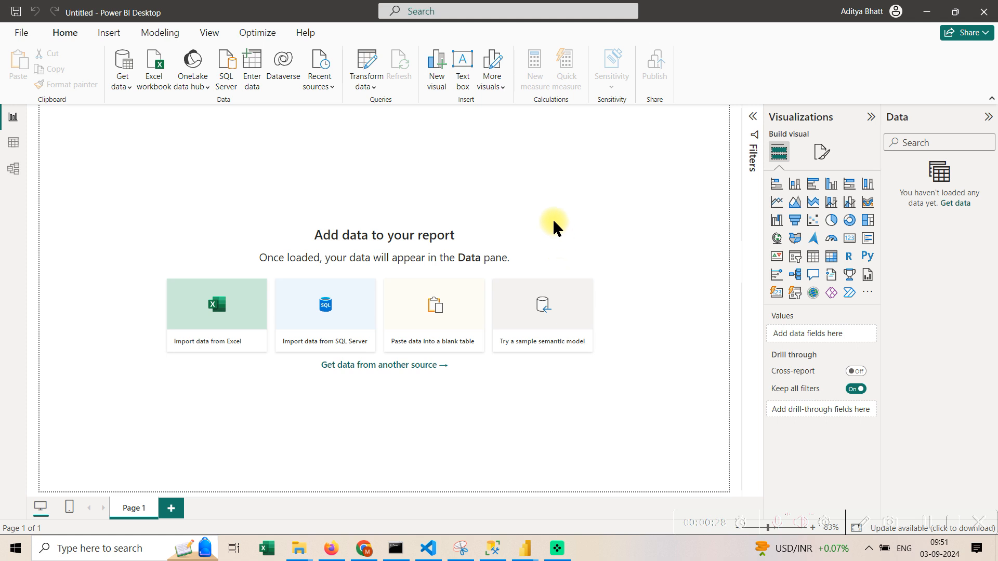
Start a SQL Server database import and copy the server name from the connection details in SQL Server Management Studio.
click(122, 91)
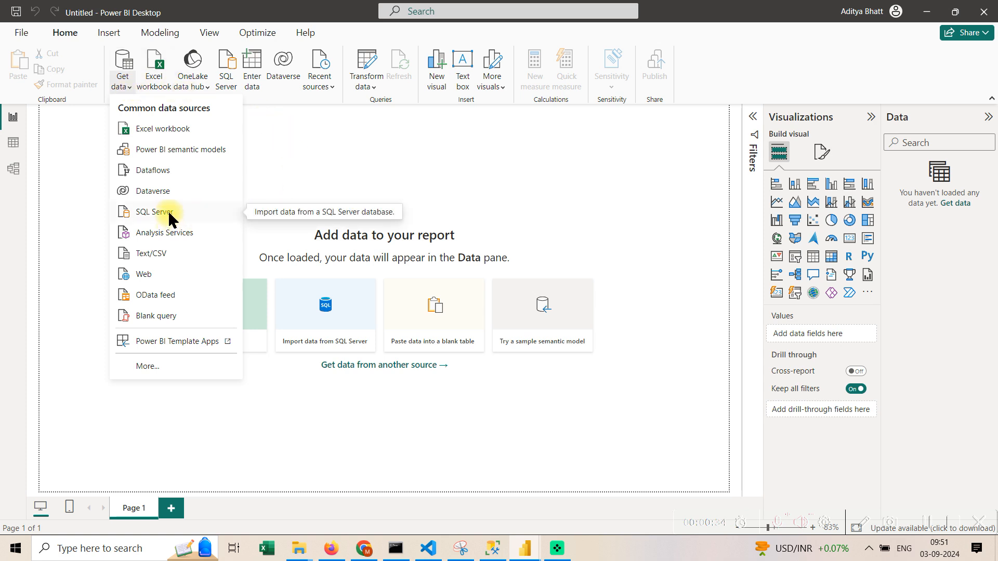
key(Escape)
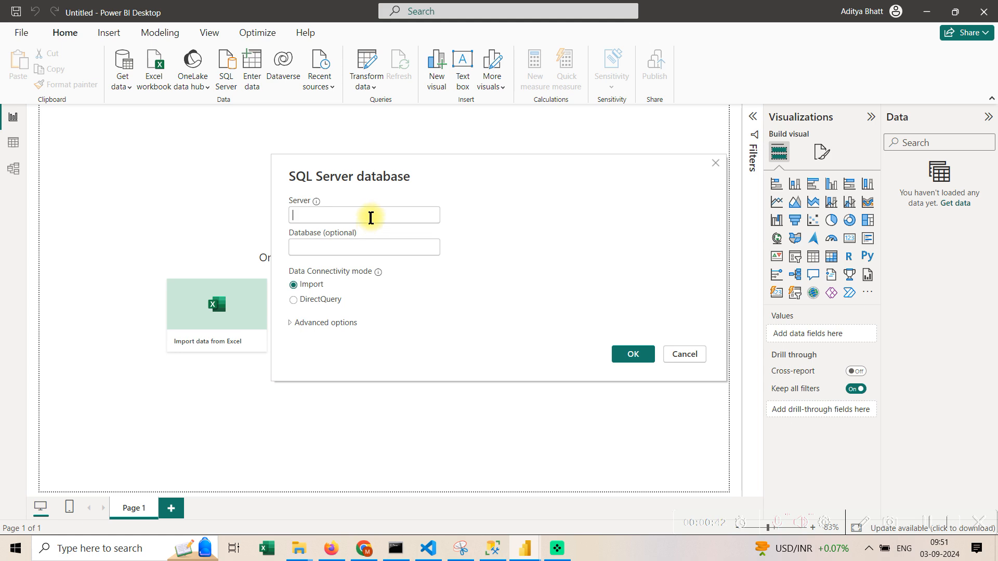
click(492, 548)
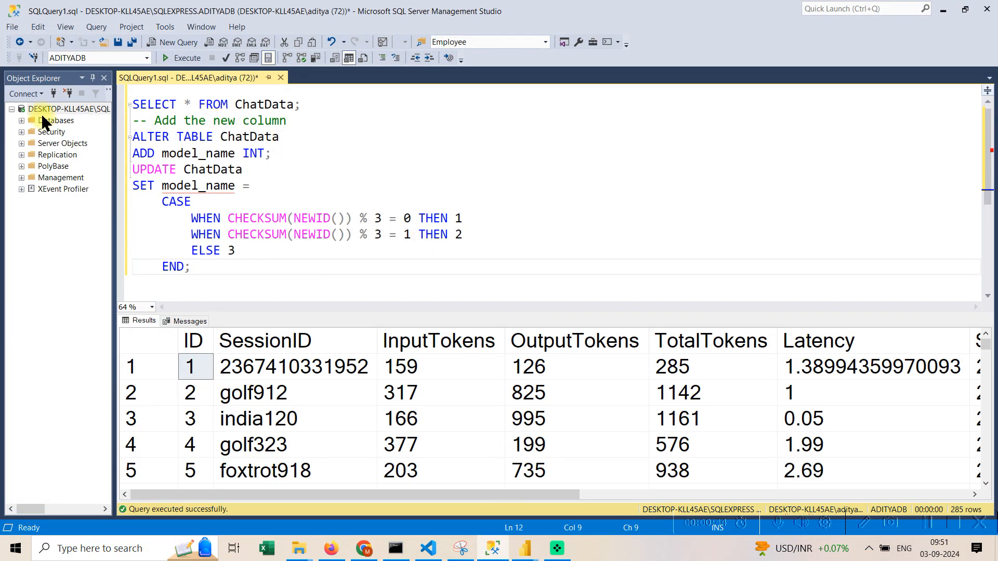
click(25, 94)
click(57, 102)
key(ctrl+c)
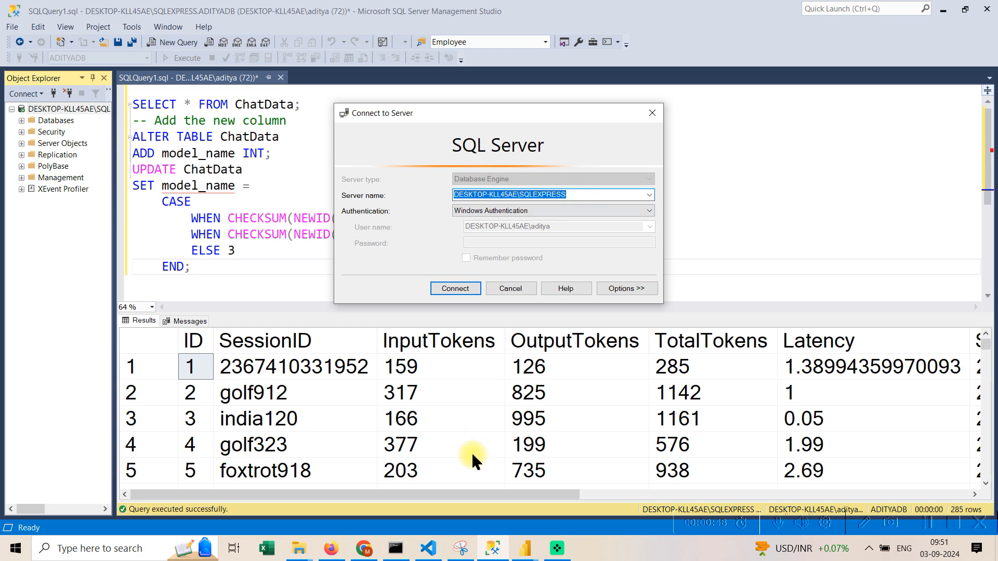
click(364, 549)
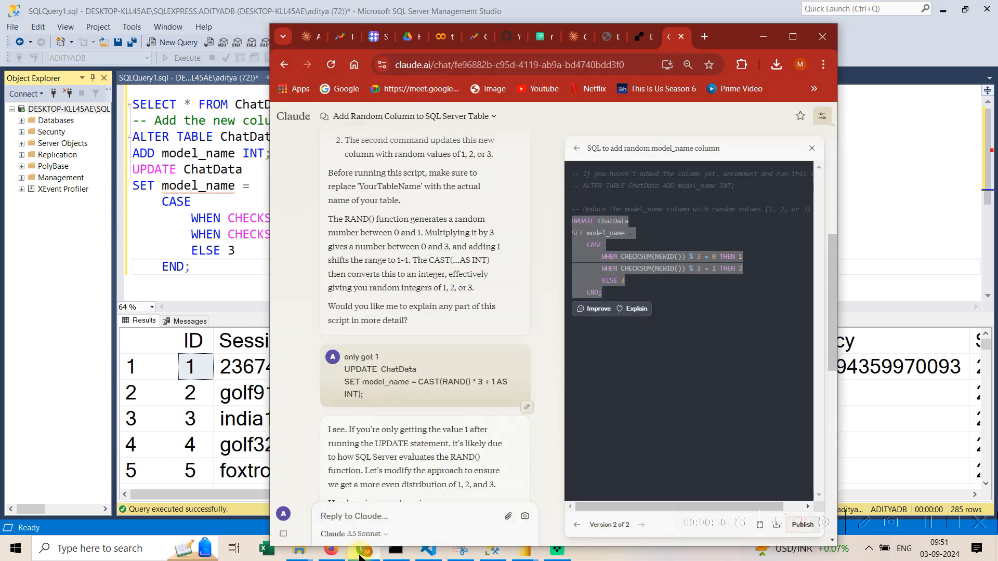
click(331, 555)
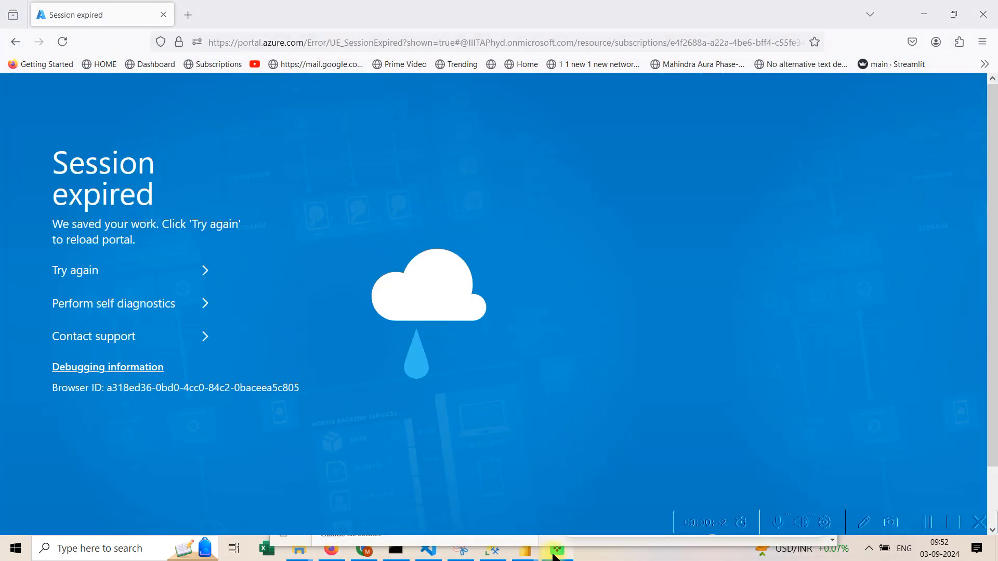
click(928, 12)
click(941, 14)
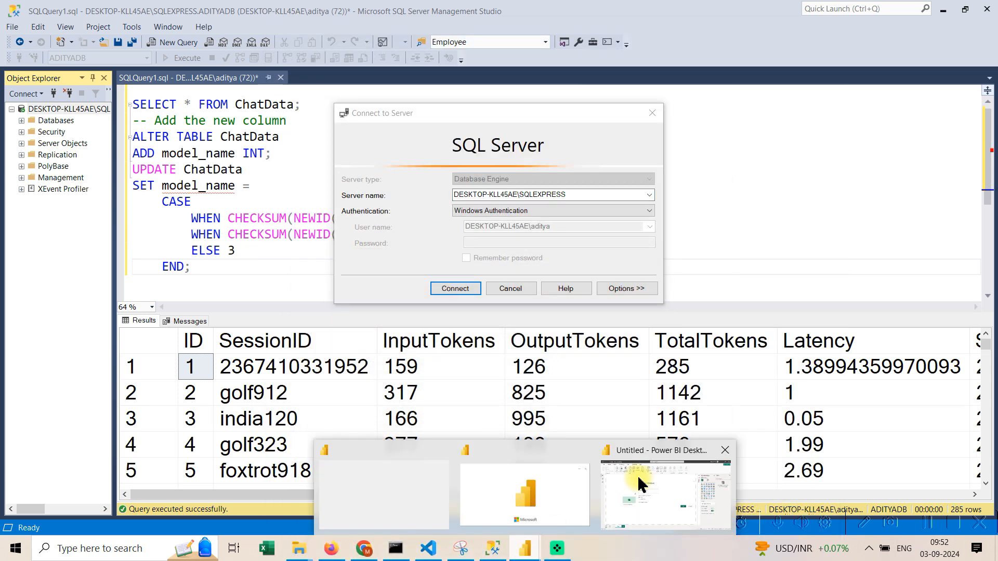
Back in Power BI Desktop, connect to server DESKTOP-KLL45AE\SQLEXPRESS and database ADITYADB in Import mode.
click(638, 481)
key(ctrl+v)
click(411, 252)
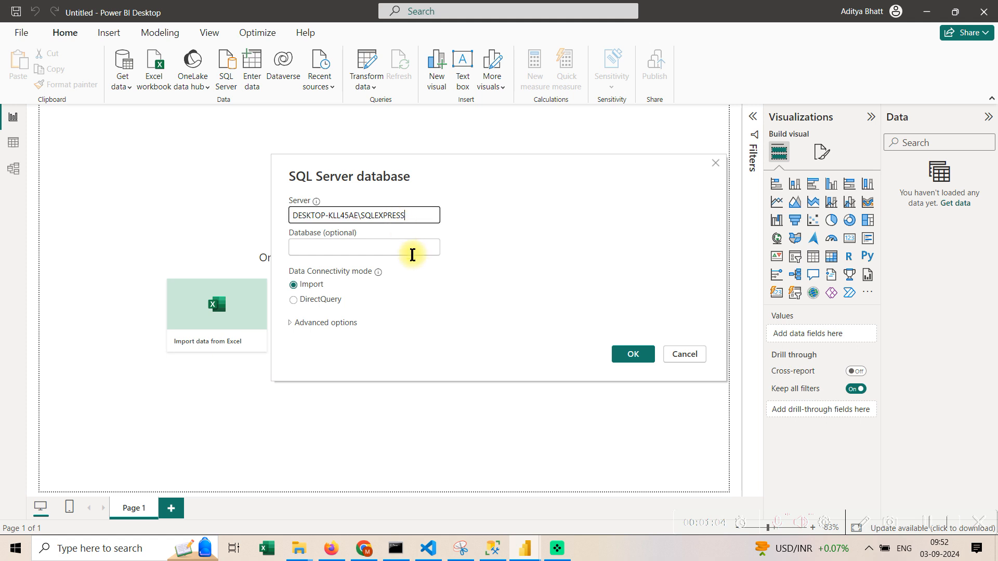
click(413, 253)
text(ADITYADB)
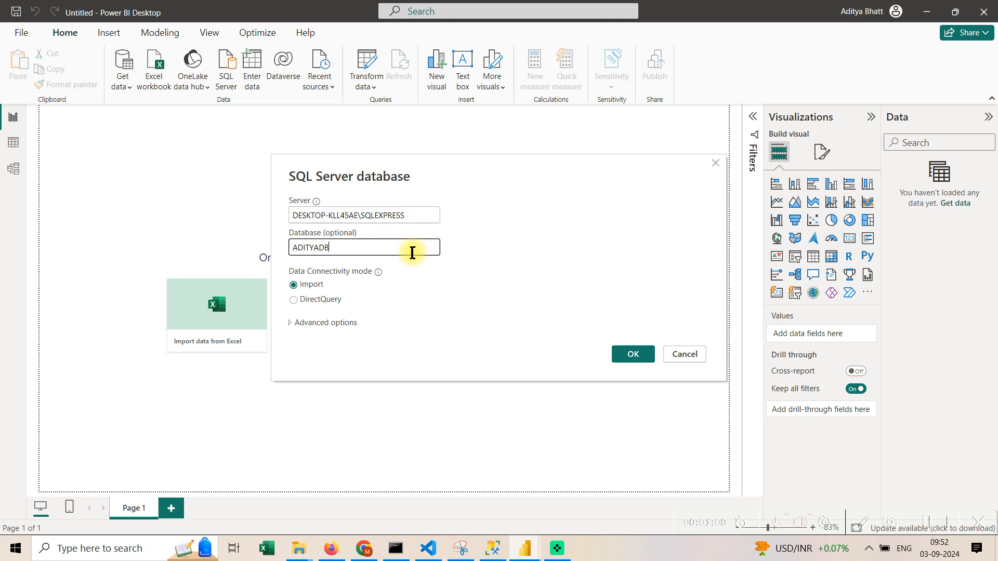
click(289, 271)
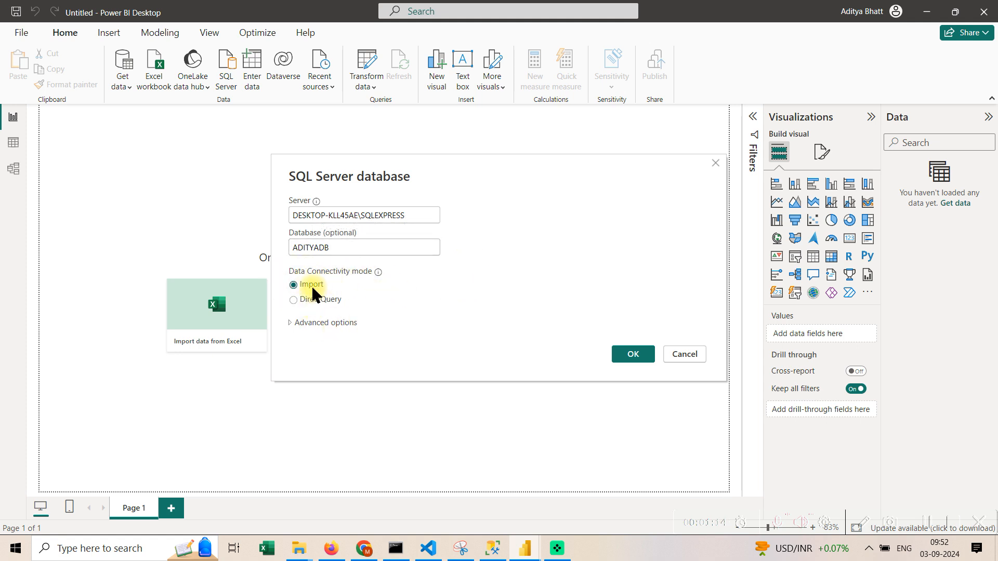
click(634, 355)
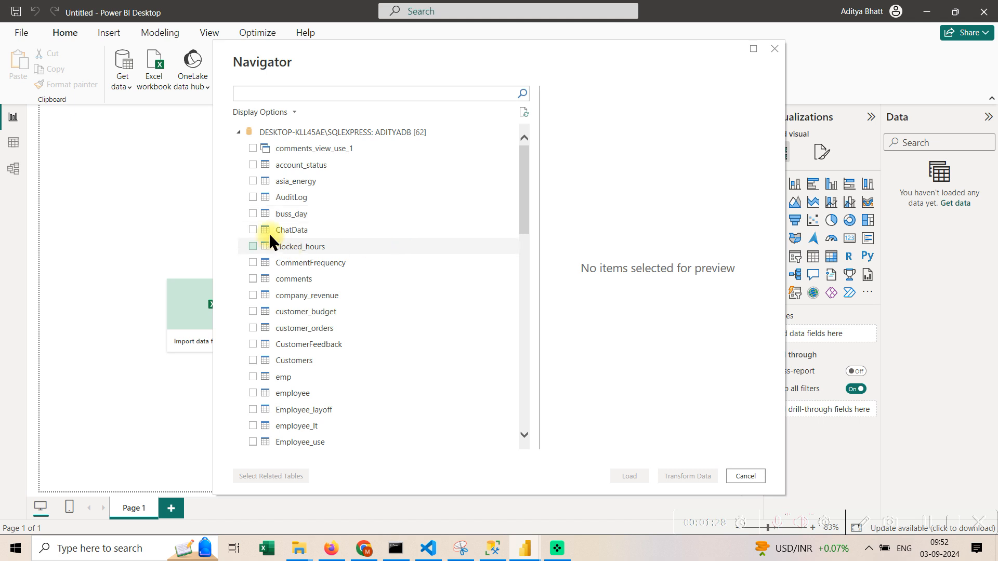
Select the ChatData table, widen its preview, and load it into the report.
click(253, 230)
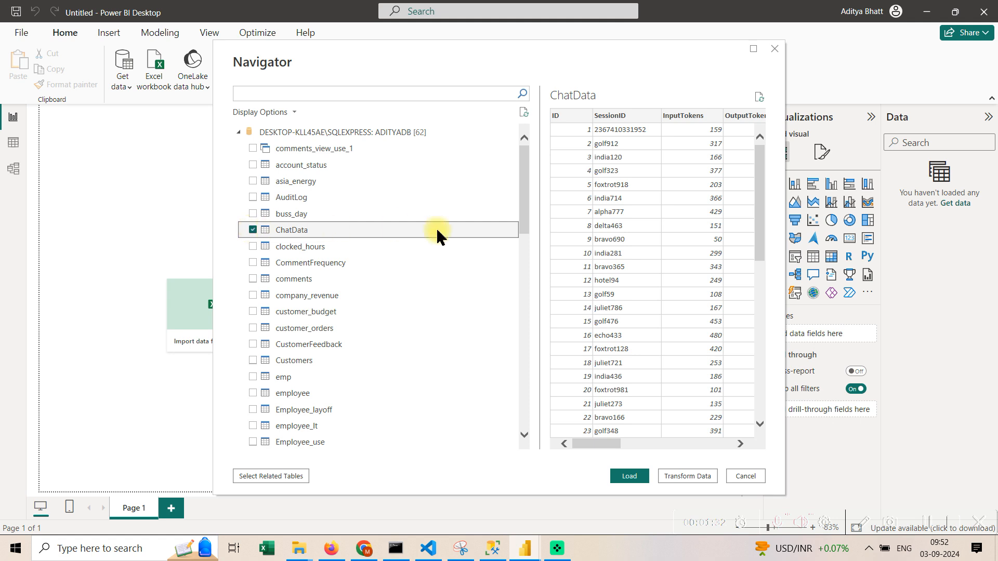
drag(536, 223, 464, 223)
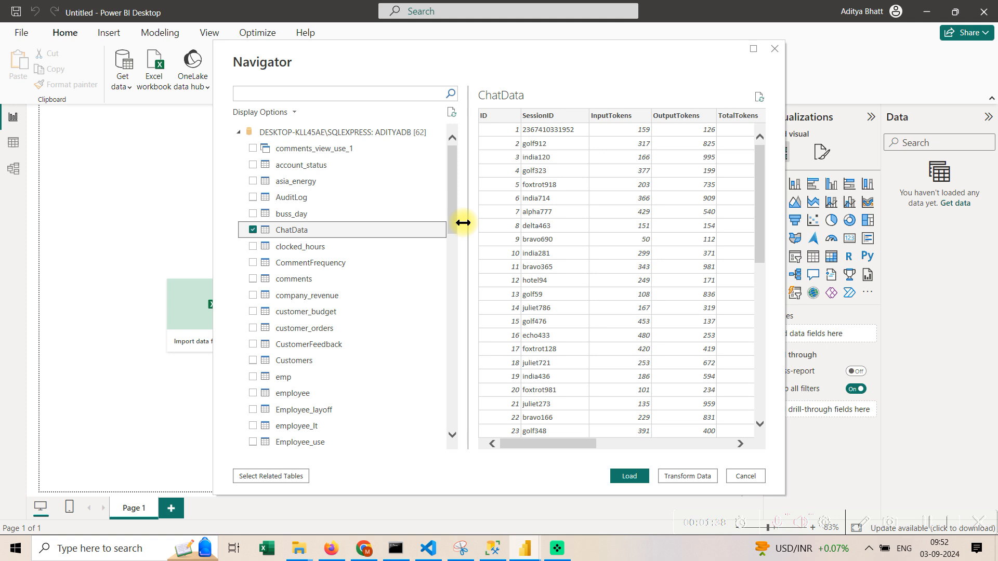
click(630, 477)
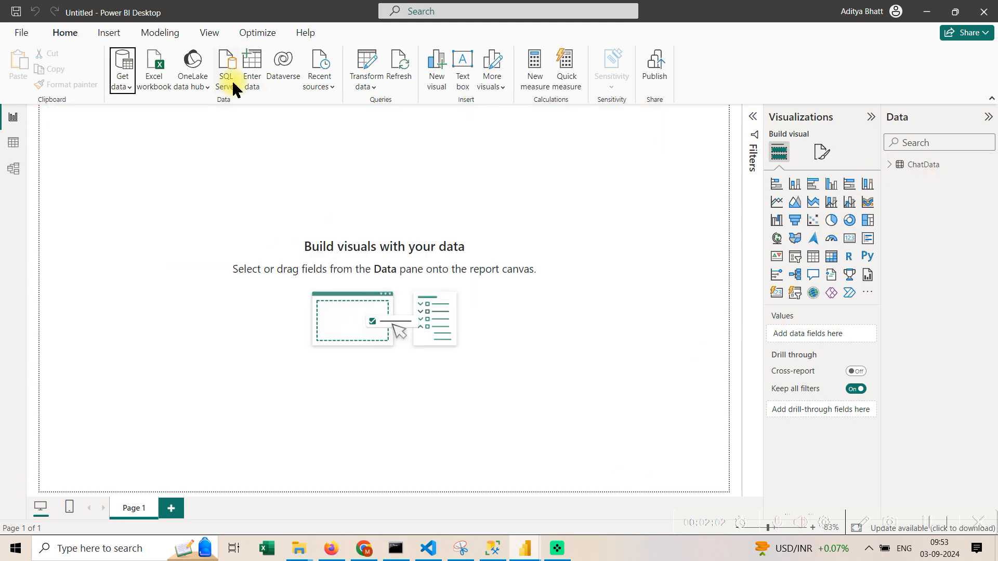
Open the ChatData query in Power Query Editor and collapse the list of queries to widen the data grid.
click(362, 67)
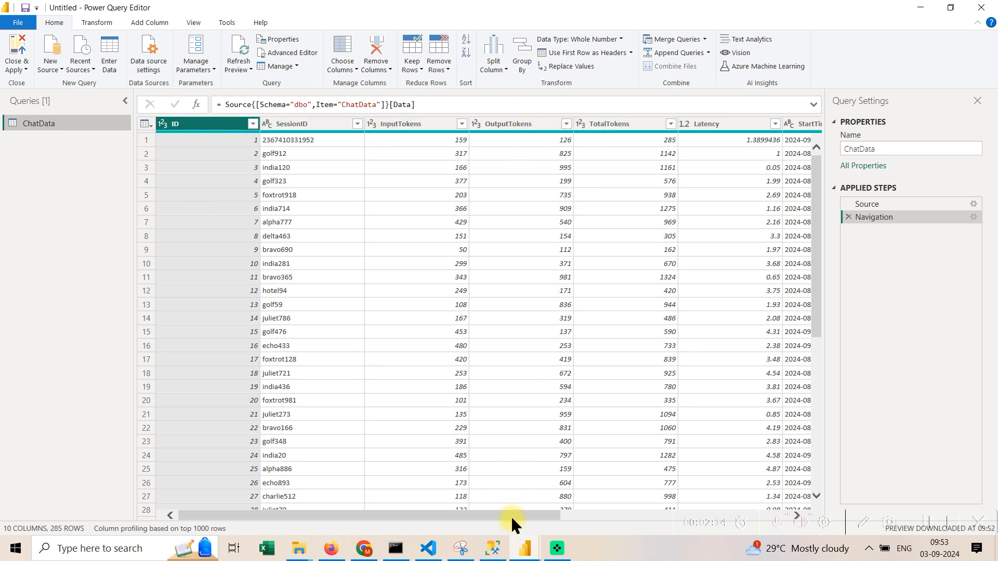
drag(508, 519, 339, 504)
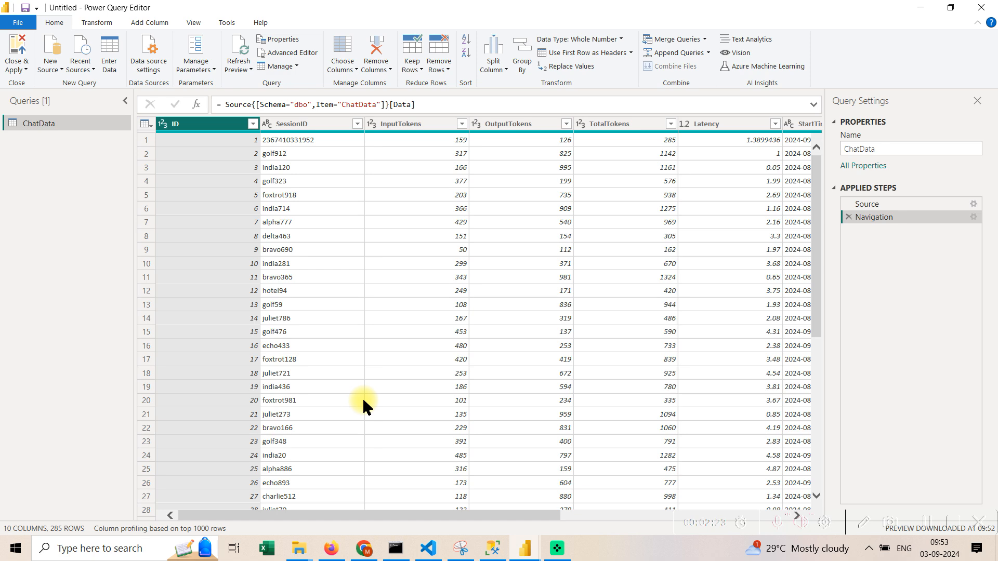
click(124, 101)
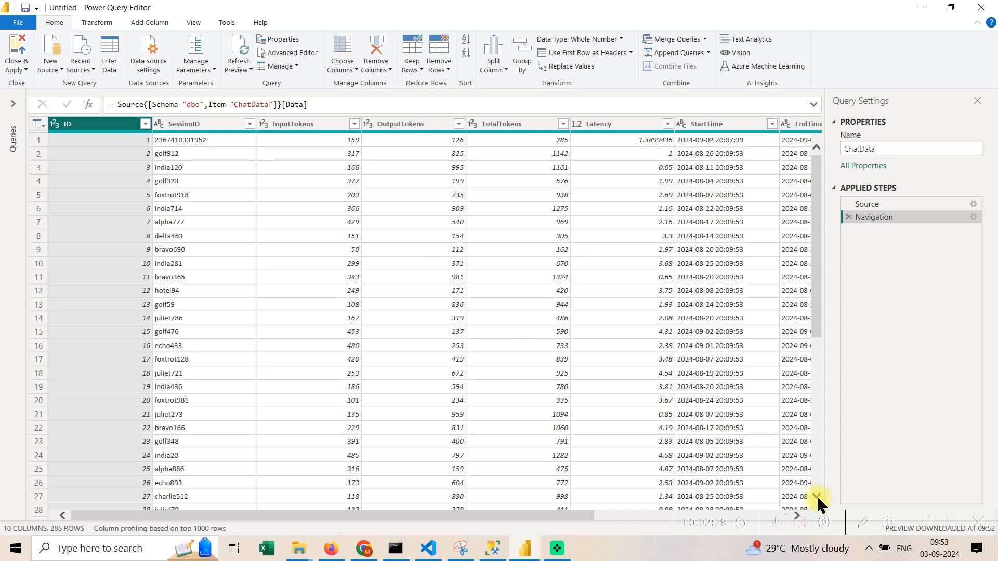
click(857, 524)
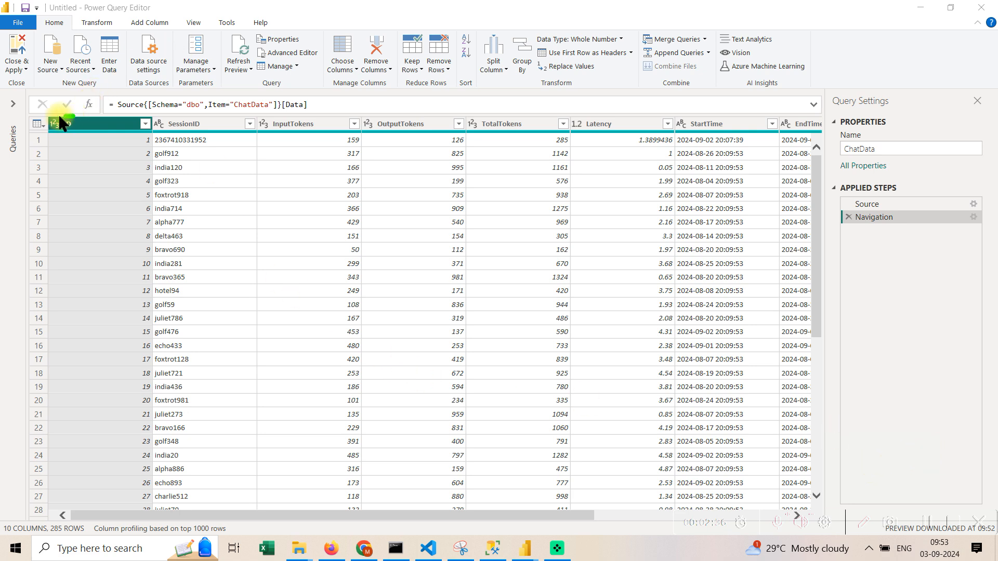
mouse_move(61, 116)
mouse_down()
mouse_move(72, 142)
mouse_move(76, 116)
mouse_move(58, 117)
mouse_move(115, 117)
mouse_up()
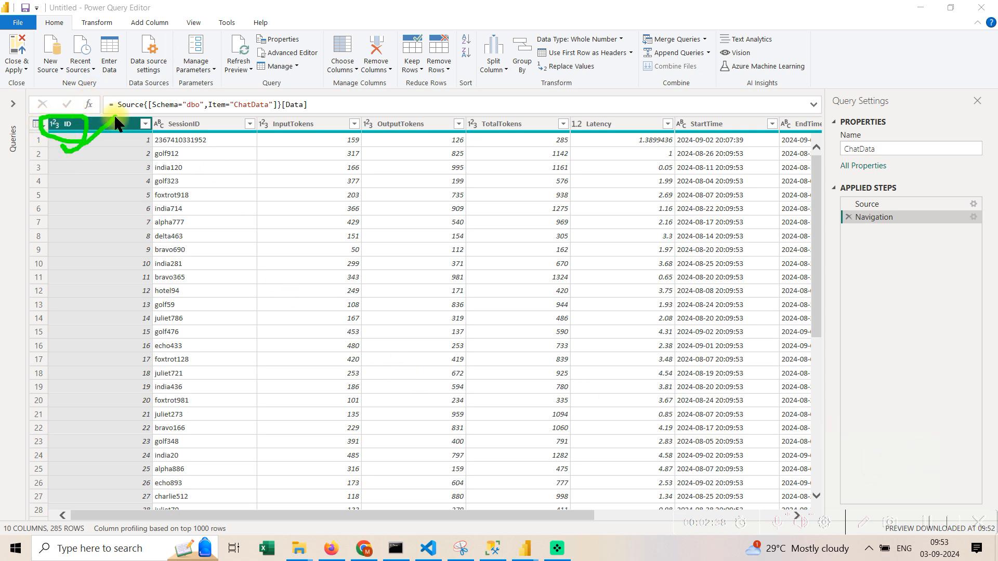
mouse_move(65, 147)
mouse_down()
mouse_move(81, 161)
mouse_move(120, 139)
mouse_up()
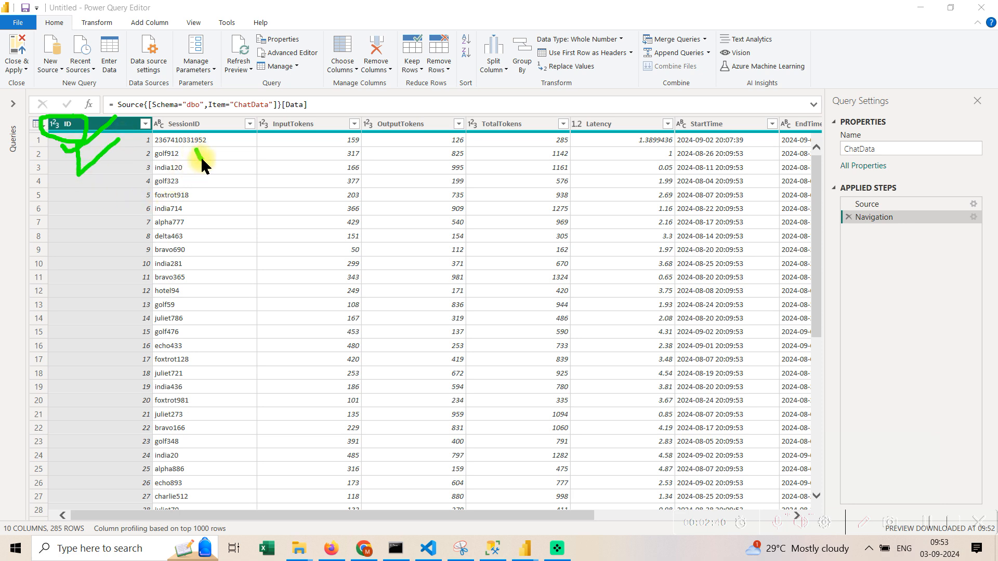
mouse_move(196, 150)
mouse_down()
mouse_move(214, 141)
mouse_move(224, 162)
mouse_up()
mouse_move(321, 111)
mouse_down()
mouse_move(274, 110)
mouse_move(261, 137)
mouse_move(322, 112)
mouse_up()
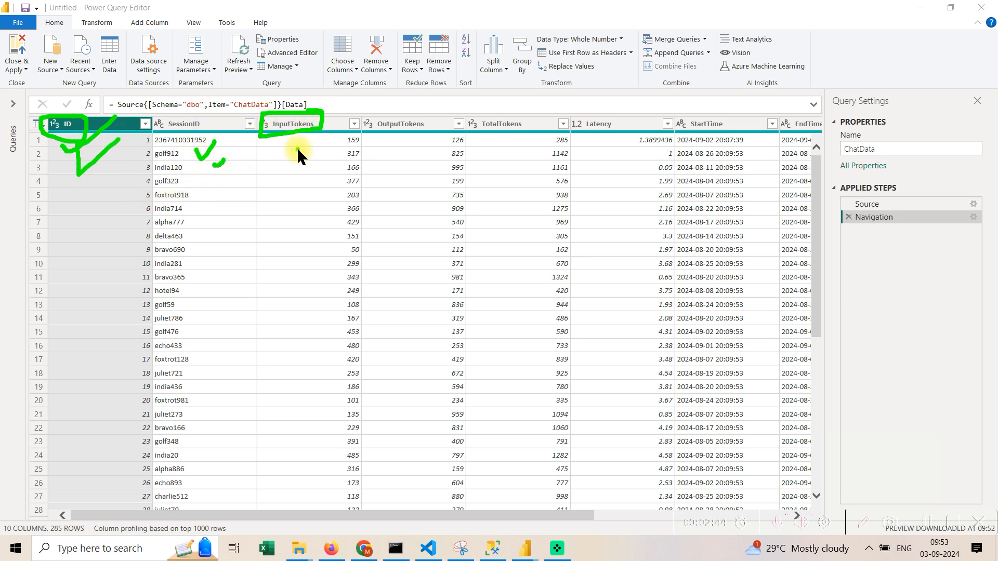
mouse_move(265, 148)
mouse_down()
mouse_move(306, 142)
mouse_move(289, 161)
mouse_move(252, 156)
mouse_move(281, 161)
mouse_up()
mouse_move(223, 182)
mouse_down()
mouse_move(267, 183)
mouse_move(321, 131)
mouse_move(250, 148)
mouse_move(225, 187)
mouse_up()
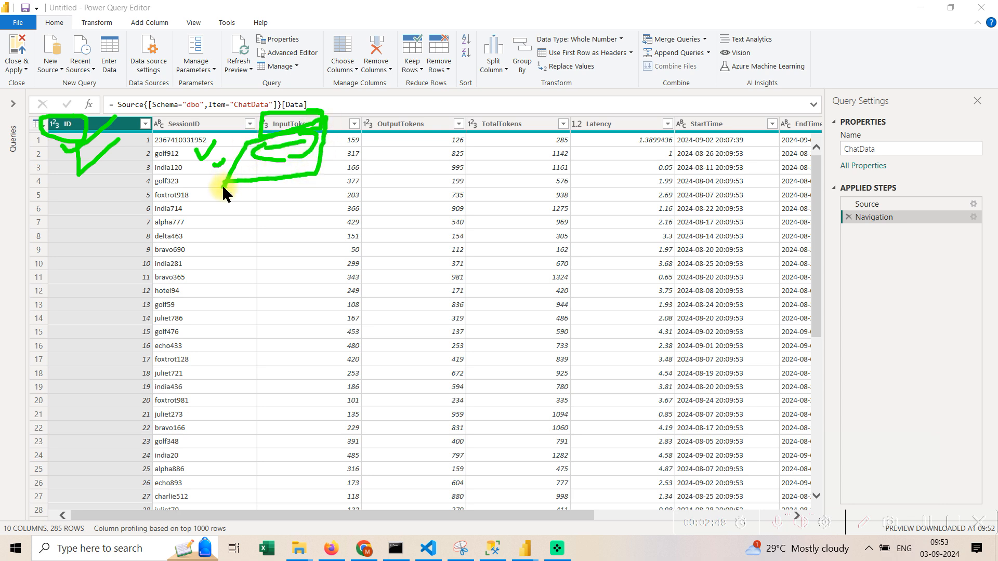
mouse_move(245, 253)
mouse_down()
mouse_move(219, 252)
mouse_move(301, 302)
mouse_move(216, 252)
mouse_move(262, 283)
mouse_move(241, 305)
mouse_move(270, 356)
mouse_move(297, 370)
mouse_move(305, 346)
mouse_move(305, 375)
mouse_move(322, 360)
mouse_up()
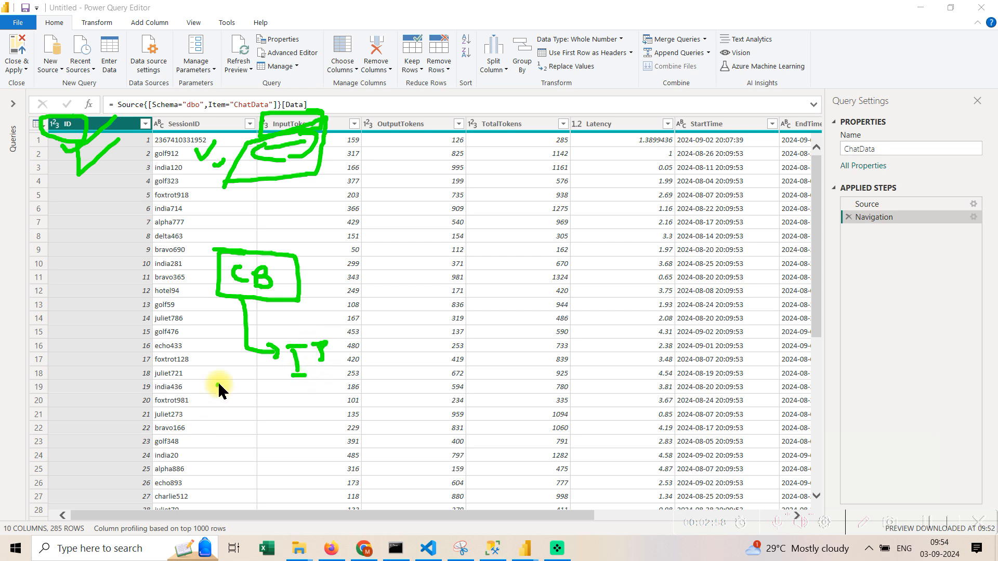
mouse_move(233, 370)
mouse_down()
mouse_move(238, 406)
mouse_move(290, 419)
mouse_move(284, 401)
mouse_move(299, 412)
mouse_up()
drag(290, 392, 302, 391)
mouse_move(207, 425)
mouse_down()
mouse_move(255, 451)
mouse_move(300, 448)
mouse_move(210, 467)
mouse_up()
drag(218, 478, 238, 495)
mouse_move(264, 477)
mouse_down()
mouse_move(281, 499)
mouse_move(329, 481)
mouse_move(278, 481)
mouse_up()
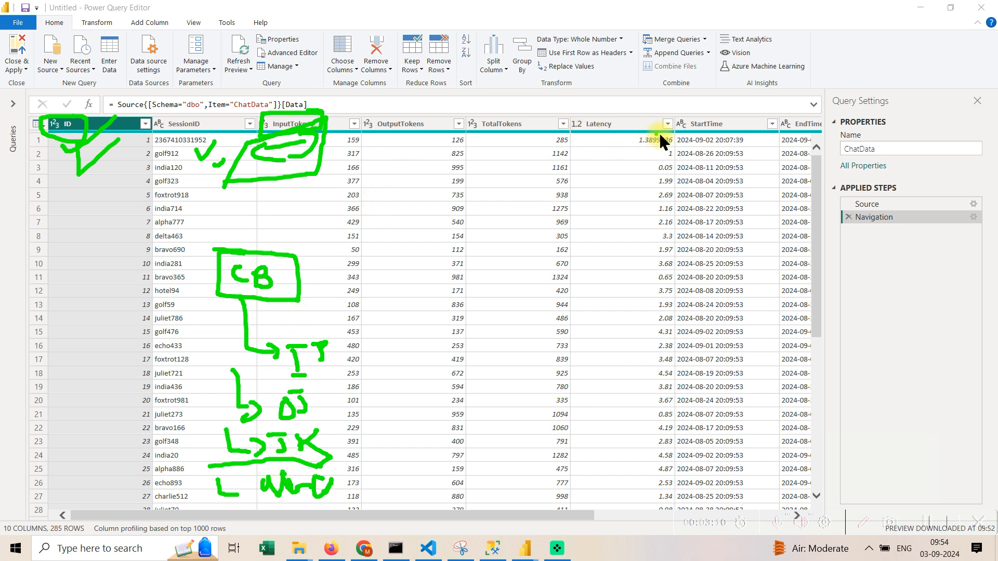
mouse_move(661, 140)
mouse_down()
mouse_move(613, 156)
mouse_move(646, 134)
mouse_up()
drag(753, 147, 709, 151)
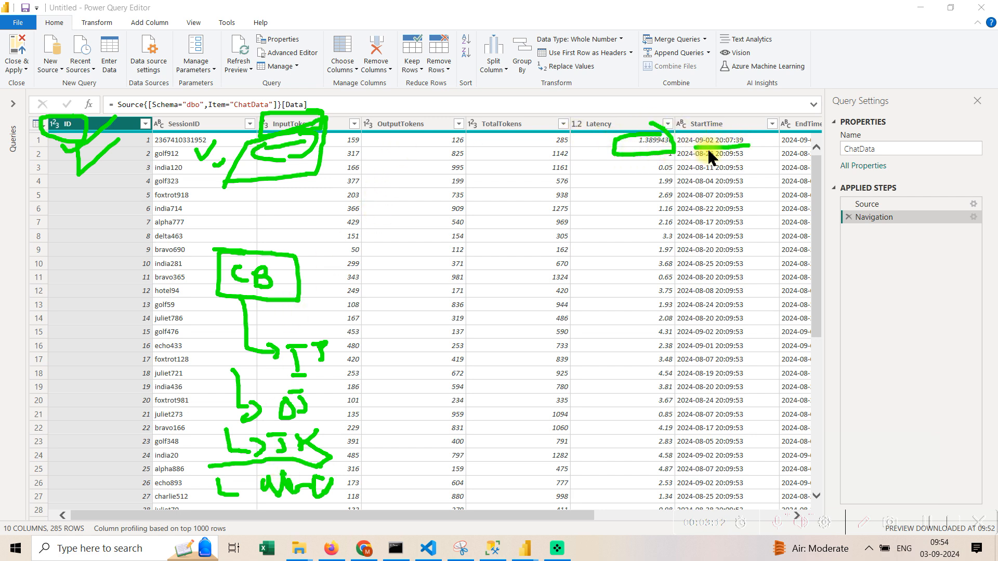
drag(799, 126, 768, 107)
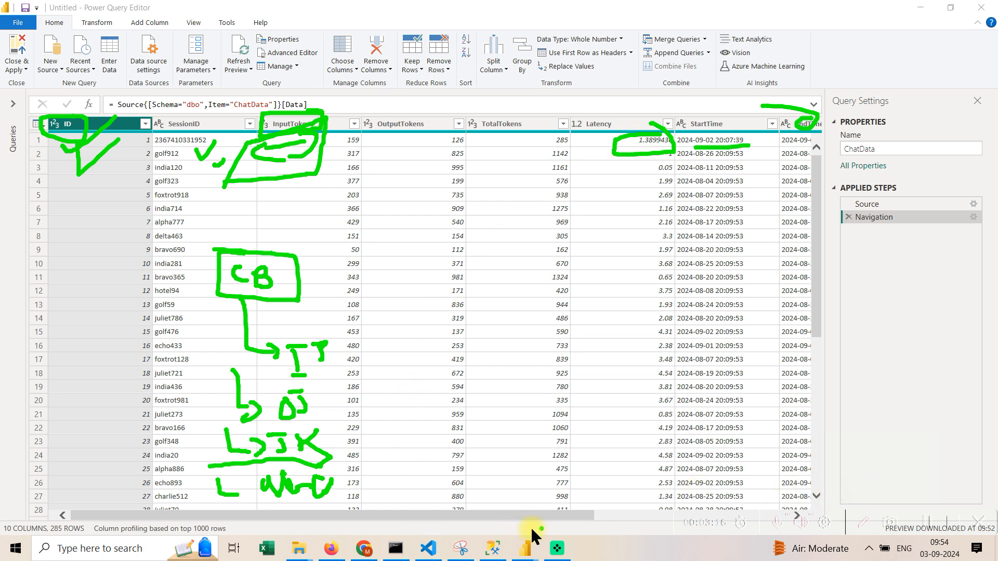
drag(546, 513, 600, 514)
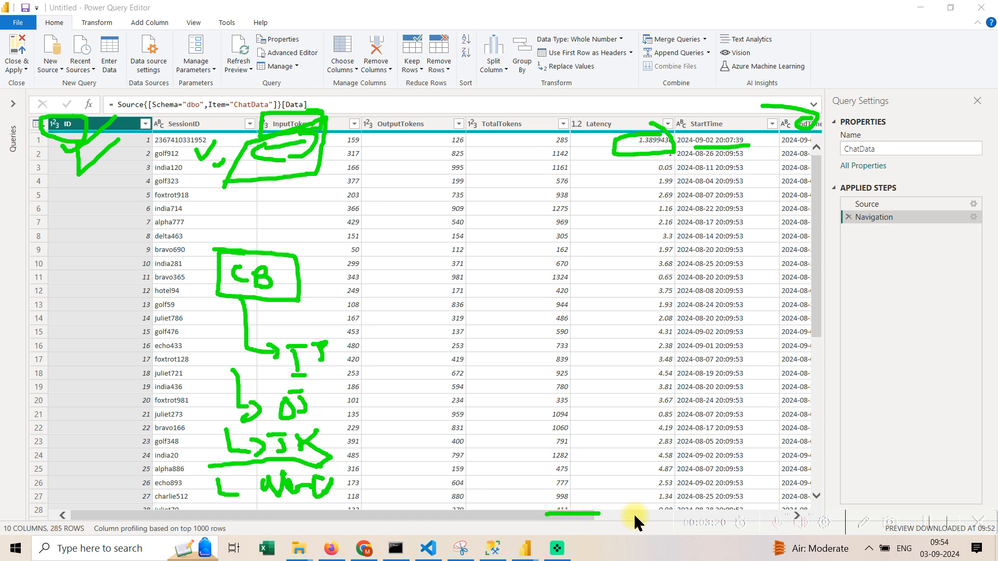
mouse_move(568, 516)
mouse_down()
mouse_move(736, 527)
mouse_move(841, 522)
mouse_up()
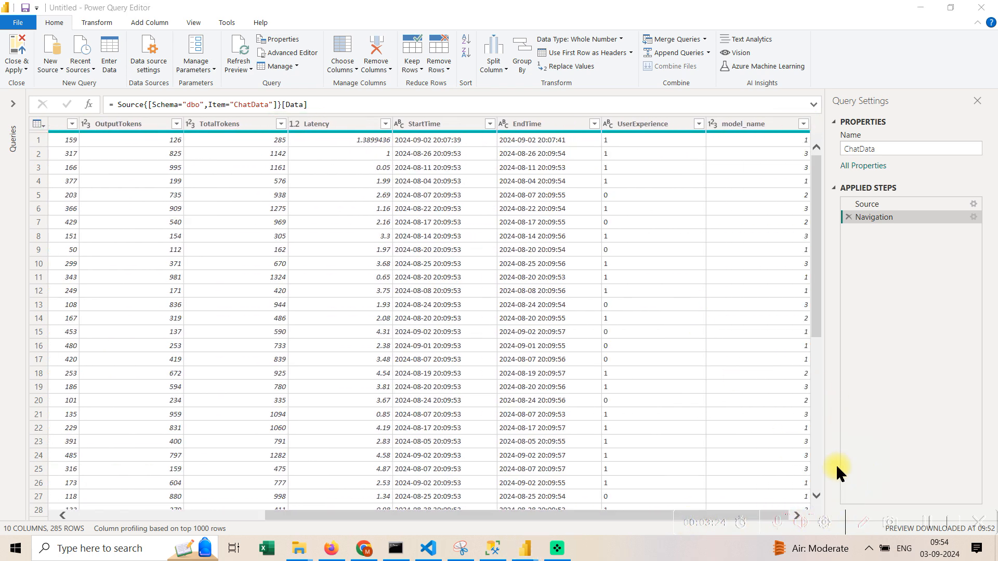
mouse_move(694, 107)
mouse_down()
mouse_move(597, 123)
mouse_move(699, 119)
mouse_move(656, 94)
mouse_up()
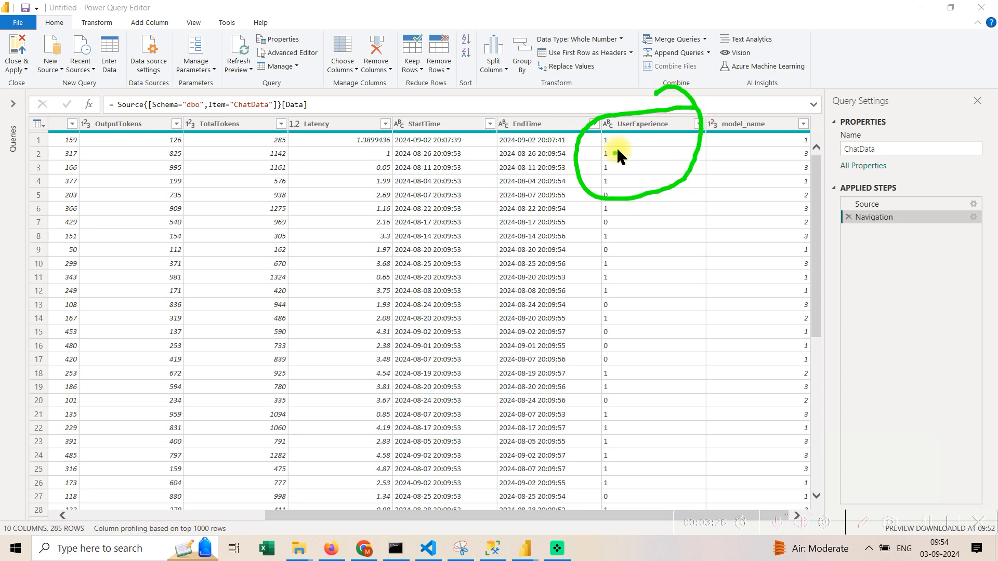
mouse_move(622, 138)
mouse_down()
mouse_move(630, 197)
mouse_move(607, 194)
mouse_move(624, 200)
mouse_up()
mouse_move(756, 129)
mouse_down()
mouse_move(702, 128)
mouse_move(775, 130)
mouse_move(736, 141)
mouse_move(741, 189)
mouse_move(696, 290)
mouse_move(786, 285)
mouse_up()
drag(746, 336, 728, 357)
mouse_move(741, 182)
mouse_down()
mouse_move(709, 196)
mouse_move(786, 356)
mouse_move(733, 175)
mouse_up()
mouse_move(793, 146)
mouse_down()
mouse_move(751, 145)
mouse_move(767, 389)
mouse_up()
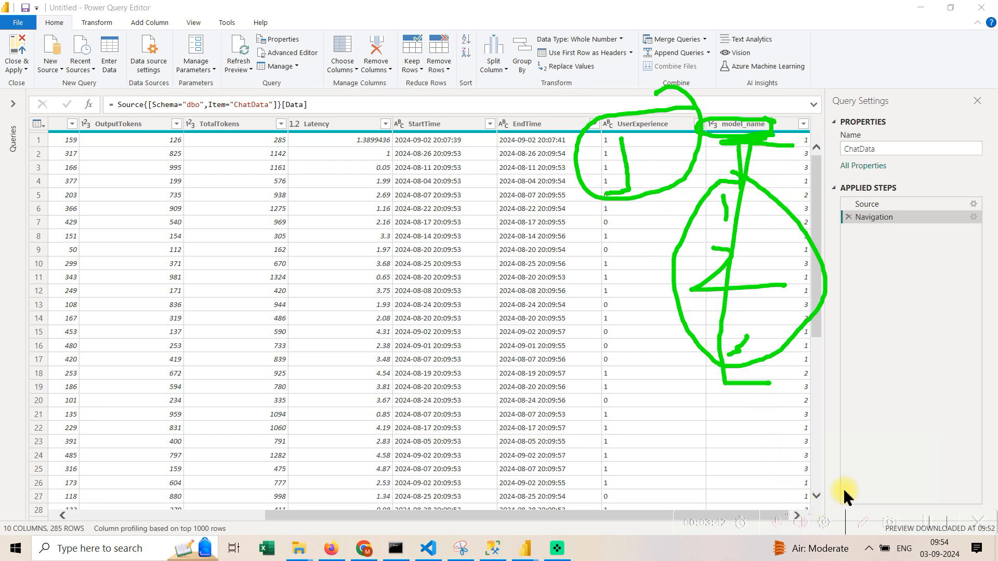
click(863, 517)
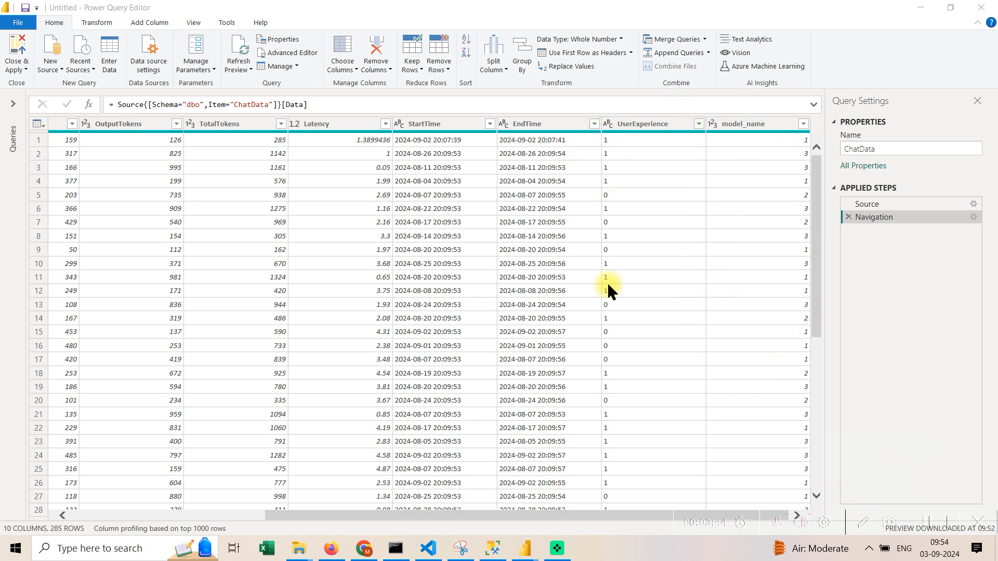
Switch to Chrome, maximize its window, and open Google in a new tab.
click(366, 546)
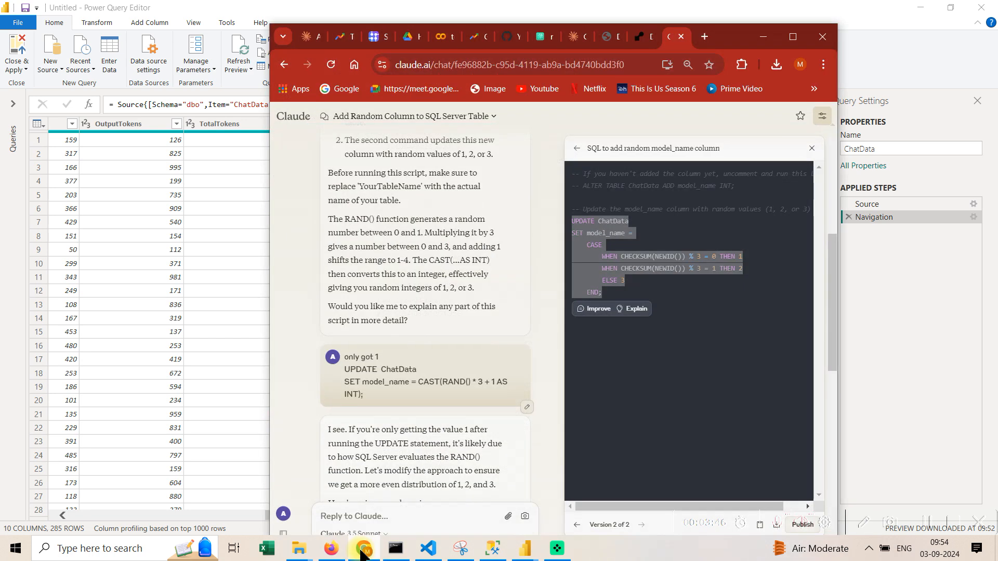
click(793, 36)
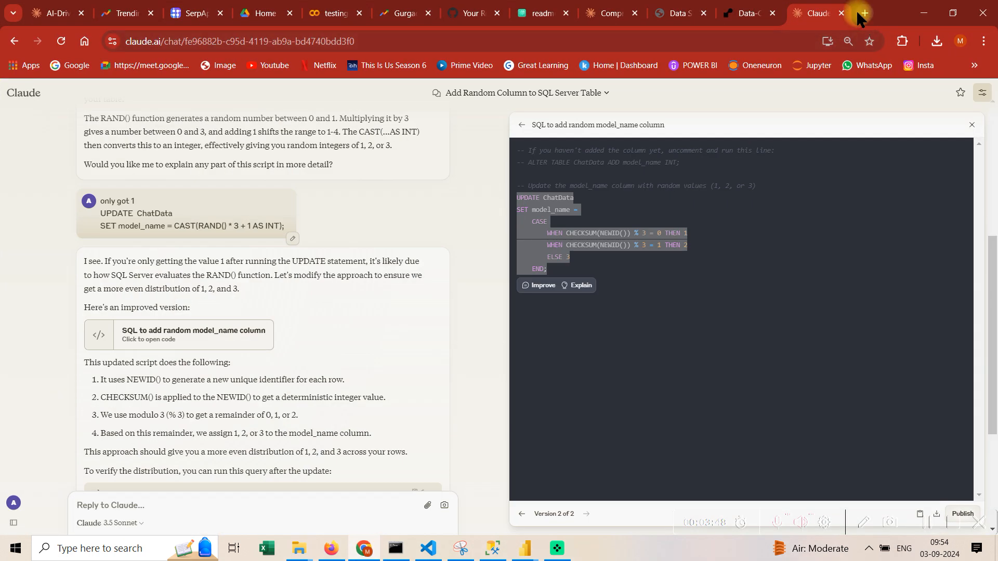
click(864, 13)
click(77, 66)
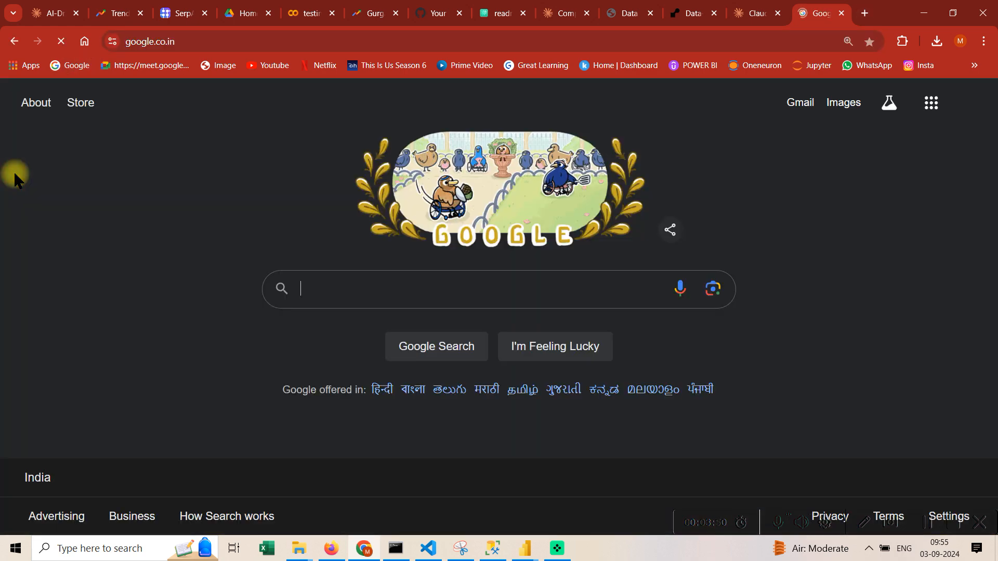
Search Google for Anthropic models and look through the Claude model cards on Anthropic's Models documentation page.
text(ANOT)
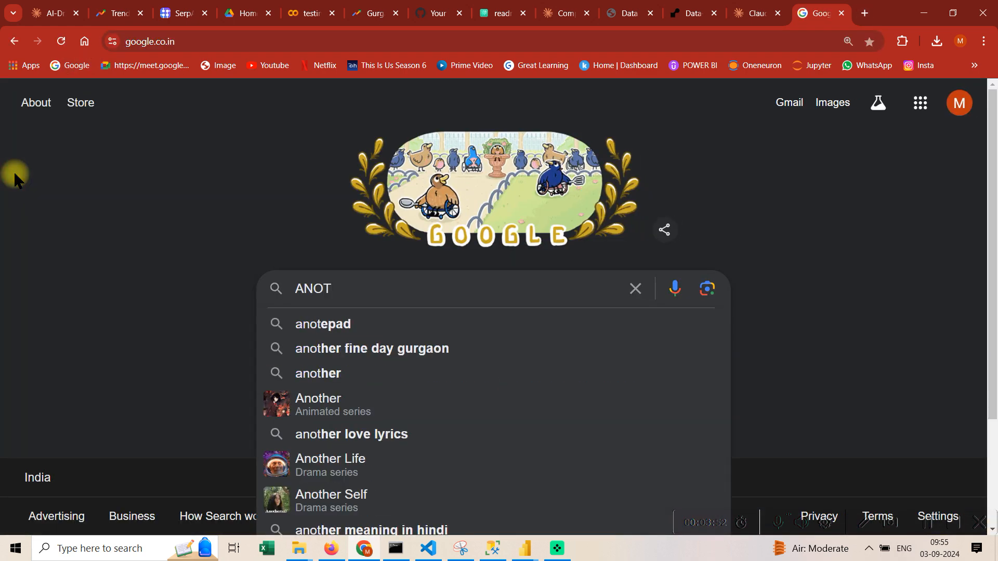
key(BackSpace)
key(BackSpace)
text(TRPHIC ME)
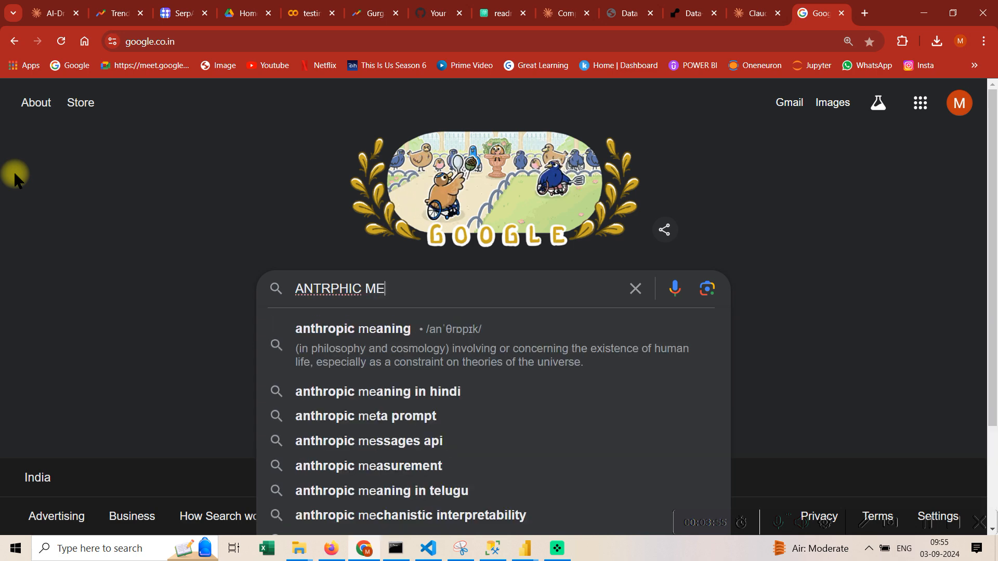
key(BackSpace)
text(ODELS)
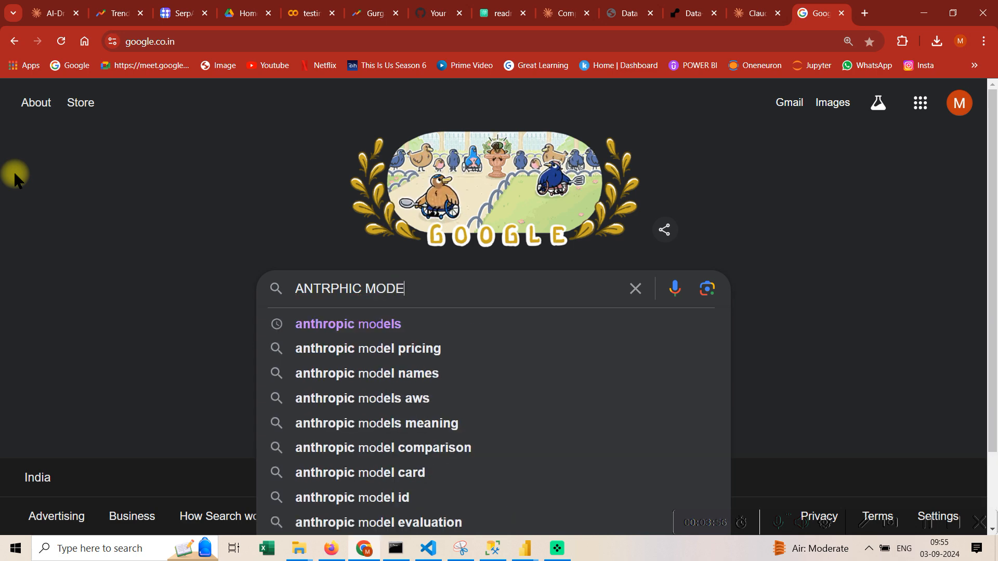
key(Return)
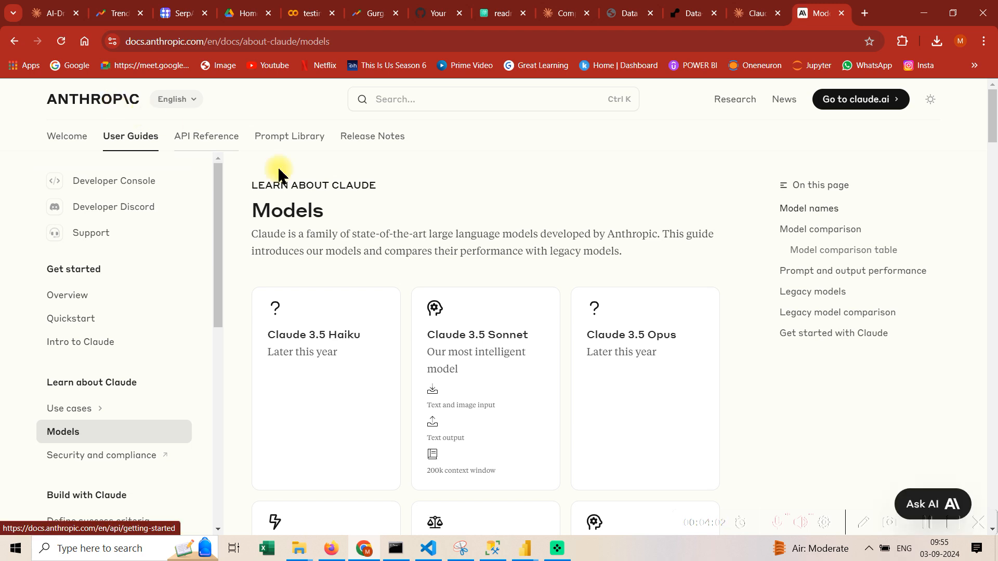
scroll(495, 434, down, 2)
scroll(497, 431, down, 1)
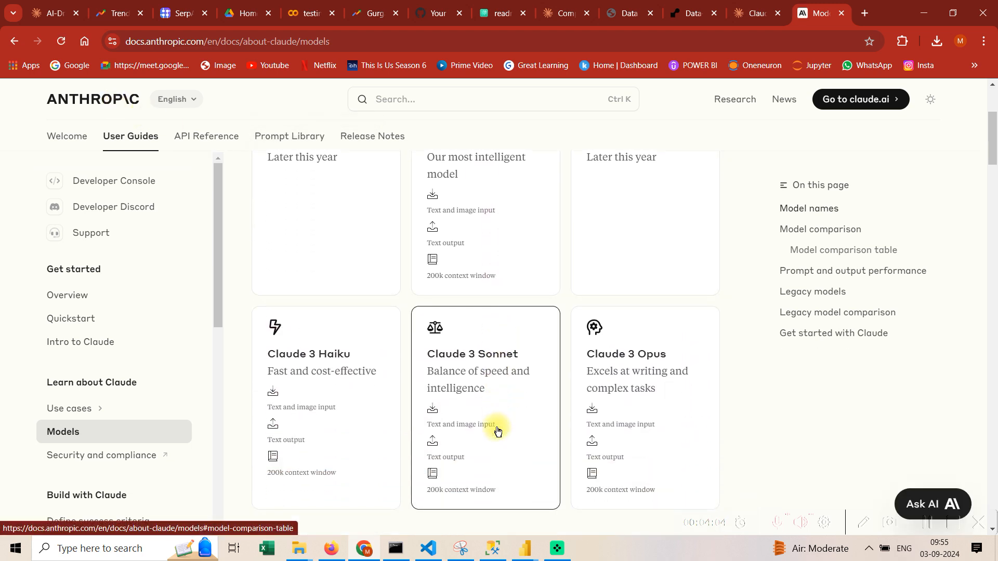
scroll(347, 371, down, 1)
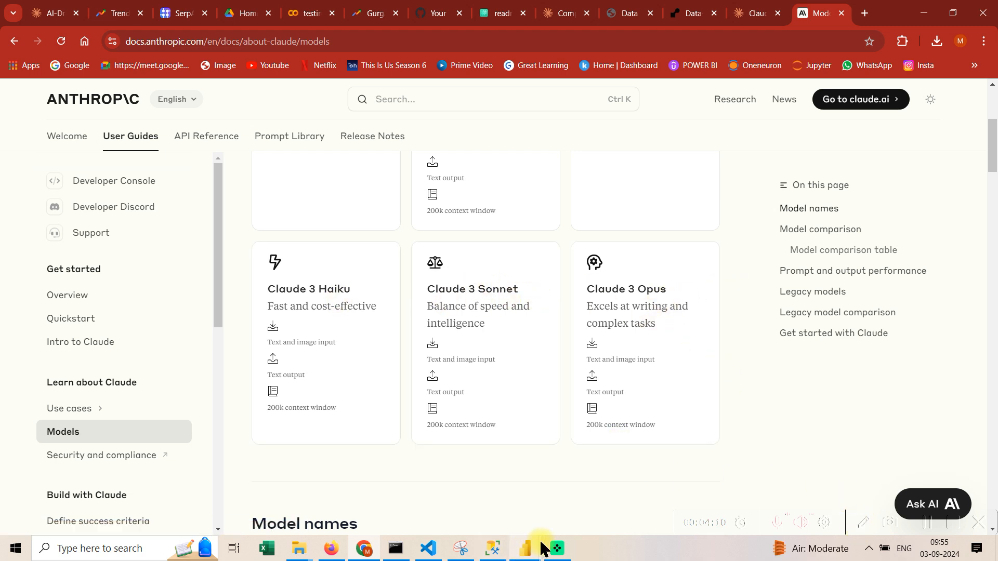
Switch back to Power Query Editor, select the model_name column, and start adding a conditional column.
click(555, 550)
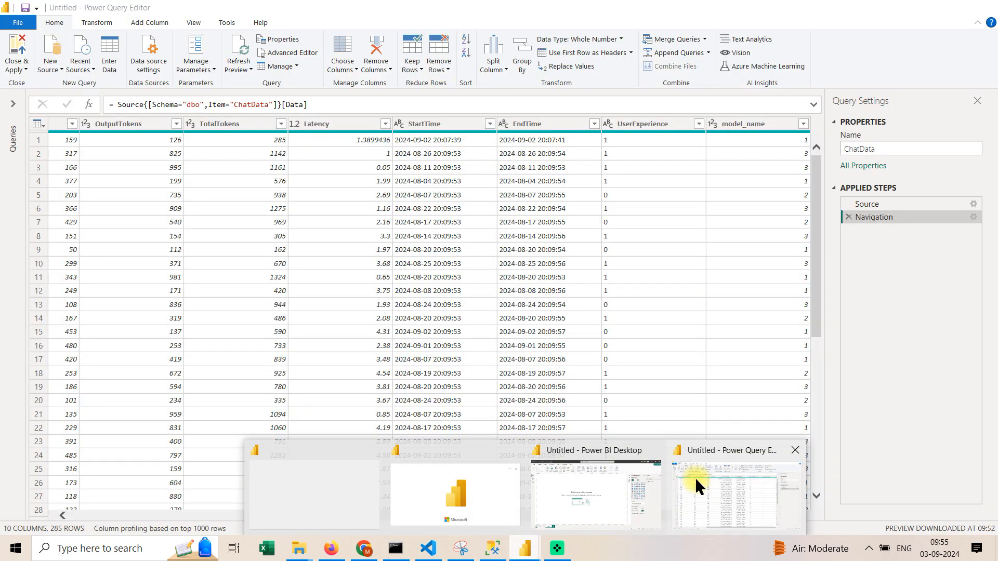
click(695, 477)
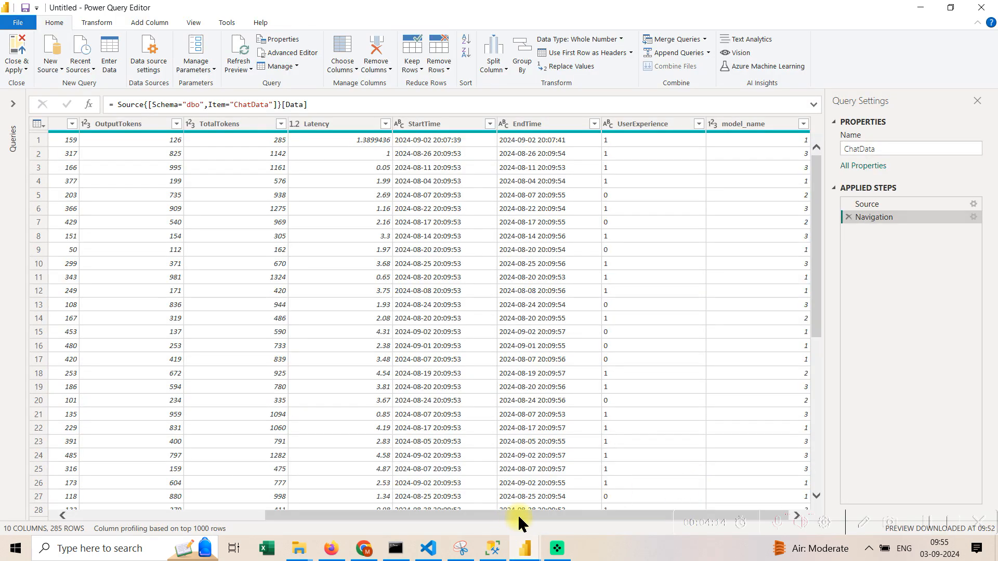
click(747, 125)
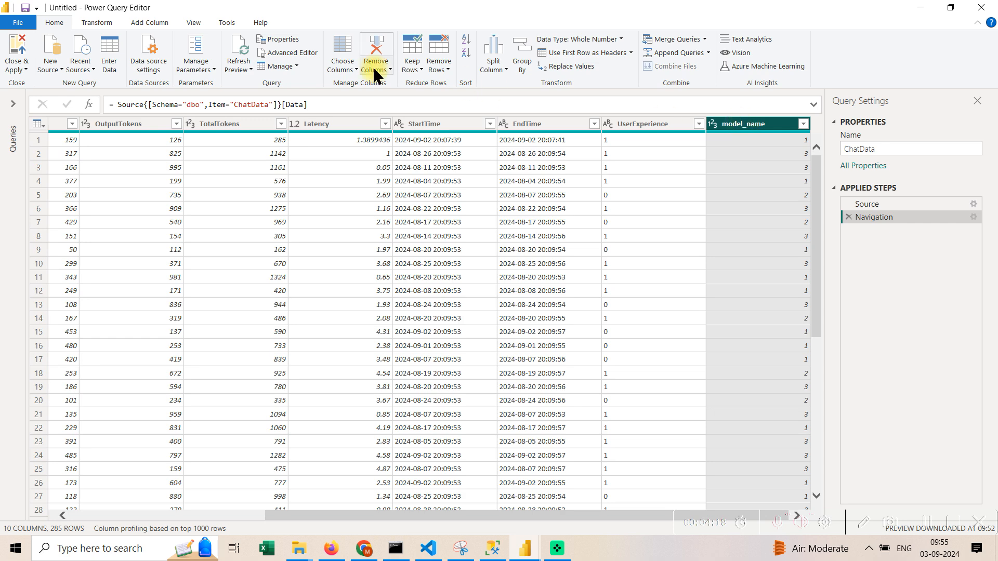
click(109, 26)
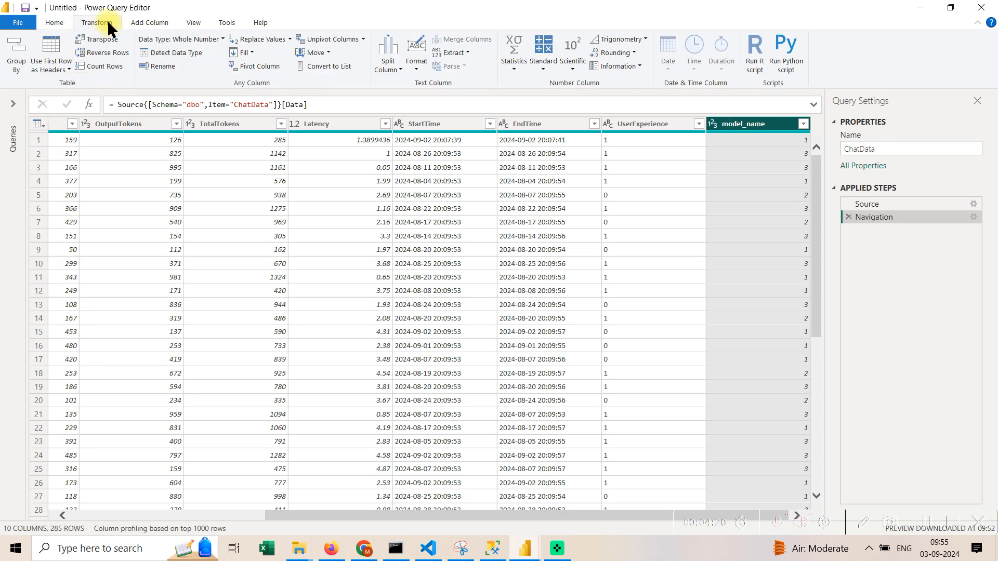
click(169, 24)
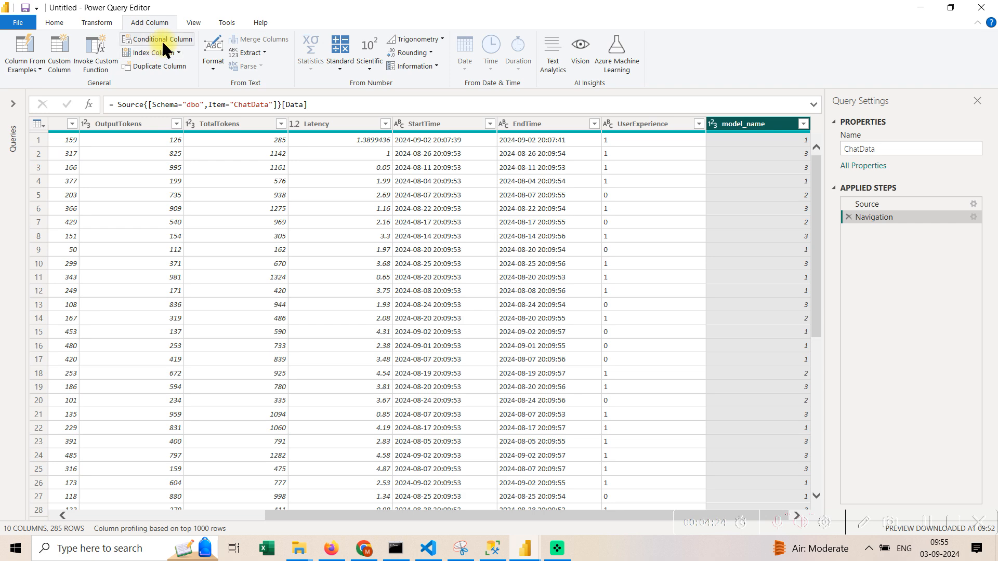
click(165, 40)
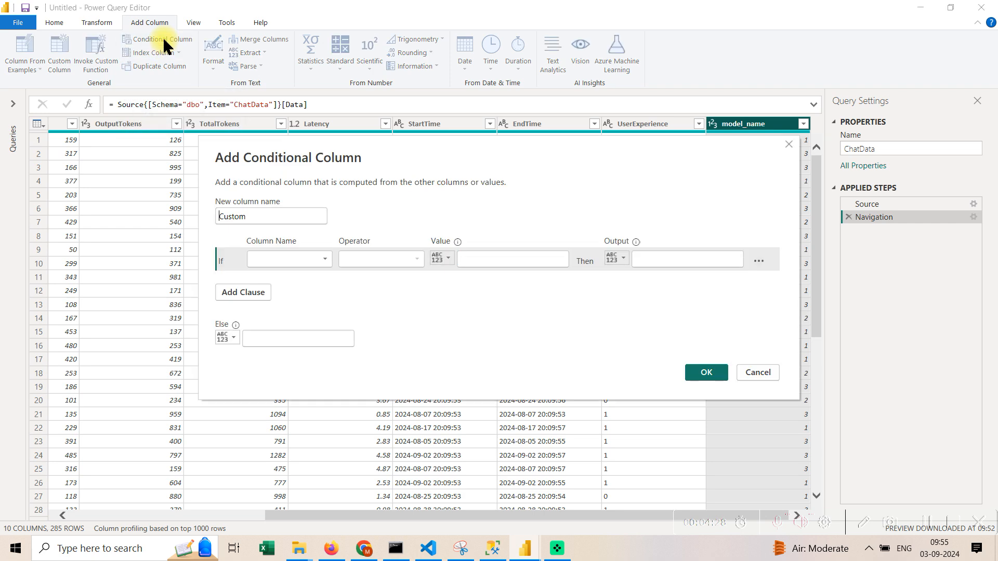
Set the first clause to output "Cluade 3 Haiku" when model_name equals 1, checking the model name in Chrome.
click(314, 263)
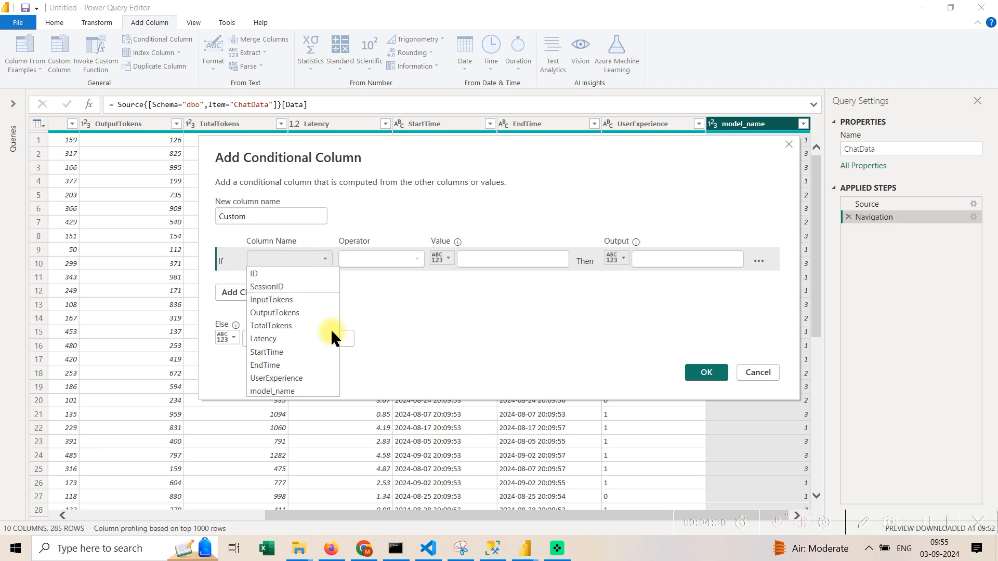
click(314, 392)
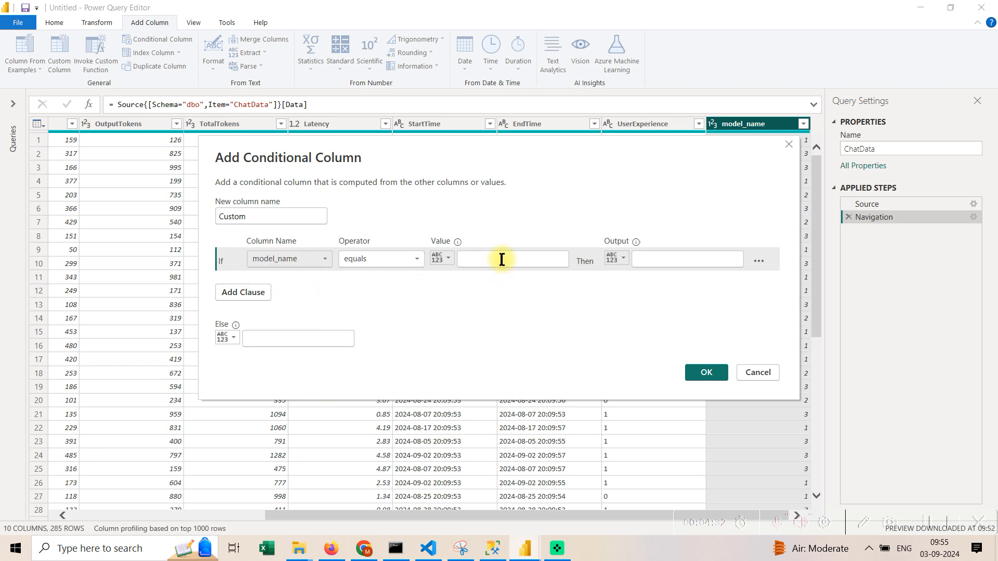
text(1)
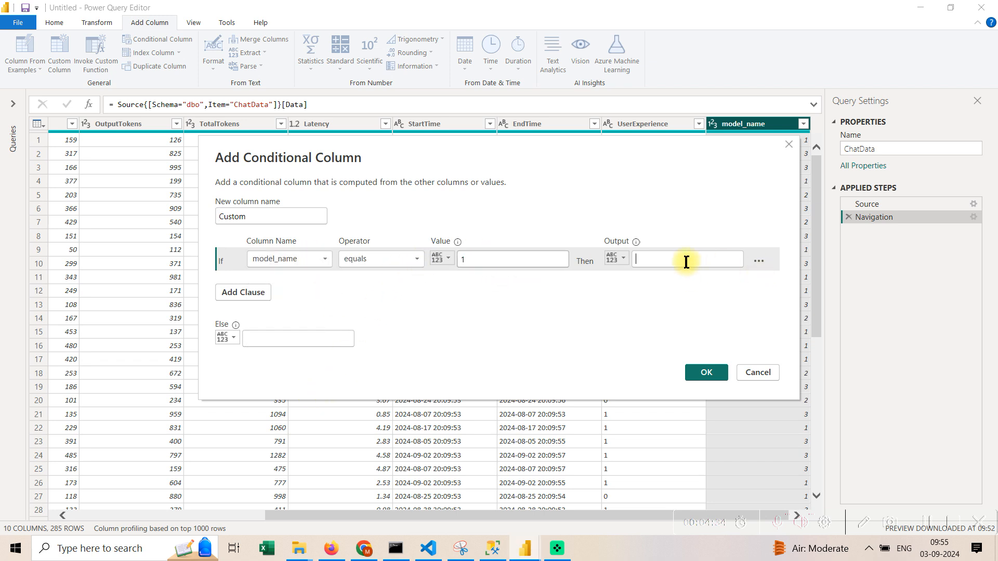
click(375, 558)
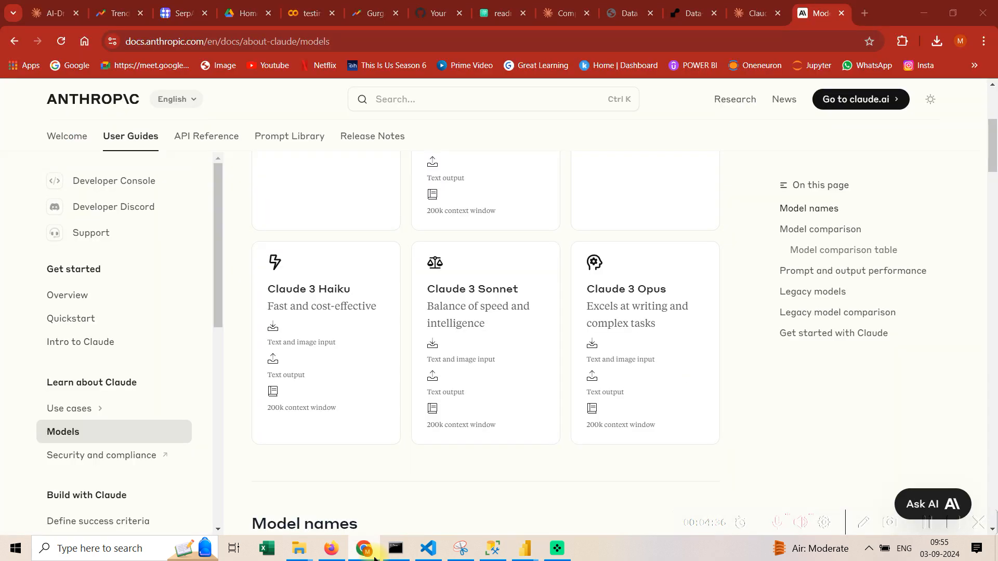
click(375, 558)
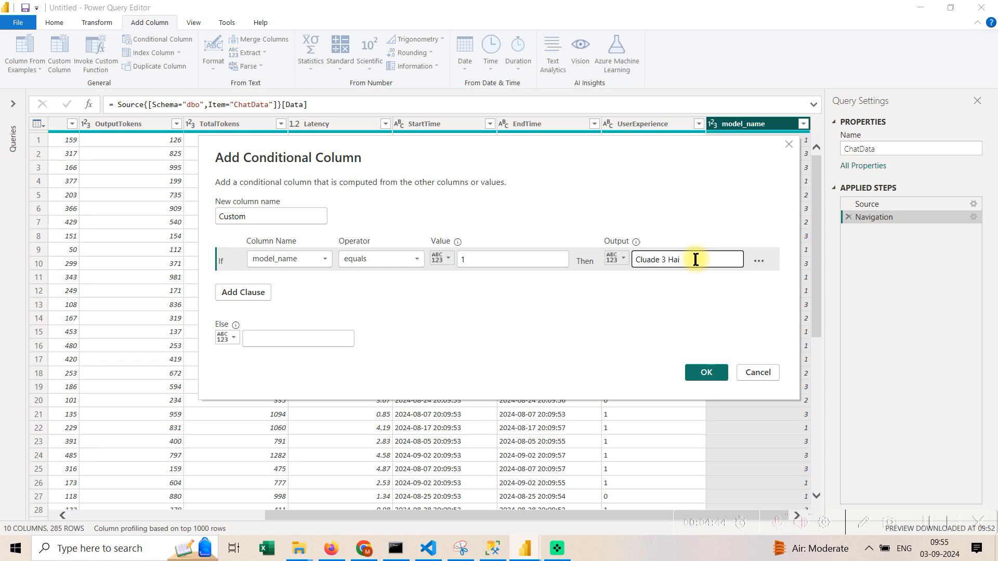
click(364, 550)
click(365, 550)
In Chrome, compare the Claude 3 and Claude 3.5 model names on the Models page, and return to Power Query Editor.
click(365, 550)
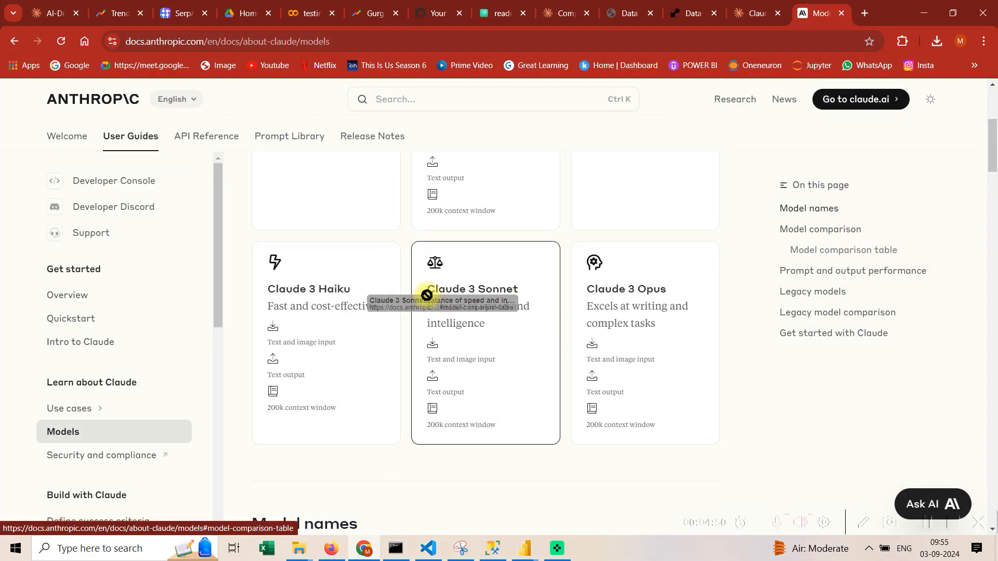
scroll(478, 336, up, 3)
scroll(478, 343, down, 3)
scroll(526, 291, up, 3)
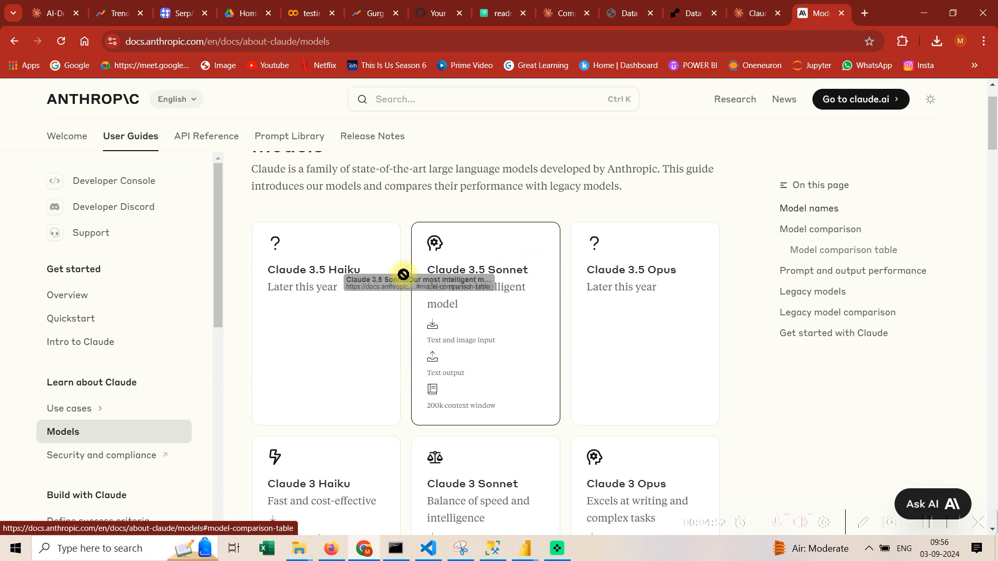
scroll(558, 408, down, 2)
scroll(559, 408, down, 2)
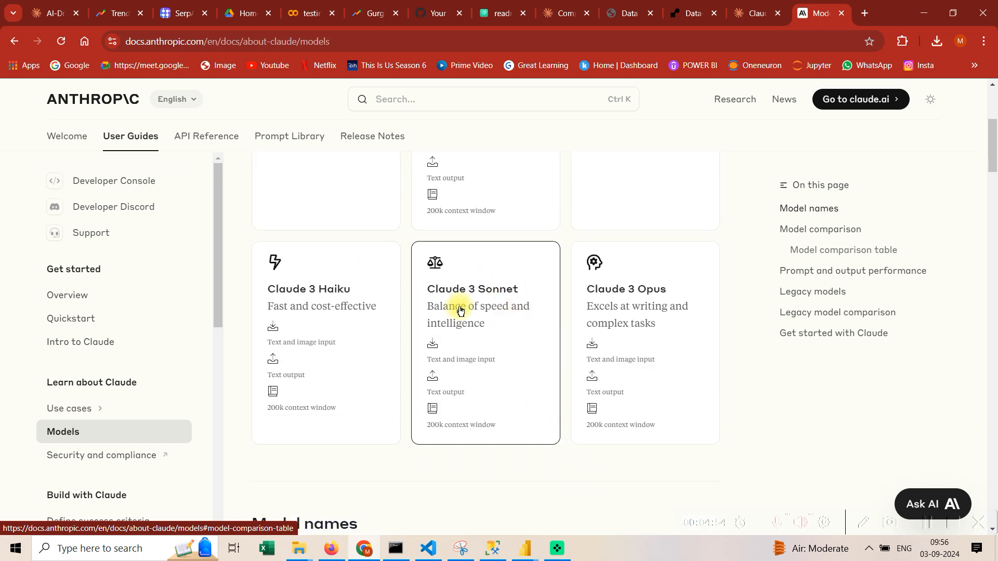
click(561, 553)
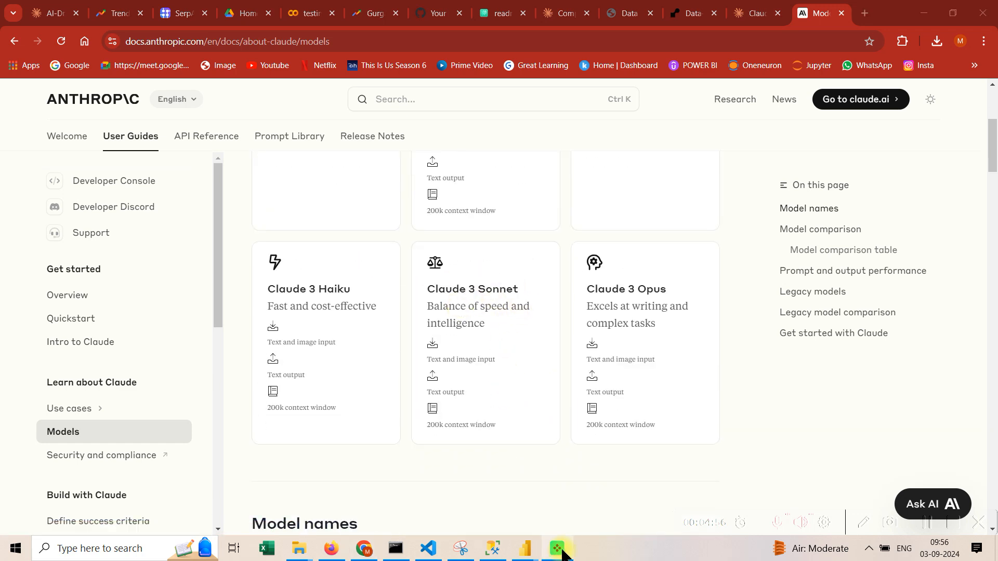
mouse_move(525, 549)
click(686, 473)
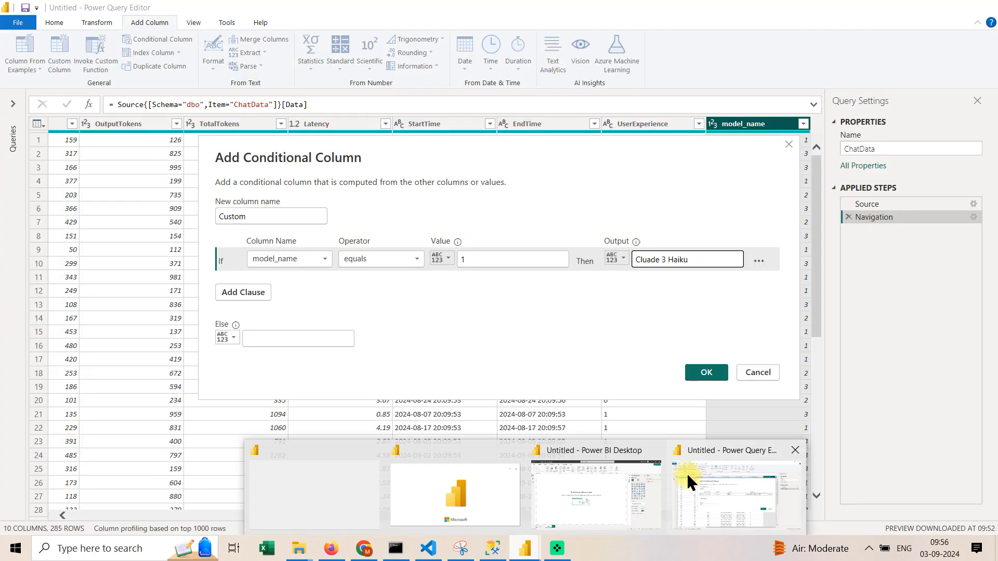
Add a second clause that outputs "Claude 3 Sonnet" when model_name equals 2.
click(253, 292)
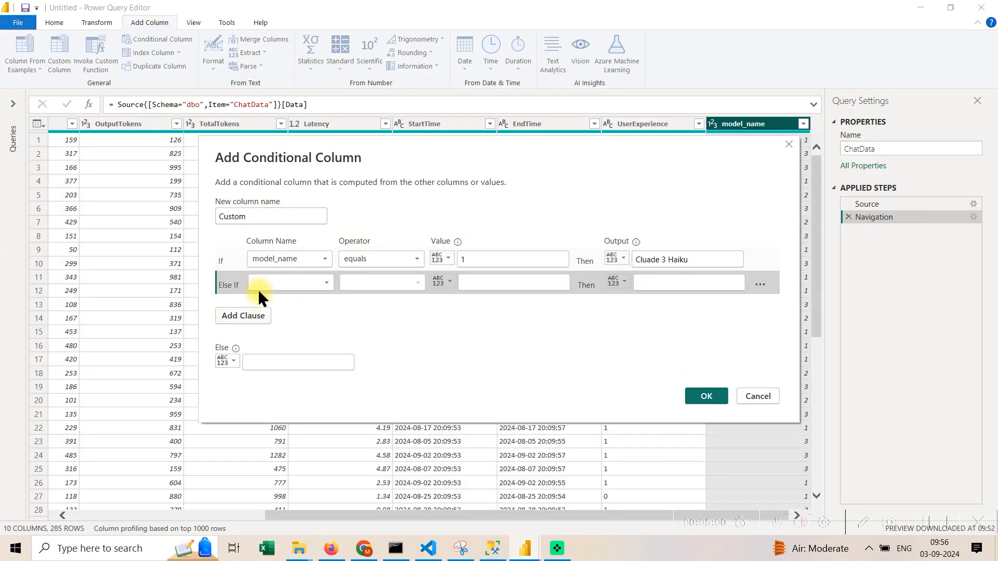
click(315, 287)
click(316, 413)
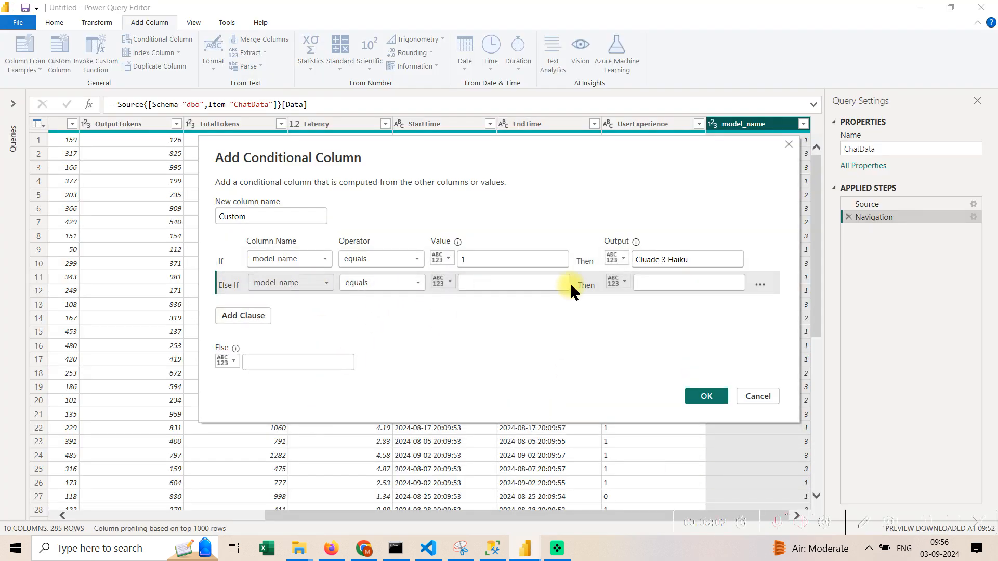
click(535, 279)
text(2)
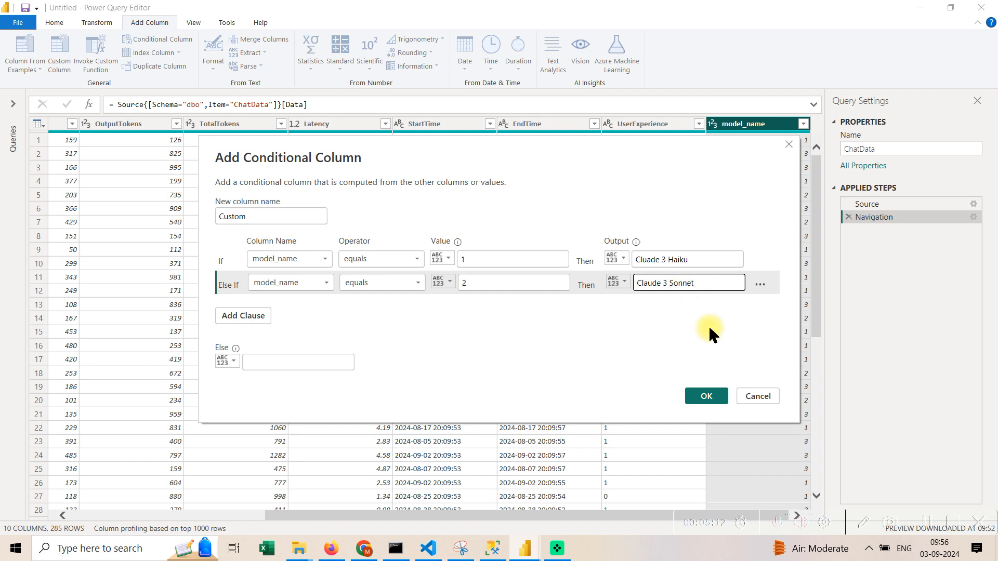
Add a third clause that outputs "Claude 3 Opus" when model_name equals 3, and check the name against the Models page in Chrome.
click(242, 319)
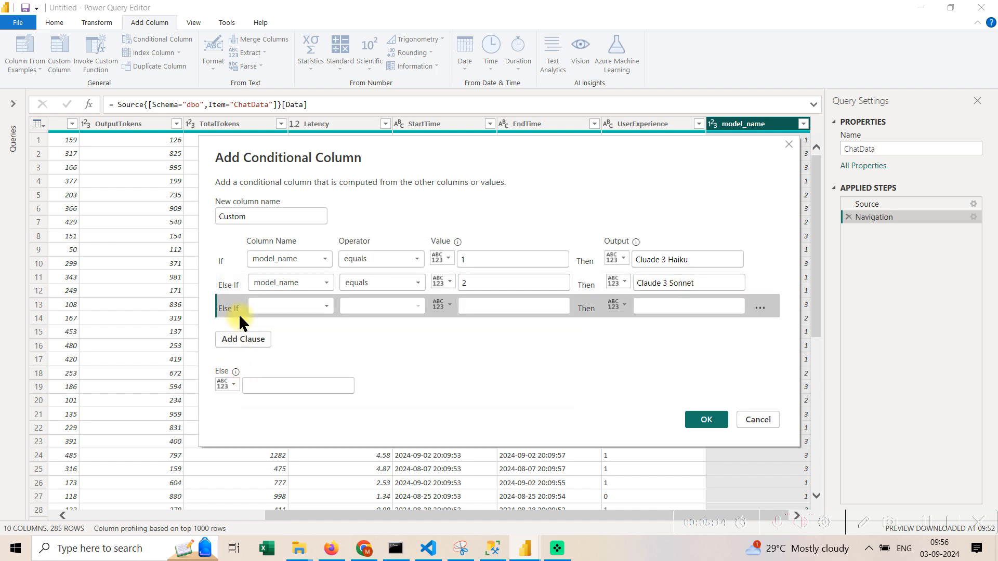
click(319, 308)
click(274, 437)
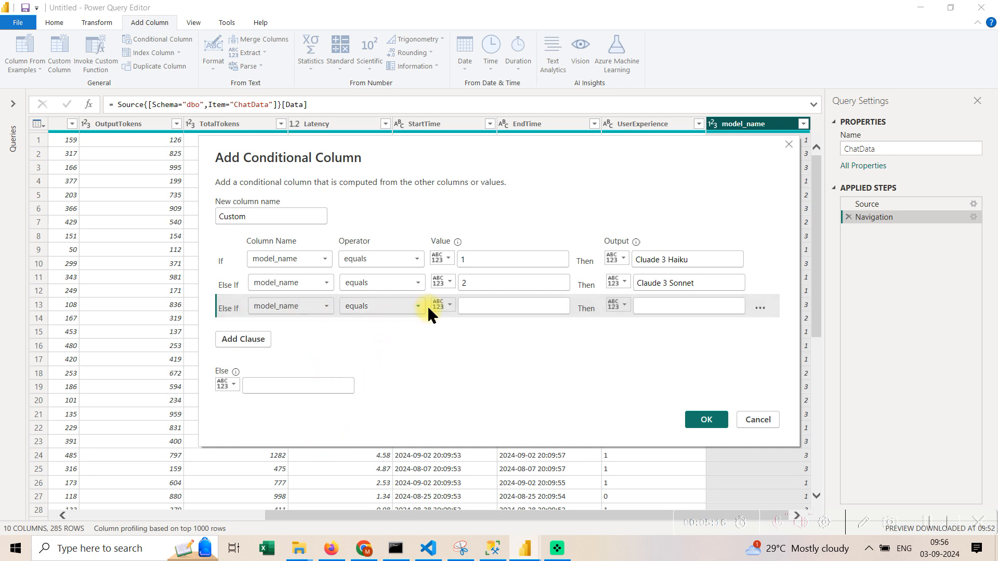
click(554, 306)
text(3)
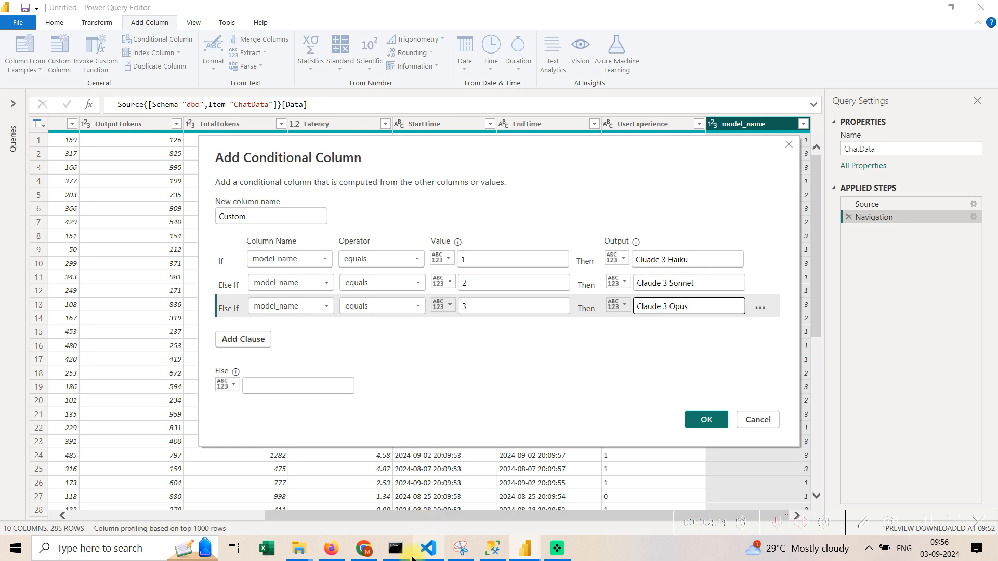
click(364, 548)
click(364, 548)
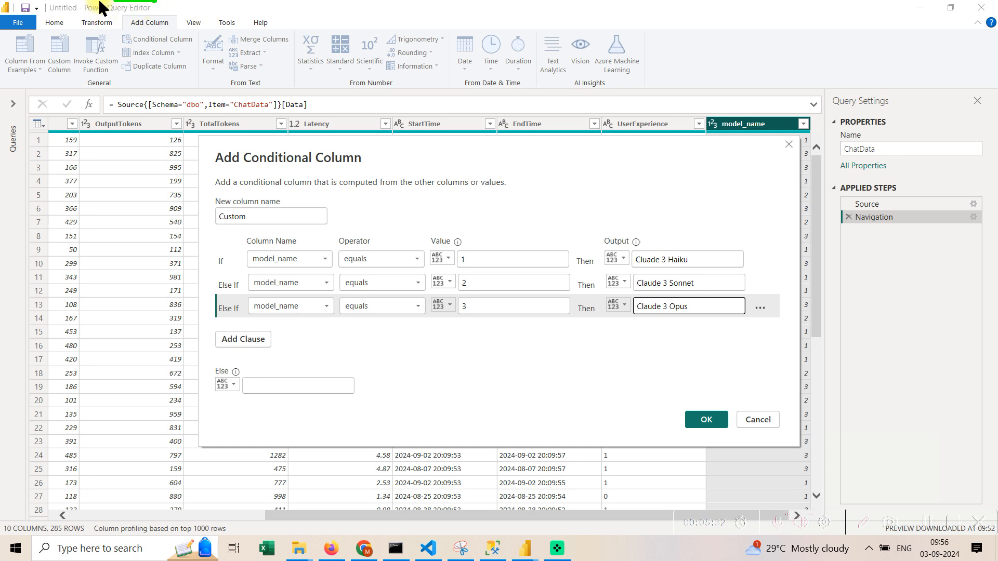
mouse_move(100, 4)
mouse_down()
mouse_move(31, 26)
mouse_move(177, 7)
mouse_move(239, 11)
mouse_up()
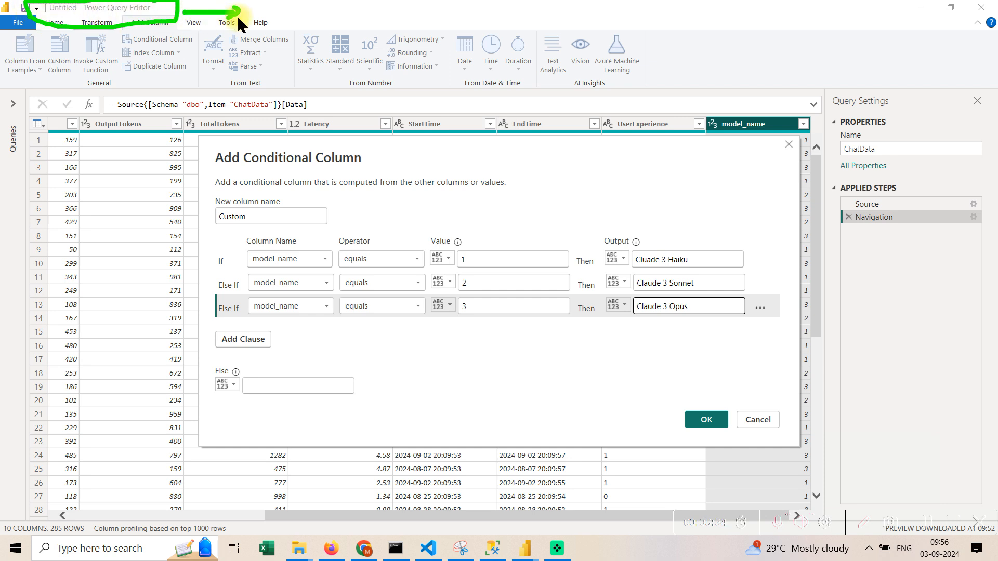
mouse_move(319, 5)
mouse_down()
mouse_move(321, 13)
mouse_move(289, 25)
mouse_up()
drag(344, 7, 340, 21)
drag(343, 4, 371, 4)
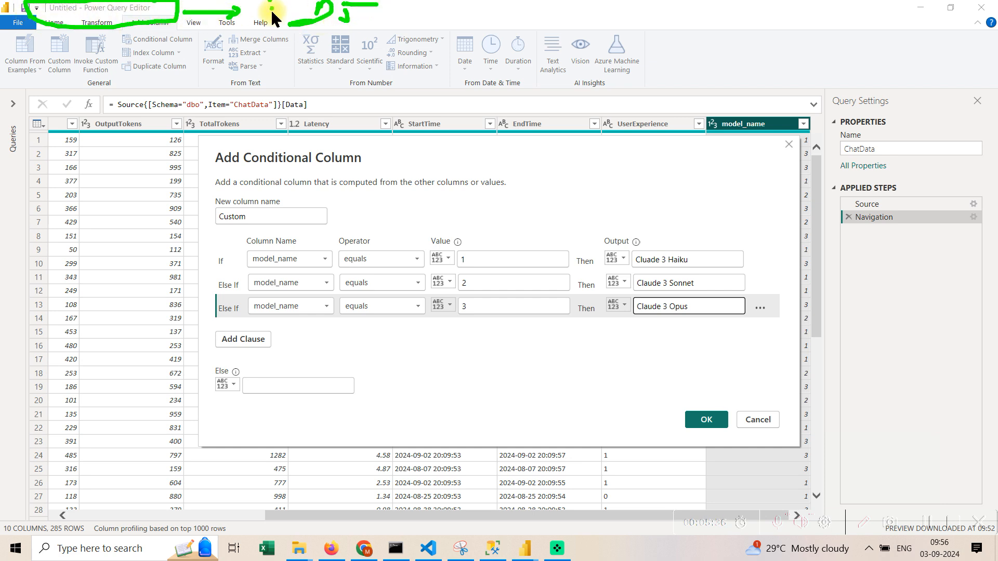
mouse_move(254, 1)
mouse_down()
mouse_move(253, 16)
mouse_move(376, 26)
mouse_up()
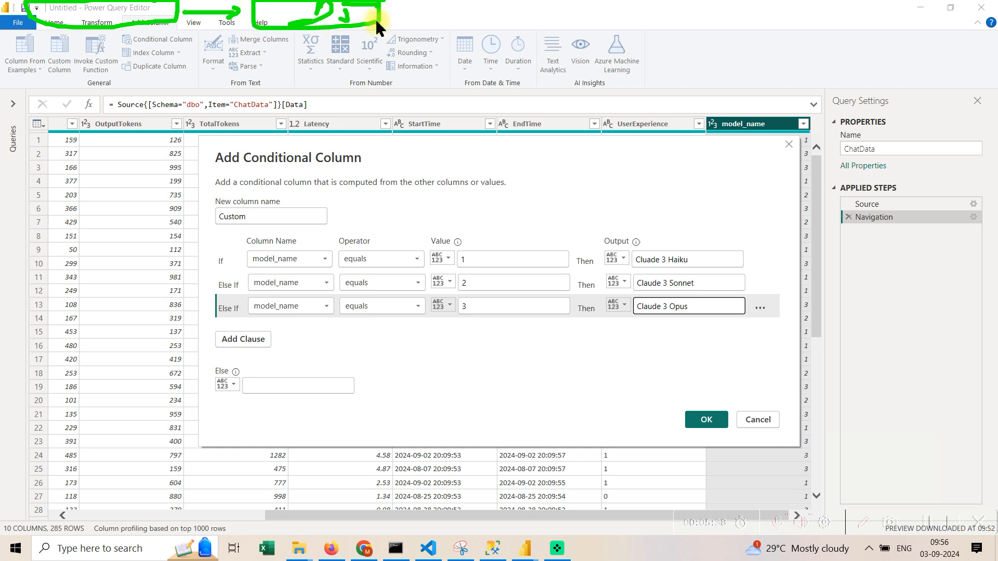
Create the conditional column from the three clauses, and remove the original model_name column.
mouse_move(363, 151)
mouse_down()
mouse_move(229, 143)
mouse_move(215, 502)
mouse_move(778, 432)
mouse_move(724, 205)
mouse_move(362, 166)
mouse_up()
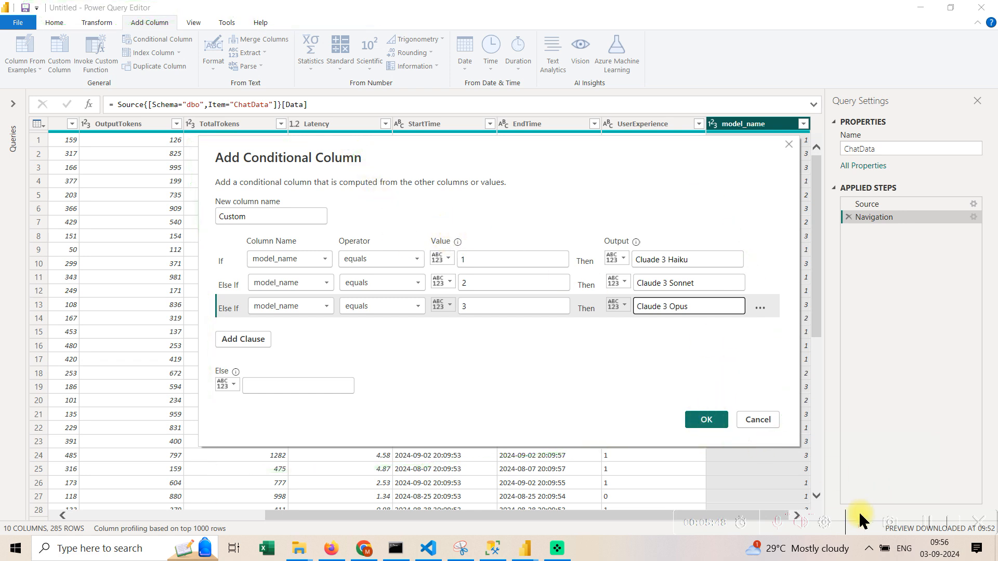
click(711, 421)
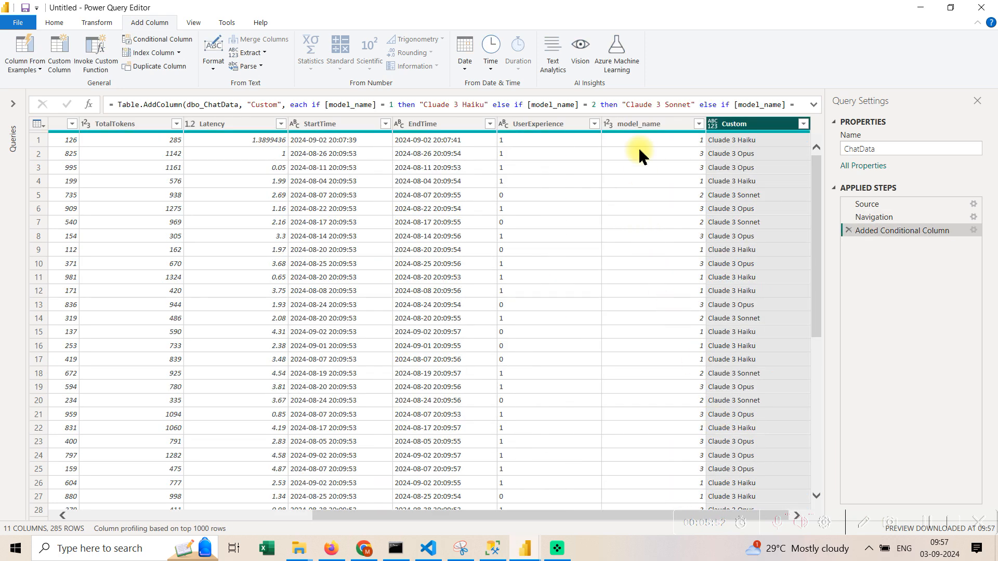
click(632, 125)
right_click(632, 126)
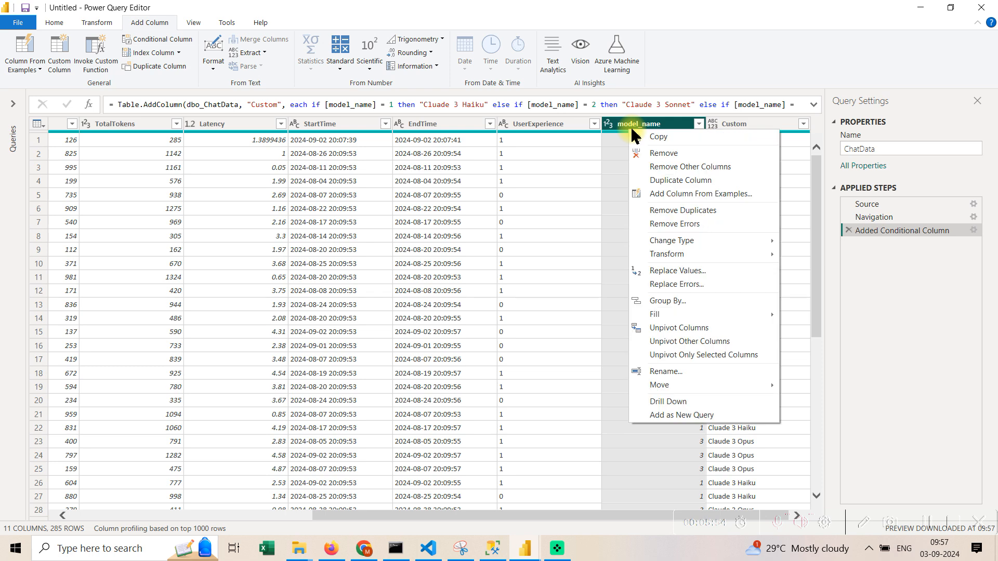
click(647, 158)
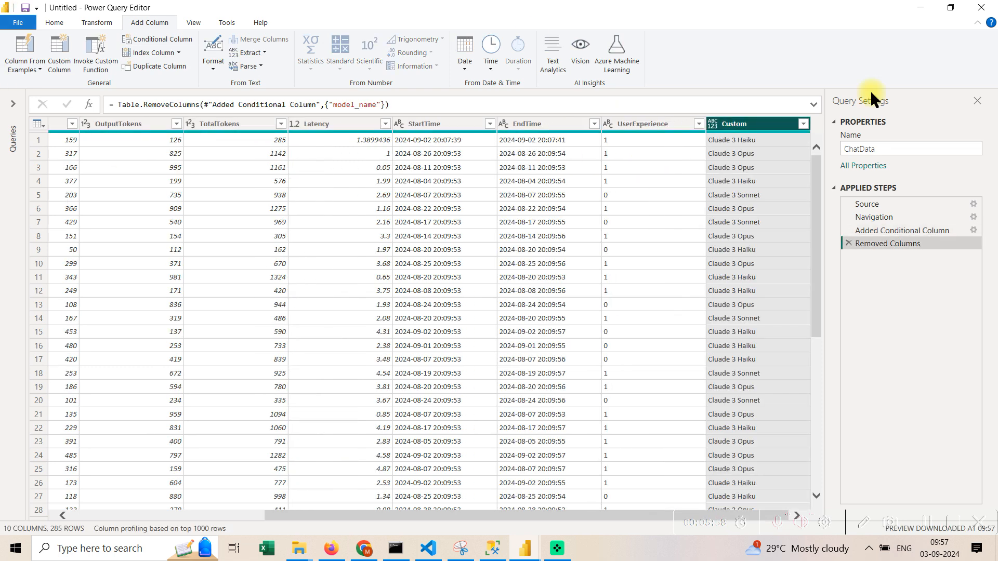
Start a new conditional column whose first clause outputs "Good" when UserExperience equals 1.
click(644, 125)
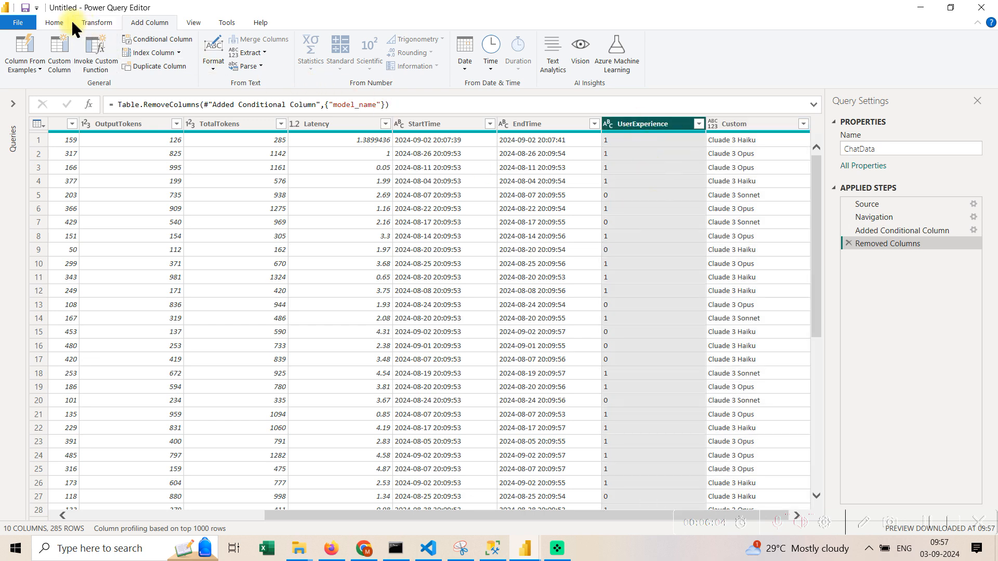
click(95, 23)
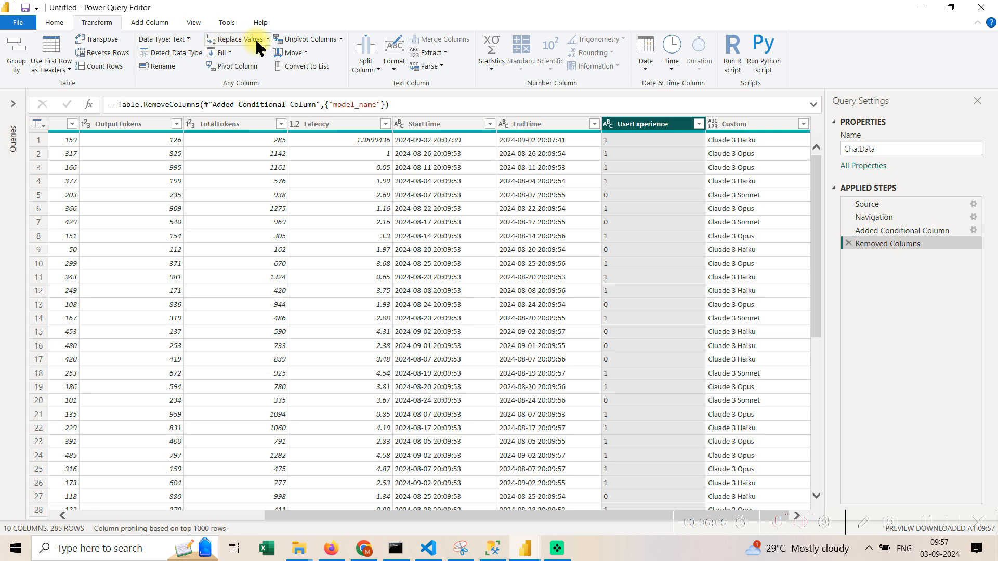
click(148, 22)
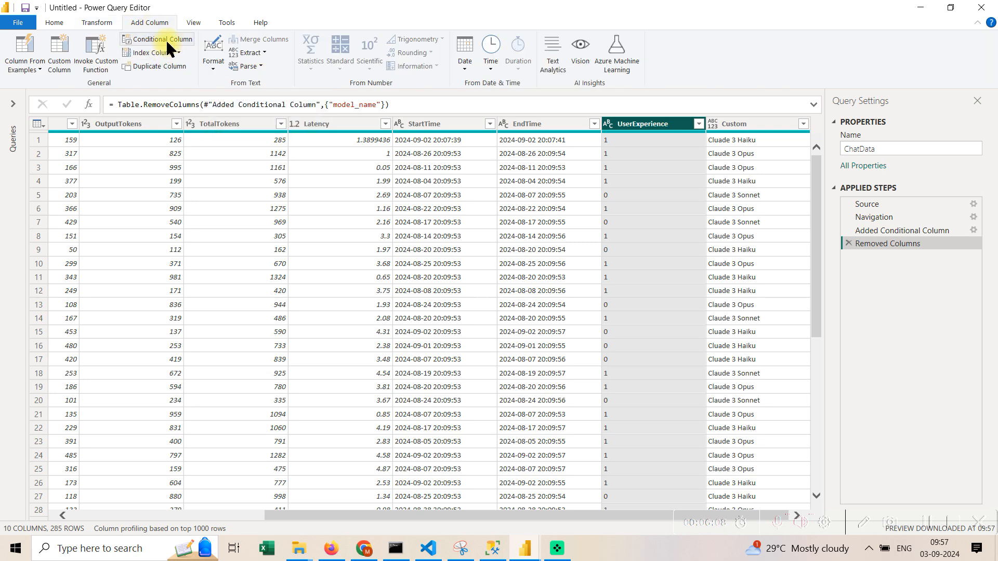
click(166, 40)
click(315, 259)
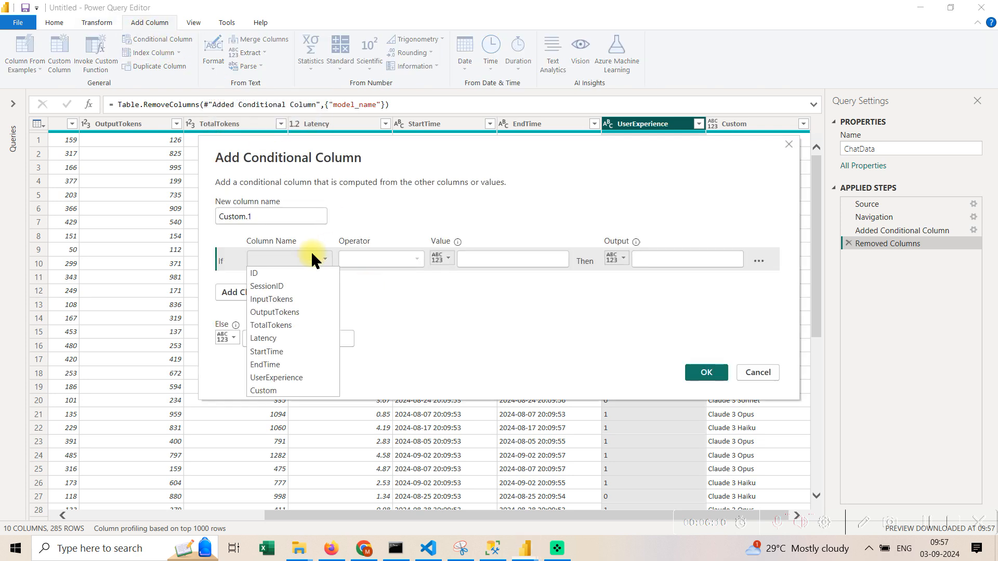
click(316, 379)
click(513, 259)
text(1)
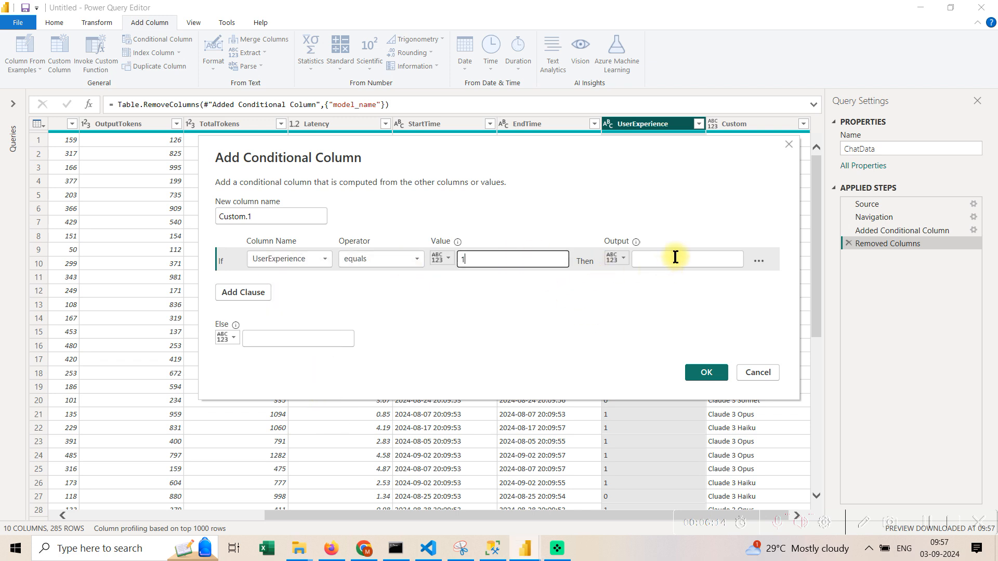
text(Good)
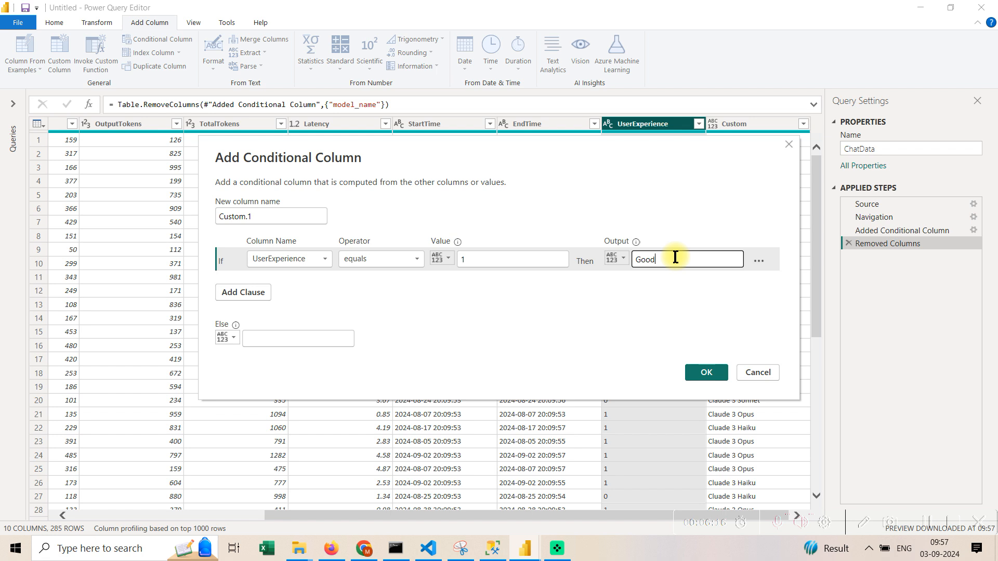
Add a second clause that outputs "Bad" when UserExperience equals 0.
click(245, 292)
click(299, 283)
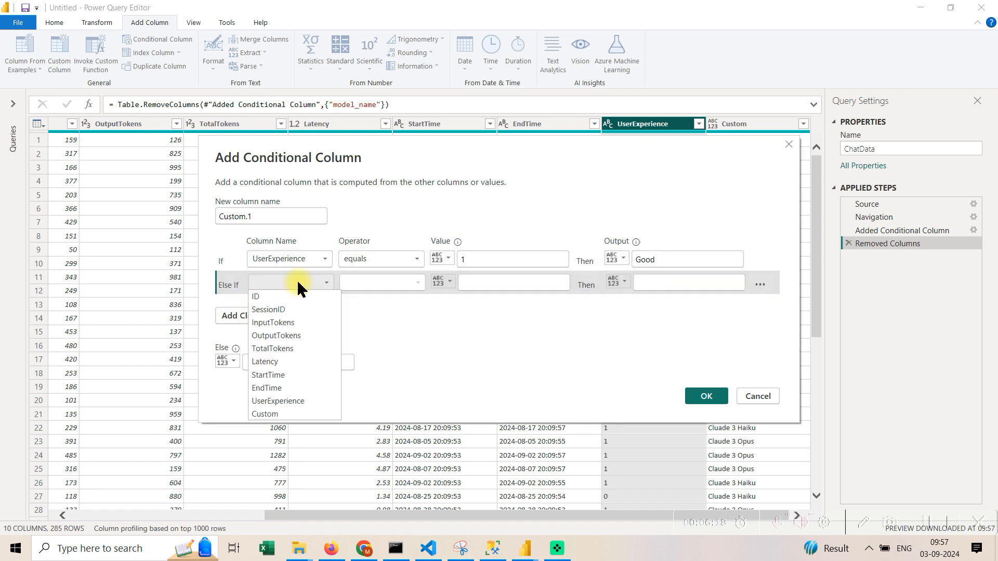
click(326, 401)
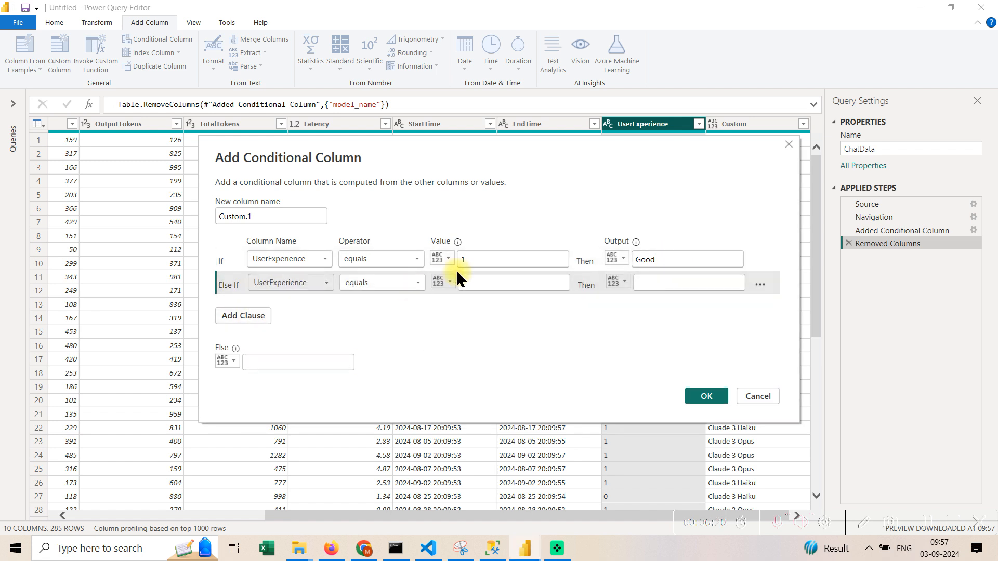
click(490, 276)
text(0)
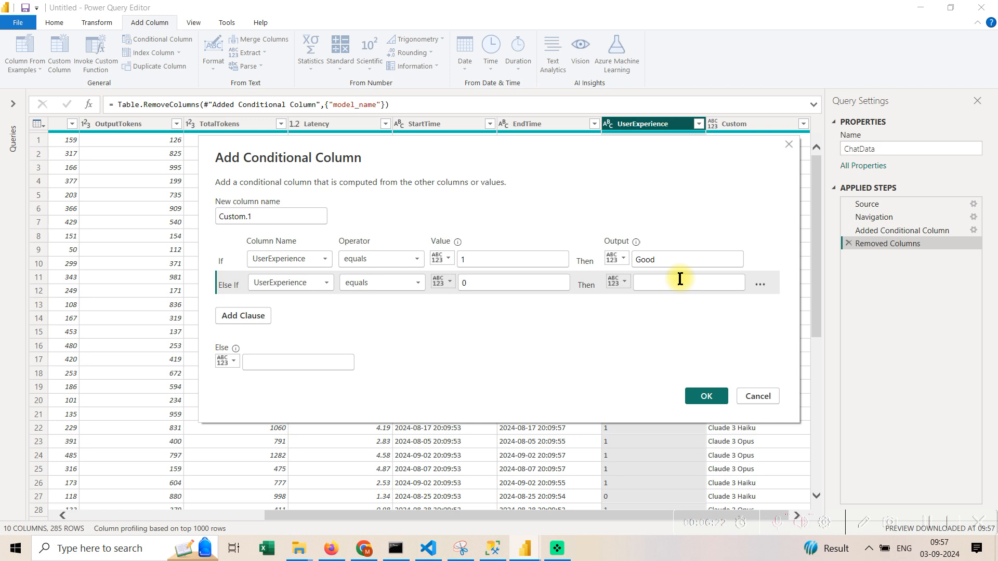
Name the new conditional column User_Exp and create it.
click(317, 218)
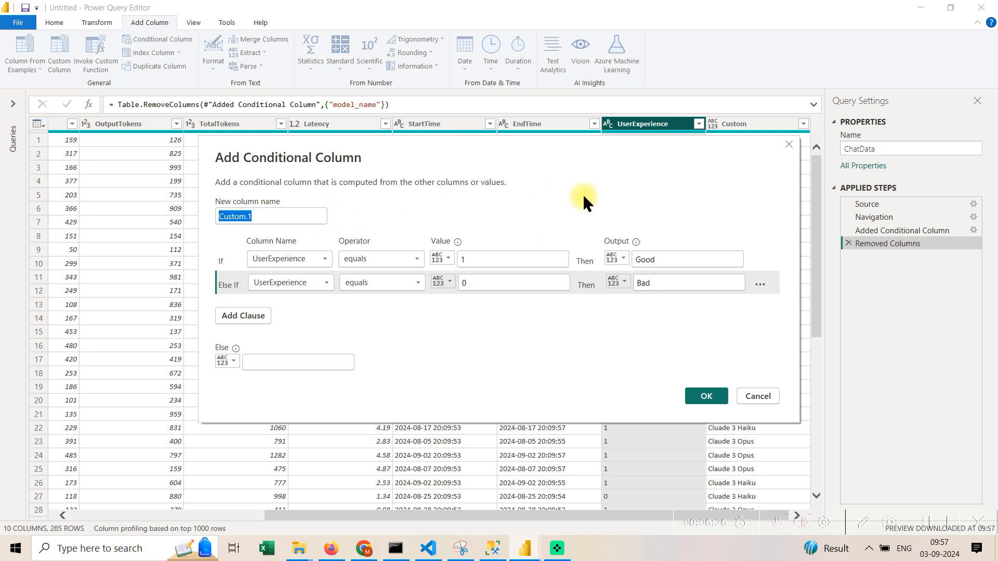
key(BackSpace)
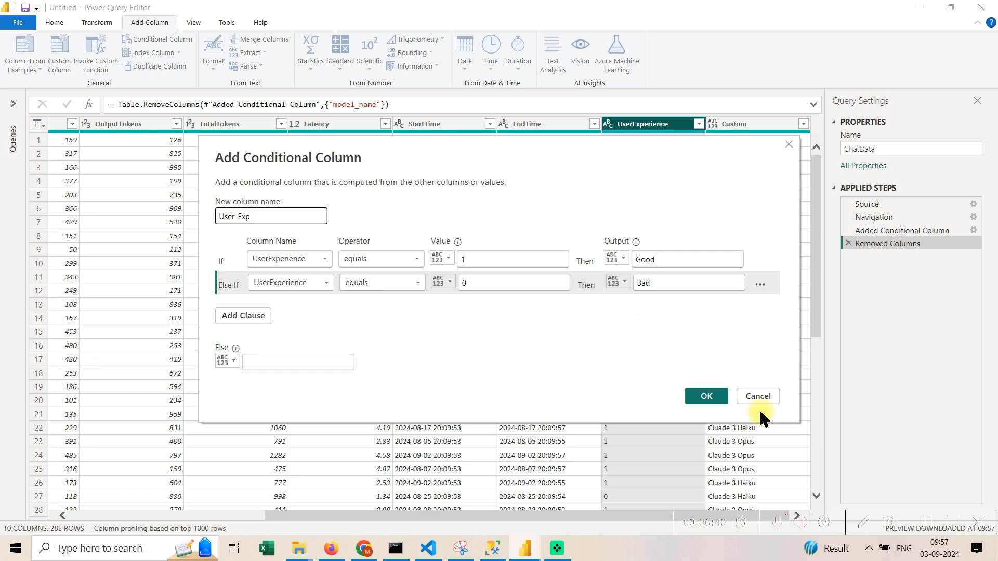
click(708, 398)
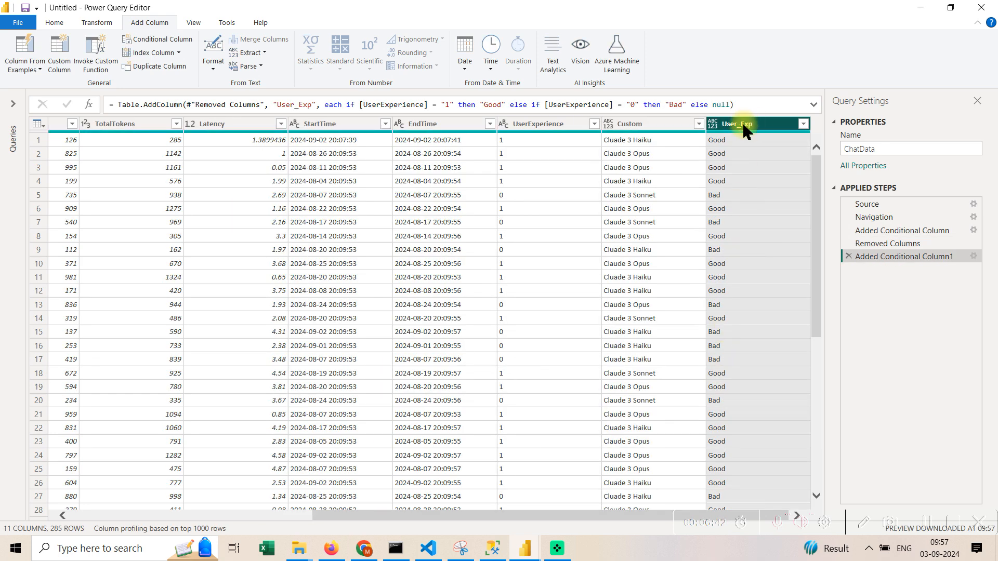
Remove the original UserExperience column and rename the Custom column to "Model Name".
right_click(553, 128)
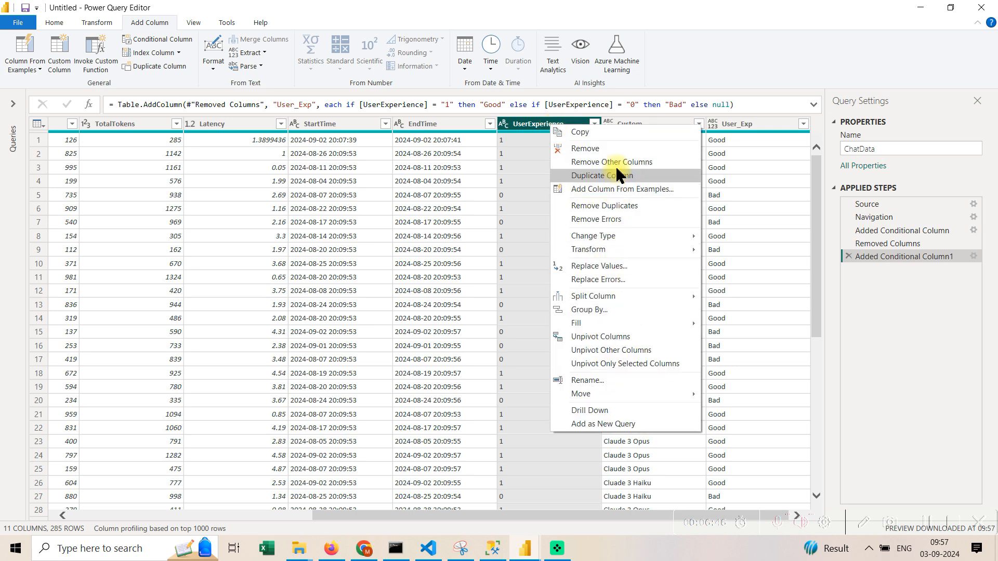
click(586, 150)
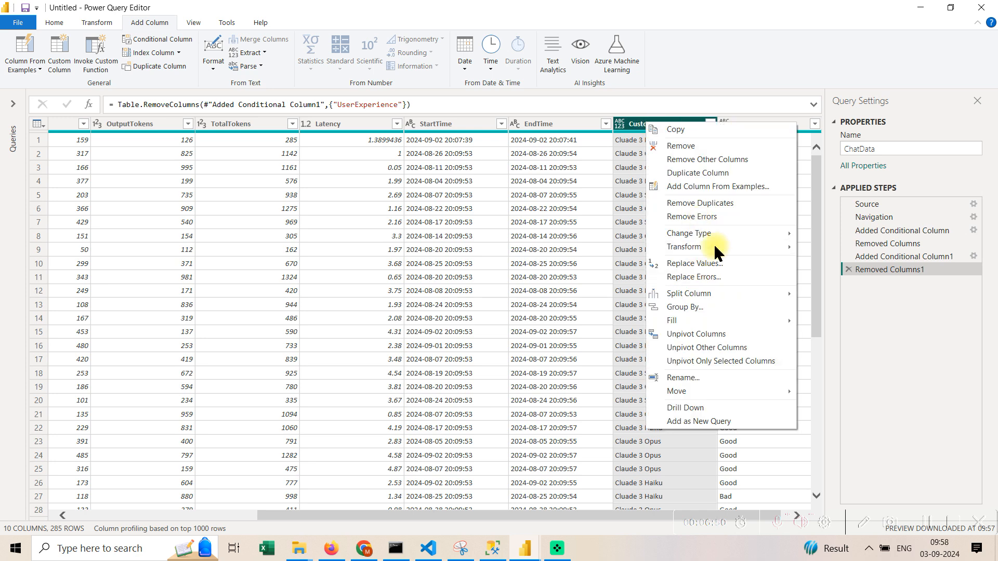
click(717, 378)
key(BackSpace)
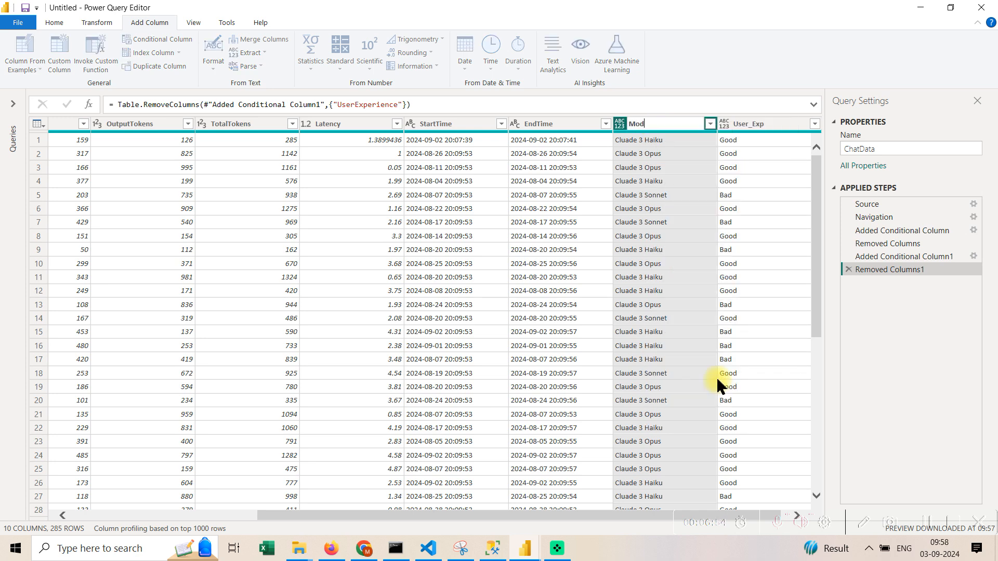
text(Model Name)
key(Return)
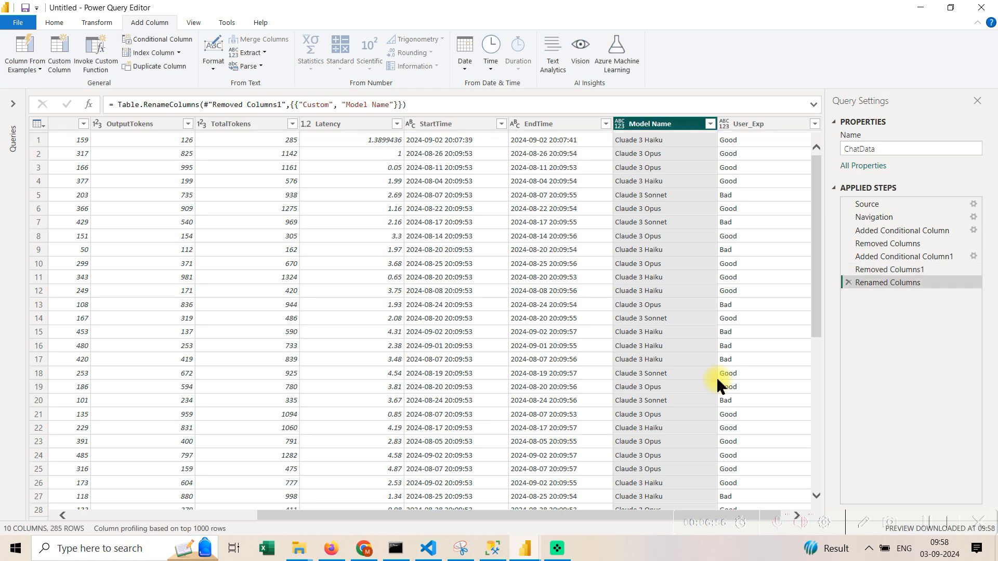
Try to change the StartTime column's data type to Date, and examine the error details of its first row.
right_click(448, 124)
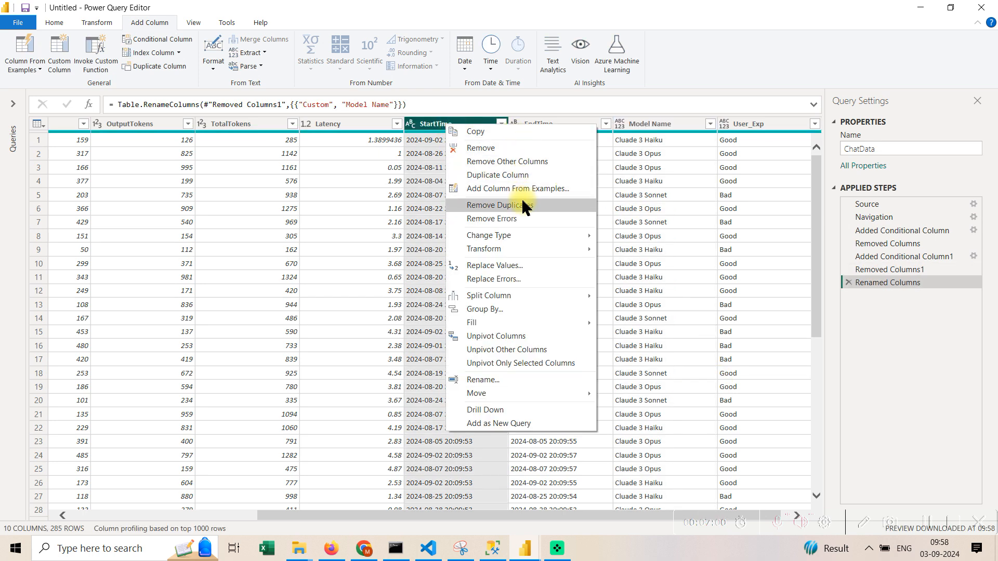
mouse_move(544, 236)
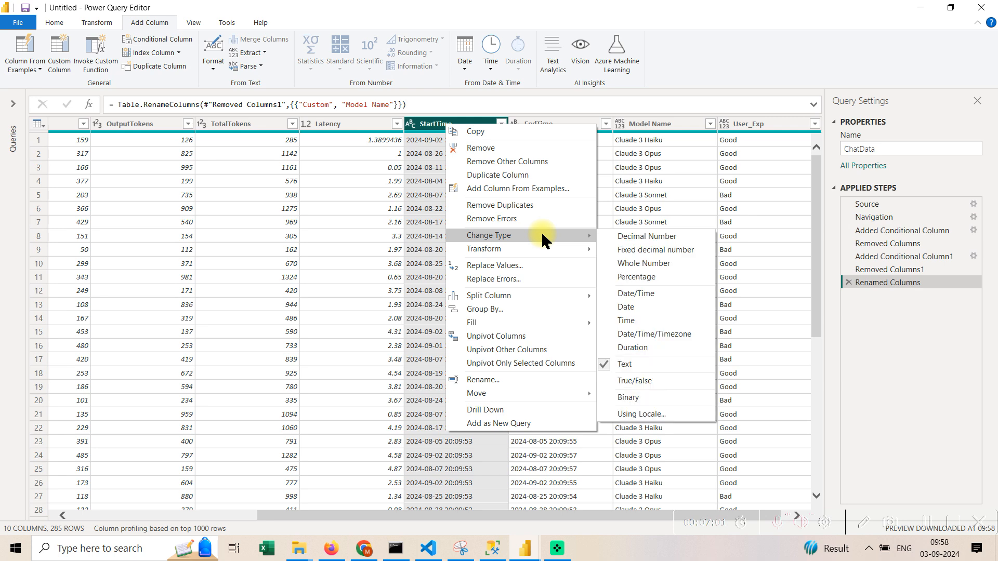
click(669, 308)
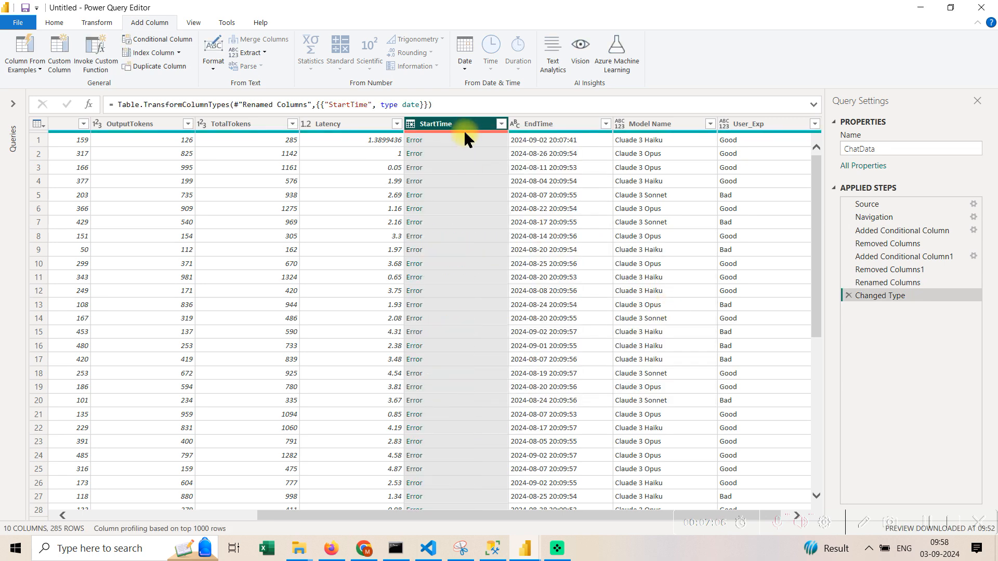
click(421, 144)
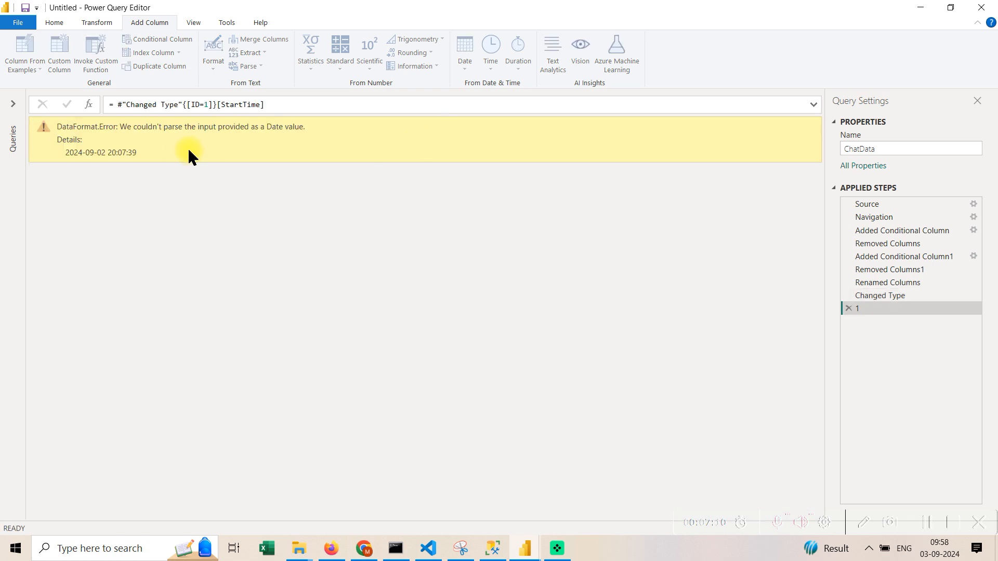
drag(190, 153, 12, 109)
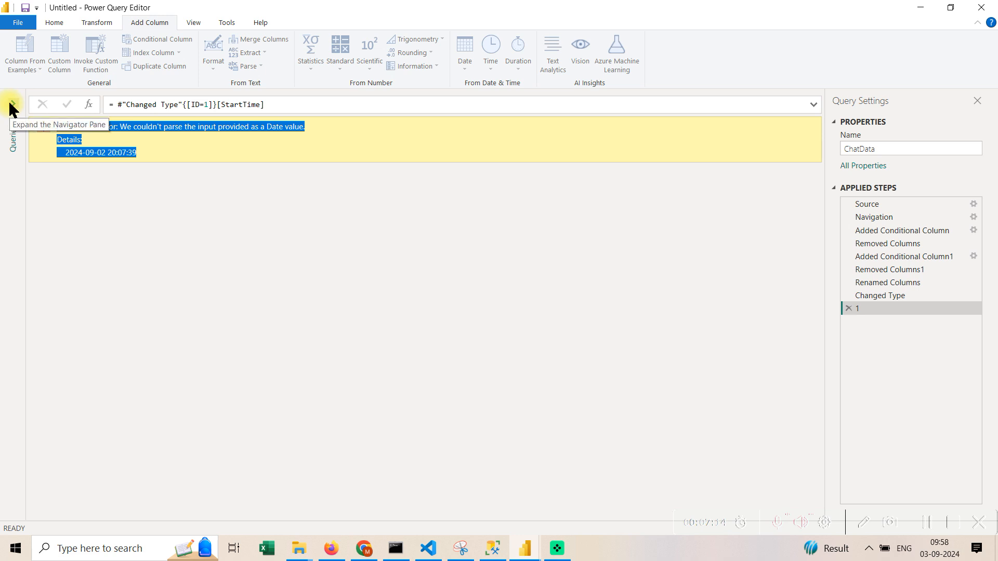
Delete the error drill-down and the StartTime type change from the applied steps.
click(876, 296)
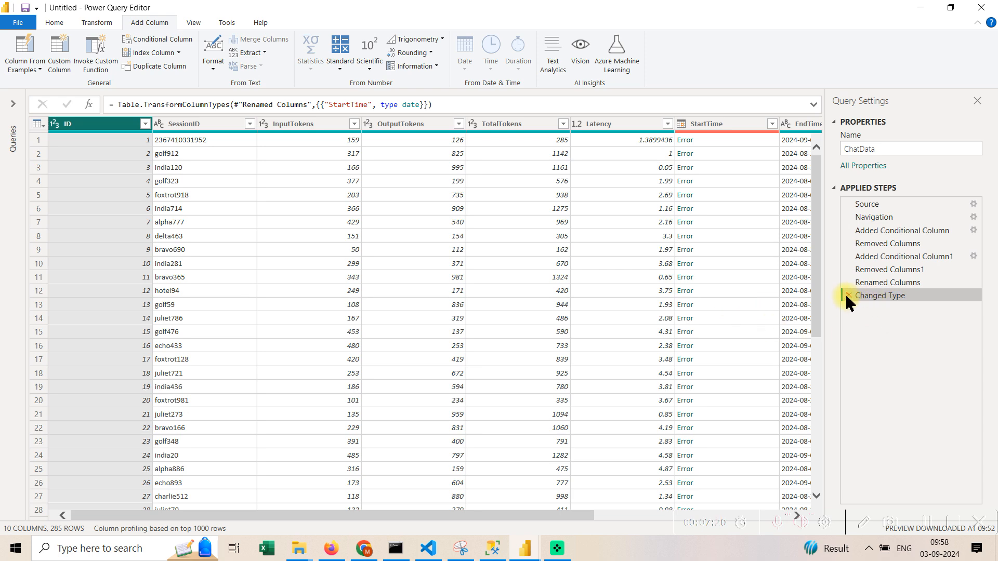
click(847, 297)
Start a column from examples with StartTime selected, and name the new column "Date(Start)".
drag(558, 517, 784, 494)
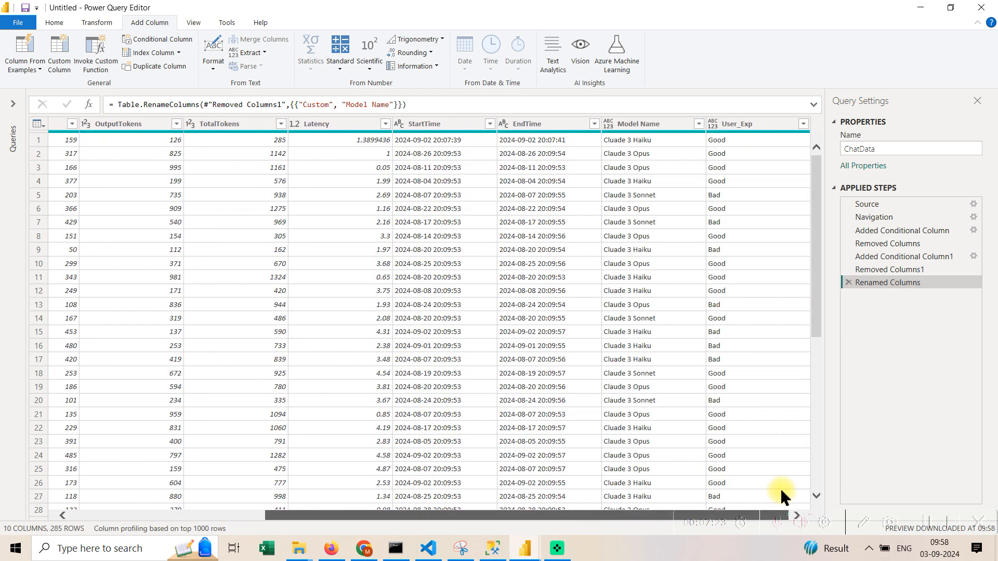
click(429, 127)
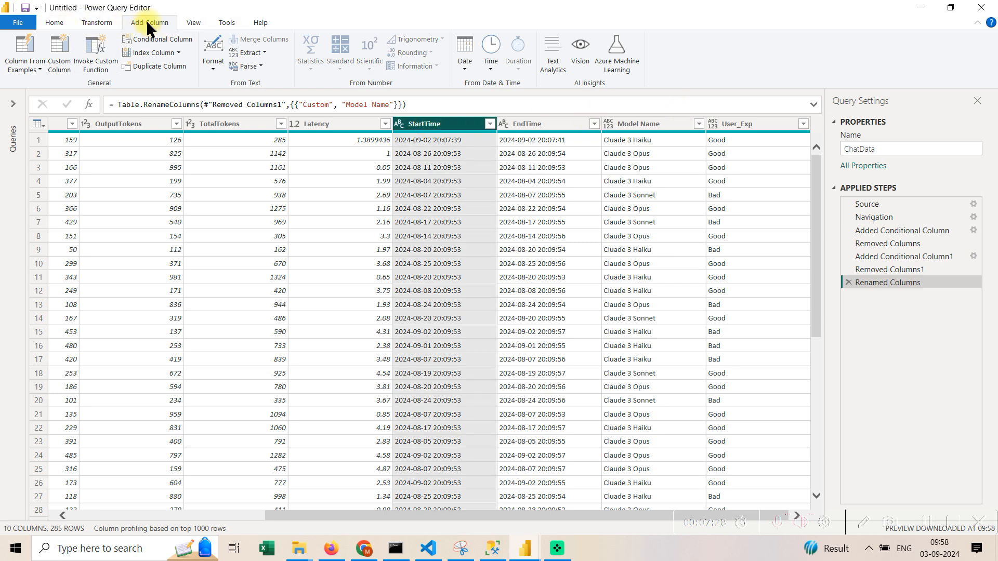
click(32, 55)
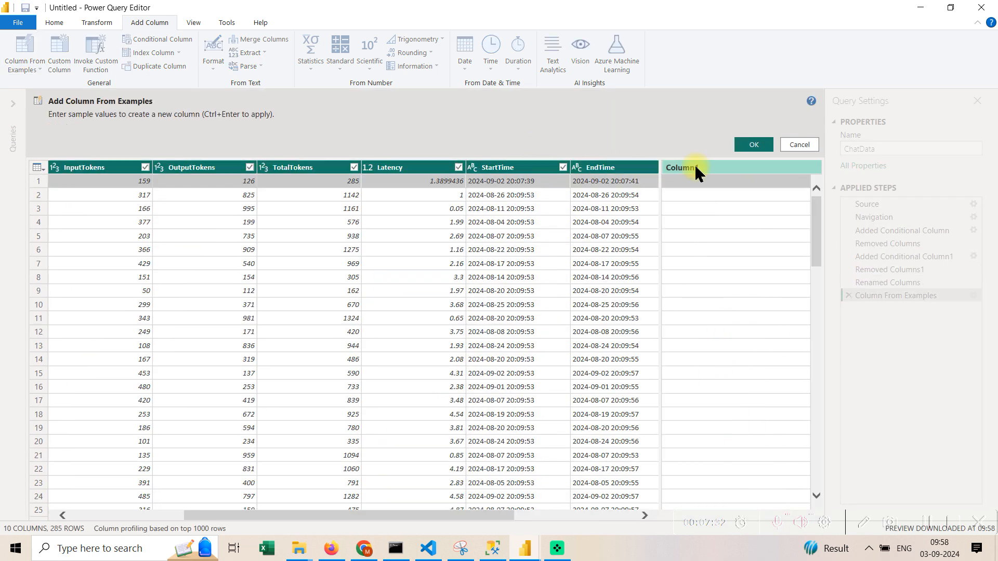
double_click(696, 169)
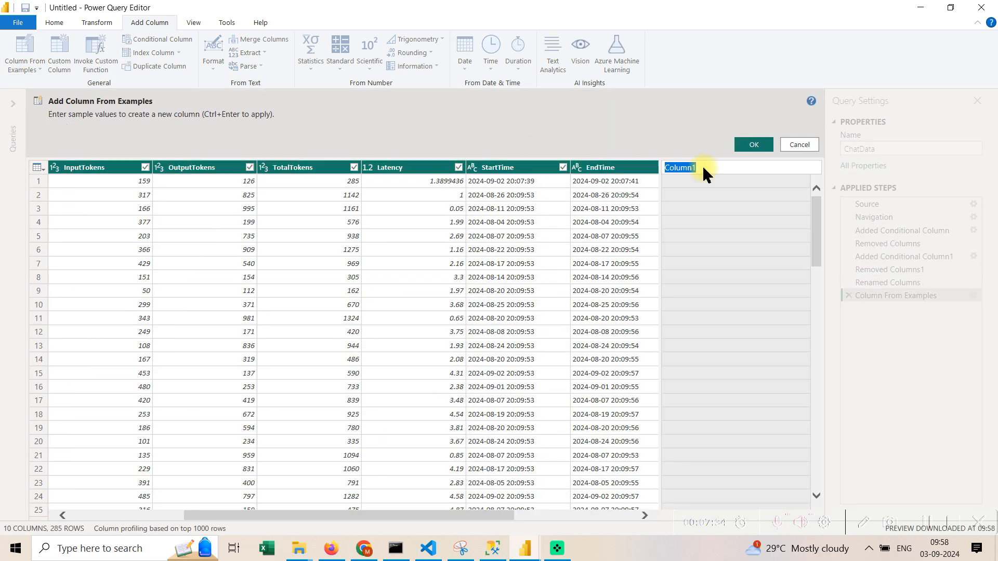
key(BackSpace)
text(Date(Start))
click(700, 183)
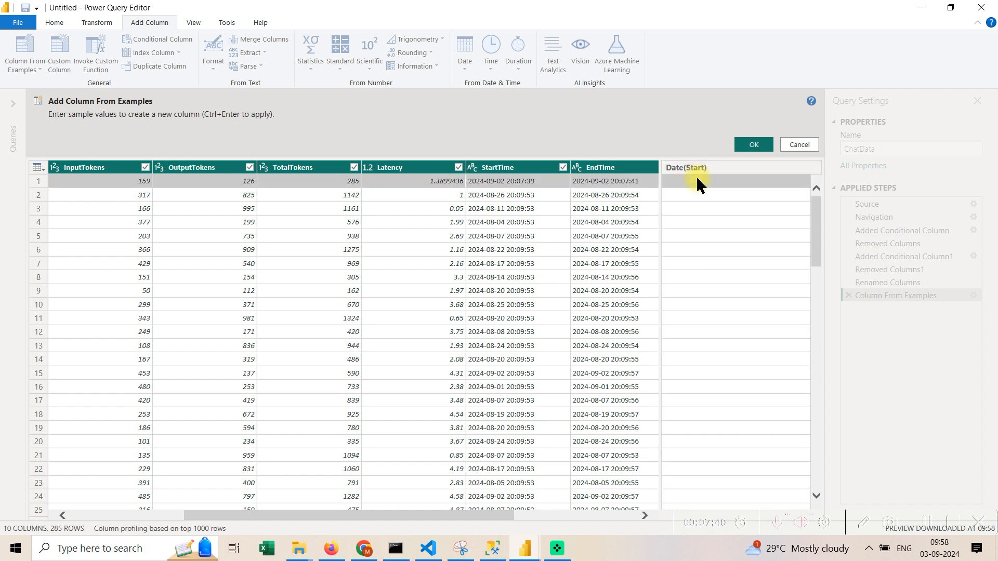
Enter 2024-09-02 as the first row's example in Date(Start), and check the suggested dates in the other rows.
double_click(698, 179)
click(701, 181)
text(20)
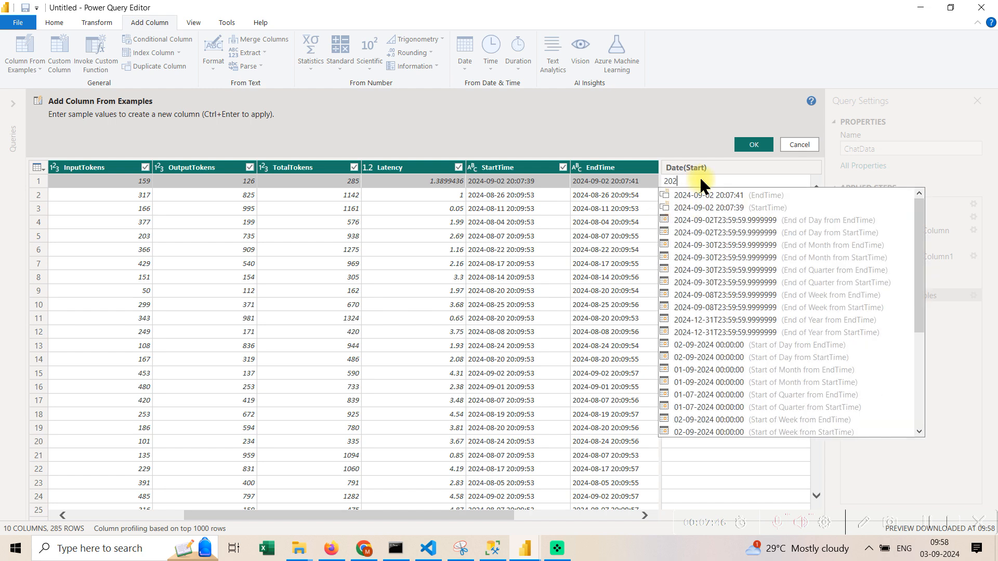
text(24-)
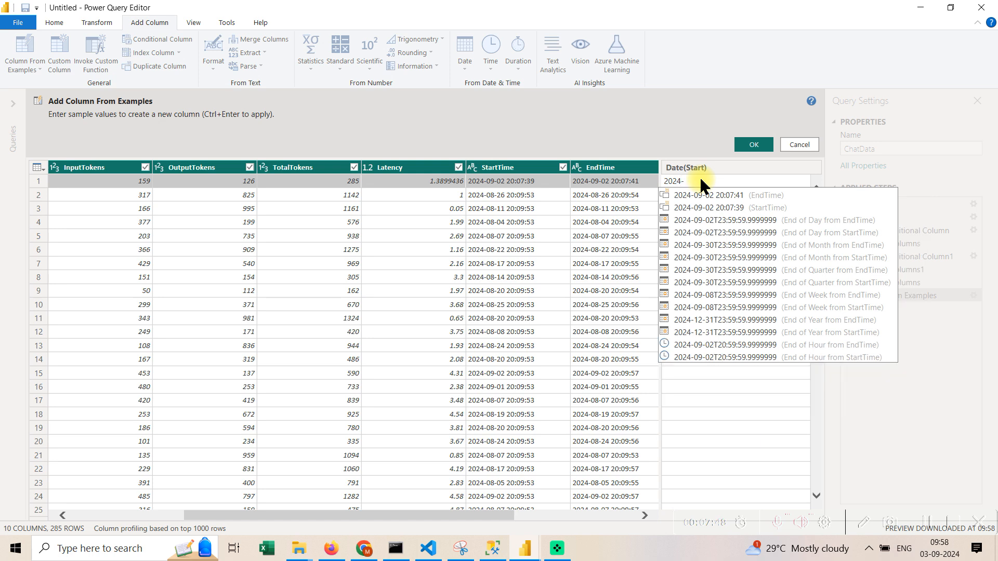
text(09-02)
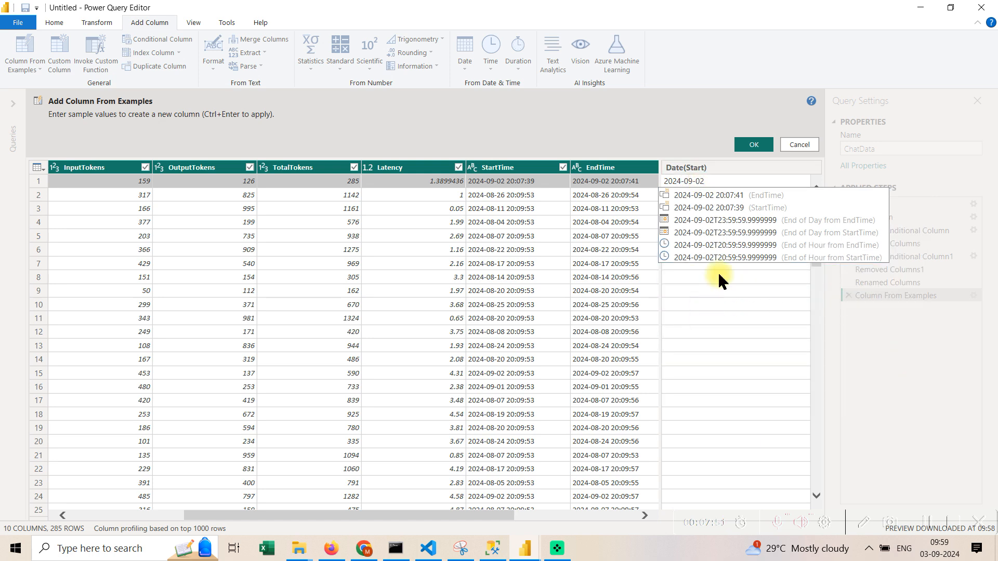
click(720, 278)
scroll(720, 281, down, 17)
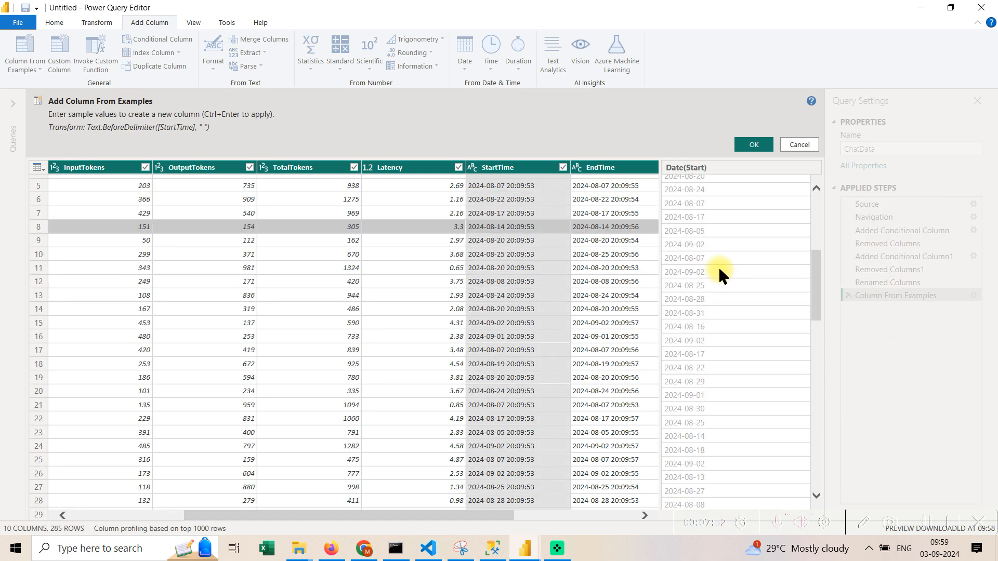
Check the remaining suggested dates and add the Date(Start) column from examples to the query.
scroll(720, 270, down, 2)
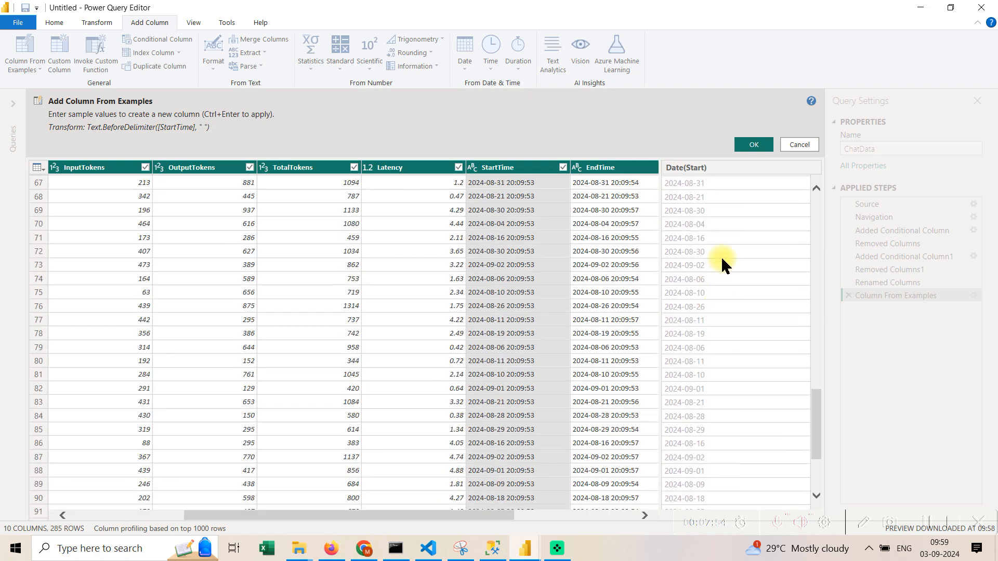
scroll(728, 255, down, 7)
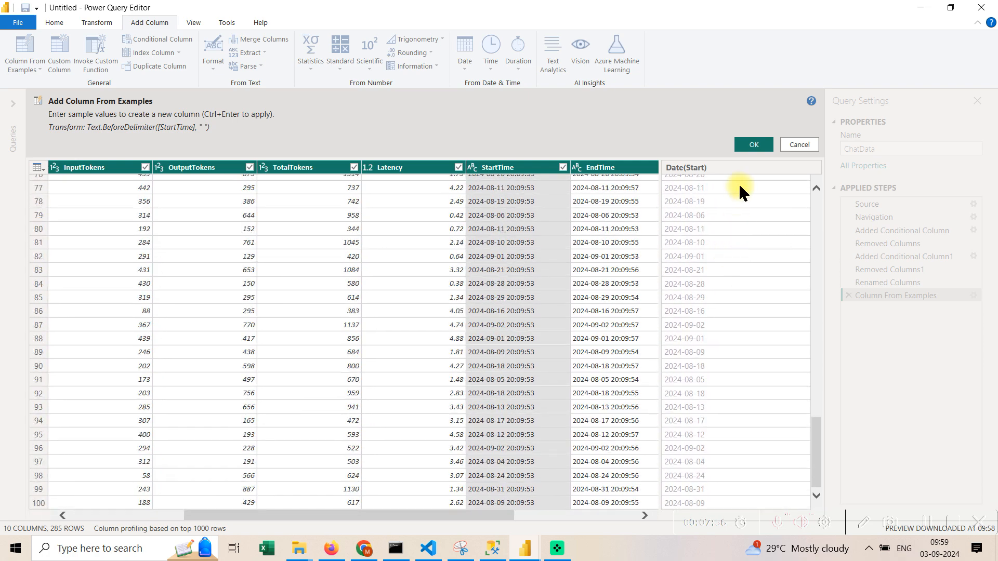
click(753, 146)
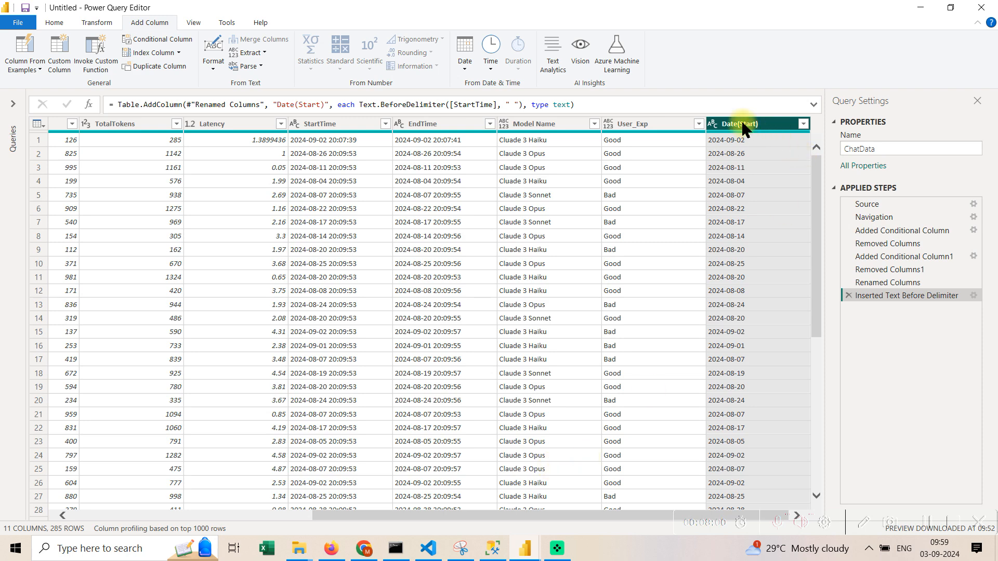
Change the Date(Start) column's data type to Date.
right_click(745, 130)
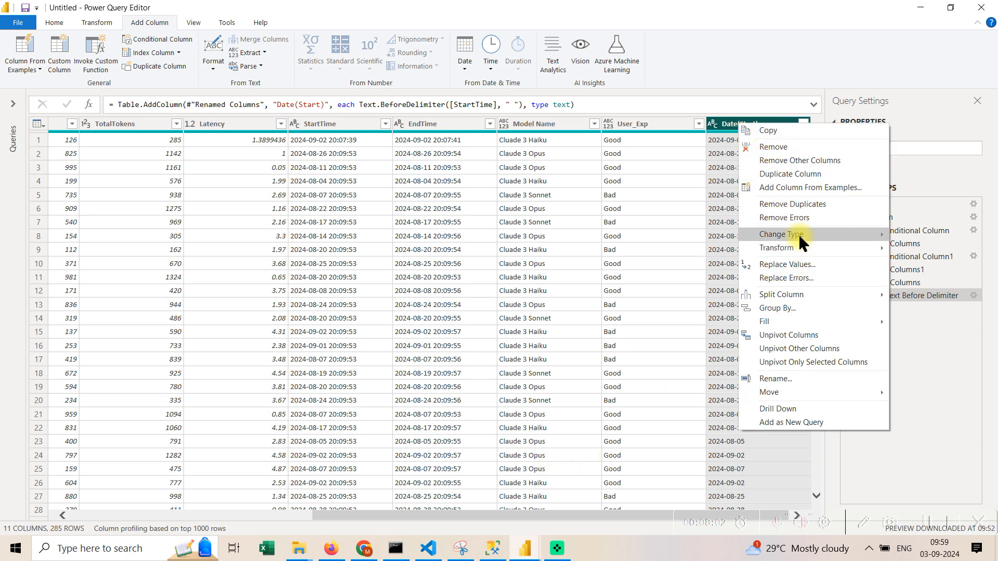
mouse_move(800, 240)
click(695, 308)
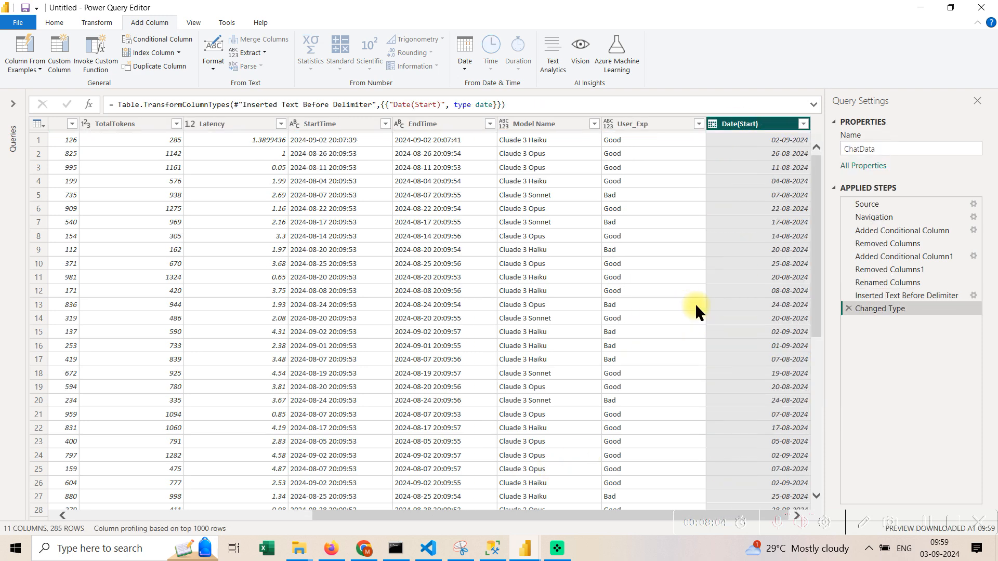
Remove the StartTime column from the ChatData query.
click(334, 127)
right_click(335, 130)
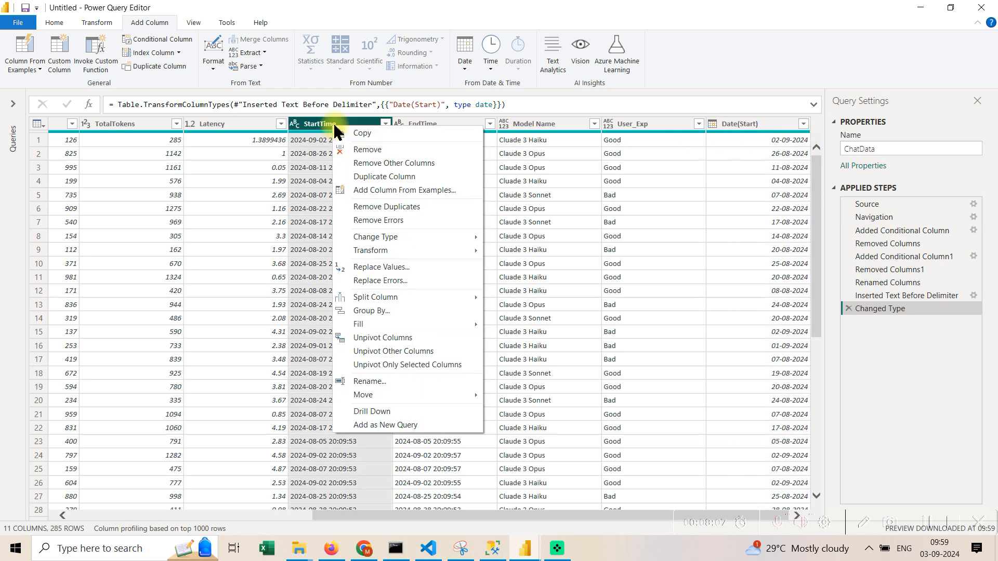
click(371, 150)
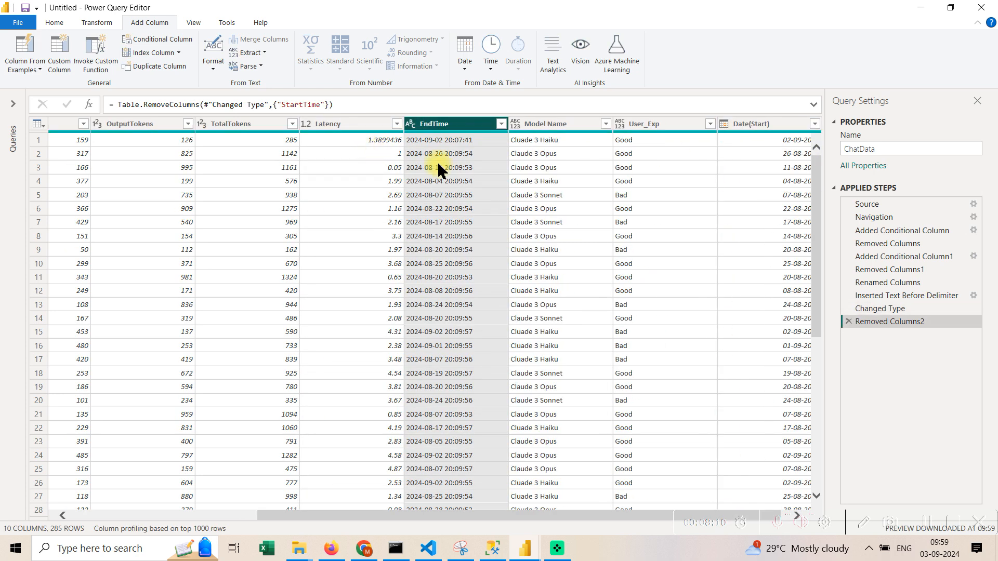
Start another column from examples and name the new column "EndDate".
drag(561, 516, 595, 516)
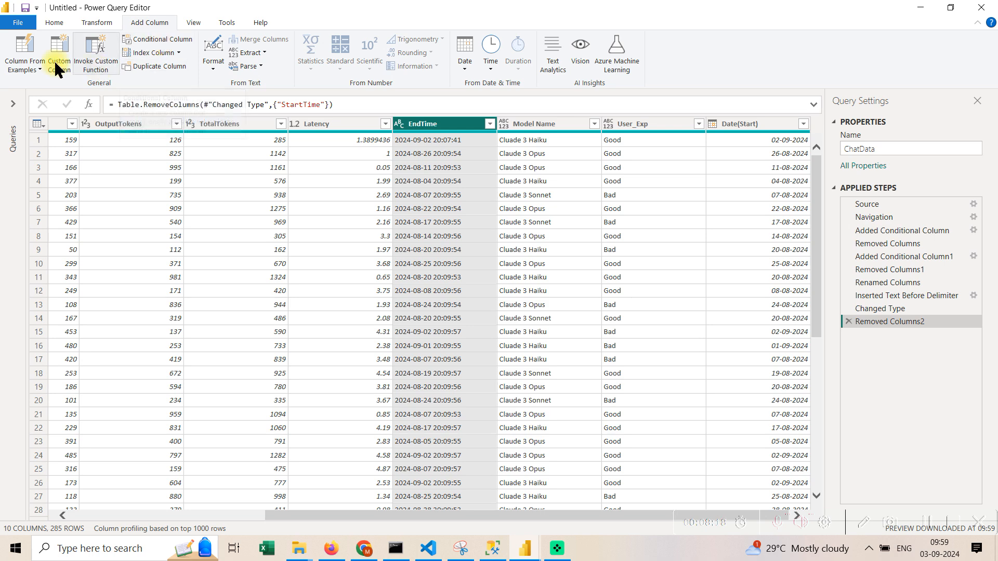
click(23, 58)
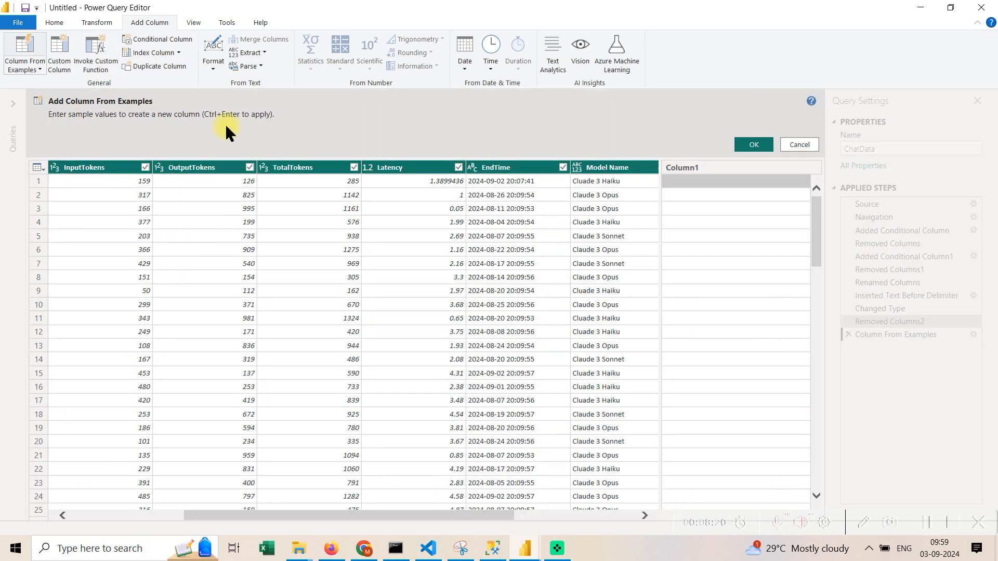
double_click(689, 168)
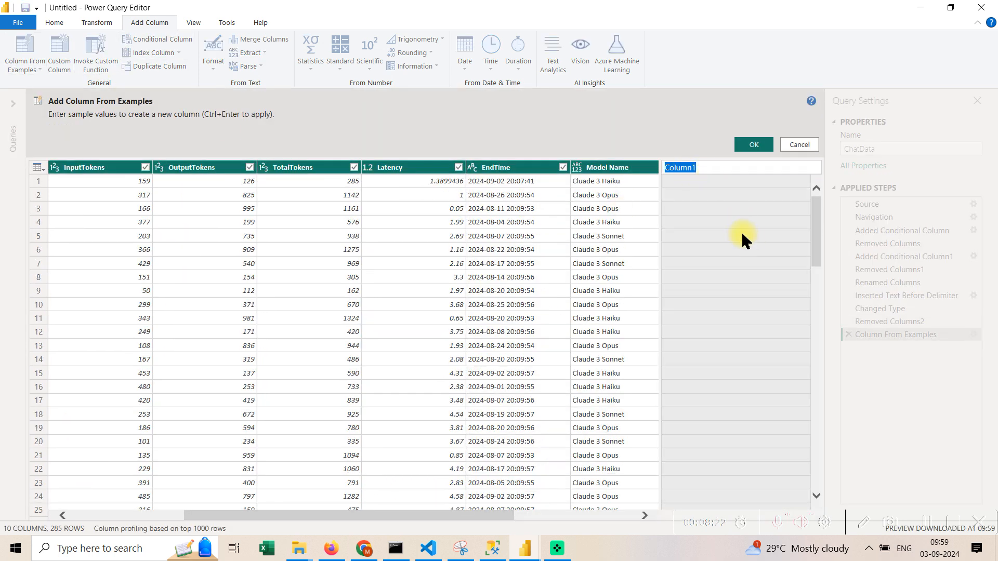
key(BackSpace)
click(702, 182)
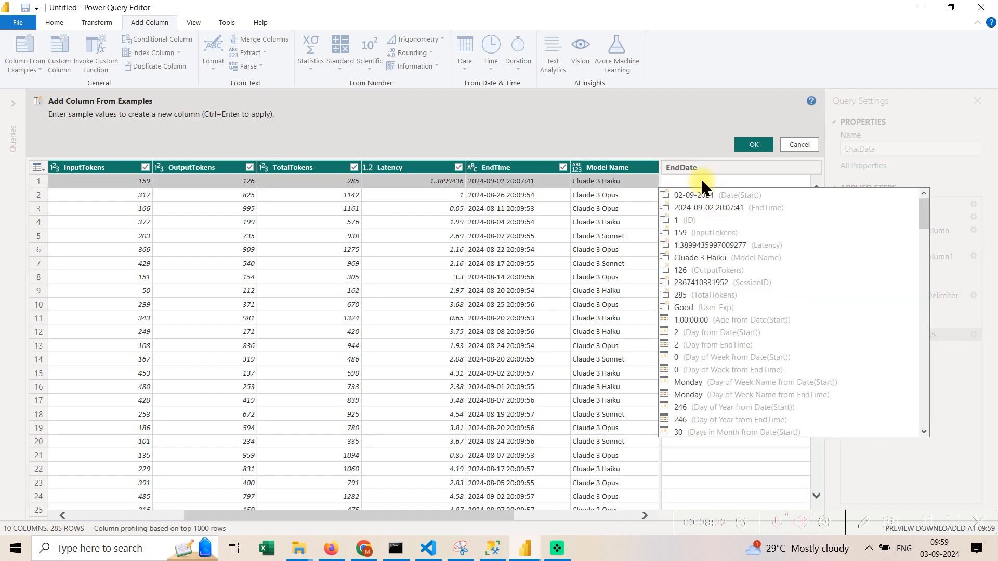
Enter 2024-09-02 as the first row's example in EndDate, check the suggested dates, and add the column.
text(20)
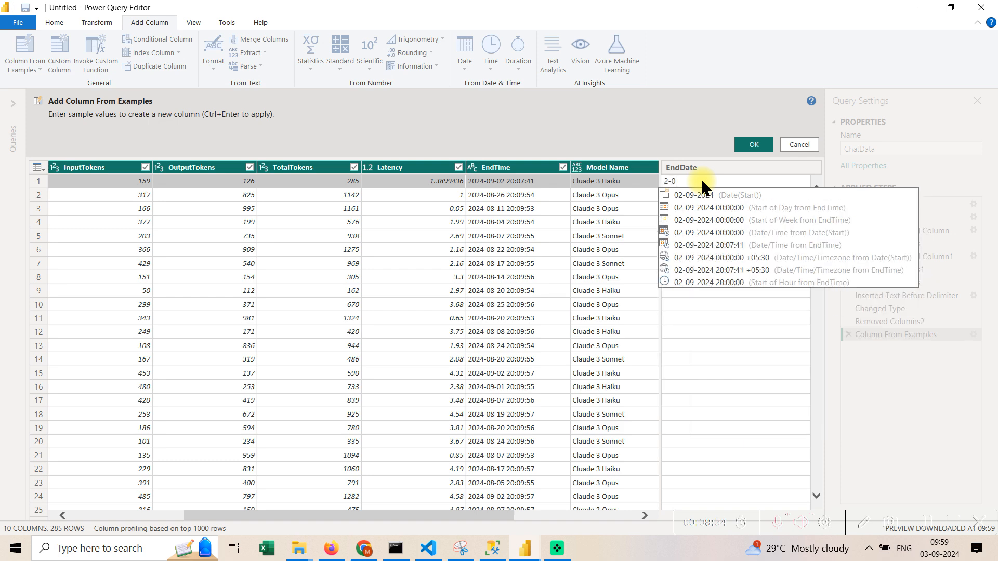
text(23)
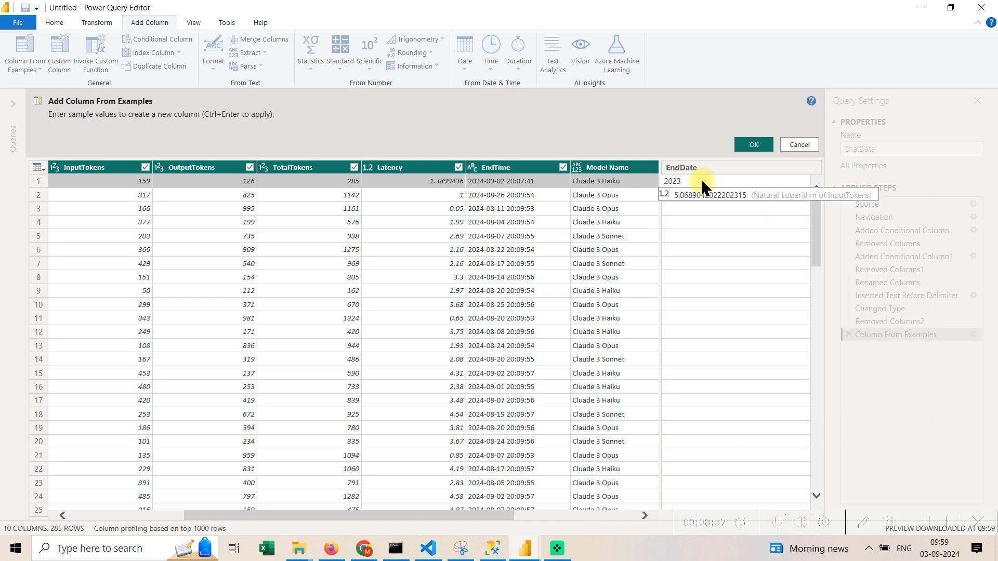
key(BackSpace)
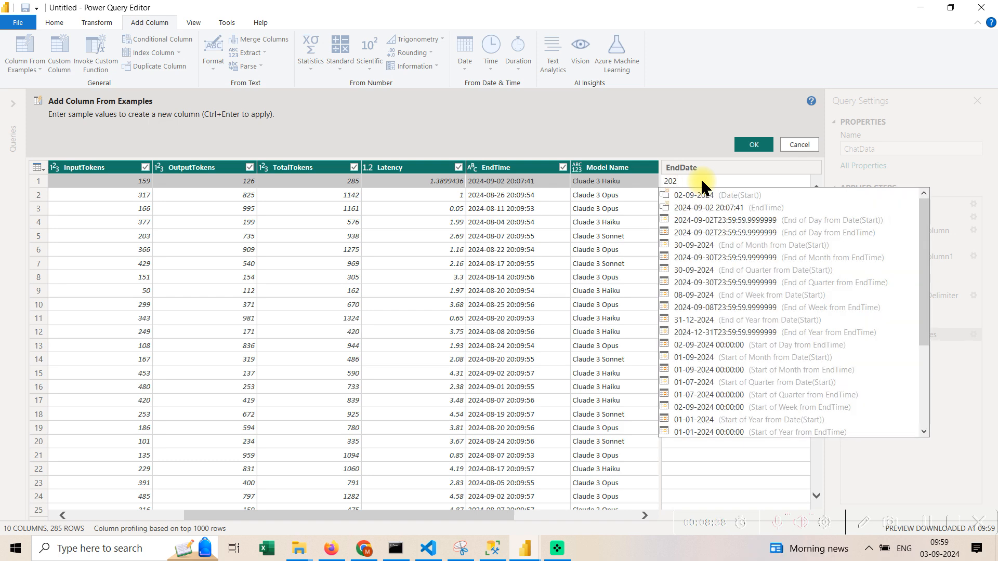
text(4-09-)
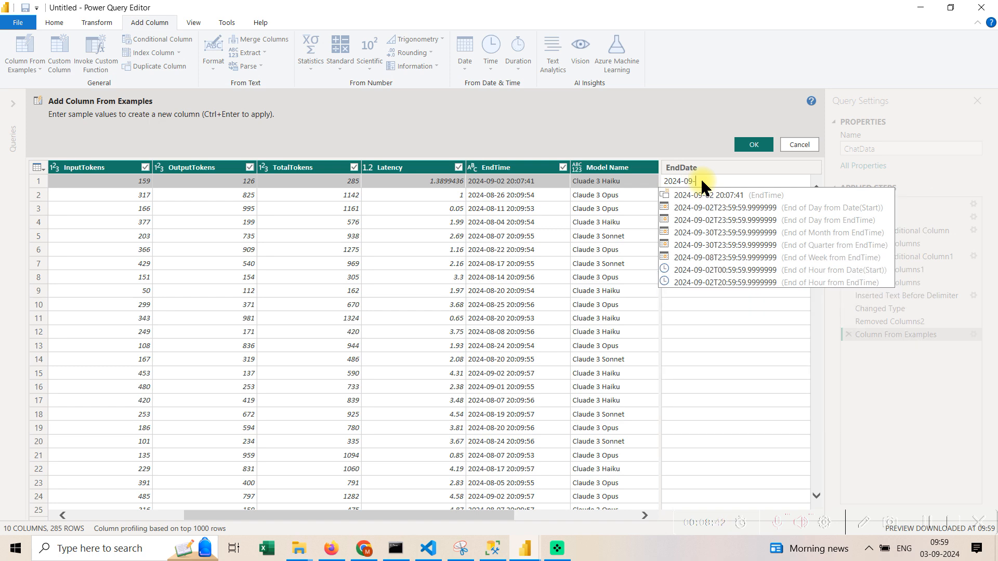
text(02)
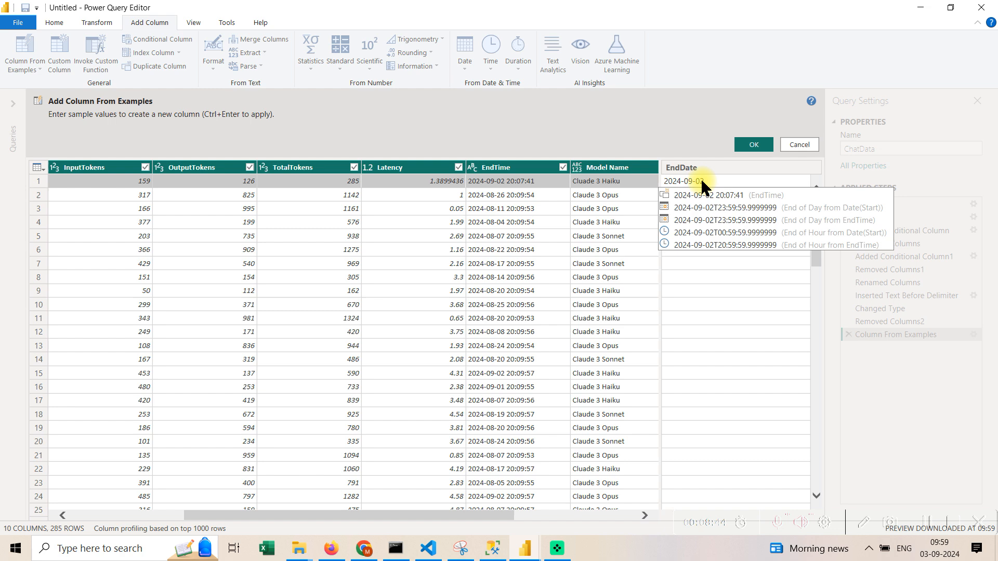
click(768, 391)
scroll(768, 379, down, 11)
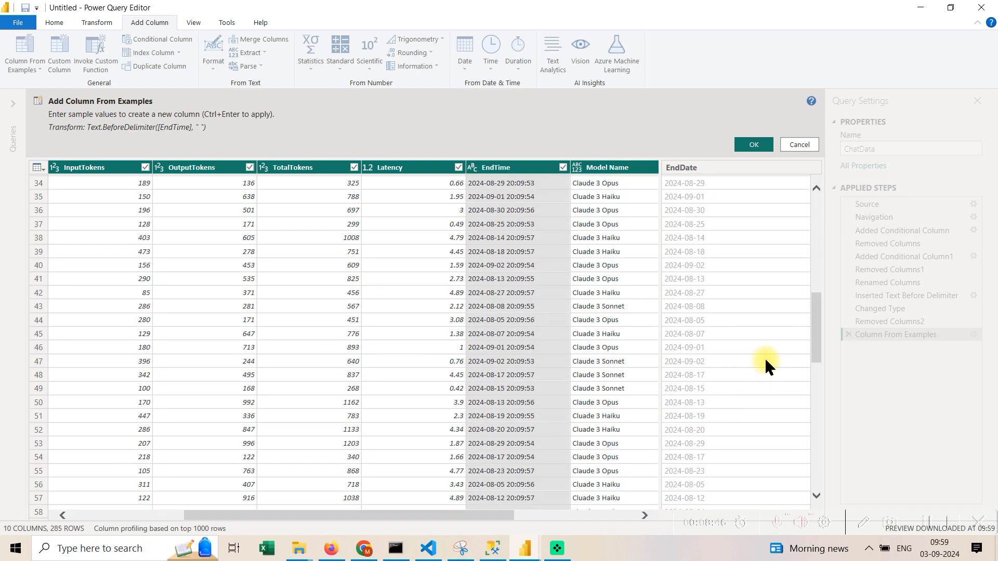
click(754, 145)
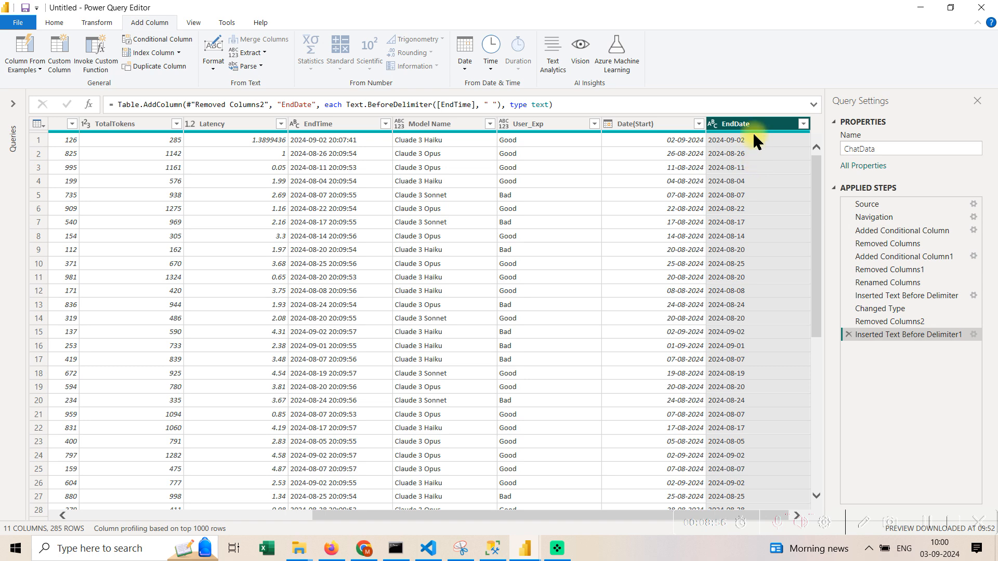
Look through the EndDate values, and change the EndTime column's data type to Date/Time.
scroll(734, 198, down, 10)
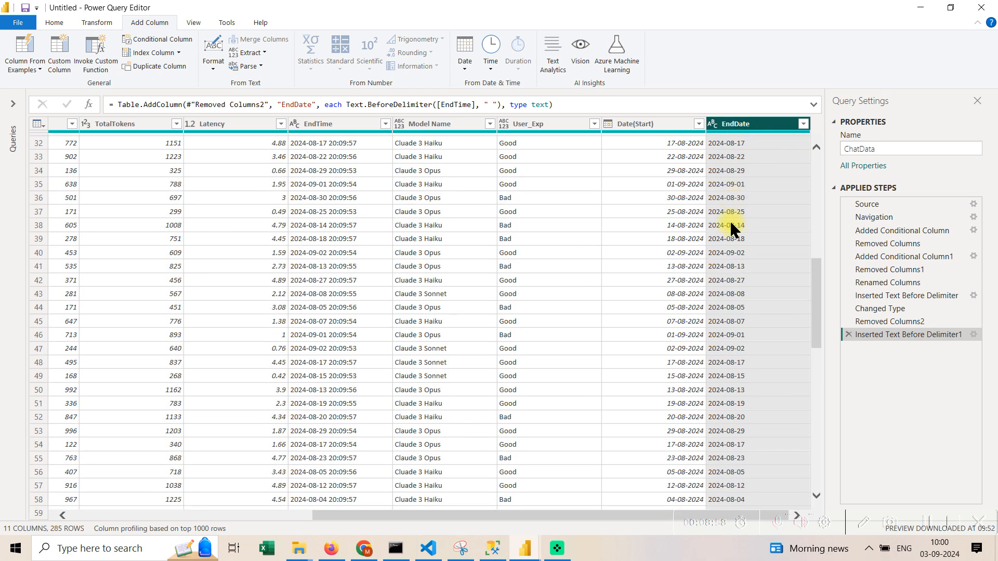
scroll(721, 224, up, 10)
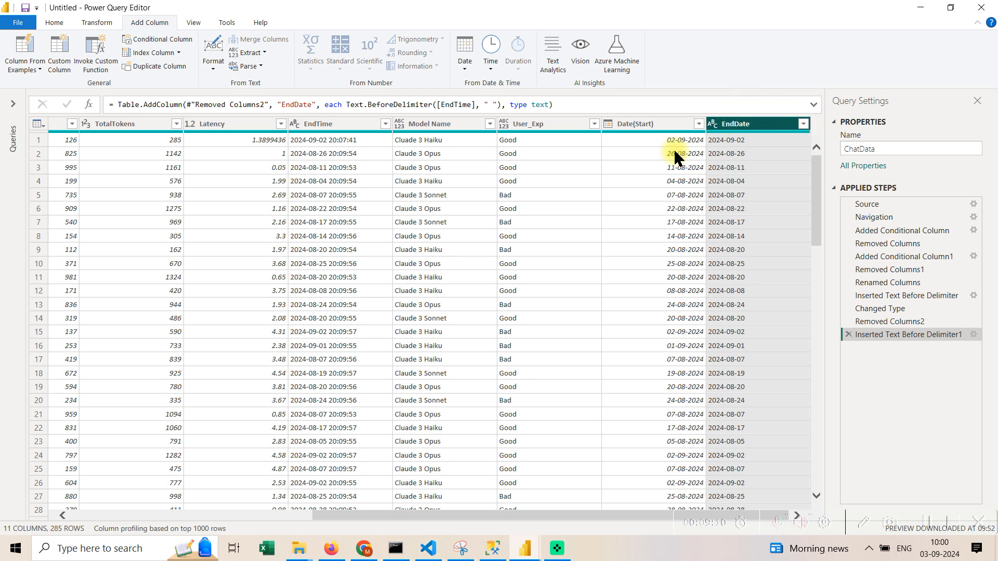
right_click(345, 128)
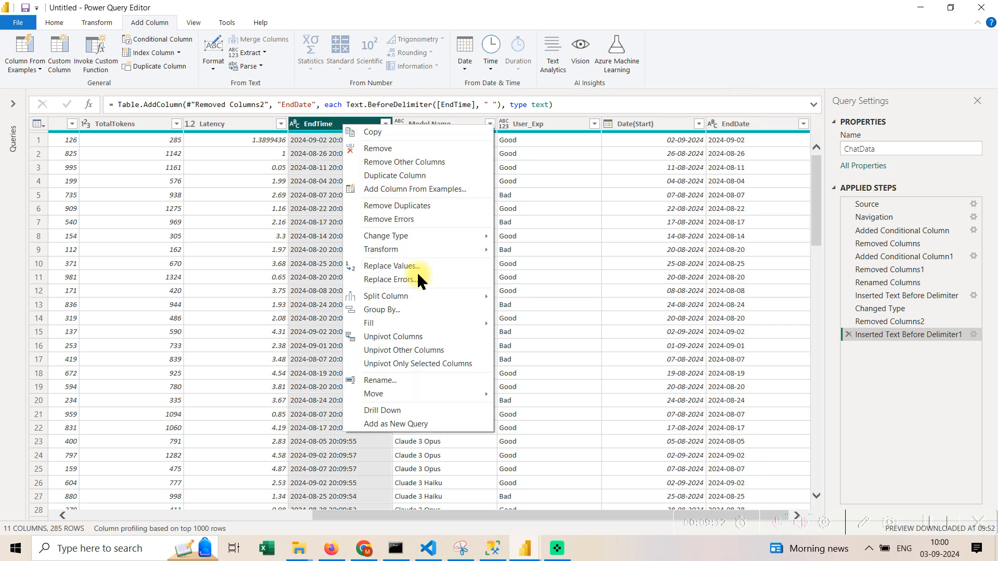
mouse_move(458, 236)
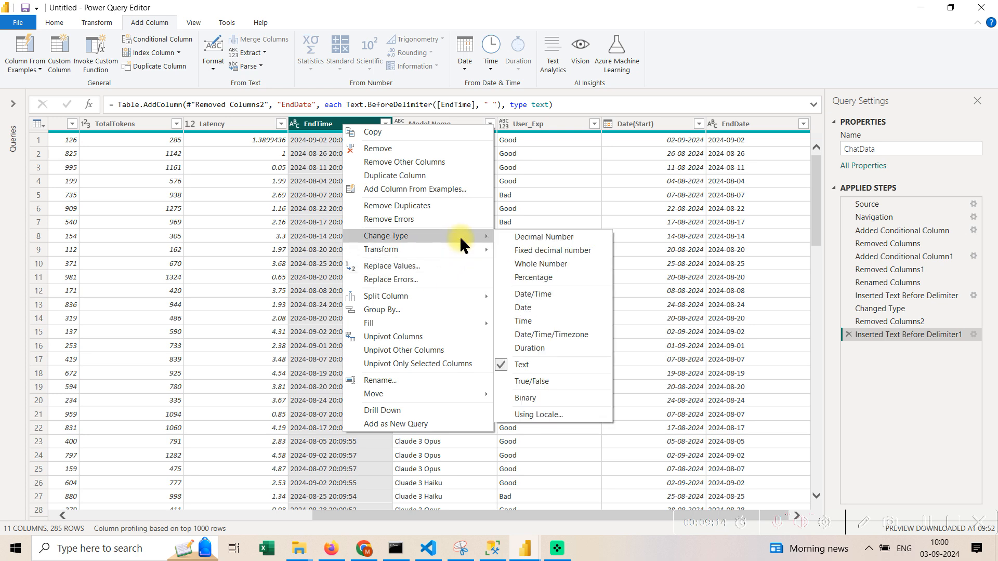
click(581, 294)
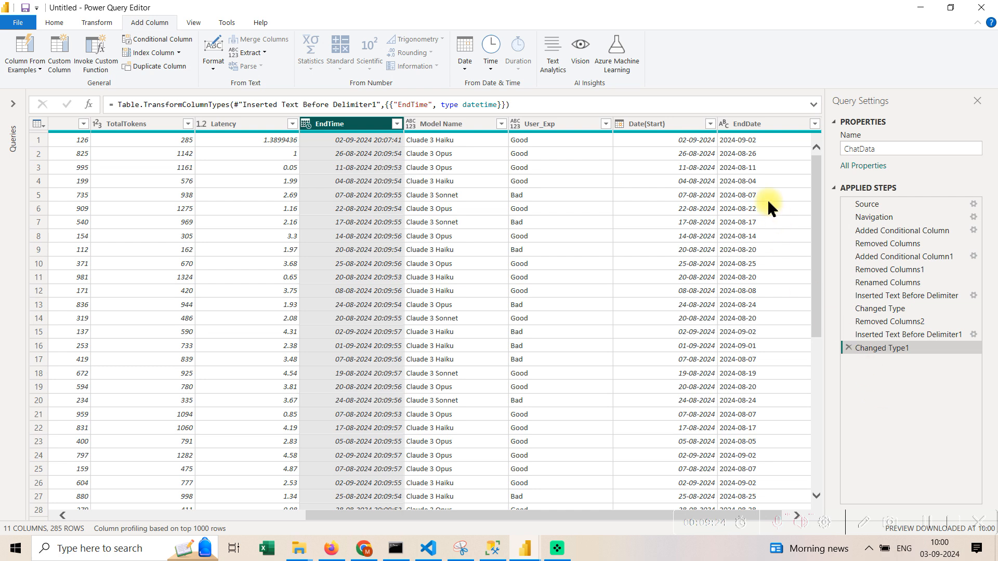
Delete the StartTime removal, the EndDate column and the EndTime type change from the applied steps.
click(848, 321)
click(608, 302)
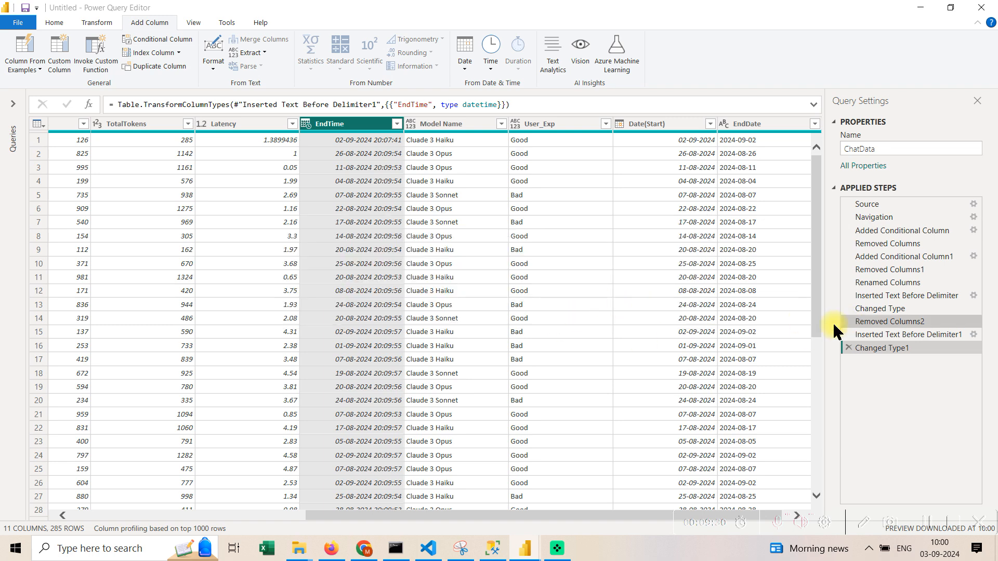
click(849, 321)
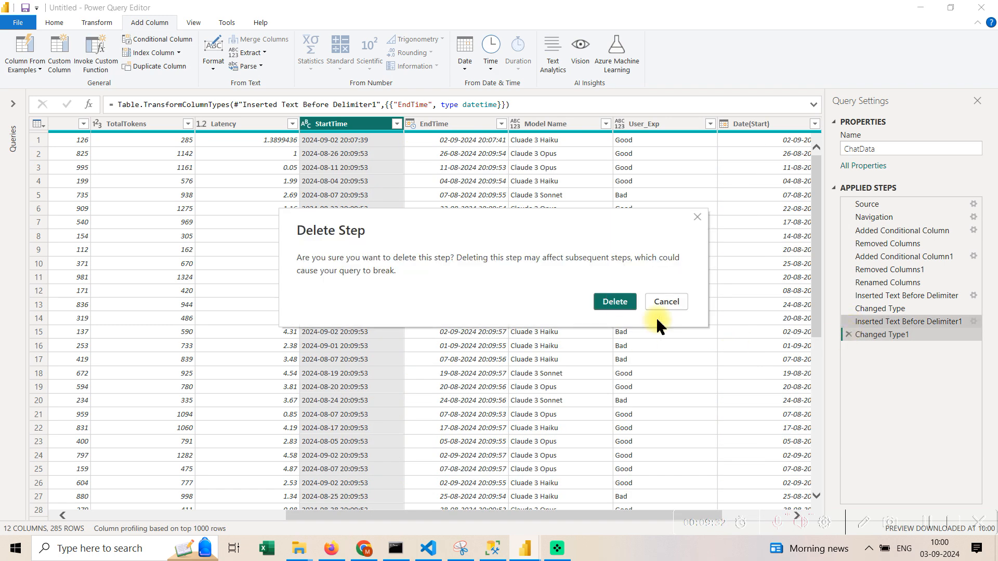
click(624, 302)
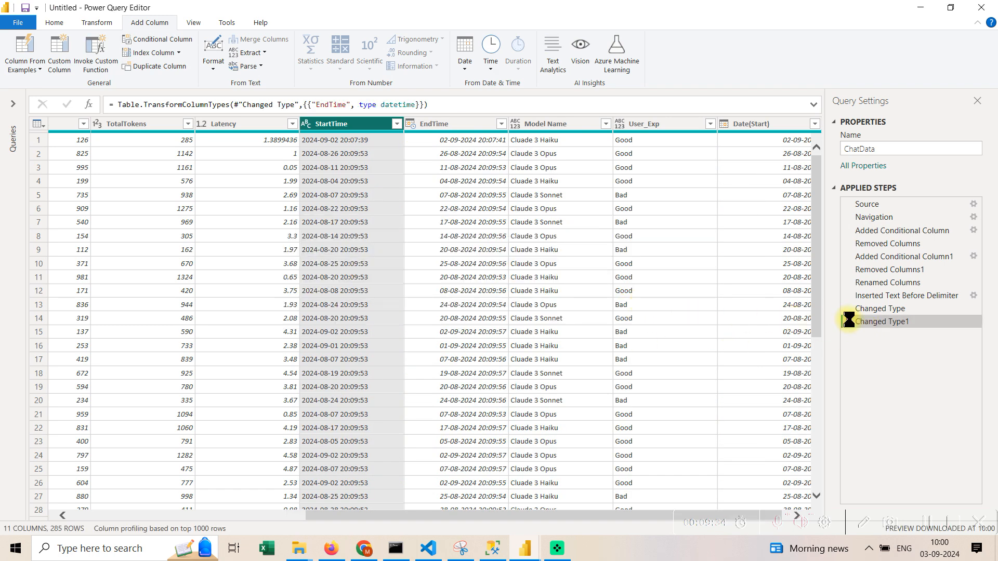
click(849, 320)
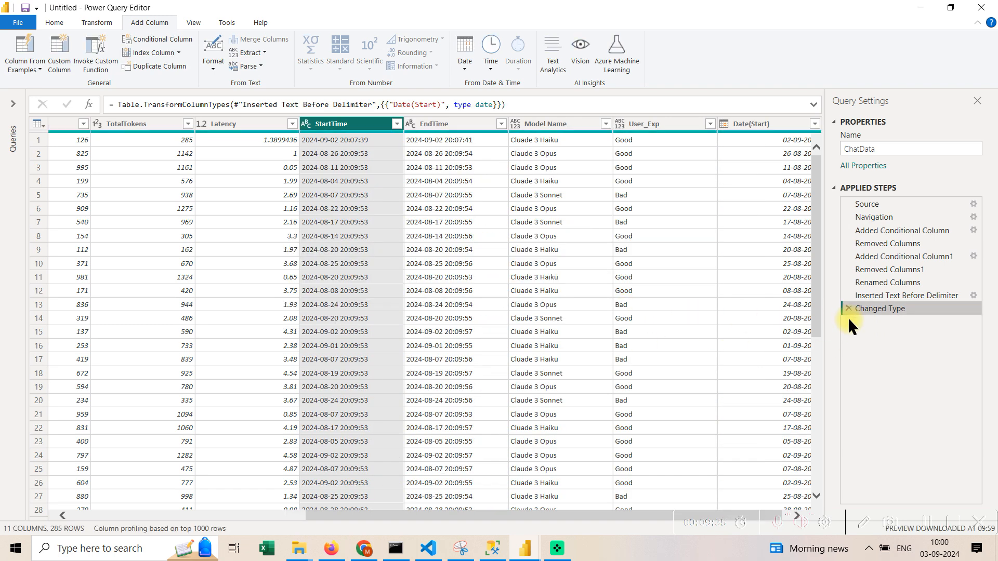
Remove the Date(Start) column from the ChatData query.
right_click(358, 136)
click(731, 108)
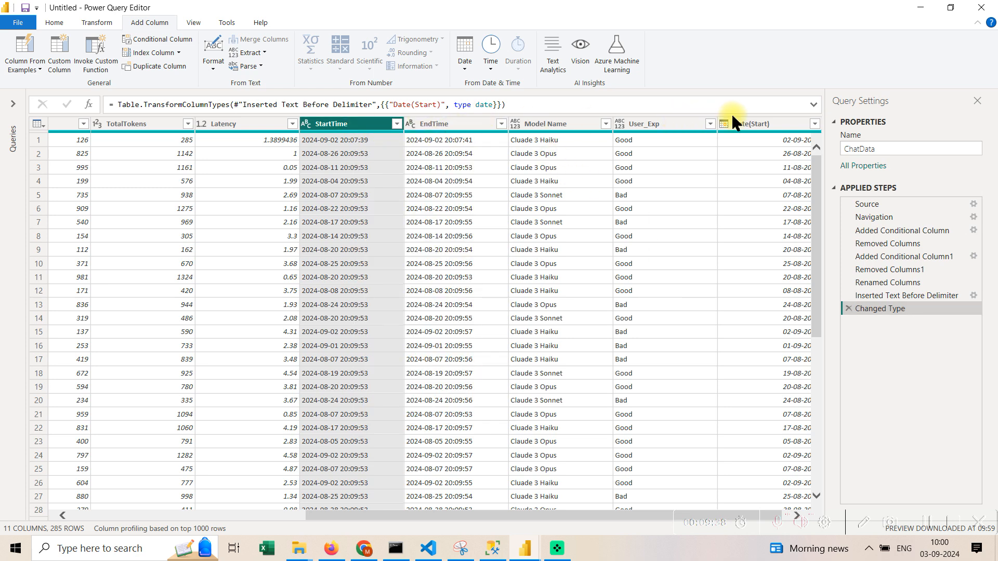
right_click(738, 124)
click(772, 144)
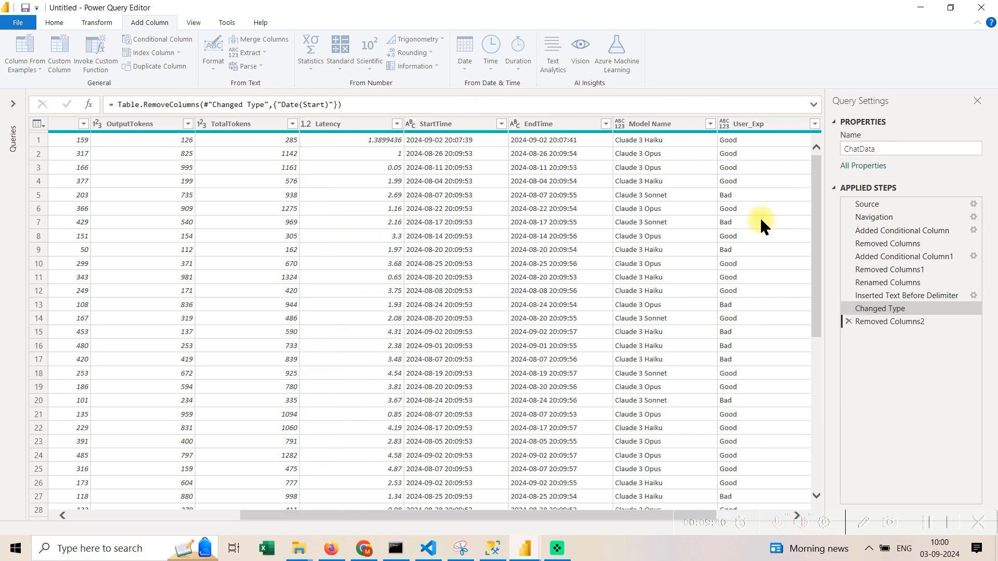
Change the data type of both the StartTime and EndTime columns to Date/Time.
click(444, 124)
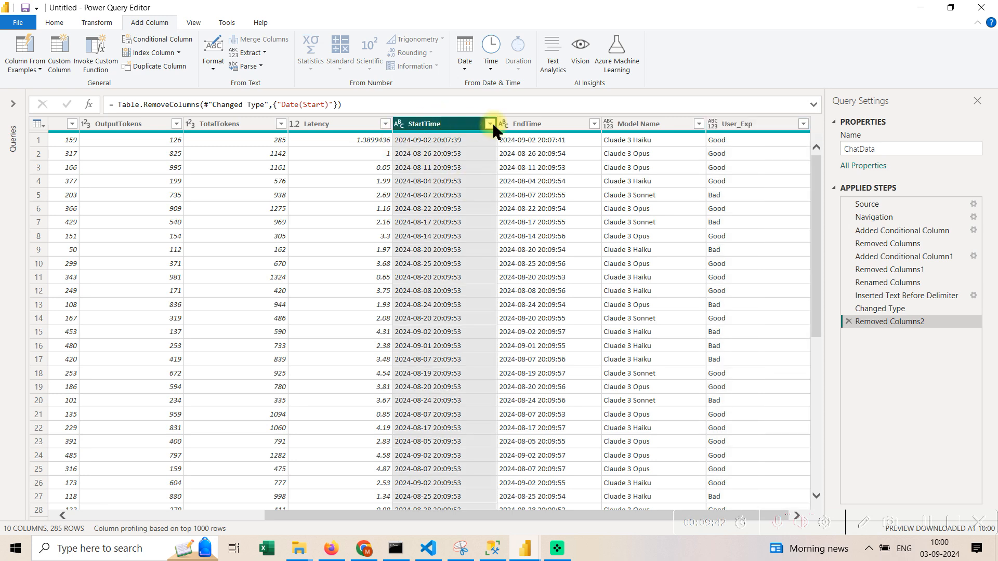
ctrl+click(527, 125)
right_click(528, 126)
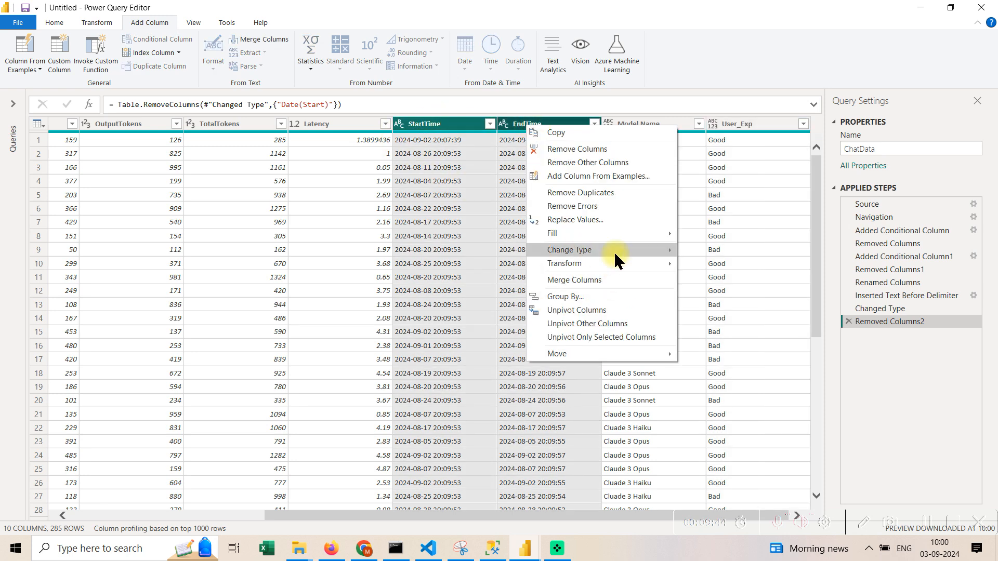
mouse_move(637, 252)
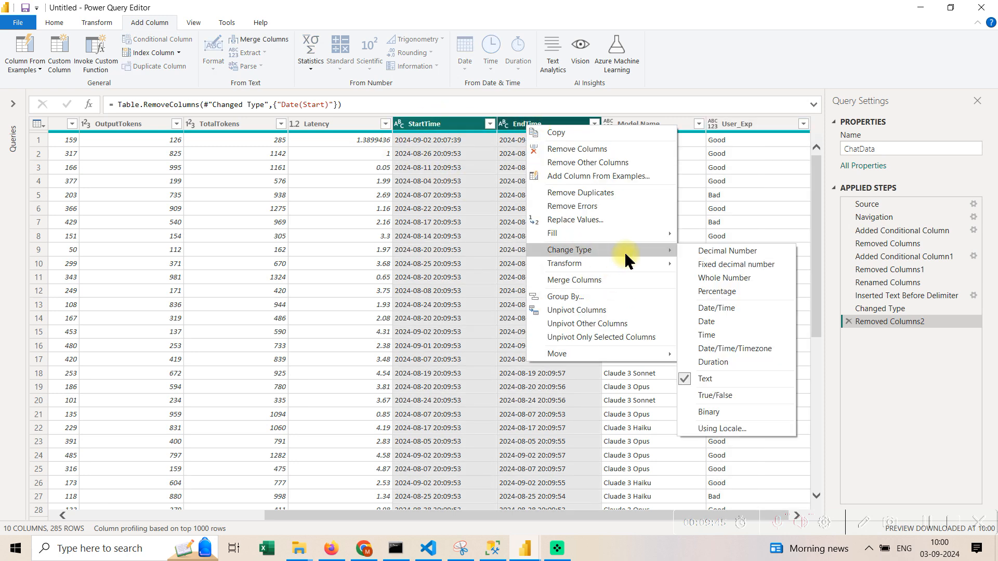
click(757, 309)
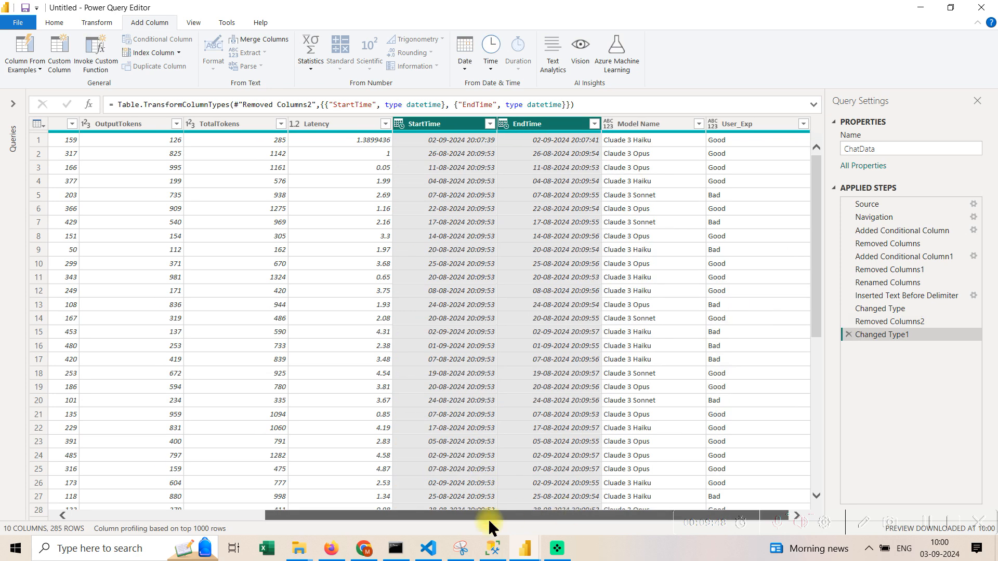
Close Power Query Editor and apply the ChatData changes to the report.
drag(490, 518, 85, 461)
click(24, 29)
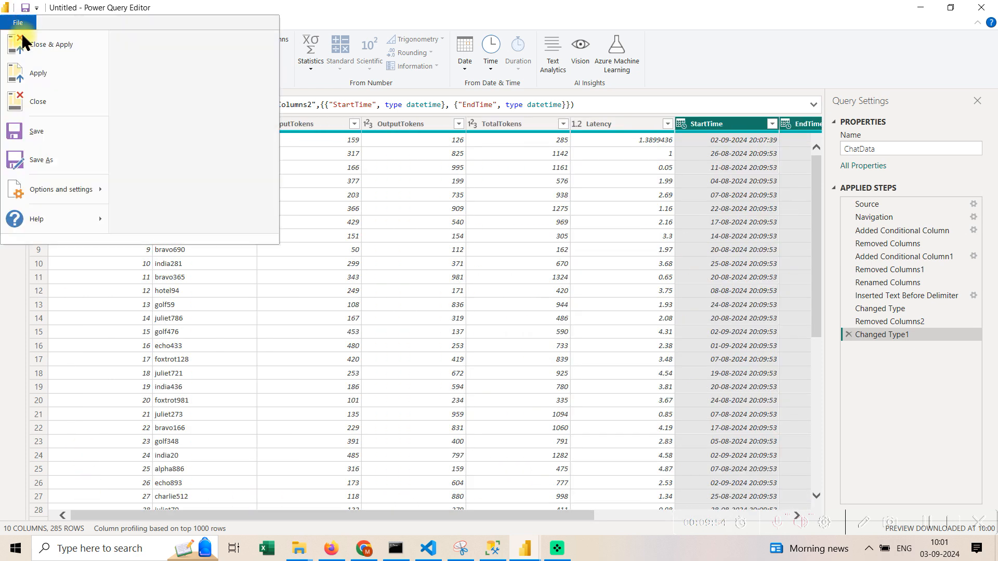
click(22, 39)
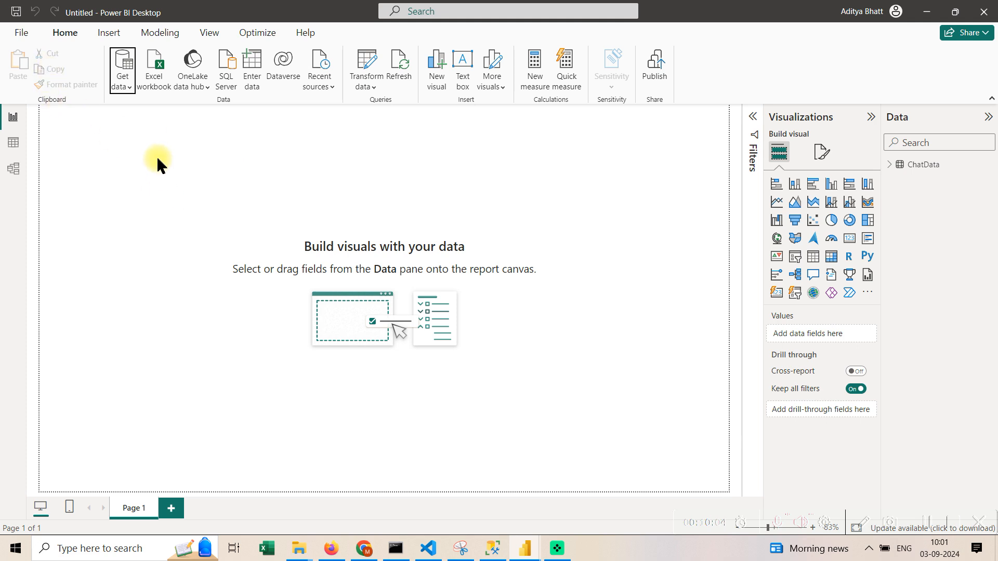
Save the report as Token Management in the Desktop folder.
click(16, 11)
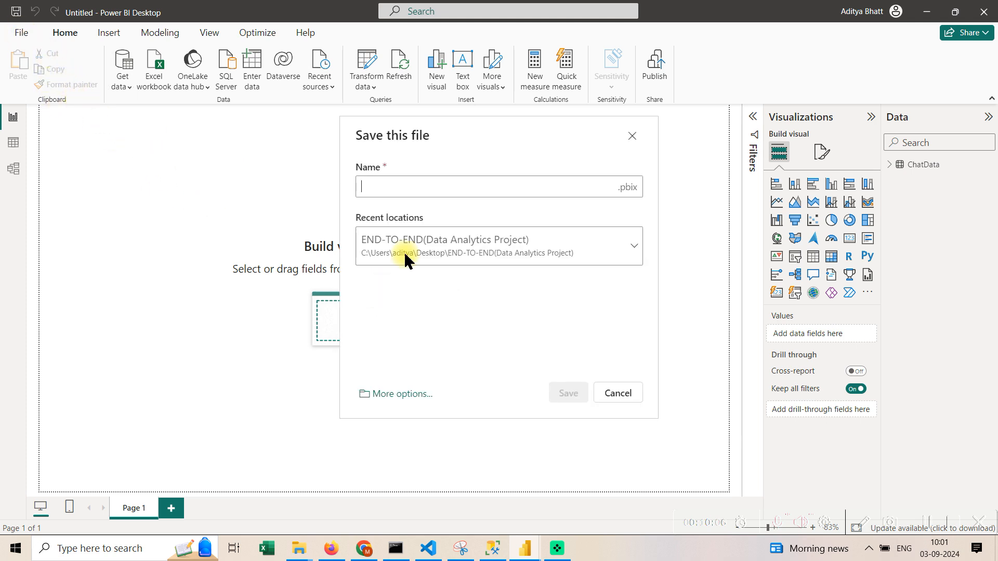
click(503, 254)
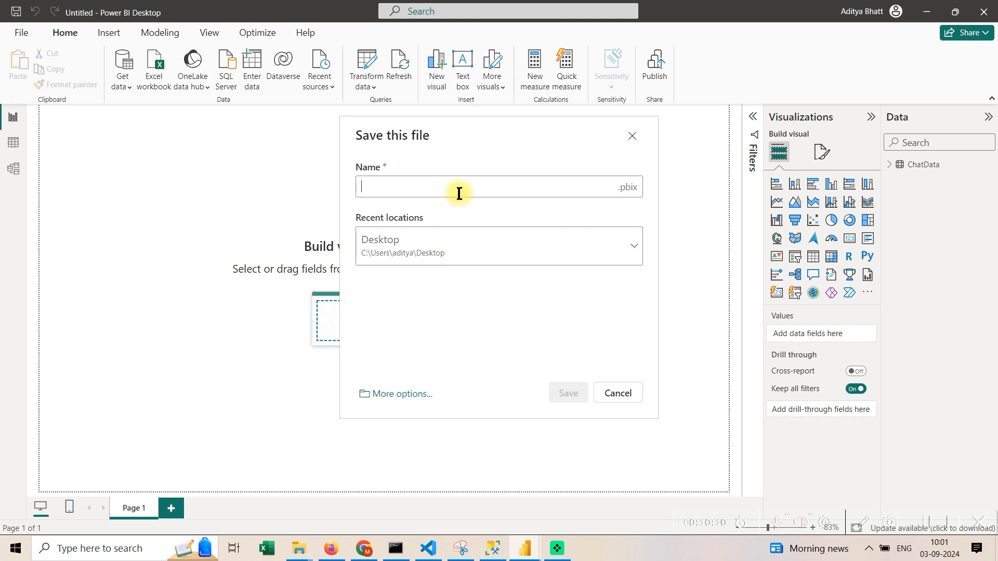
text(Token Management)
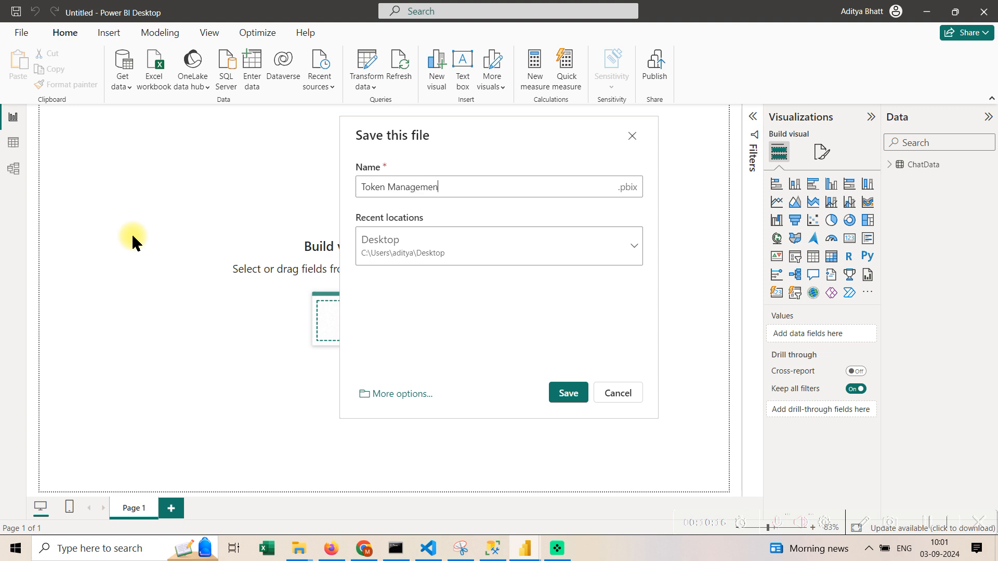
click(581, 393)
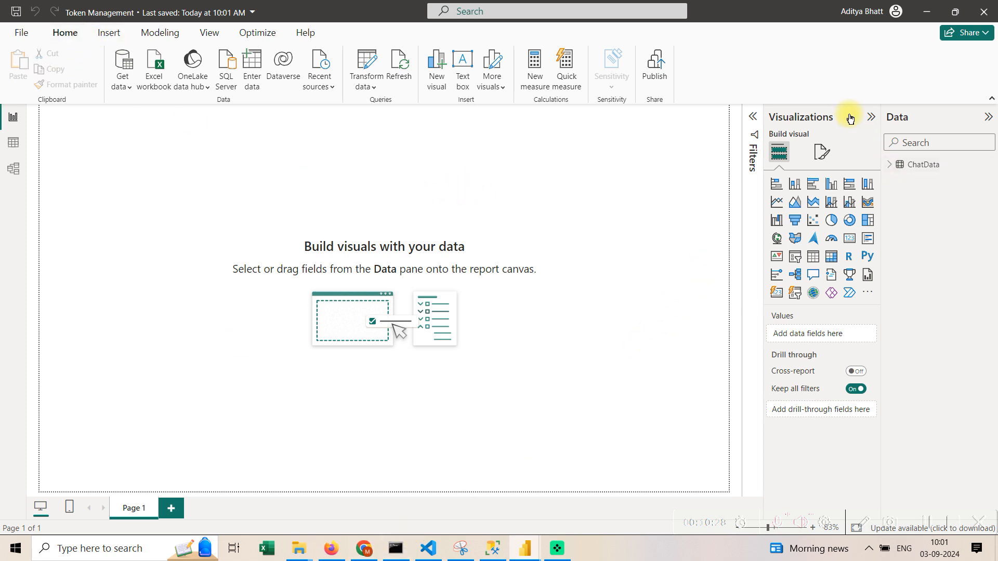
Switch to Chrome, open the author's Odoo blog in a new tab and look through its posts.
click(372, 556)
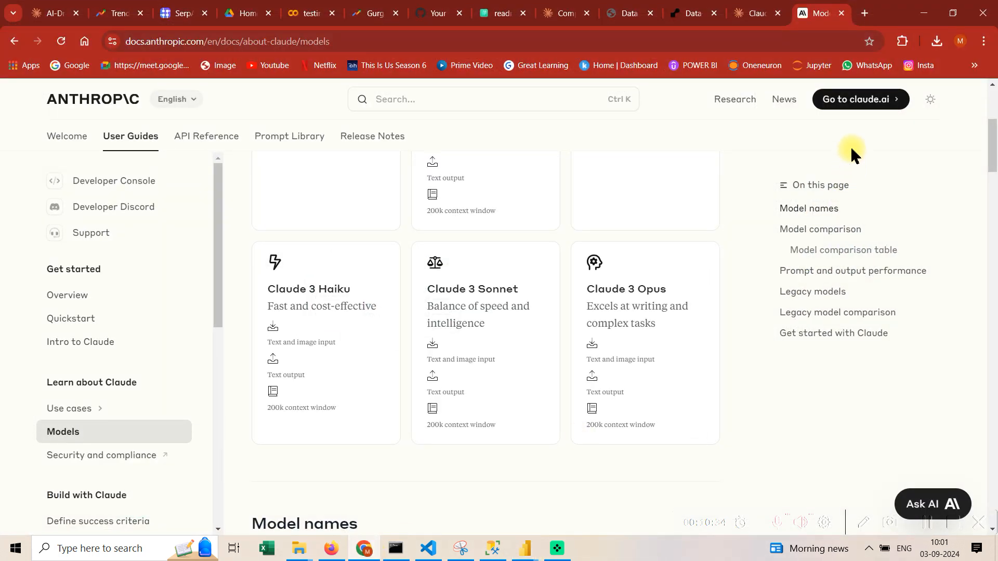
click(864, 13)
text(ai)
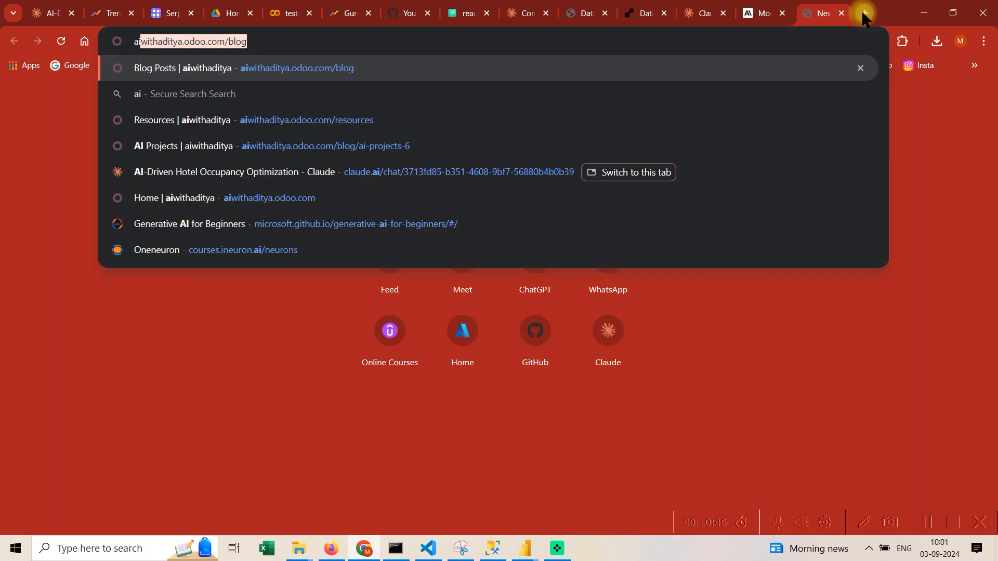
key(Return)
scroll(957, 151, down, 4)
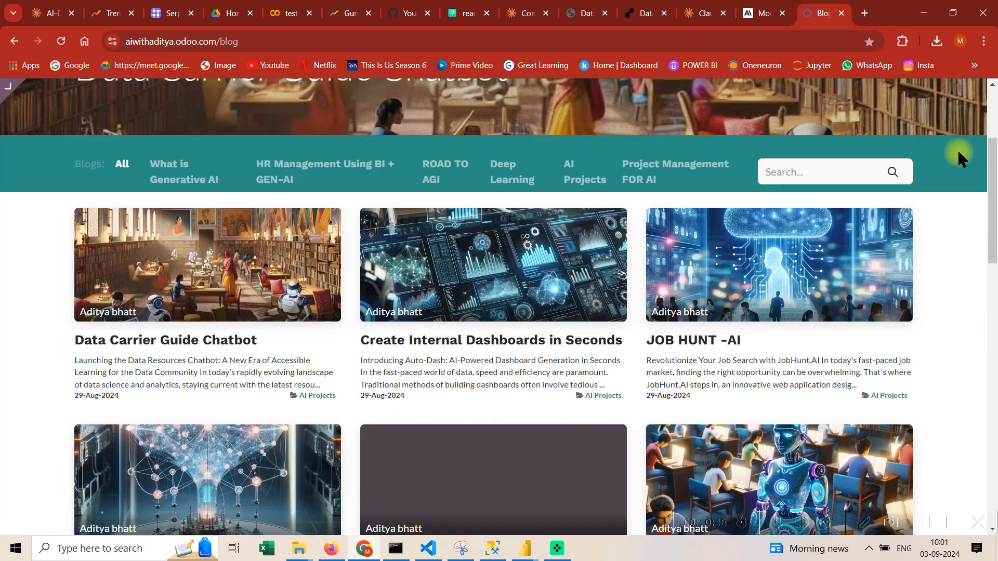
scroll(903, 214, down, 2)
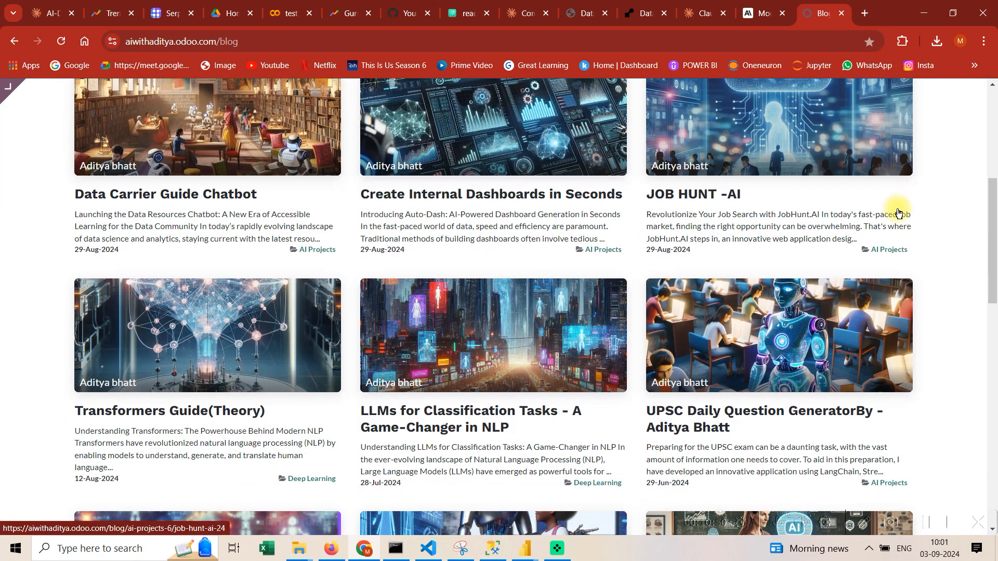
scroll(900, 213, up, 3)
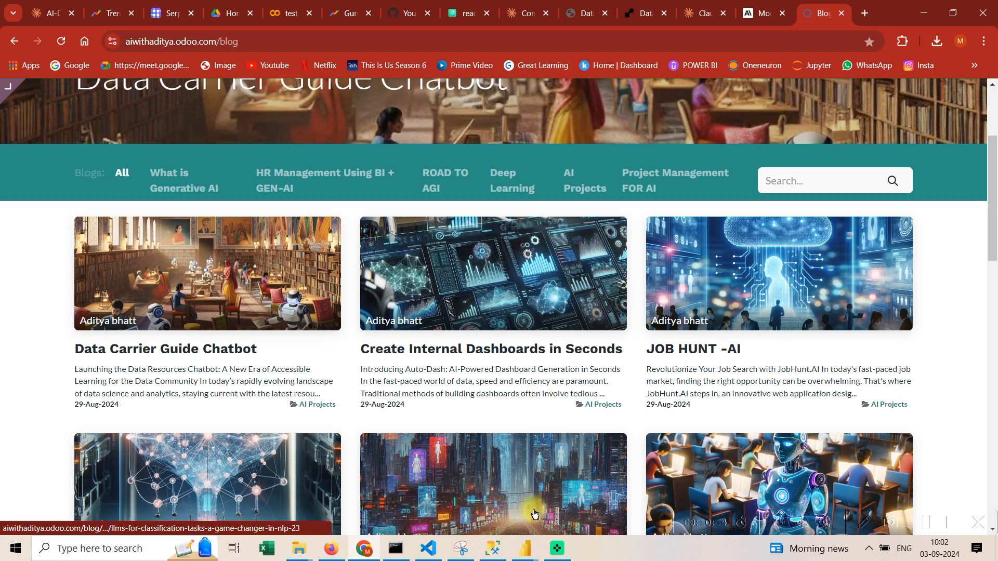
Review the Claude conversation about adding a random model_name column to the SQL Server table.
click(755, 11)
click(711, 8)
scroll(163, 134, up, 5)
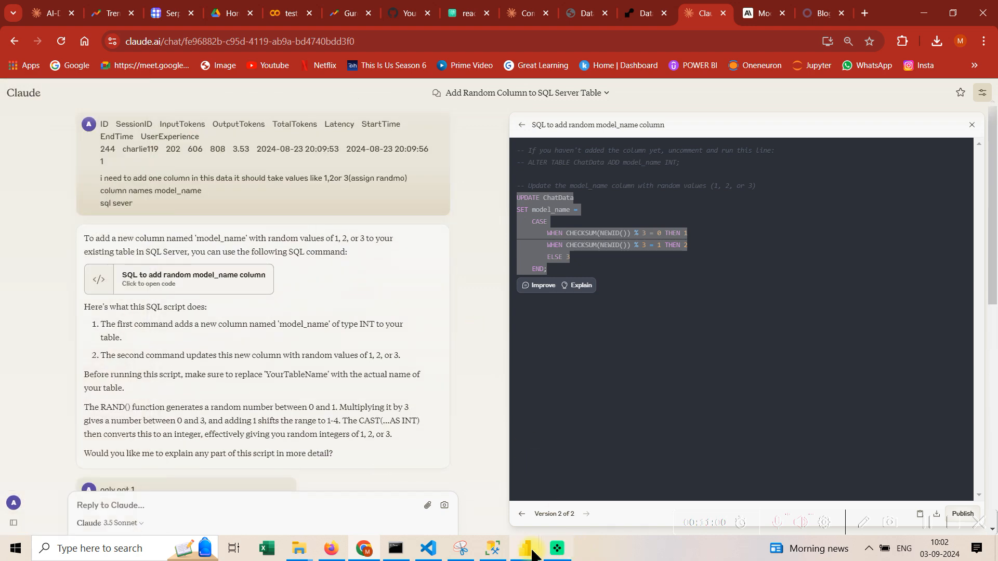
mouse_move(533, 556)
mouse_move(615, 500)
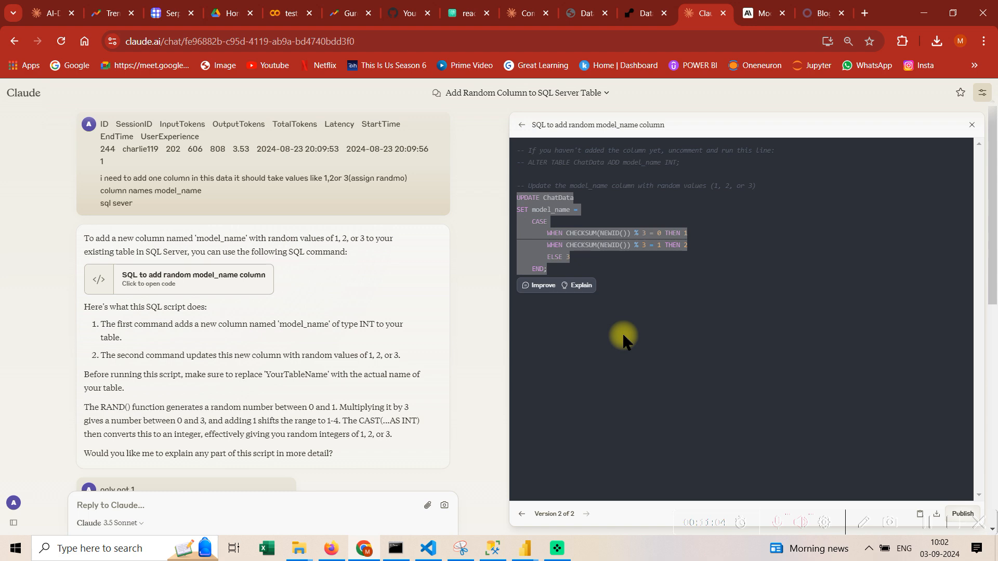
mouse_move(7, 103)
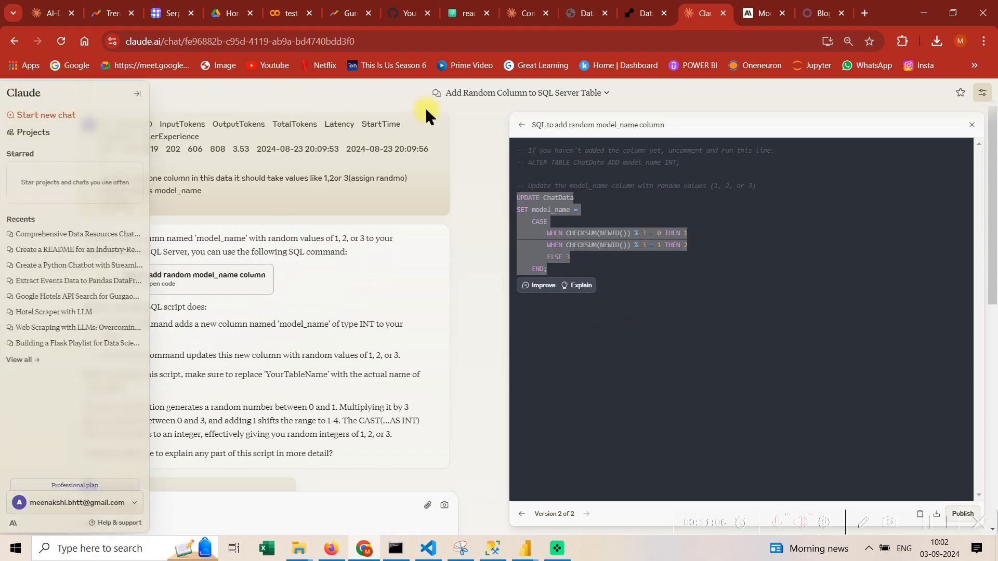
scroll(368, 301, down, 15)
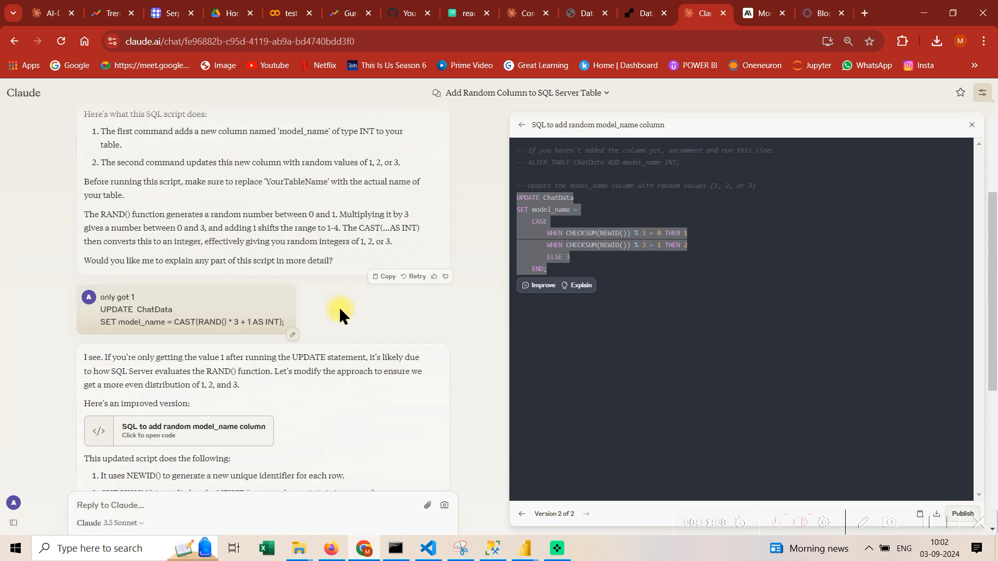
Capture the ANTHROPIC logo from the Claude models documentation page with Snipping Tool, then close the tool.
click(764, 13)
click(118, 548)
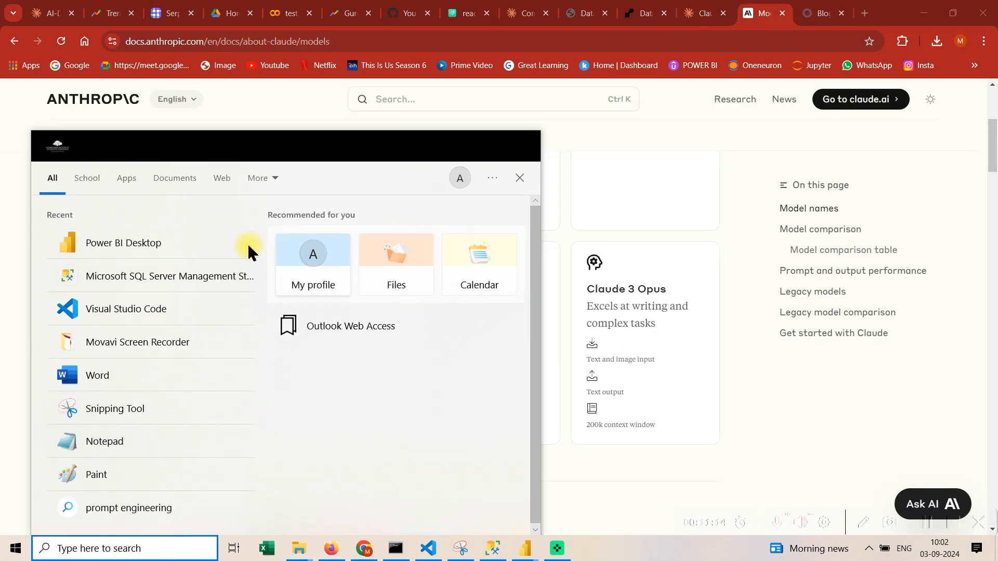
click(177, 410)
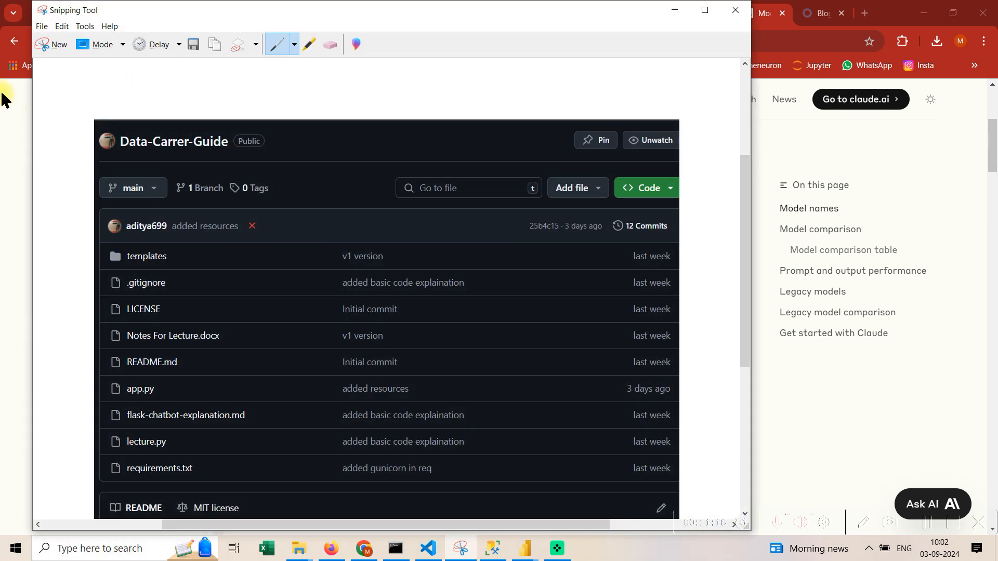
click(49, 45)
drag(38, 85, 145, 116)
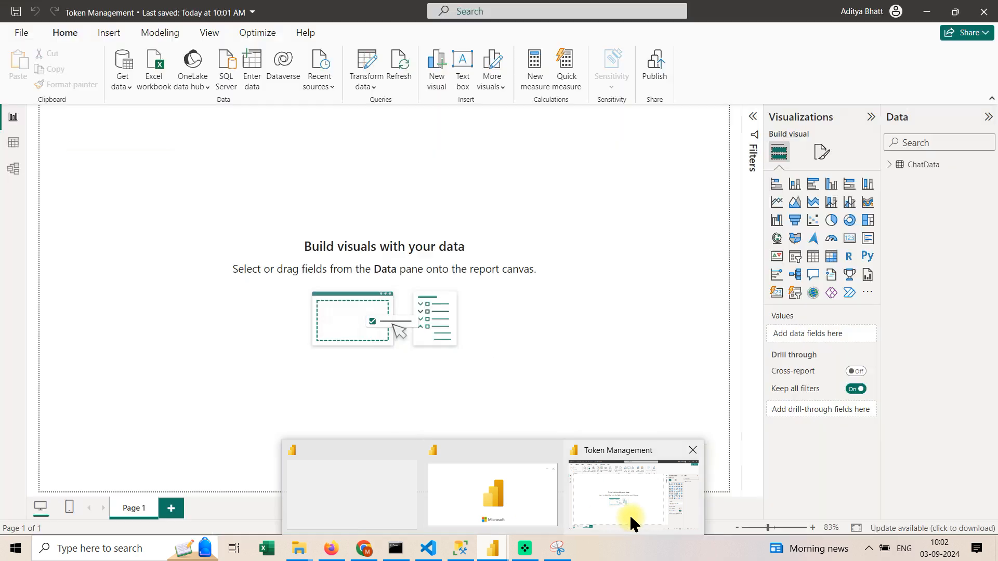
click(631, 525)
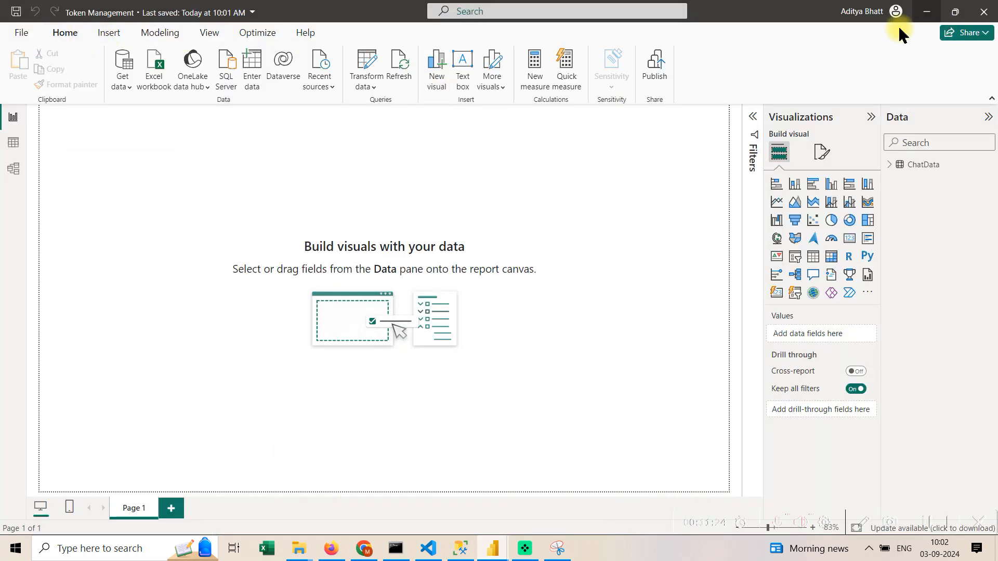
click(927, 12)
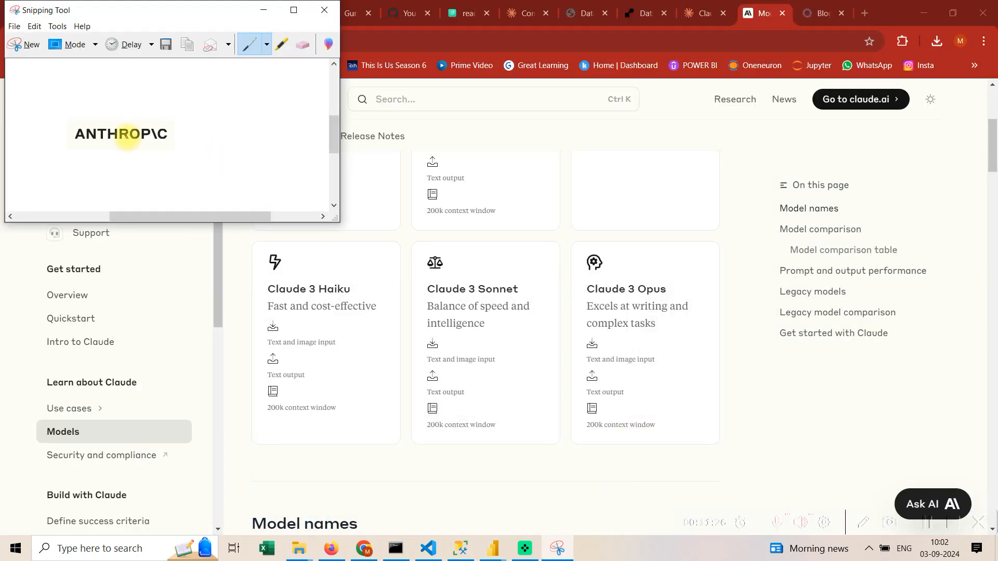
click(333, 12)
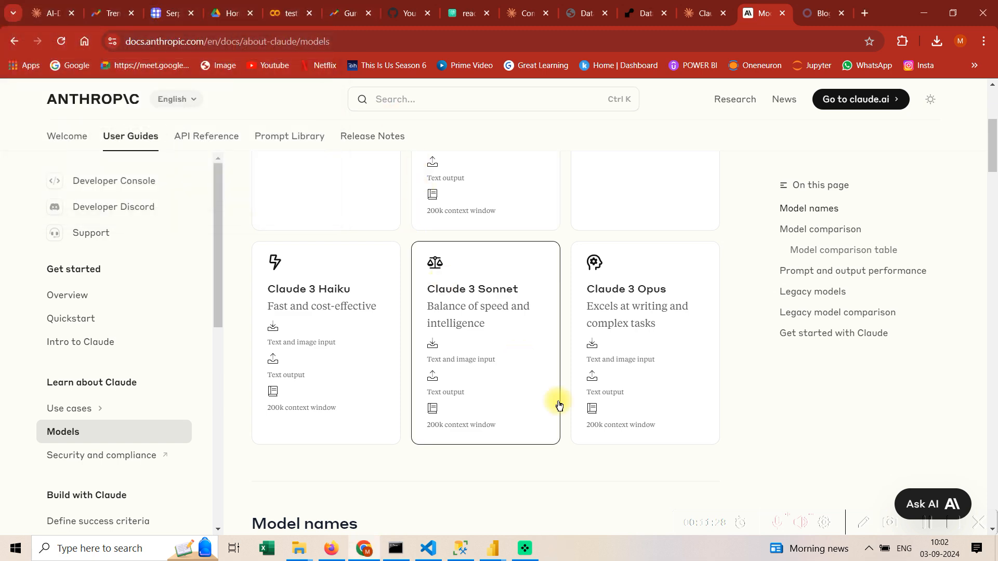
Return to the Token Management report in Power BI and insert a text box on Page 1, reduced to a thin single-line strip.
mouse_move(488, 551)
click(580, 506)
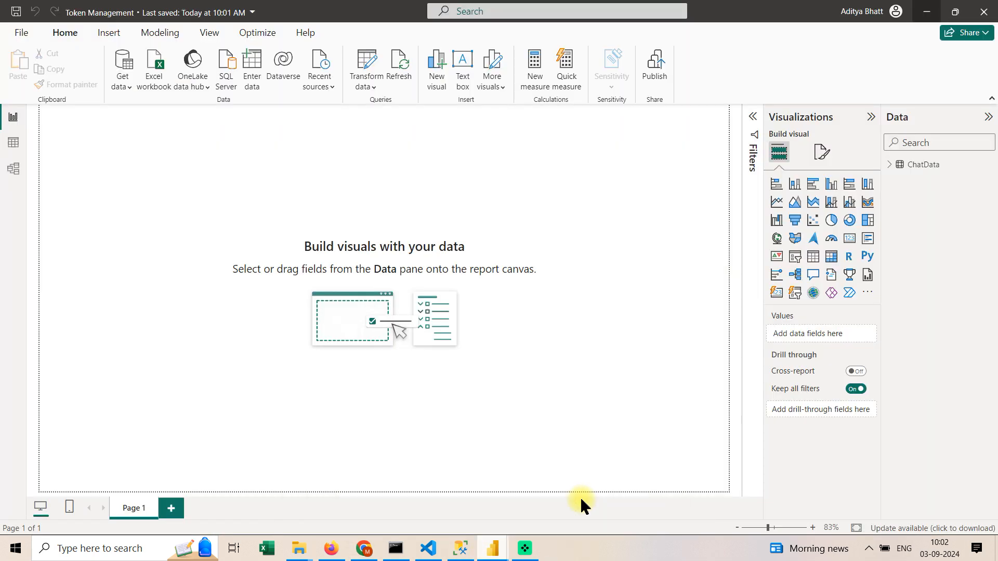
click(108, 35)
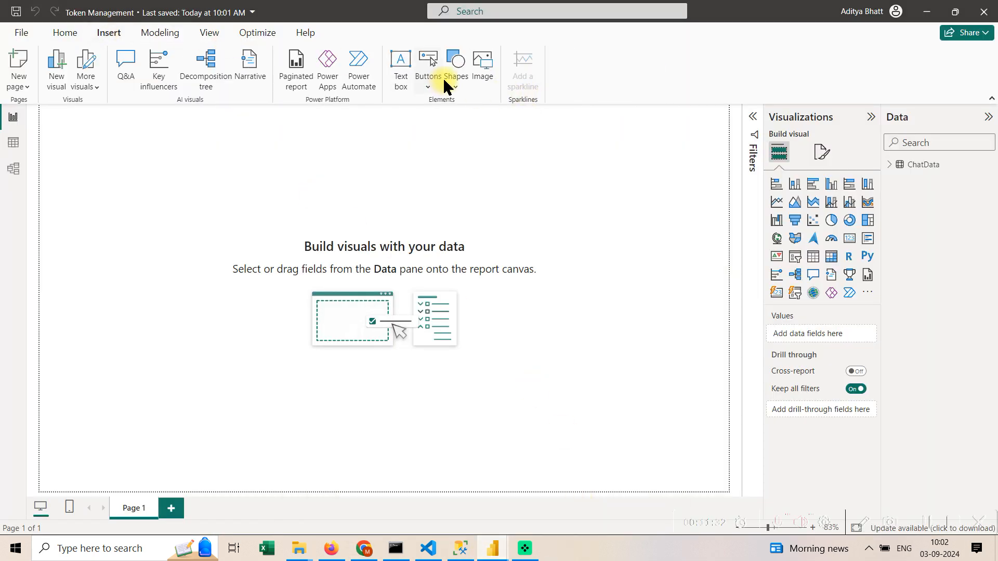
click(411, 82)
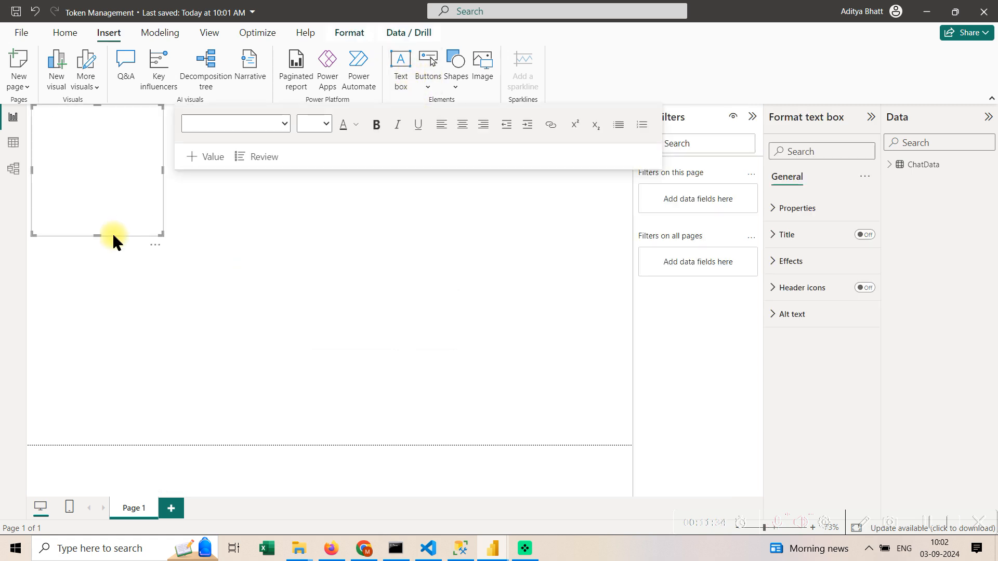
drag(93, 233, 132, 127)
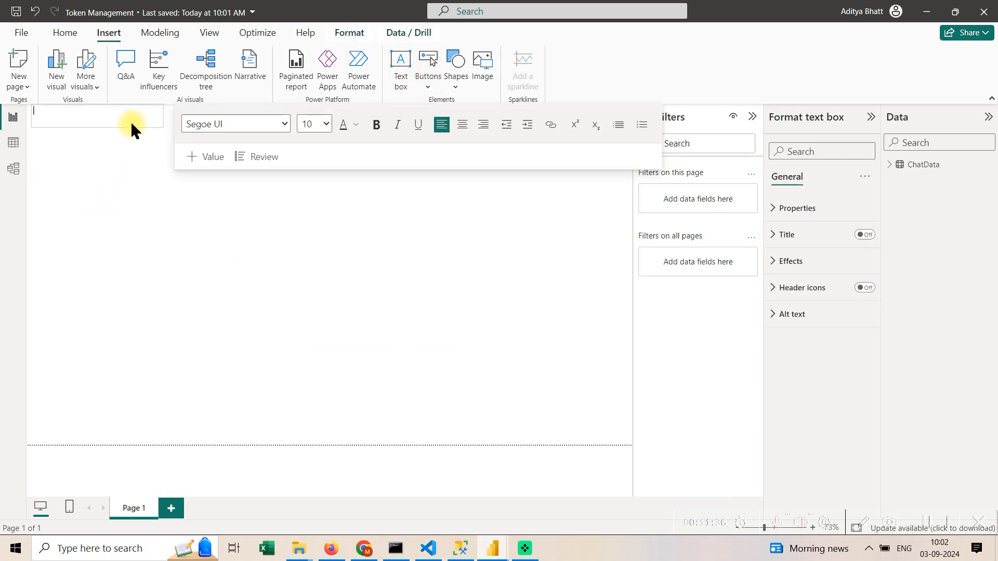
click(134, 134)
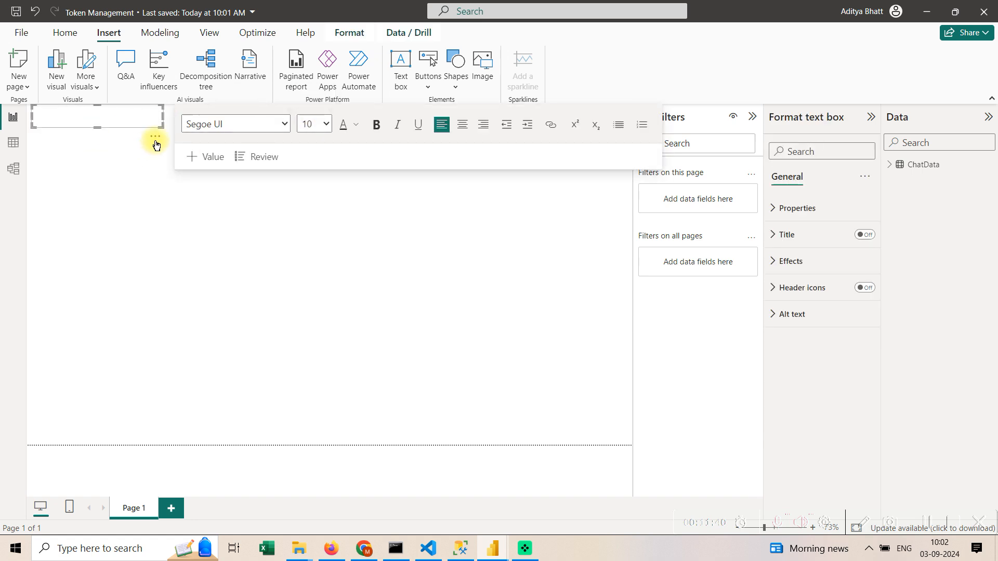
Enter TOKEN MANAGEMENT in the text box and make the text bold.
click(155, 137)
click(101, 178)
click(97, 204)
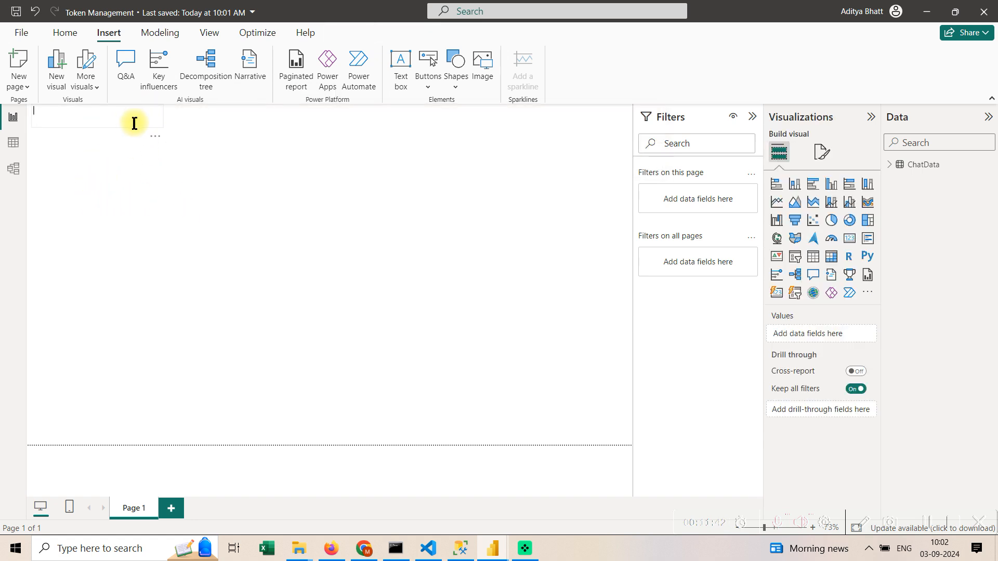
click(134, 124)
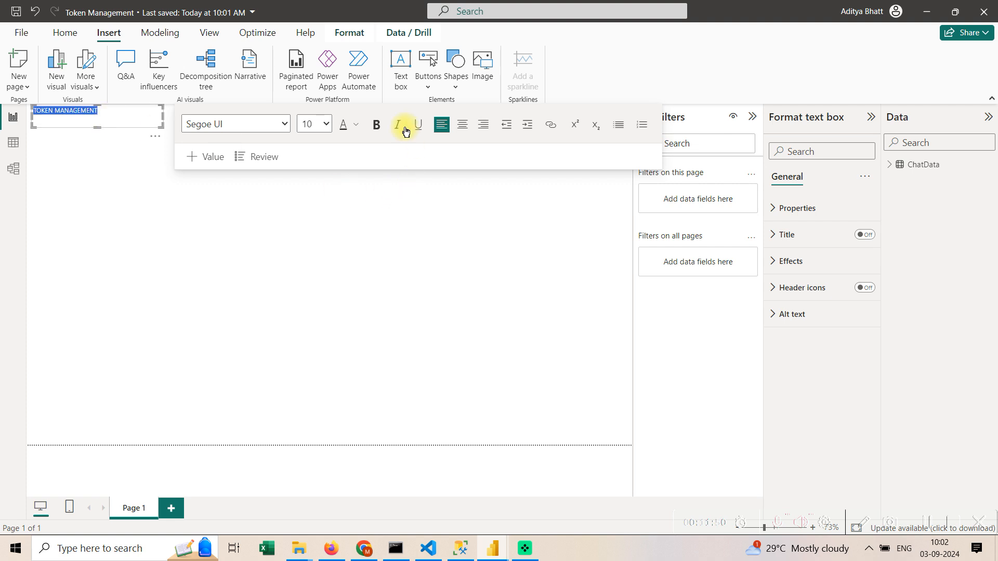
click(116, 167)
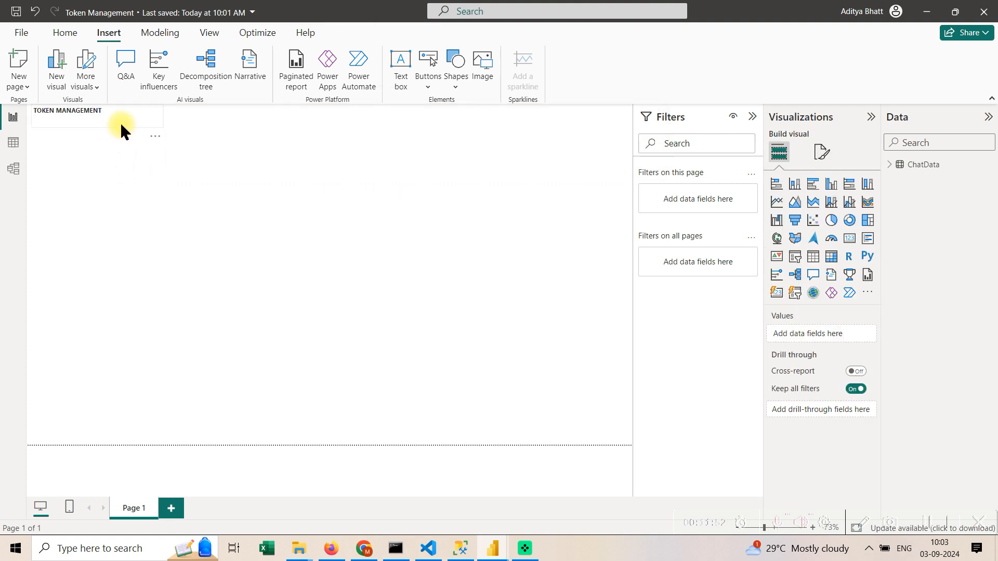
Move the title text box to the top middle of the report page and center-align its text.
click(118, 123)
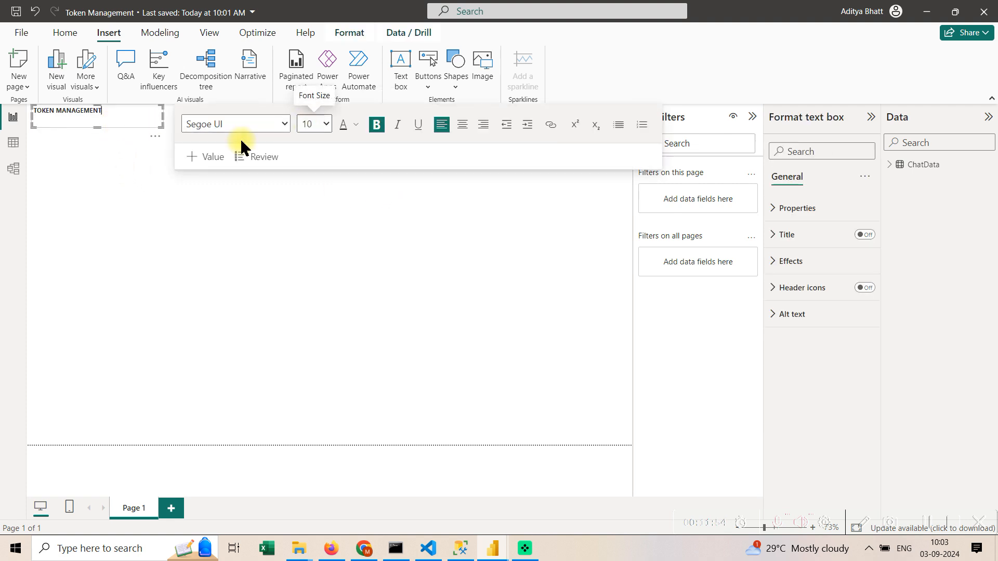
drag(156, 136, 411, 142)
click(398, 112)
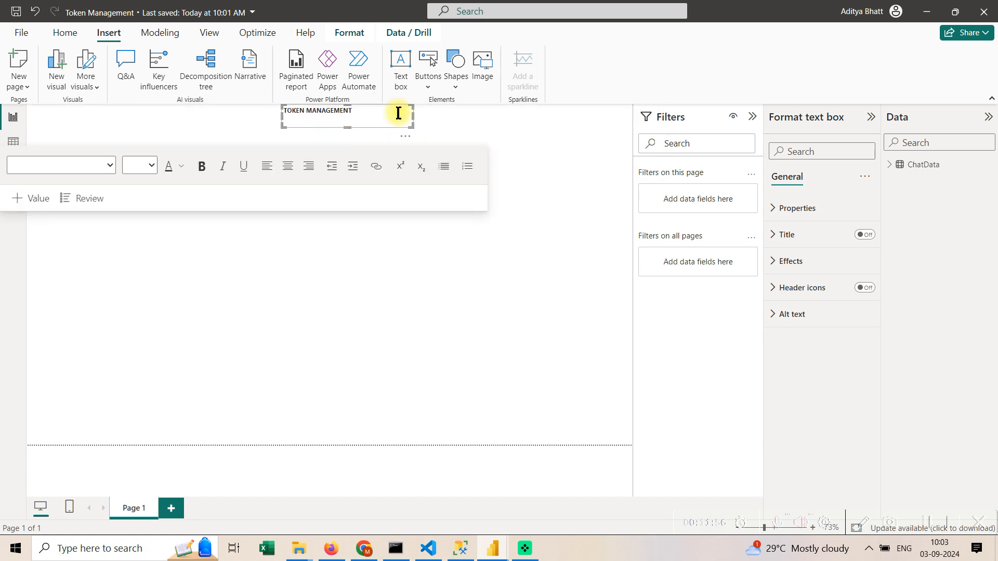
key(ctrl+a)
click(287, 174)
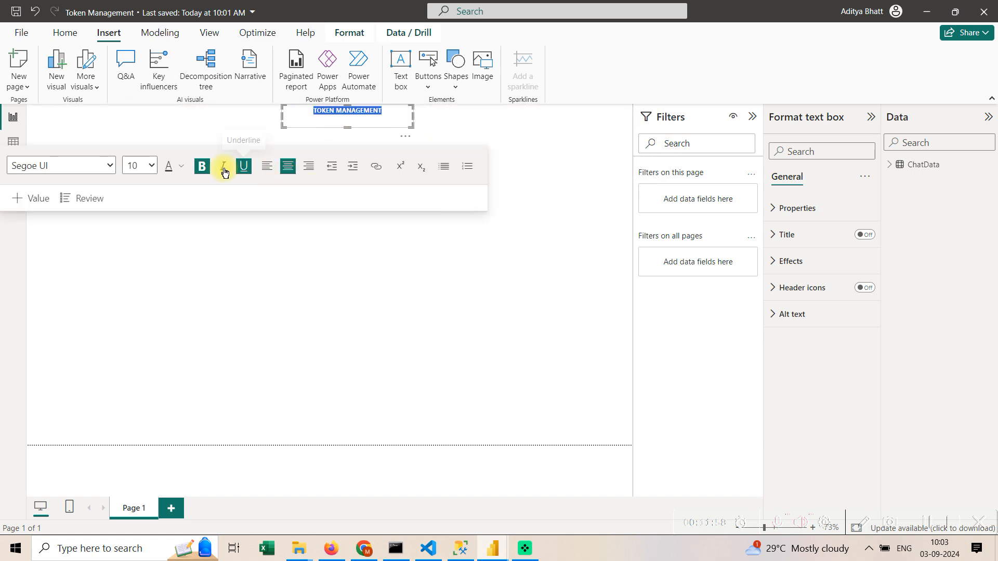
Set the title's font size to 28 and enlarge its text box until TOKEN MANAGEMENT fits on one line.
click(151, 166)
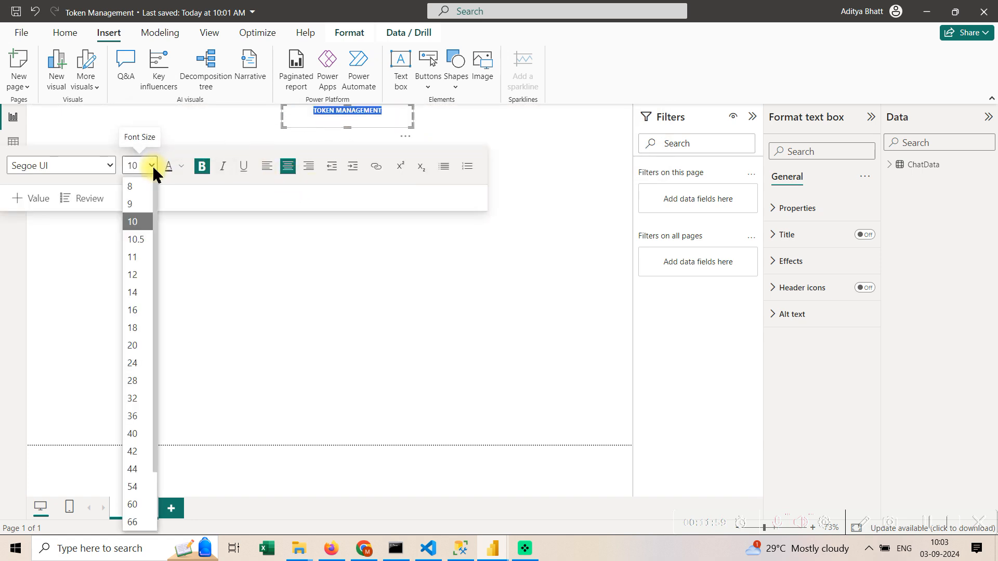
click(145, 381)
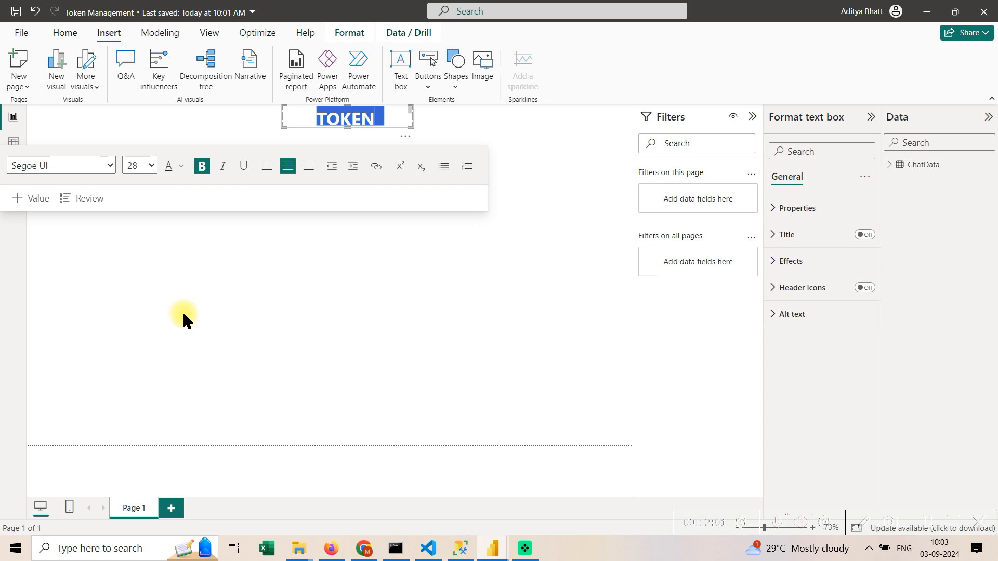
click(284, 121)
click(319, 119)
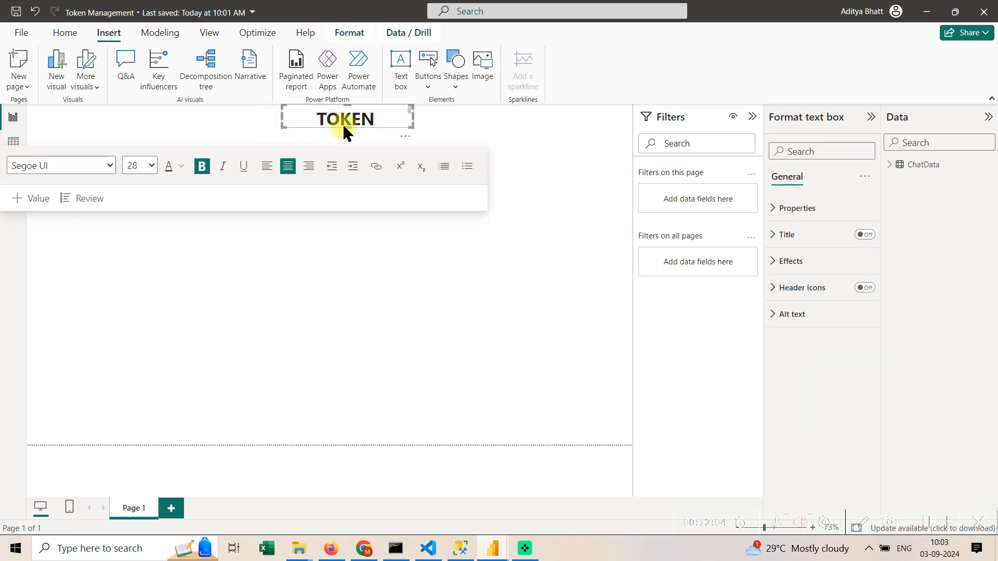
drag(348, 133, 349, 159)
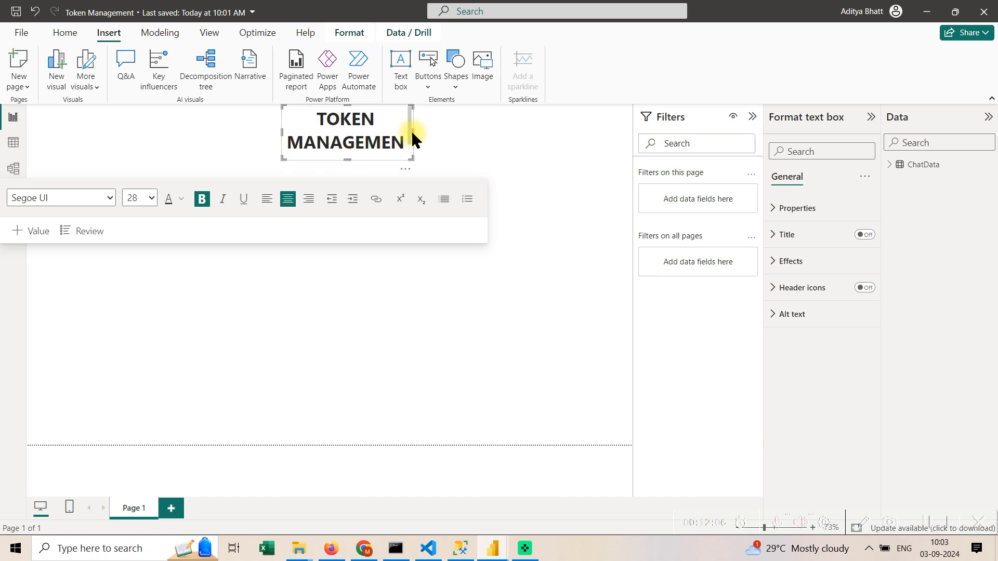
drag(413, 132, 512, 130)
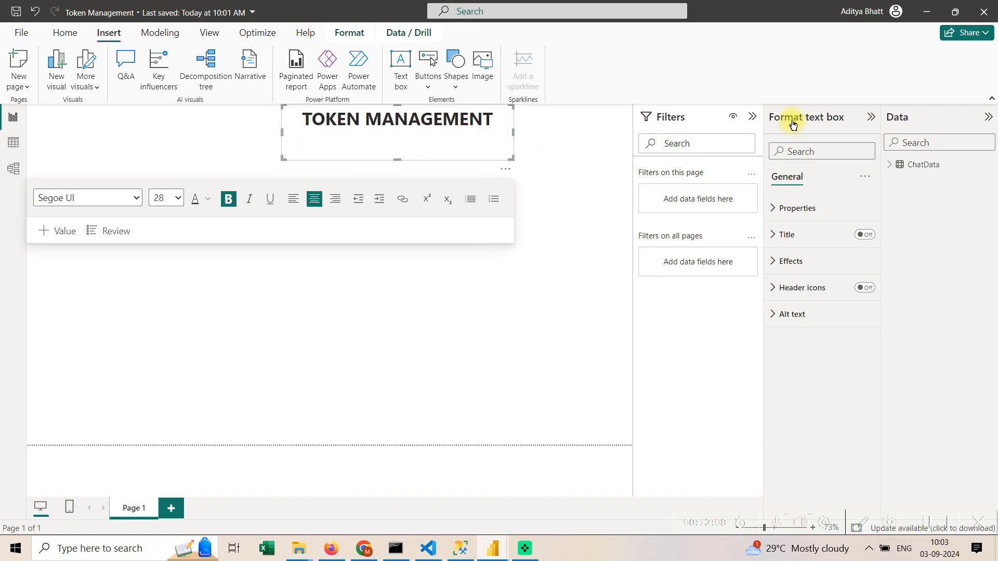
Move the TOKEN MANAGEMENT text box to the horizontal middle of the page and collapse the Filters and Format text box panes.
click(748, 115)
click(573, 369)
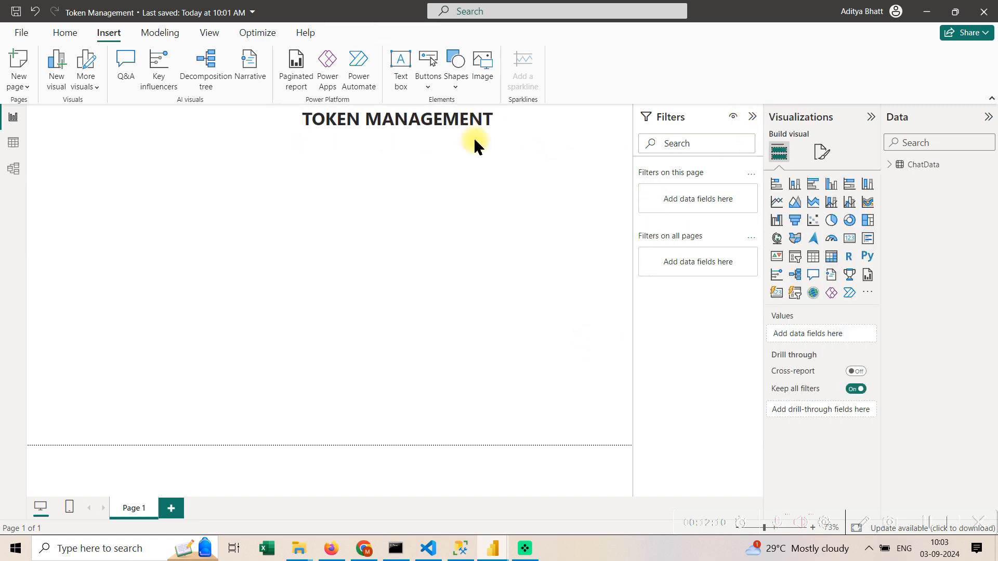
drag(461, 134, 368, 161)
click(376, 161)
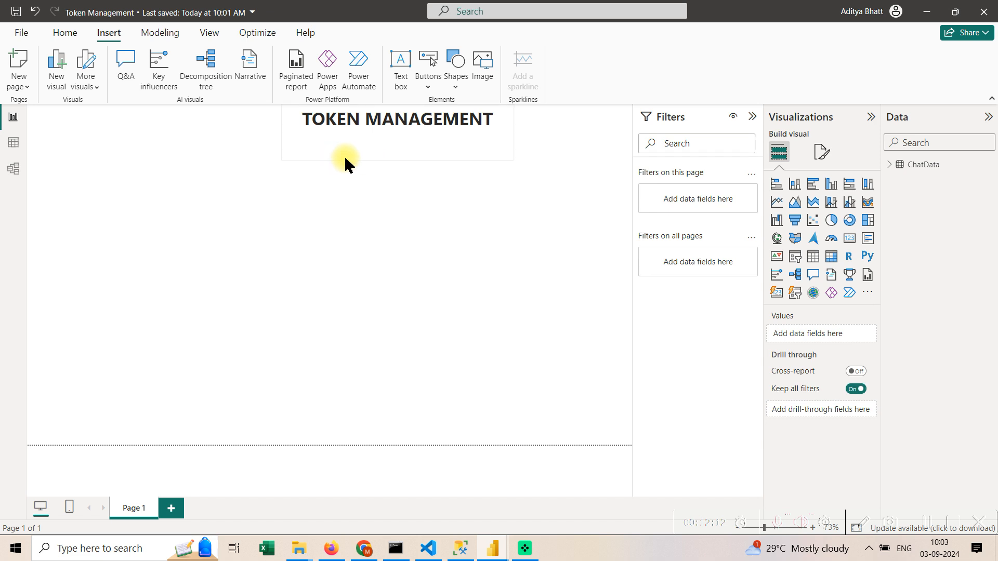
drag(507, 156, 440, 156)
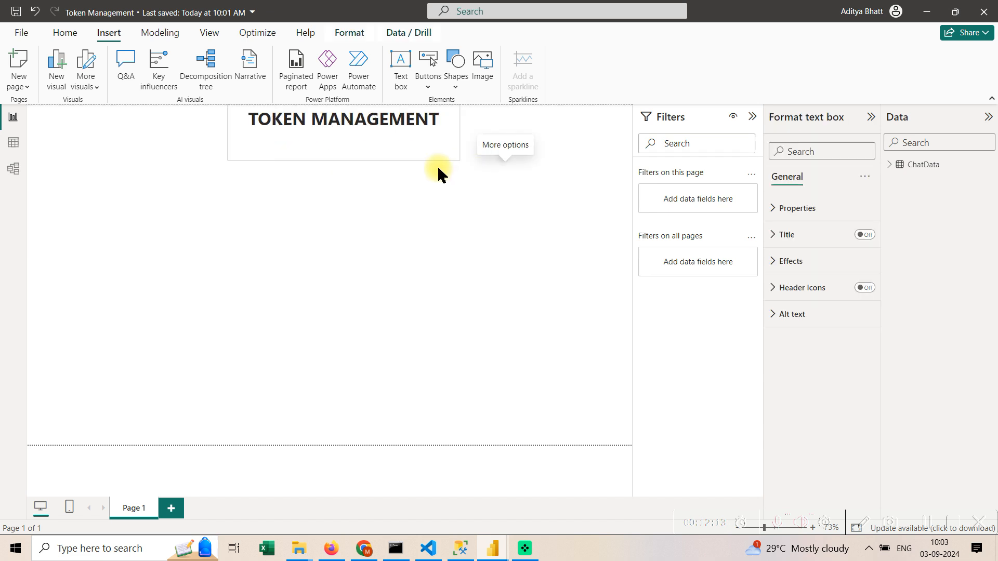
click(752, 116)
click(861, 117)
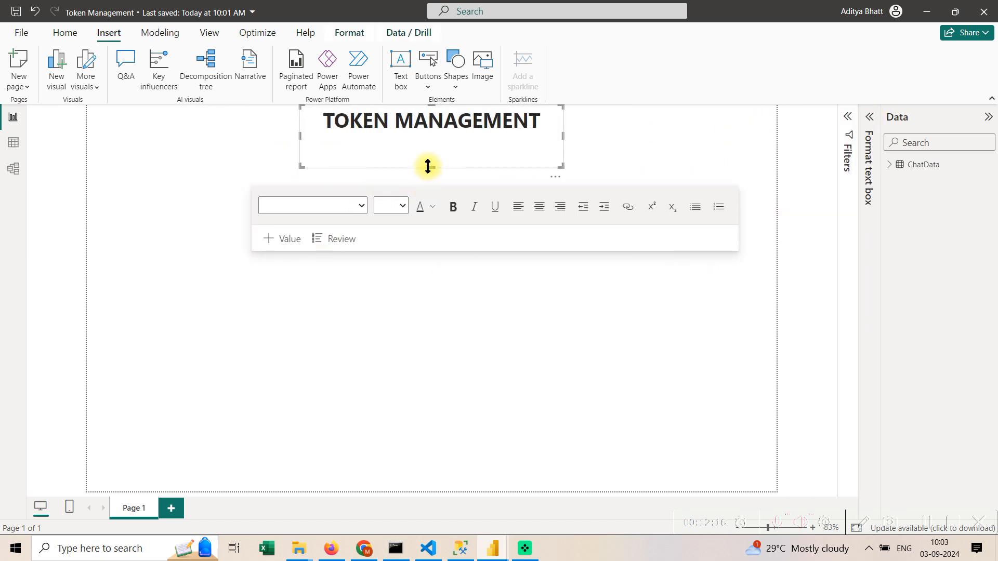
Set the title's font size to 20 and reduce its text box to a thin single-line strip.
drag(428, 166, 438, 137)
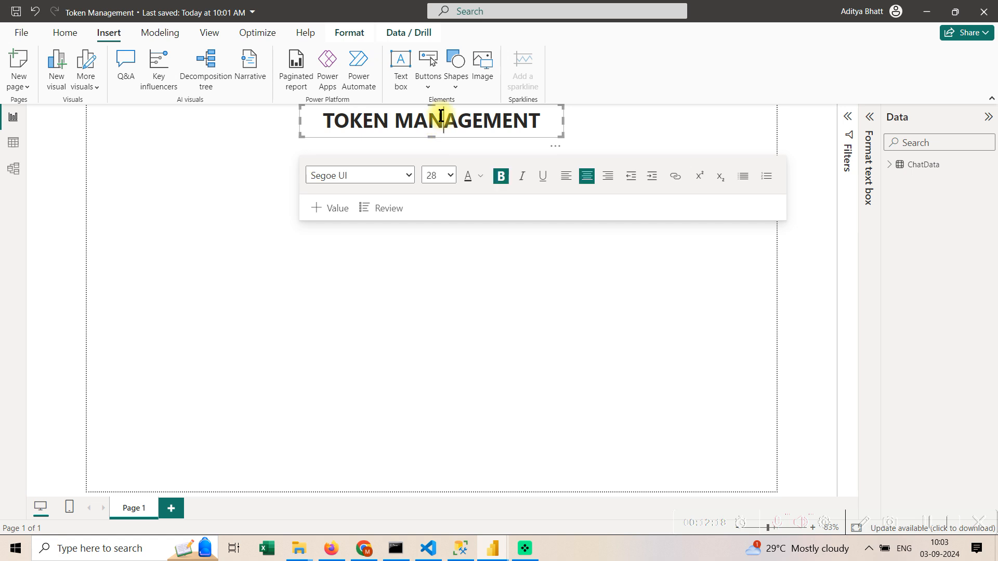
triple_click(441, 115)
click(448, 176)
click(448, 351)
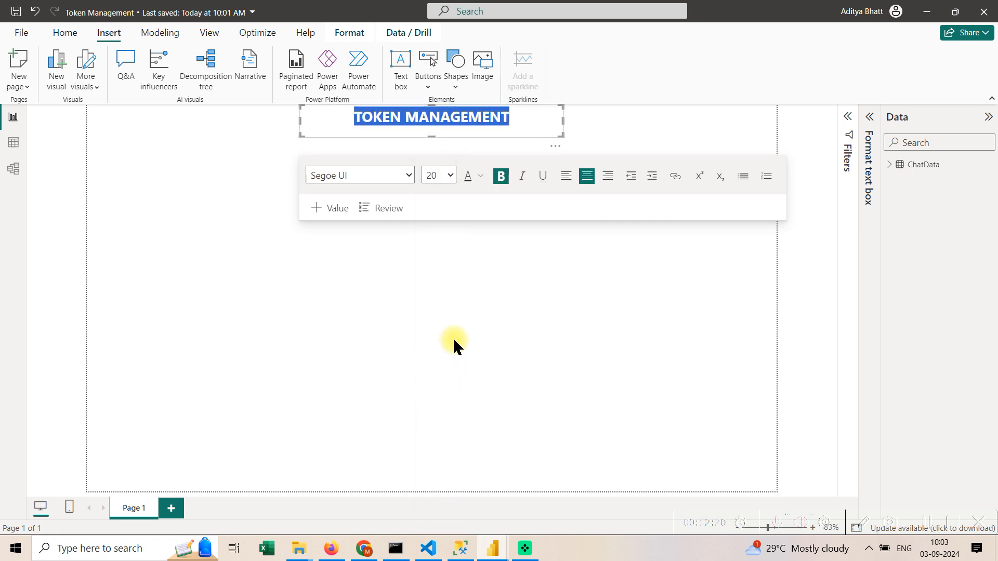
drag(432, 138, 435, 127)
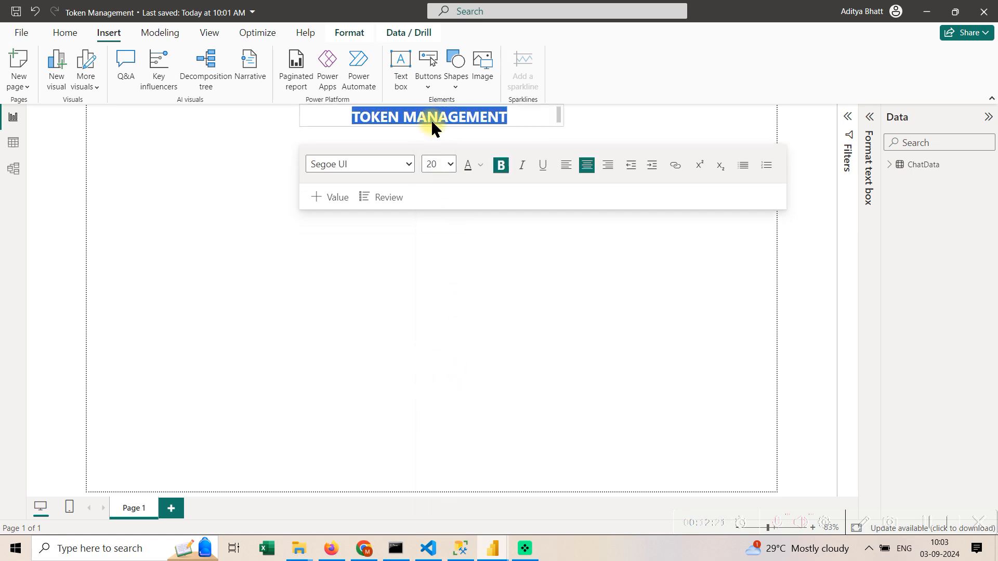
click(475, 367)
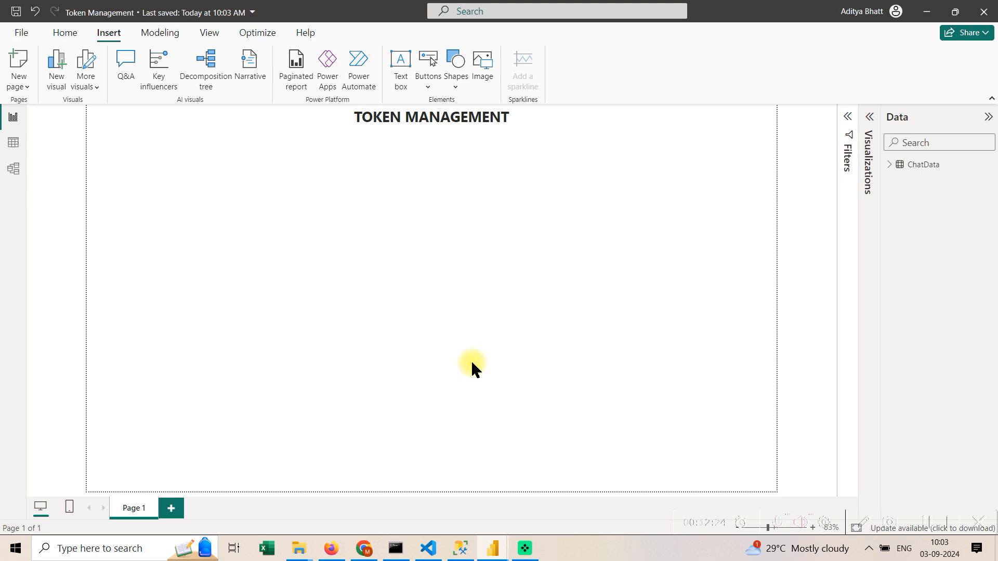
Switch to the blog page in Chrome and find the Transformers Guide(Theory) post's cover image.
click(924, 10)
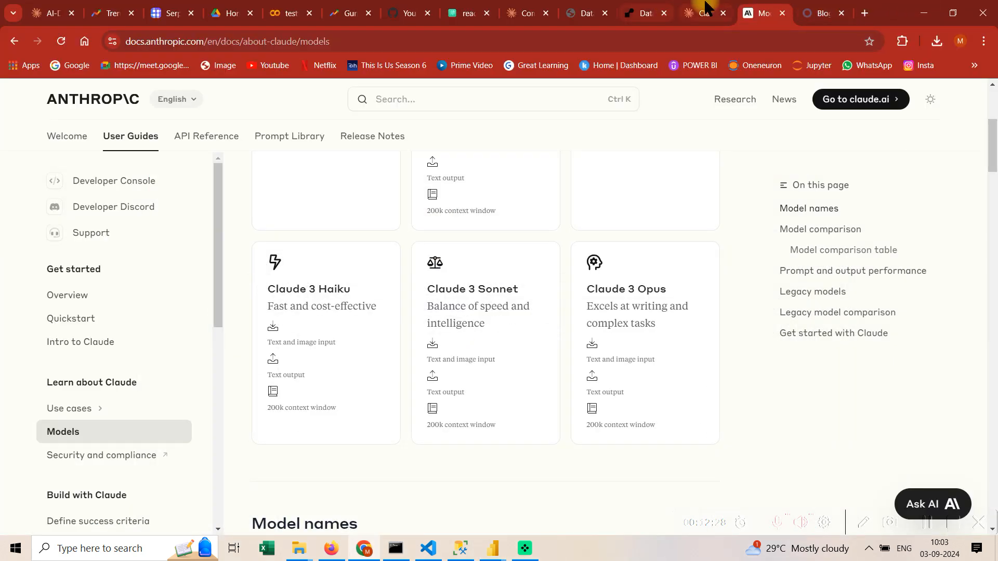
click(839, 12)
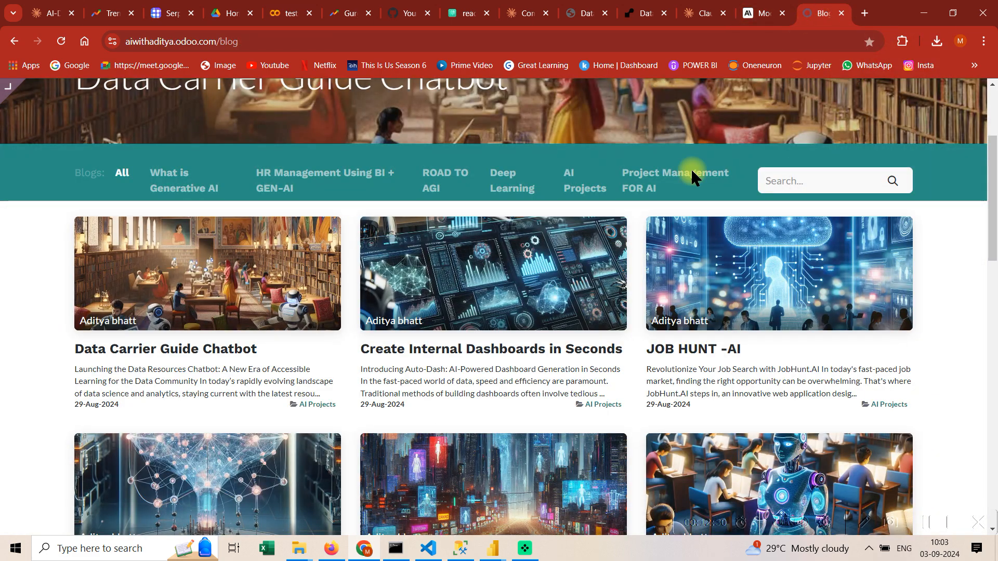
scroll(448, 322, down, 3)
scroll(449, 322, down, 2)
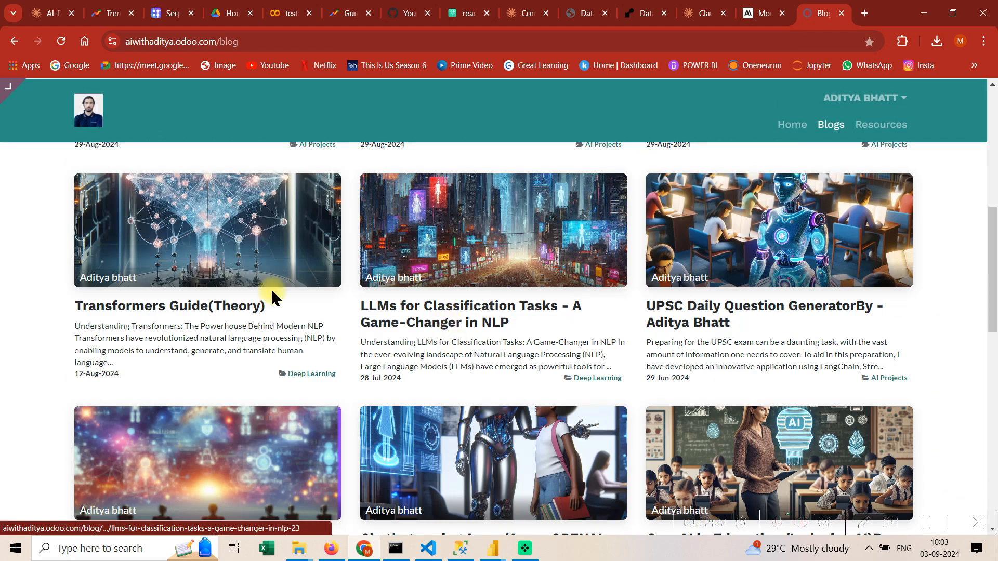
scroll(291, 280, up, 1)
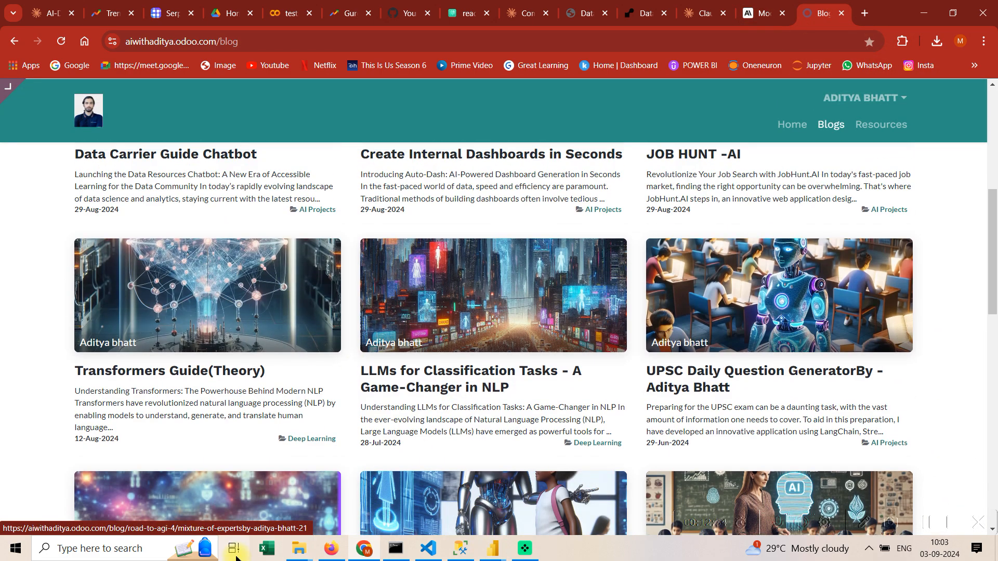
Open Snipping Tool and capture a wide, short strip from the upper part of the Transformers Guide(Theory) cover image.
click(134, 543)
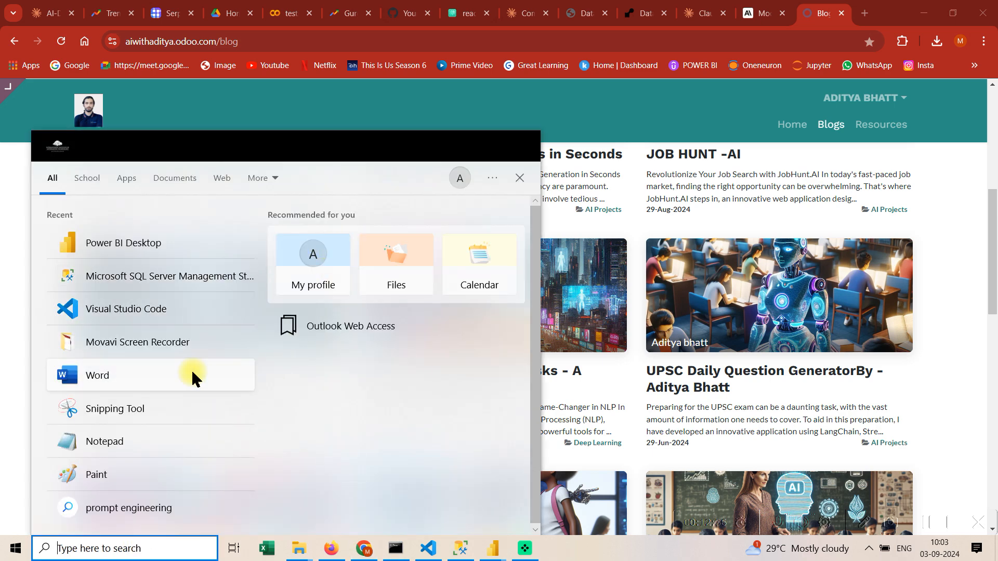
click(185, 410)
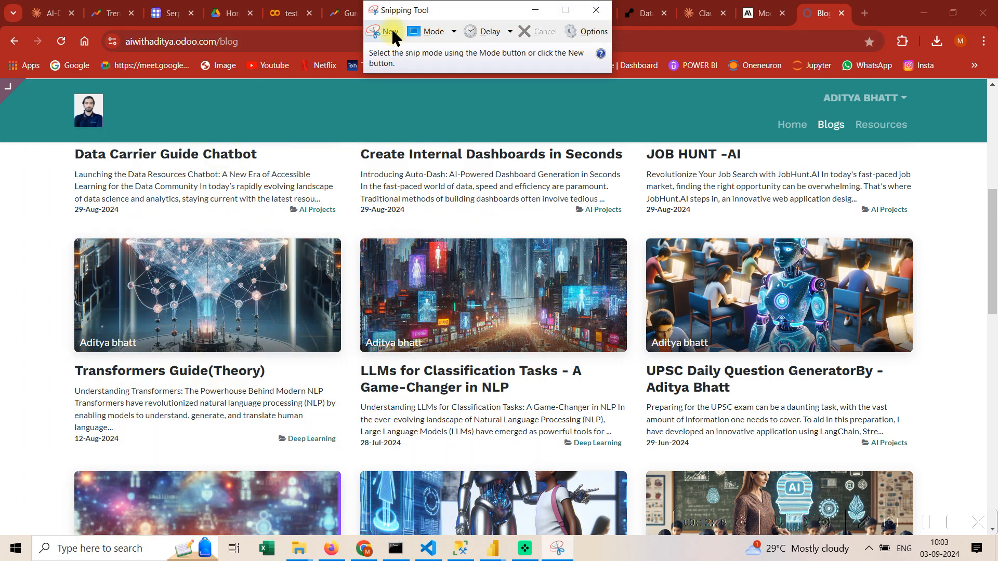
click(392, 36)
drag(127, 239, 310, 348)
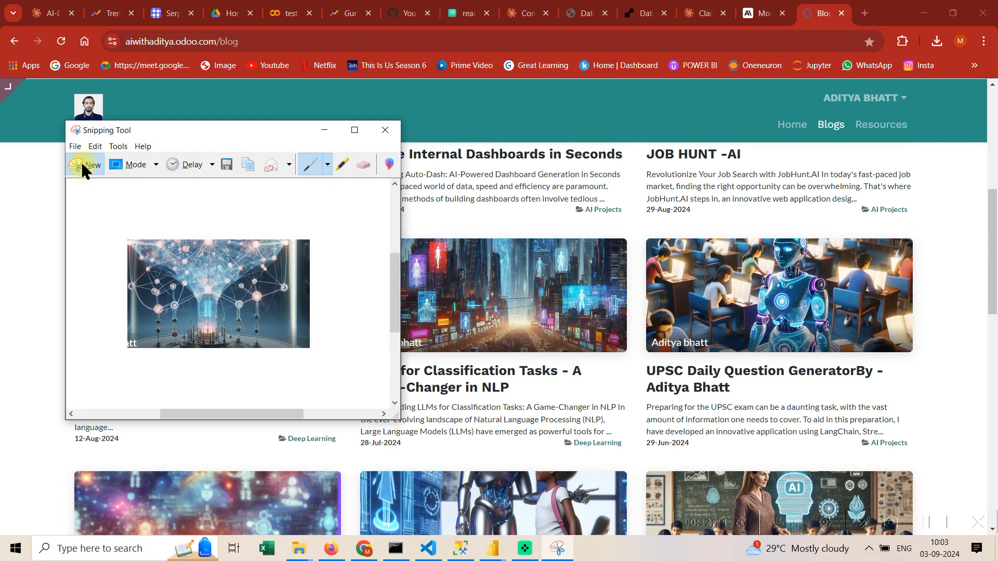
click(85, 165)
drag(120, 243, 300, 309)
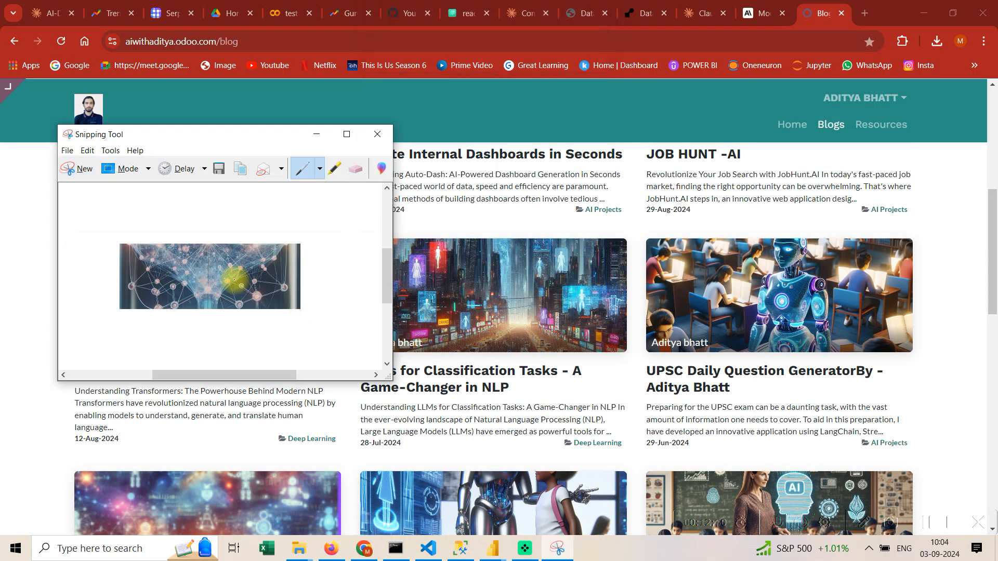
Save the snip as the PNG file Capture on the Desktop, replacing the existing file.
key(ctrl+s)
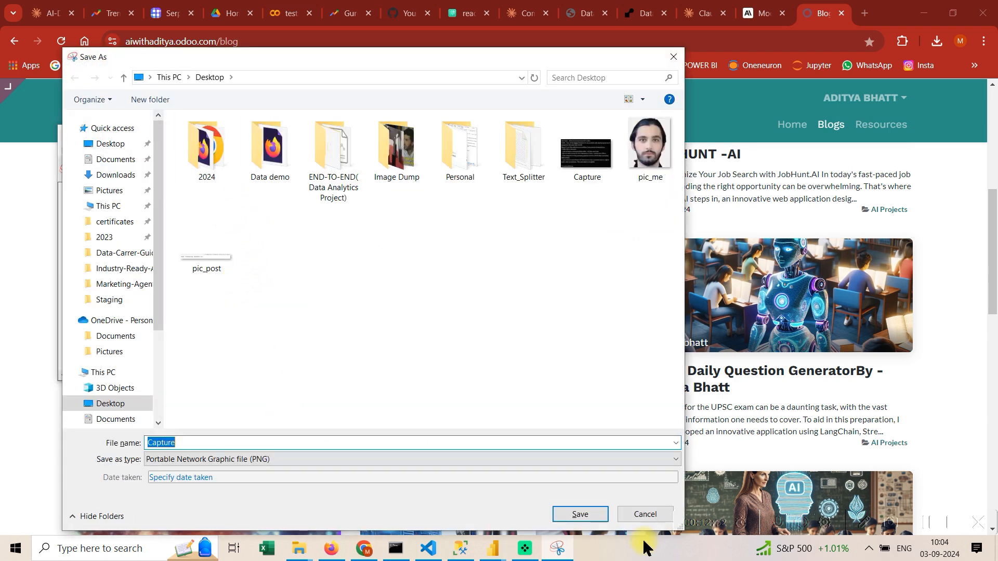
click(583, 516)
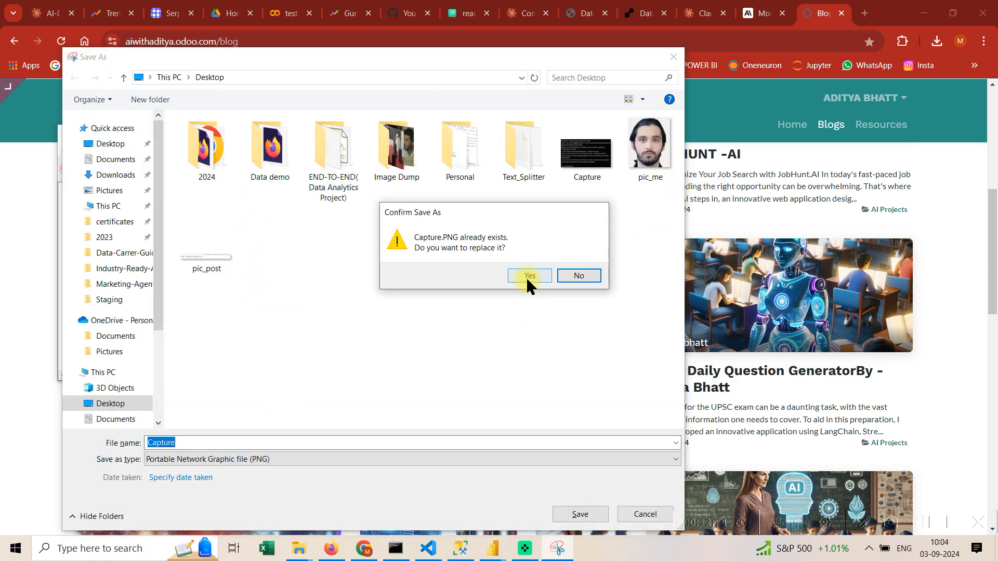
click(528, 276)
Return to the Token Management report in Power BI and insert the Capture image from the Desktop.
mouse_move(493, 548)
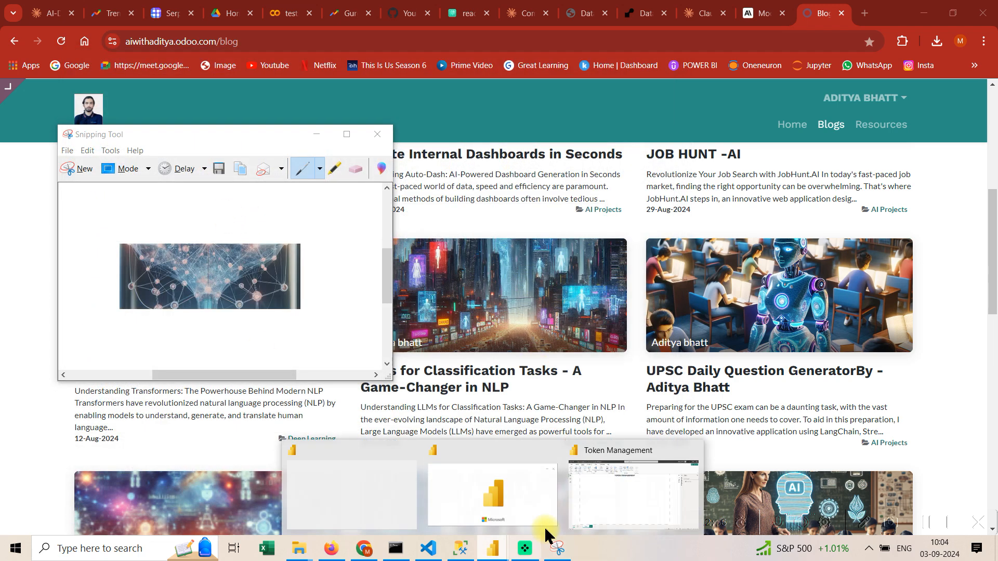
click(584, 508)
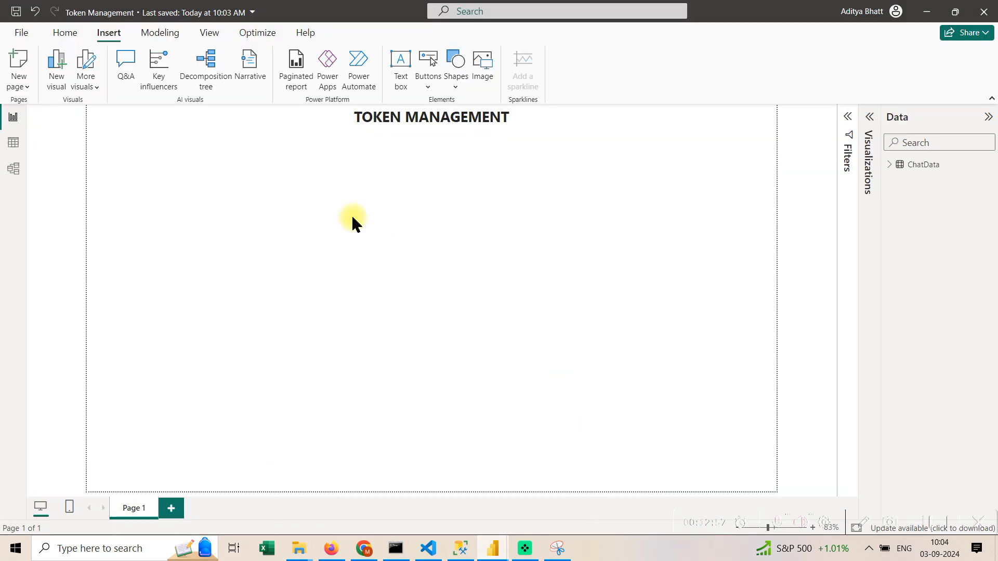
click(65, 35)
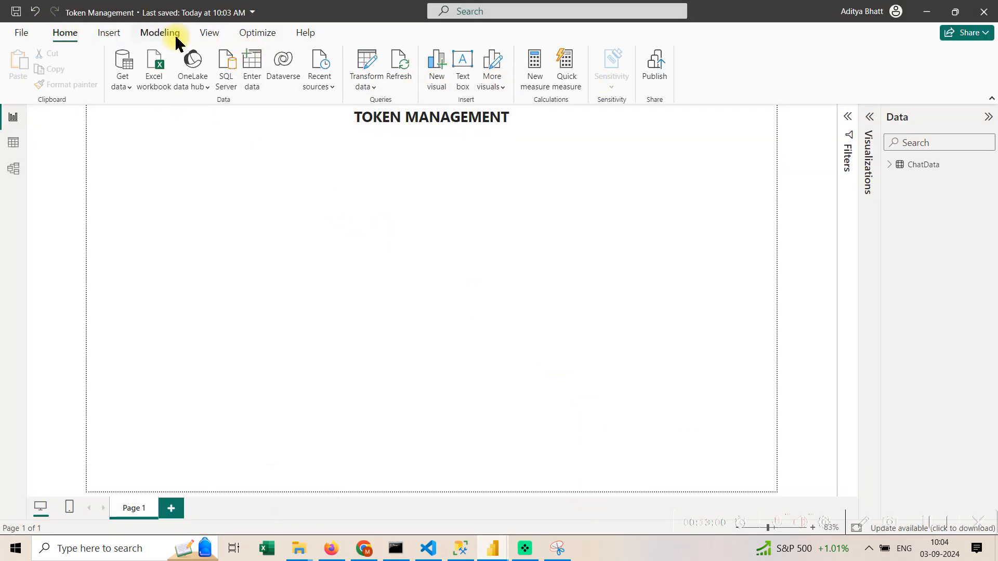
click(109, 33)
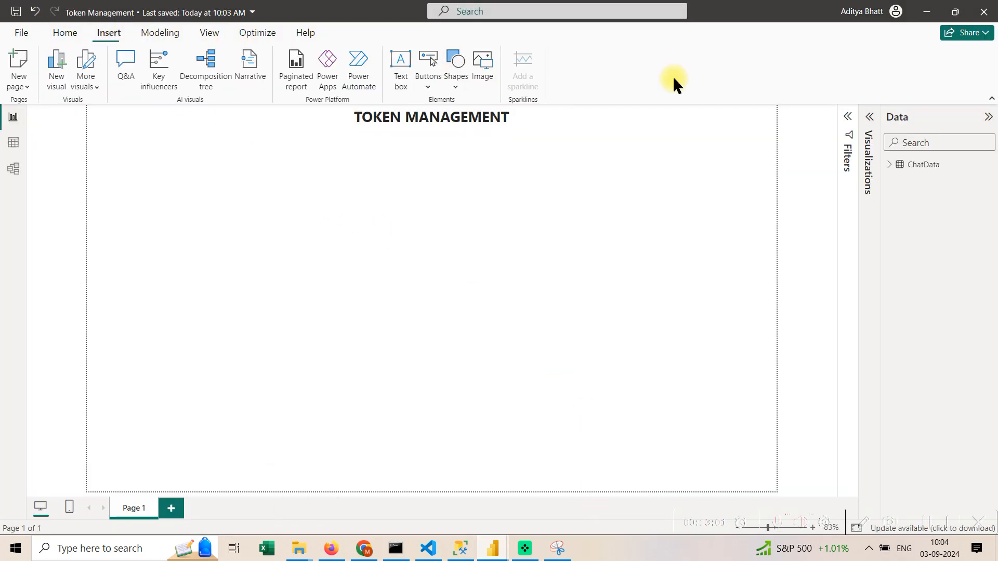
click(488, 81)
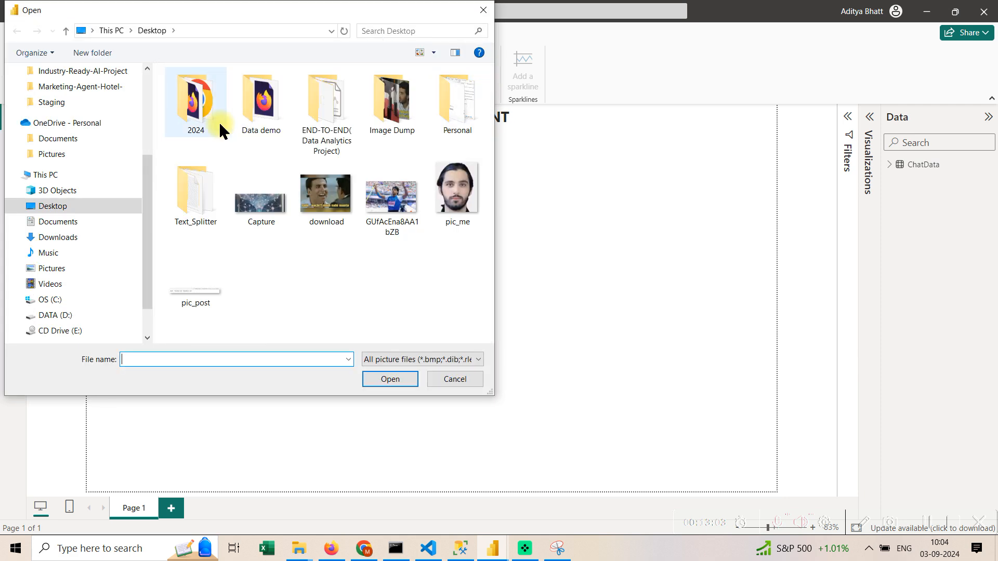
click(285, 232)
click(391, 379)
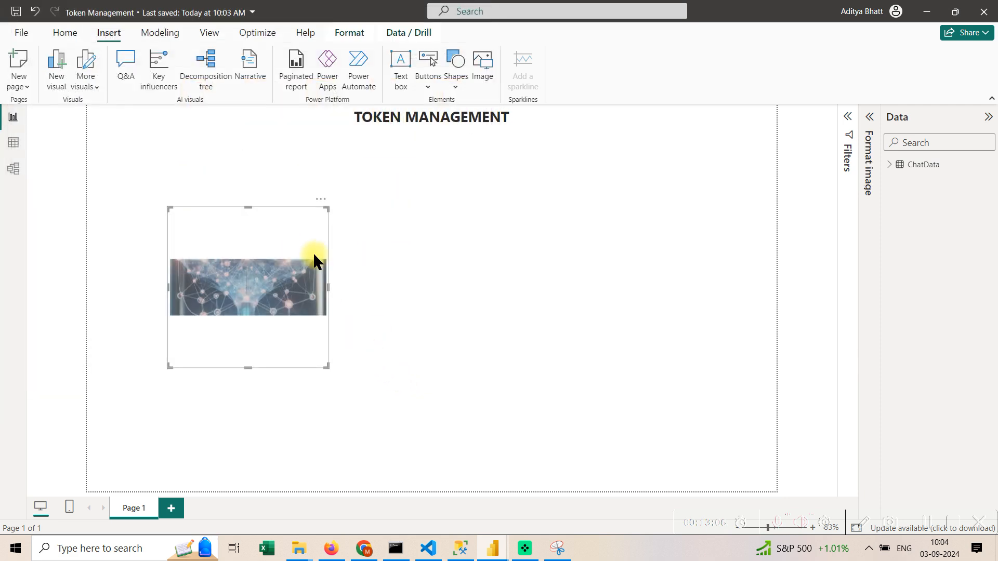
Place the inserted image in the report page's upper-left corner and shrink its frame to a compact banner strip.
drag(247, 366, 182, 156)
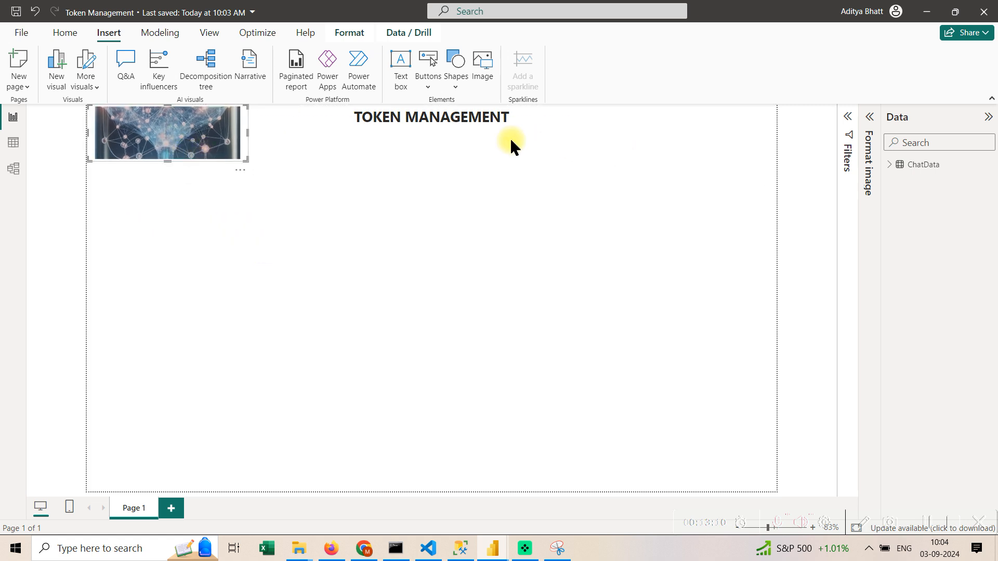
click(486, 134)
click(231, 153)
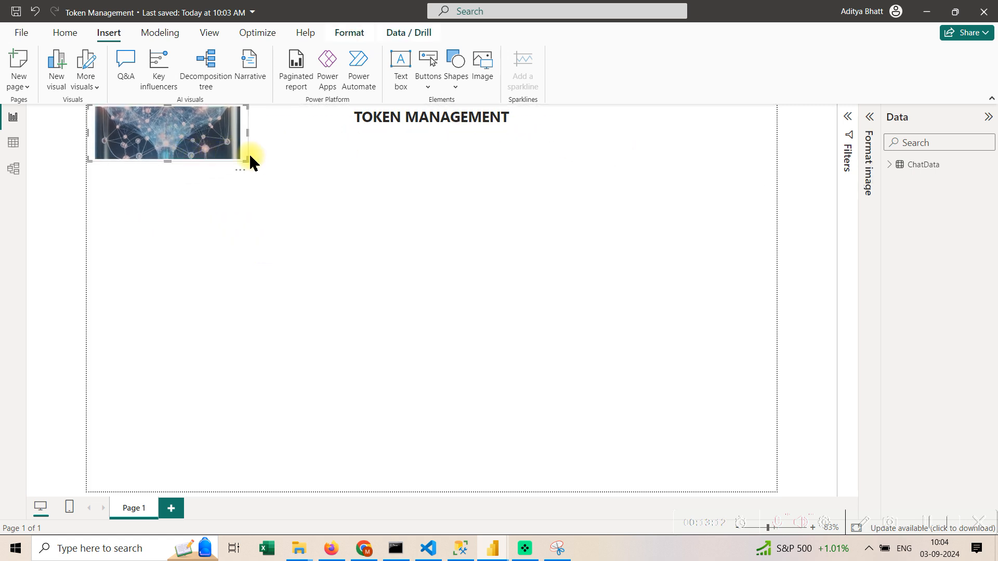
drag(247, 157, 261, 135)
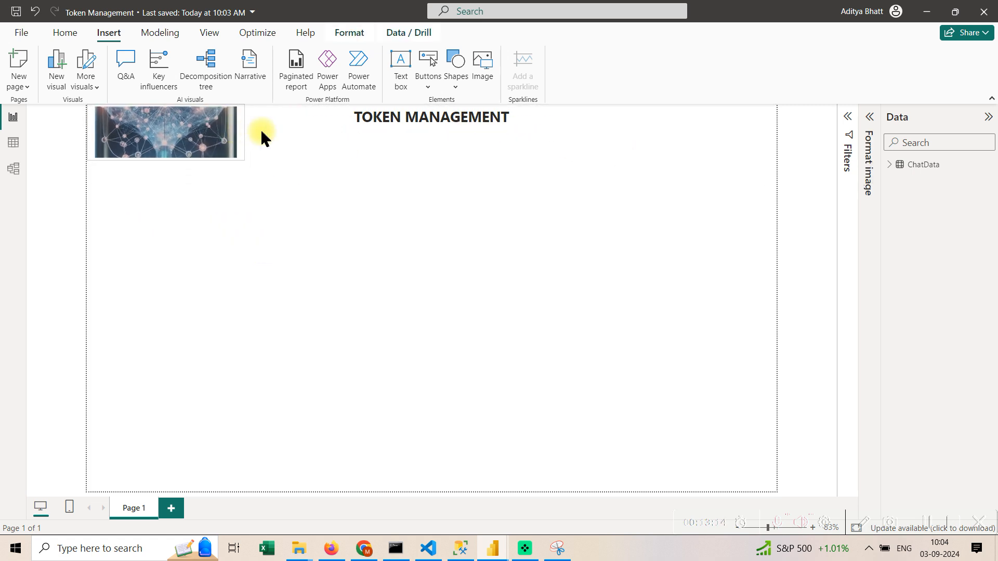
click(421, 134)
click(180, 162)
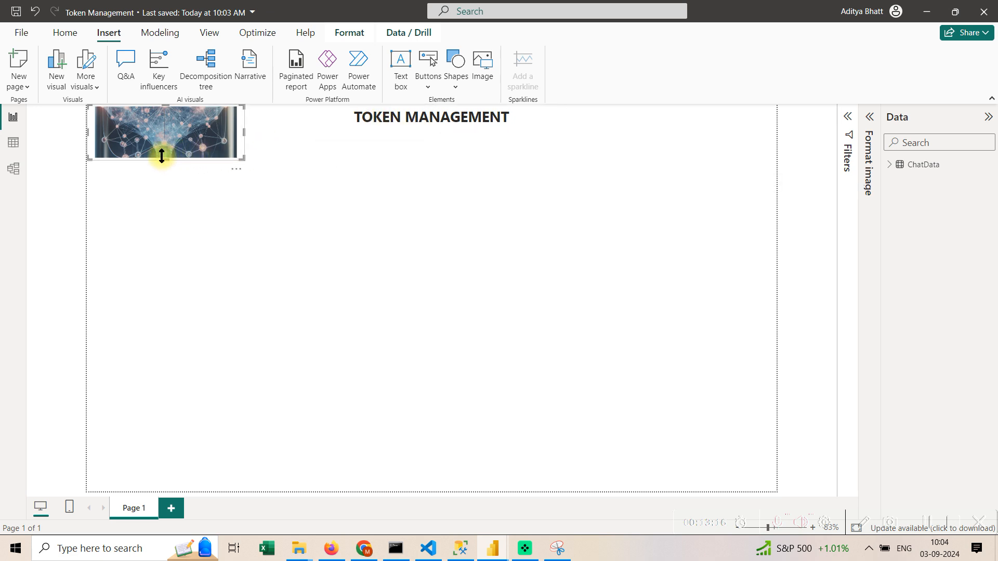
mouse_move(241, 156)
mouse_down()
mouse_move(174, 147)
mouse_move(244, 147)
mouse_move(240, 158)
mouse_up()
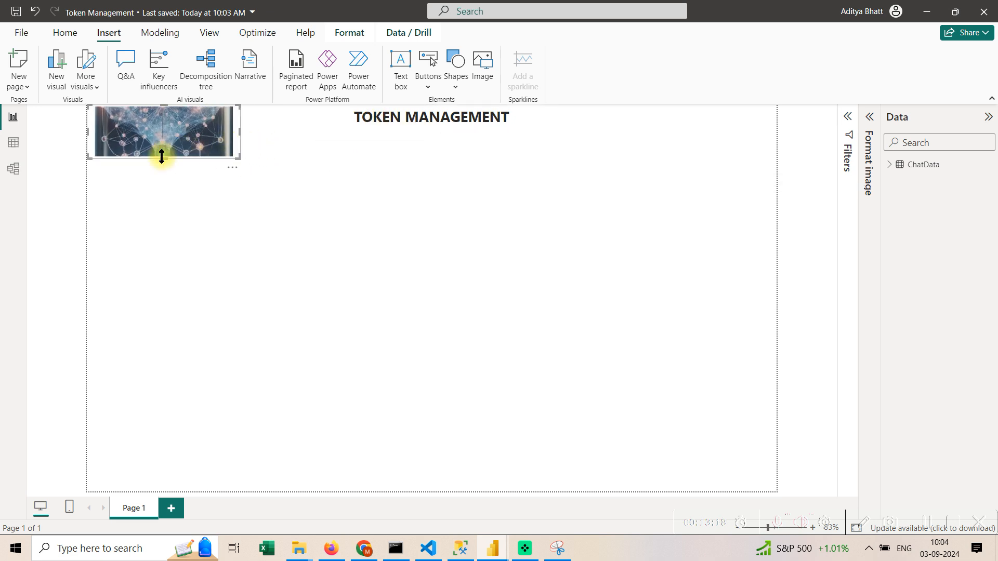
mouse_move(162, 157)
mouse_down()
mouse_move(162, 167)
mouse_move(162, 156)
mouse_up()
Adjust the height of the TOKEN MANAGEMENT text box from its lower edge.
click(502, 127)
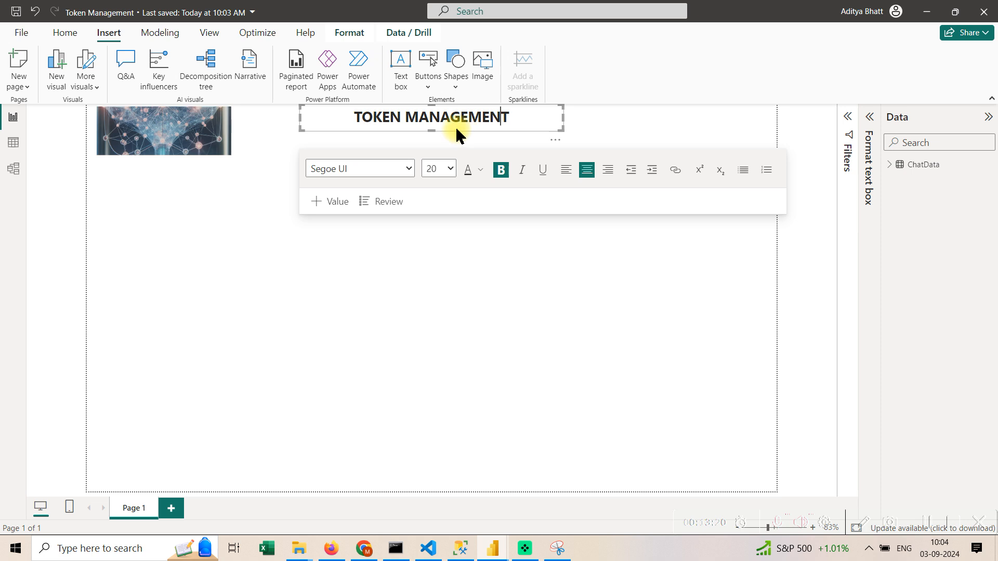
drag(432, 131, 520, 161)
click(609, 145)
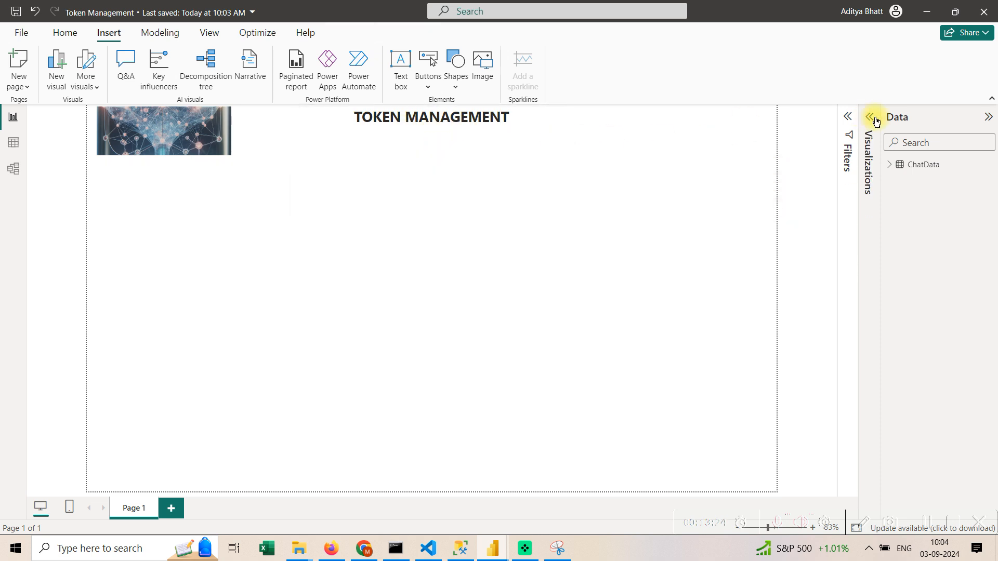
Reduce the height of the corner image further so it becomes a smaller logo beside the title.
click(453, 156)
click(173, 148)
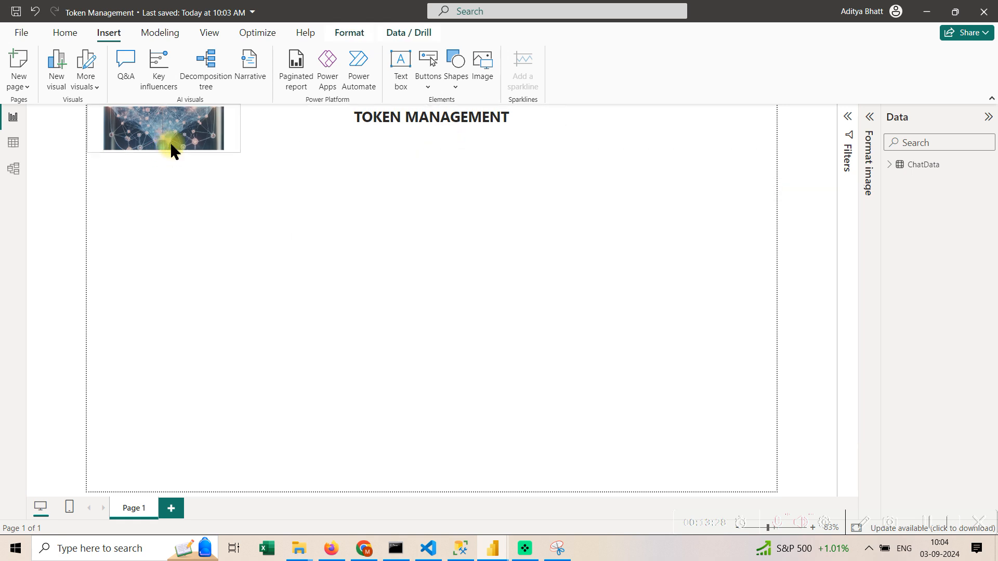
click(369, 230)
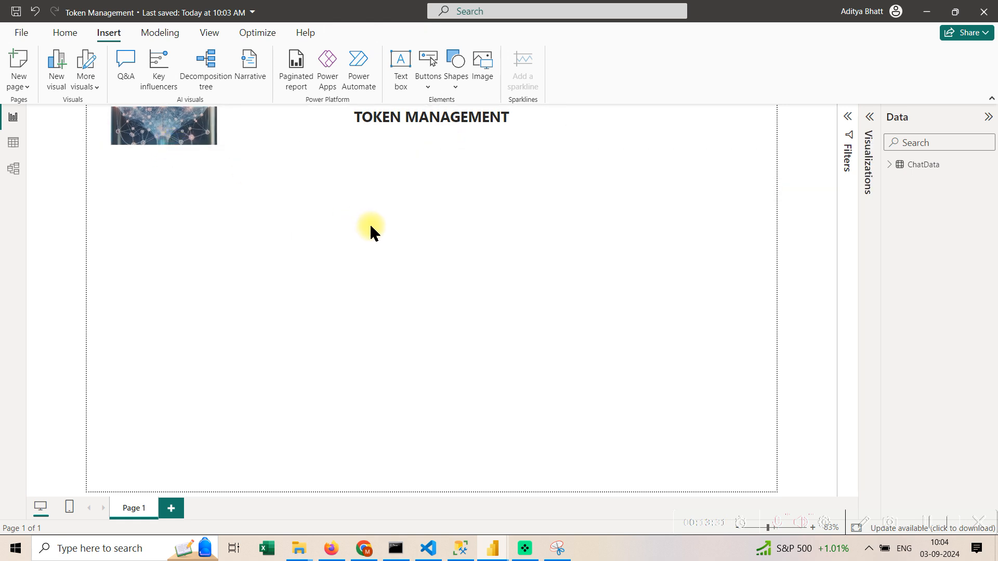
click(72, 35)
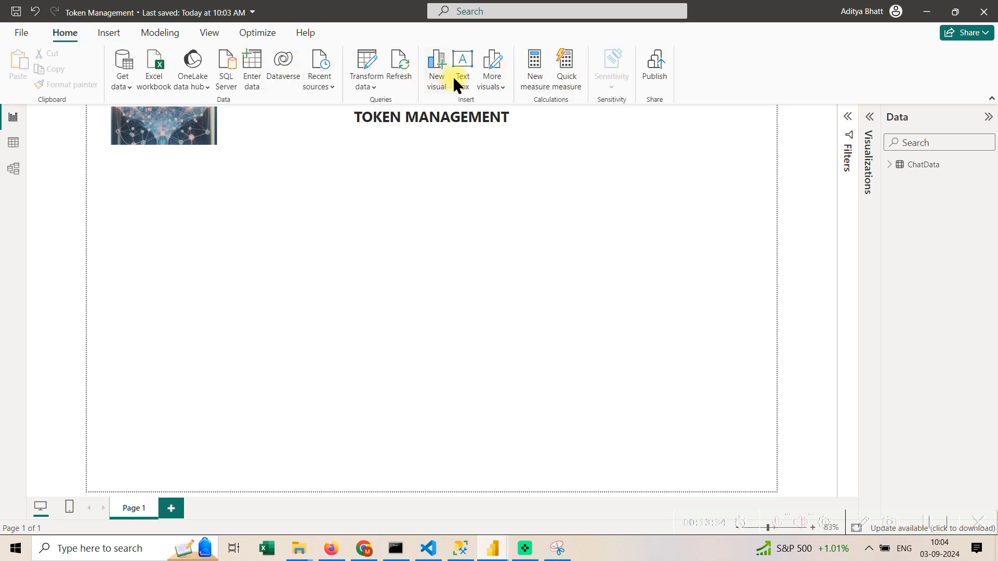
click(127, 32)
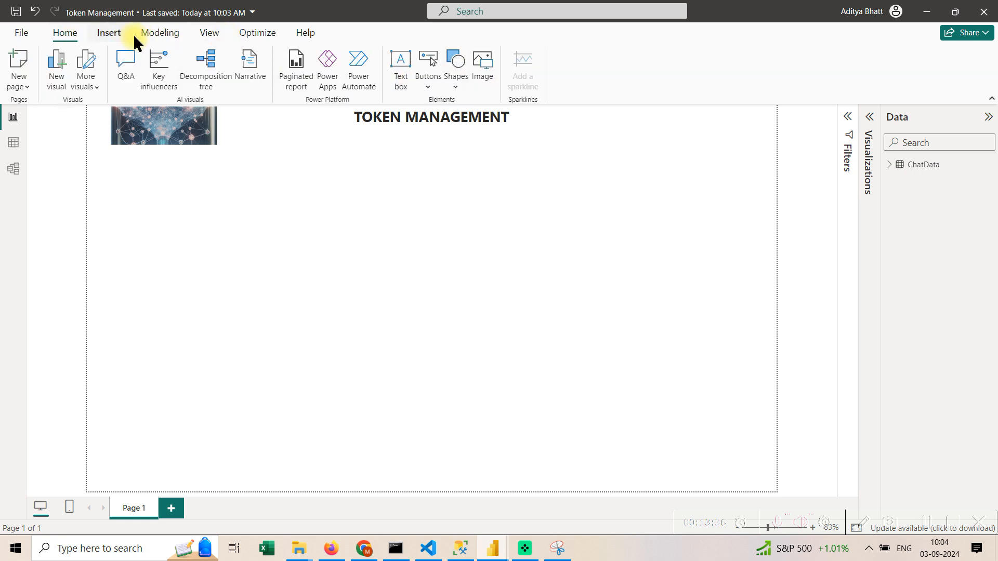
Insert a line shape and stretch it across the full page width as a divider just below the header.
click(459, 84)
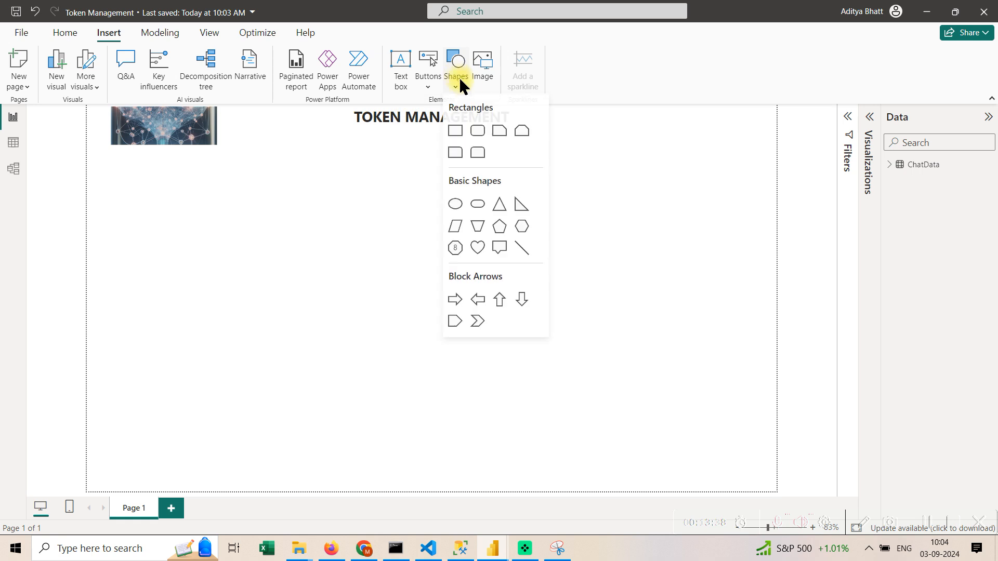
click(521, 258)
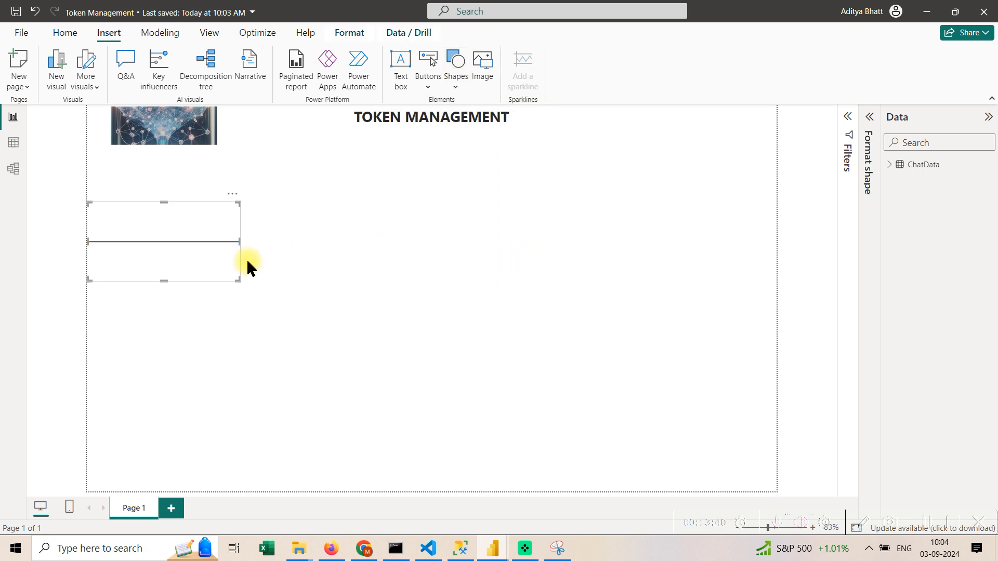
drag(165, 279, 773, 155)
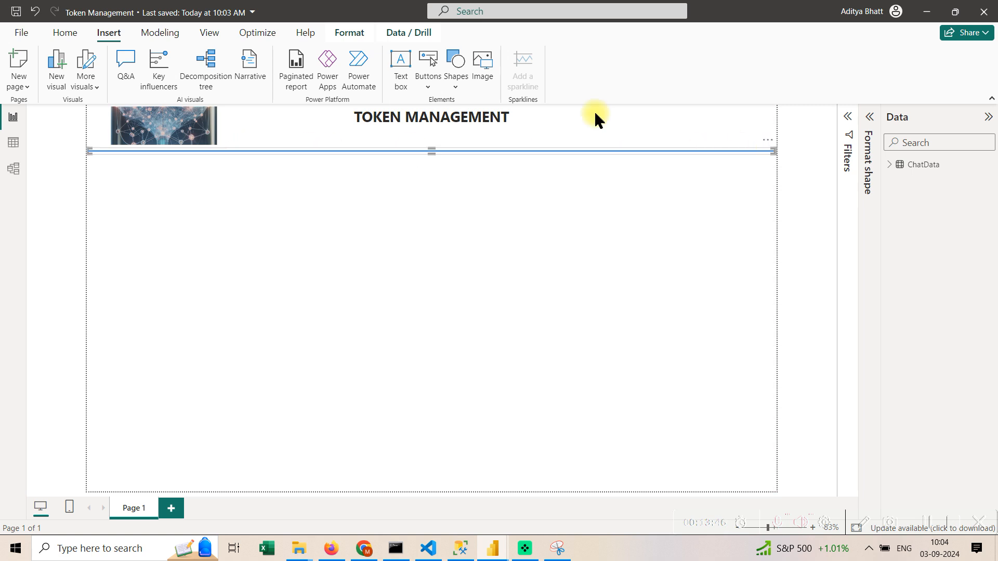
Lower the TOKEN MANAGEMENT text box so it sits just above the divider line, level with the logo.
click(439, 115)
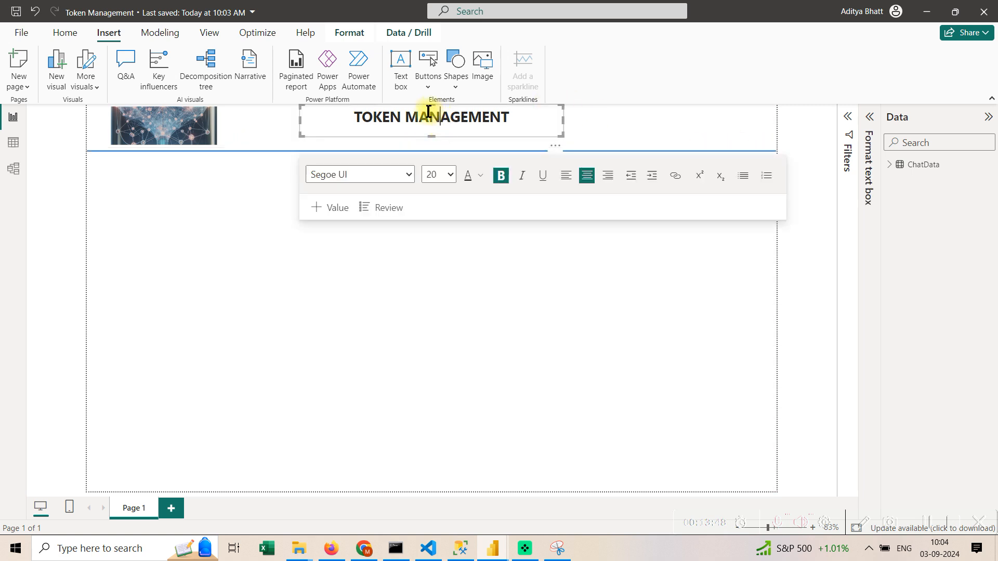
drag(432, 108, 437, 148)
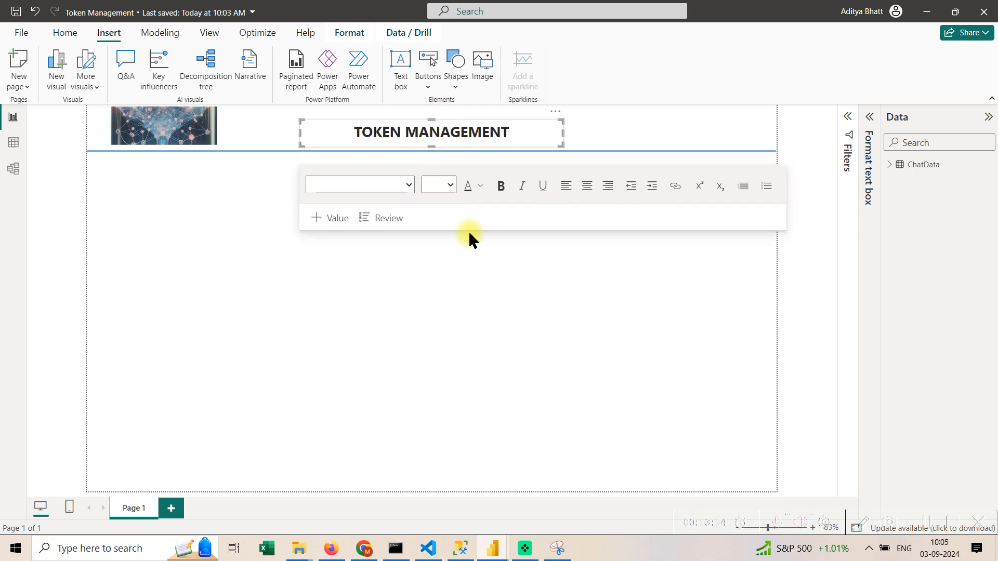
click(493, 322)
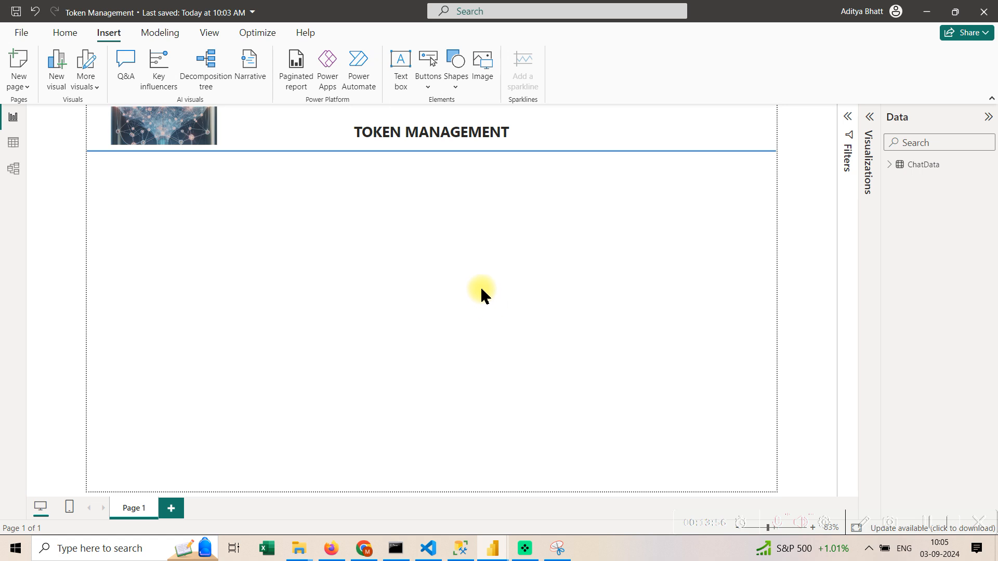
click(450, 136)
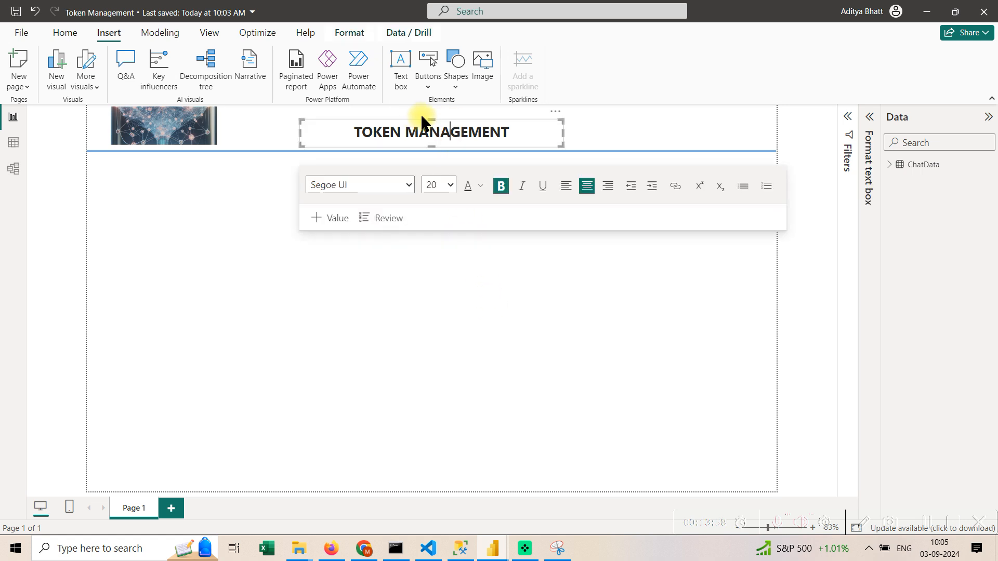
drag(434, 117, 435, 139)
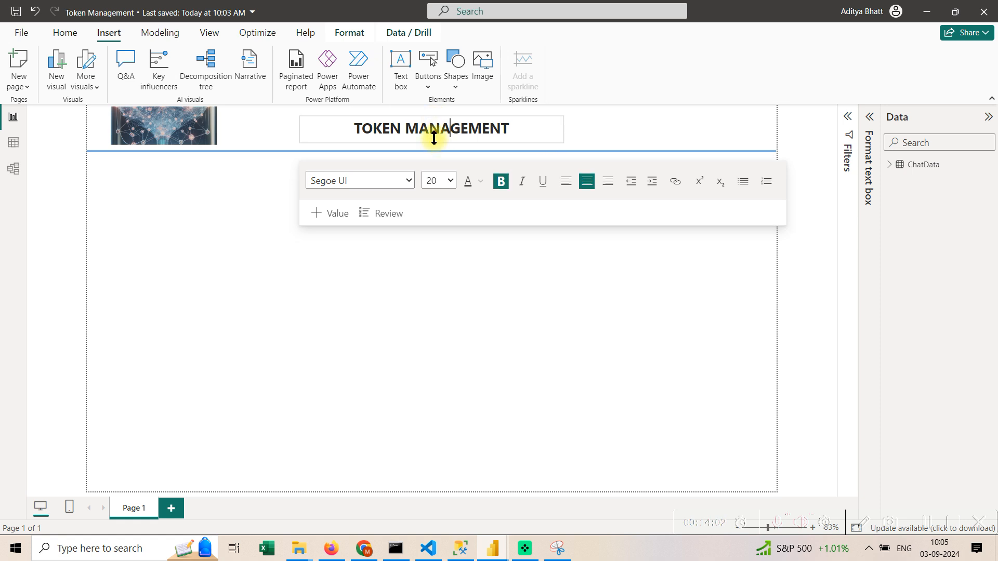
click(493, 314)
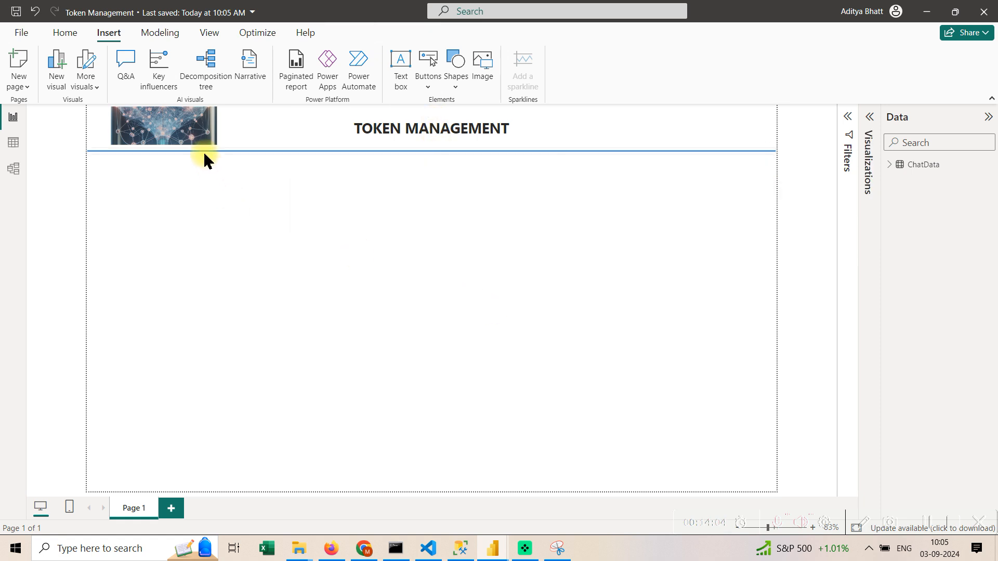
Move the divider line up to the lower edge of the logo image, fine-tuning its position with small downward nudges.
drag(205, 152, 207, 146)
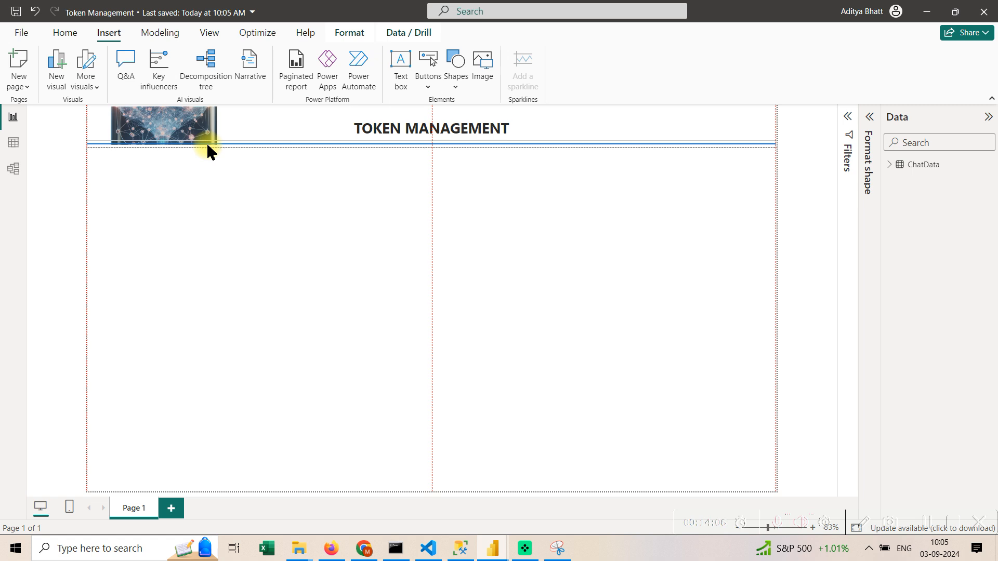
click(231, 225)
click(273, 144)
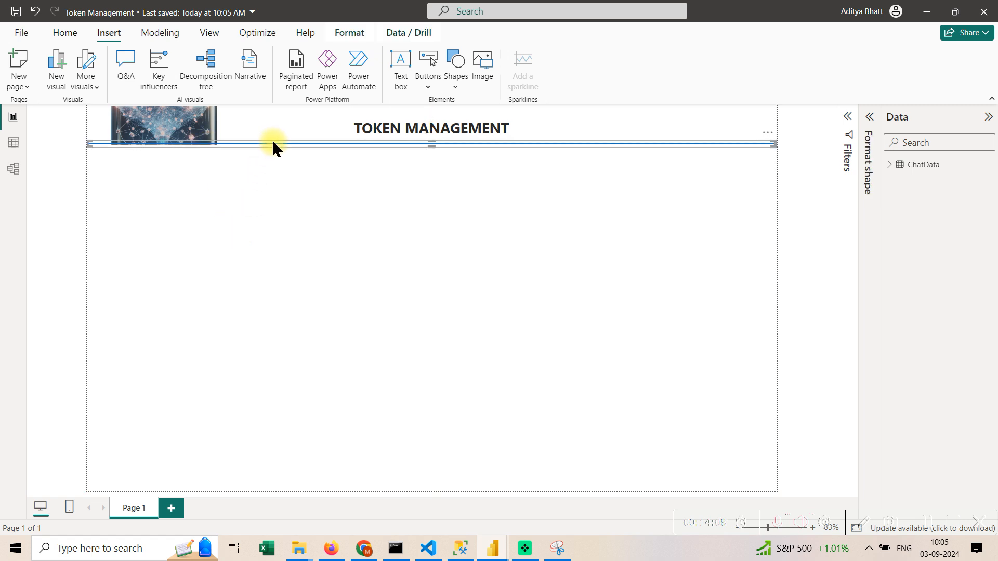
key(Down)
key(Down)
key(Down)
key(Down)
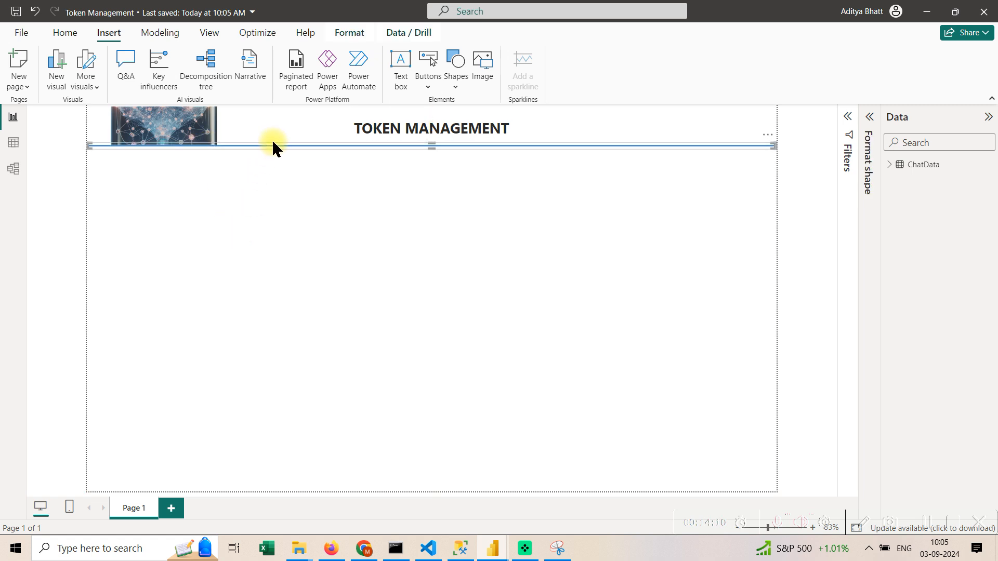
click(518, 267)
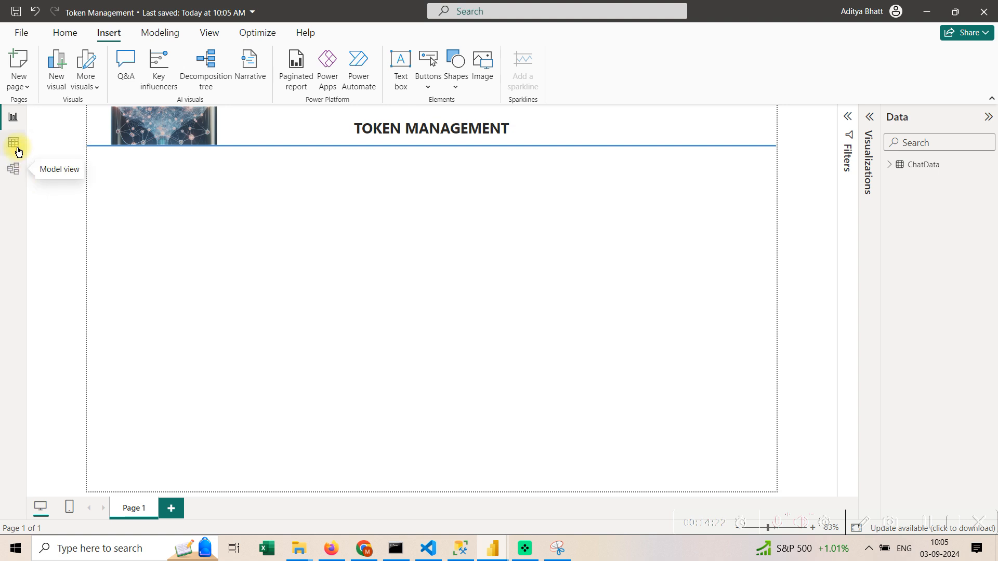
Reveal the visual-building options and look over the fields of the ChatData table.
click(892, 165)
click(869, 118)
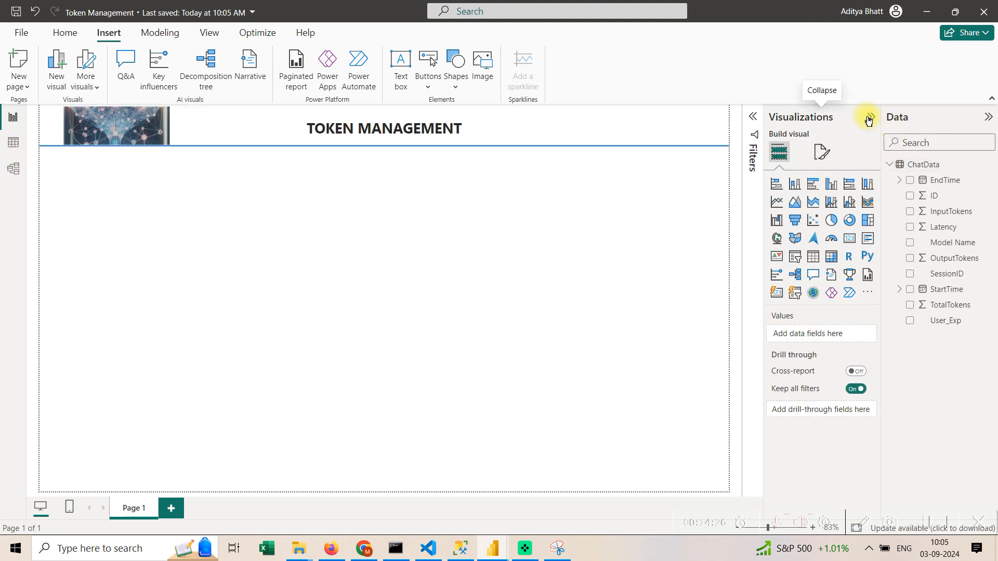
click(890, 165)
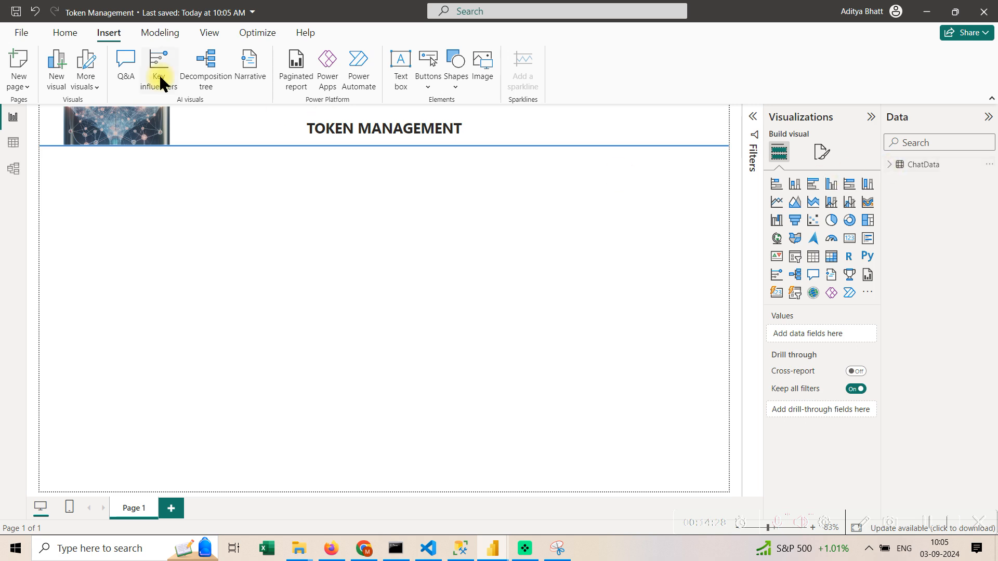
click(63, 34)
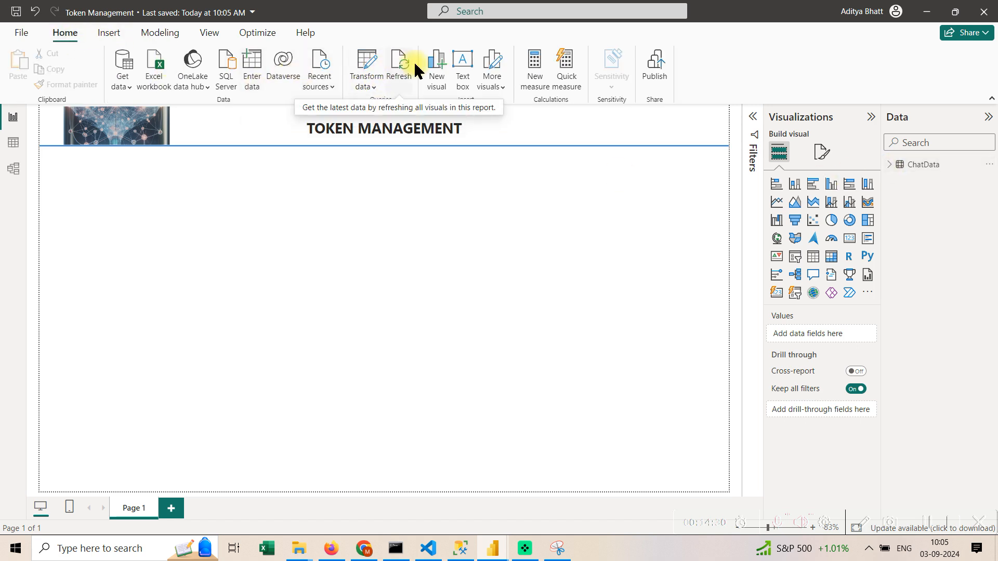
click(112, 33)
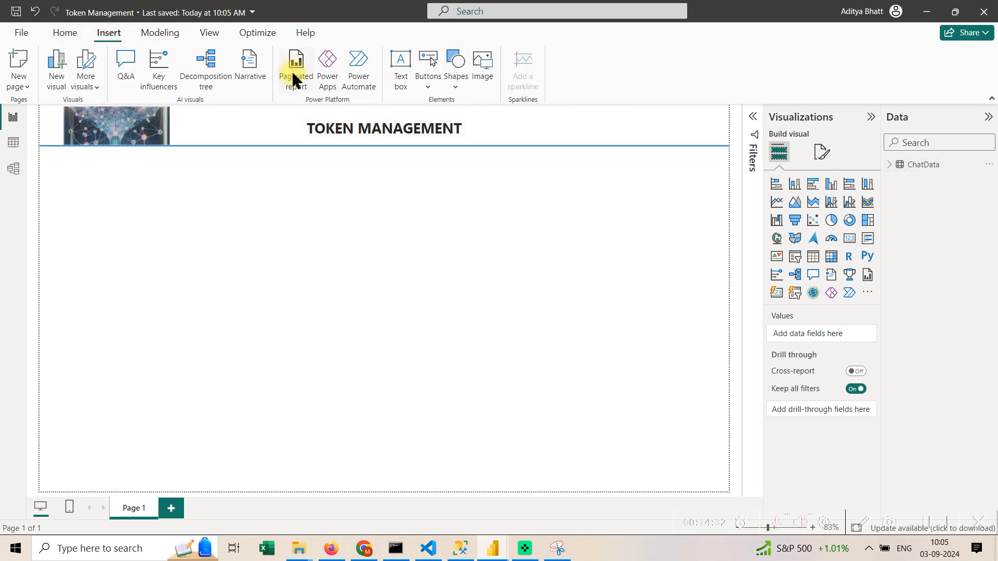
click(172, 34)
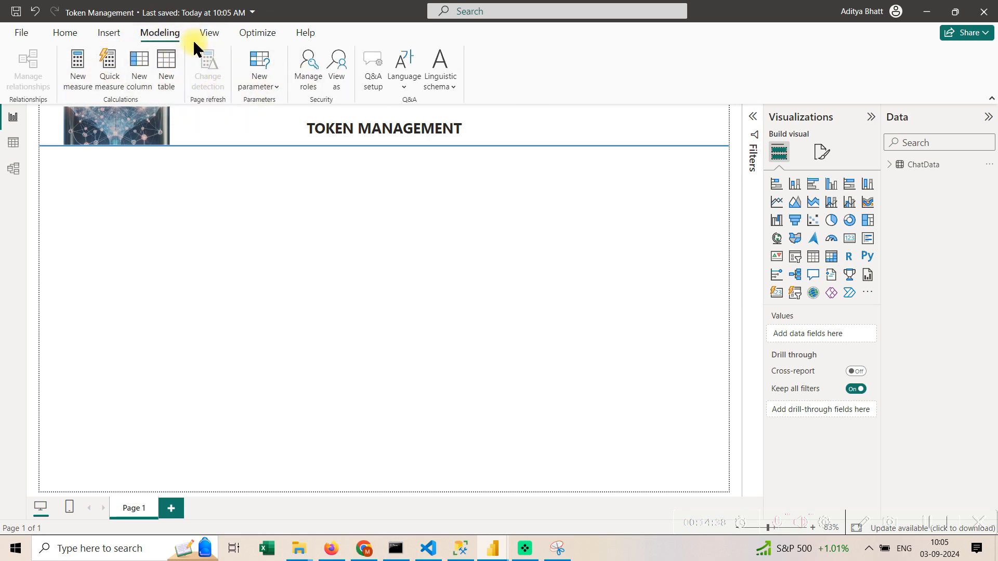
click(212, 33)
click(259, 34)
click(306, 33)
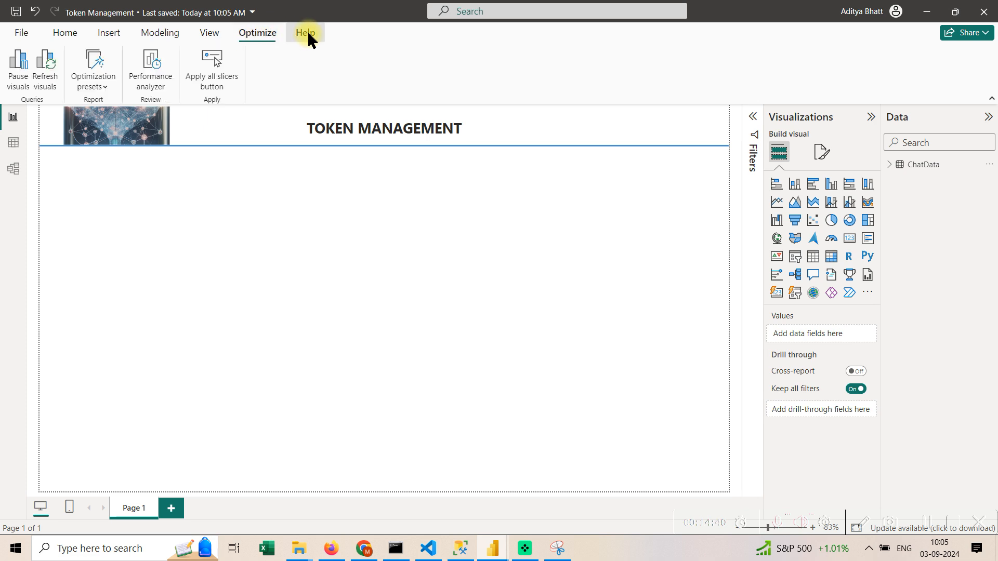
click(99, 33)
Create an empty manually entered table named Measures and load it into the model.
click(75, 33)
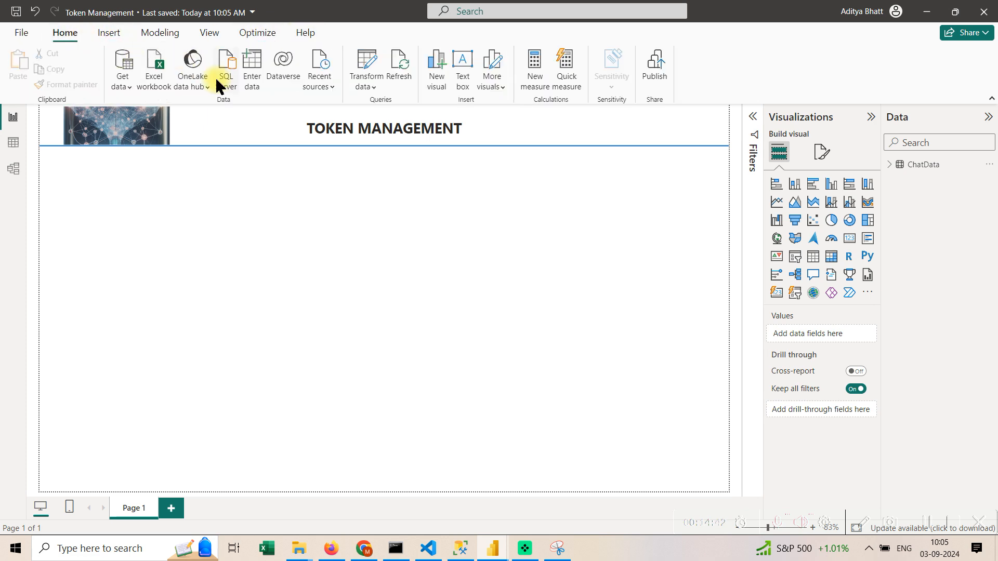
click(260, 83)
click(306, 434)
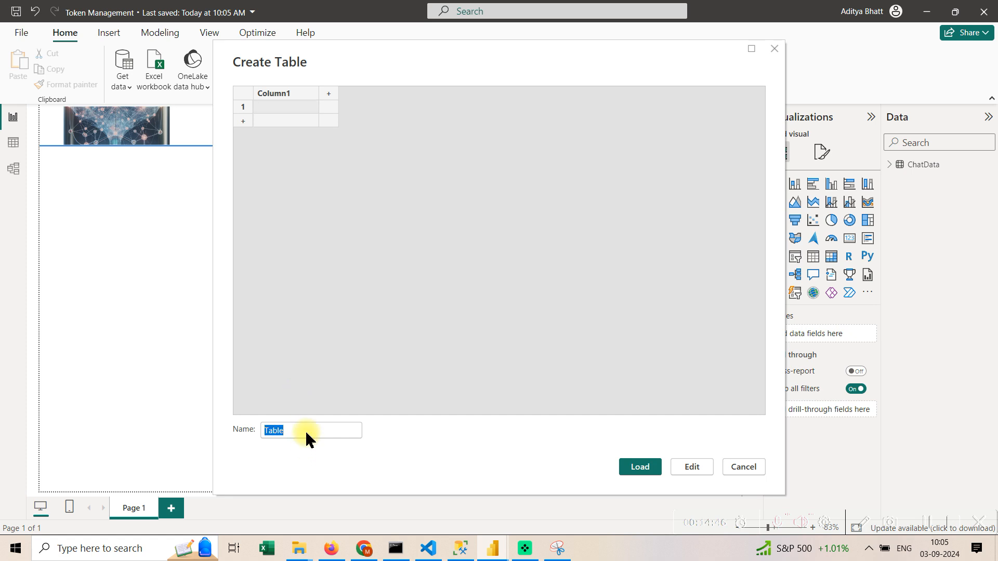
key(BackSpace)
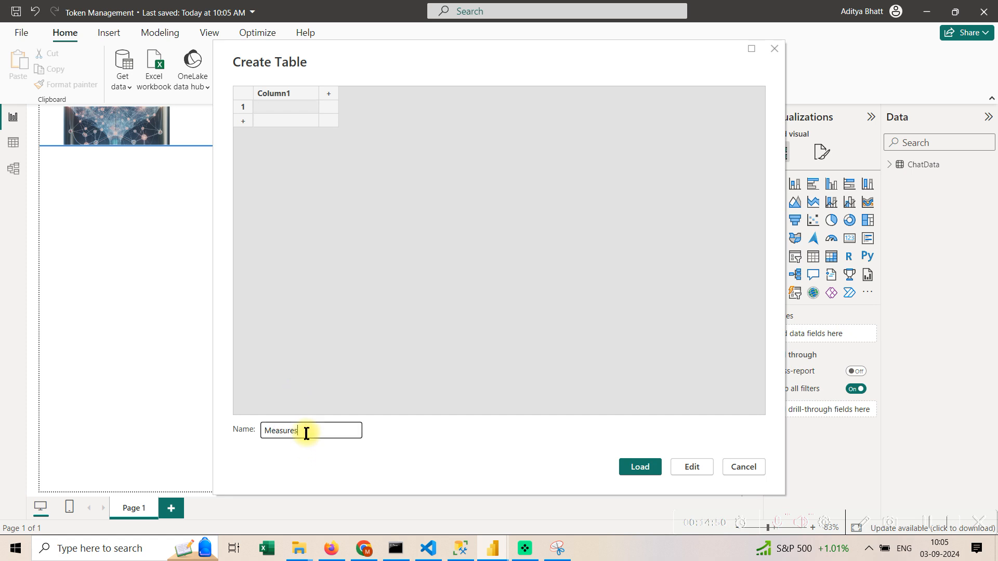
click(646, 474)
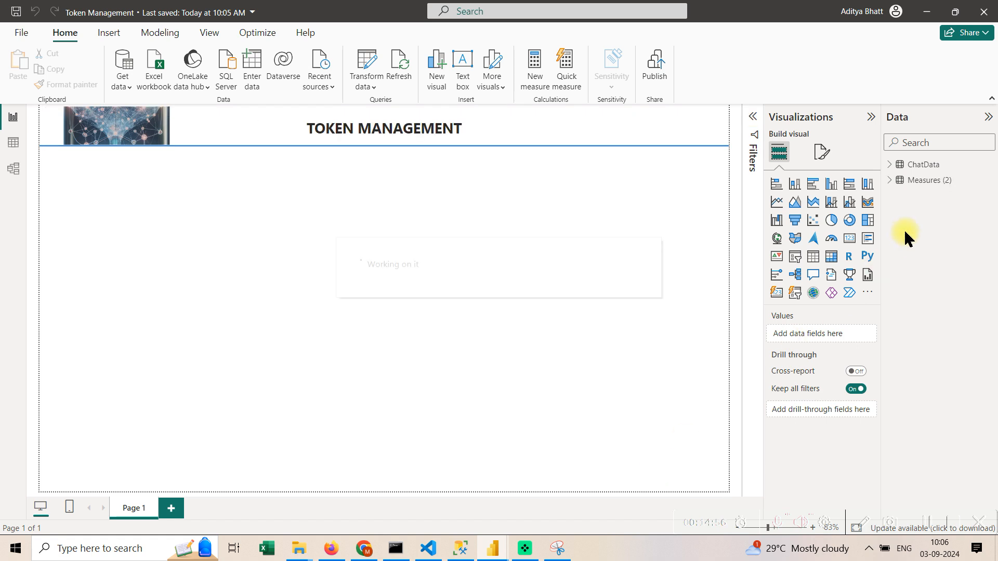
Try to rename the Measures (2) table to Measures.
right_click(921, 186)
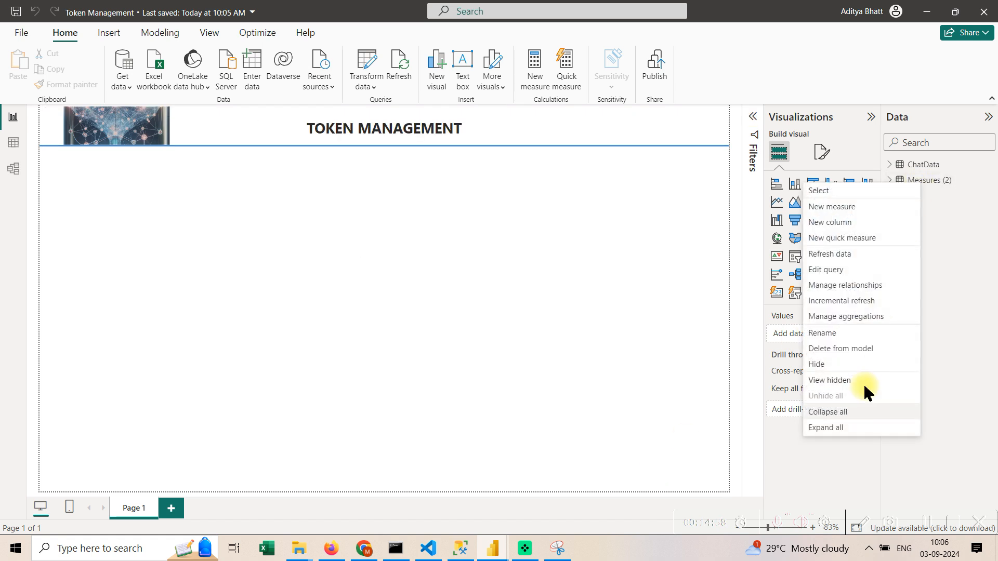
click(835, 329)
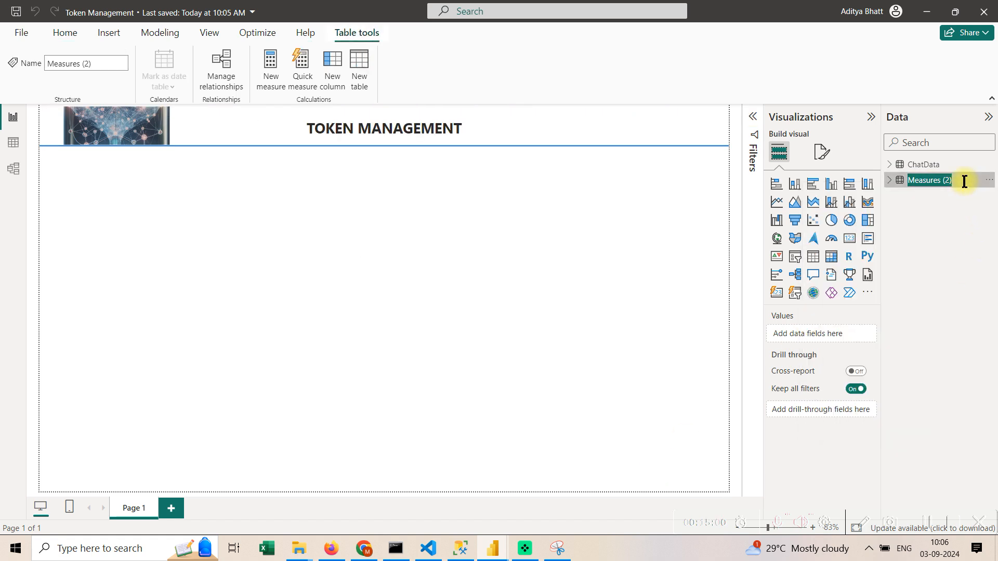
click(964, 181)
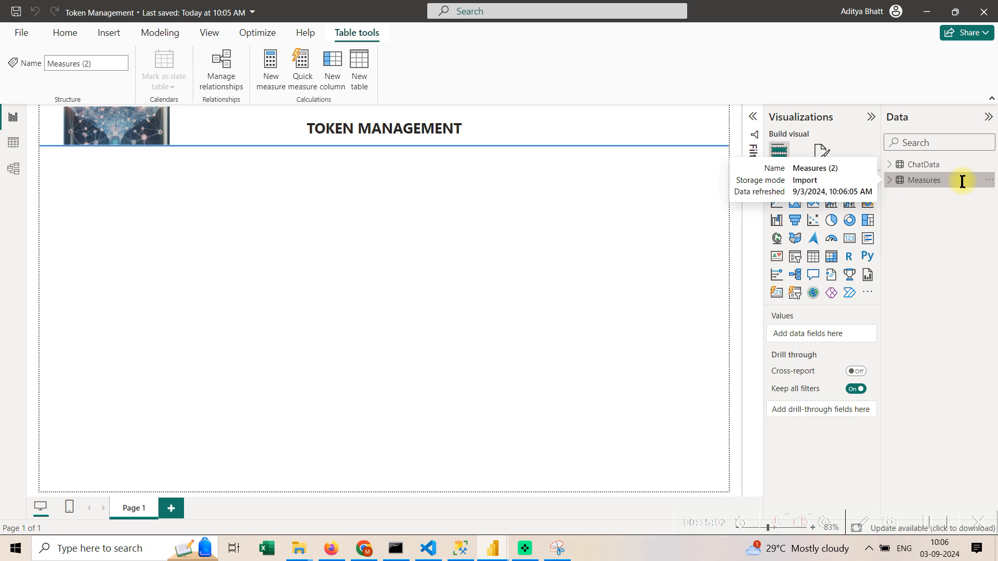
key(Return)
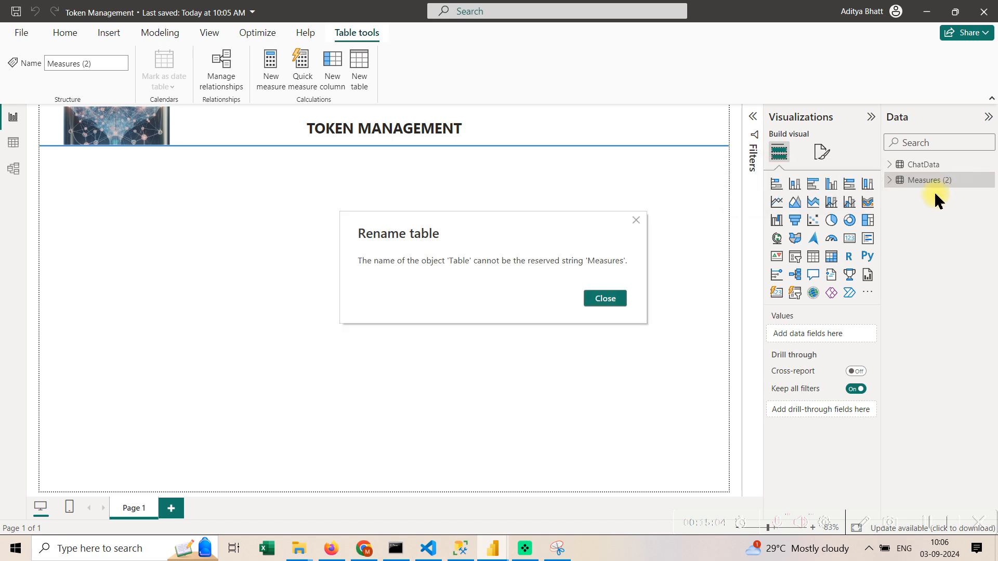
click(619, 298)
Rename the Measures (2) table to Key Measures.
right_click(941, 181)
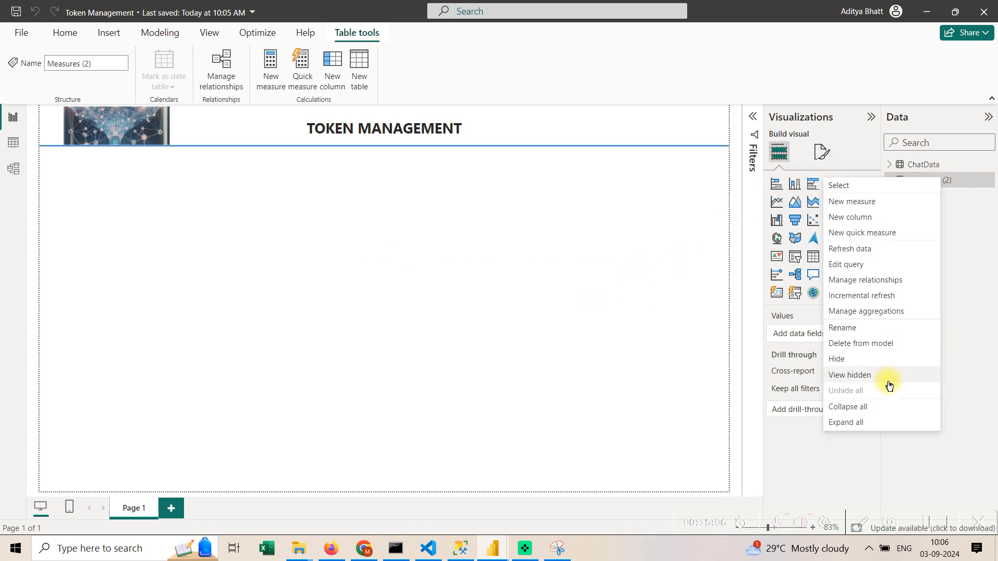
click(890, 327)
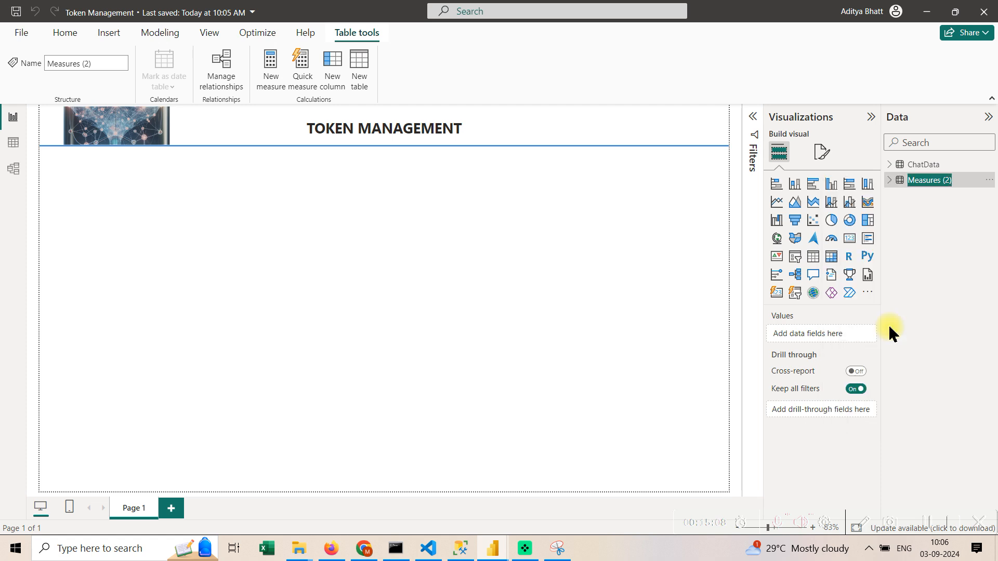
key(BackSpace)
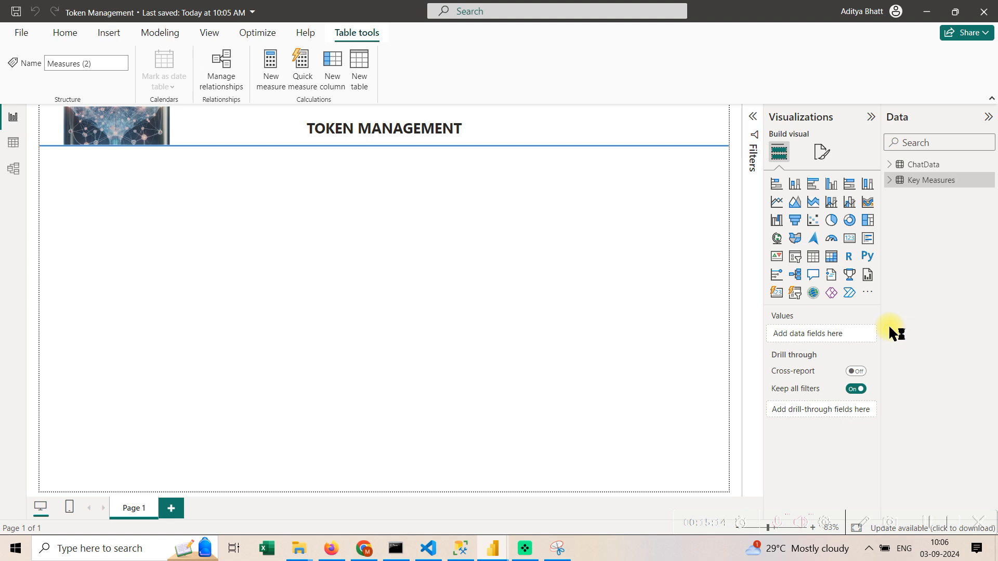
Start a new measure in the Key Measures table and name it Input Tokens.
click(889, 165)
click(569, 278)
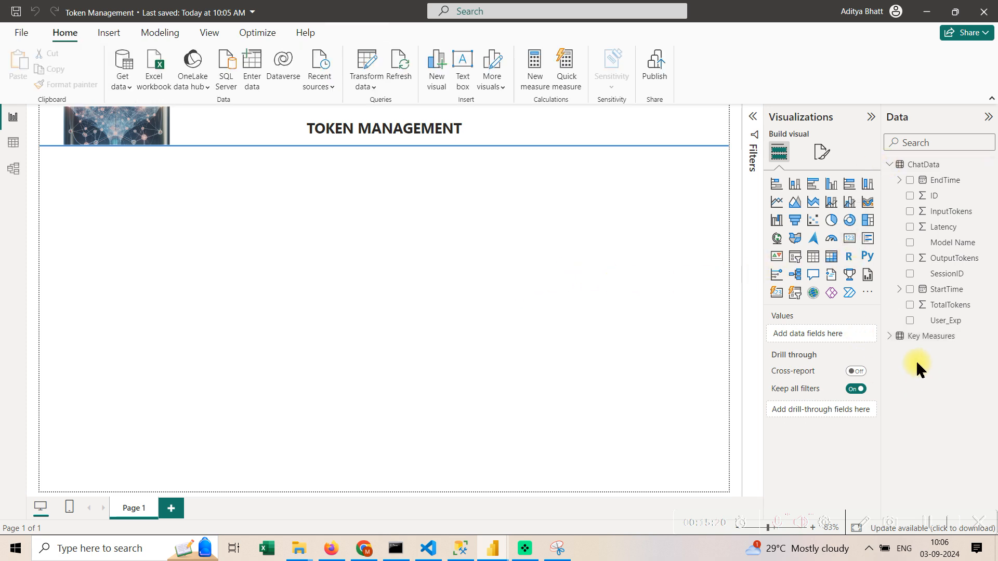
click(896, 345)
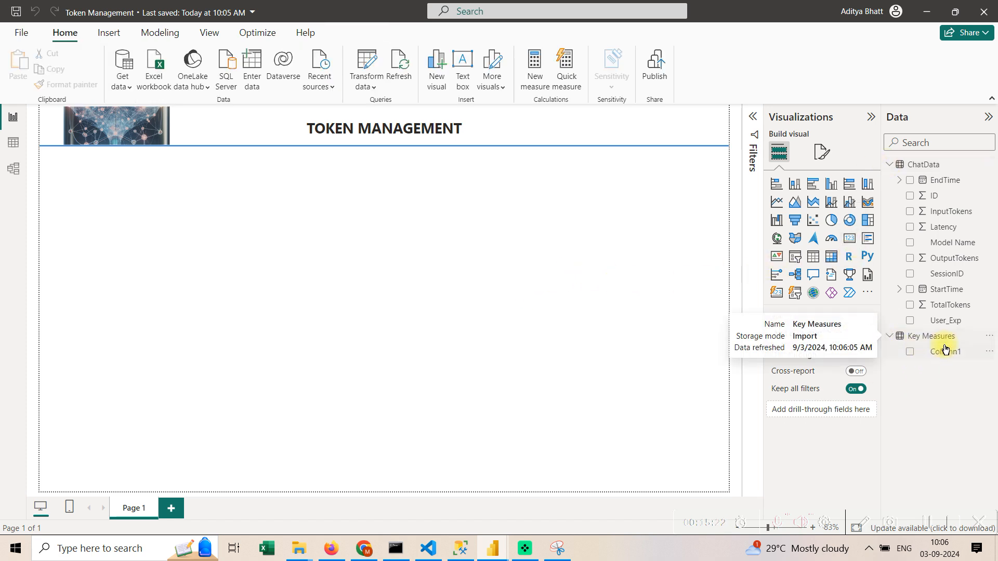
click(989, 336)
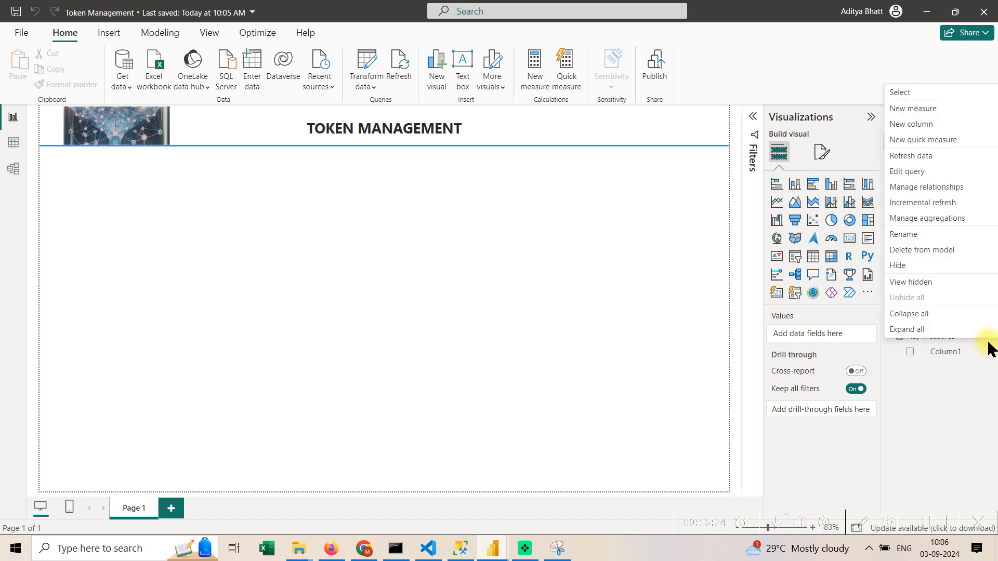
click(958, 109)
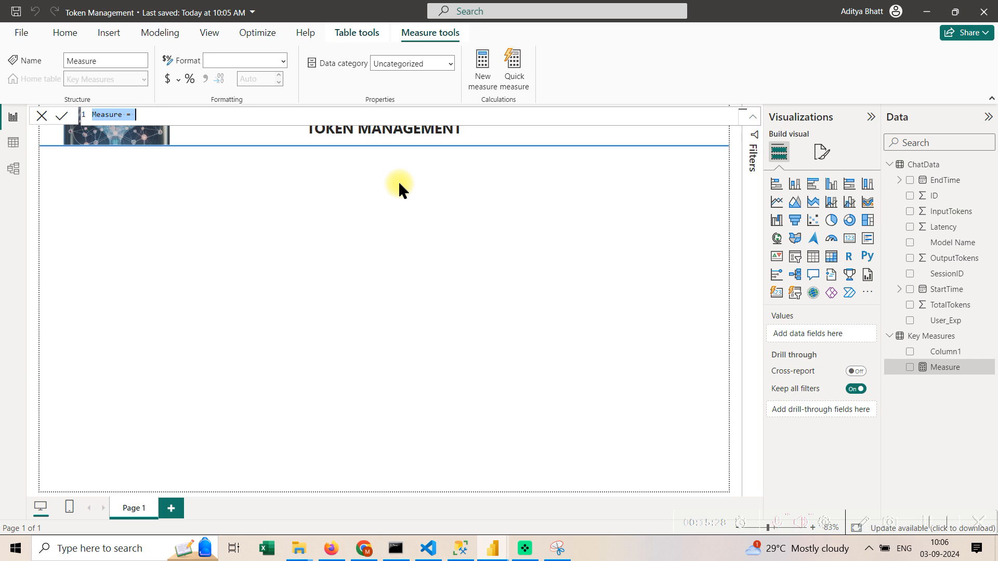
key(BackSpace)
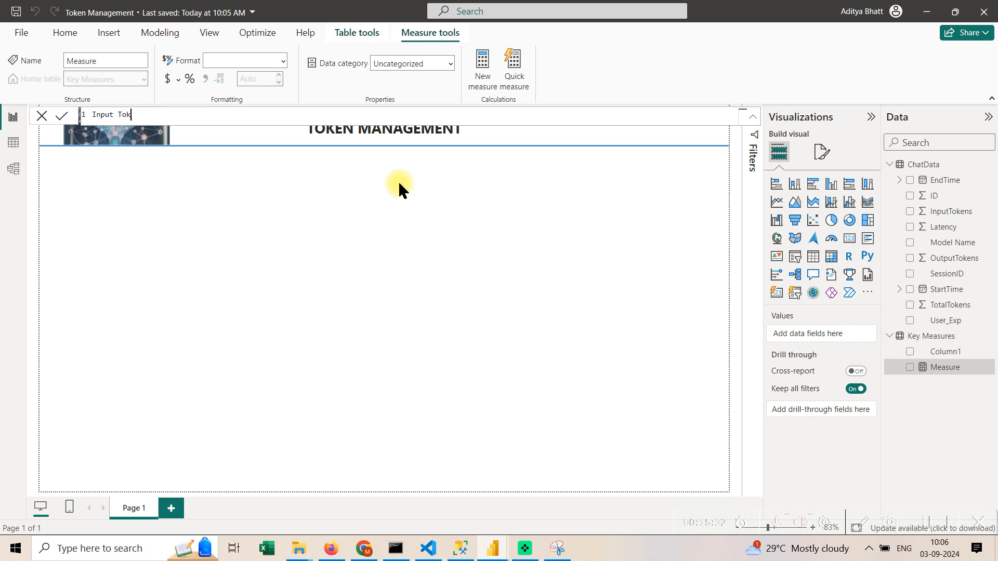
text(Input Tokens=)
key(shift+Return)
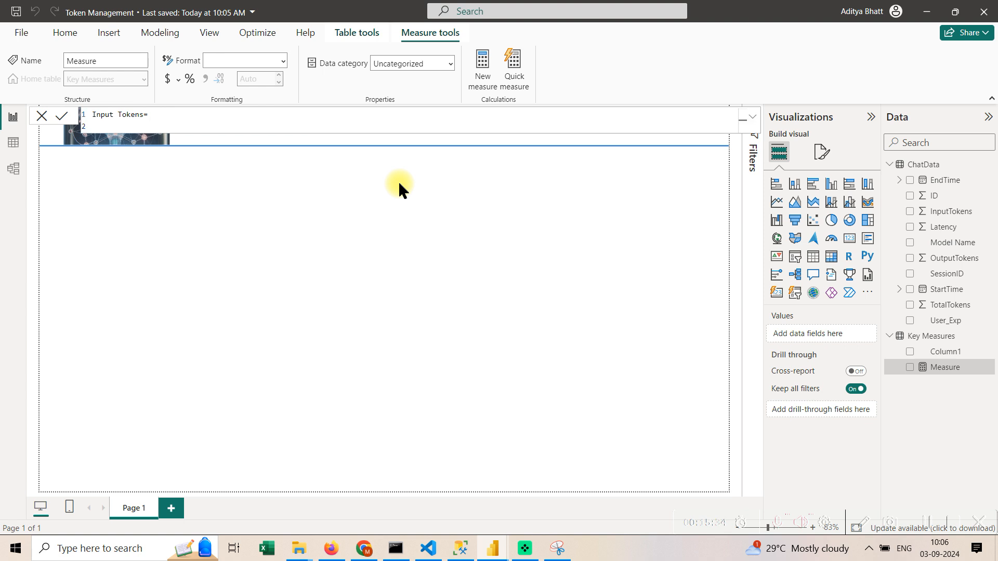
Begin the Input Tokens formula with a CALCULATE function, putting its opening bracket on a separate line.
text(CALCULATE()
key(Tab)
key(Left)
key(shift+Return)
key(Right)
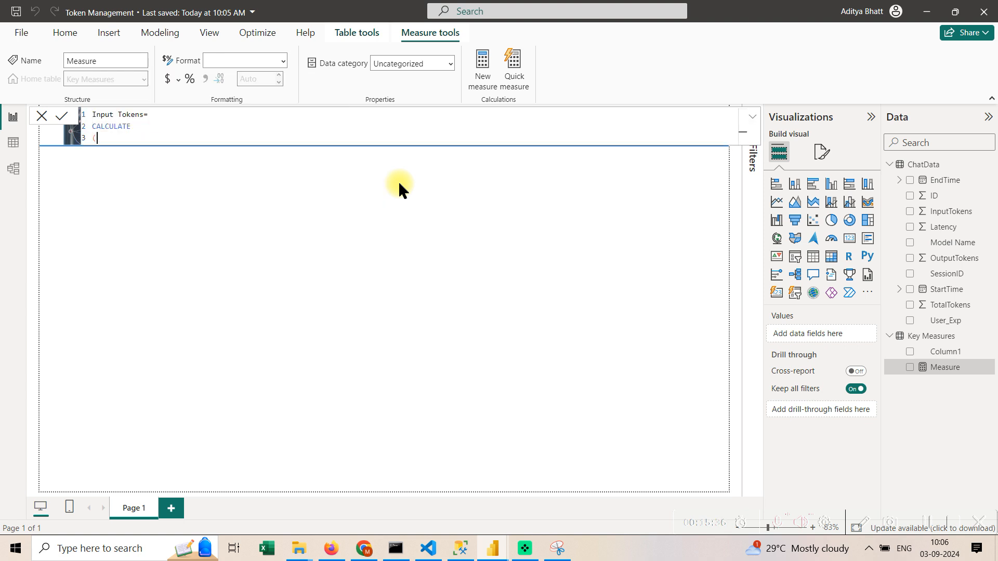
Enter SUM of ChatData[InputTokens] as the expression inside CALCULATE, spread over separate lines.
key(shift+Return)
text(SUM)
key(shift+Return)
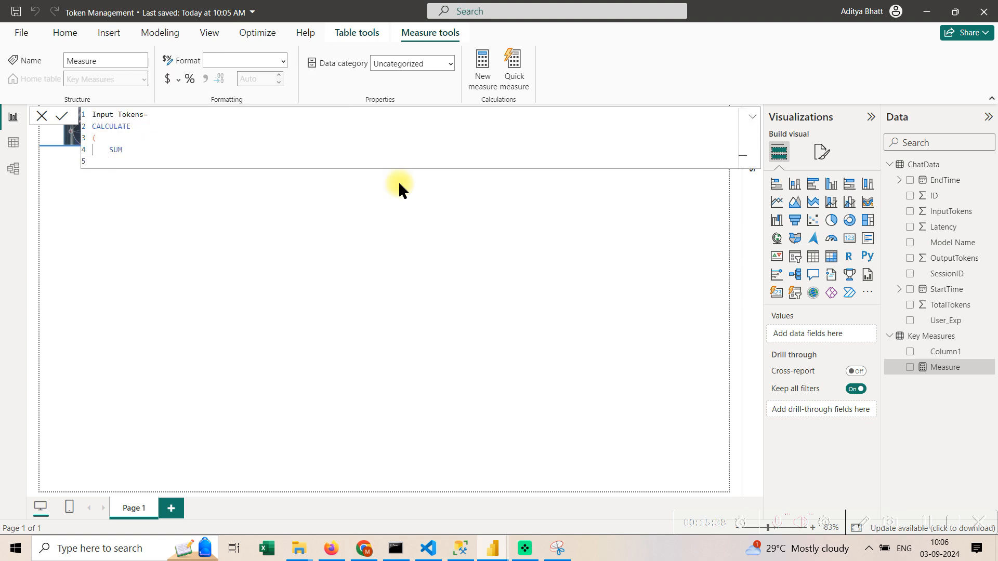
text(()
key(shift+Return)
text(INP)
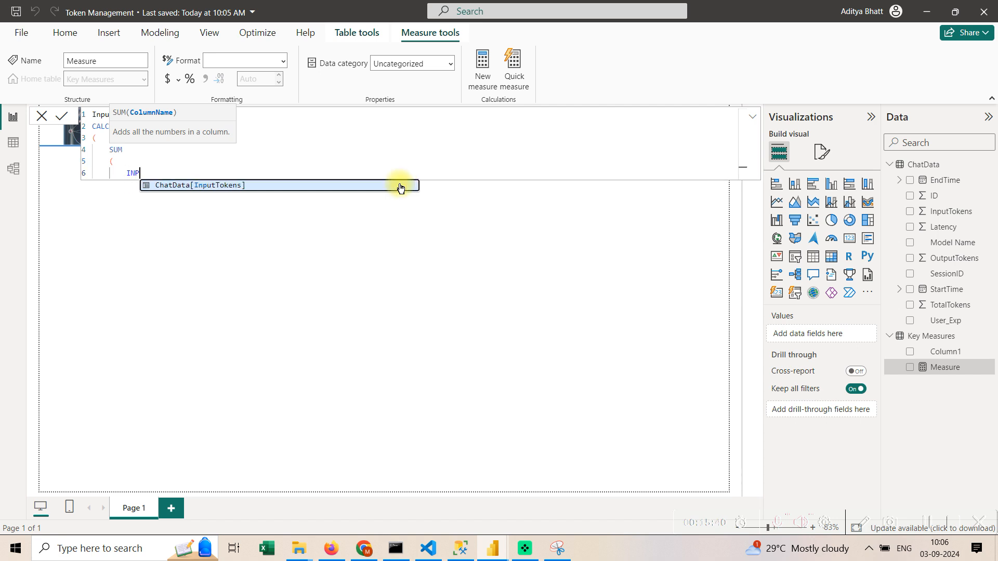
key(Tab)
key(shift+Return)
key(shift+Return)
text())
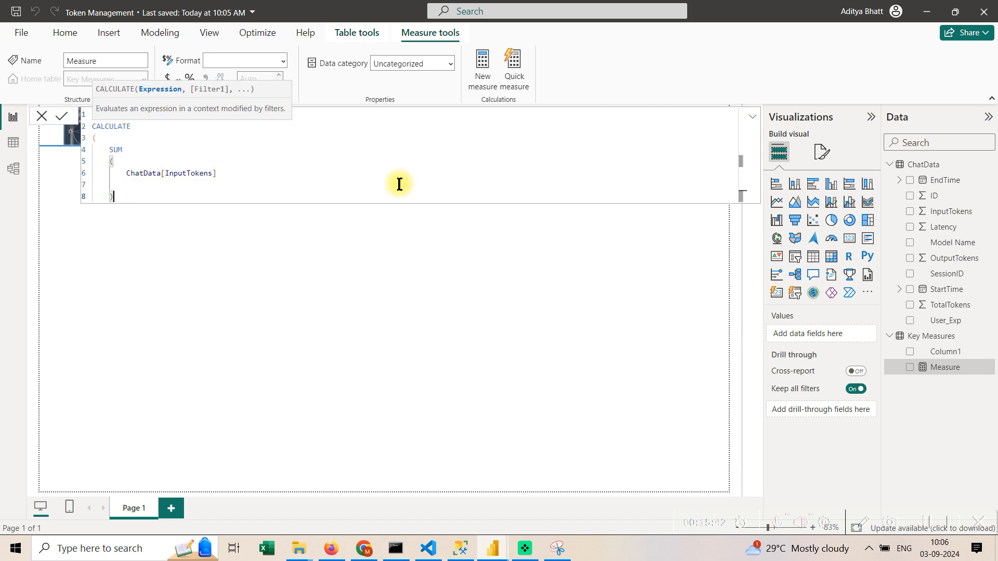
Close the CALCULATE function without a filter argument and commit the Input Tokens measure.
key(shift+Return)
text(,)
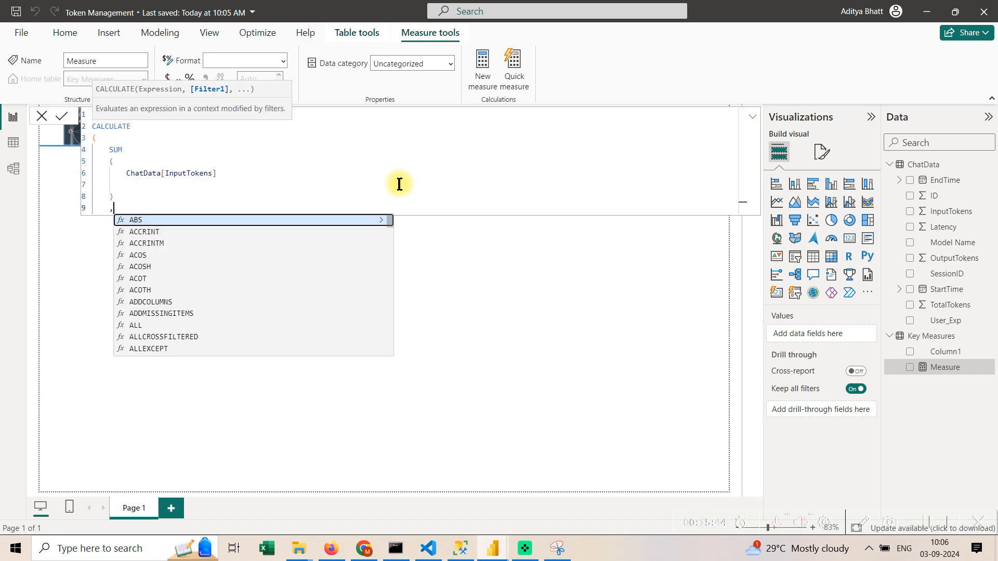
key(BackSpace)
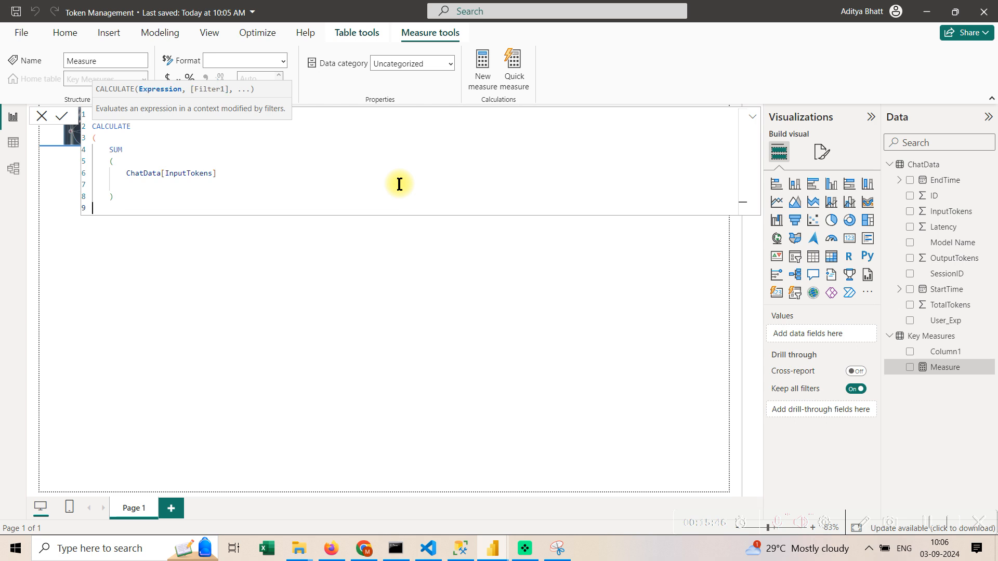
text())
click(150, 135)
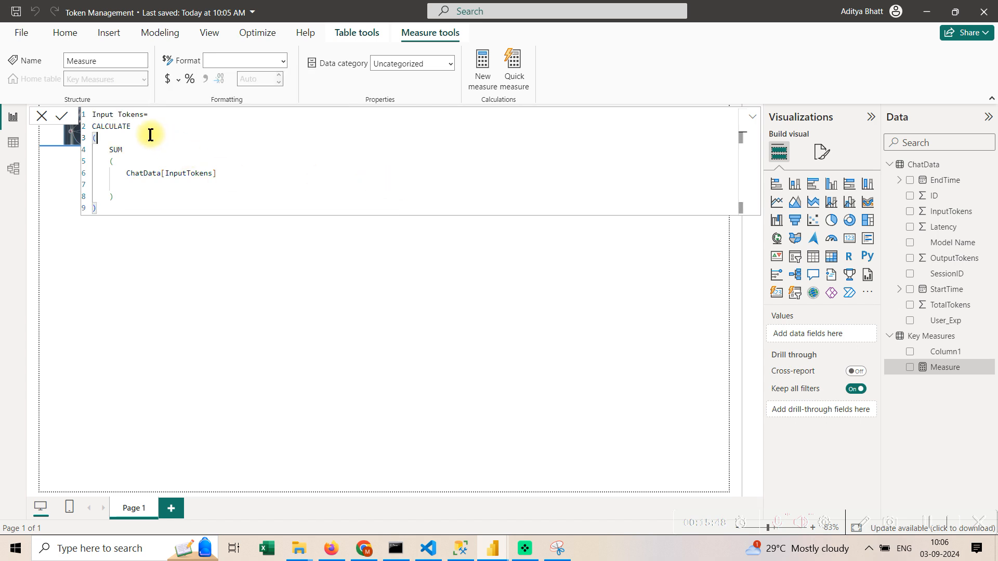
drag(150, 135, 72, 129)
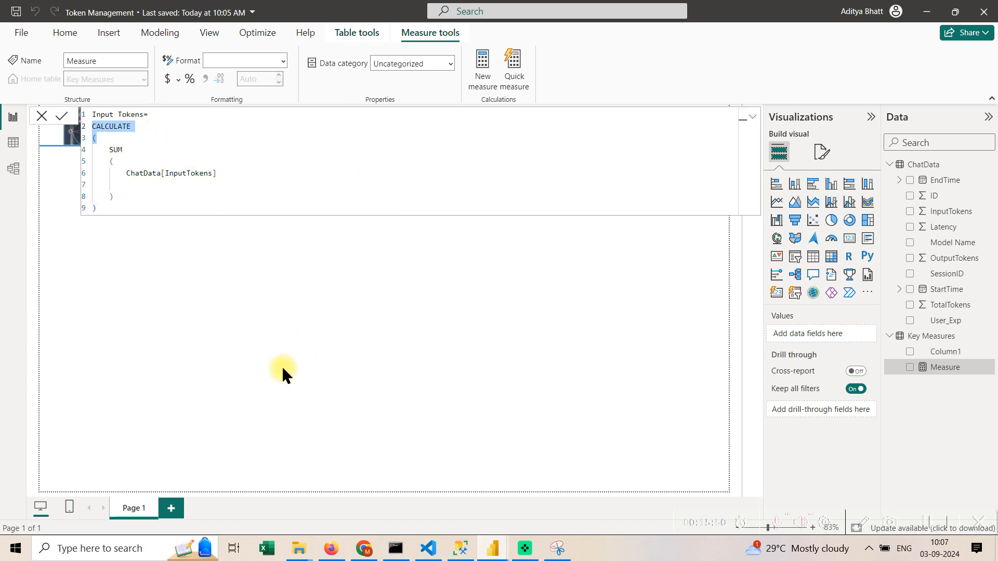
click(61, 121)
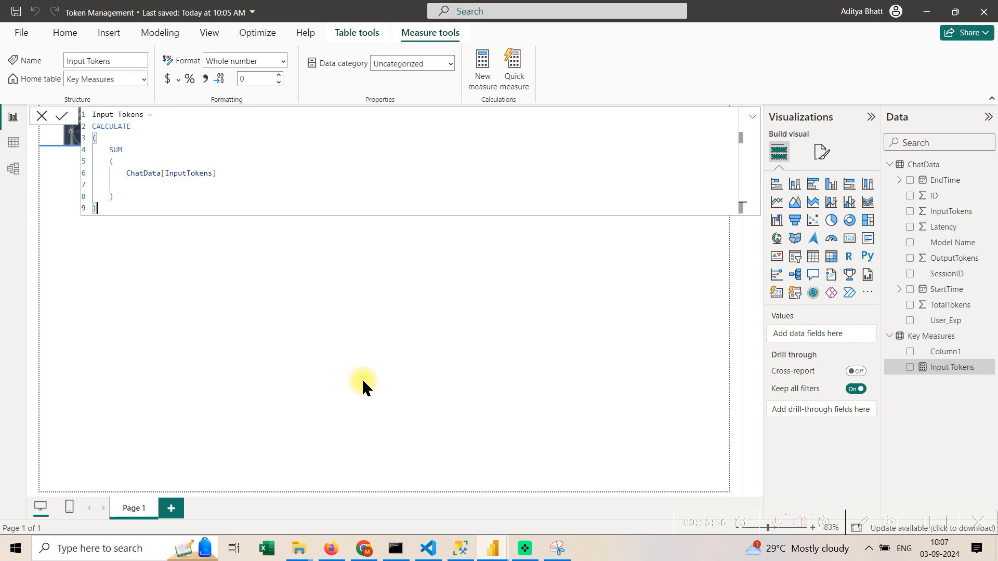
click(363, 388)
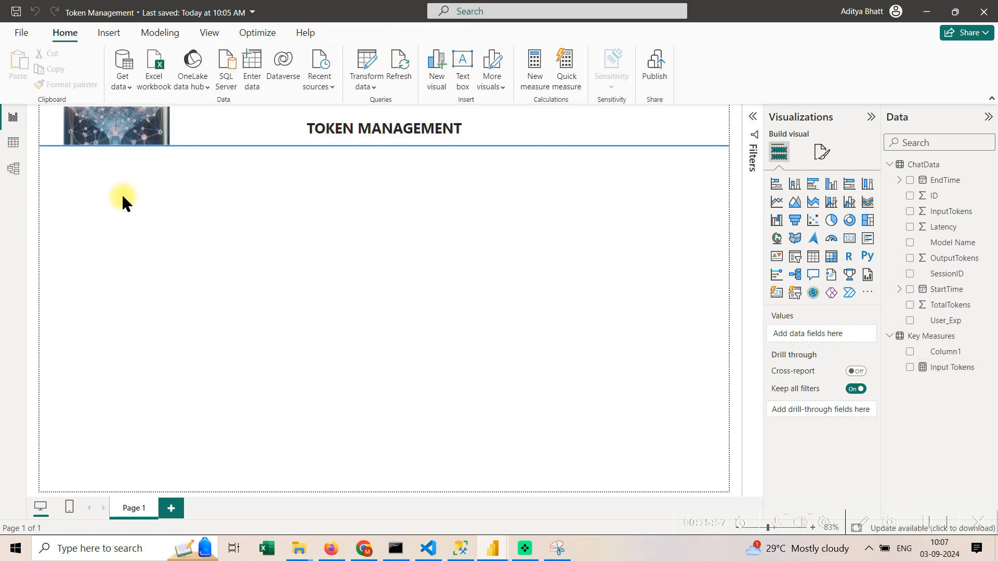
Add a card visual showing the Input Tokens measure, and shrink and place it just below the header line under the logo.
click(846, 242)
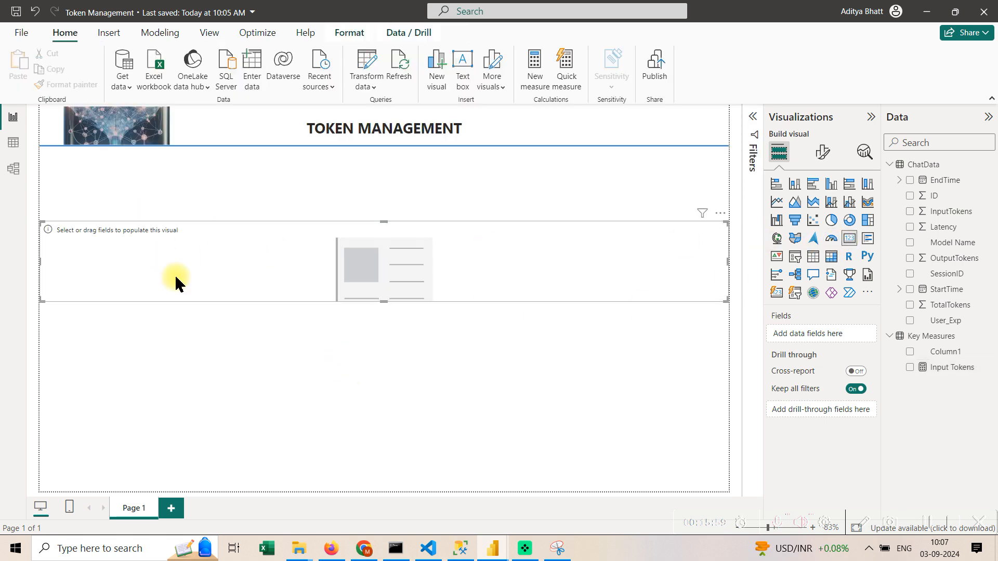
click(910, 369)
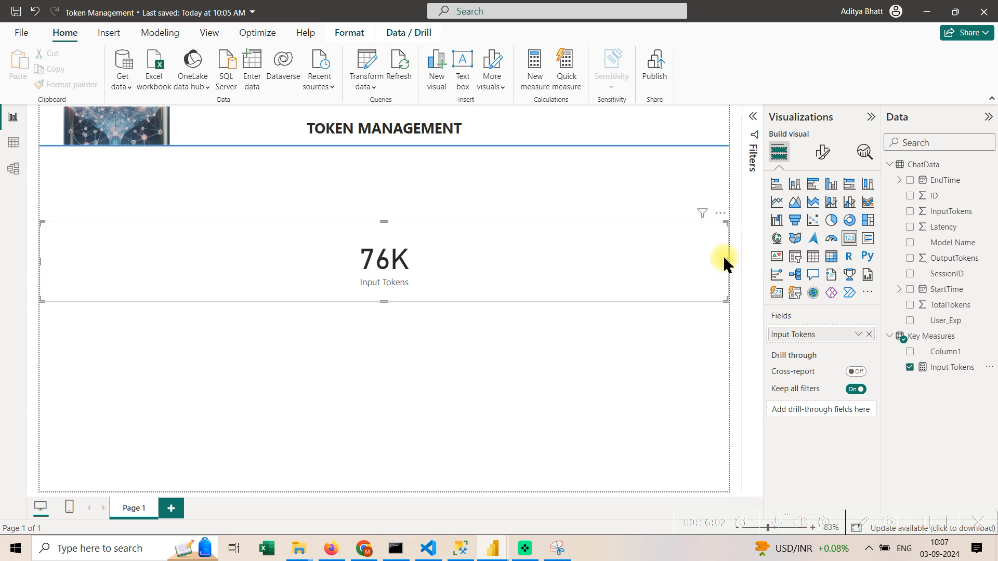
drag(727, 258, 216, 232)
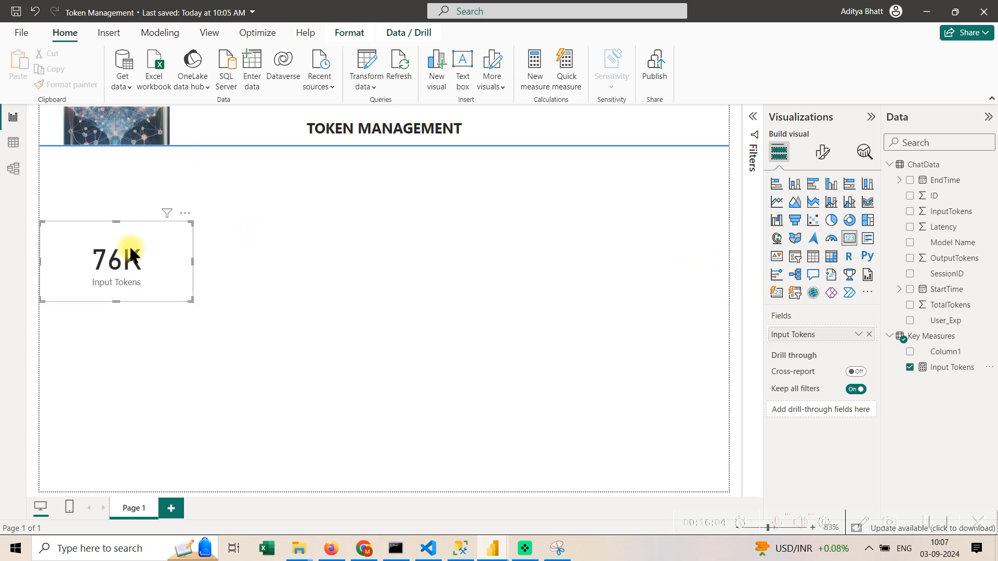
drag(129, 260, 113, 190)
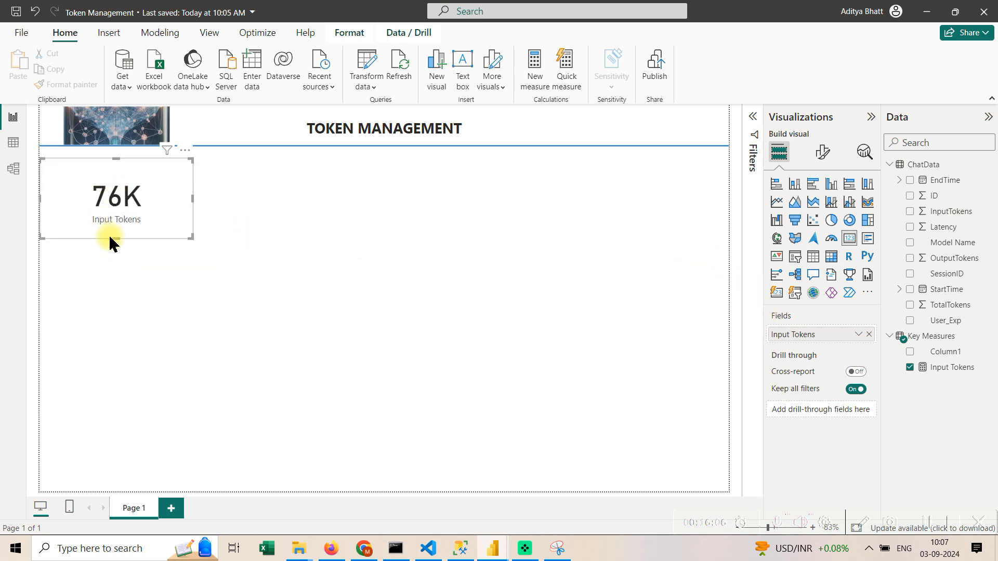
drag(112, 239, 135, 218)
drag(142, 176, 148, 177)
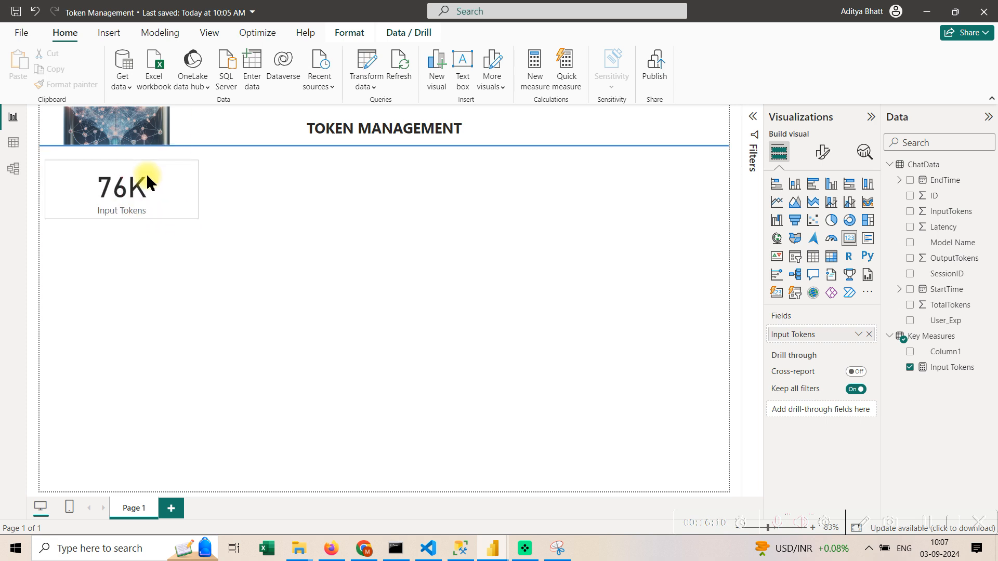
Turn off the Input Tokens card's category label and set its callout value font size to 20.
click(823, 152)
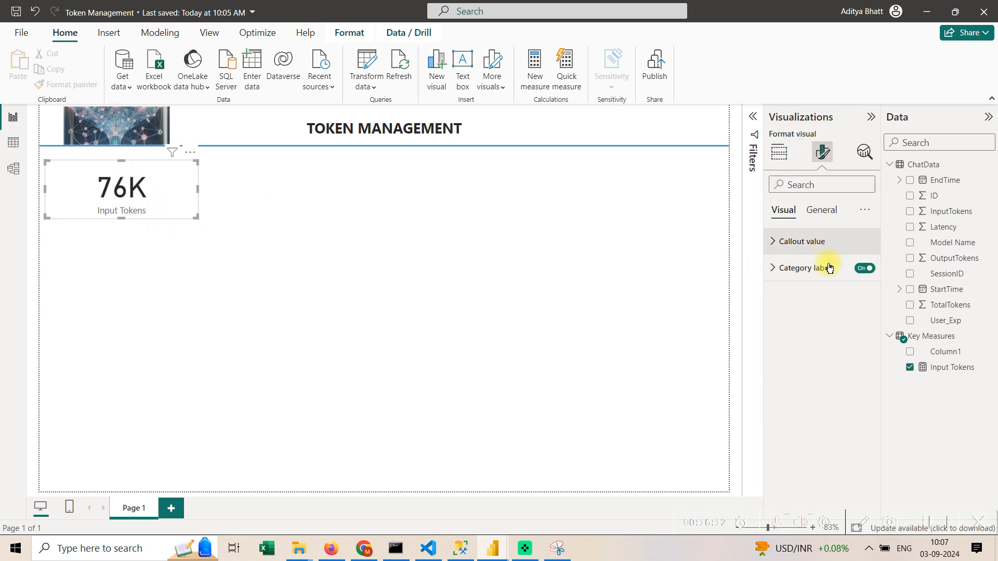
click(829, 268)
click(828, 243)
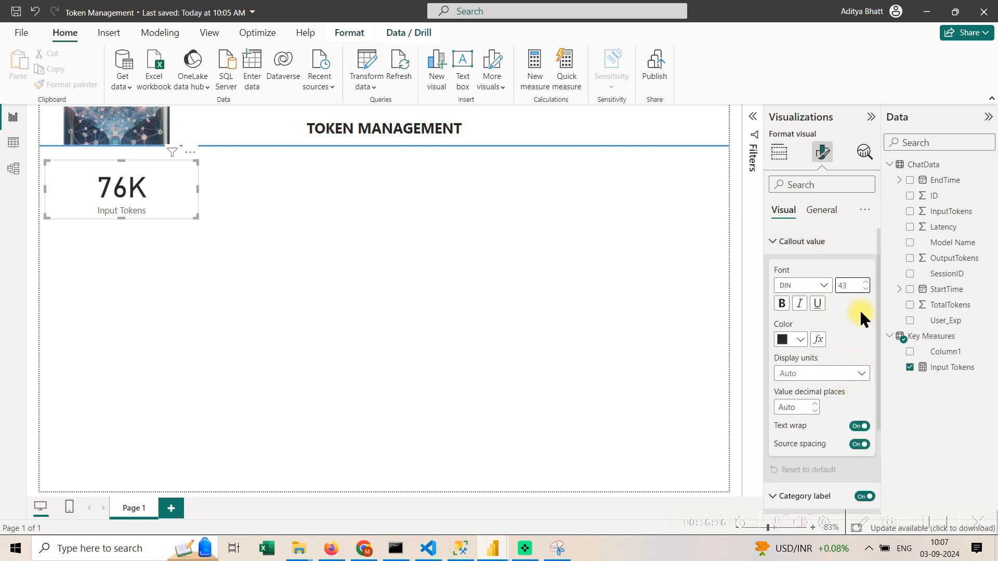
scroll(861, 317, down, 2)
click(863, 377)
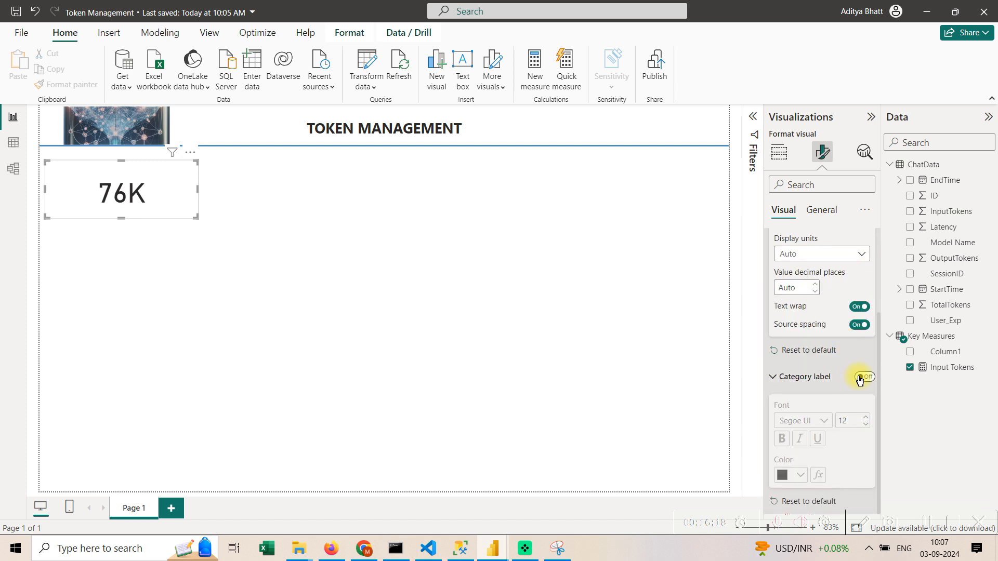
scroll(861, 304, up, 2)
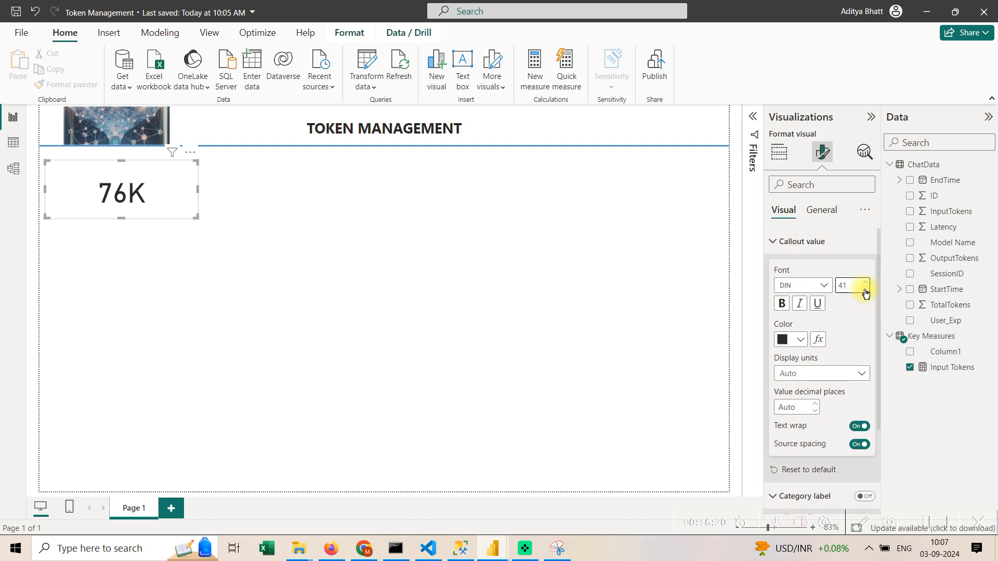
click(864, 290)
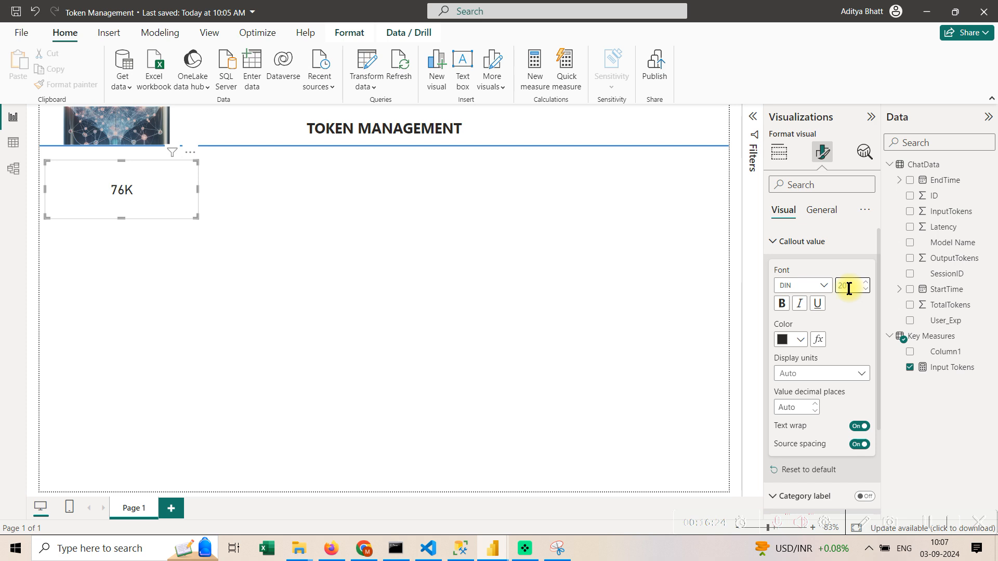
click(457, 307)
Shrink the Input Tokens card tightly around its value and position it under the header logo.
click(131, 215)
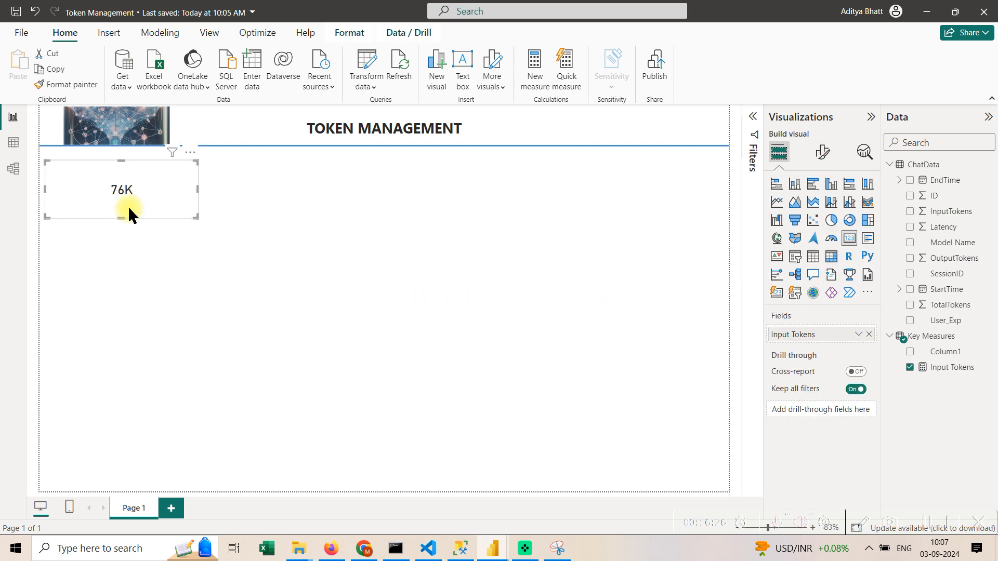
drag(125, 218, 115, 185)
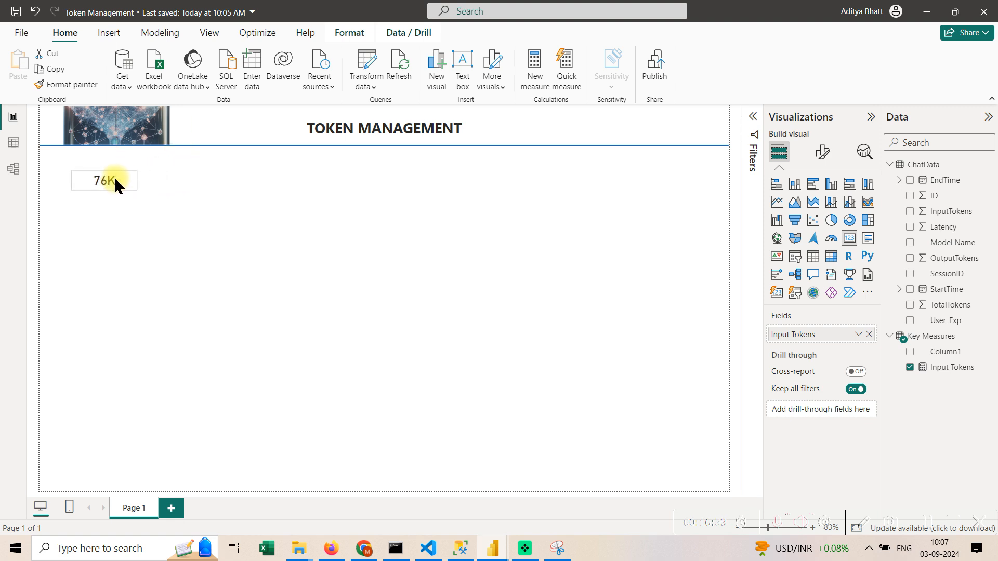
click(203, 194)
Insert a blank button and fit it as a small box between the header line and the Input Tokens card.
click(110, 32)
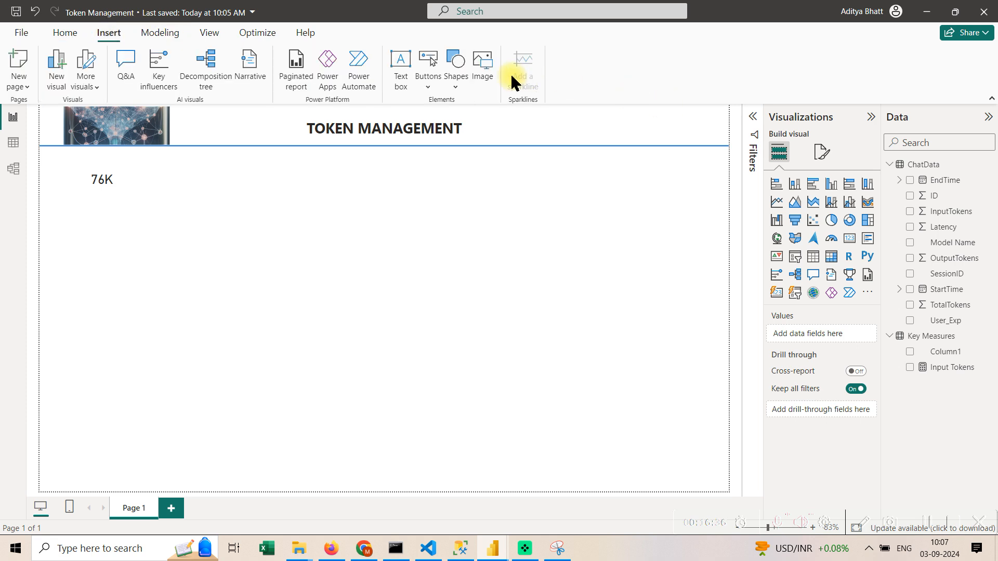
click(437, 73)
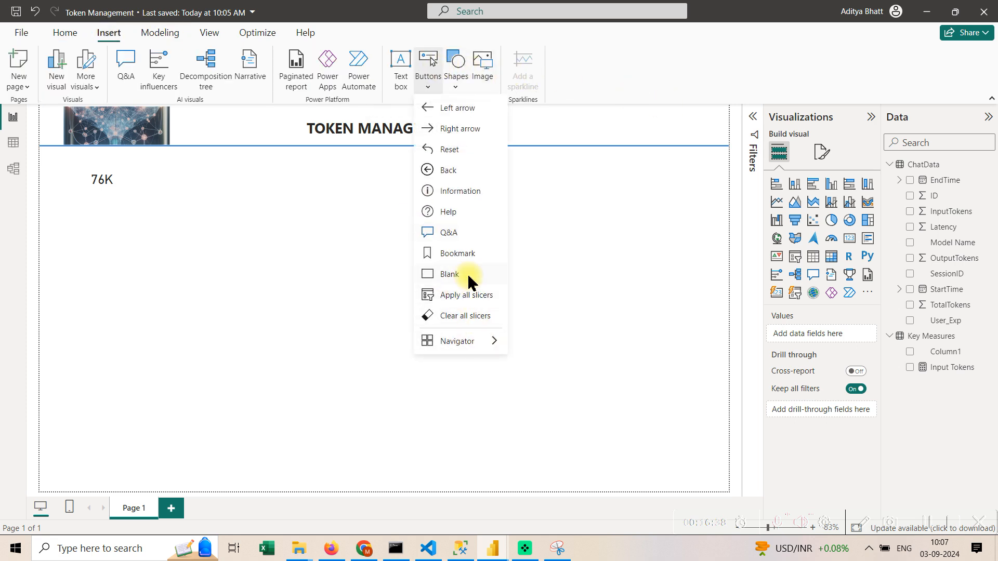
click(446, 273)
drag(89, 135, 123, 178)
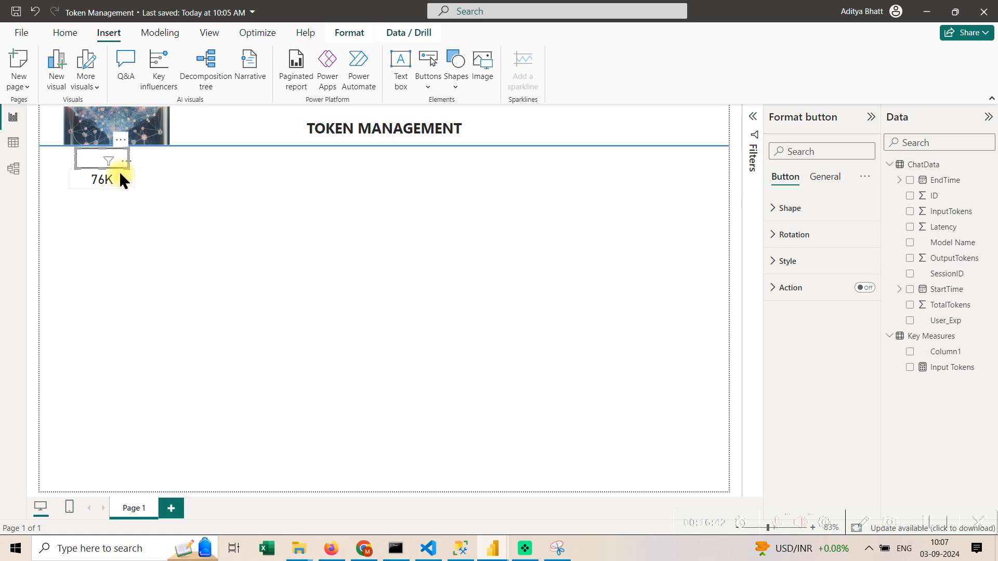
Look through the blank button's style, rotation, icon and action formatting options.
click(791, 288)
click(809, 261)
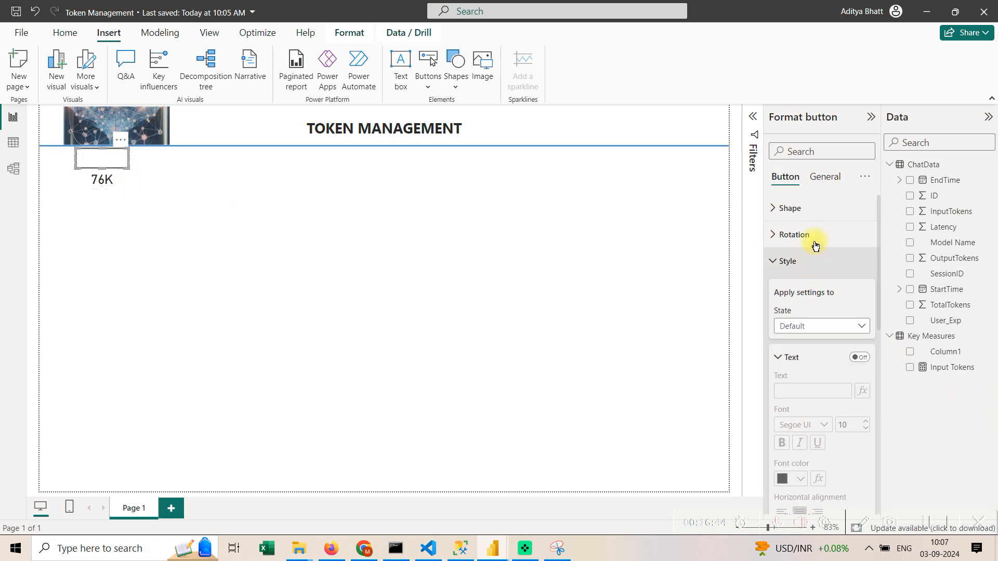
click(843, 333)
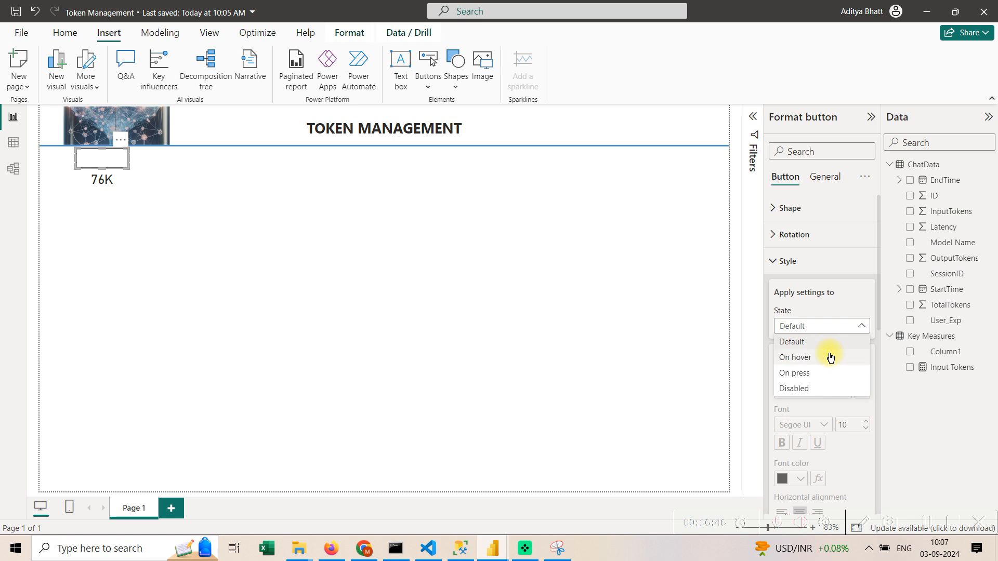
key(Escape)
click(796, 242)
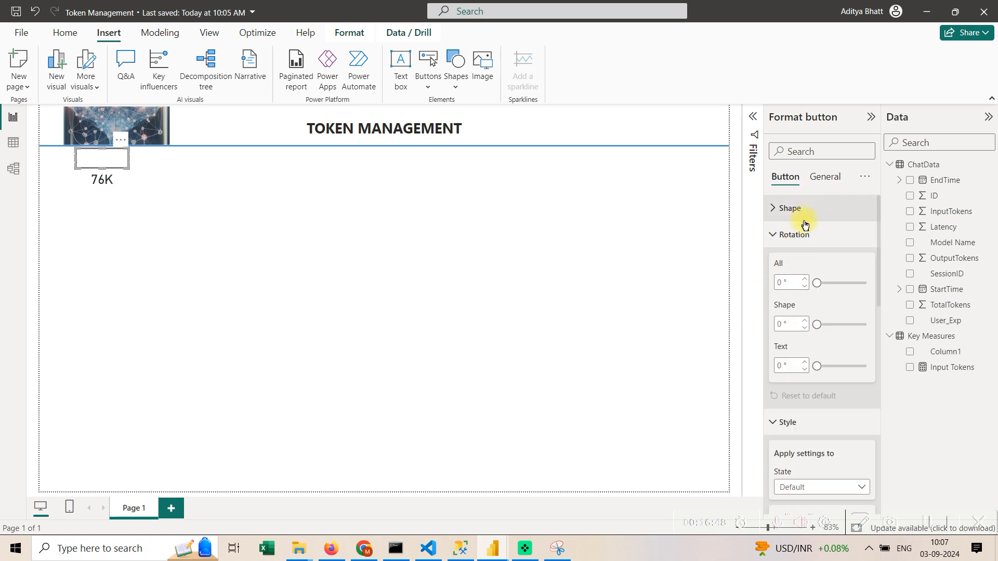
scroll(846, 327, down, 5)
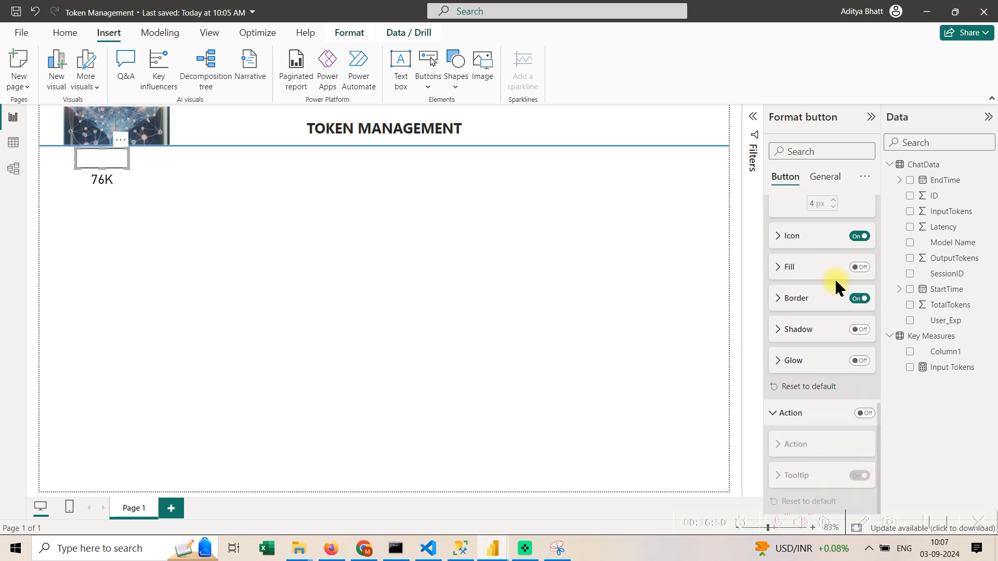
click(814, 237)
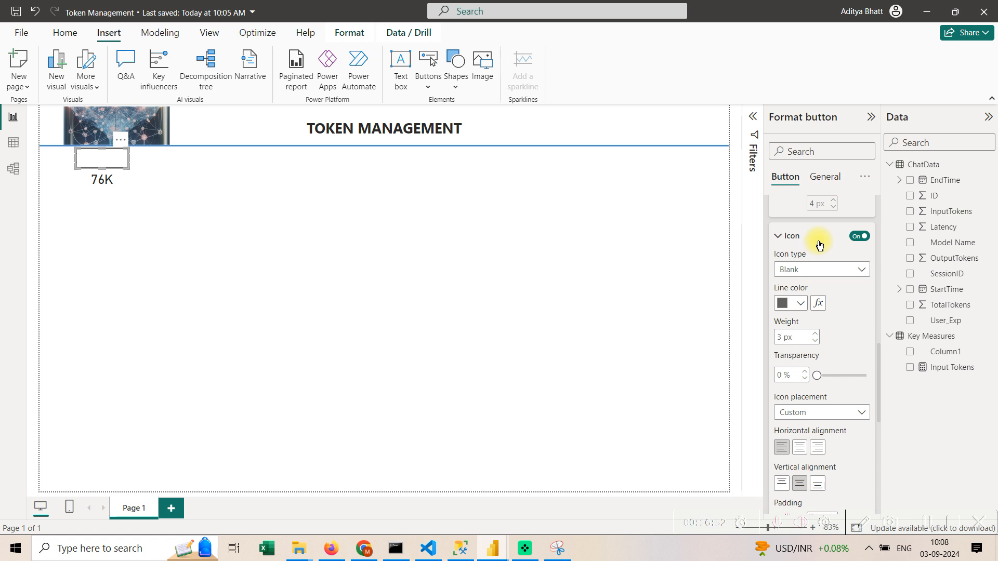
click(820, 244)
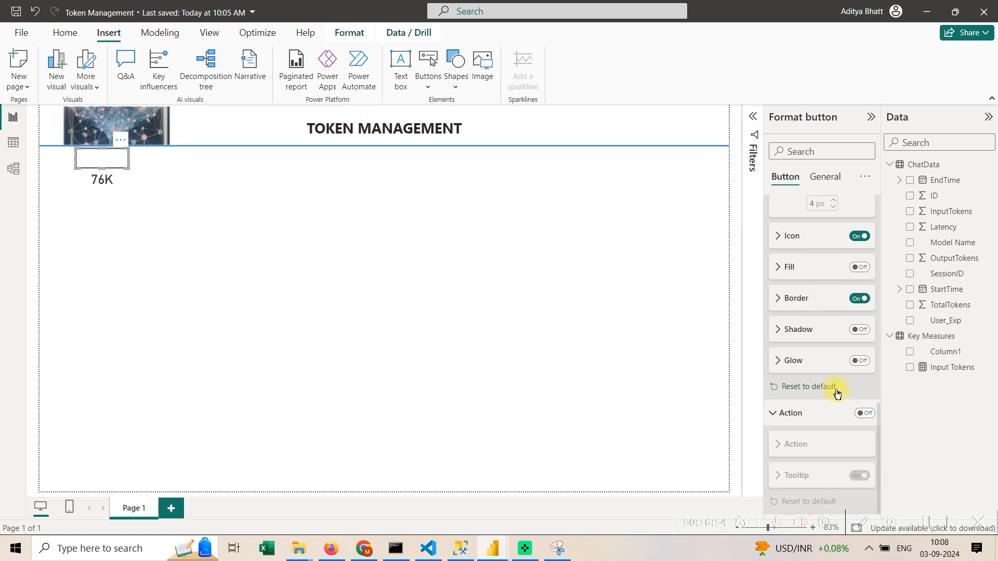
scroll(837, 394, up, 5)
scroll(836, 430, down, 5)
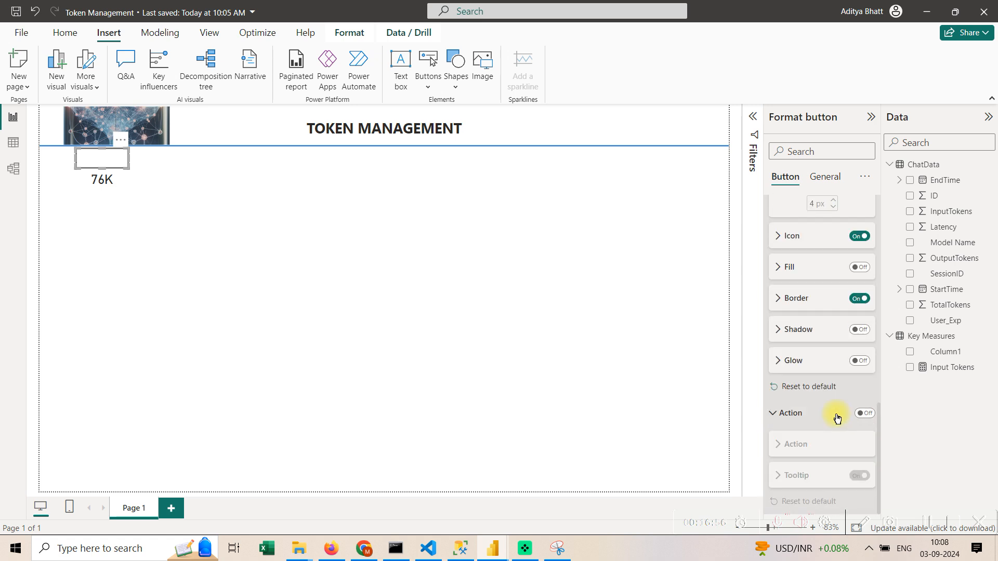
scroll(837, 419, up, 3)
scroll(837, 419, up, 5)
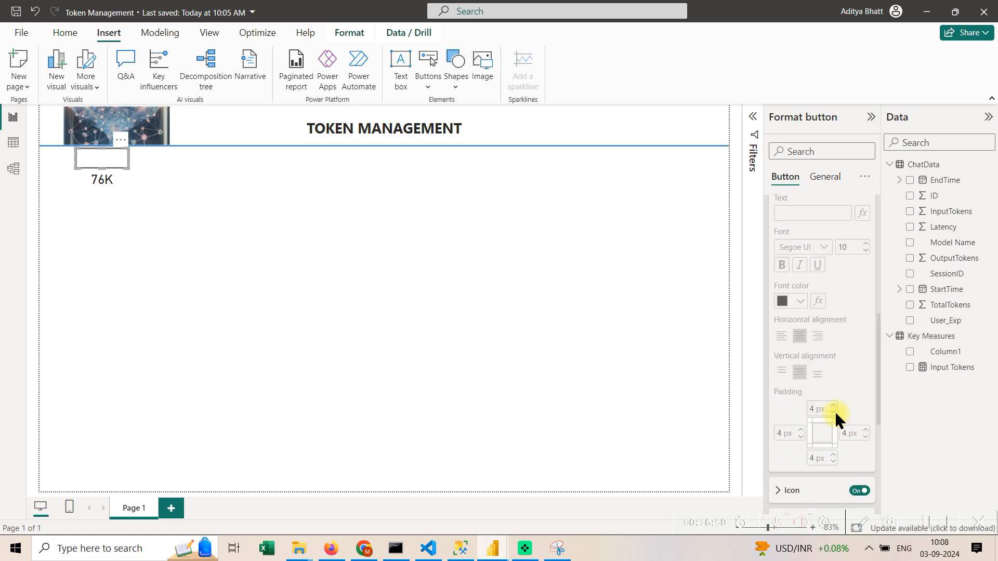
Turn on the blank button's text, enter Input Tokens as the label and make it bold.
click(860, 445)
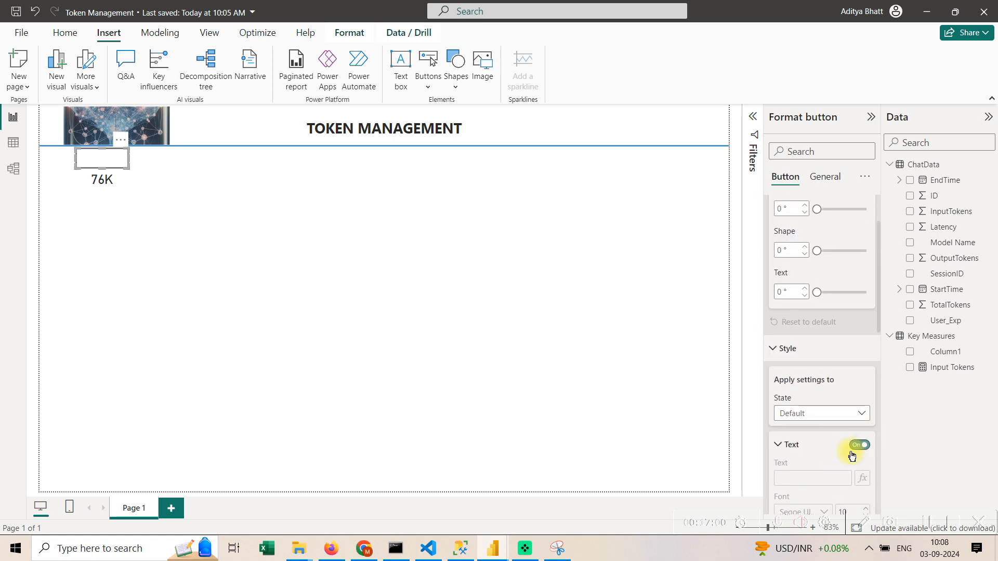
click(800, 477)
scroll(814, 462, down, 3)
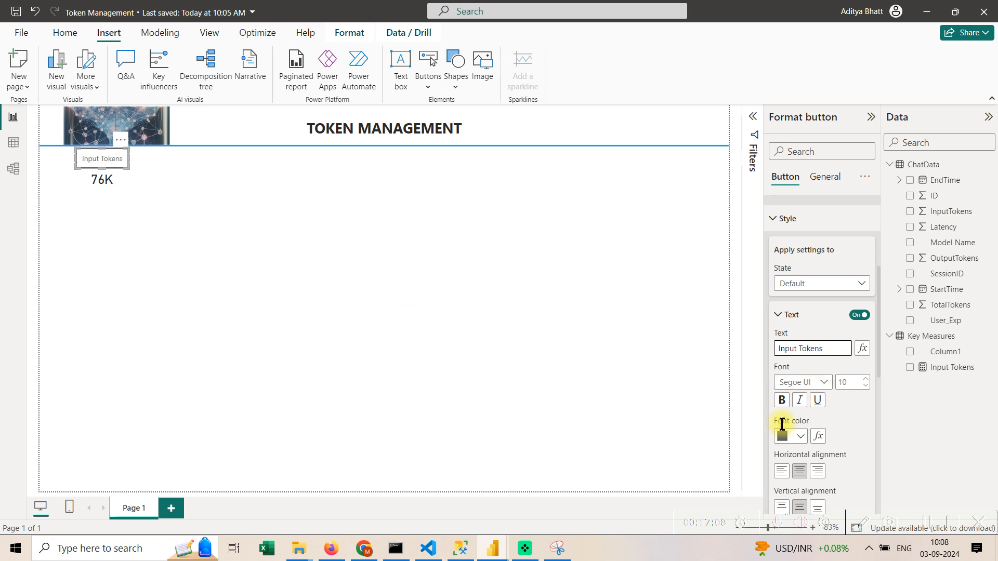
click(784, 404)
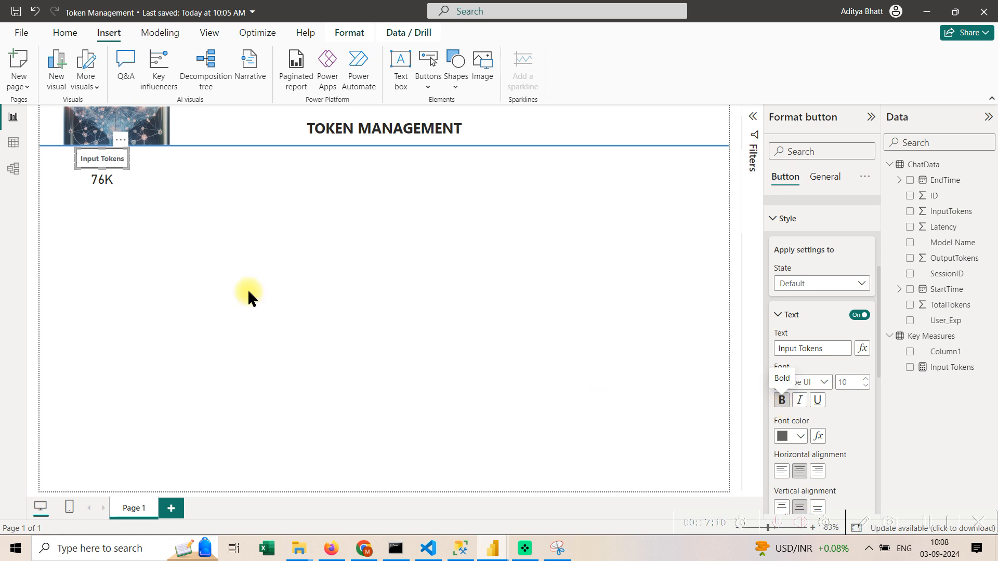
click(232, 283)
Turn off the border of the Input Tokens label button and save the report.
click(125, 156)
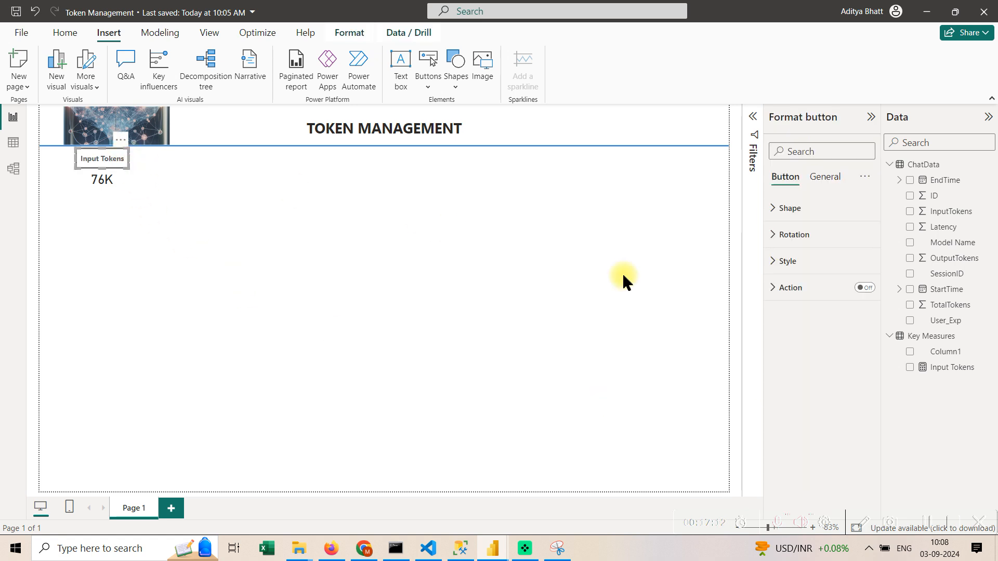
click(840, 260)
scroll(847, 332, down, 5)
click(859, 386)
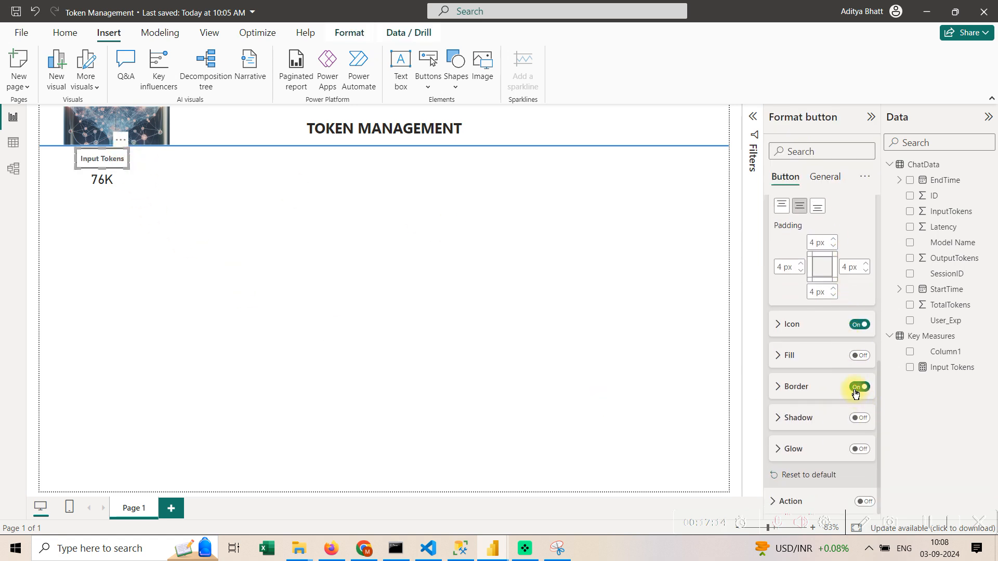
click(239, 316)
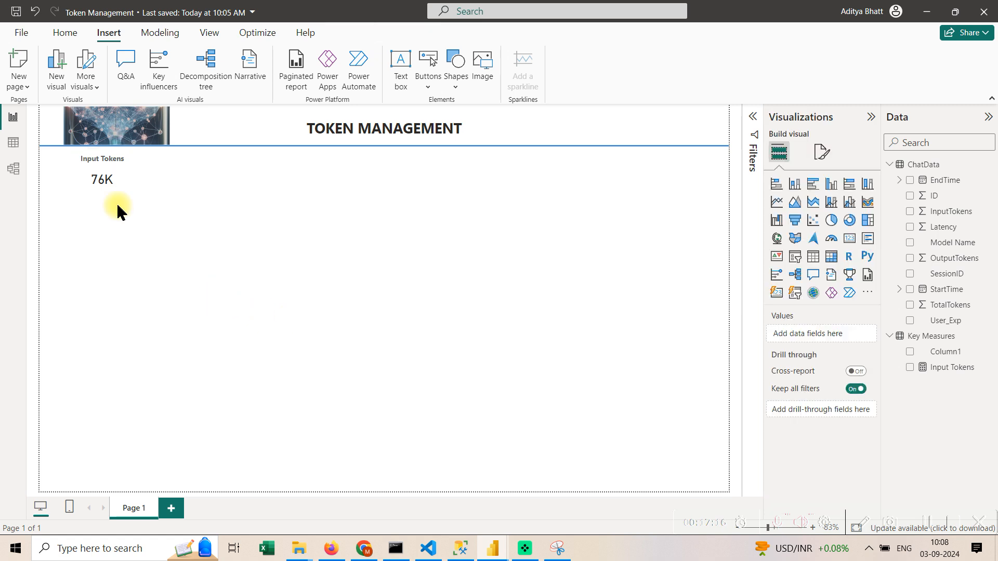
click(100, 162)
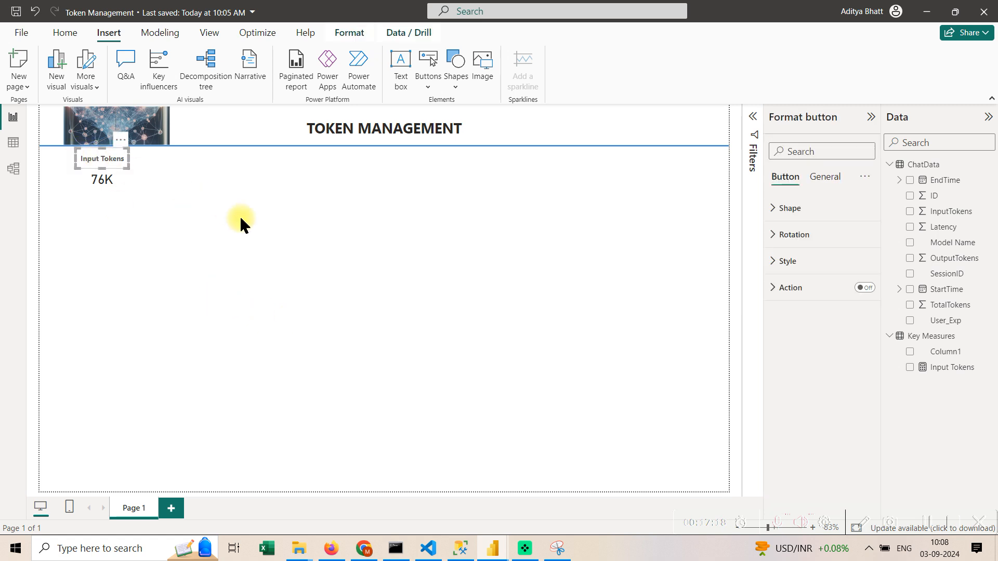
click(218, 217)
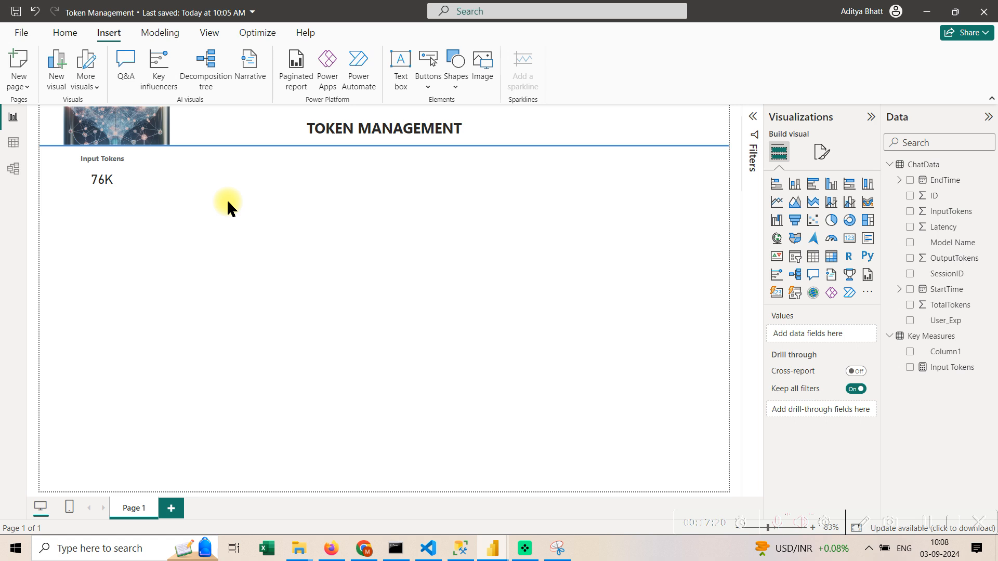
key(ctrl+s)
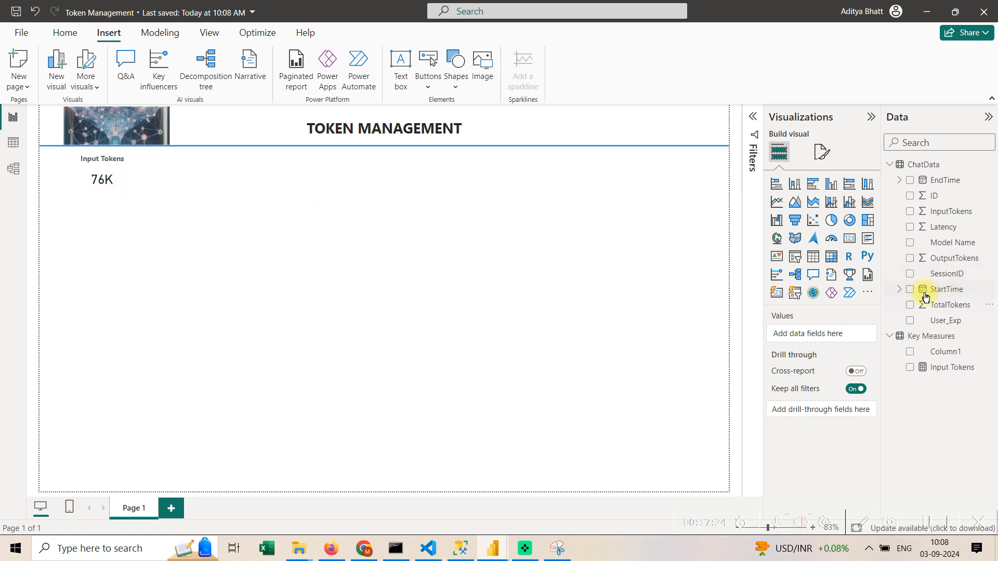
Add a slicer to the page, widen it across most of the canvas and assign the StartTime field.
click(794, 257)
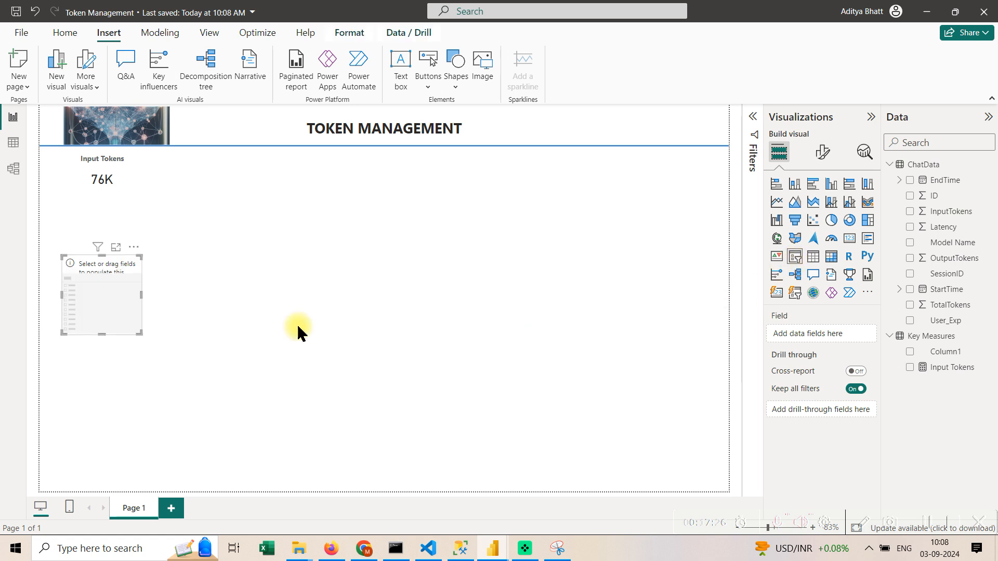
drag(142, 294, 533, 295)
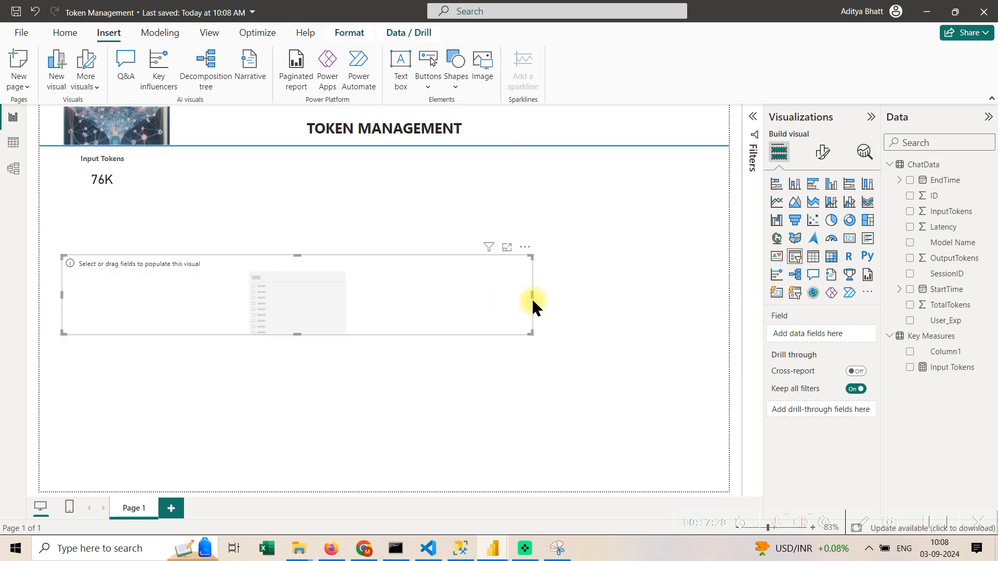
click(911, 291)
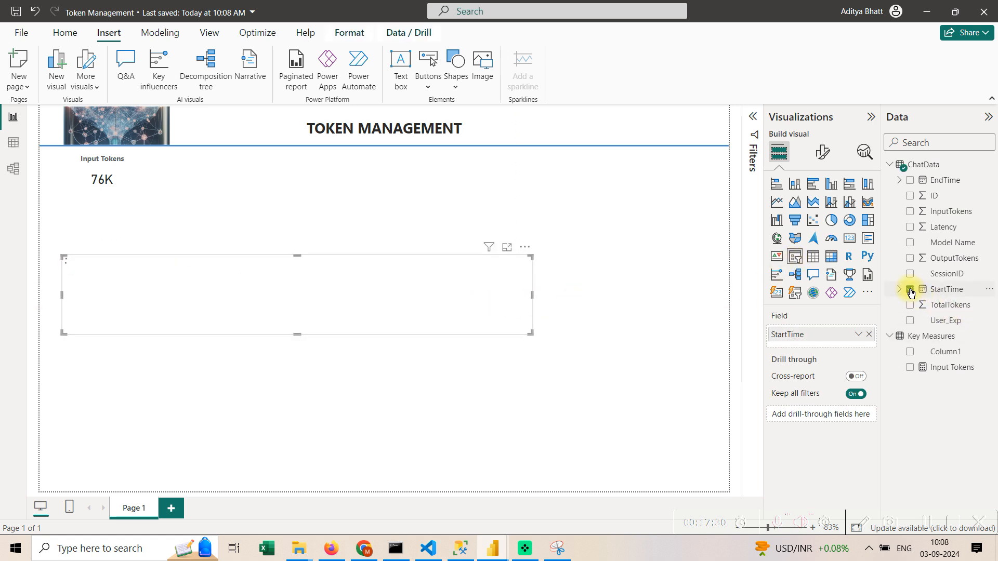
Flatten the StartTime slicer, place it at the right end of the header and narrow it beside the TOKEN MANAGEMENT title.
drag(297, 333, 668, 127)
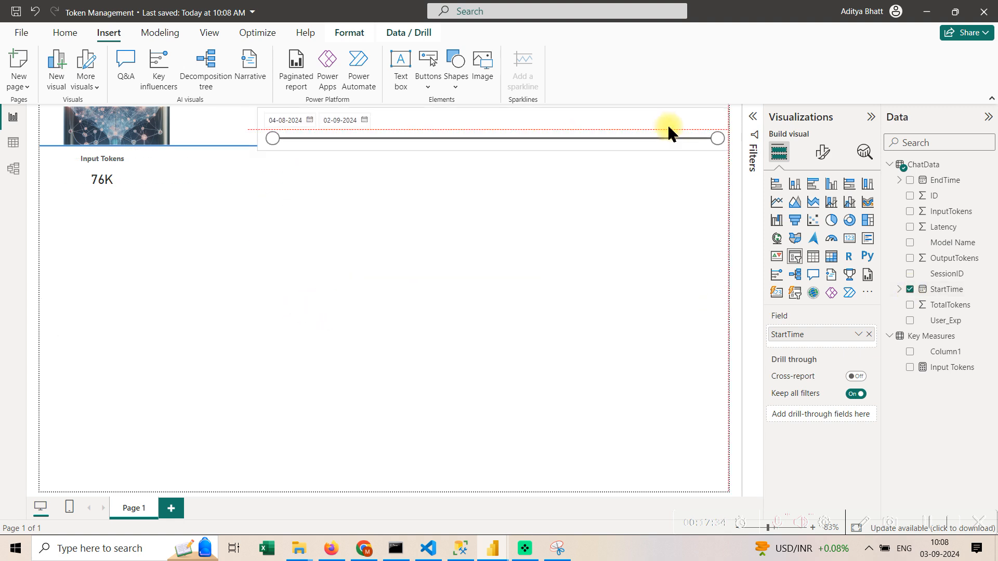
drag(257, 142, 556, 134)
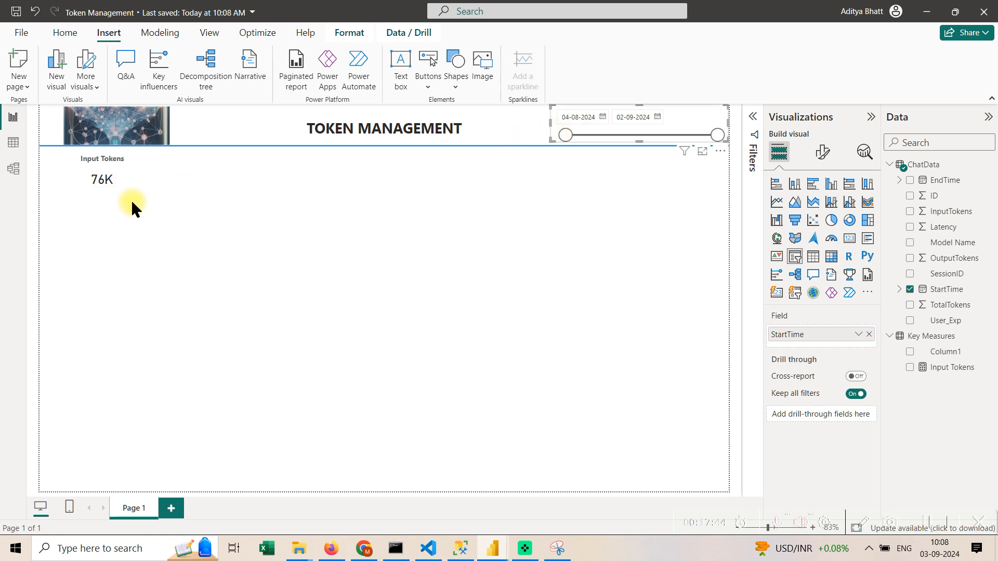
click(133, 208)
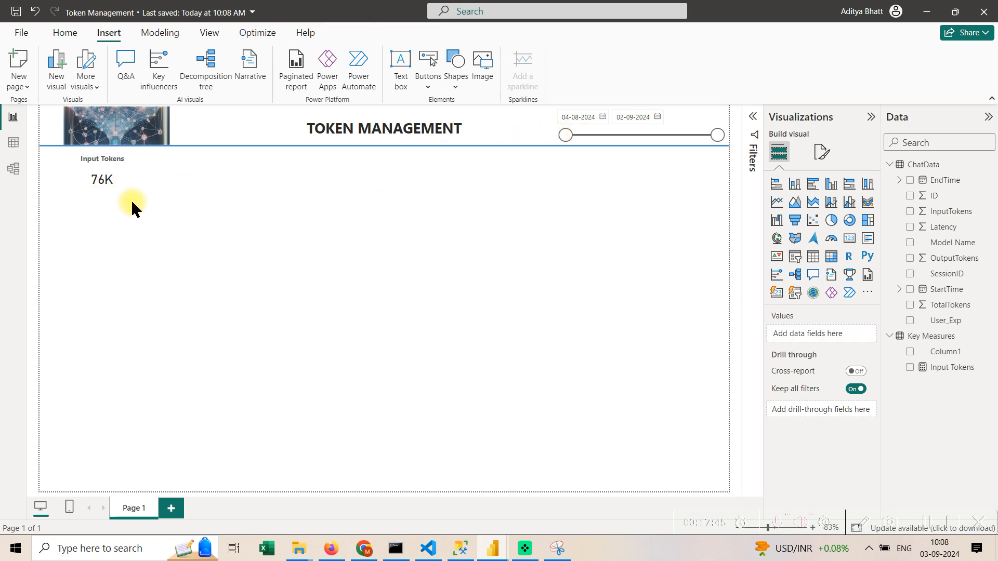
click(697, 121)
drag(555, 127, 572, 127)
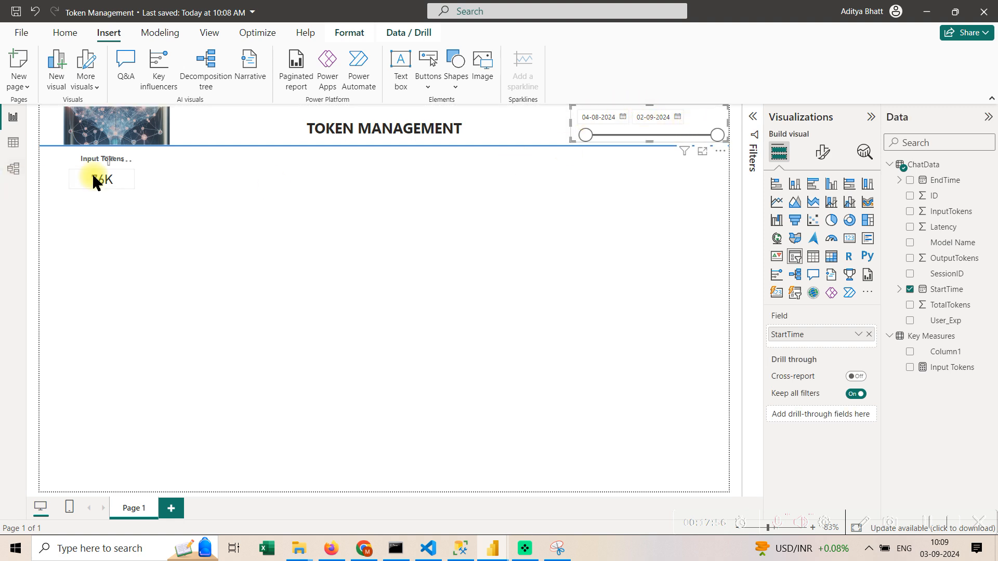
click(191, 207)
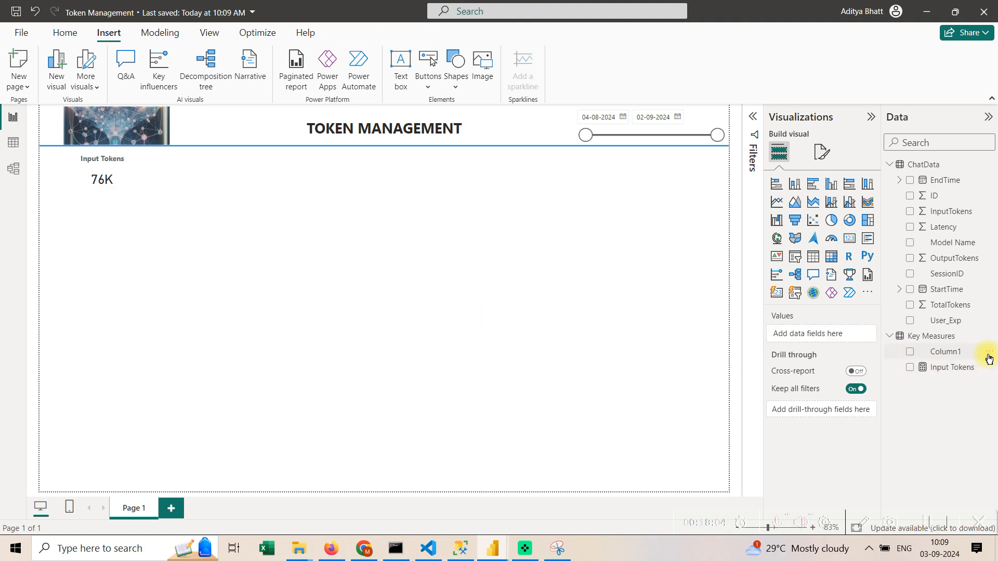
Delete Column1 from the Key Measures table.
click(989, 359)
click(951, 217)
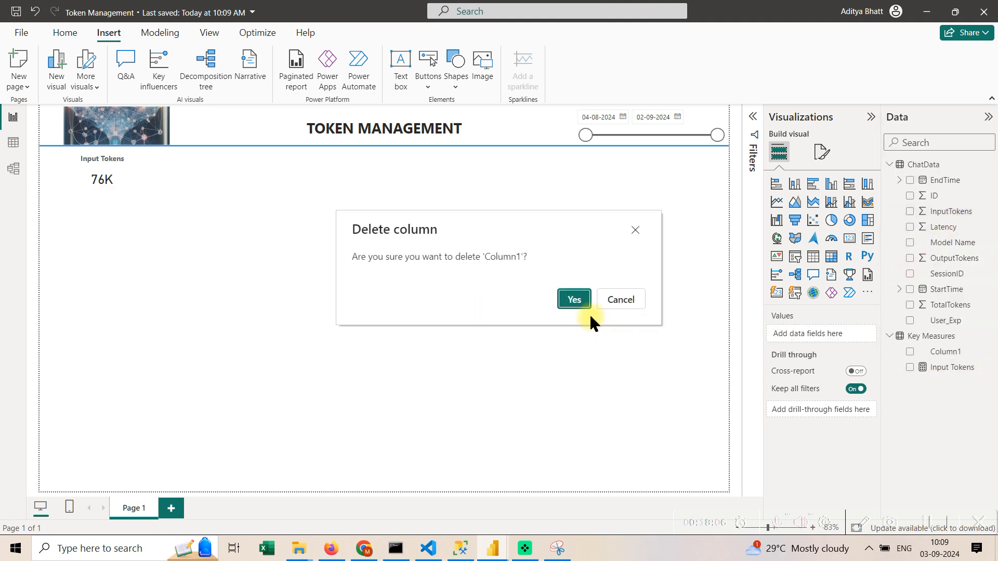
click(572, 301)
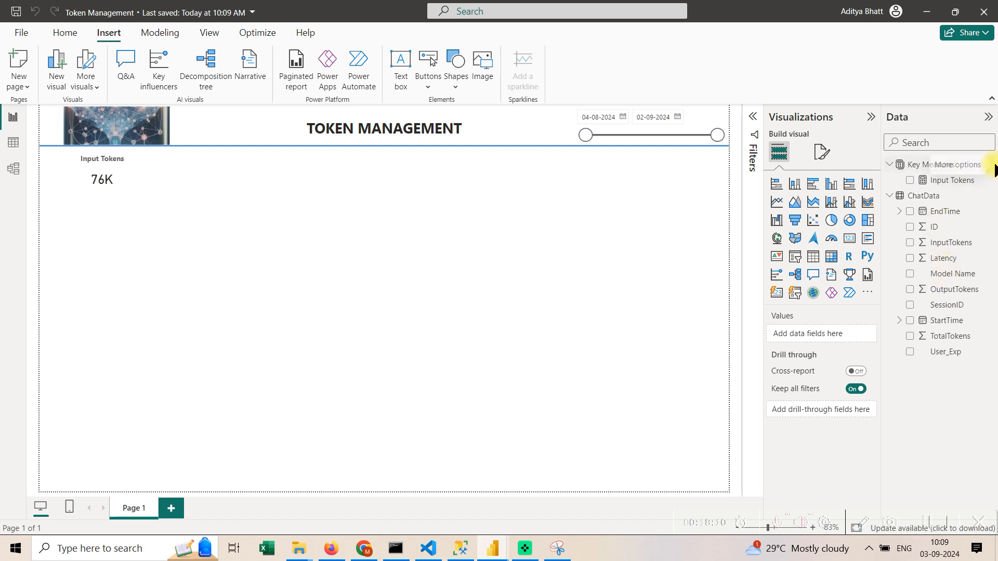
Create a measure named Input Tokens Prev Period in the Key Measures table and begin its formula with CALCULATE.
click(990, 165)
click(967, 190)
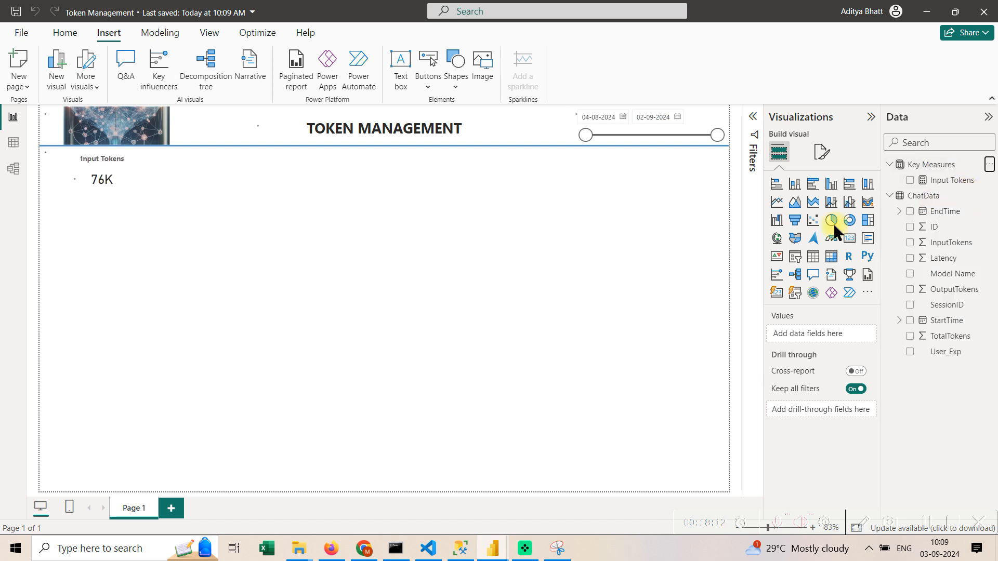
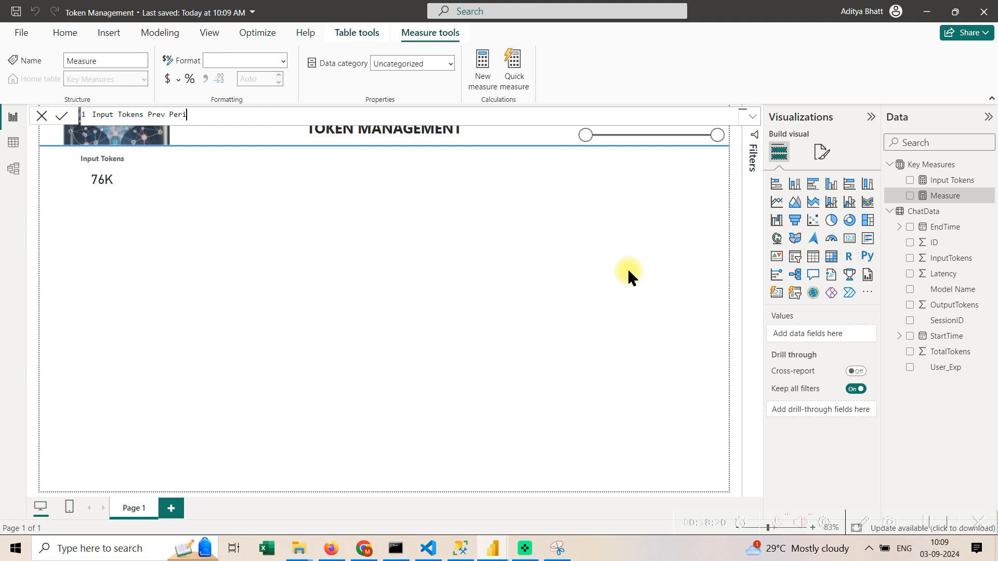
key(shift+Return)
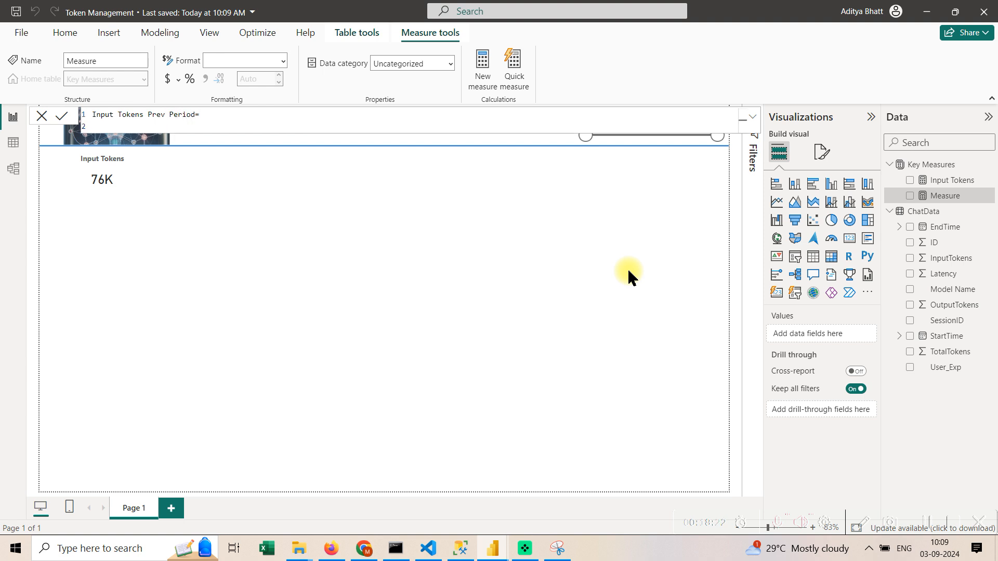
text(CALCULATE)
key(shift+Return)
key(shift+Return)
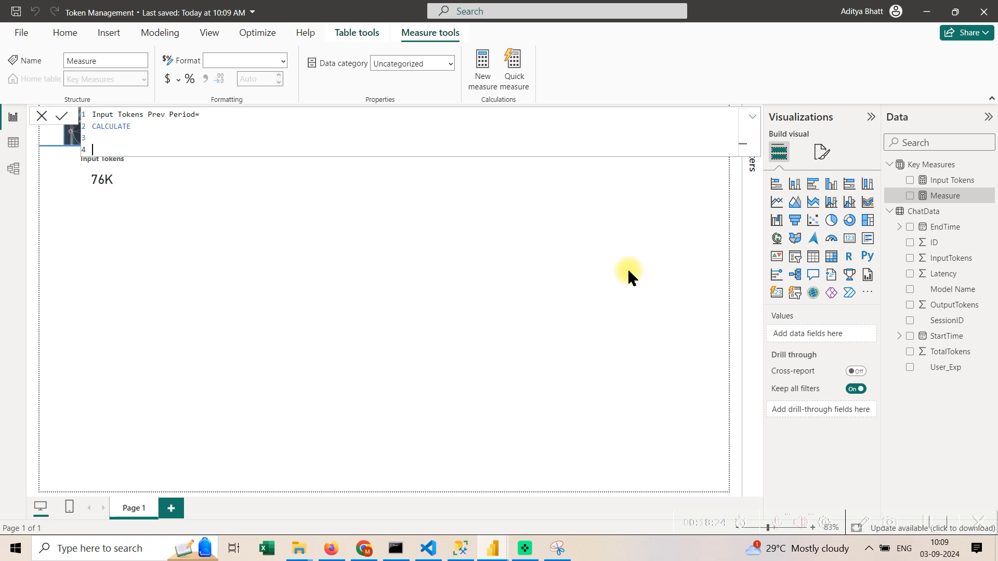
key(BackSpace)
text(()
key(shift+Return)
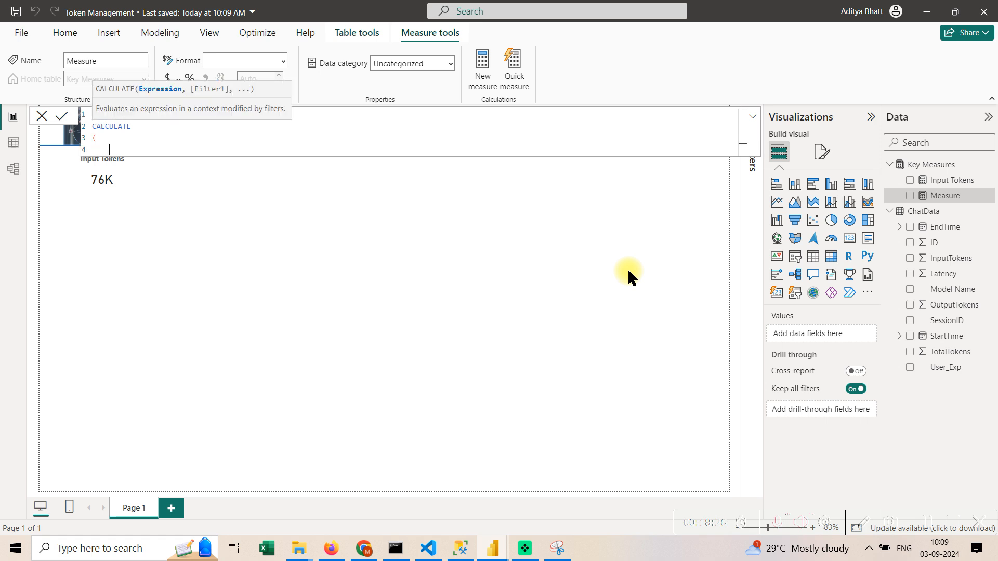
Enter SUM(ChatData[InputTokens]) as the CALCULATE expression, ending with a comma for the filter argument.
text(SUM)
key(shift+Return)
text(()
key(shift+Return)
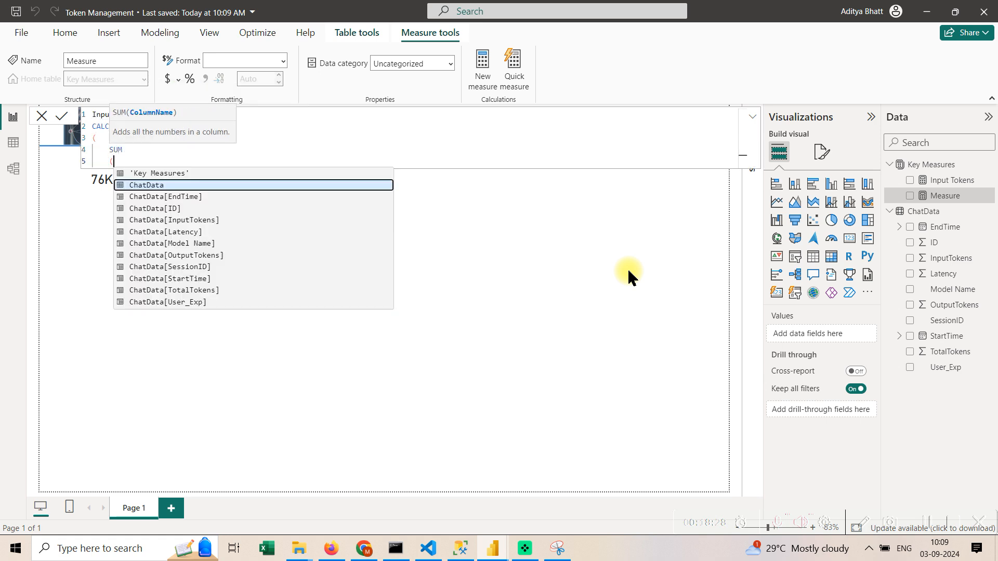
text(Input)
key(Tab)
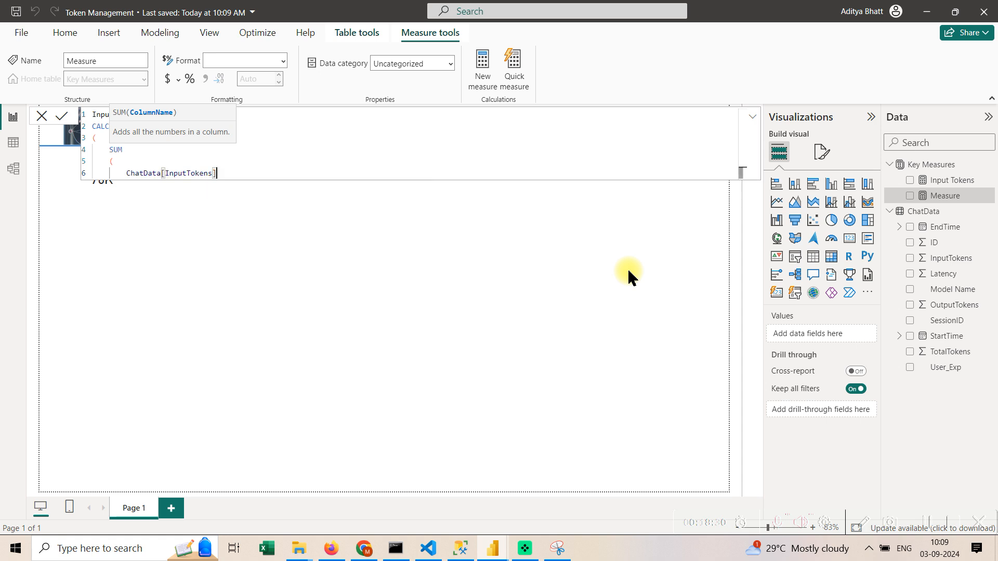
key(shift+Return)
text())
key(shift+Return)
text(,)
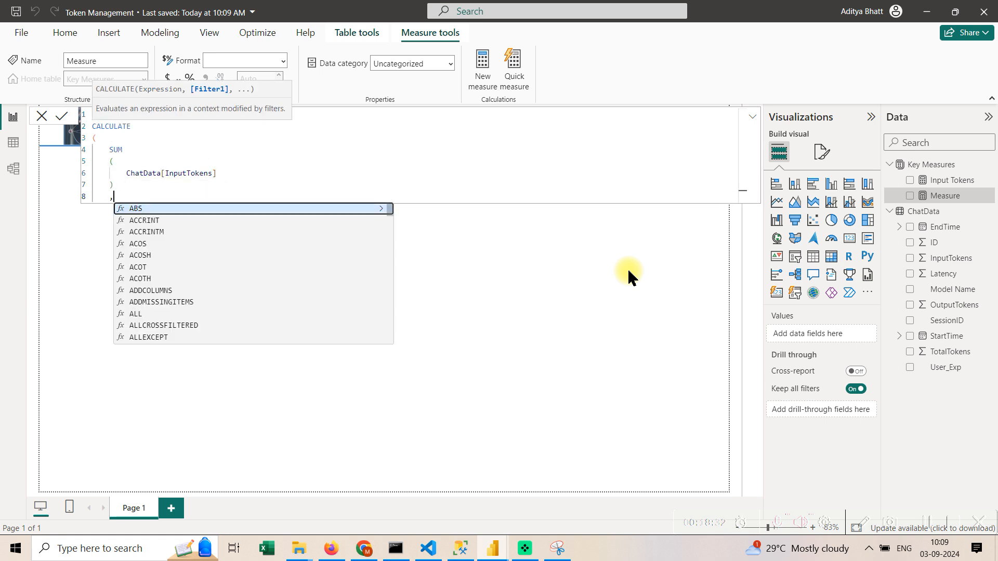
Insert SAMEPERIODLASTYEAR as the filter argument of CALCULATE.
key(shift+Return)
text(SAM)
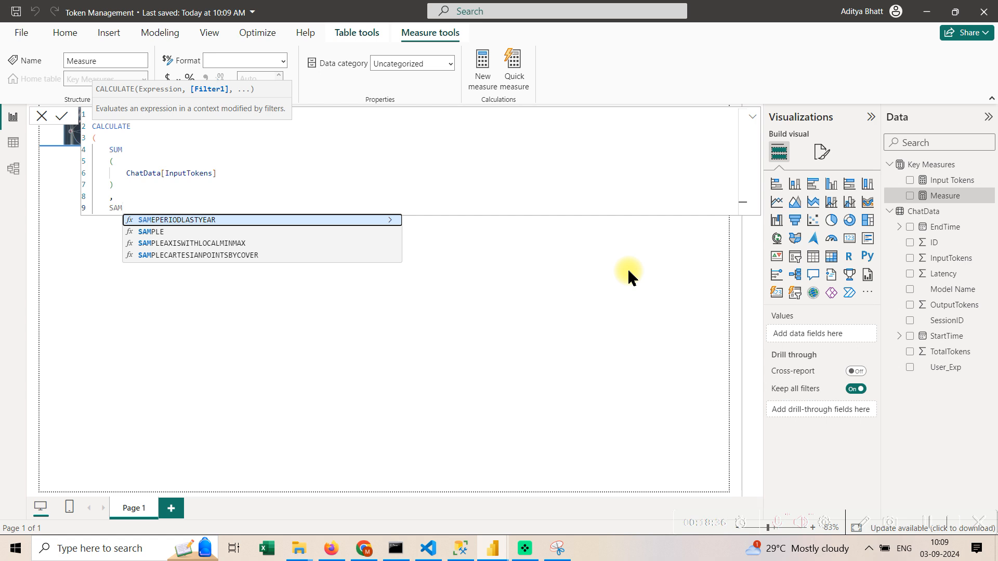
key(BackSpace)
key(BackSpace)
key(BackSpace)
text(LAS)
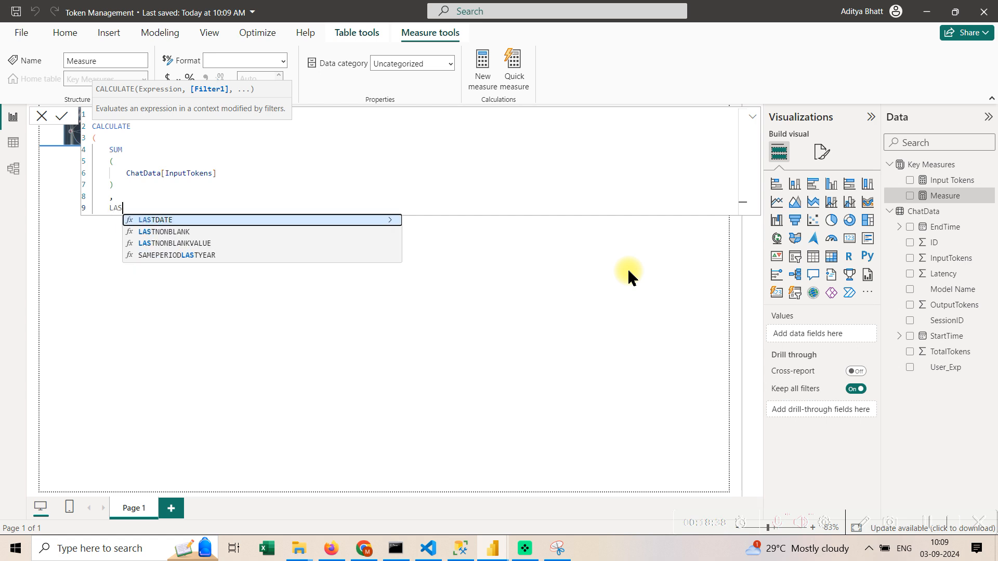
key(Down)
key(Down)
key(Down)
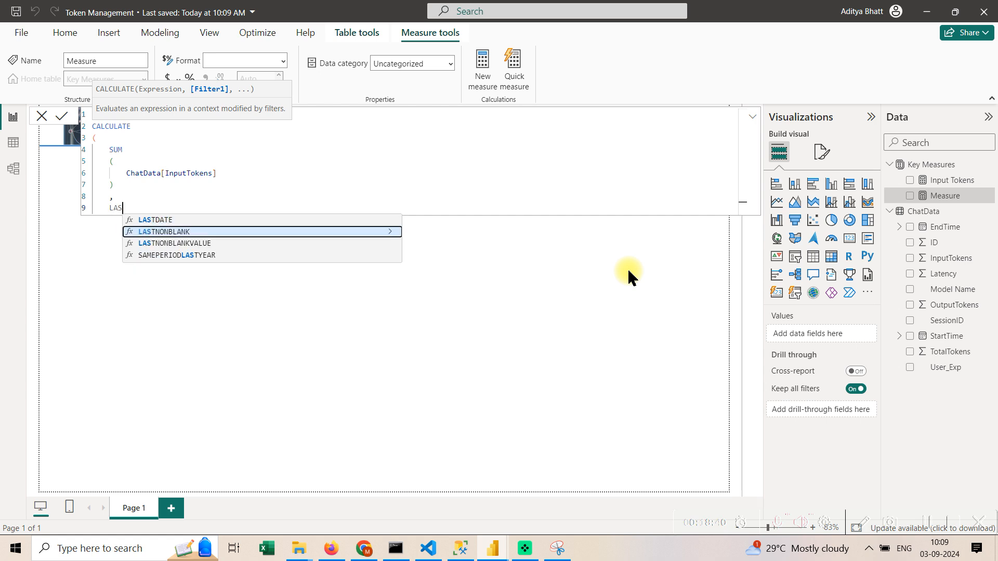
key(Tab)
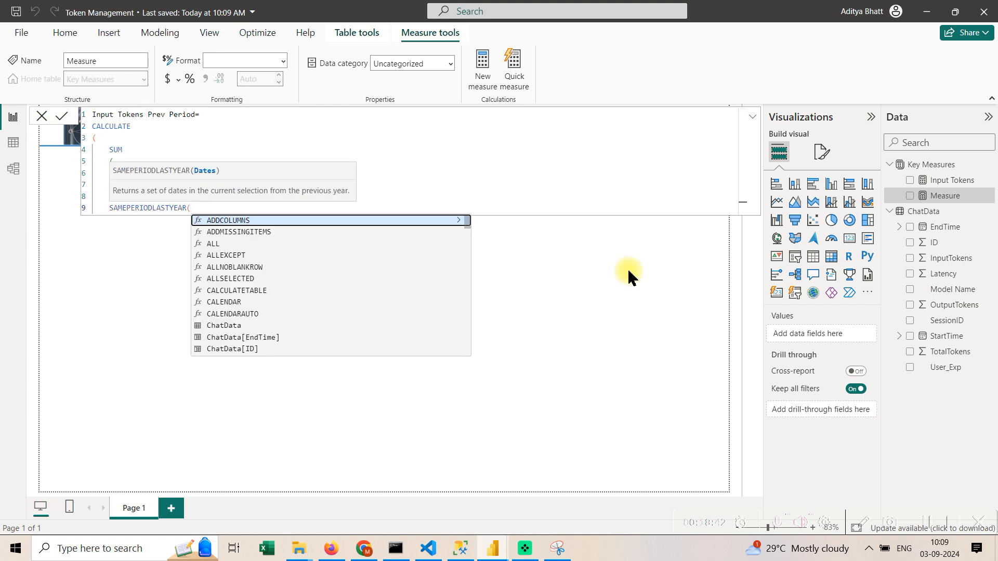
Insert the ChatData[StartTime] column as the dates argument of SAMEPERIODLASTYEAR in the Input Tokens Prev Period formula.
key(Down)
key(Down)
key(Down)
key(Down)
key(Down)
key(Down)
key(Down)
key(Down)
key(Down)
key(Down)
key(Down)
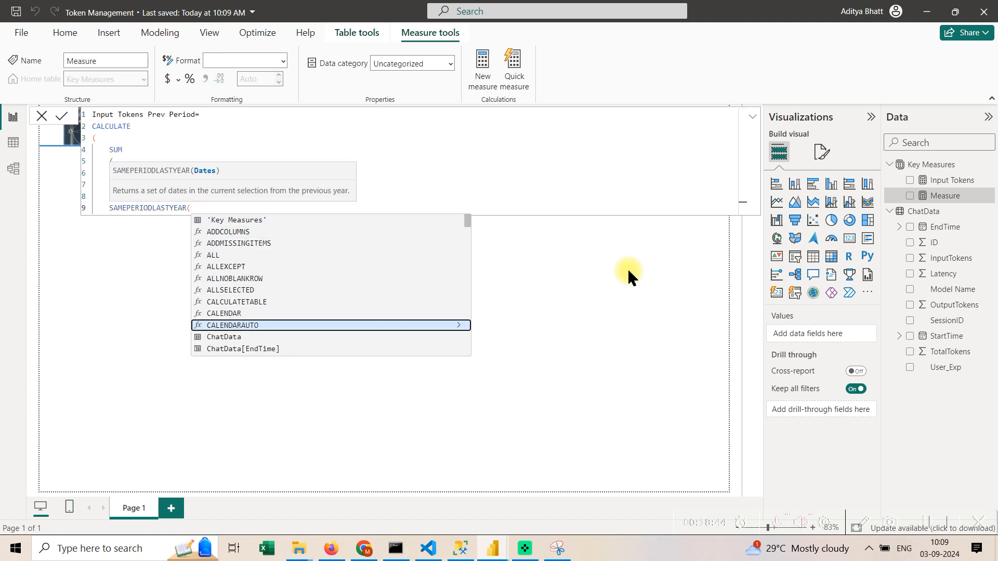
key(Down)
key(Down)
key(Down)
key(Down)
key(Down)
key(Down)
key(Down)
key(Down)
key(Down)
key(Down)
key(Down)
key(Down)
key(Down)
key(Down)
key(Down)
key(Down)
key(Down)
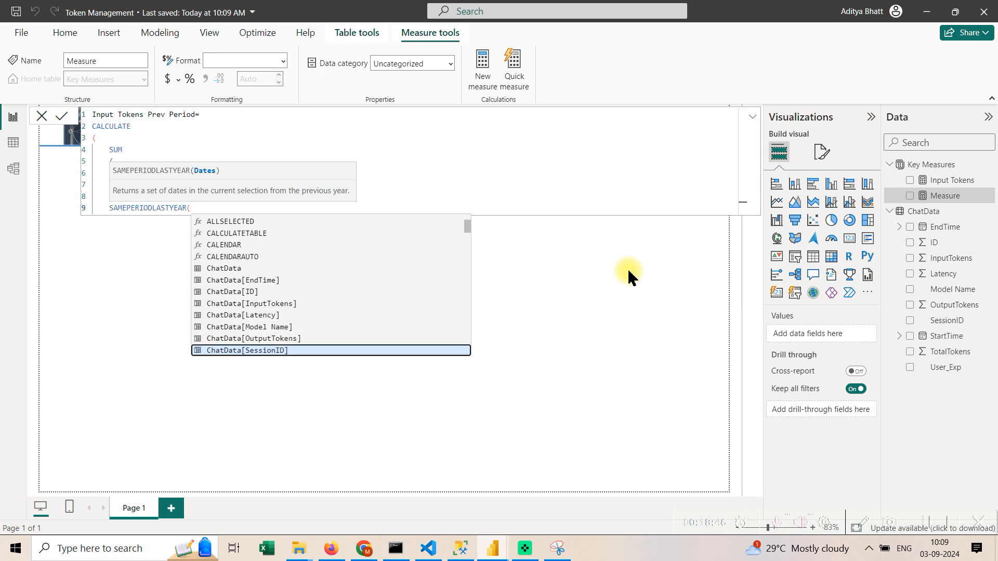
key(Up)
key(Up)
key(Up)
key(Up)
key(Up)
key(Up)
key(Up)
key(Up)
key(Up)
key(Up)
key(Up)
key(Up)
key(Up)
key(Up)
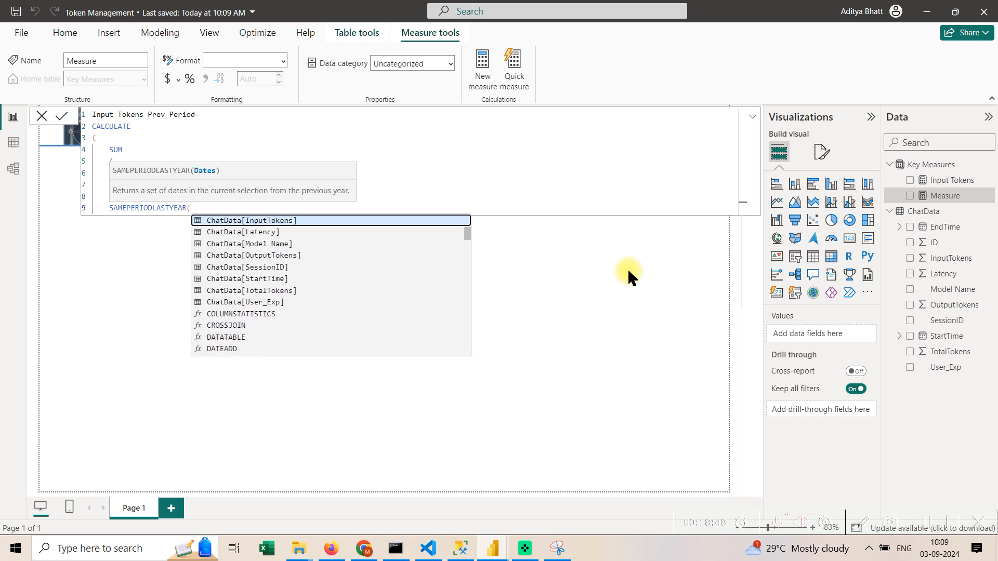
key(Down)
key(Down)
key(Down)
key(Down)
key(Tab)
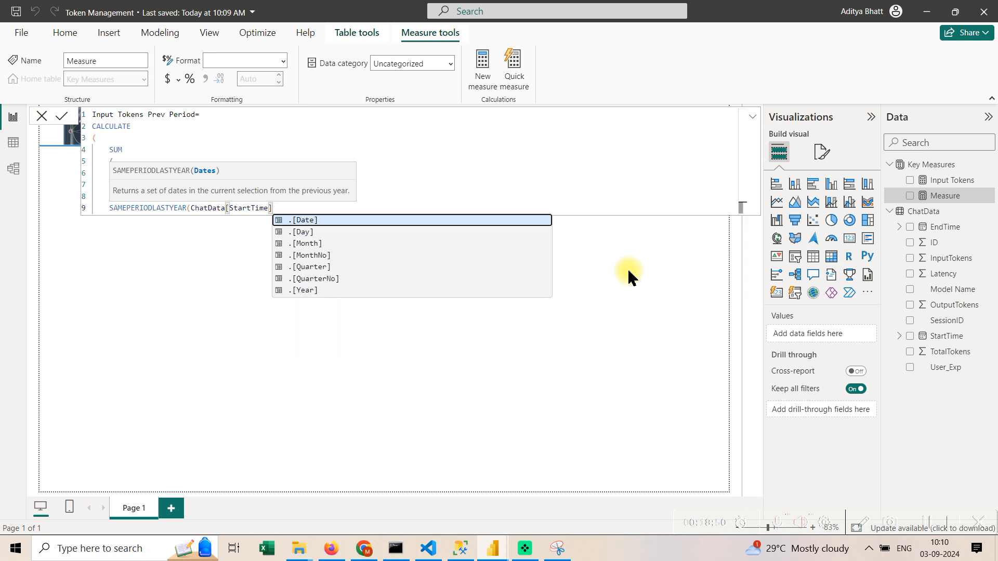
Close the SAMEPERIODLASTYEAR and CALCULATE parentheses and finish the Input Tokens Prev Period measure.
text())
key(Return)
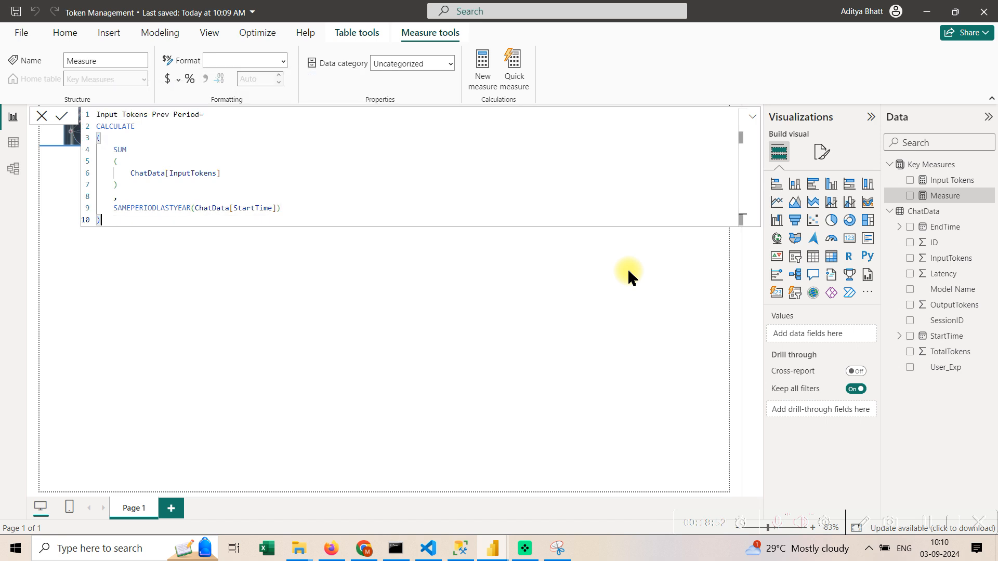
text())
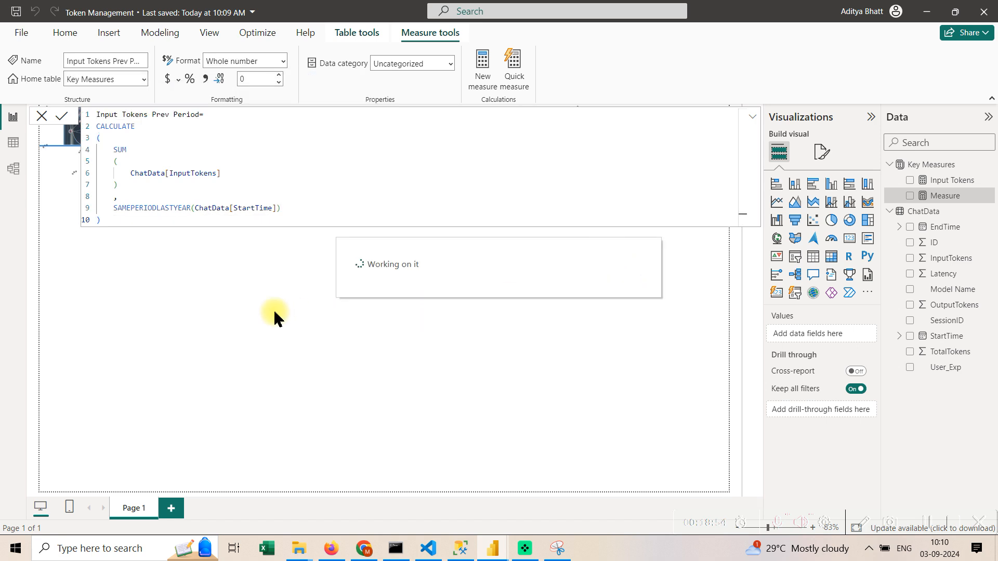
click(44, 114)
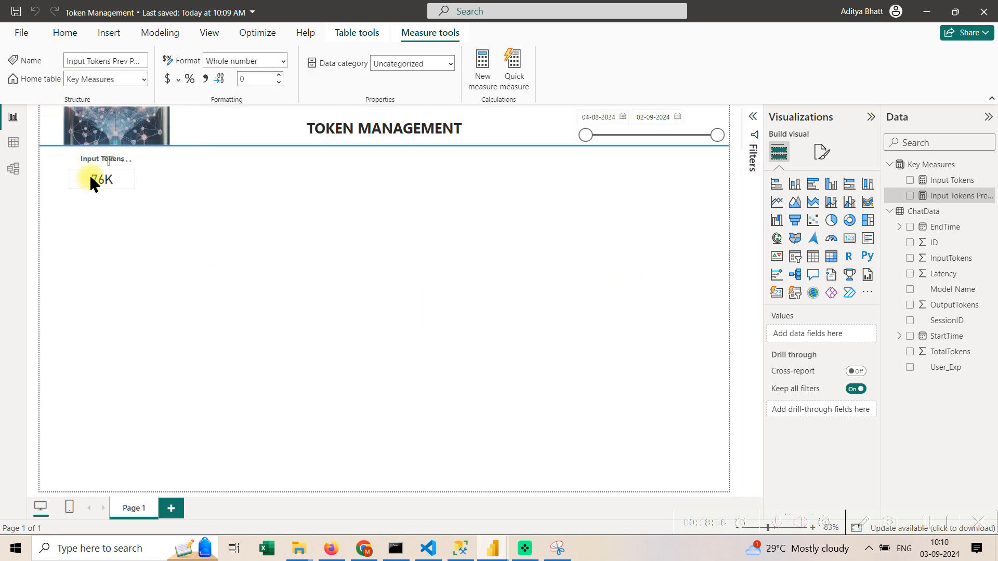
Duplicate the Input Tokens card into the empty canvas area and replace the copy's field with Input Tokens Prev Period.
click(100, 182)
key(ctrl+c)
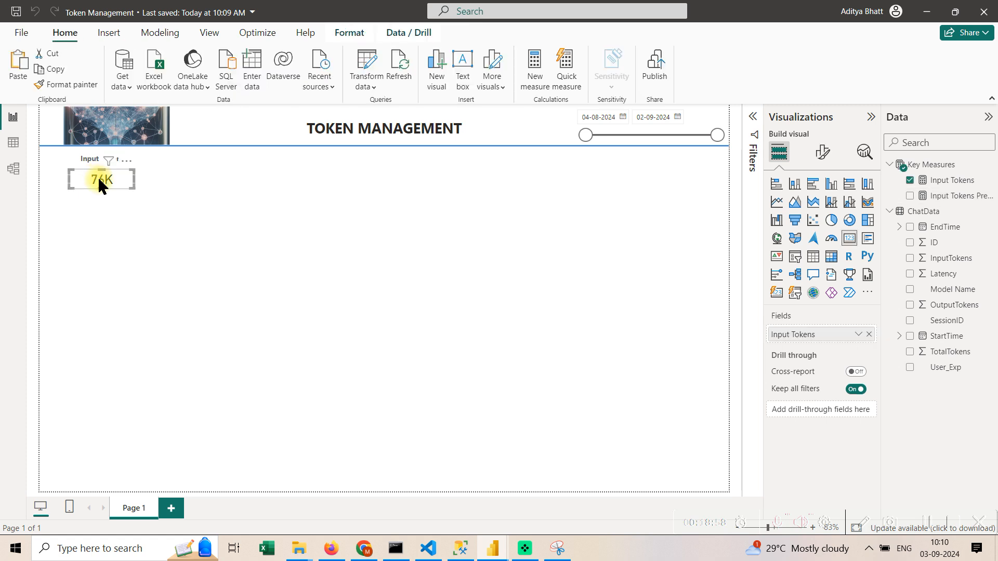
key(ctrl+v)
drag(101, 182, 291, 337)
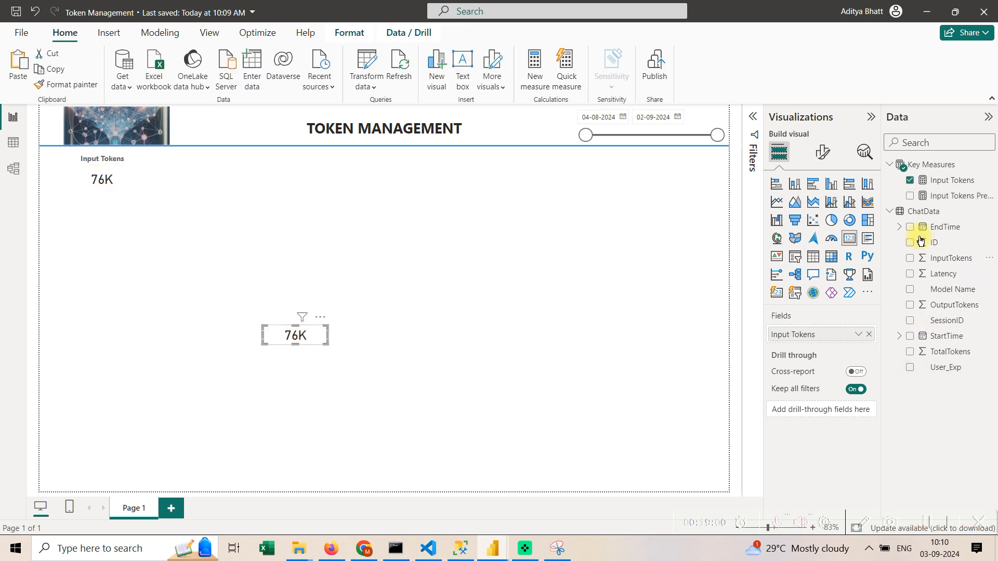
click(870, 336)
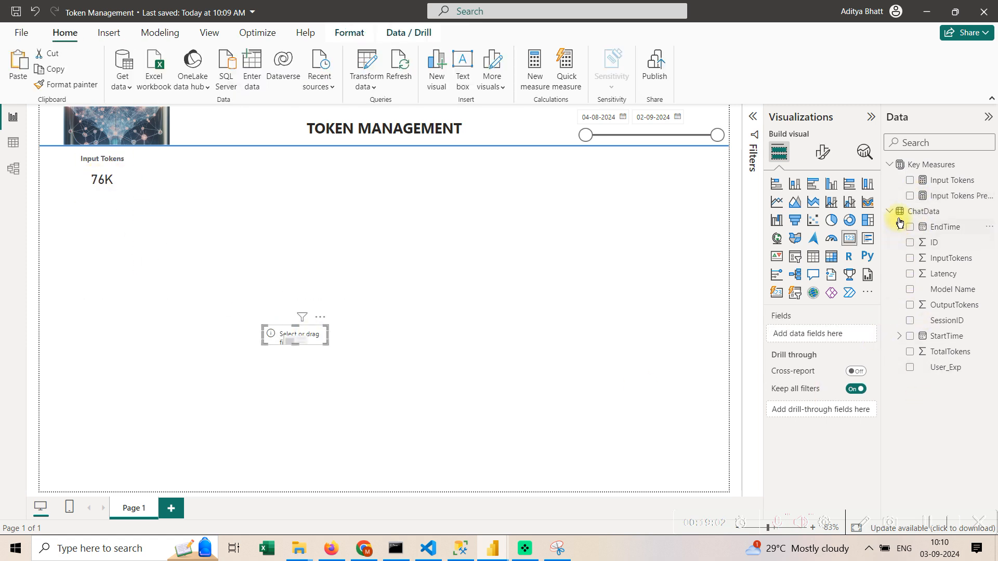
click(910, 195)
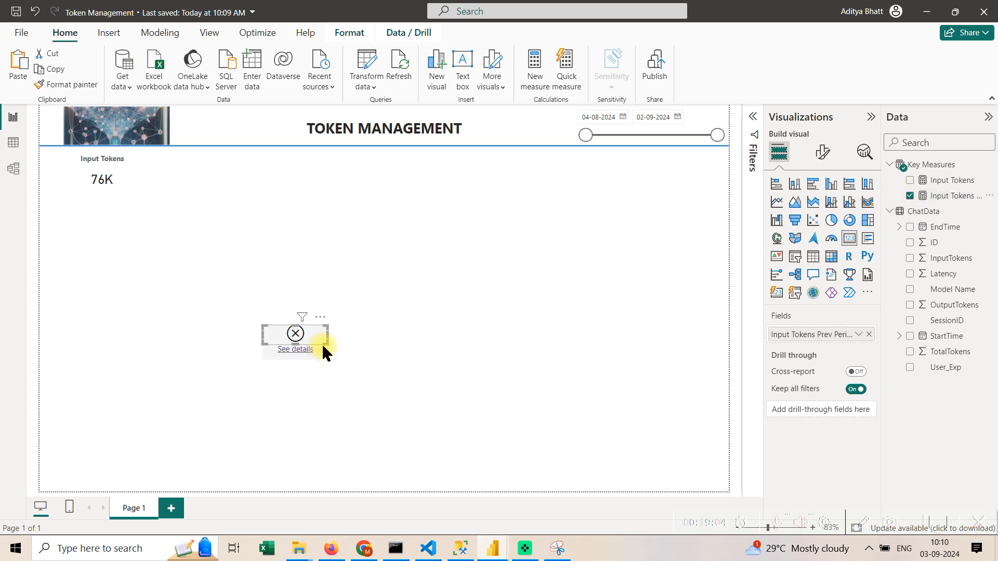
Read the error details of the Input Tokens Prev Period card and remove that card from the page.
click(307, 349)
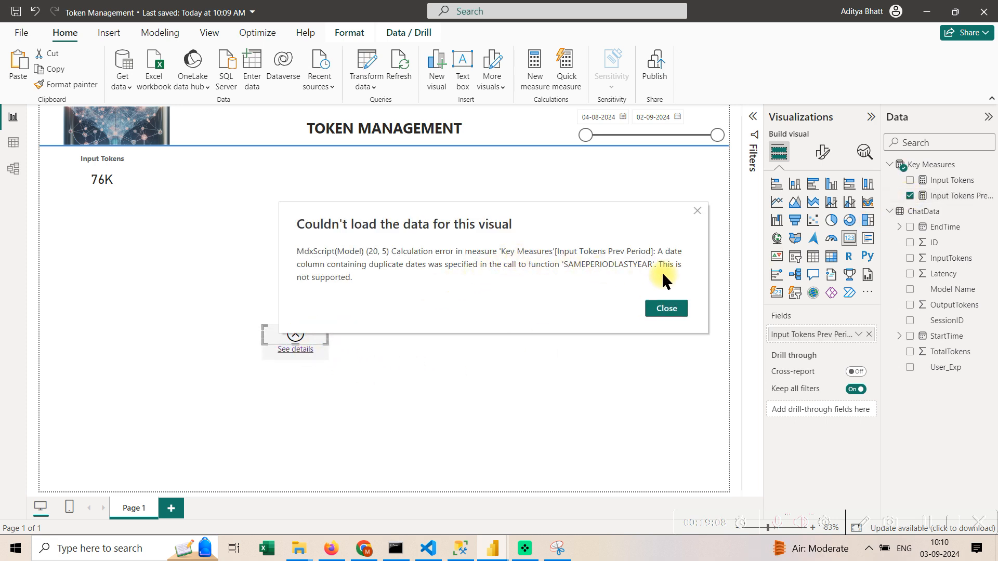
click(697, 211)
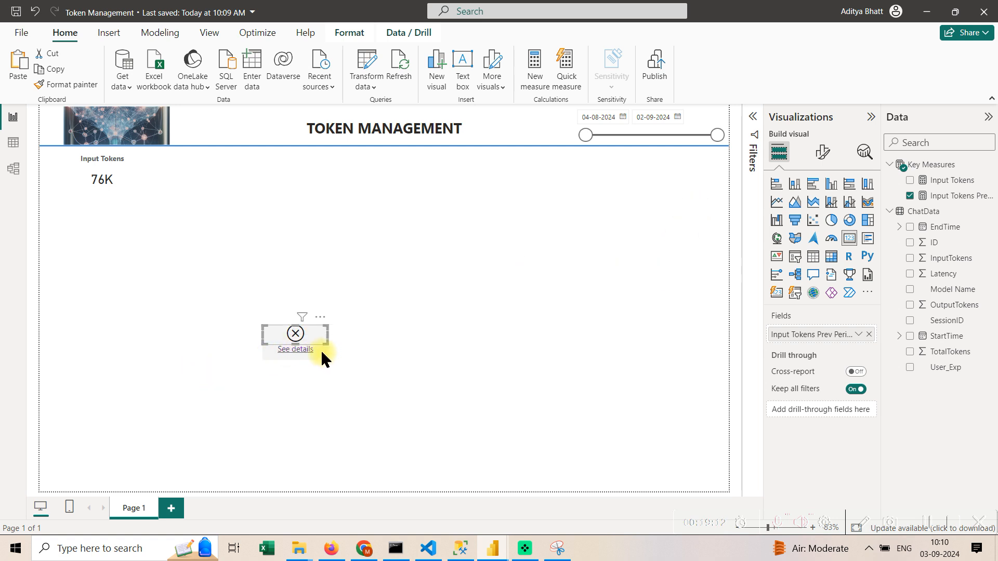
click(320, 317)
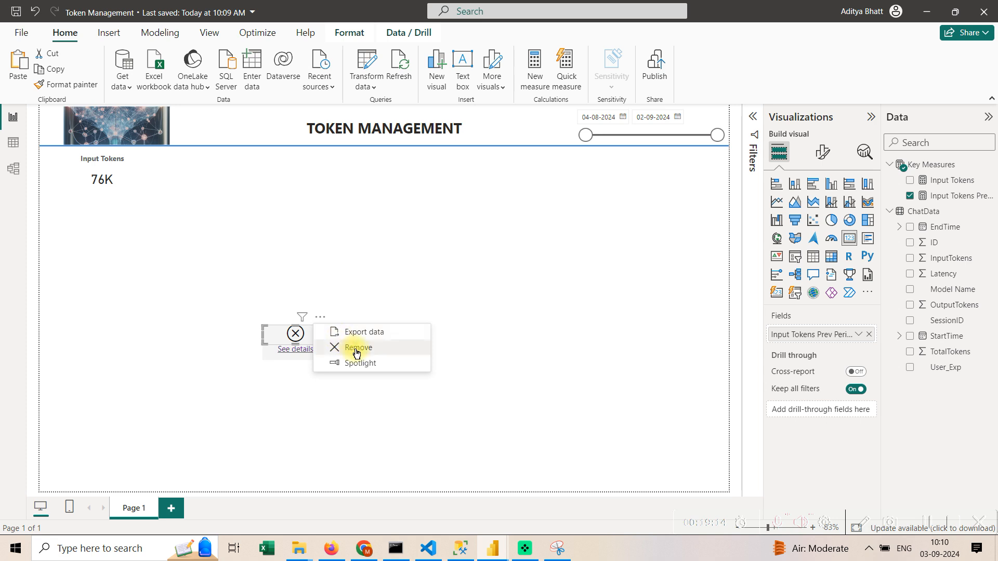
click(353, 347)
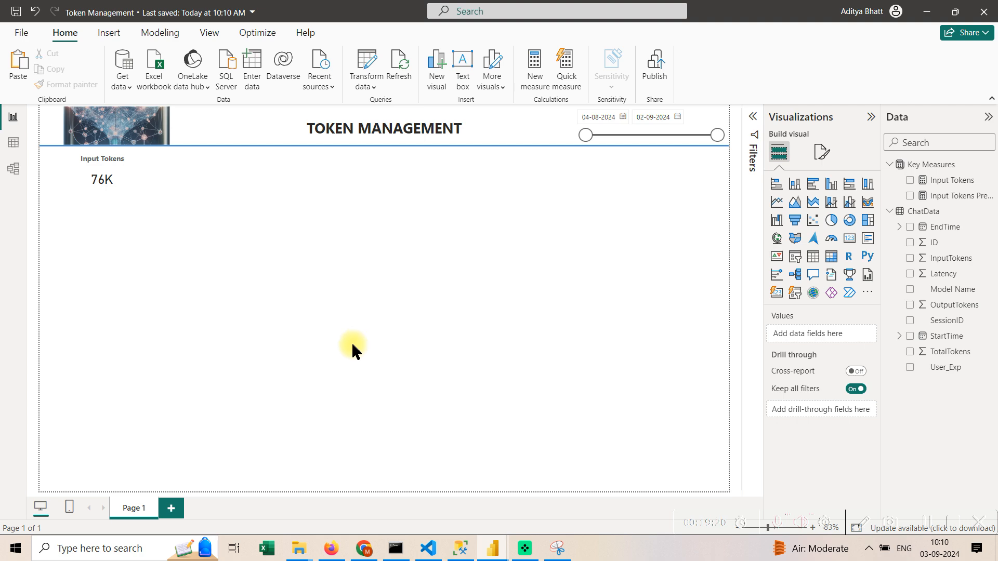
Examine the StartTime values in the ChatData table's data and return to the report page.
click(8, 145)
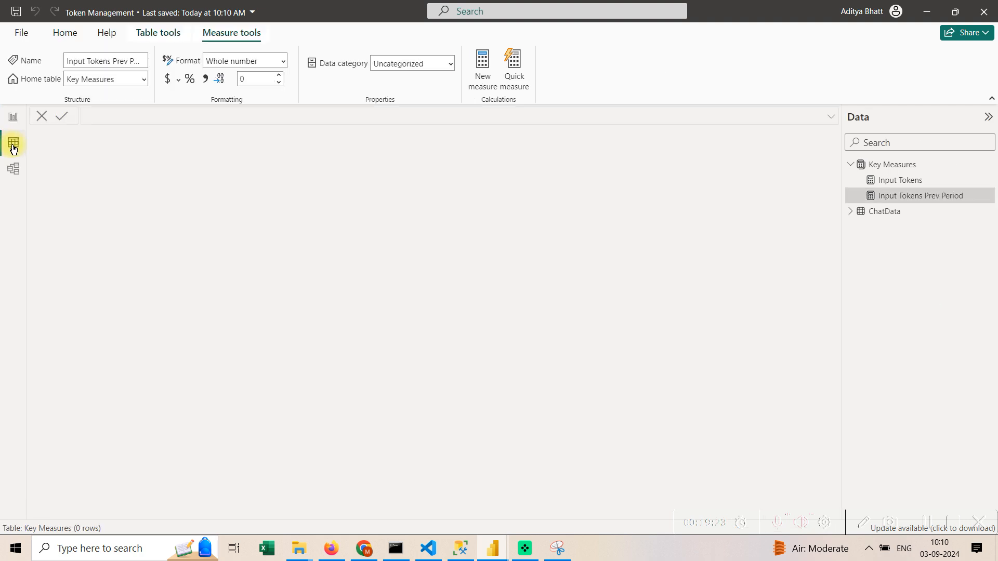
click(908, 216)
click(415, 138)
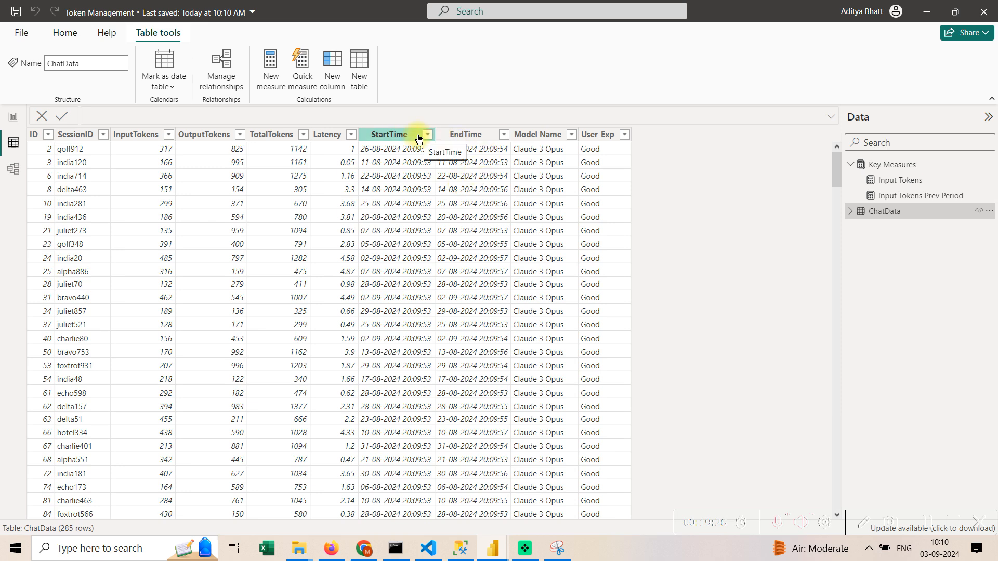
click(13, 116)
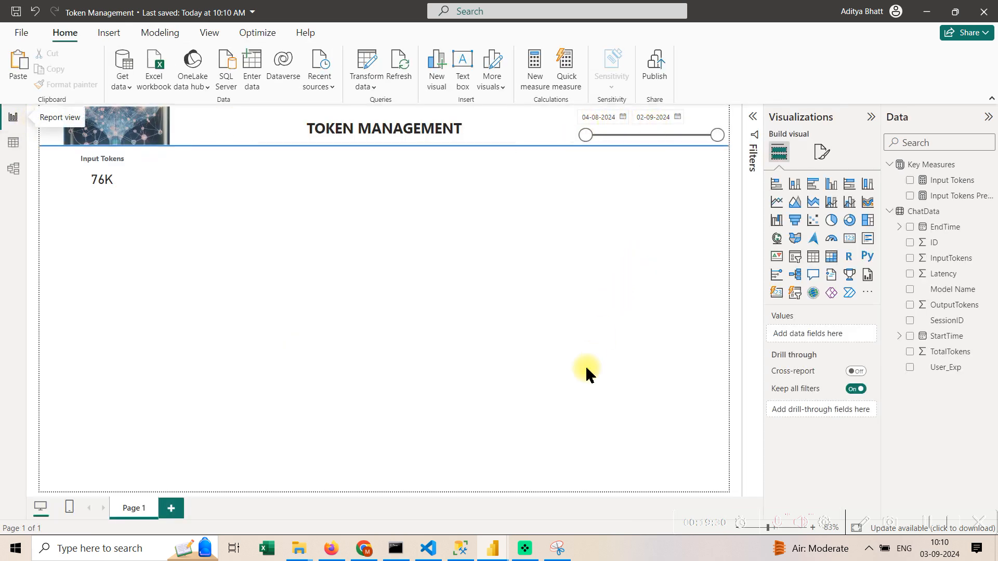
click(118, 186)
drag(116, 178, 117, 180)
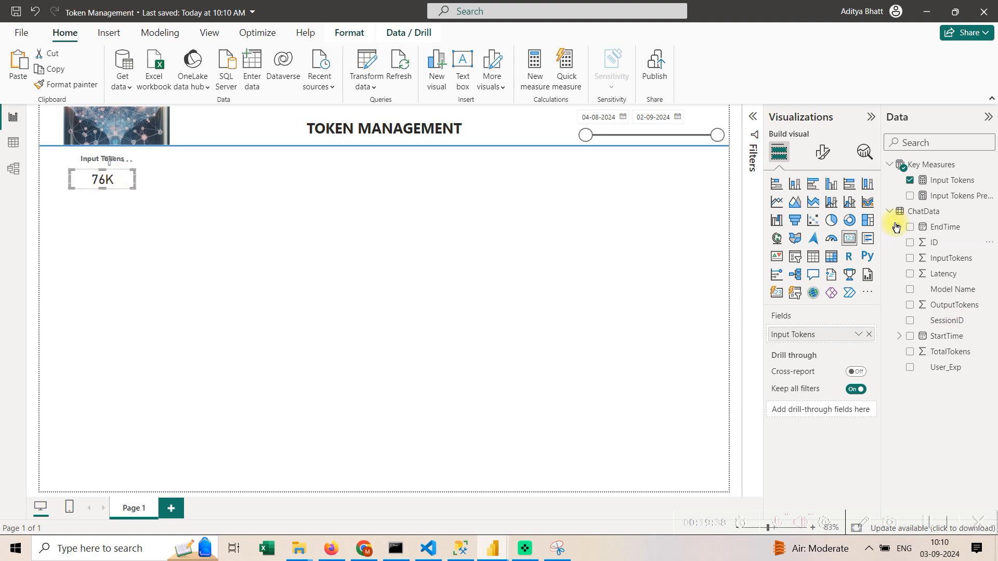
In the Input Tokens Prev Period formula, add above CALCULATE the line Var MinDate=CALCULATE(MIN(ChatData[StartTime])).
click(933, 196)
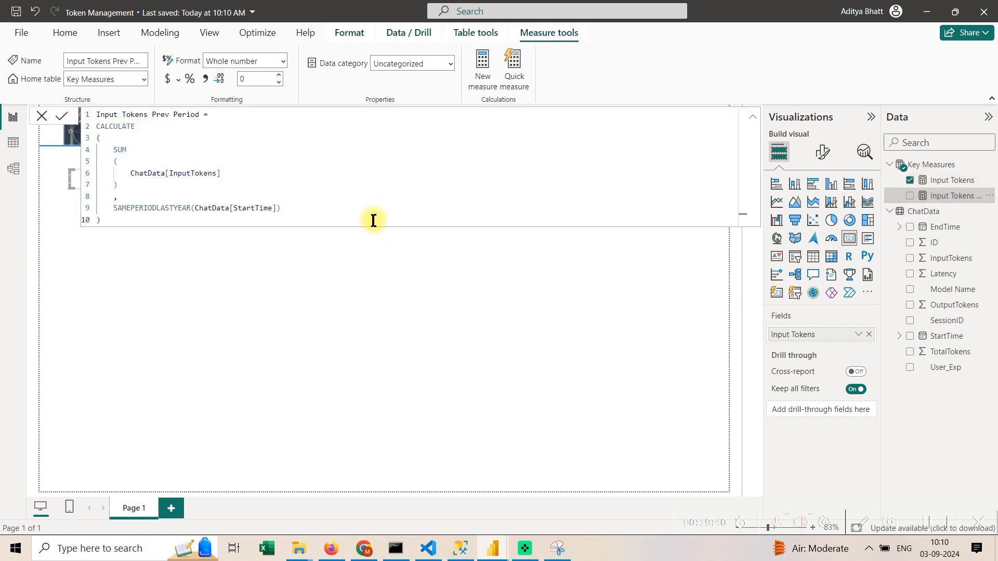
drag(368, 211, 69, 134)
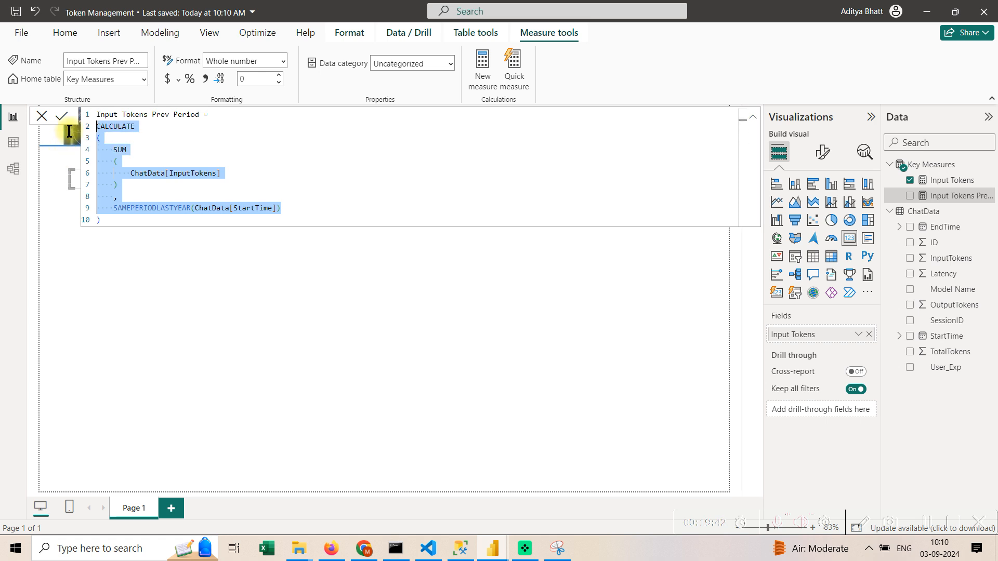
click(445, 214)
click(398, 119)
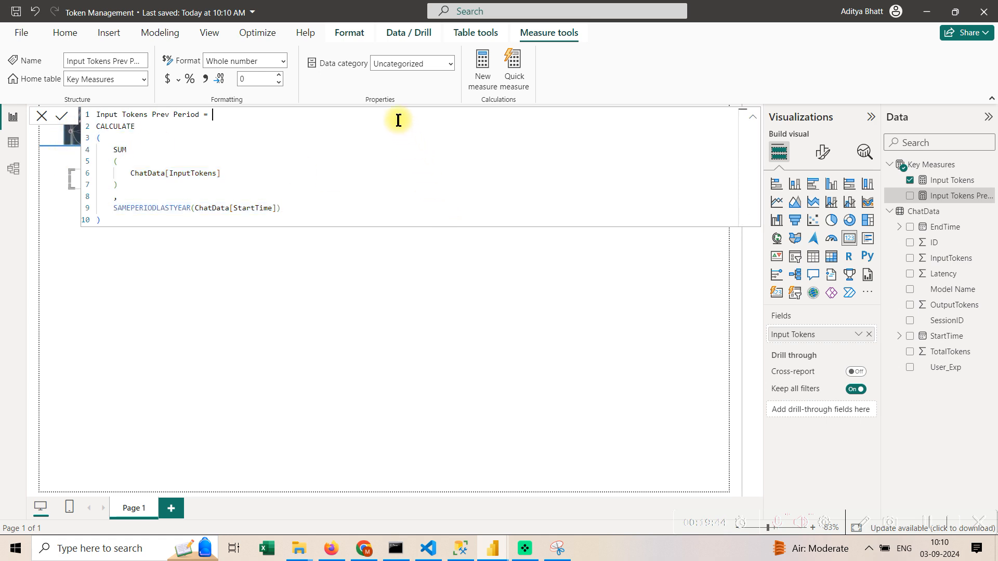
key(Return)
text(Var Mi)
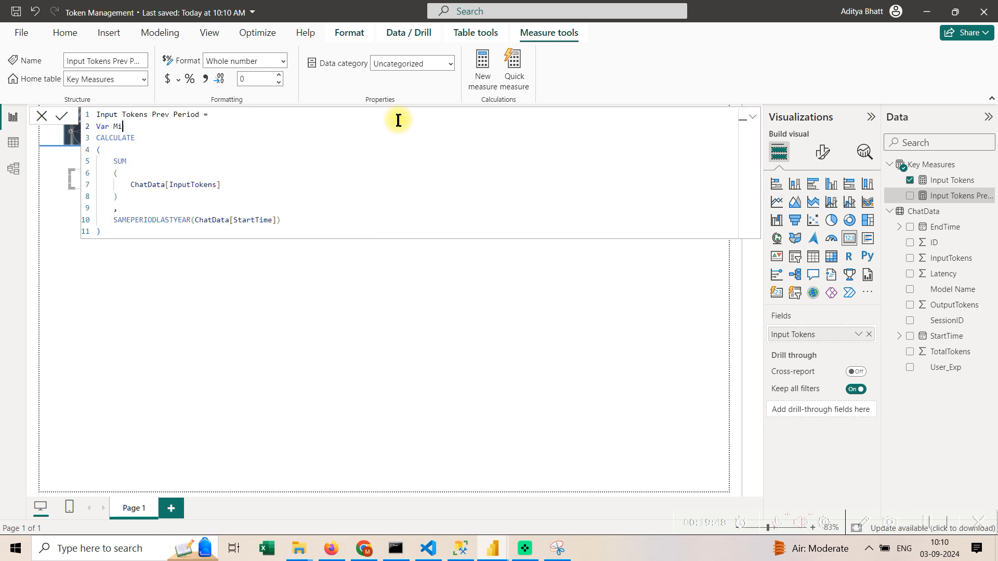
text(nDate=CALCULATE(MIN)
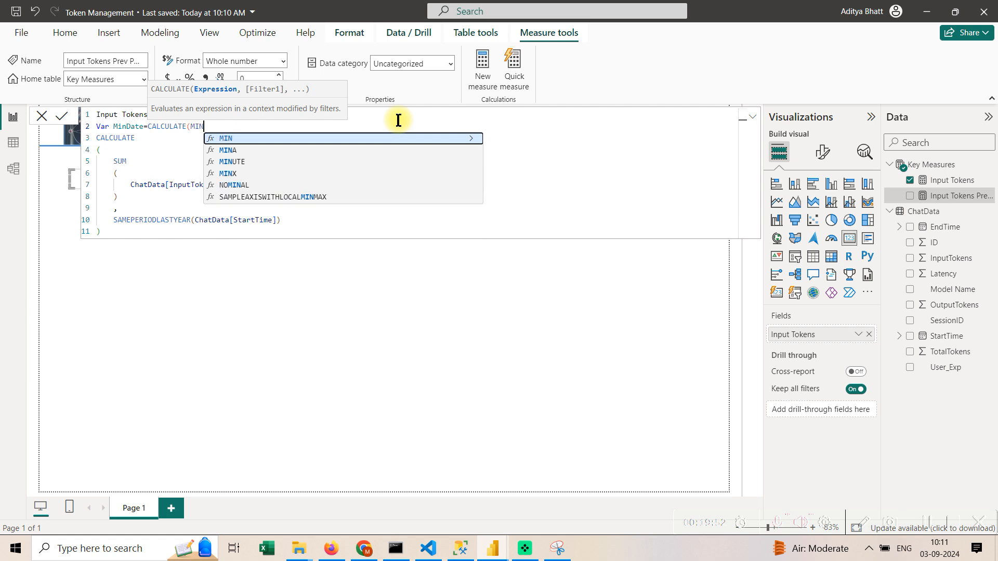
text(()
text(STRA)
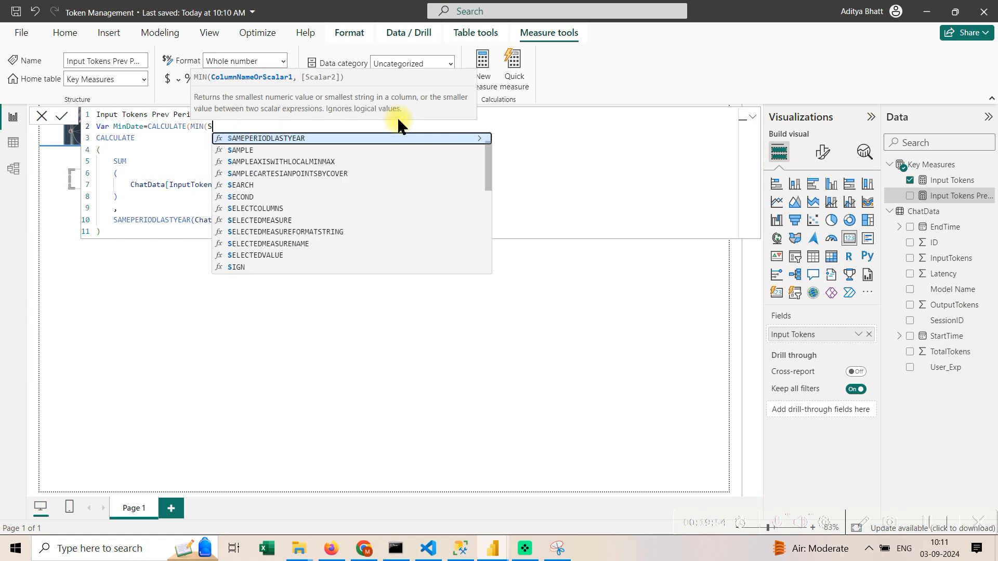
key(BackSpace)
key(BackSpace)
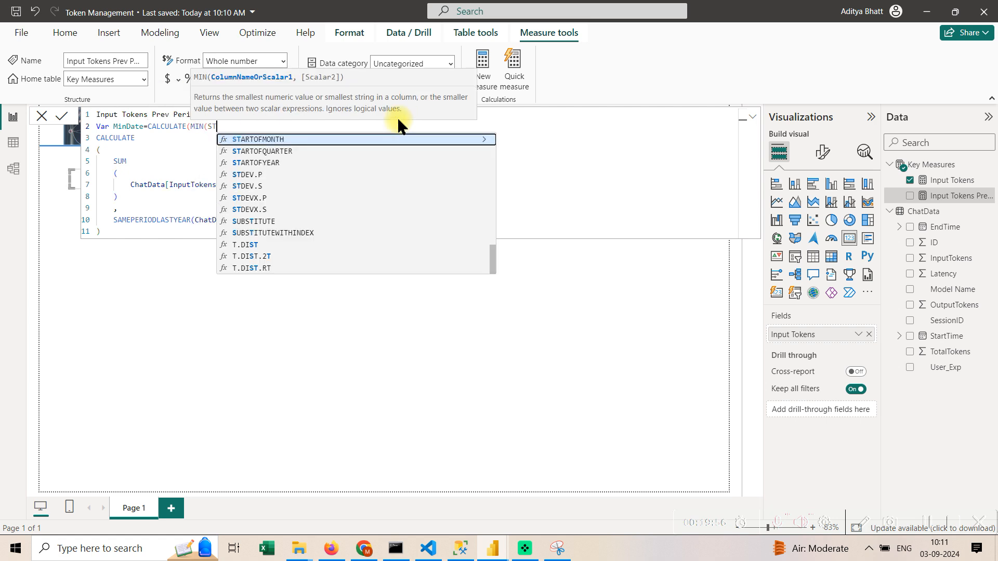
text(AR)
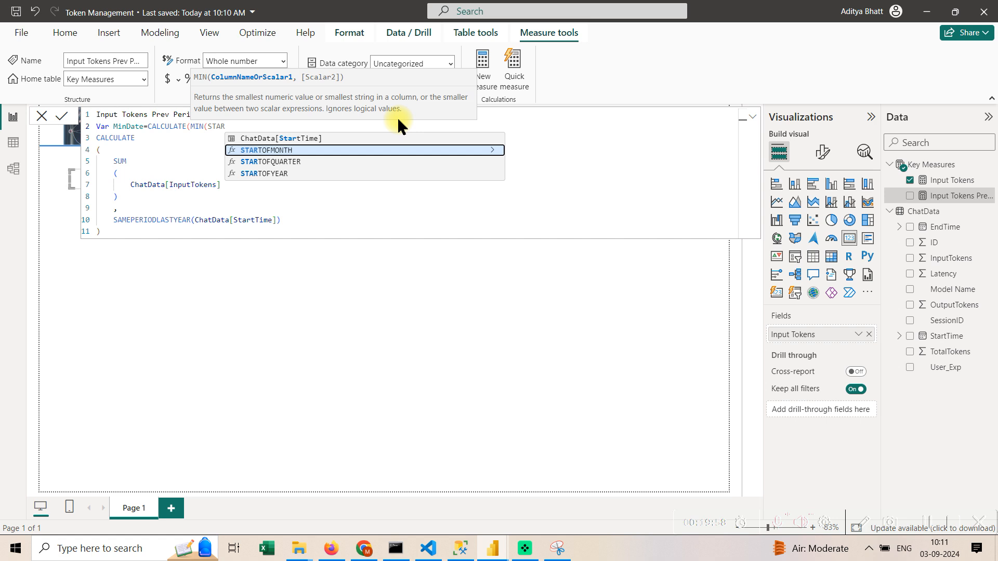
key(Up)
key(Tab)
text()))
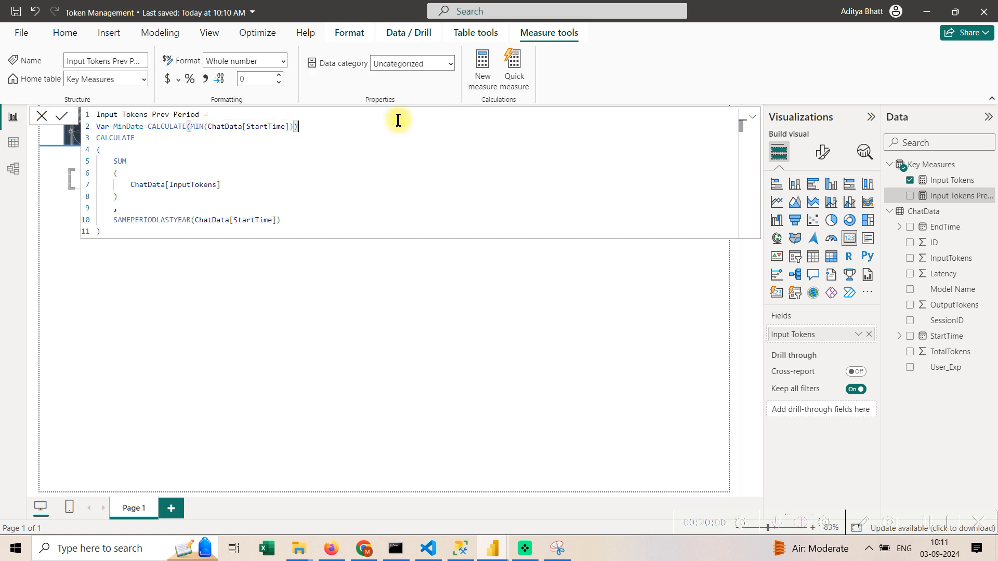
Add a RETURN statement with MinDate below the variable, separated from it by a blank line.
key(Return)
key(Return)
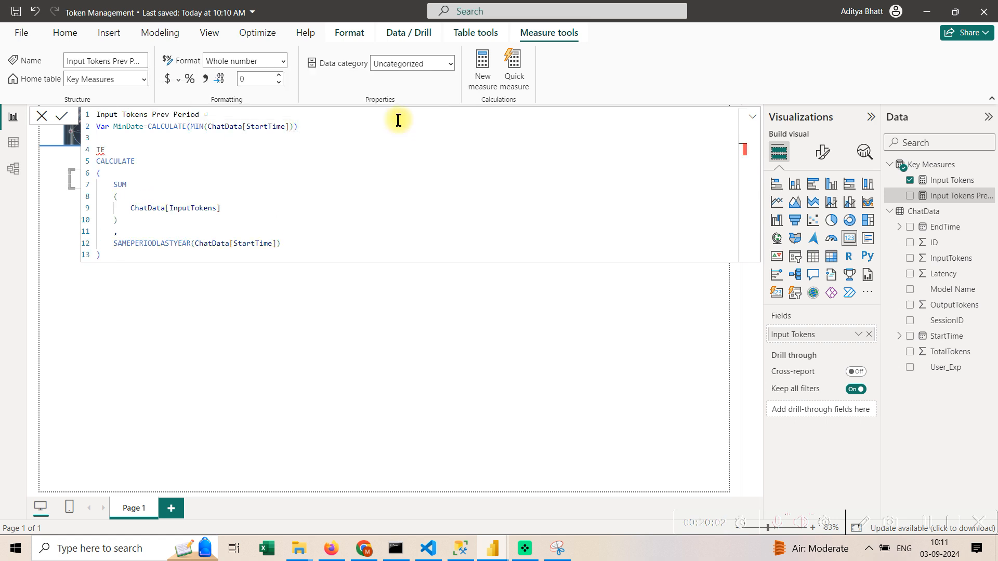
text(R)
key(Tab)
key(Return)
text(MIn)
key(BackSpace)
key(BackSpace)
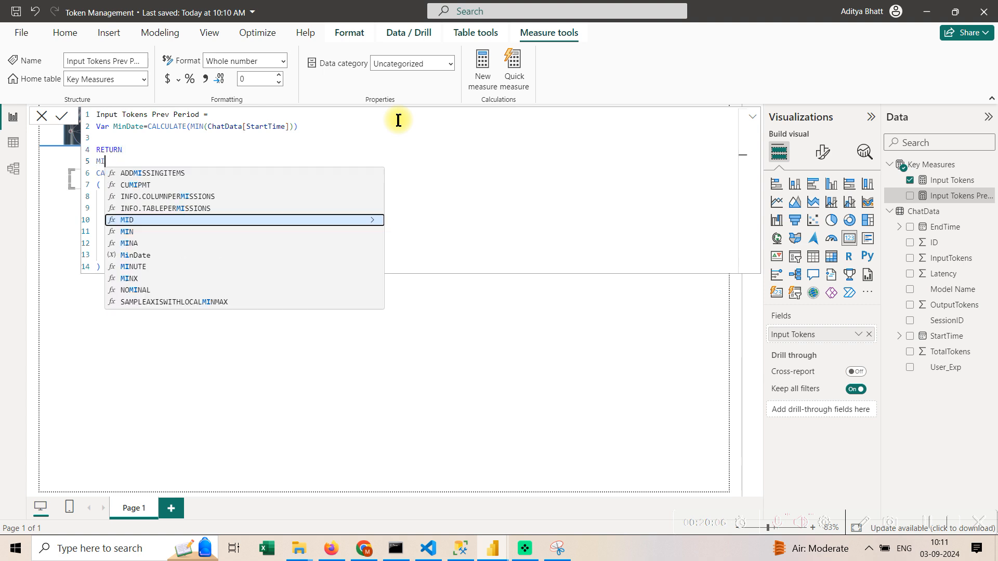
text(inDate)
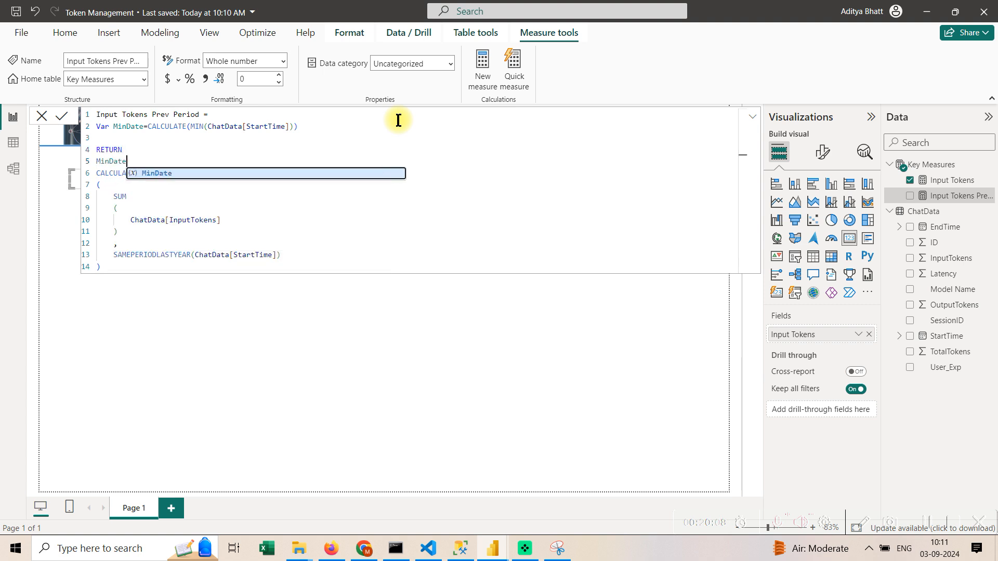
Comment out the original CALCULATE block below MinDate and leave the formula editor.
click(398, 119)
drag(213, 273, 92, 173)
key(ctrl+slash)
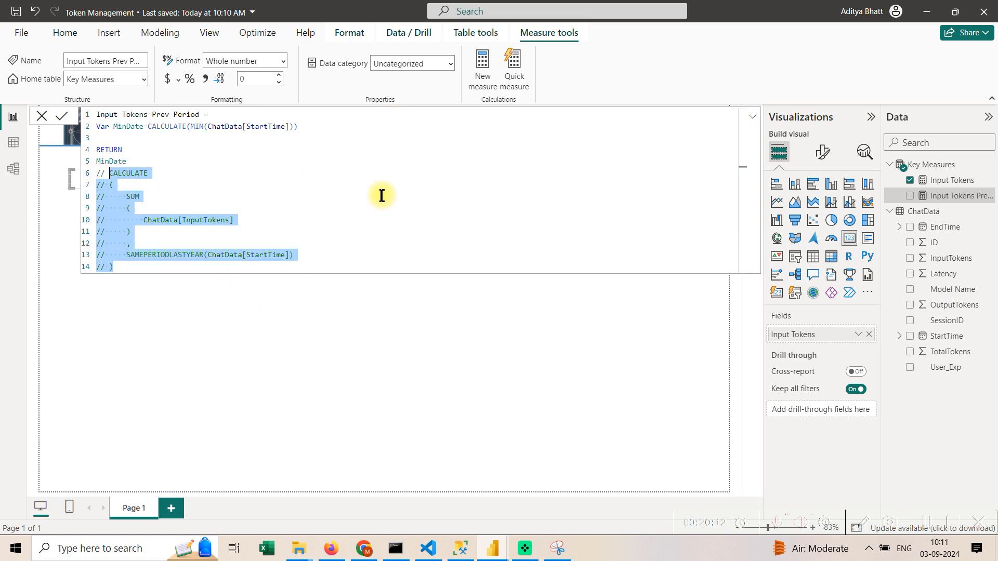
key(Left)
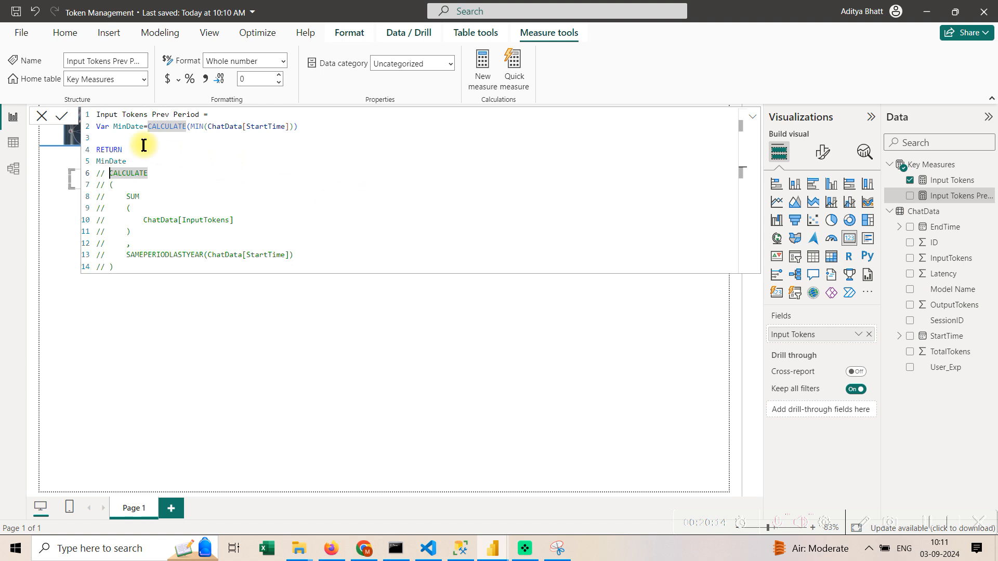
click(42, 116)
click(200, 210)
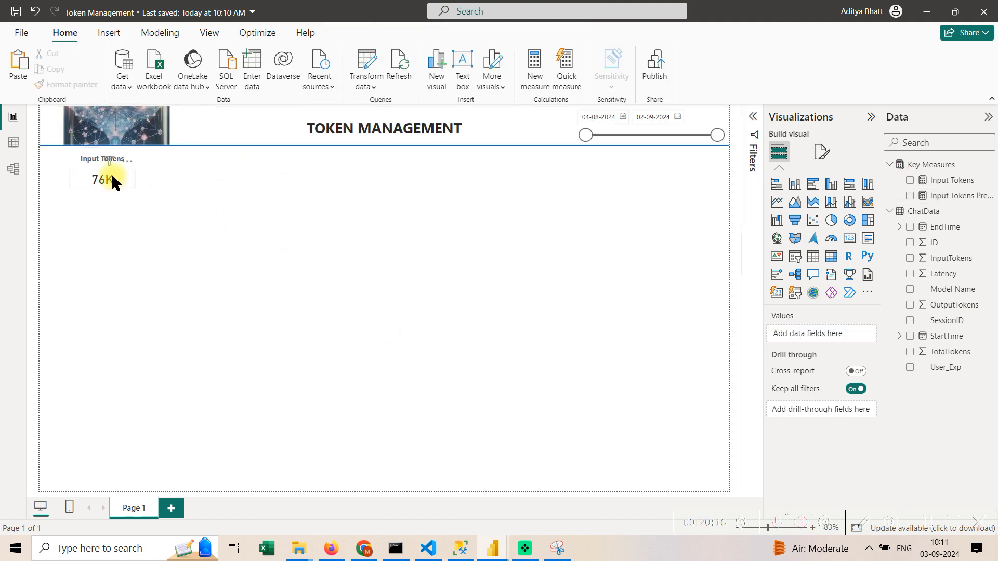
Place a copy of the Input Tokens card near the middle of the page.
click(111, 178)
key(ctrl+c)
key(ctrl+v)
drag(118, 181, 435, 299)
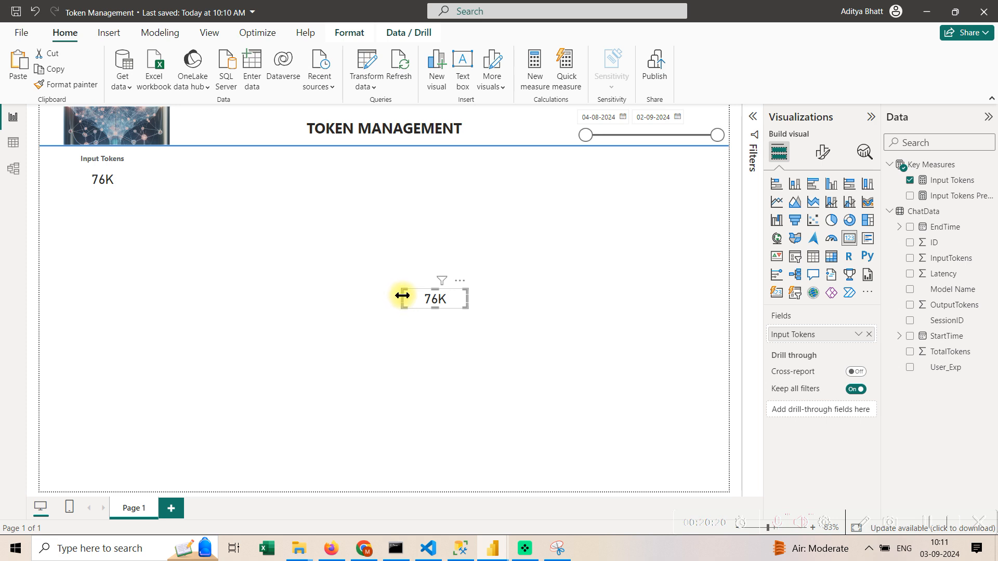
Enlarge the copied card in width and height and replace its Input Tokens field with Input Tokens Prev Period.
drag(399, 299, 271, 299)
drag(363, 306, 364, 390)
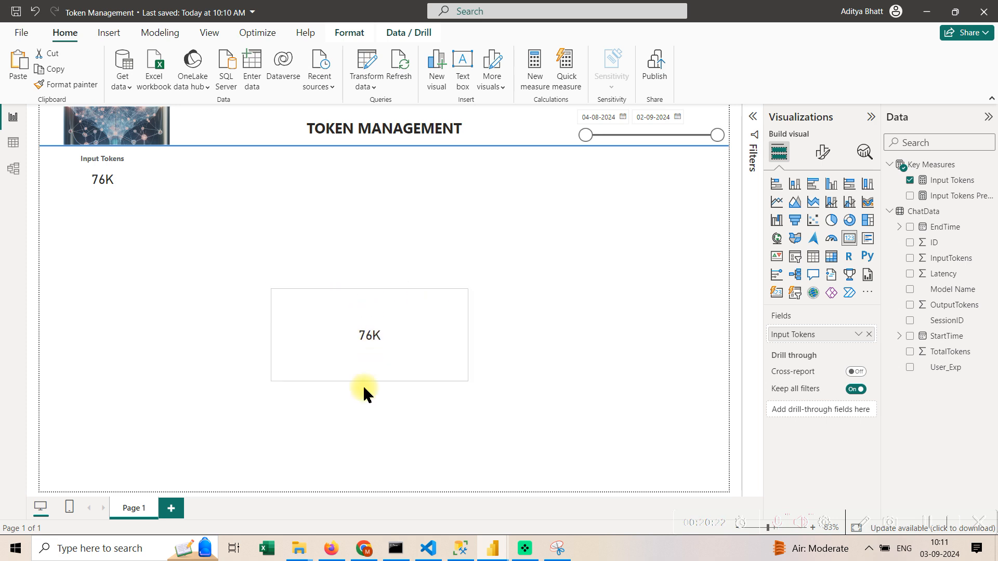
click(869, 334)
click(909, 196)
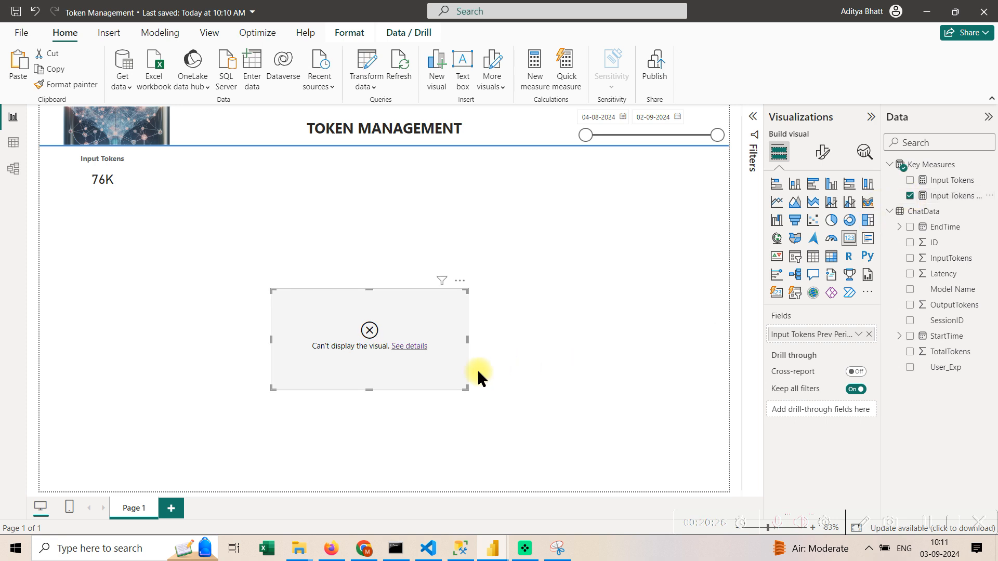
View the error details of the Input Tokens Prev Period card, and dismiss them.
click(415, 346)
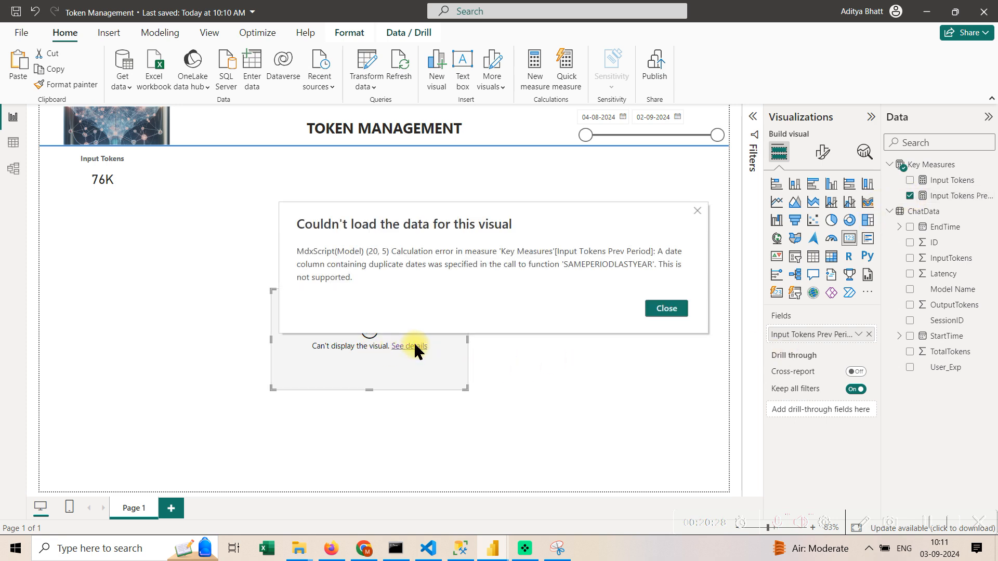
click(698, 210)
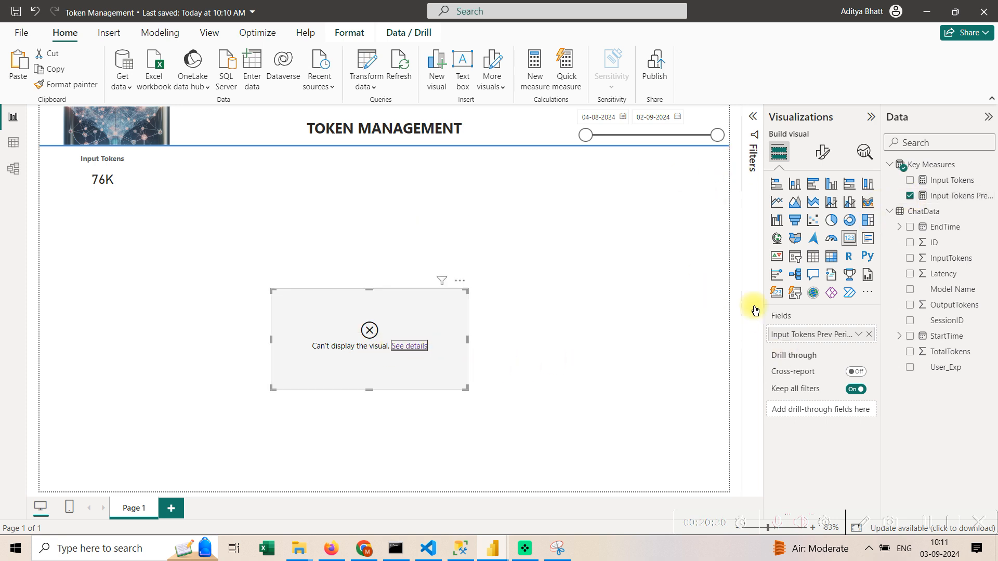
Delete the whole CALCULATE expression from the Input Tokens Prev Period formula, keeping only the measure name line.
click(950, 194)
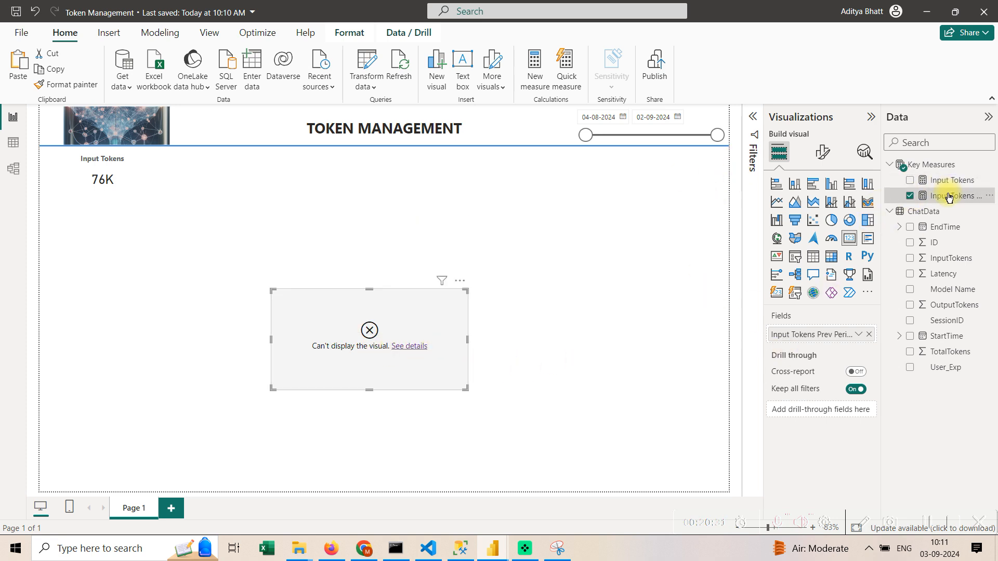
click(299, 220)
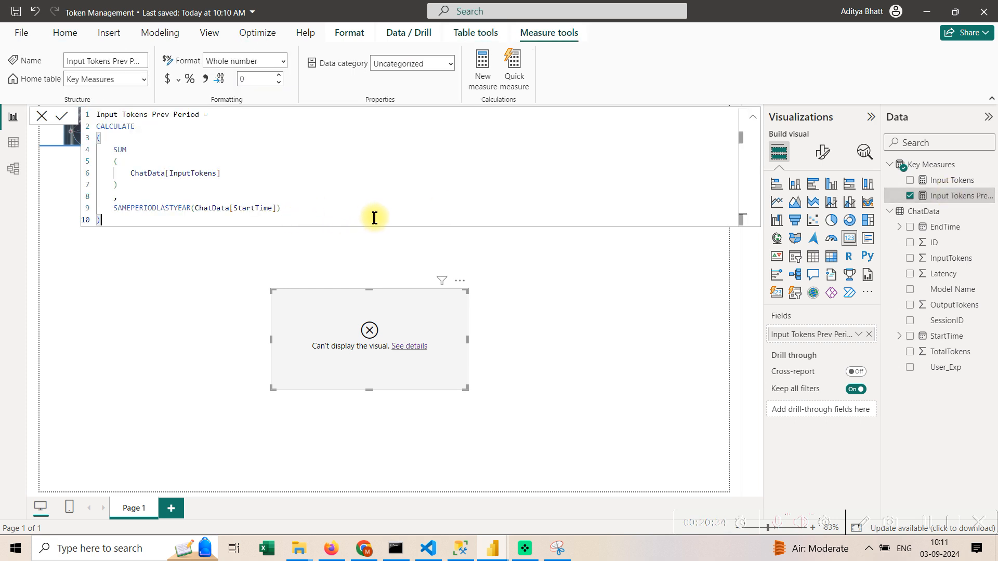
key(BackSpace)
key(BackSpace)
key(BackSpace)
key(BackSpace)
key(BackSpace)
key(BackSpace)
key(BackSpace)
key(BackSpace)
key(BackSpace)
key(BackSpace)
key(BackSpace)
key(BackSpace)
key(BackSpace)
key(BackSpace)
key(BackSpace)
key(BackSpace)
key(BackSpace)
key(BackSpace)
key(BackSpace)
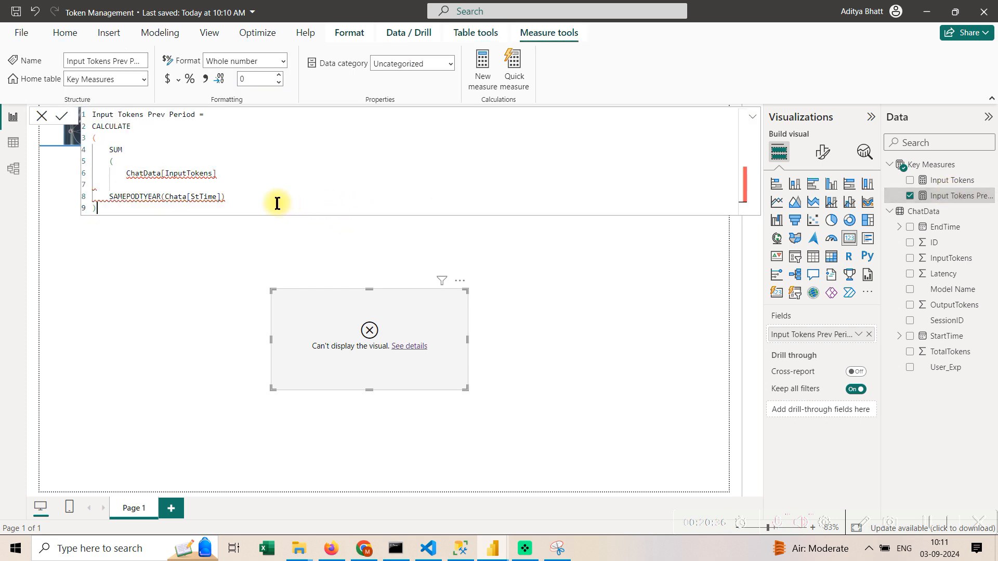
drag(276, 207, 88, 129)
key(BackSpace)
Define the variable Var MinDate=CALCULATE(MIN(ChatData[StartTime])) on the formula's second line.
text(V)
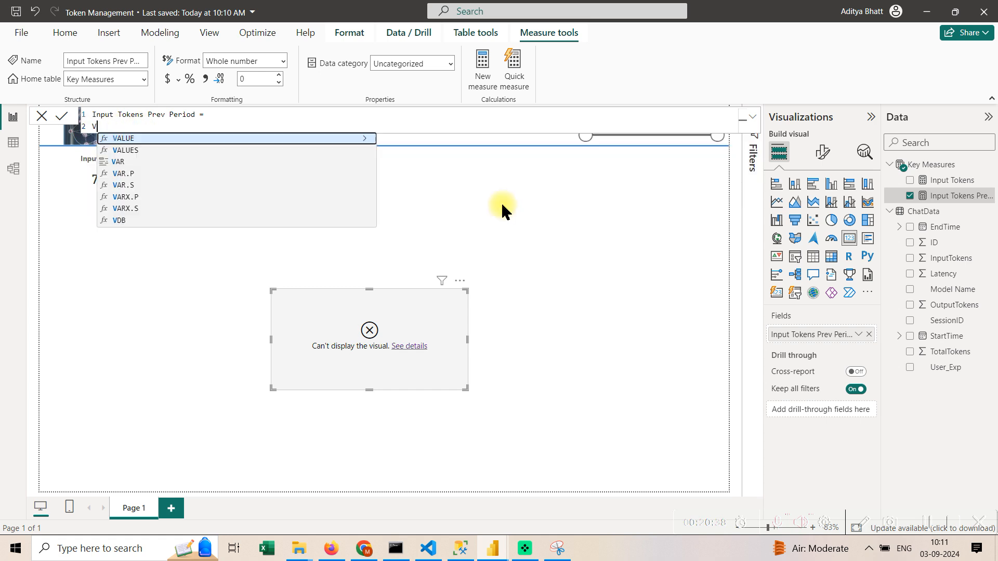
text(ar MinD)
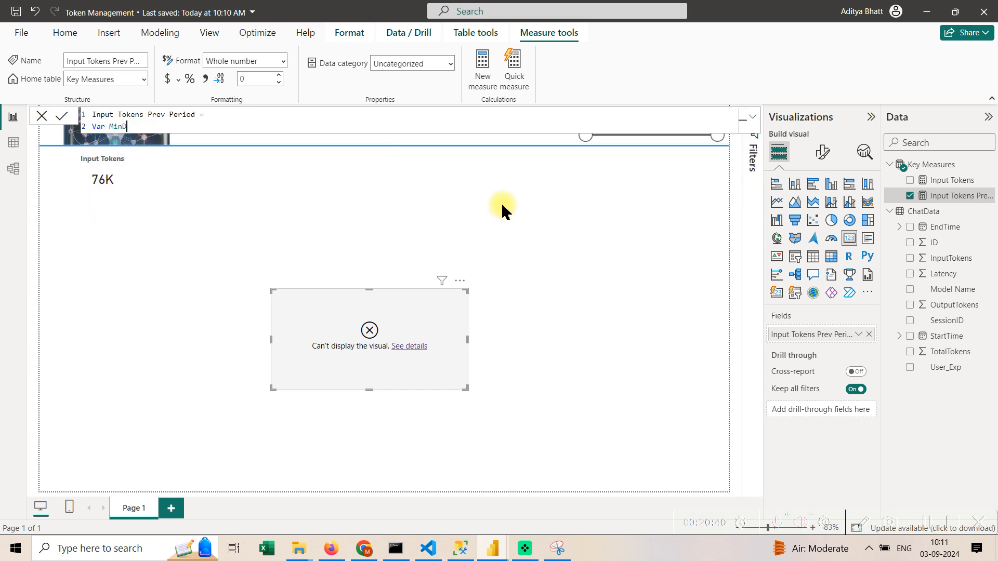
text(ate=CALCULATE(MIN()
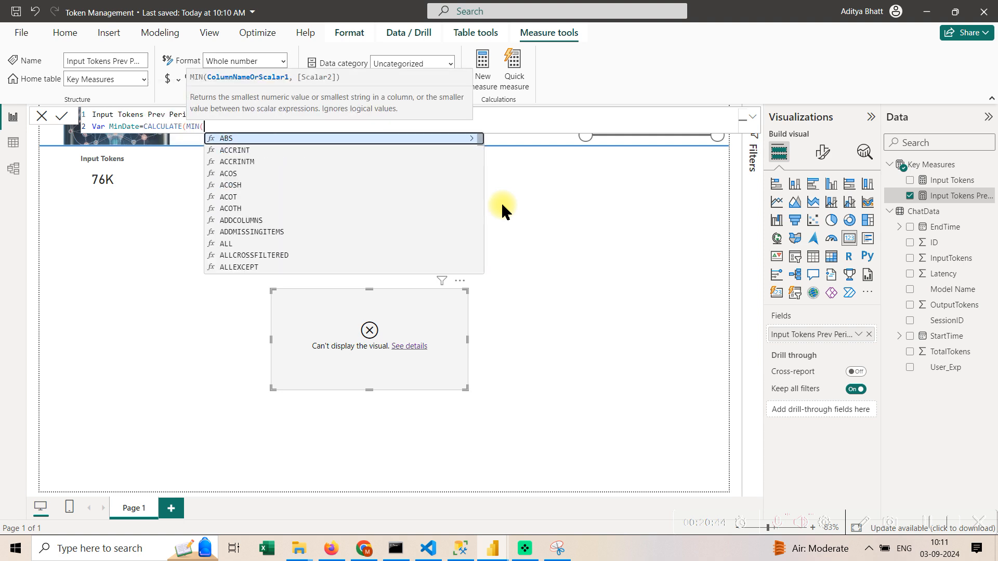
text(STR)
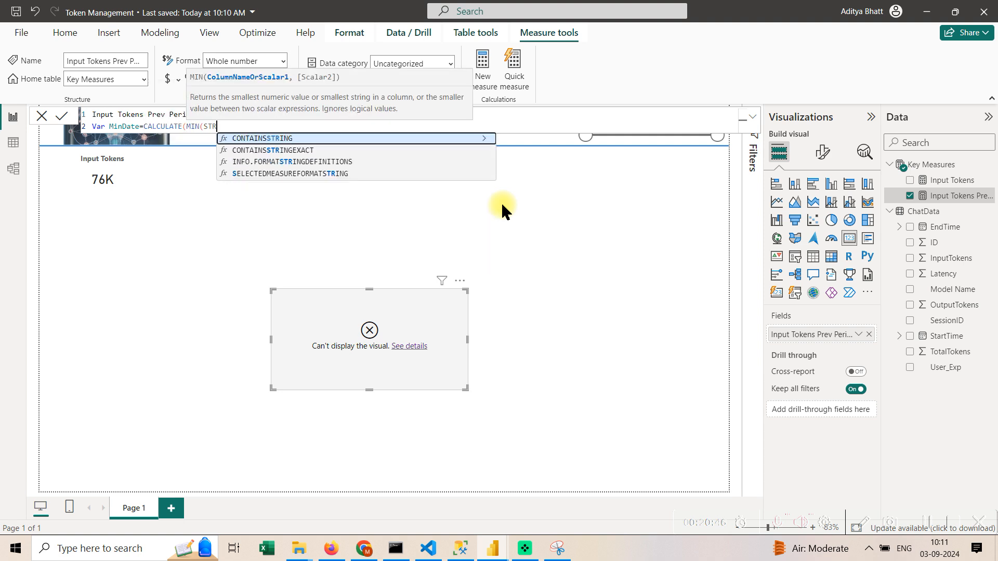
key(BackSpace)
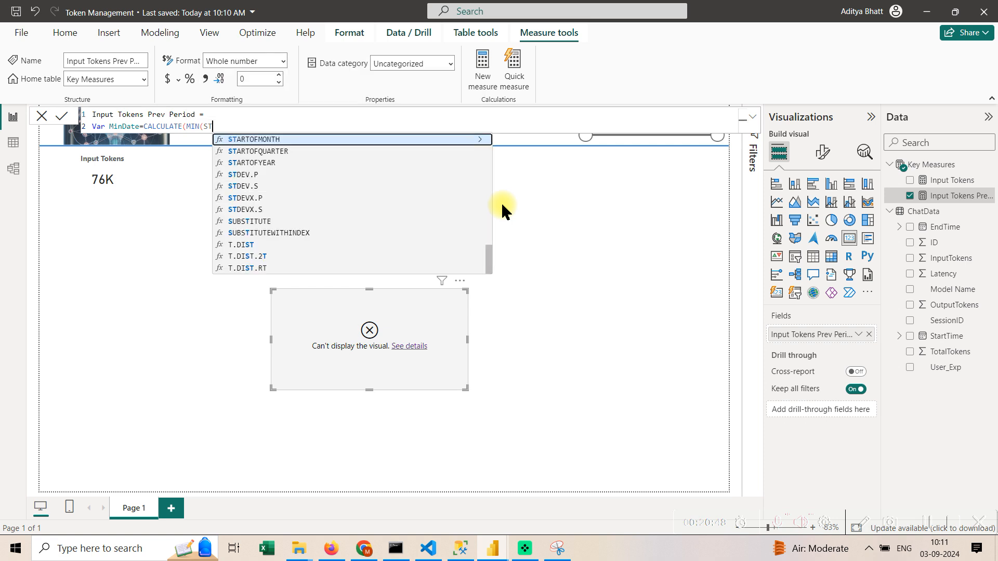
text(ART)
key(Up)
key(Tab)
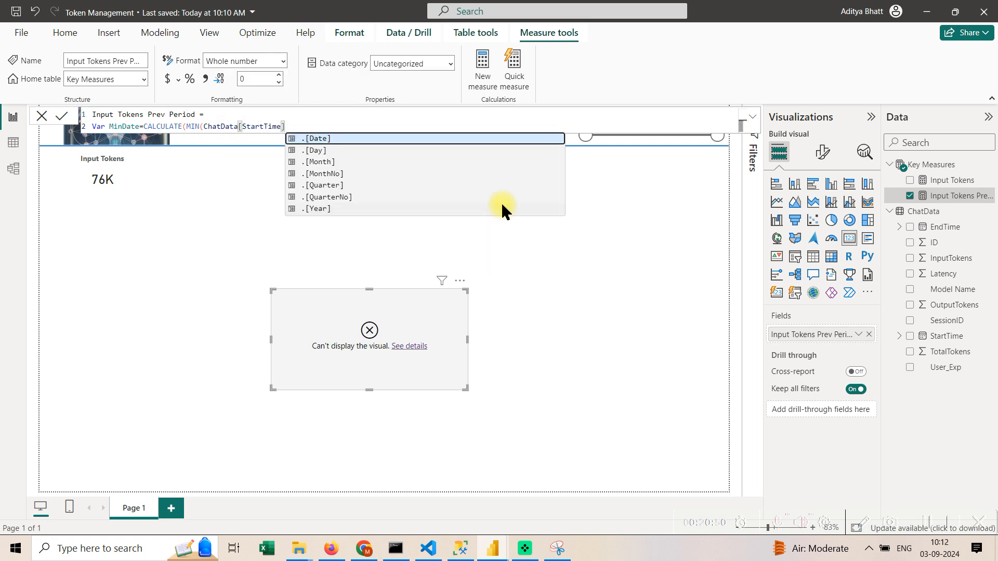
text()))
Add RETURN MinDate below the variable after a blank line and commit the measure.
key(shift+Return)
key(shift+Return)
text(R)
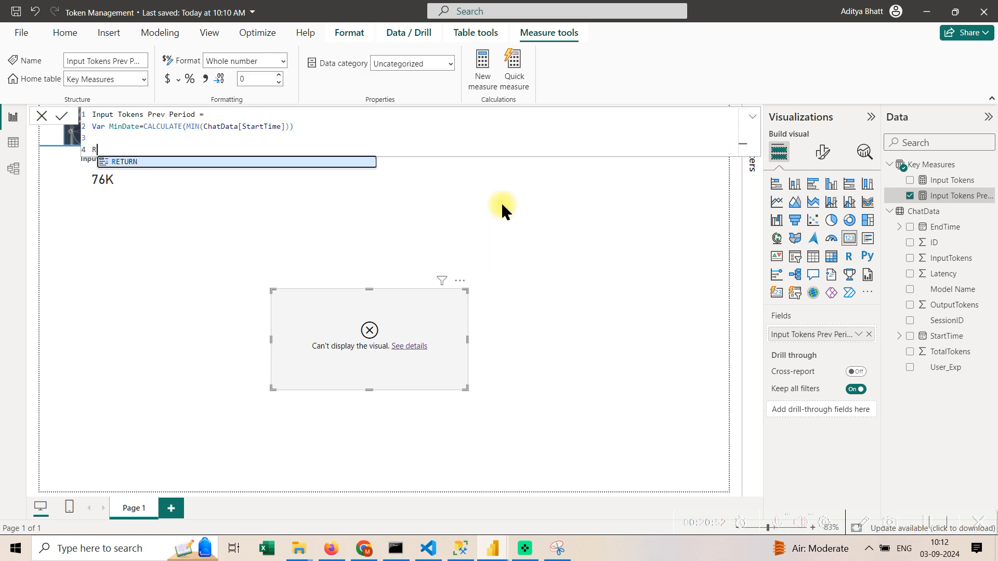
text(ETURN MIN)
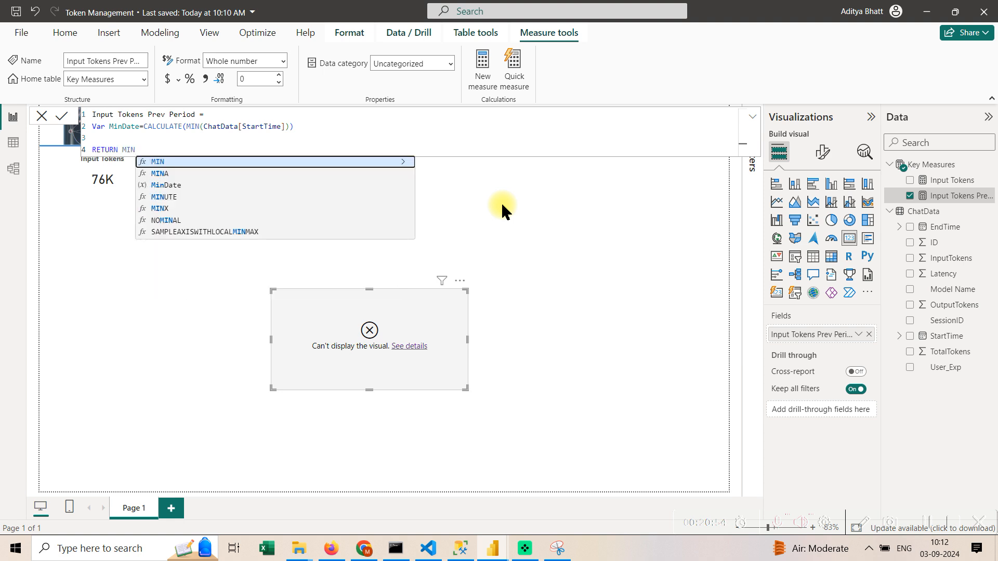
key(Down)
key(Down)
key(Tab)
key(Return)
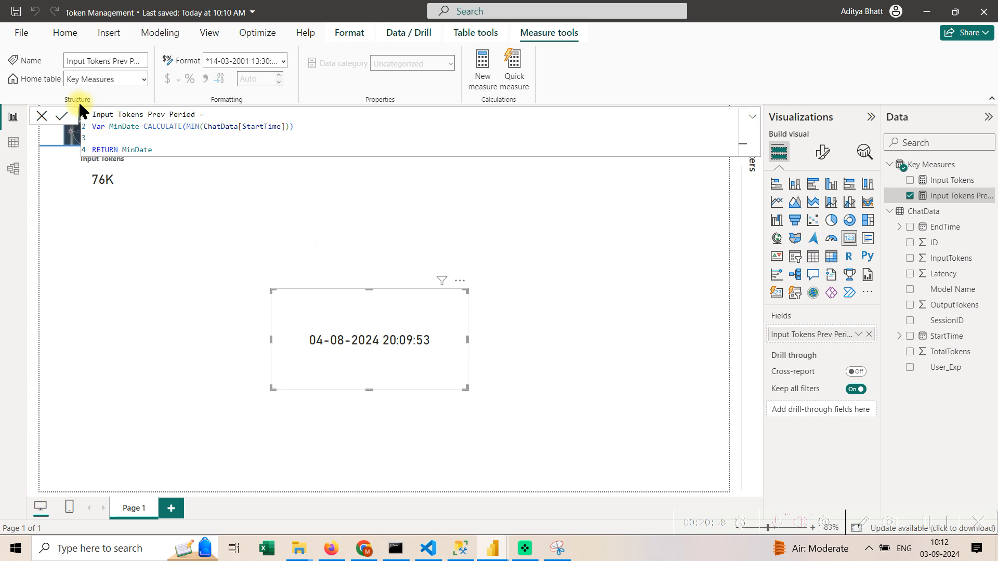
Close the formula editor and check the card's minimum date against the start handle of the date slicer.
click(43, 116)
mouse_move(583, 138)
mouse_down()
mouse_move(628, 136)
mouse_move(597, 136)
mouse_up()
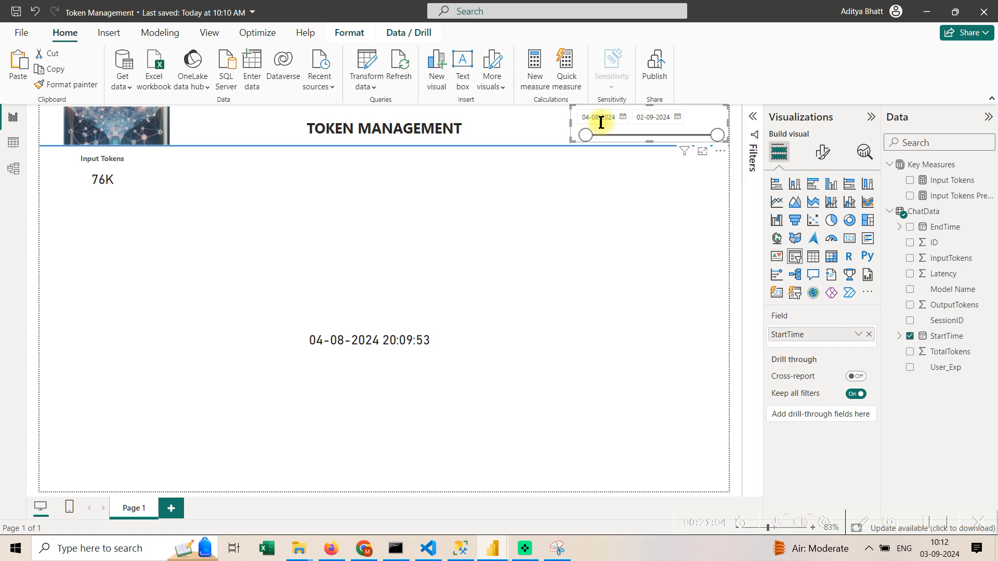
click(411, 333)
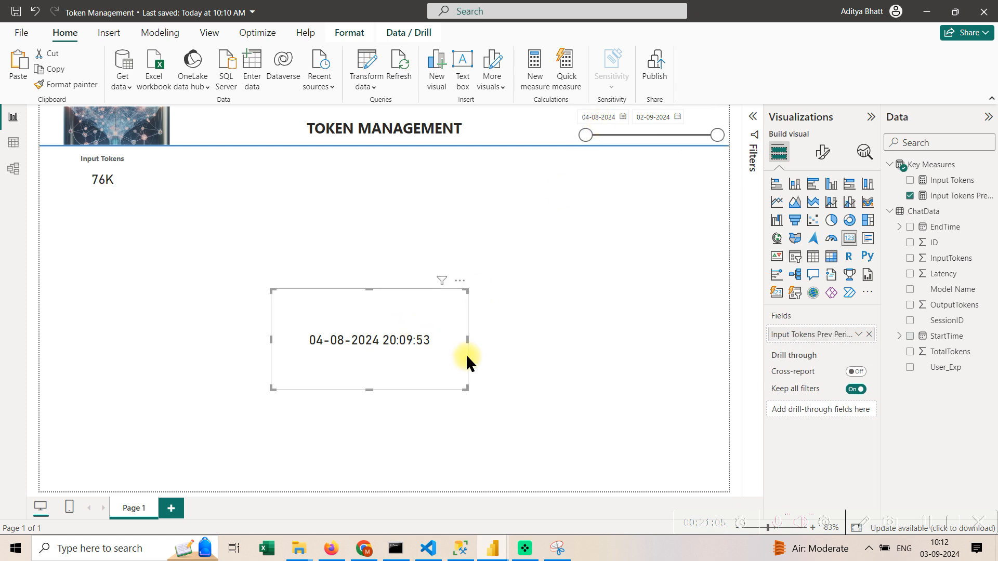
Reopen the Input Tokens Prev Period formula, remove MinDate after RETURN and start a new line below it.
click(962, 196)
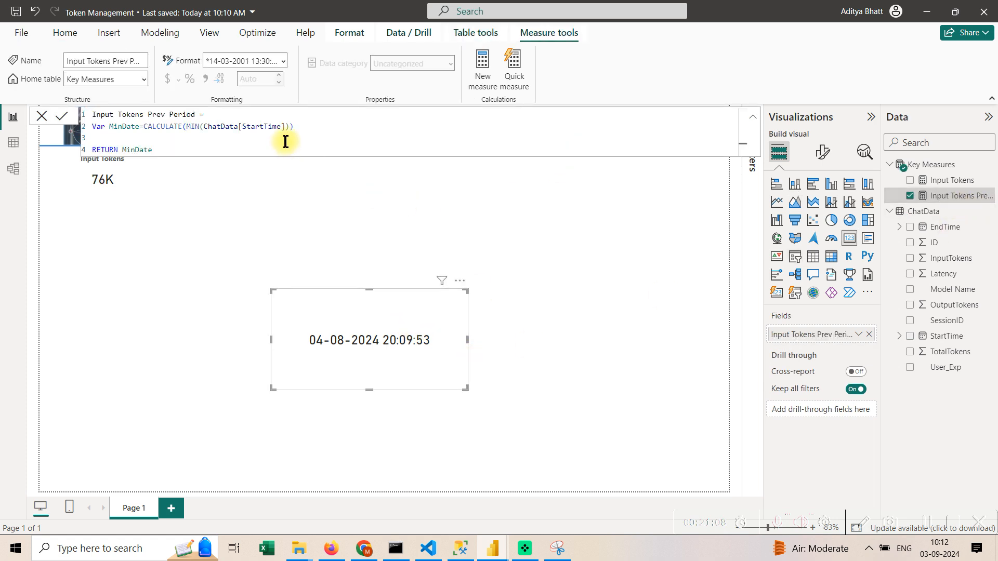
key(BackSpace)
key(BackSpace)
key(BackSpace)
key(BackSpace)
key(BackSpace)
key(BackSpace)
key(BackSpace)
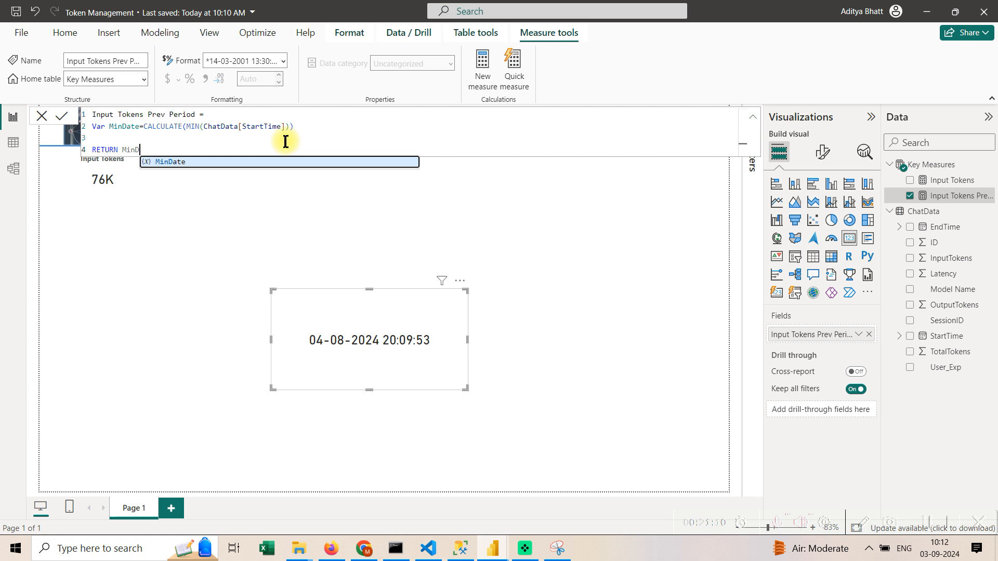
key(shift+Return)
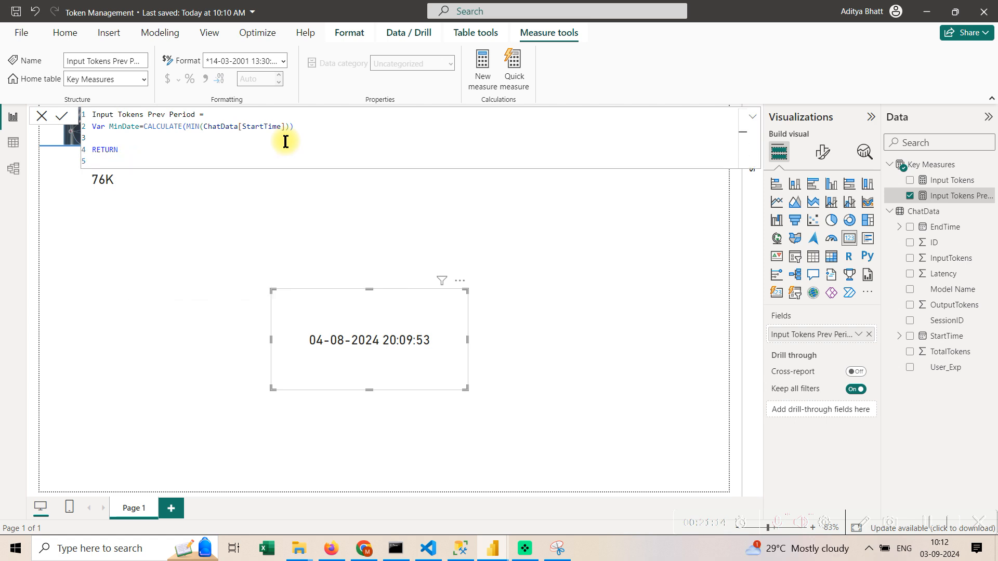
Add the variable Var MaxDate=CALCULATE(max(ChatData[StartTime])) on the blank line below MinDate.
click(285, 142)
text(Var MaxDate=CALCULATE()
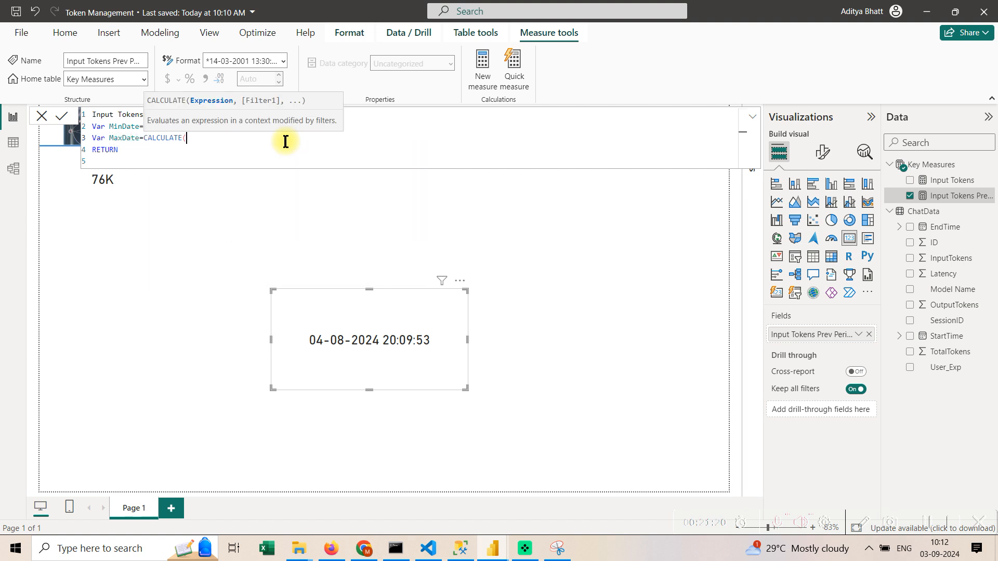
text(max()
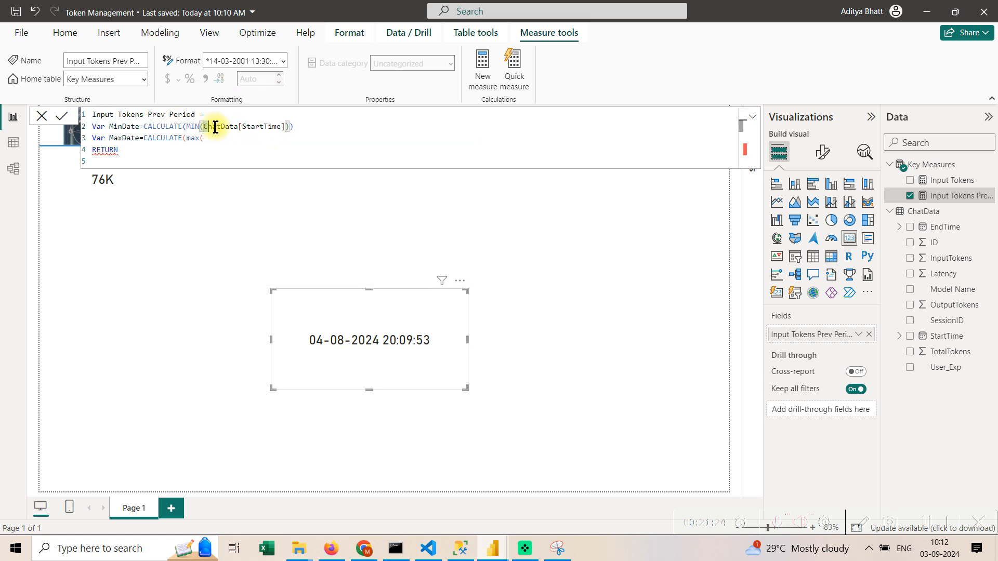
drag(203, 126, 321, 126)
key(ctrl+c)
click(313, 139)
key(ctrl+v)
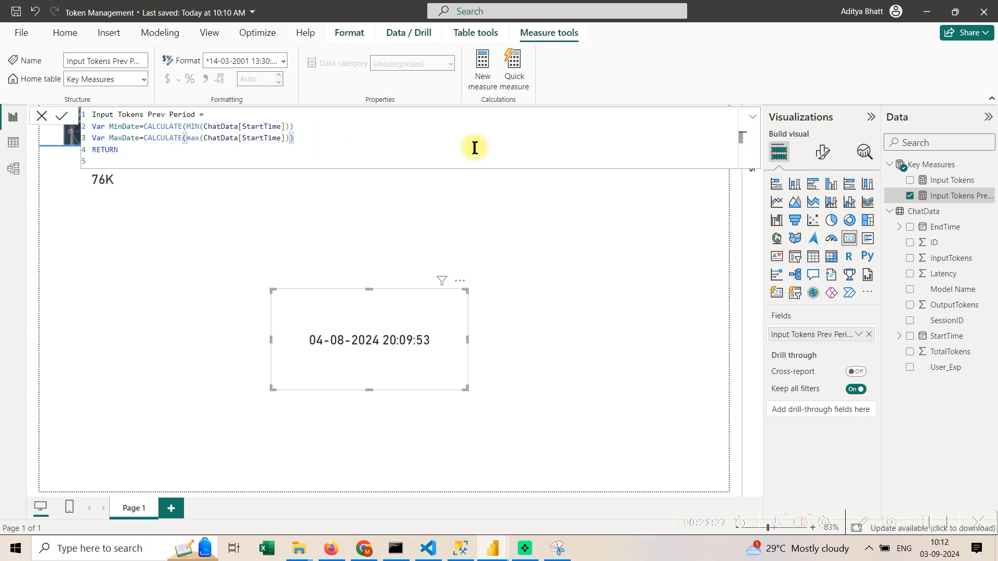
Below RETURN, begin a multi-line CALCULATE block with SUM(ChatData[InputTokens]) as its expression.
click(290, 151)
text(CALCULATE()
key(Tab)
key(Left)
key(Return)
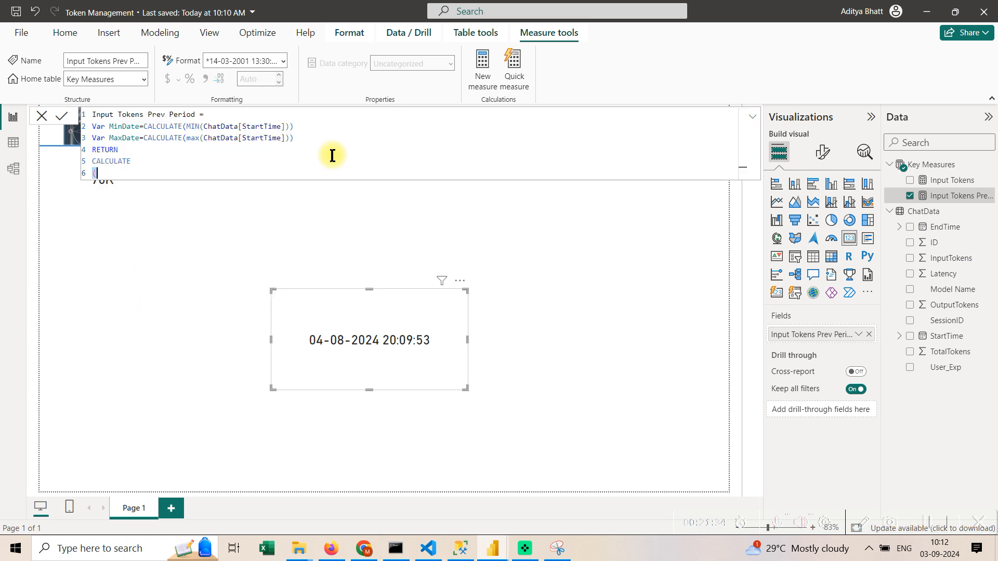
key(Return)
text(SUM)
key(Return)
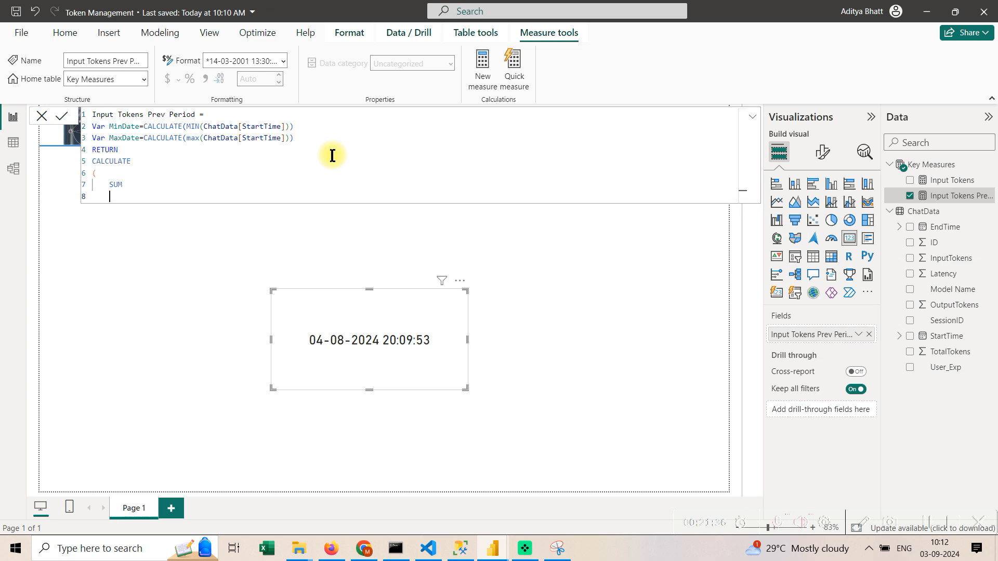
text(()
key(Return)
text(inp)
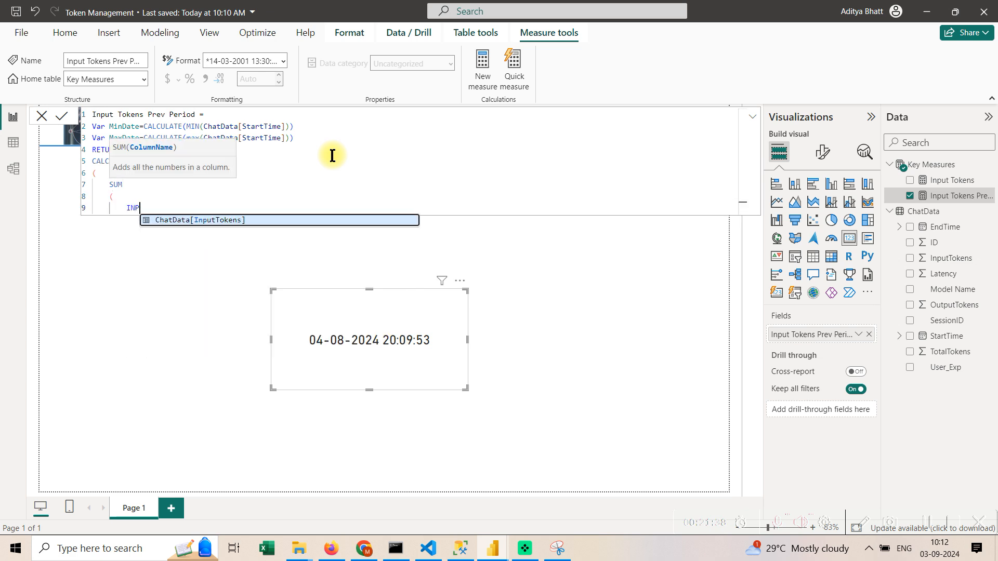
key(Tab)
key(Return)
text())
key(Return)
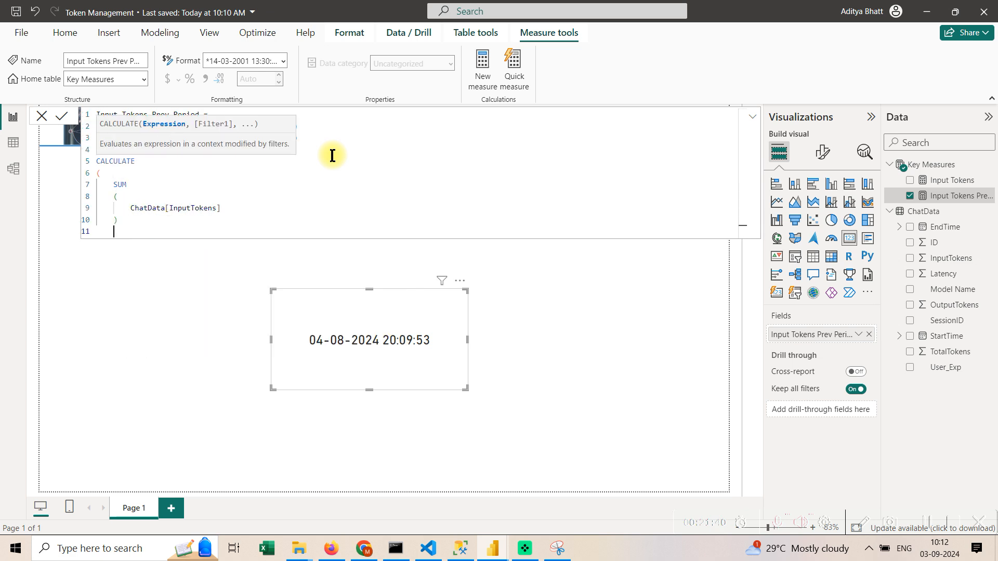
After a comma, begin the CALCULATE filter argument with ChatData[StartTime]>=DATEADD(.
text(,)
key(Return)
text(START)
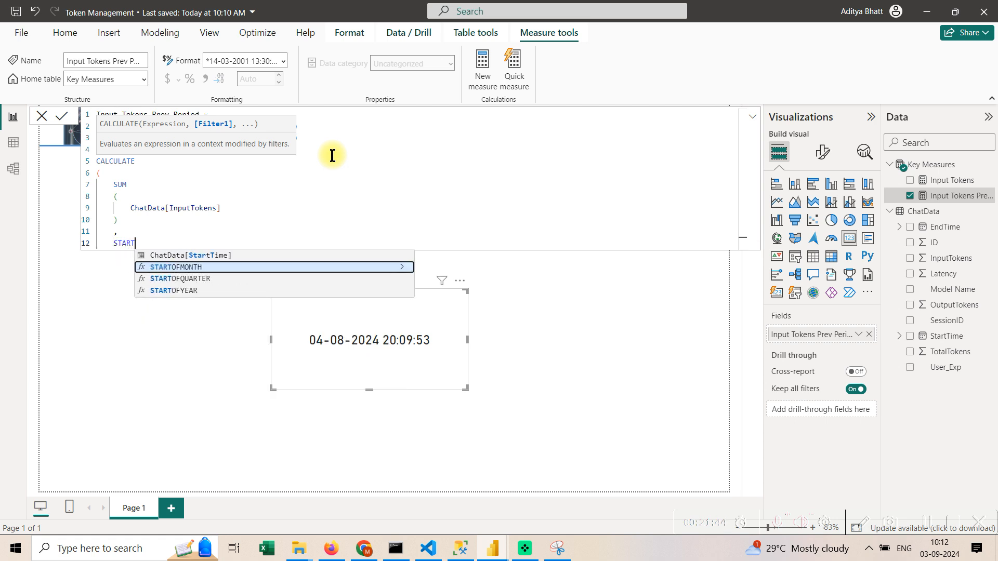
key(Up)
key(Tab)
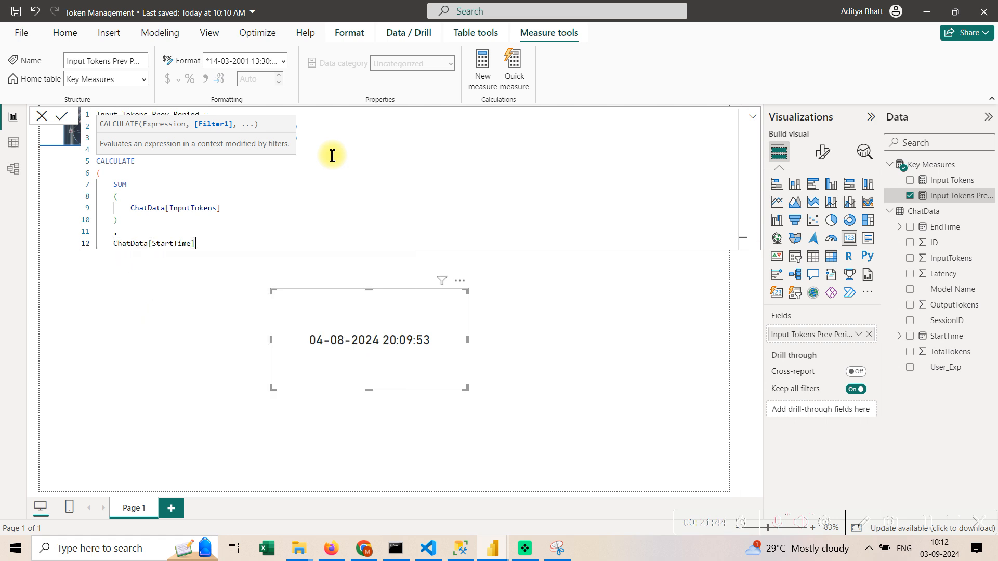
text(>=DATEADD()
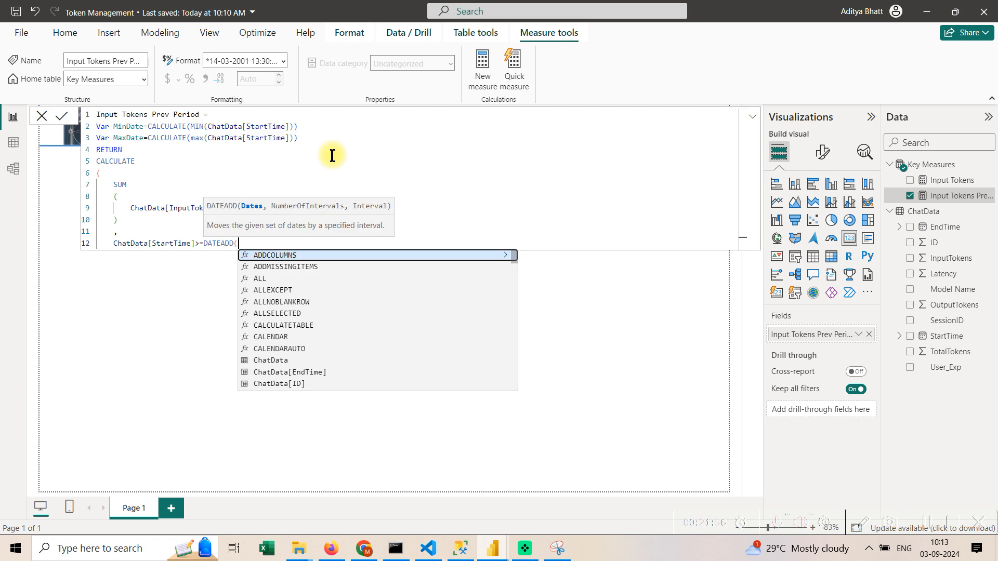
text(STAR)
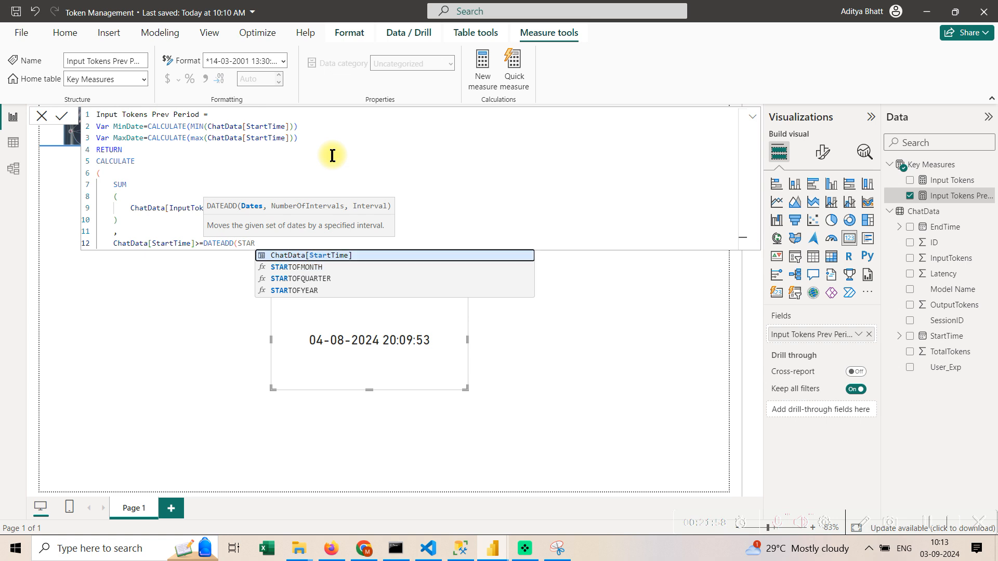
key(BackSpace)
key(BackSpace)
key(BackSpace)
key(BackSpace)
text(MIN)
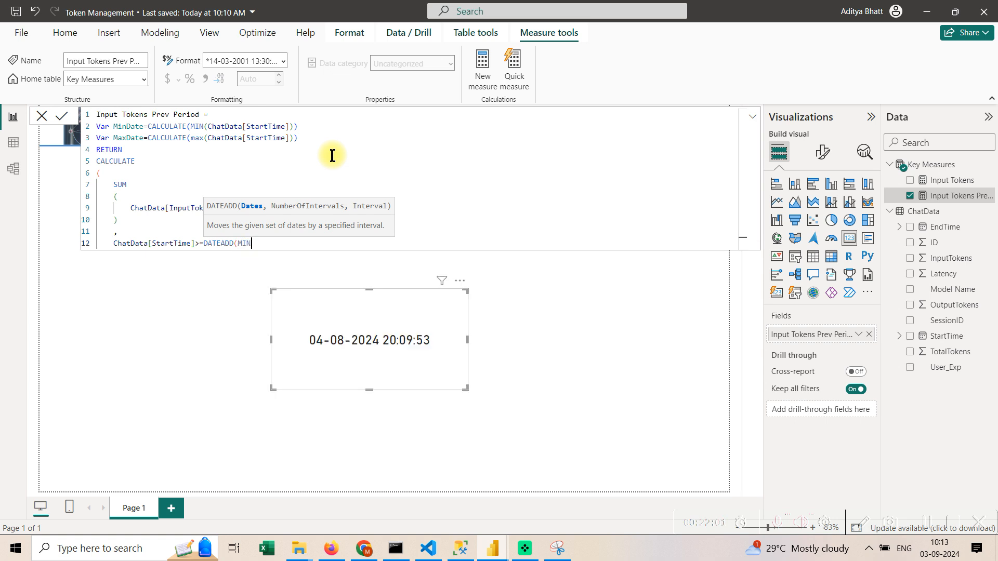
key(BackSpace)
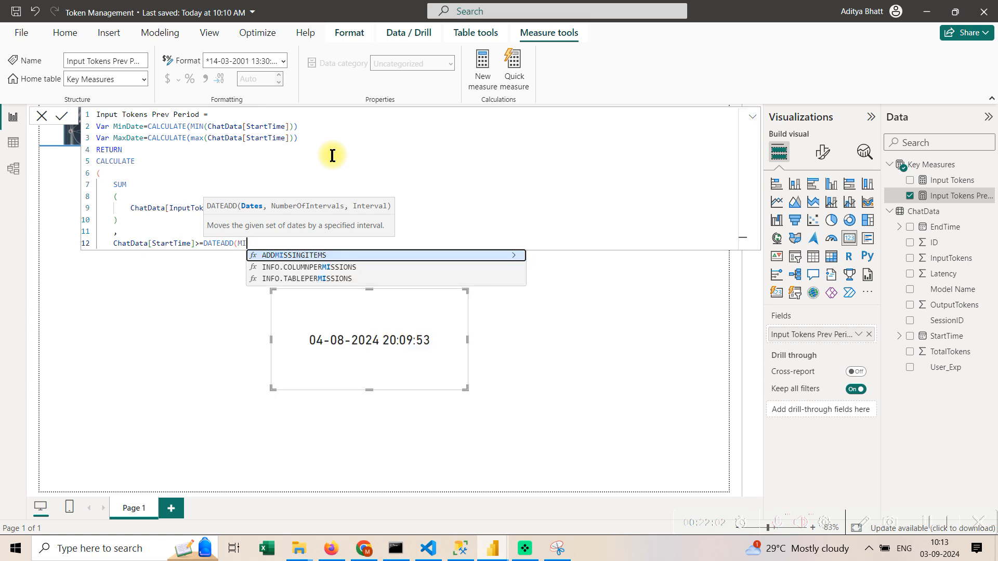
key(BackSpace)
key(BackSpace)
Replace the unfinished DATEADD call so the first filter condition reads ChatData[StartTime]>=MinDate-7 &&.
text(STAR)
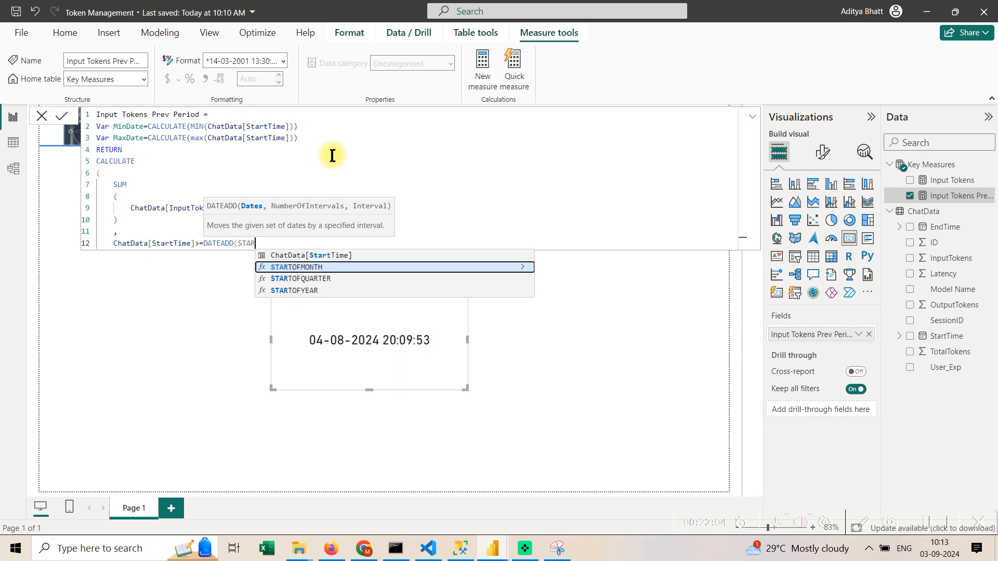
key(Up)
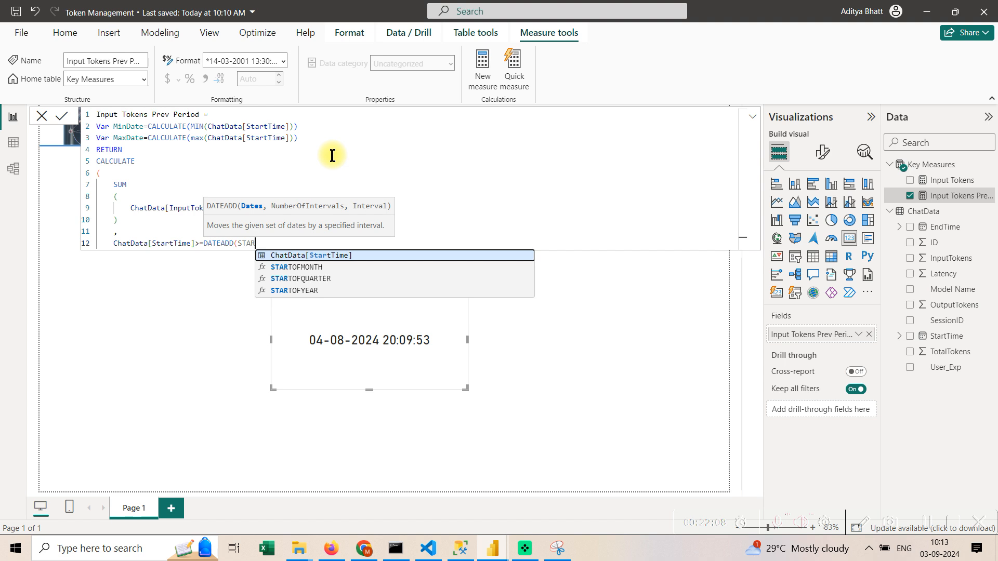
key(BackSpace)
key(BackSpace)
key(BackSpace)
key(BackSpace)
key(BackSpace)
key(BackSpace)
key(BackSpace)
key(BackSpace)
key(BackSpace)
key(BackSpace)
key(BackSpace)
key(BackSpace)
text(MI)
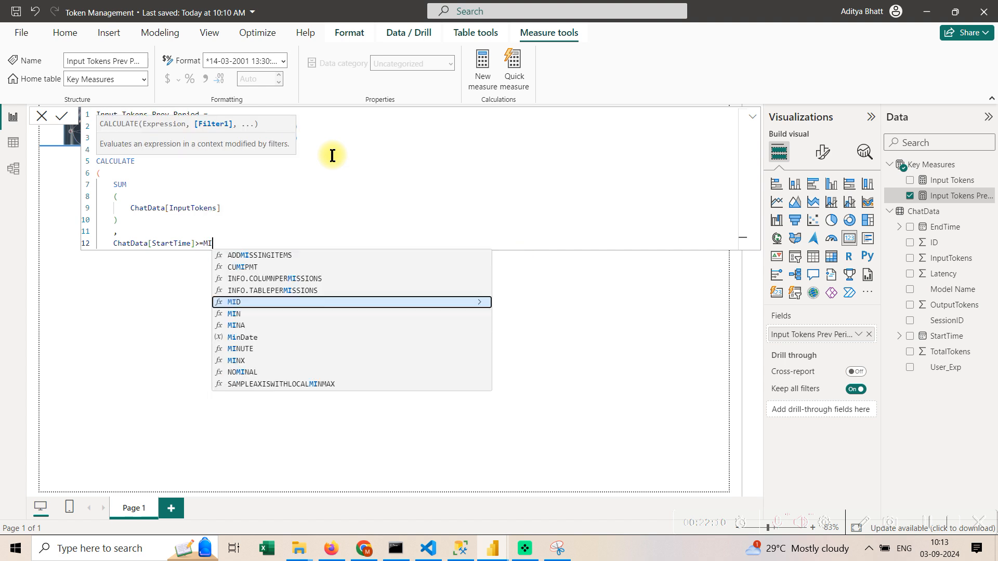
text(n)
key(Down)
key(Down)
key(Tab)
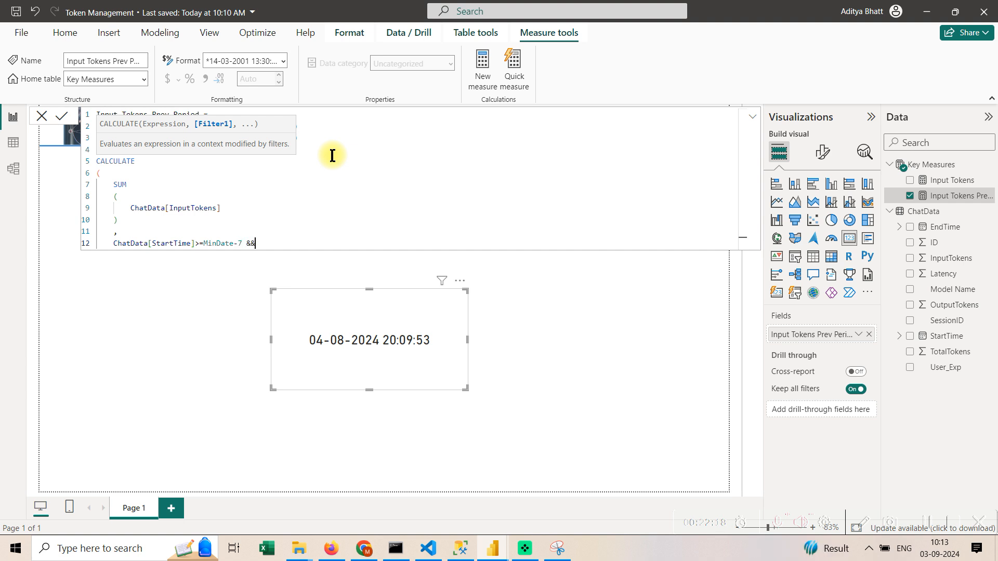
Add the second filter condition ChatData[EndTime]<=MaxDate-7 on a new line.
key(shift+Return)
text(Chat)
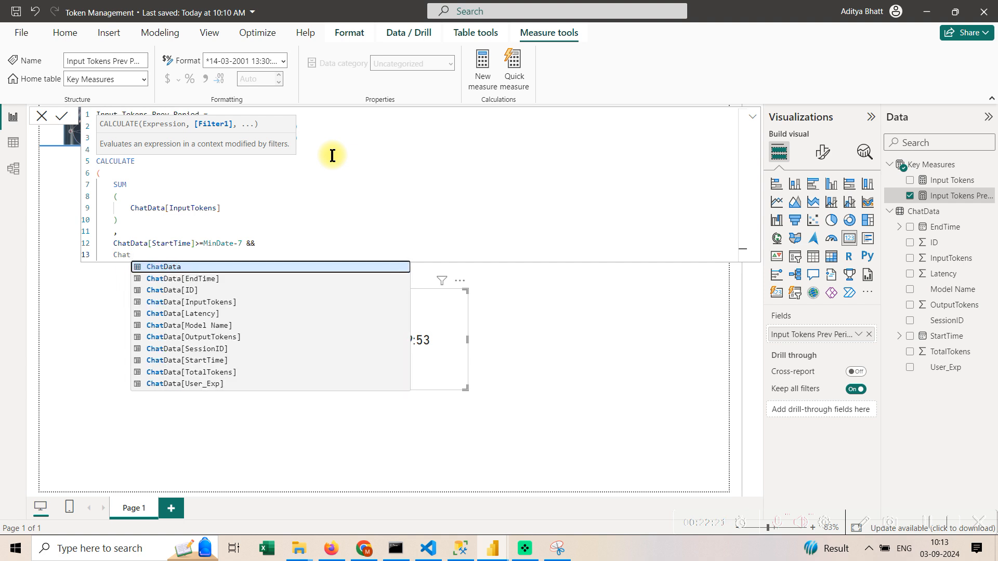
key(Down)
key(Tab)
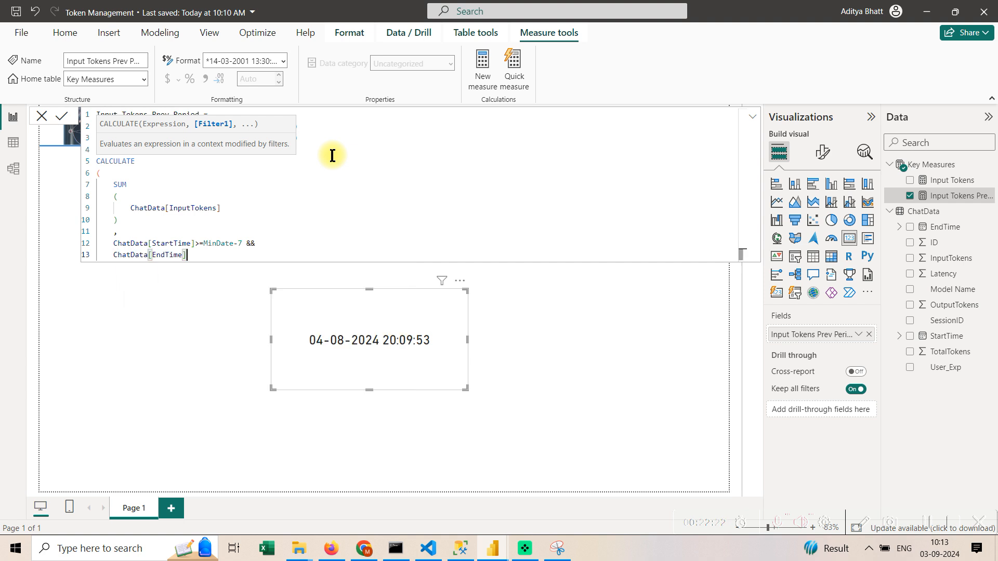
text(<=Ma)
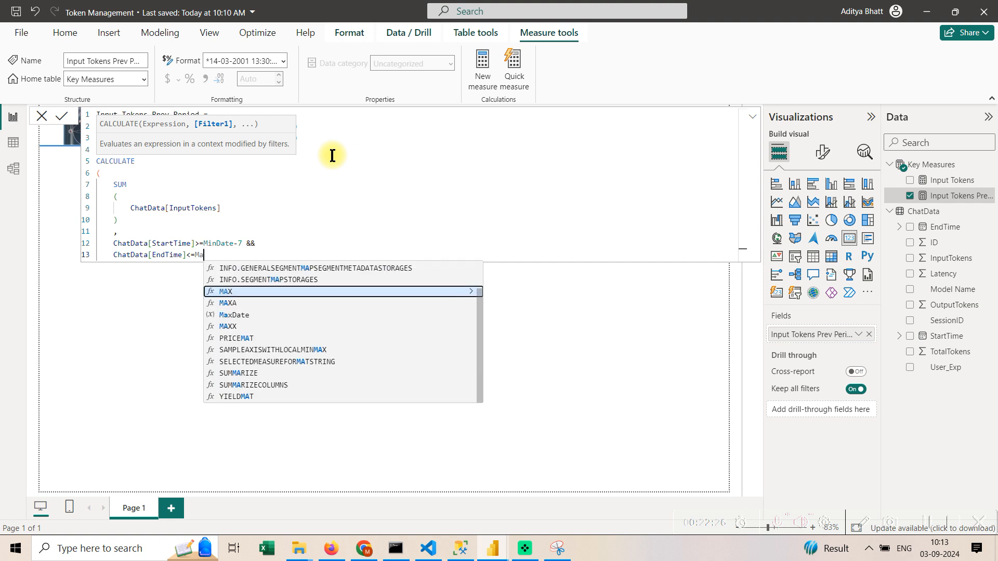
key(Down)
key(Down)
key(Tab)
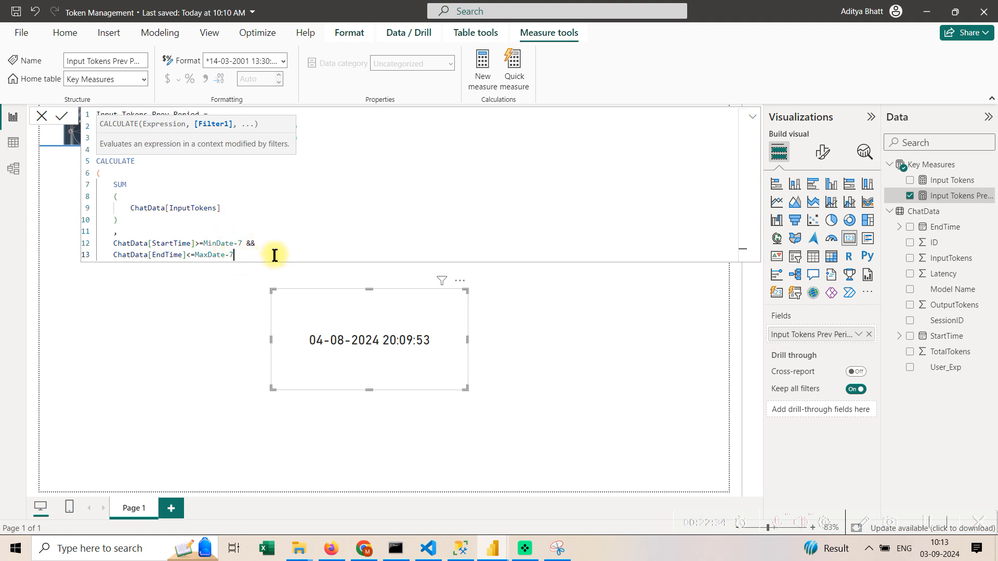
Close the CALCULATE block with a parenthesis two lines below the conditions and commit the measure.
key(shift+Return)
key(shift+Return)
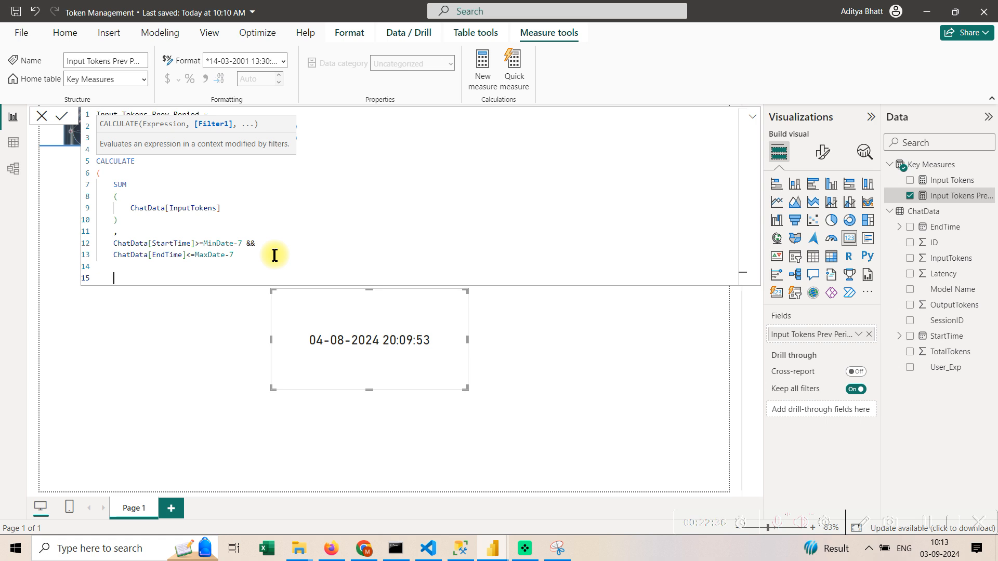
text())
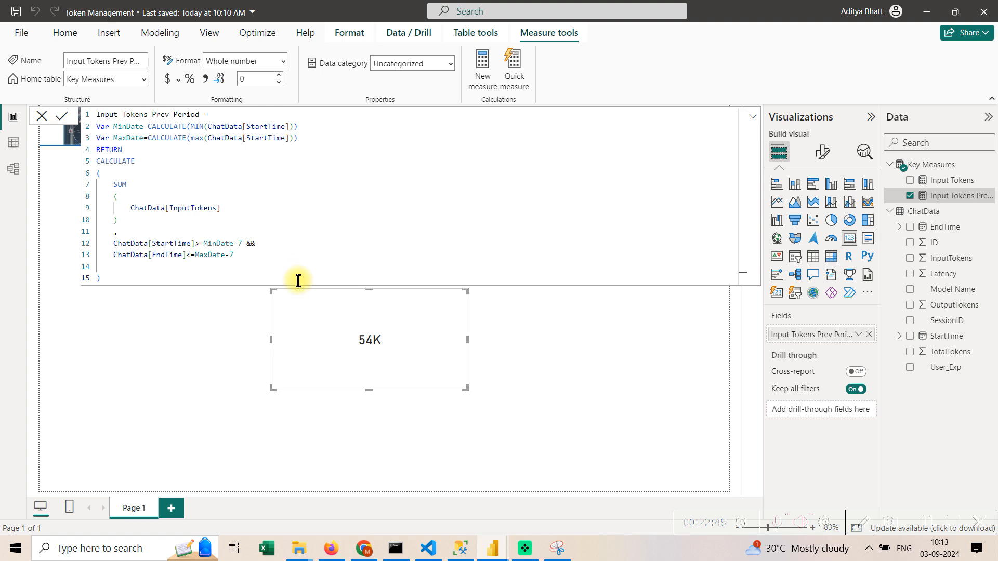
After the MaxDate-7 condition, add a comma line and the filter argument ALL(ChatData[StartTime]), and commit the measure.
click(299, 254)
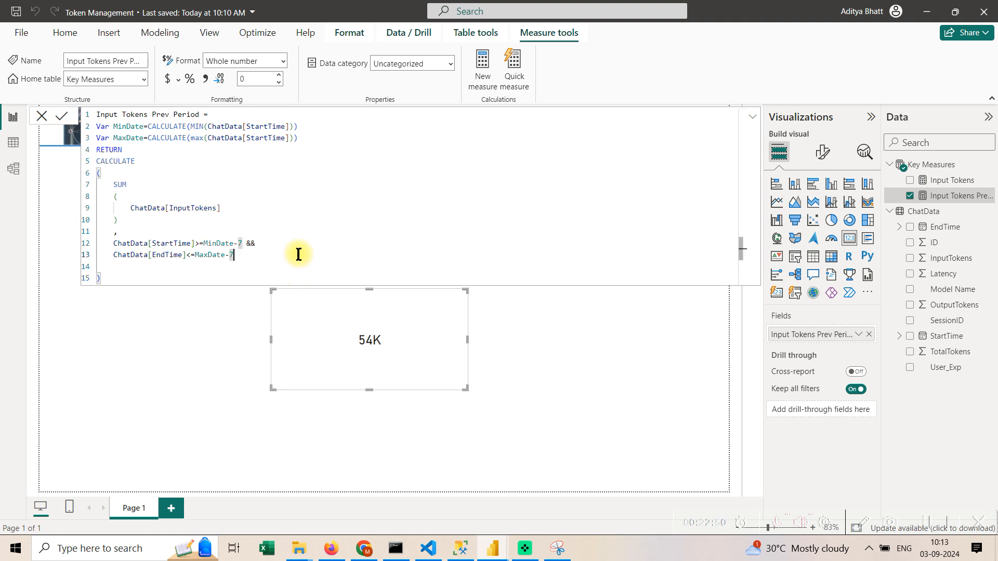
key(Return)
text(,)
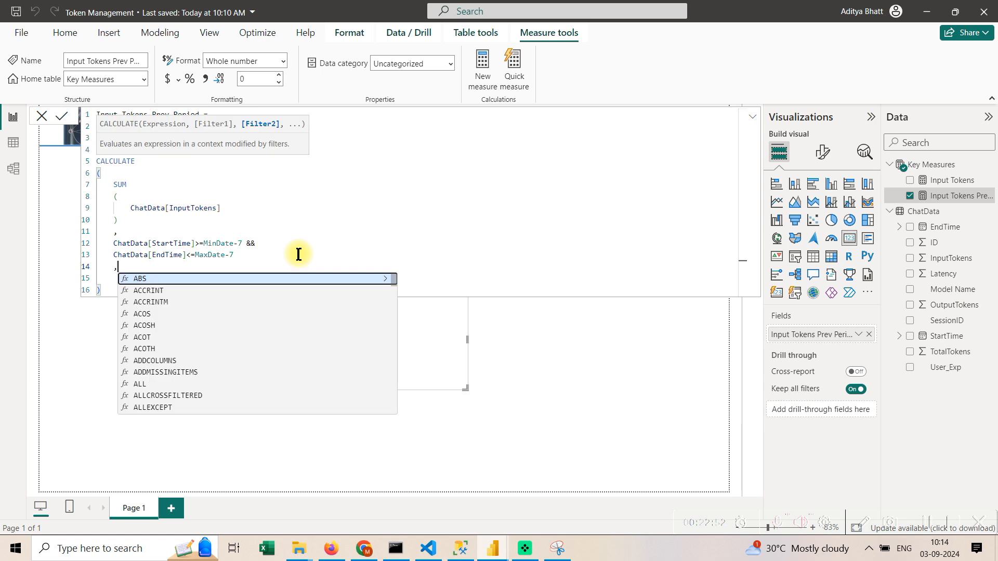
key(Return)
text(ALL(S)
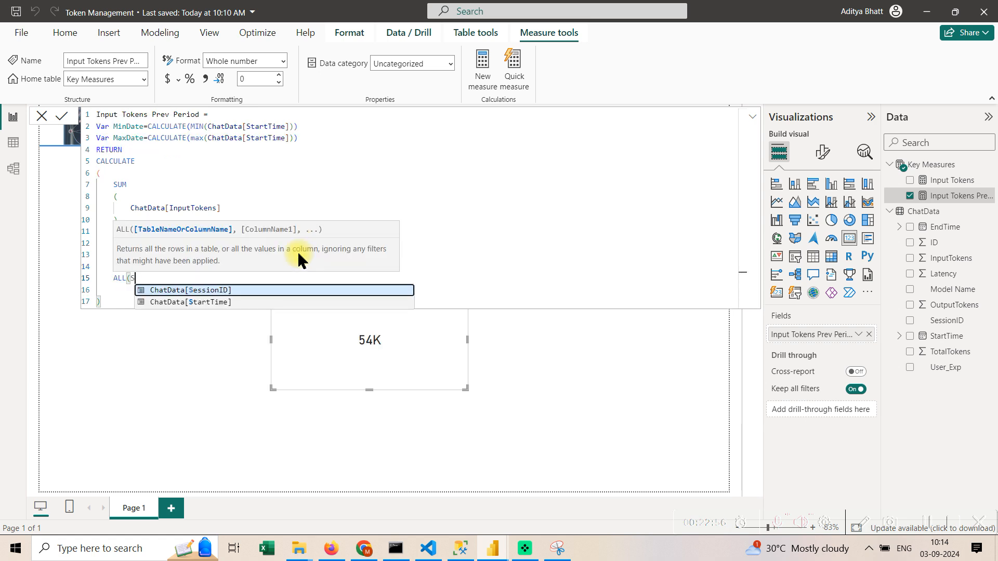
key(Down)
key(Tab)
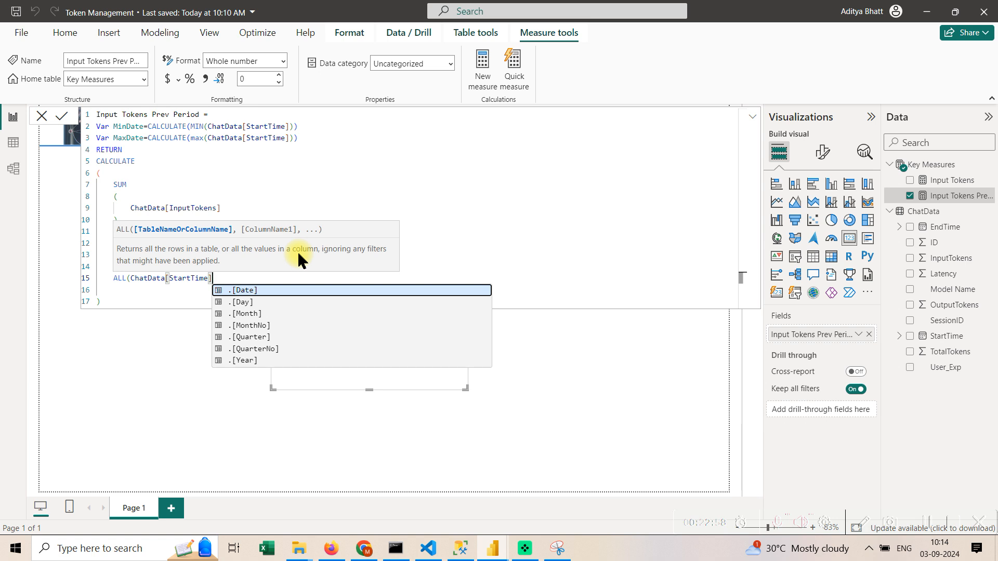
text())
key(Return)
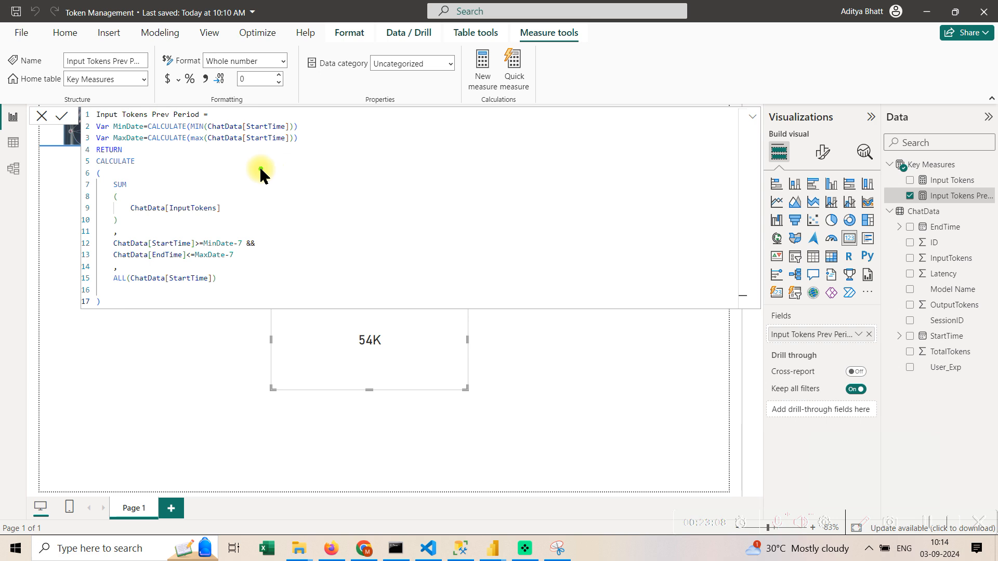
mouse_move(101, 128)
mouse_down()
mouse_move(85, 150)
mouse_move(330, 154)
mouse_move(266, 116)
mouse_move(104, 117)
mouse_up()
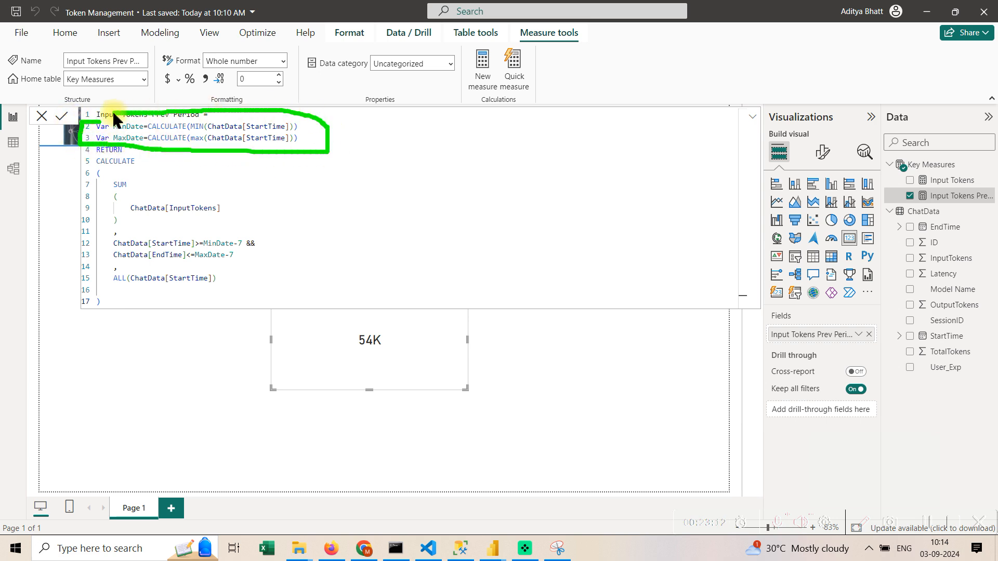
mouse_move(302, 127)
mouse_down()
mouse_move(333, 112)
mouse_move(367, 124)
mouse_up()
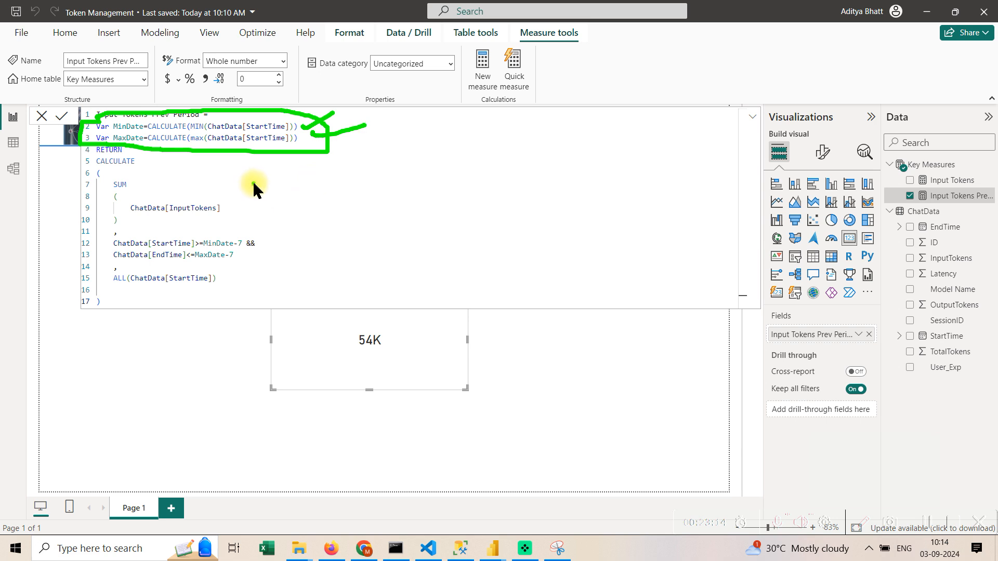
mouse_move(254, 183)
mouse_down()
mouse_move(117, 180)
mouse_move(107, 216)
mouse_move(248, 221)
mouse_move(256, 185)
mouse_up()
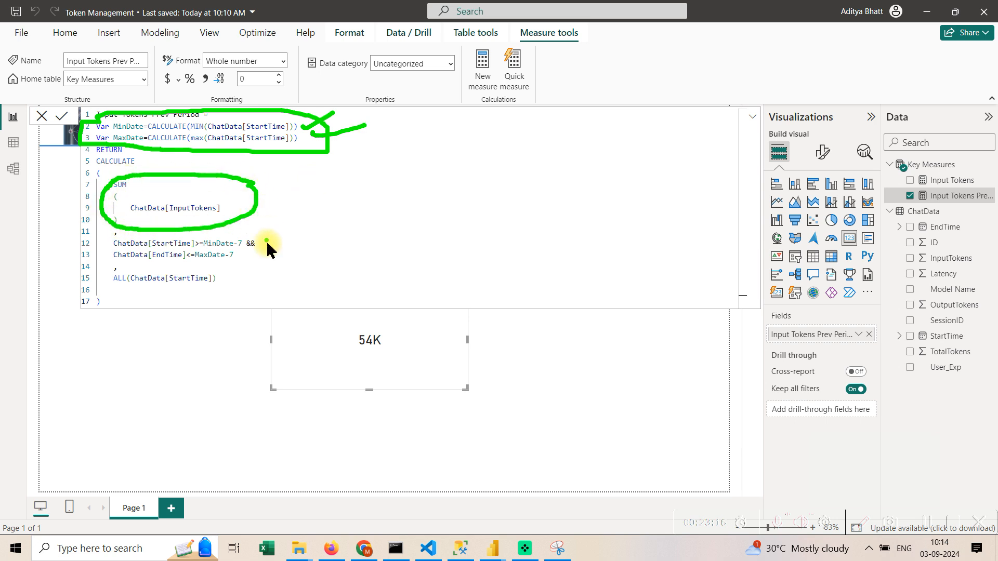
mouse_move(266, 239)
mouse_down()
mouse_move(110, 240)
mouse_move(106, 260)
mouse_move(205, 267)
mouse_move(260, 228)
mouse_up()
drag(471, 123, 475, 152)
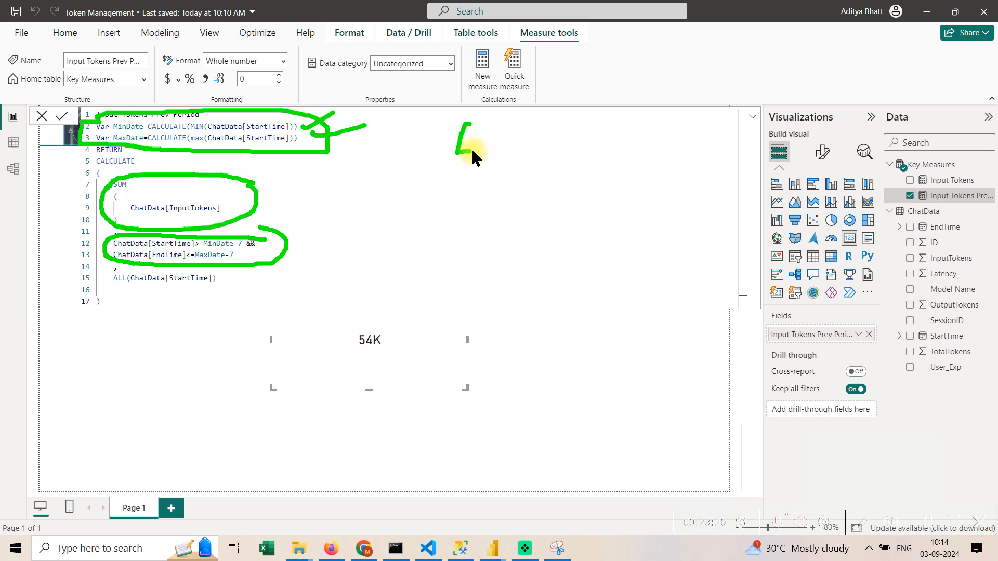
mouse_move(612, 119)
mouse_down()
mouse_move(635, 126)
mouse_move(647, 151)
mouse_up()
drag(464, 193, 502, 195)
mouse_move(519, 183)
mouse_down()
mouse_move(530, 183)
mouse_move(530, 213)
mouse_up()
drag(570, 178, 572, 241)
drag(558, 219, 582, 230)
mouse_move(236, 294)
mouse_down()
mouse_move(132, 295)
mouse_move(98, 276)
mouse_move(241, 281)
mouse_move(221, 297)
mouse_up()
mouse_move(346, 243)
mouse_down()
mouse_move(278, 282)
mouse_move(249, 285)
mouse_move(321, 281)
mouse_up()
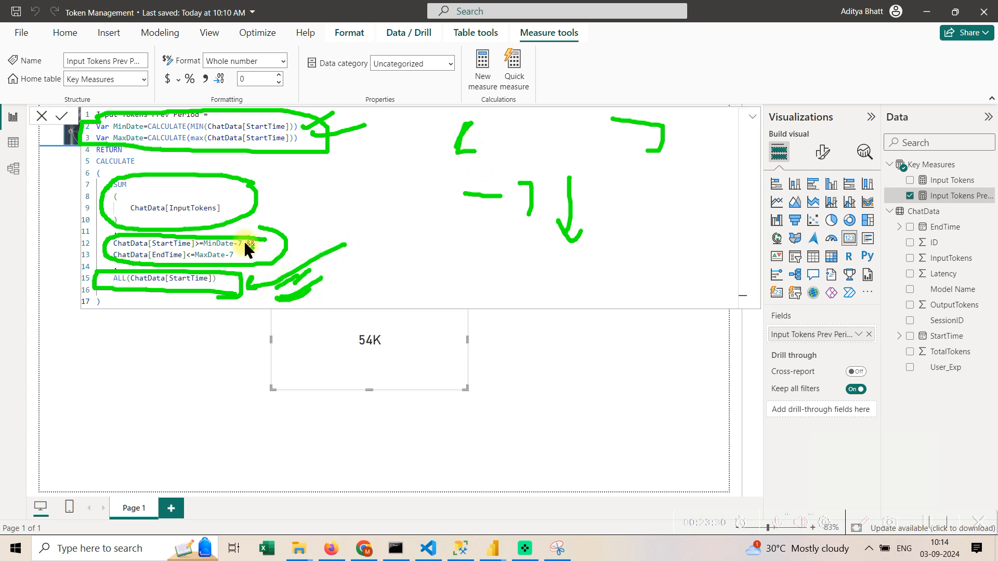
mouse_move(314, 142)
mouse_down()
mouse_move(357, 167)
mouse_move(286, 232)
mouse_up()
drag(346, 237, 416, 211)
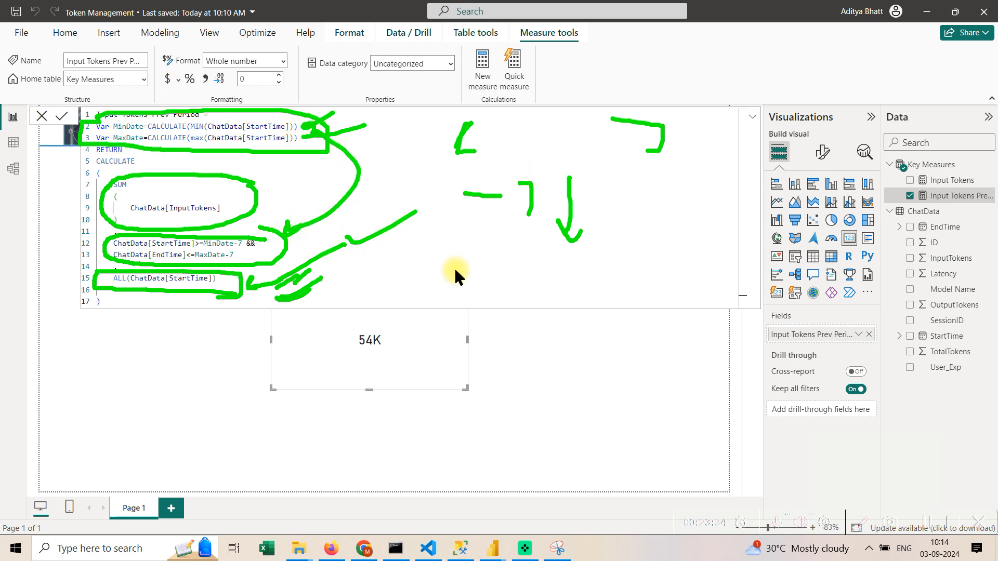
Close the formula editor, and shrink and move the previous-period card directly beneath the Input Tokens value.
click(41, 116)
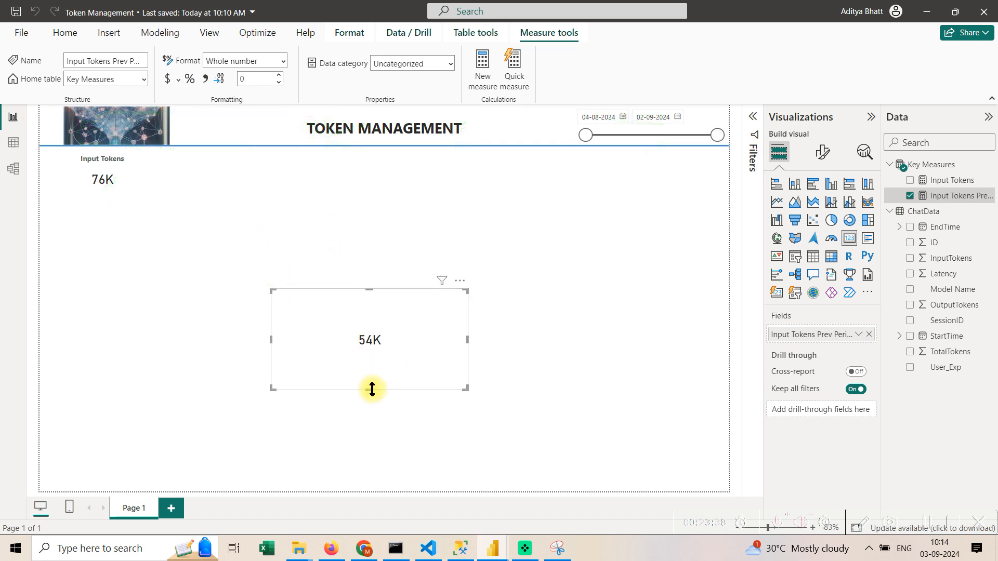
drag(372, 389, 338, 313)
drag(271, 302, 102, 218)
Try a callout value font size of 11 on the previous-period card.
click(822, 151)
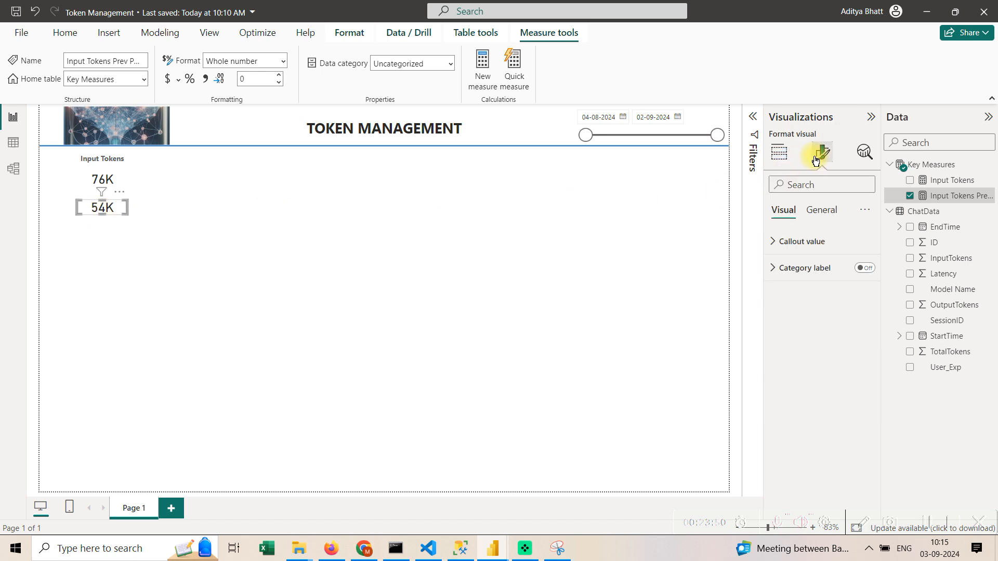
click(848, 241)
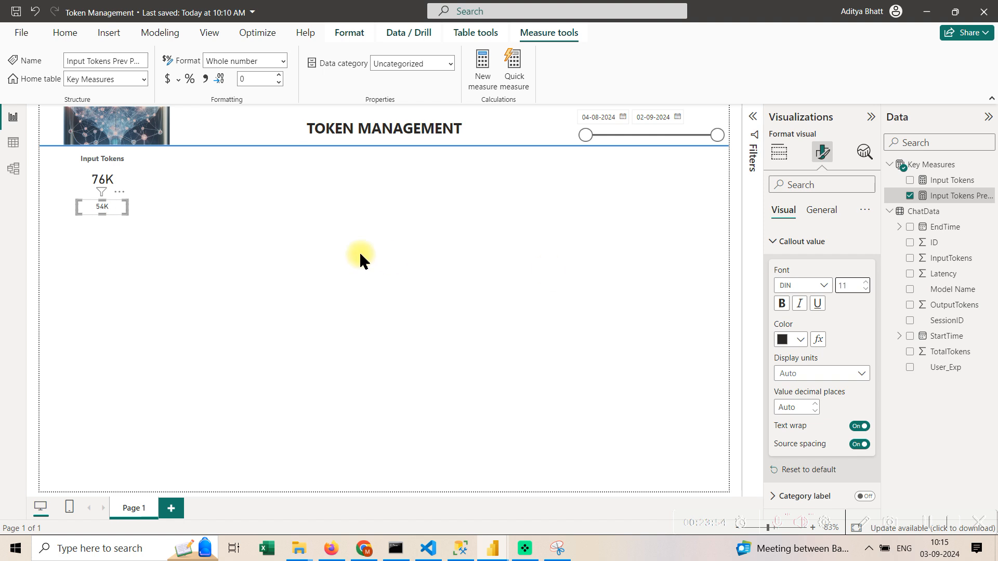
click(182, 229)
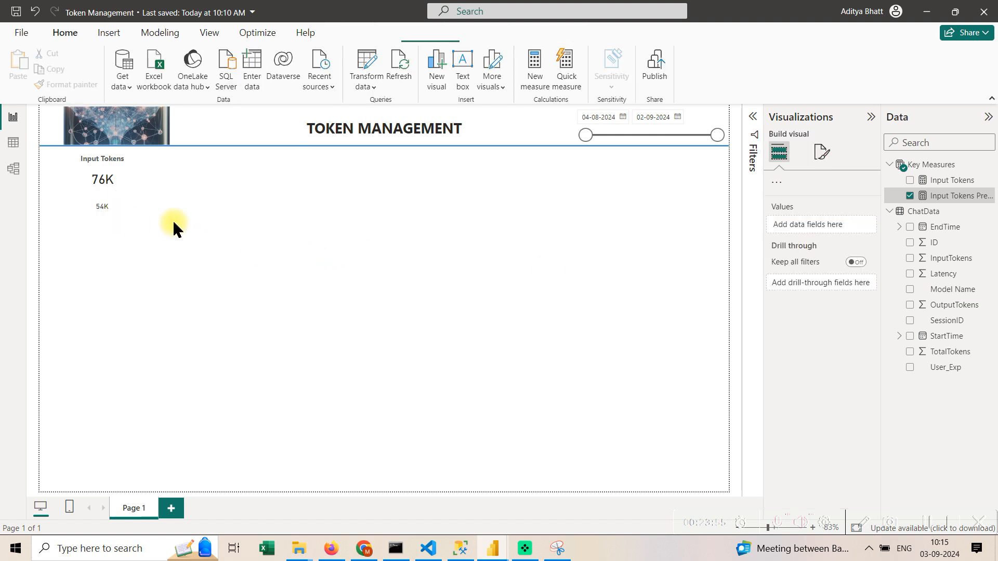
Set the callout value font size of the previous-period card to 15.
click(111, 207)
click(823, 152)
click(849, 241)
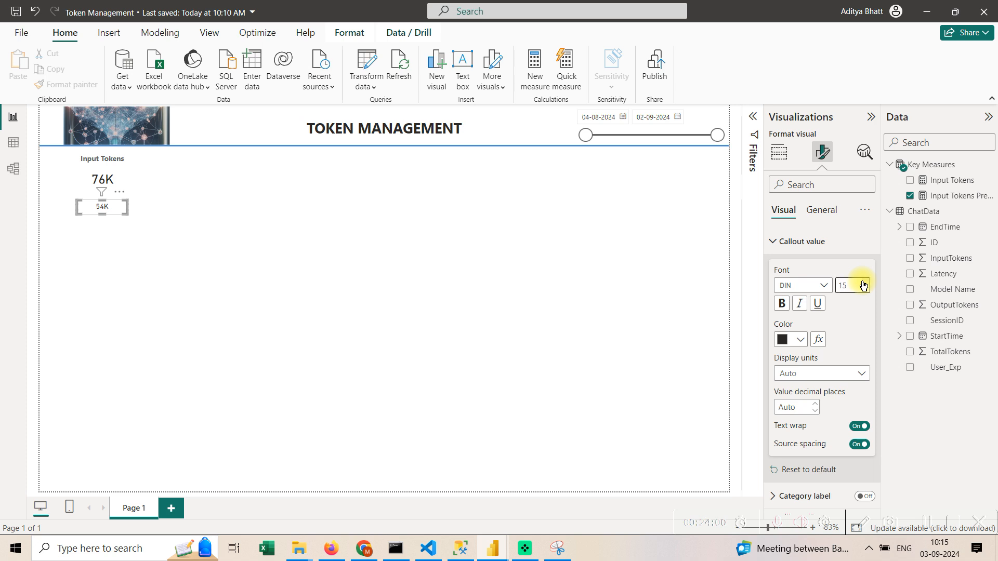
click(261, 225)
click(110, 211)
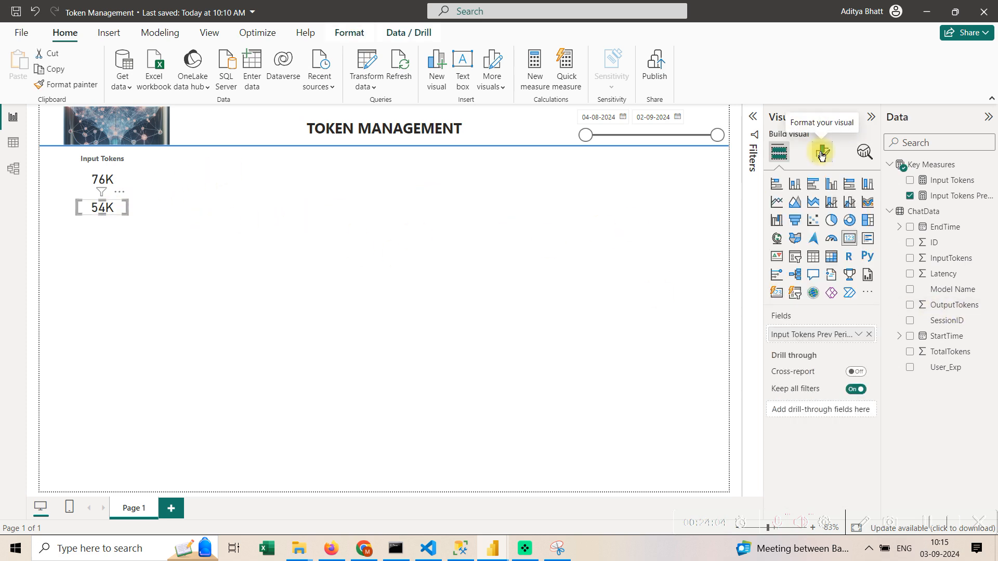
click(822, 152)
click(873, 242)
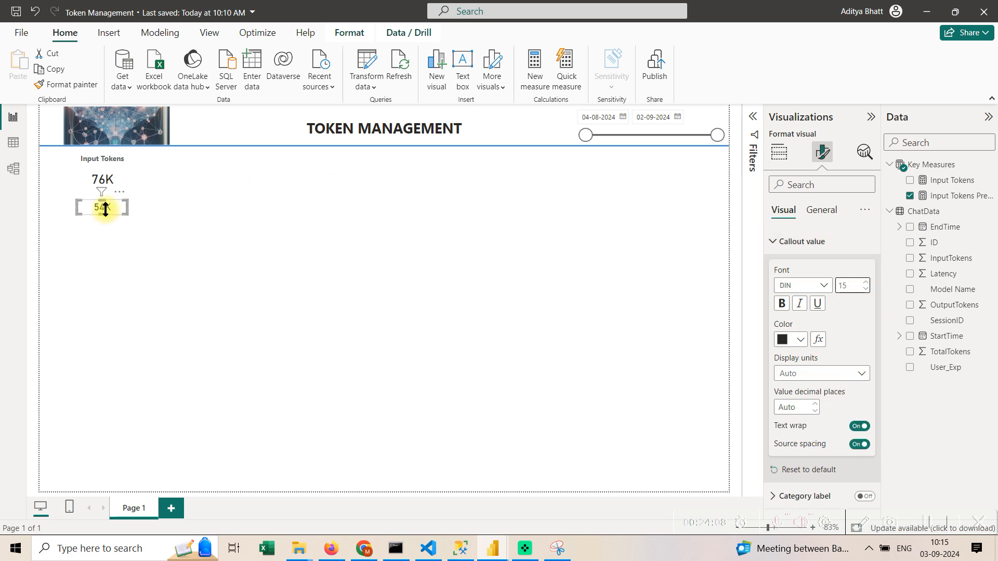
Narrow the previous-period card and move it up and slightly right, close beneath the Input Tokens value.
drag(121, 192, 95, 201)
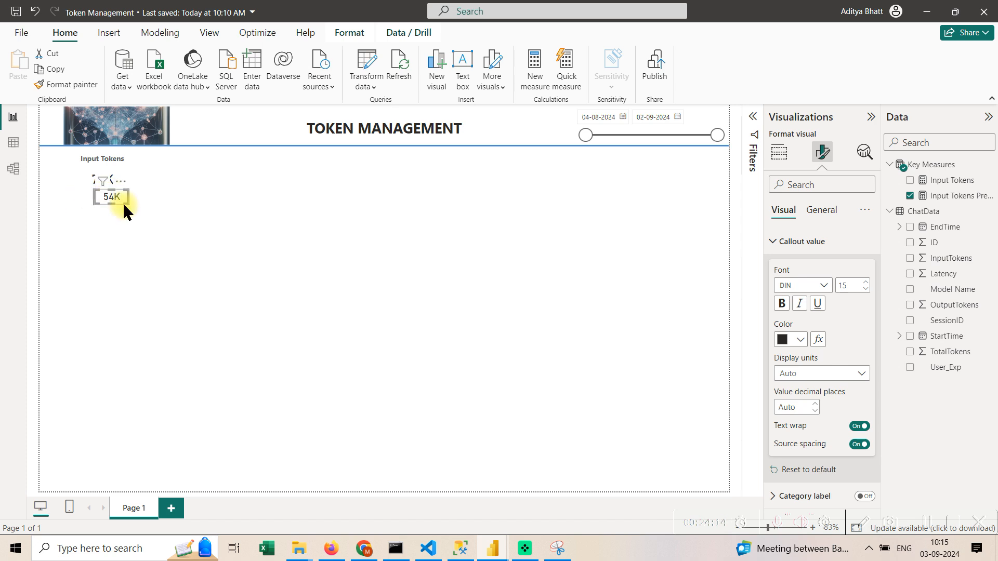
click(157, 240)
click(110, 203)
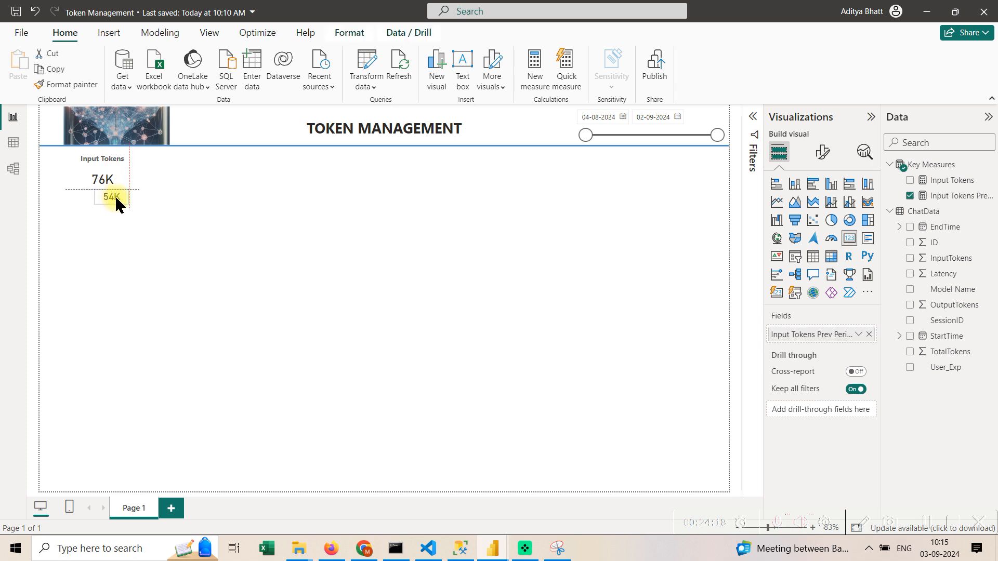
drag(115, 198, 122, 198)
click(225, 228)
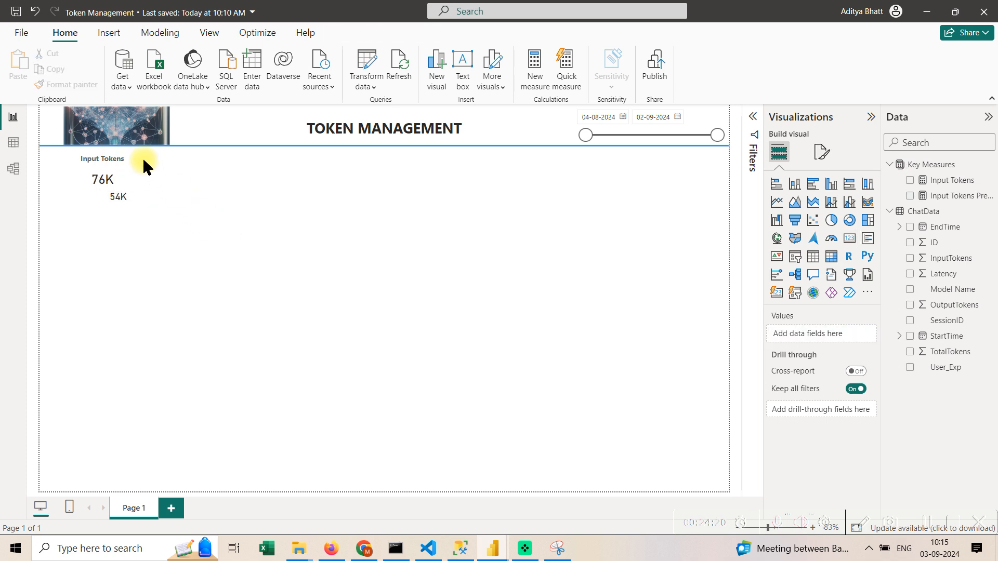
Duplicate the Input Tokens label and place the copy just left of the previous-period value.
click(121, 159)
key(ctrl+c)
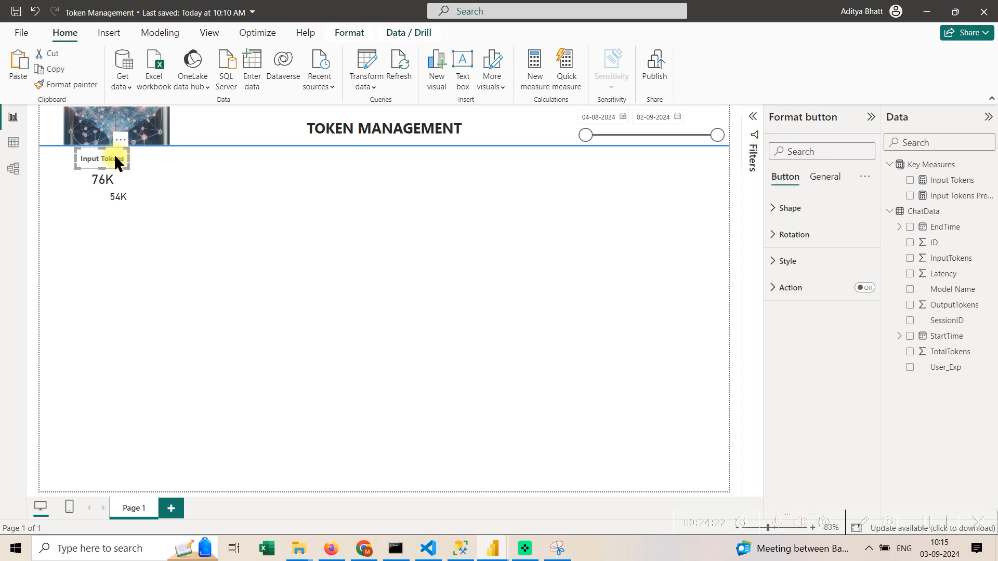
key(ctrl+v)
drag(115, 171, 85, 203)
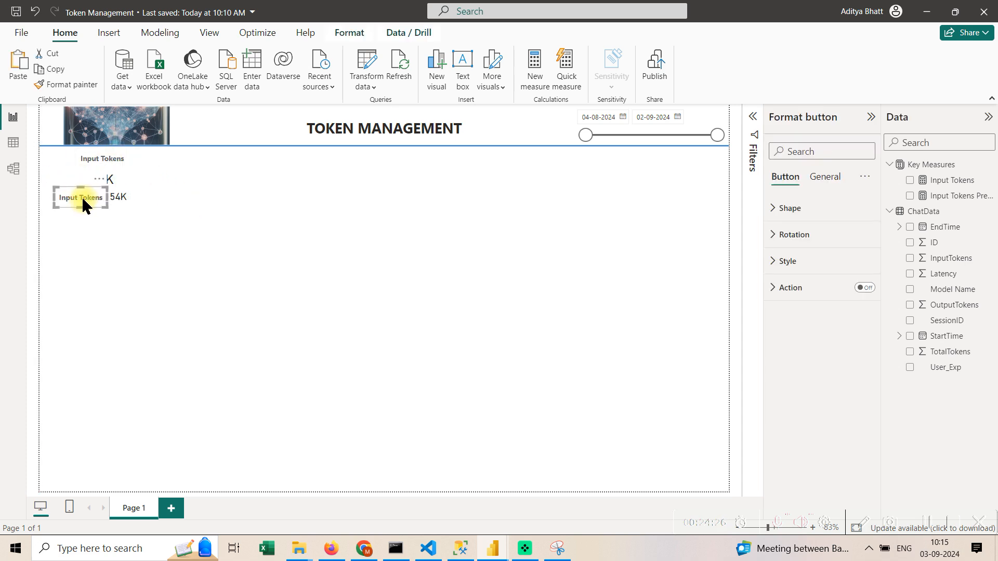
Change the copied label's text to Prev Per.
click(780, 261)
click(837, 392)
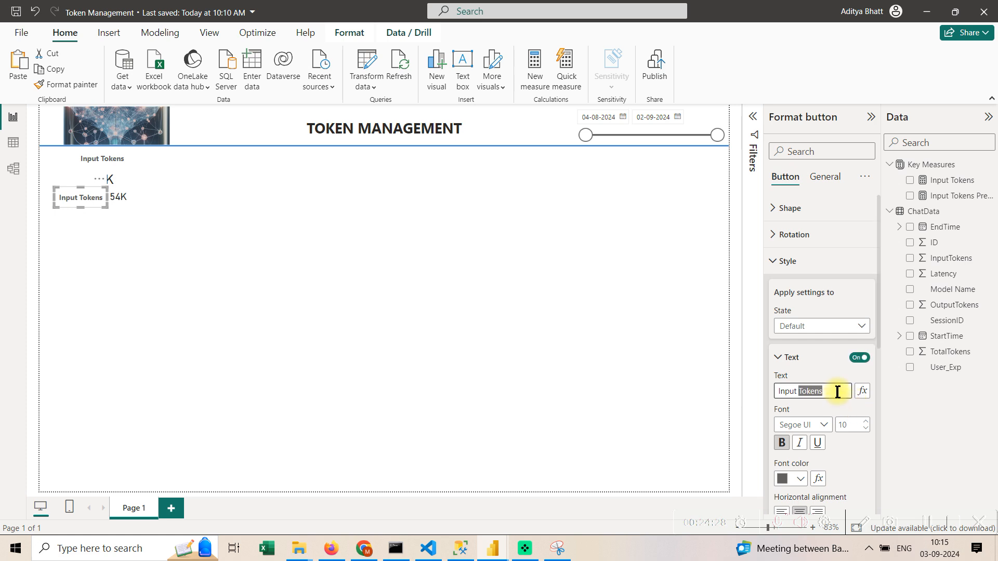
key(ctrl+a)
key(BackSpace)
text(P)
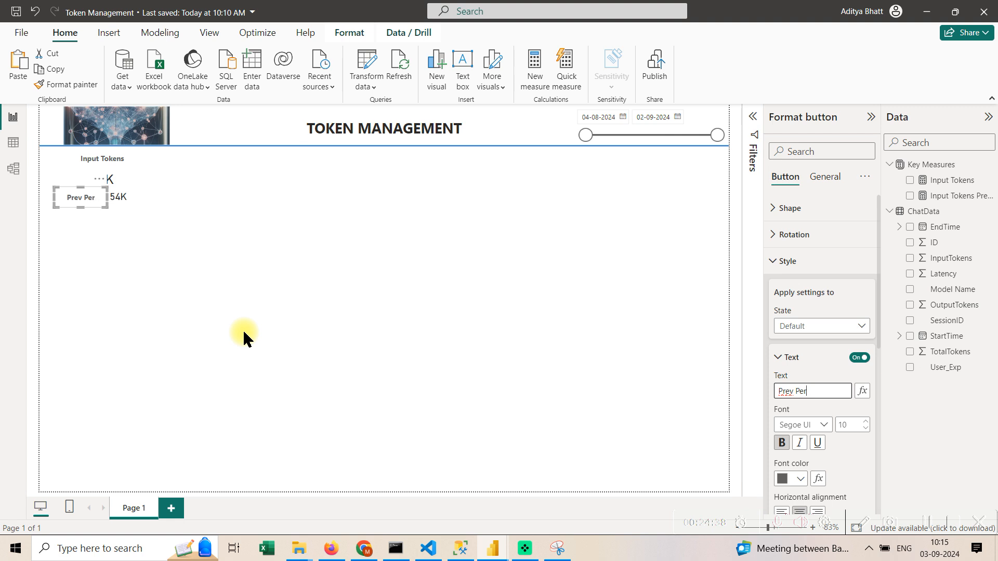
Complete the copied label's text as Prev Period and save the report.
click(219, 265)
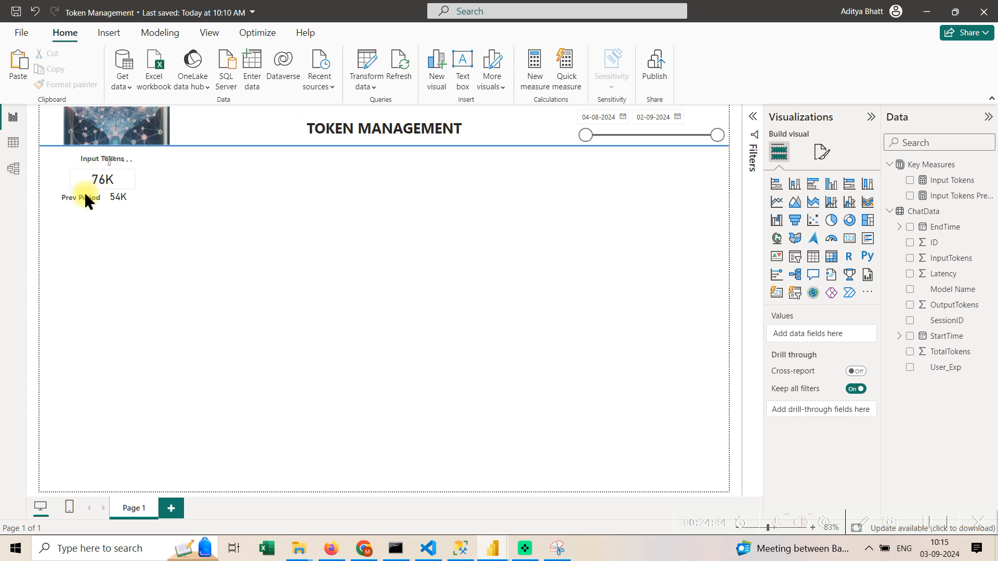
click(125, 206)
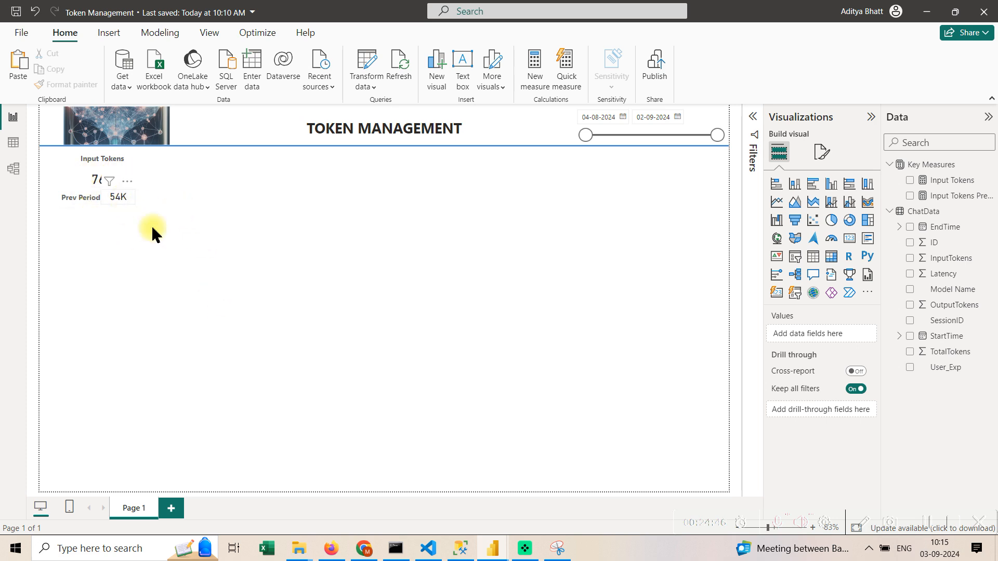
click(229, 280)
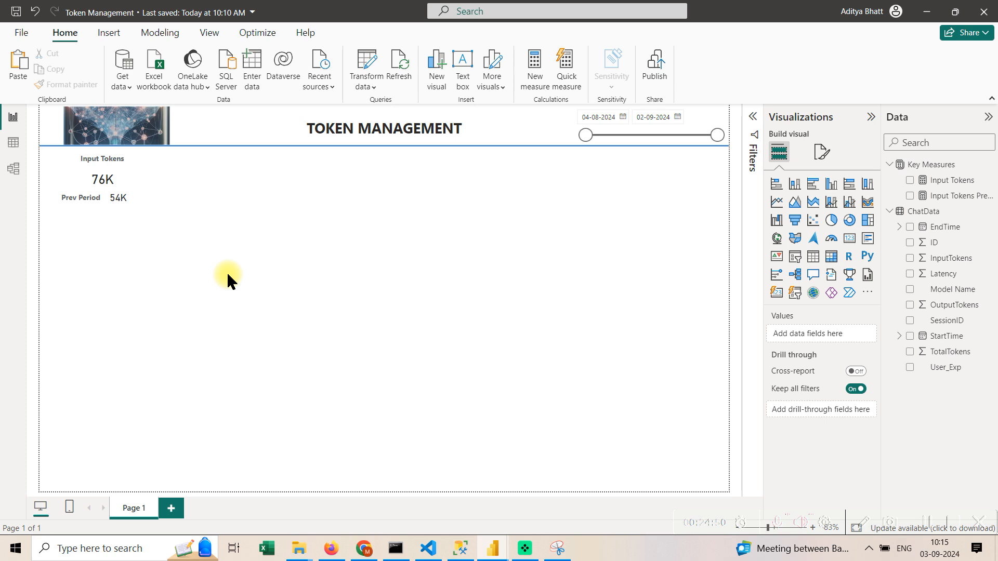
key(ctrl+s)
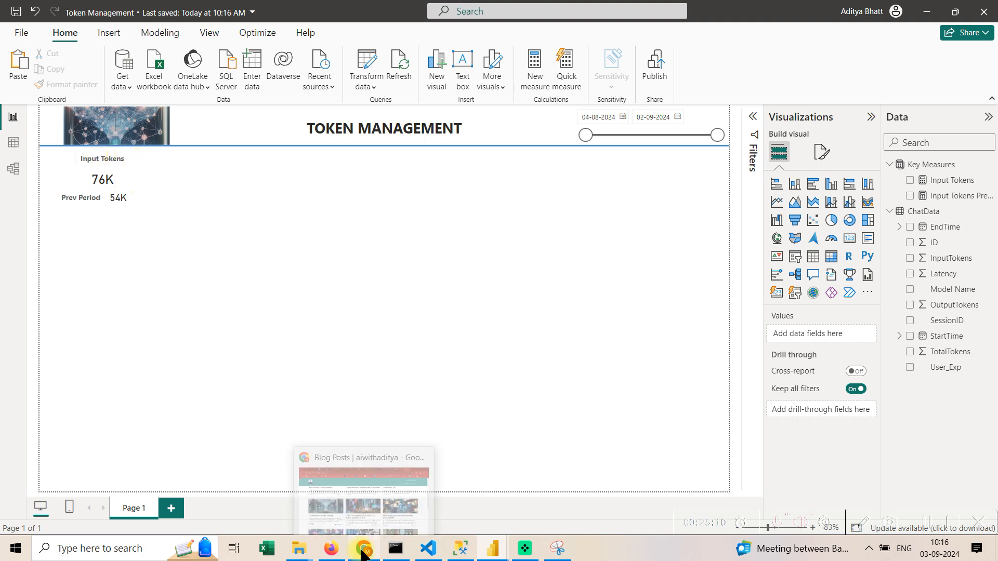
Switch to Chrome and open ChatGPT in a new tab.
click(364, 470)
click(865, 13)
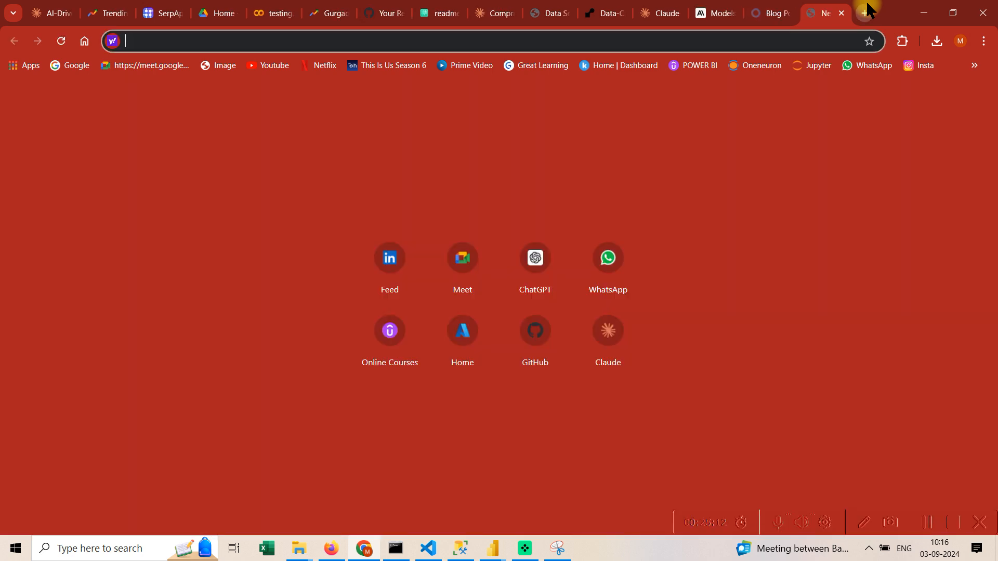
text(cha)
key(Return)
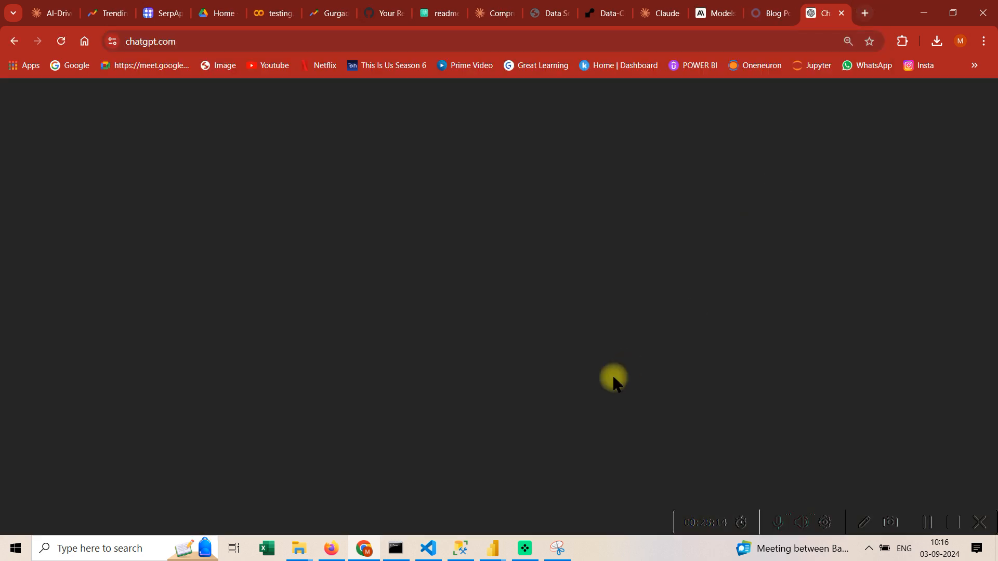
Write a one-line greeting with a first name to ChatGPT, copy its text and send the message.
text(Hi)
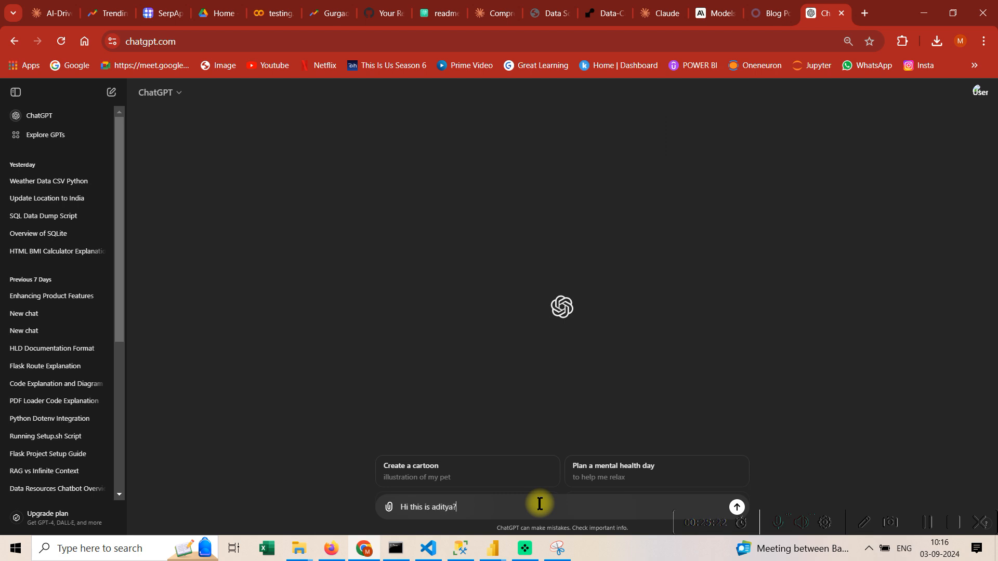
drag(484, 508, 400, 515)
key(ctrl+c)
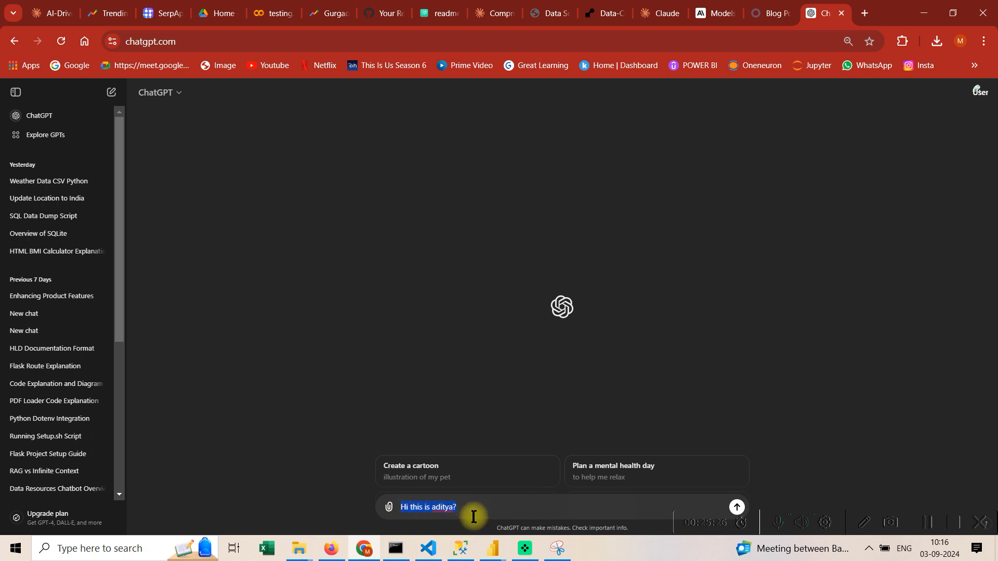
click(736, 506)
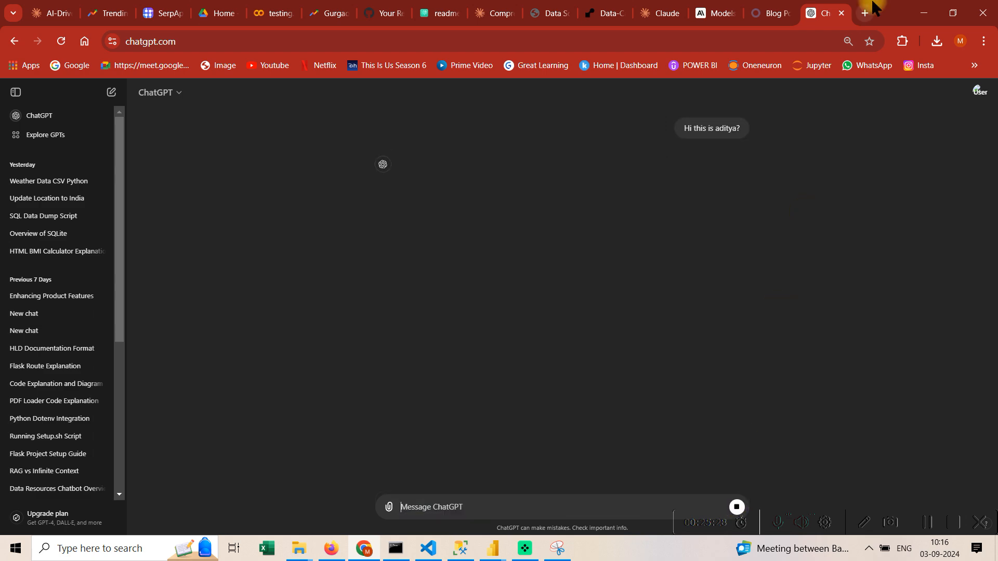
Search Google in a new tab for openai token calculator and open OpenAI's Tokenizer page.
click(865, 13)
click(70, 72)
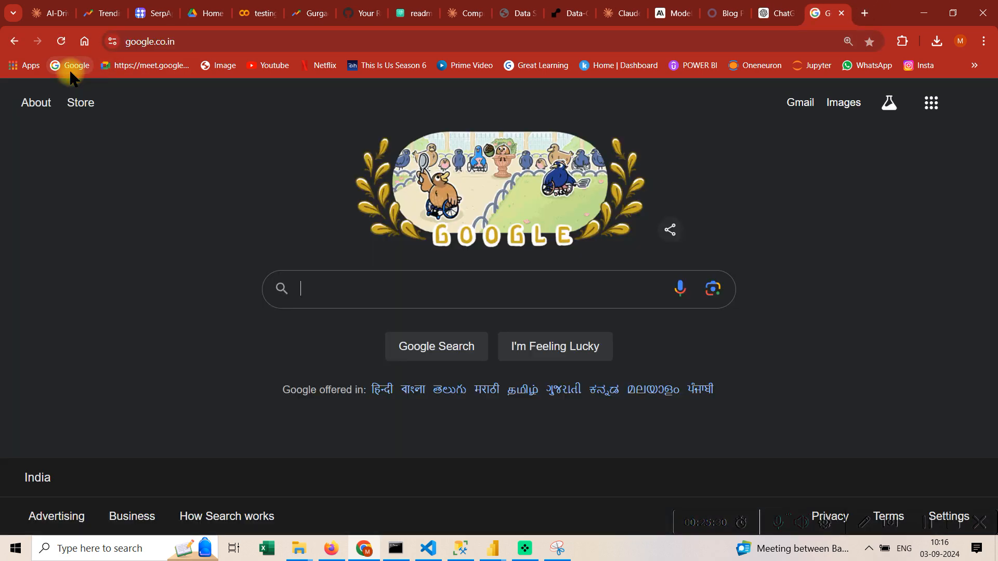
text(openai token cal)
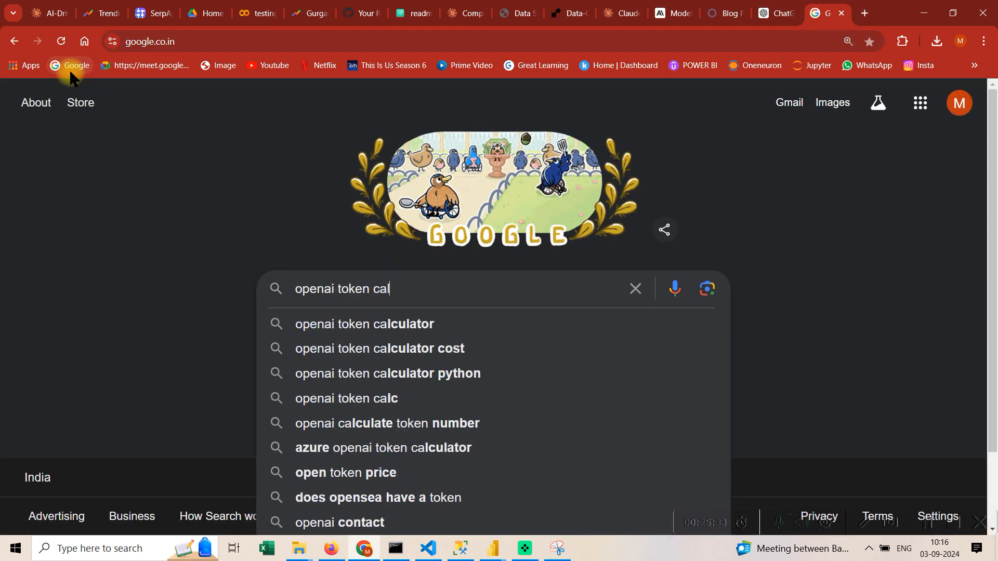
key(Down)
key(Return)
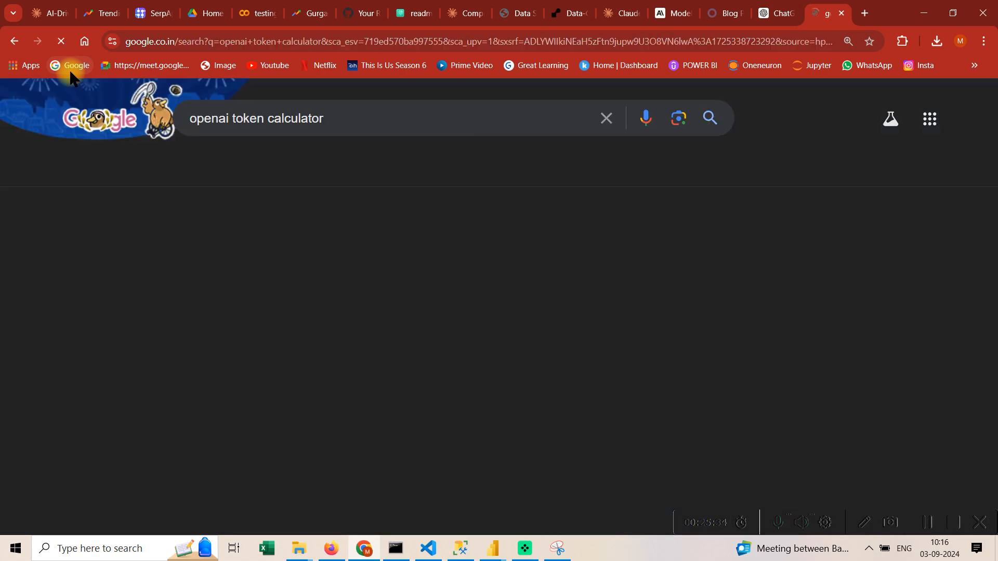
click(224, 259)
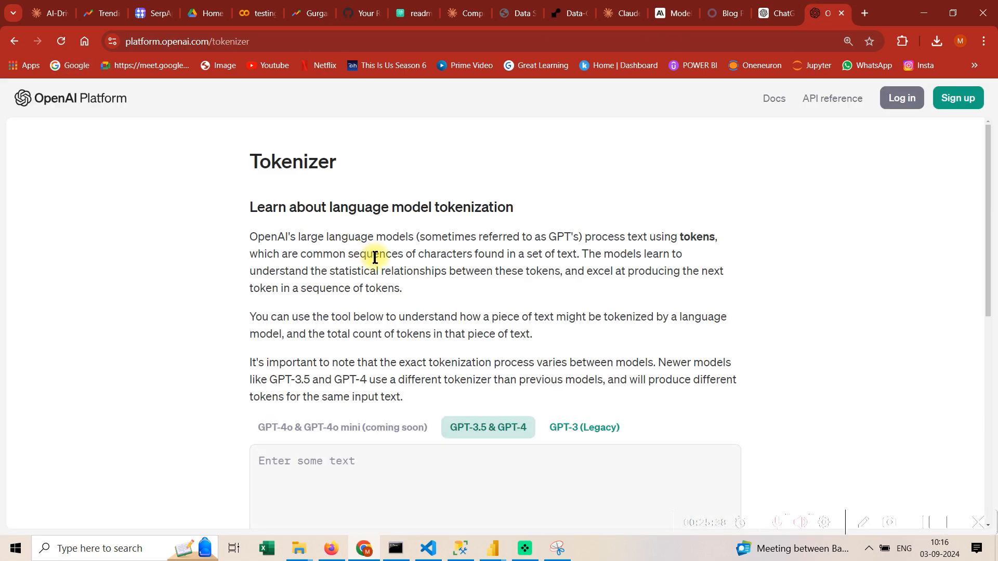
Paste the copied greeting into the Tokenizer with GPT-3.5 & GPT-4 selected and examine its token count.
click(526, 479)
key(ctrl+v)
scroll(574, 312, down, 3)
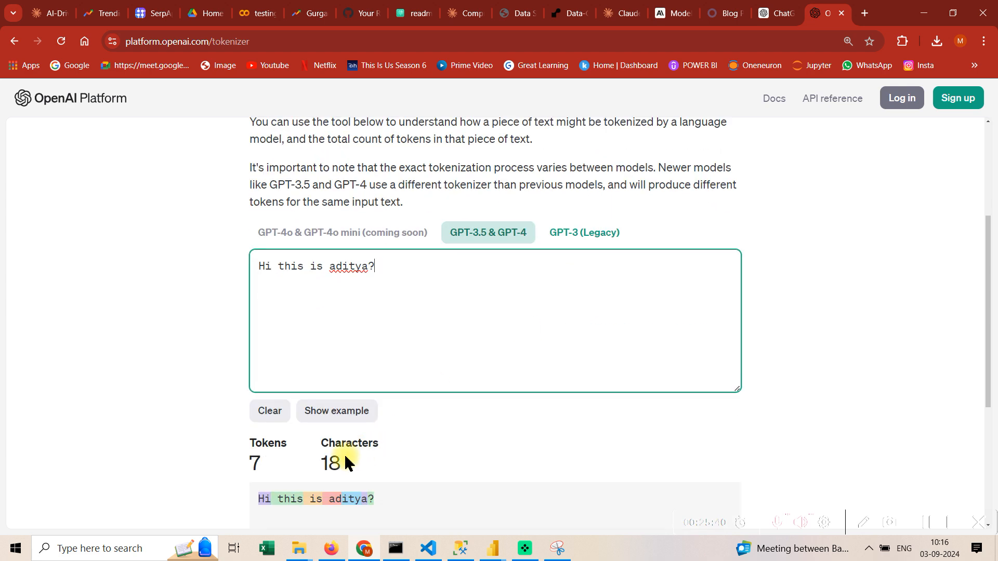
drag(347, 463, 227, 445)
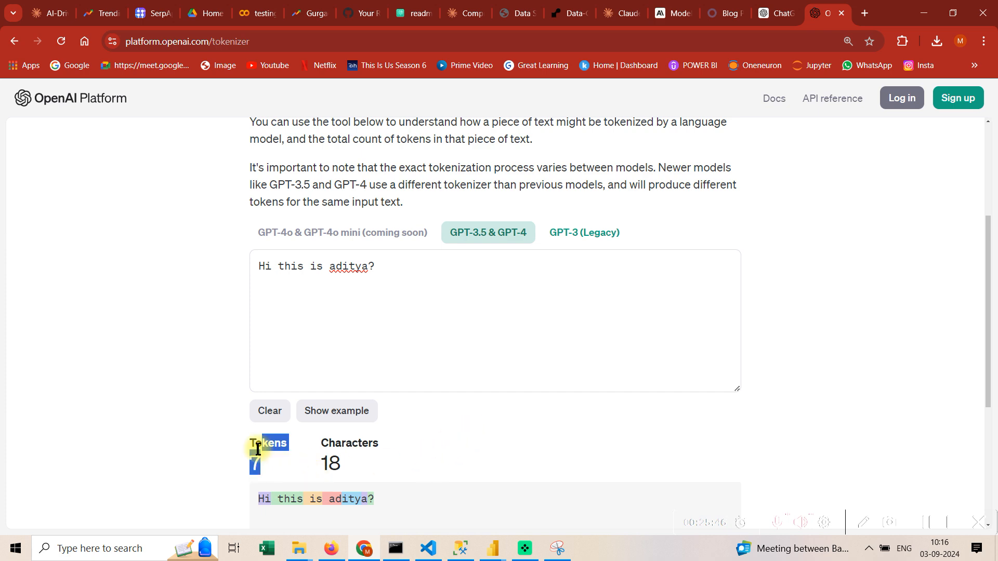
Switch back to Power BI and start a measure in Key Measures named % Change InputTokens with a DIVIDE function.
click(493, 549)
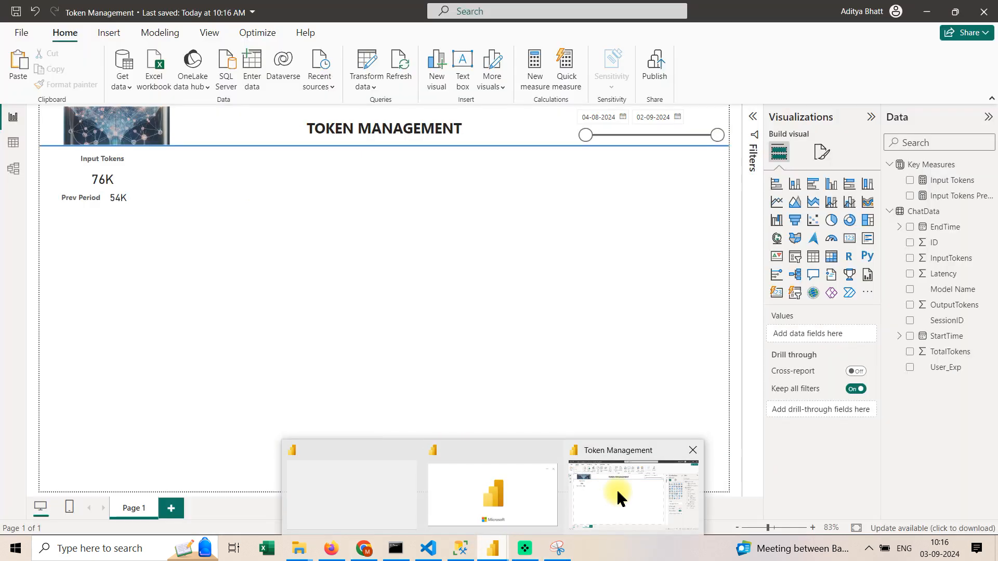
click(611, 501)
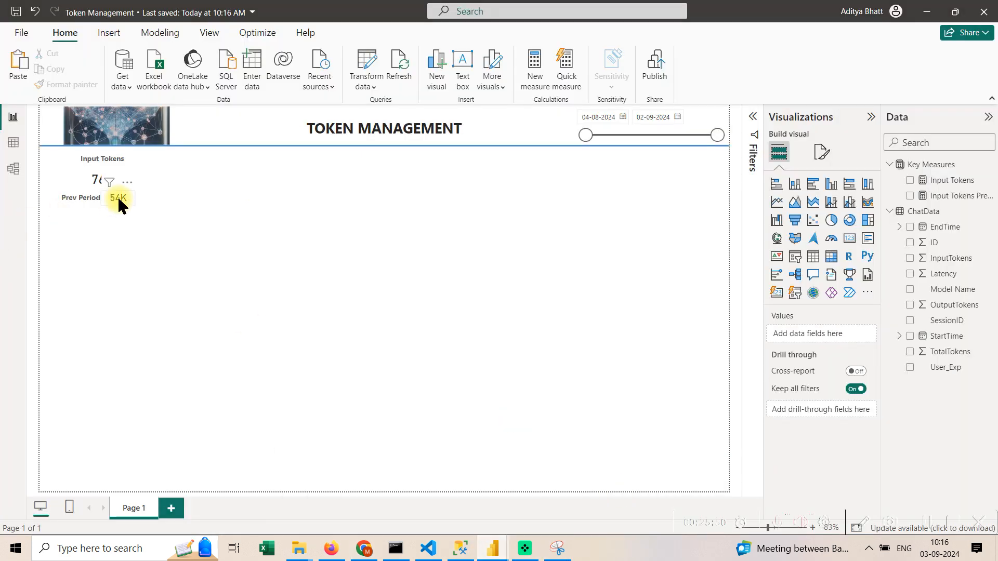
click(990, 165)
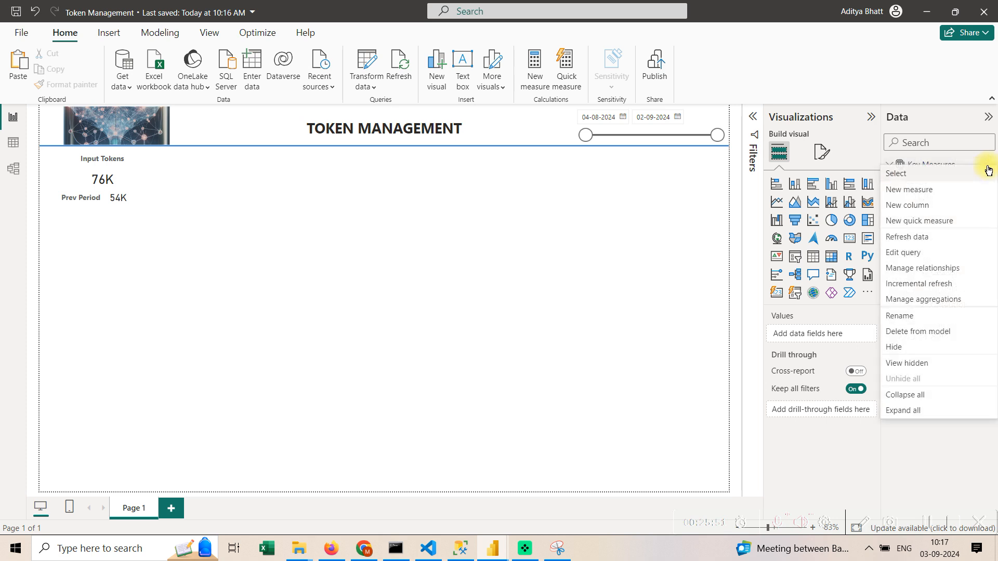
click(955, 189)
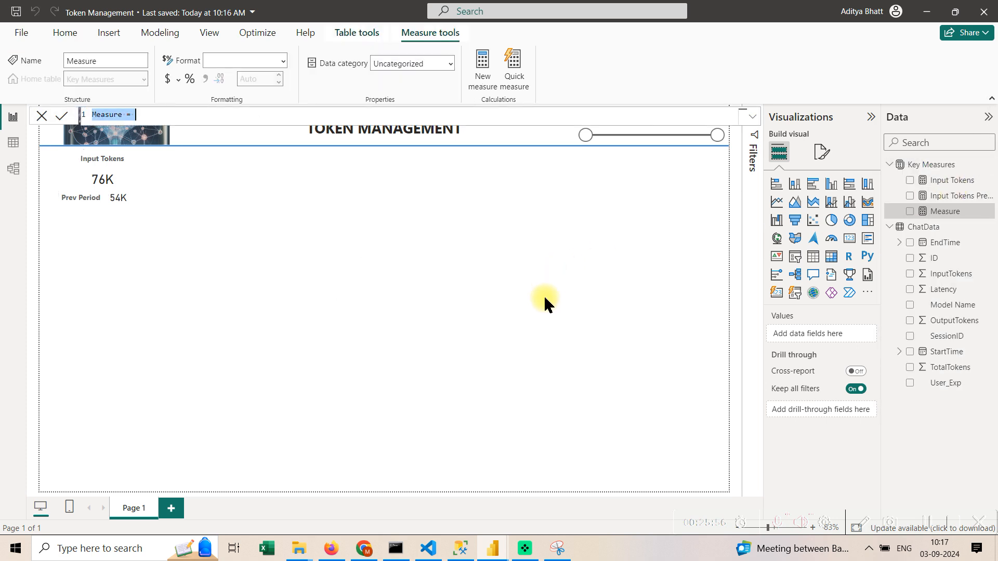
key(BackSpace)
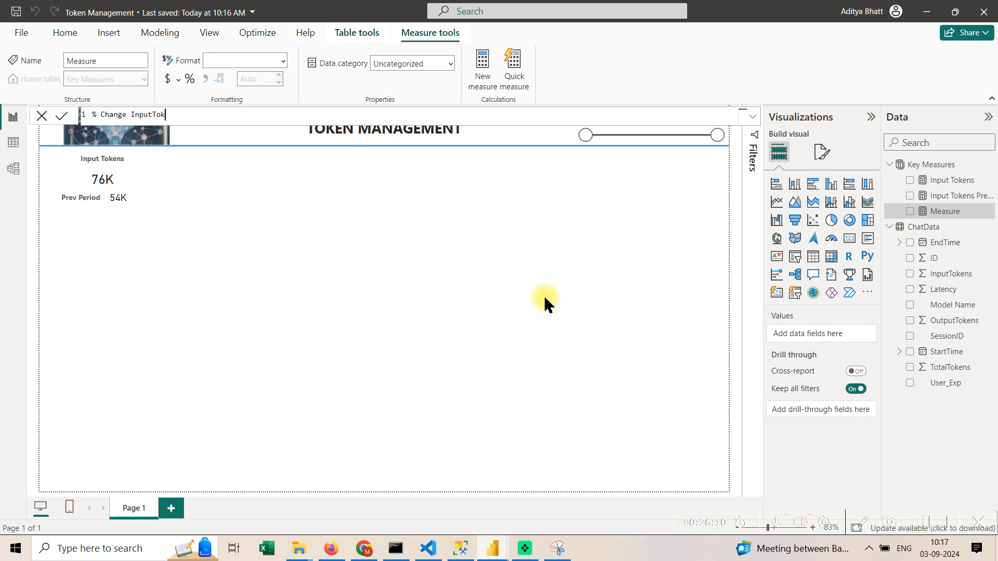
key(shift+Return)
text(DIV)
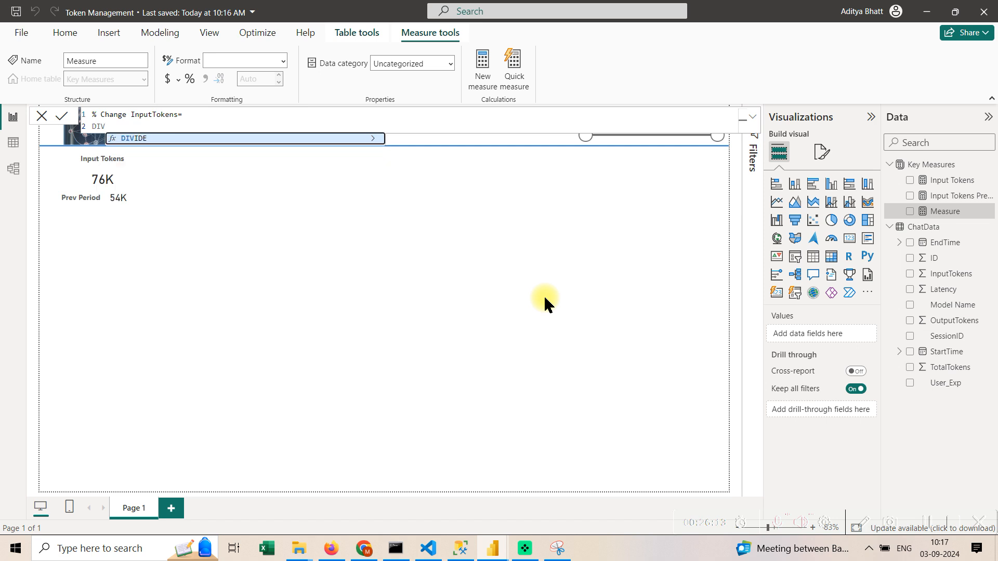
key(Tab)
key(shift+Return)
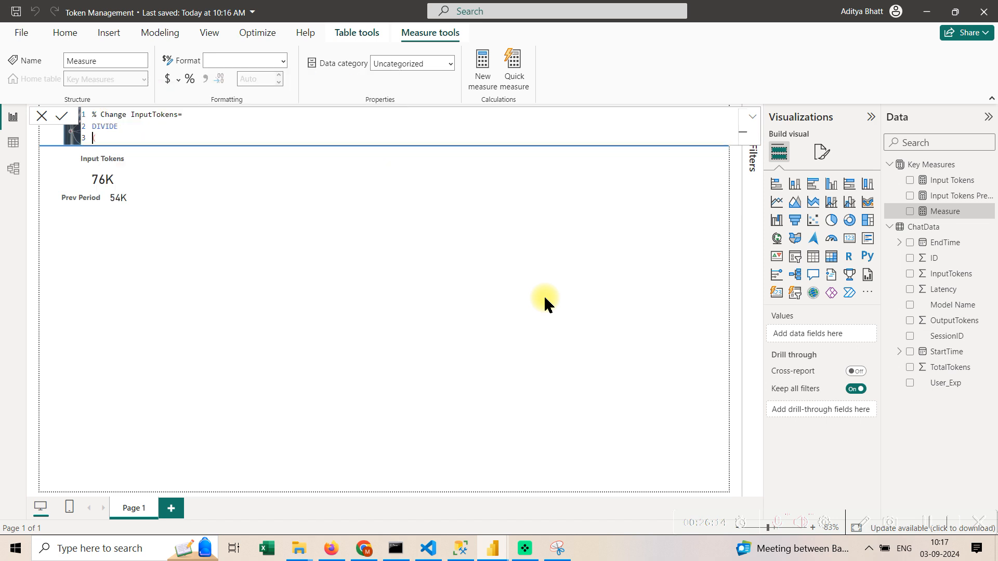
key(shift+Return)
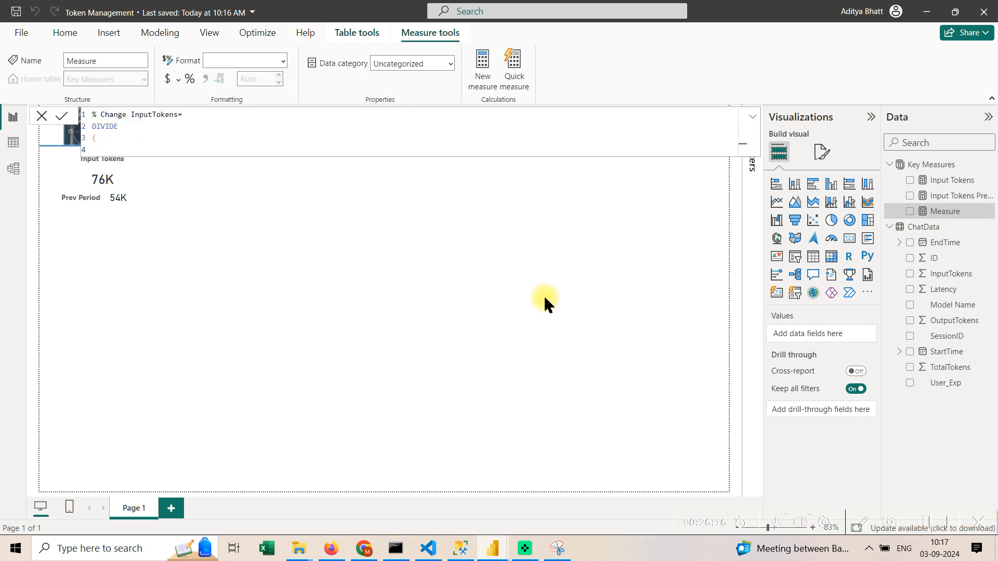
Complete the DIVIDE formula with numerator [Input Tokens]-[Input Tokens Prev Period] and denominator [Input Tokens Prev Period], and commit the measure.
text(Inp)
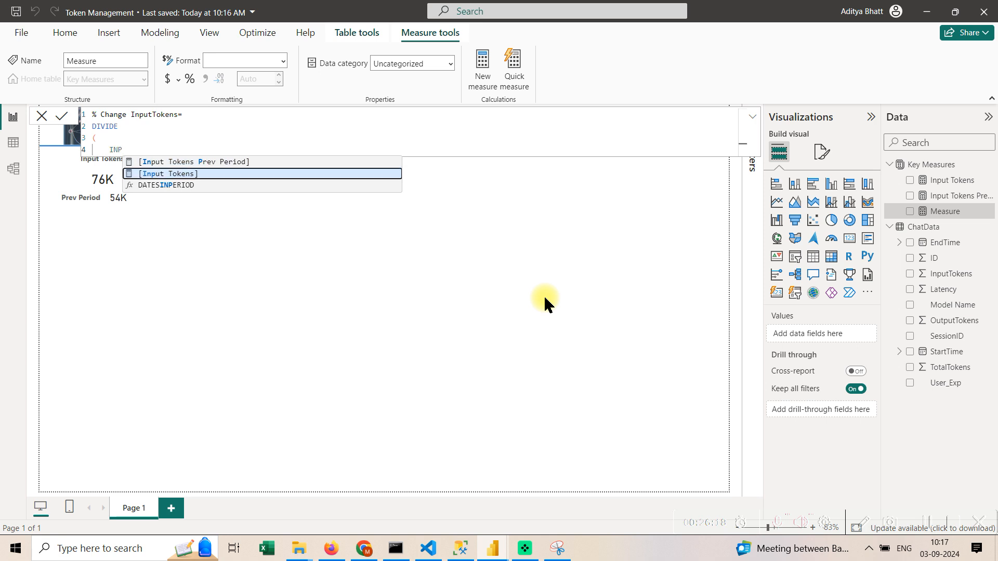
key(Tab)
text(-I)
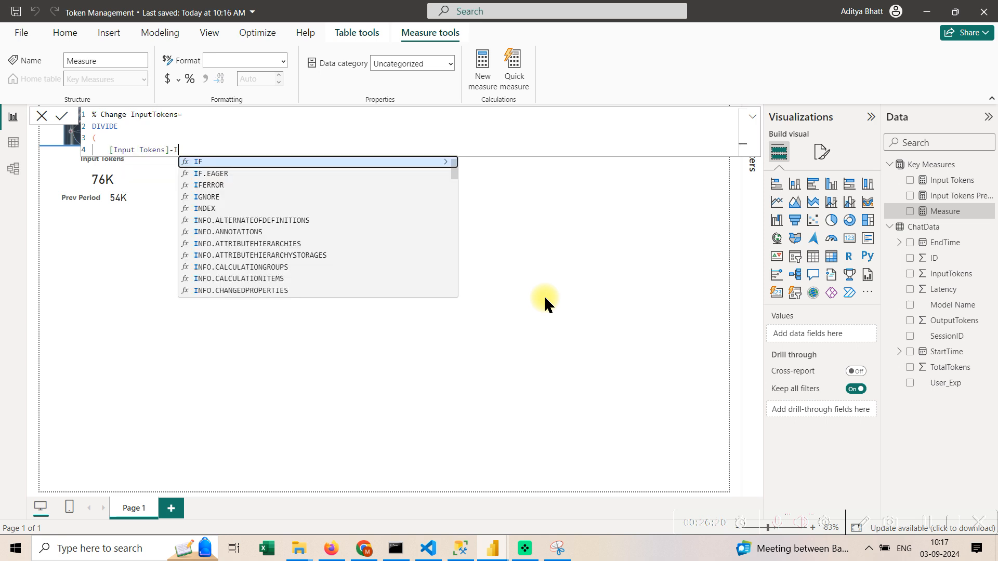
text(NPU)
key(Tab)
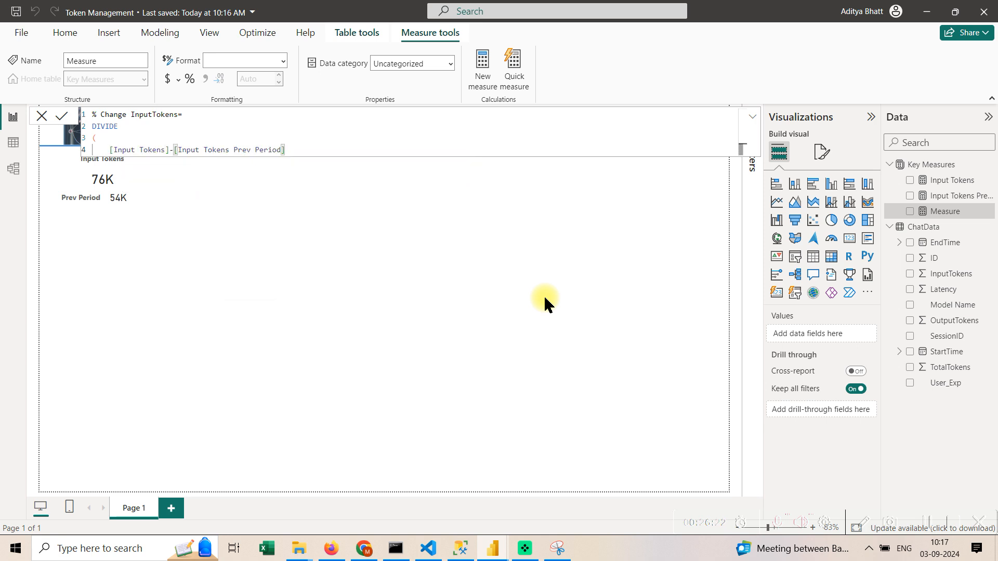
text(,IN)
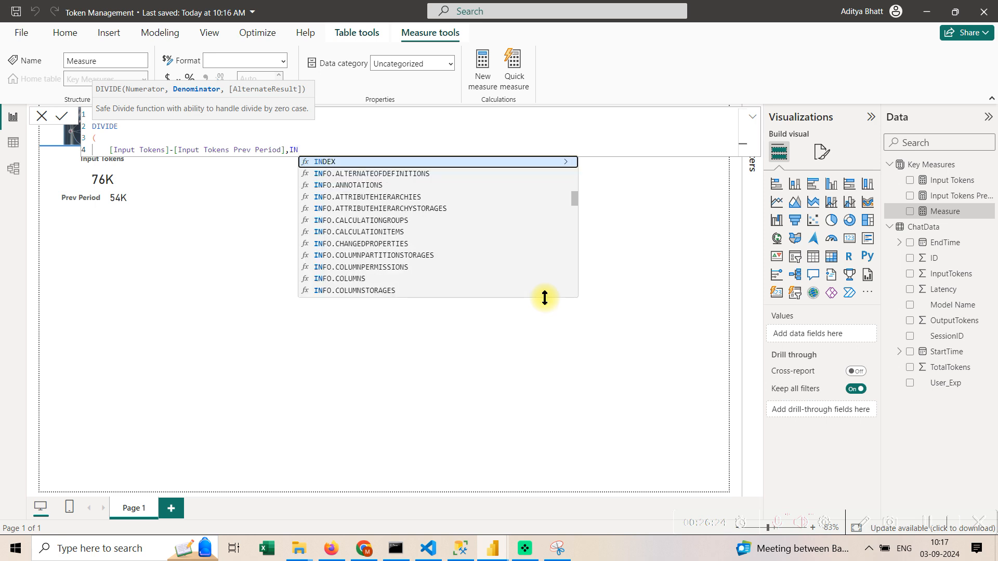
text(PU)
key(Tab)
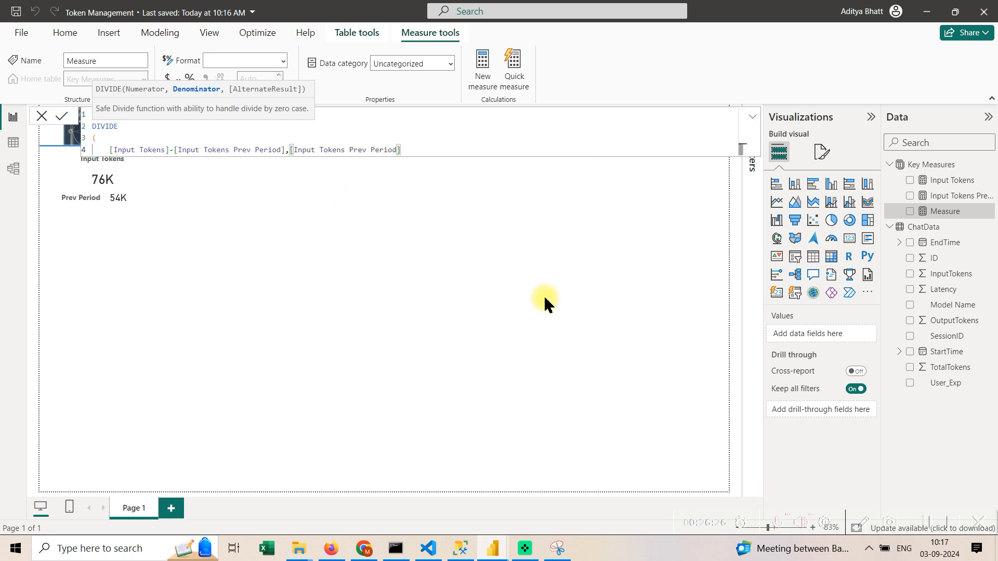
key(shift+Return)
text())
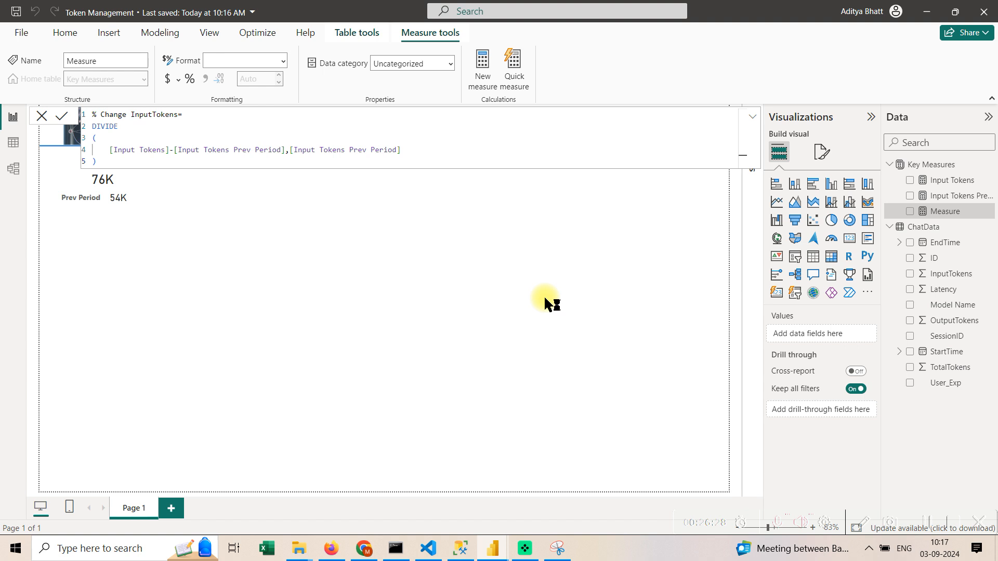
Format the % Change InputTokens measure as a percentage with 0 decimal places and close the formula editor.
click(190, 78)
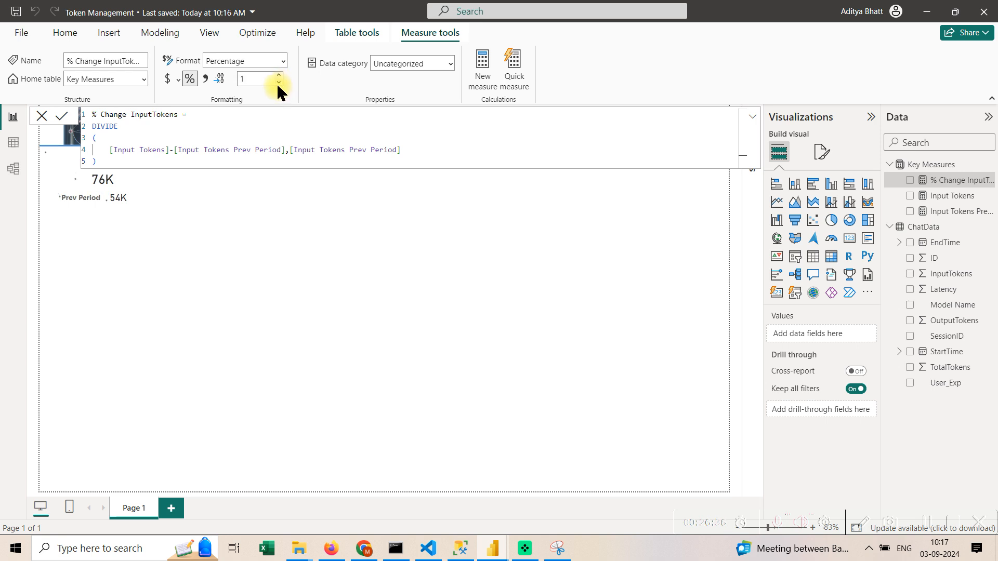
click(41, 115)
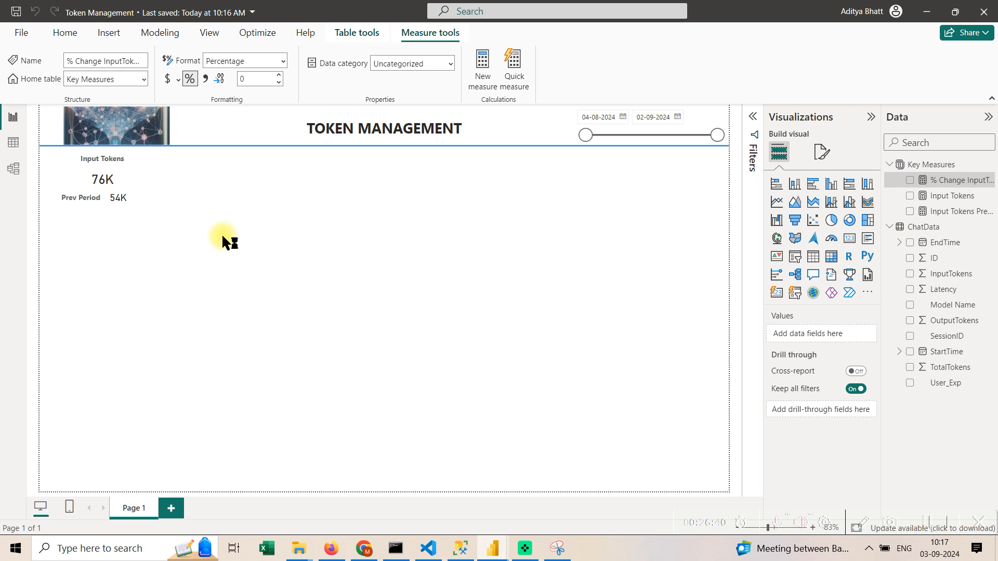
Duplicate the previous-period value card and place the copy directly right of the original.
click(133, 204)
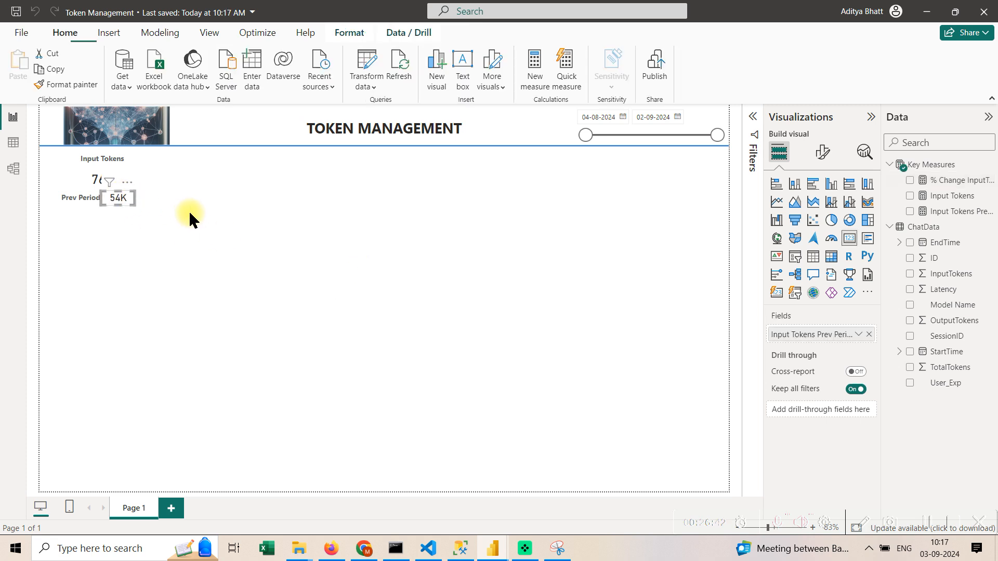
key(ctrl+c)
key(ctrl+v)
mouse_move(140, 200)
mouse_down()
mouse_move(145, 192)
mouse_move(127, 201)
mouse_move(143, 202)
mouse_up()
Shift the Input Tokens label and its value card right above the previous-period row, and select the duplicated card.
click(126, 154)
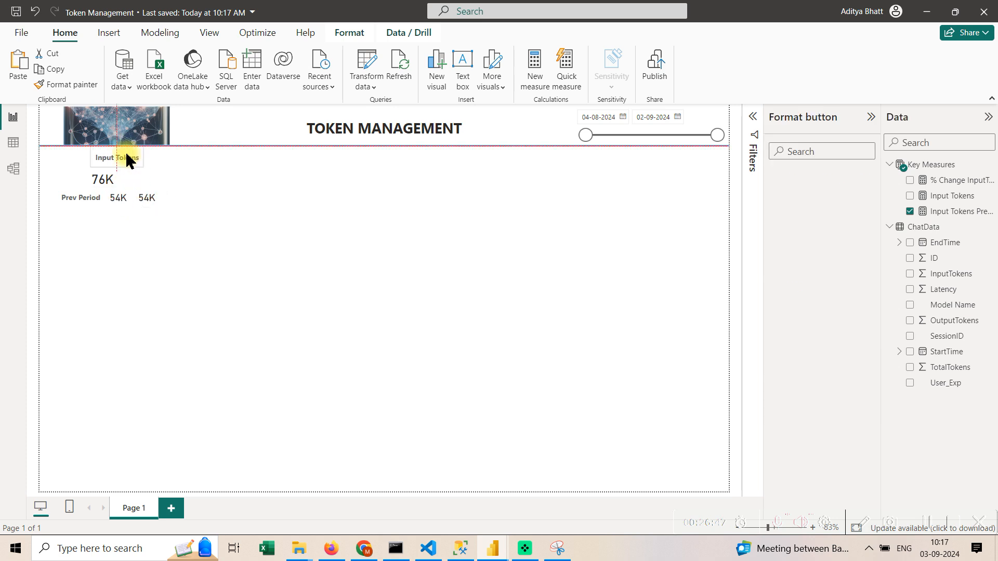
click(244, 203)
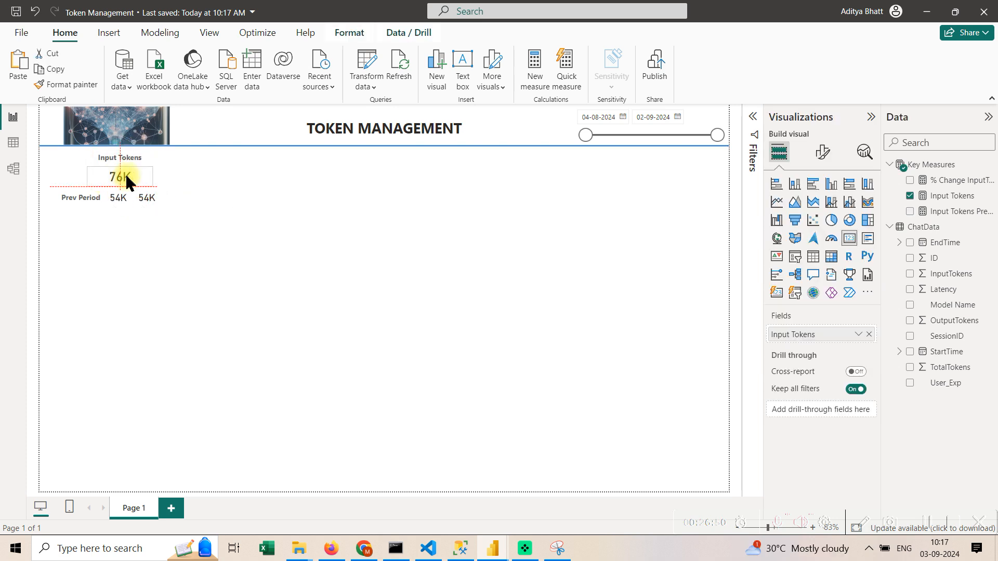
click(147, 197)
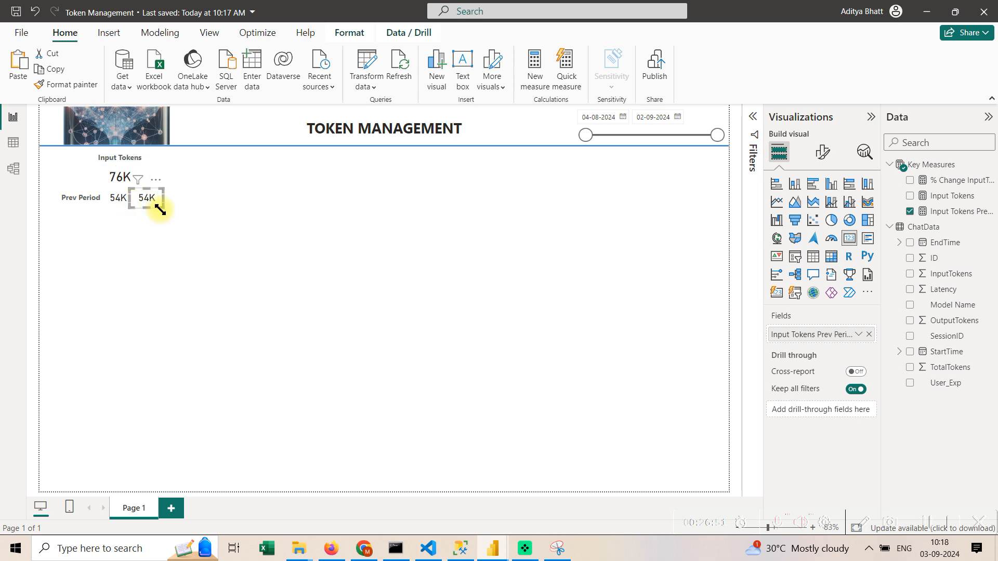
Trim the Prev Period label's box from its outer edge, and replace the duplicated card's field with the % Change InputTokens measure.
click(70, 203)
drag(77, 200, 62, 200)
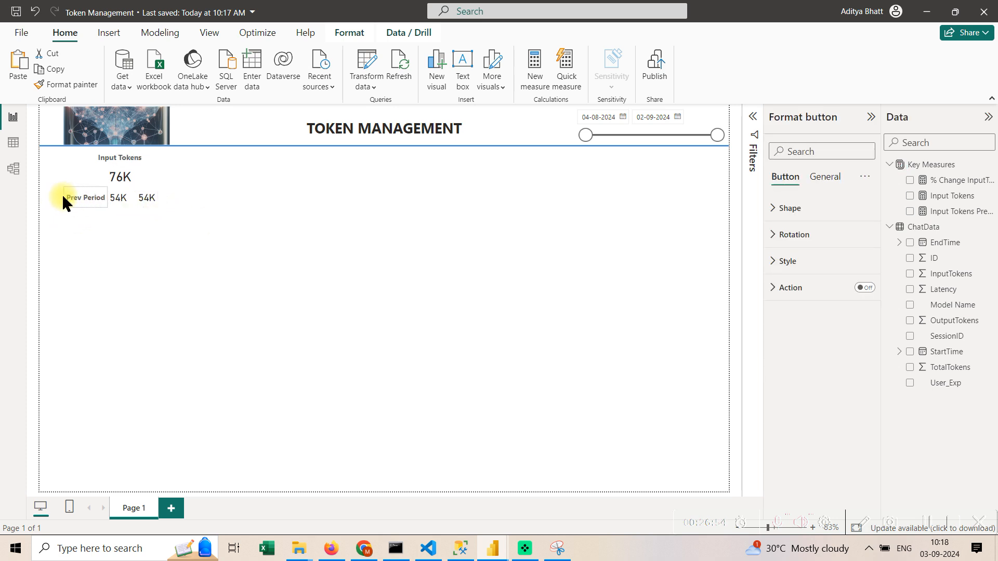
click(148, 200)
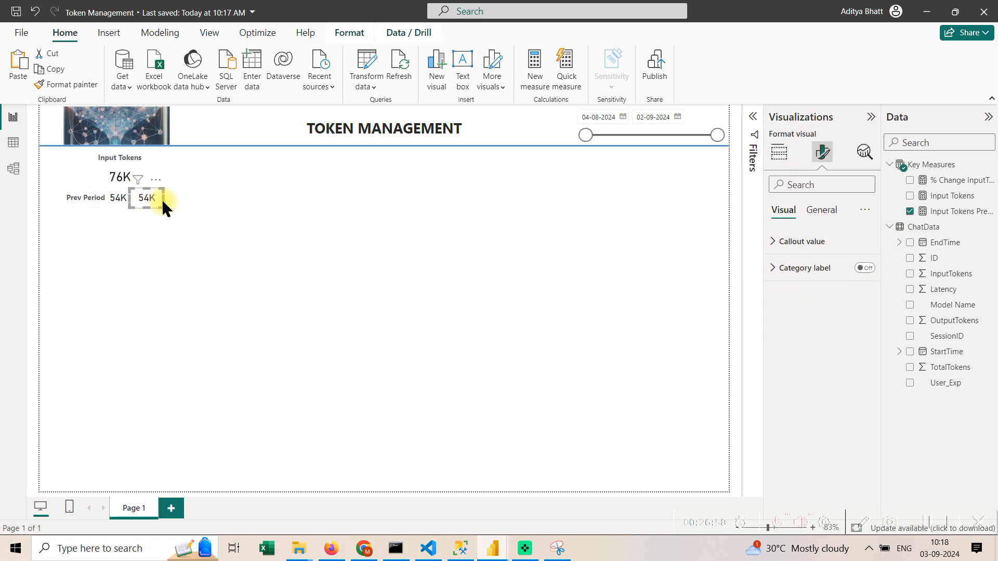
click(779, 152)
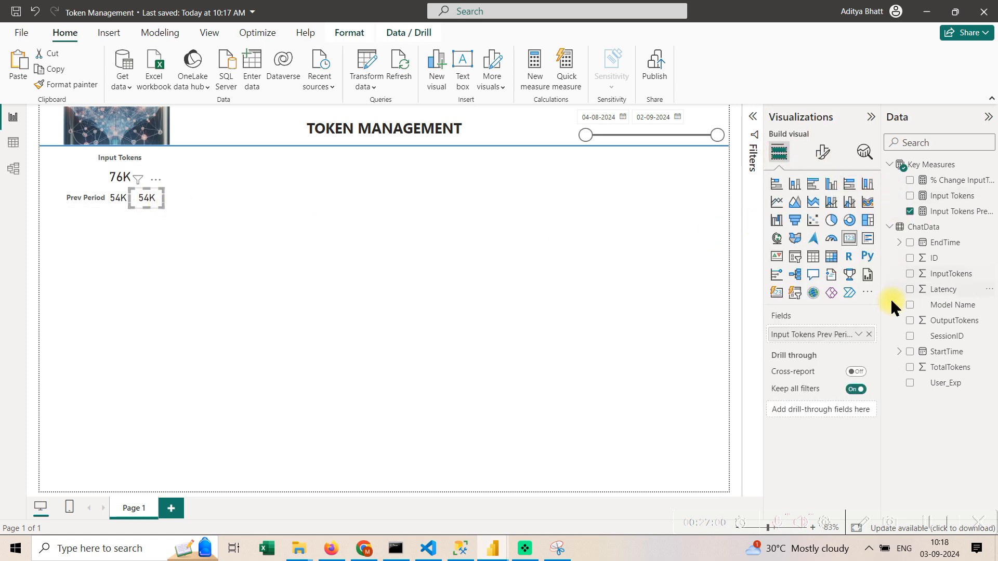
click(869, 334)
click(911, 180)
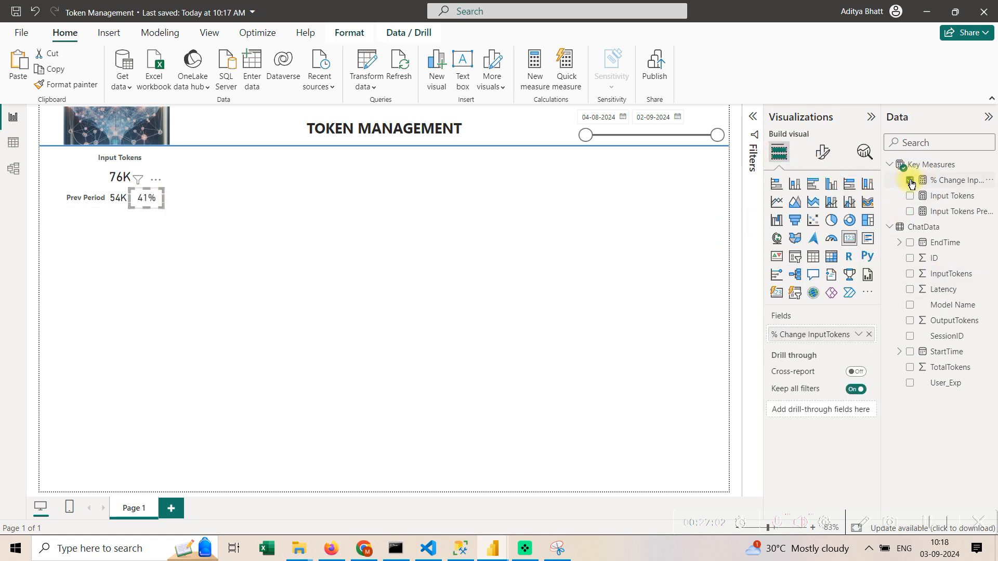
click(331, 258)
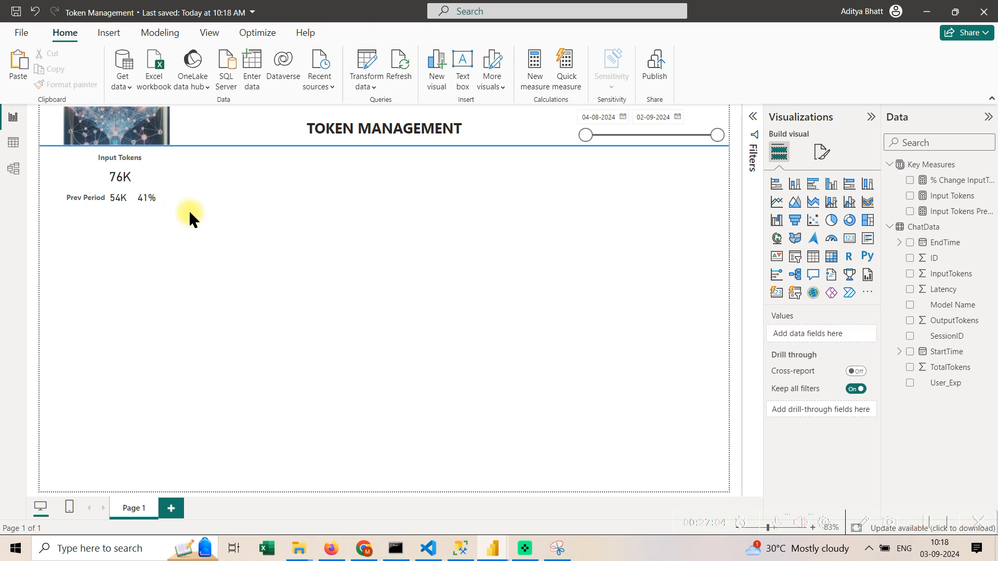
Tighten the block's vertical spacing by lowering the Input Tokens label and raising its value card, the Prev Period label and the previous-period value.
click(124, 166)
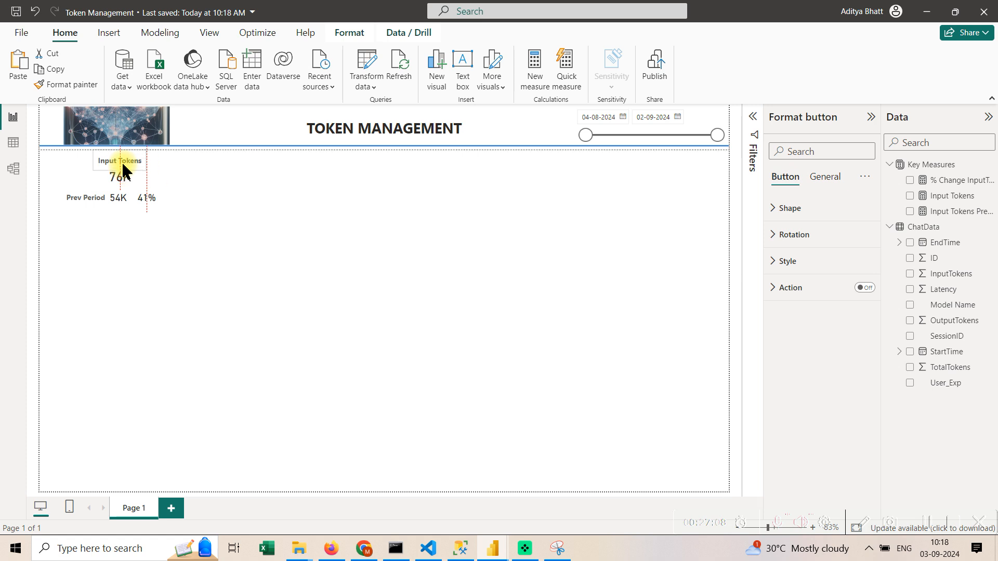
click(119, 179)
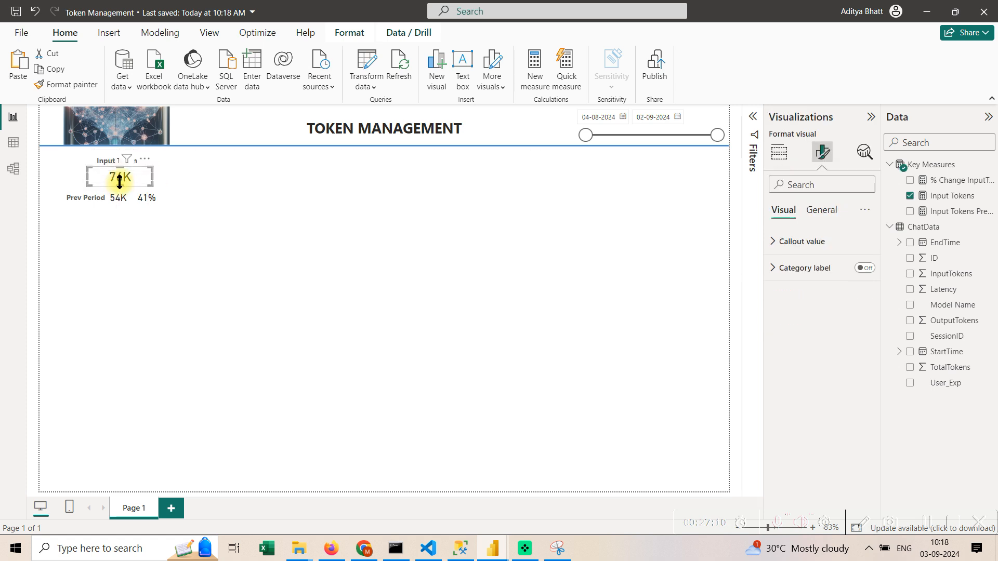
click(83, 195)
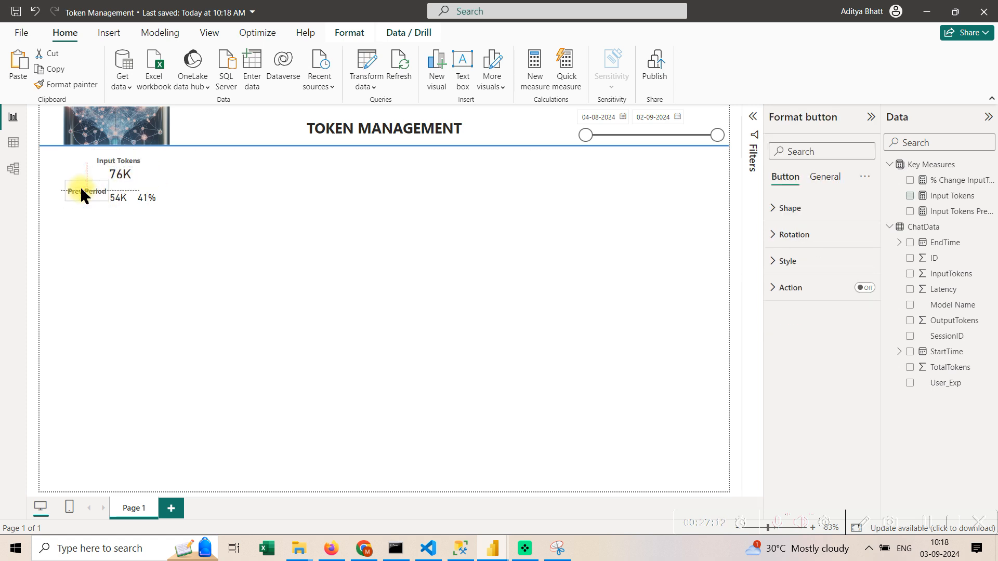
click(124, 200)
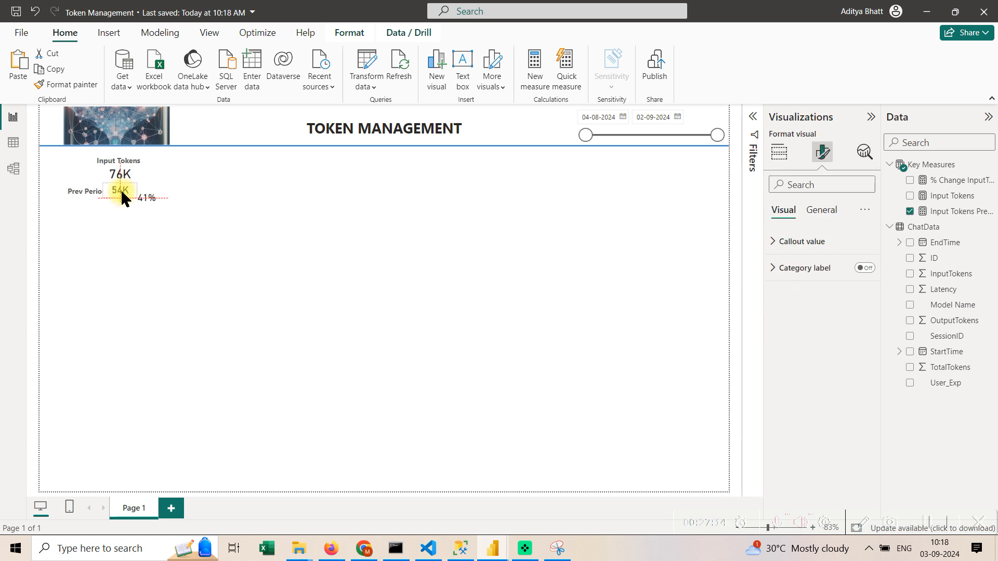
Raise the % Change InputTokens card and nudge it level with the previous-period value.
click(145, 192)
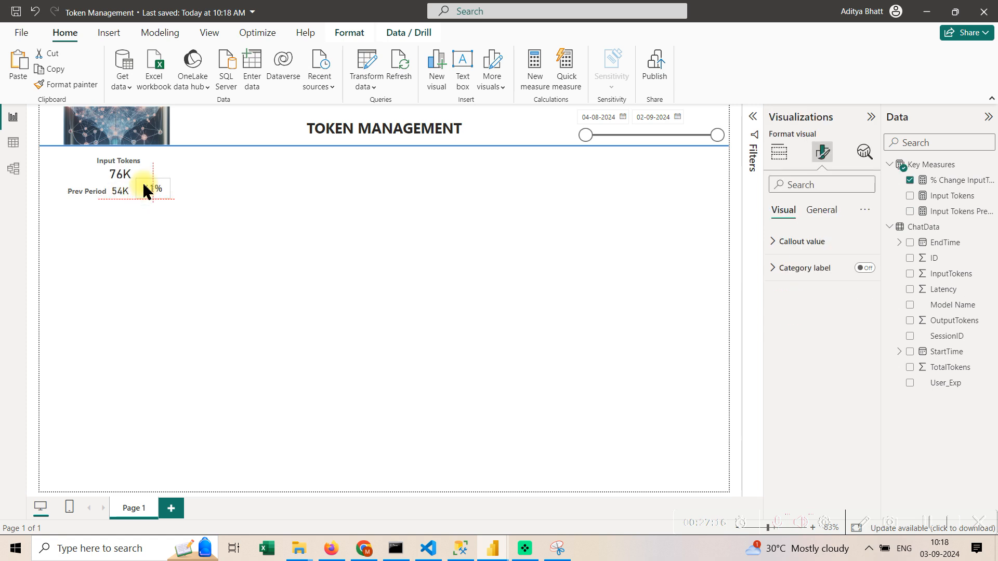
drag(144, 186, 144, 186)
click(311, 279)
click(156, 190)
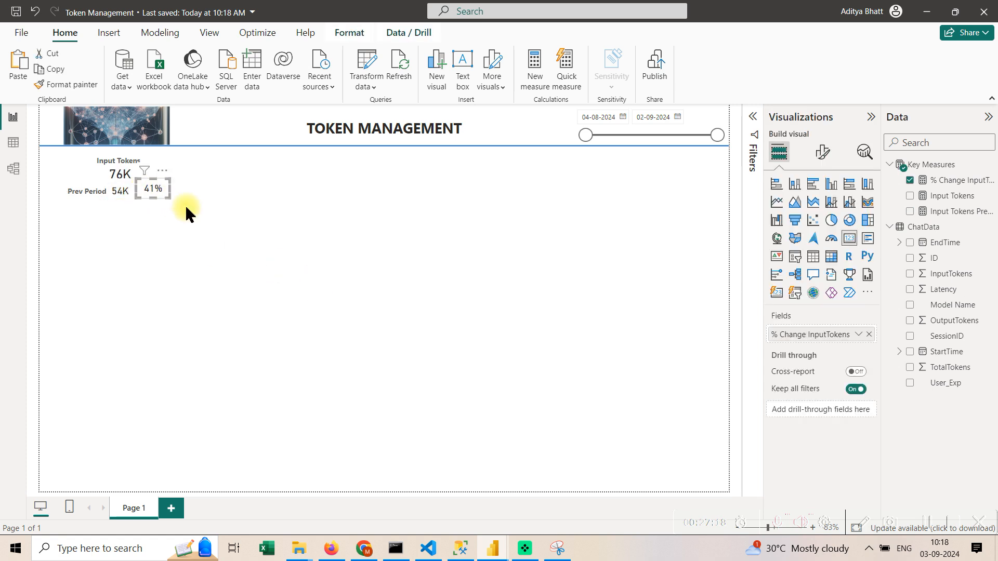
key(Down)
key(Down)
key(Down)
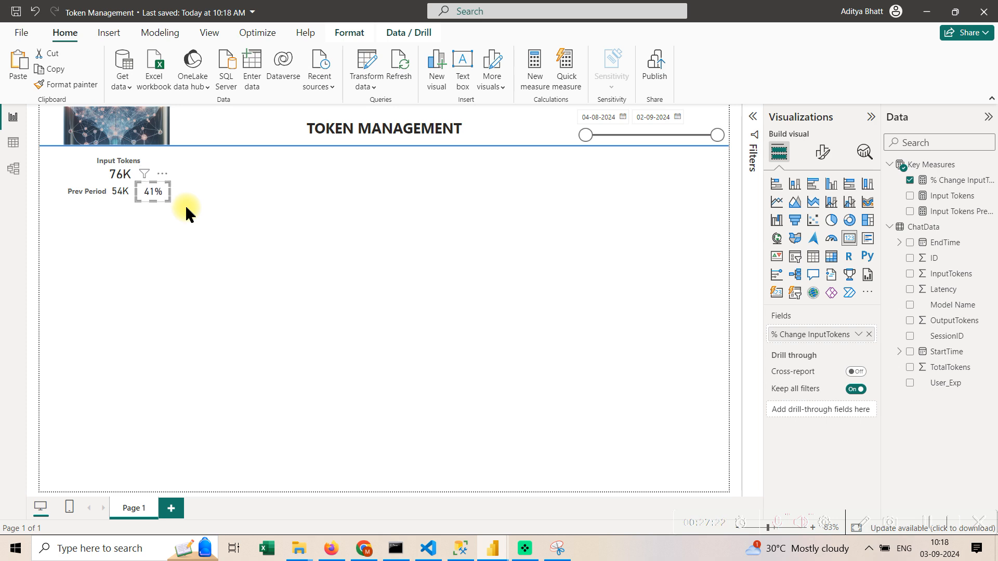
Shift the Input Tokens label right, then space the previous-period value and % change cards further right of the Prev Period label.
drag(130, 162, 141, 161)
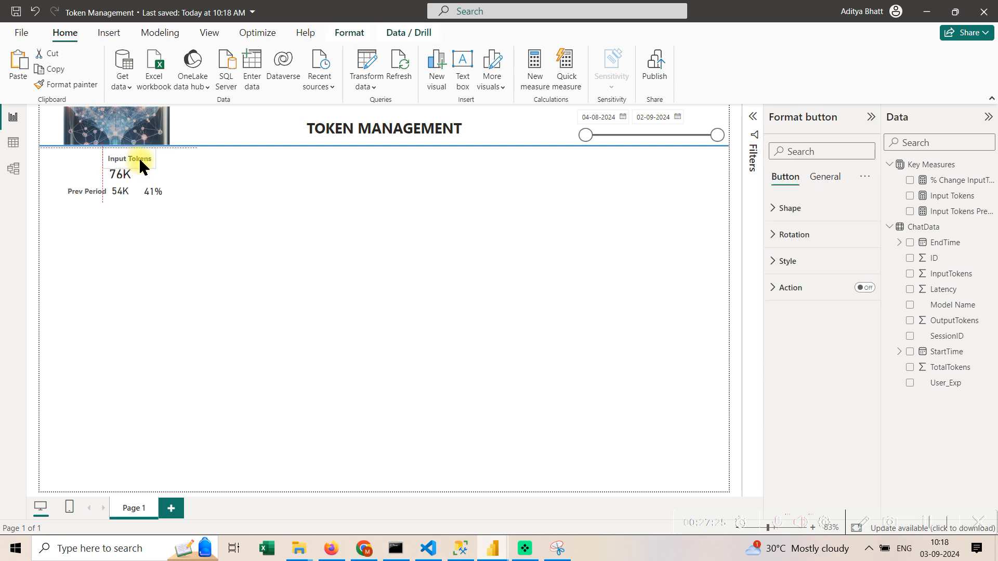
click(229, 236)
drag(154, 197, 160, 201)
click(196, 233)
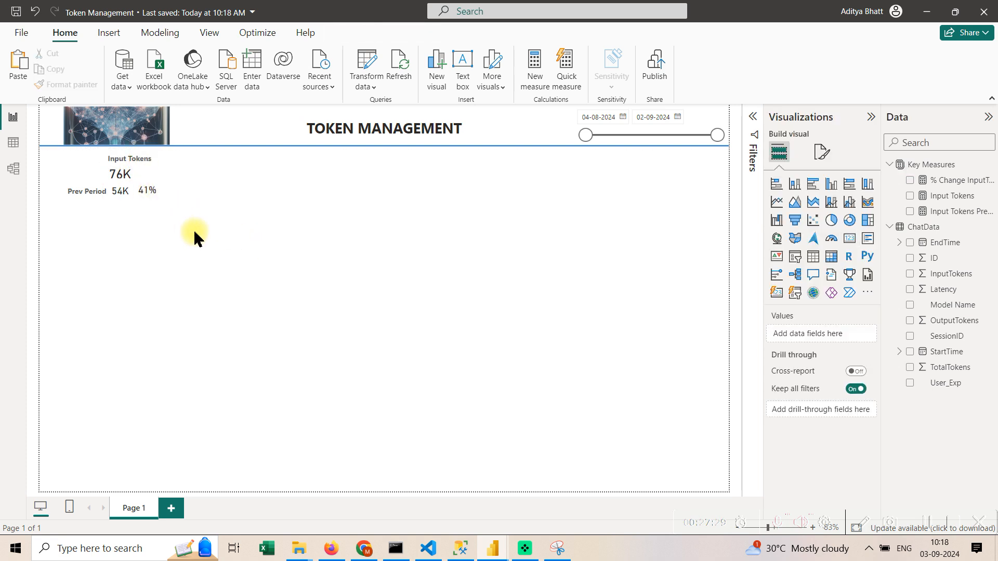
drag(119, 195, 121, 197)
click(158, 194)
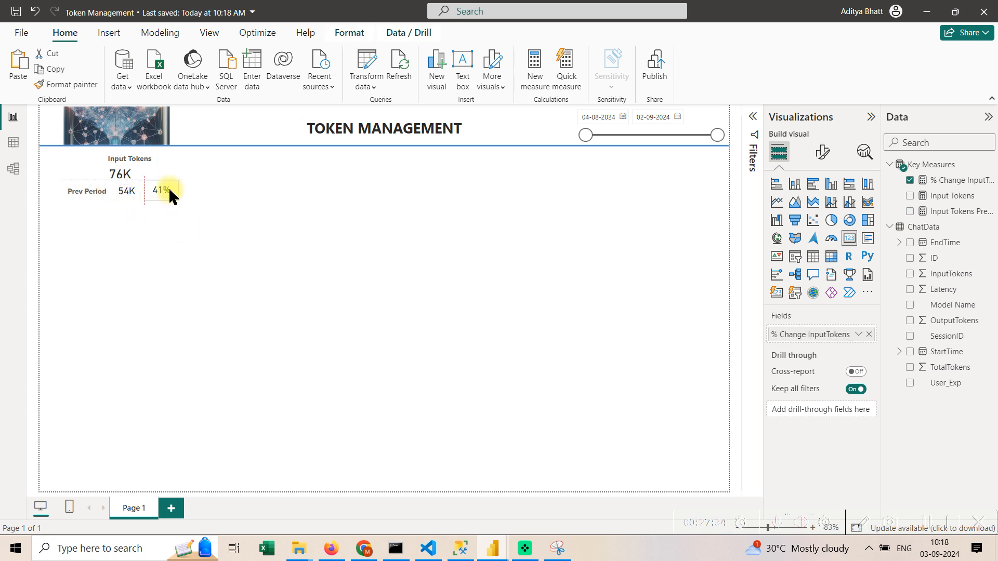
click(195, 240)
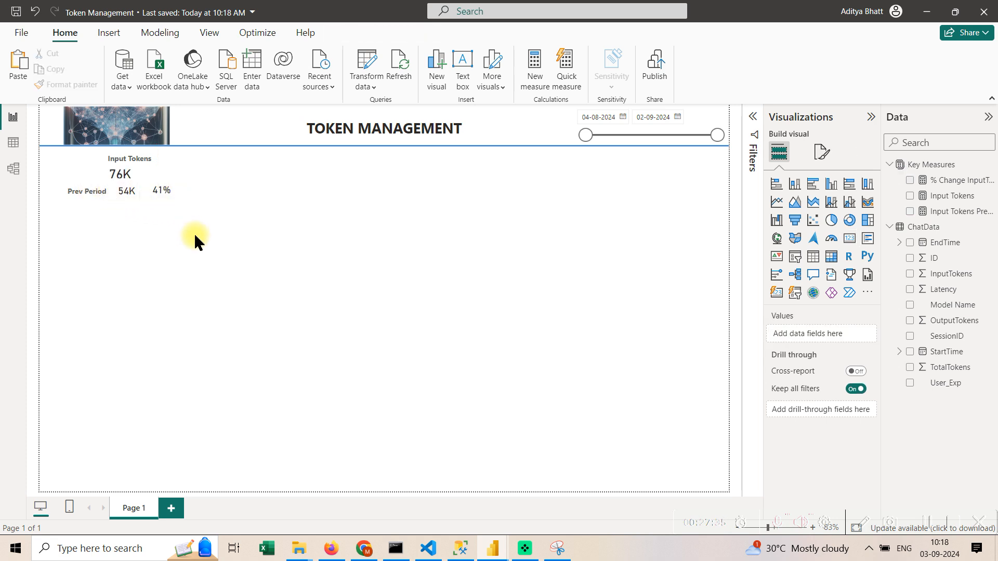
Set the callout font size of the Input Tokens value card to 15.
click(126, 175)
click(822, 151)
click(840, 242)
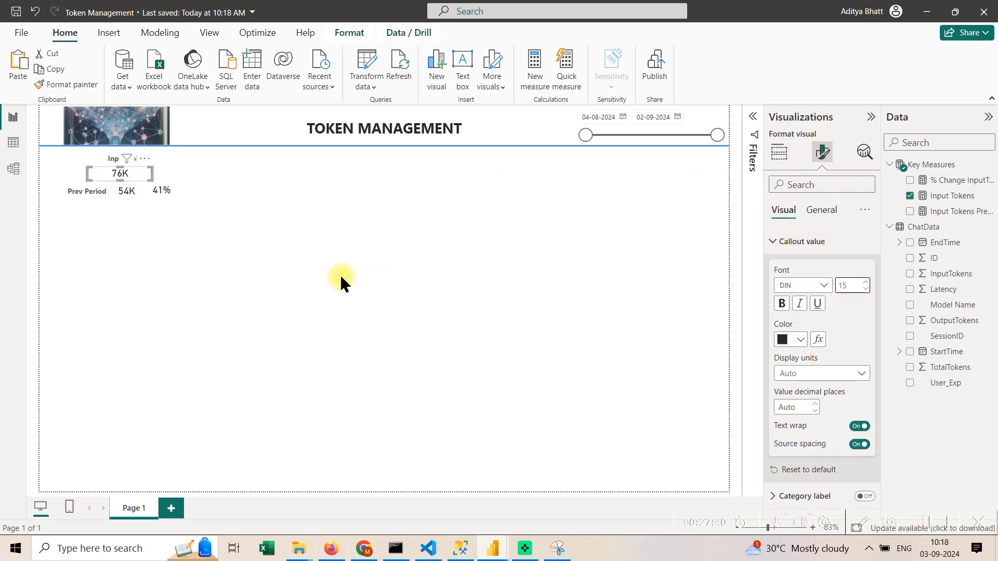
click(545, 270)
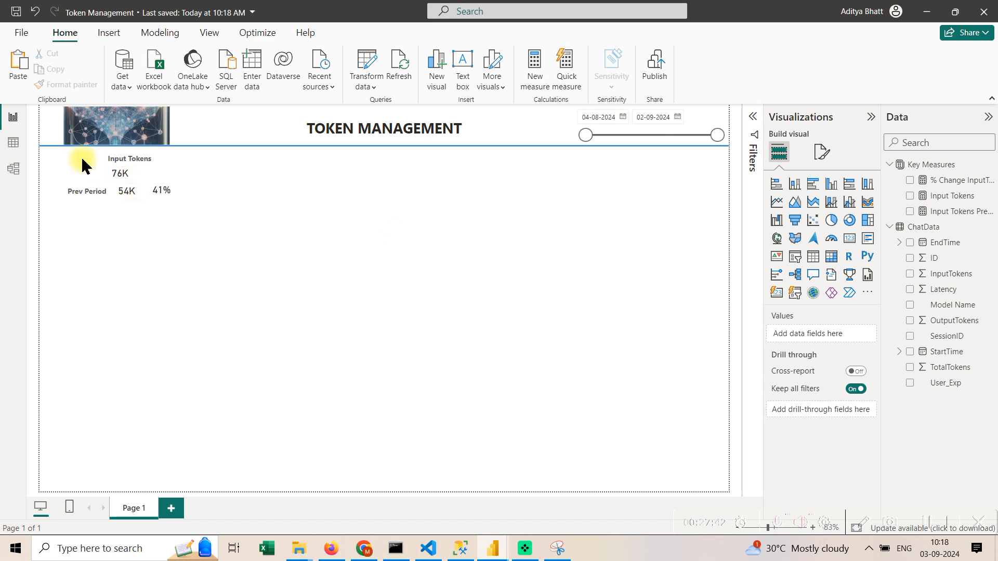
Align the Input Tokens value card directly above the previous-period value, move its label closer above it, and save the report.
click(122, 176)
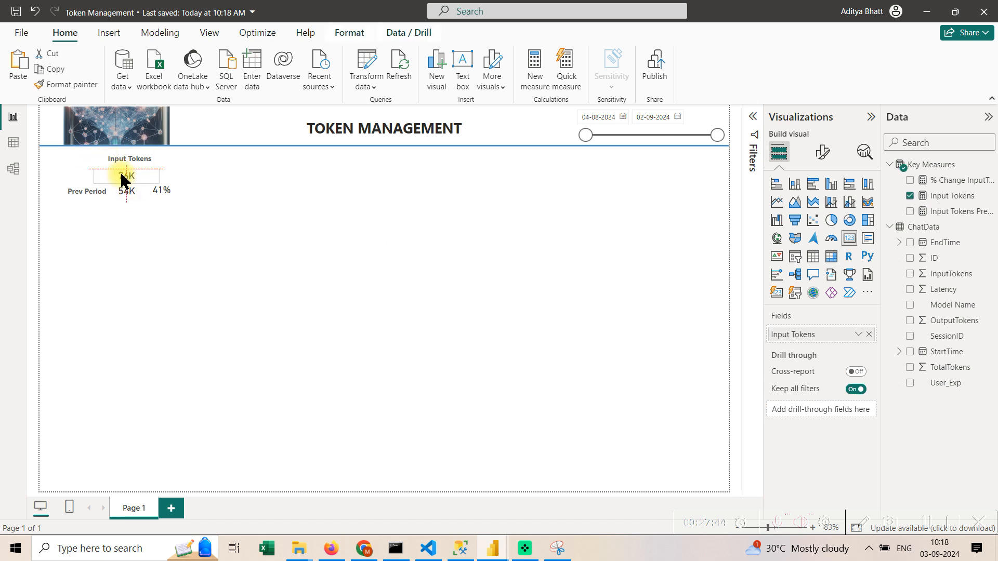
click(225, 255)
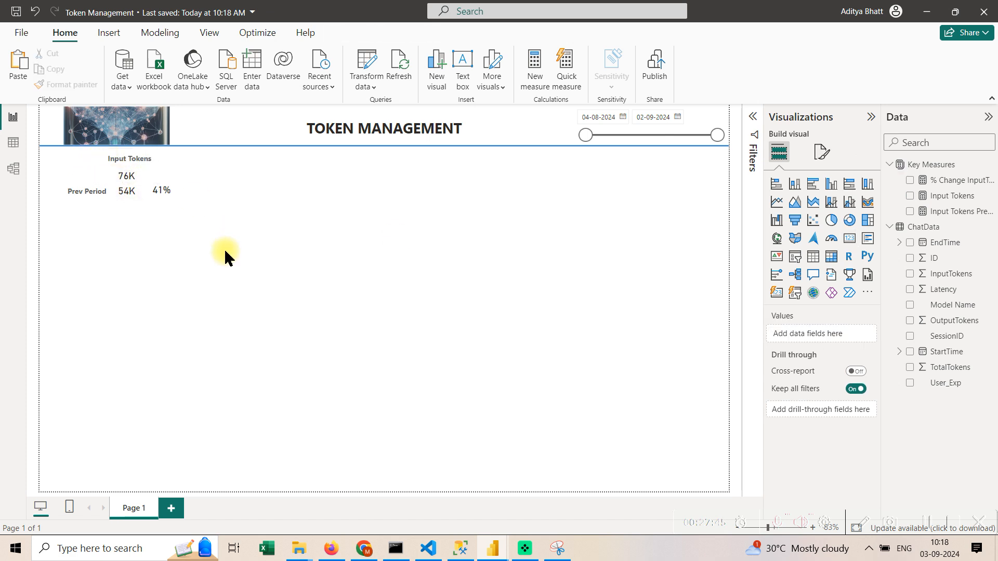
click(149, 169)
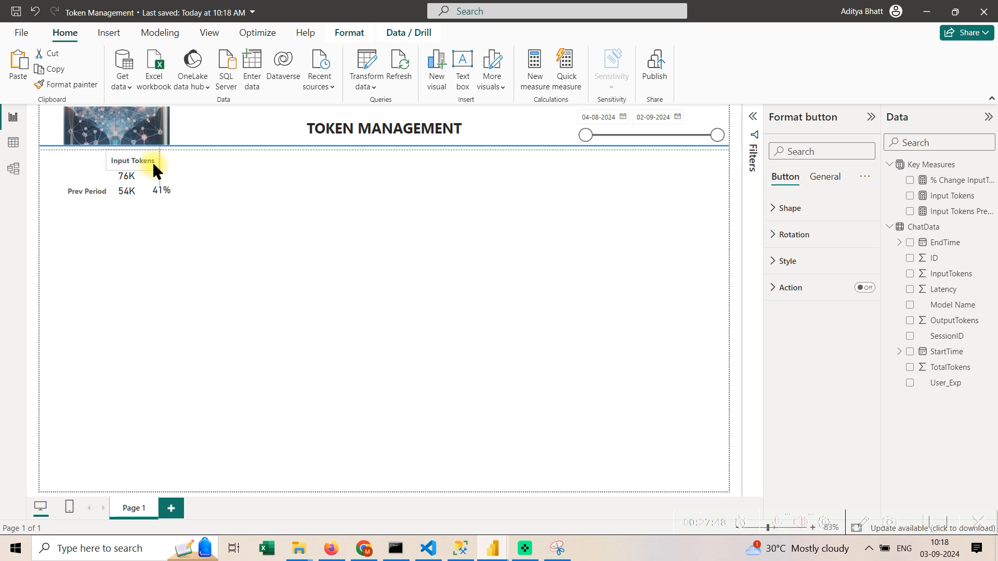
click(223, 263)
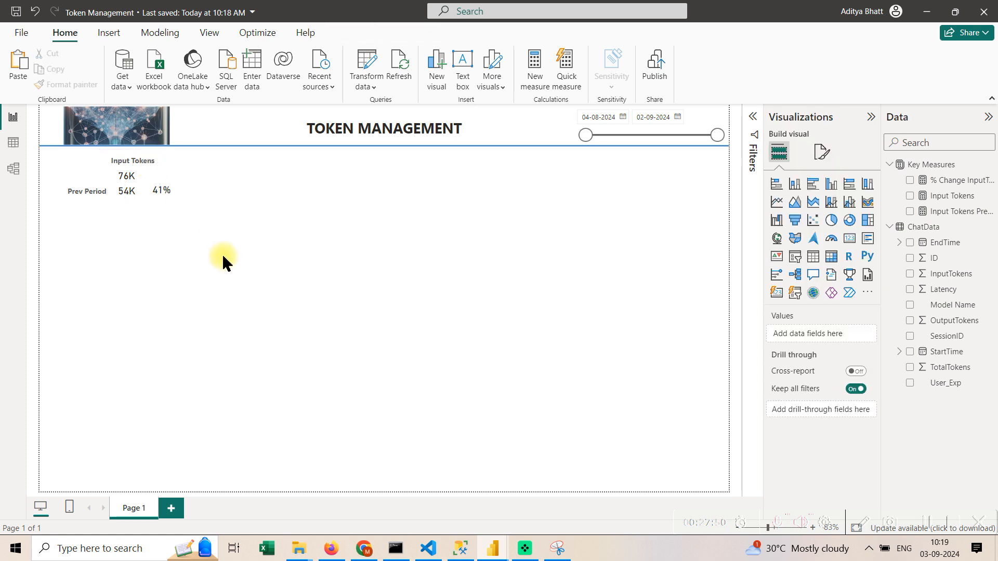
key(ctrl+s)
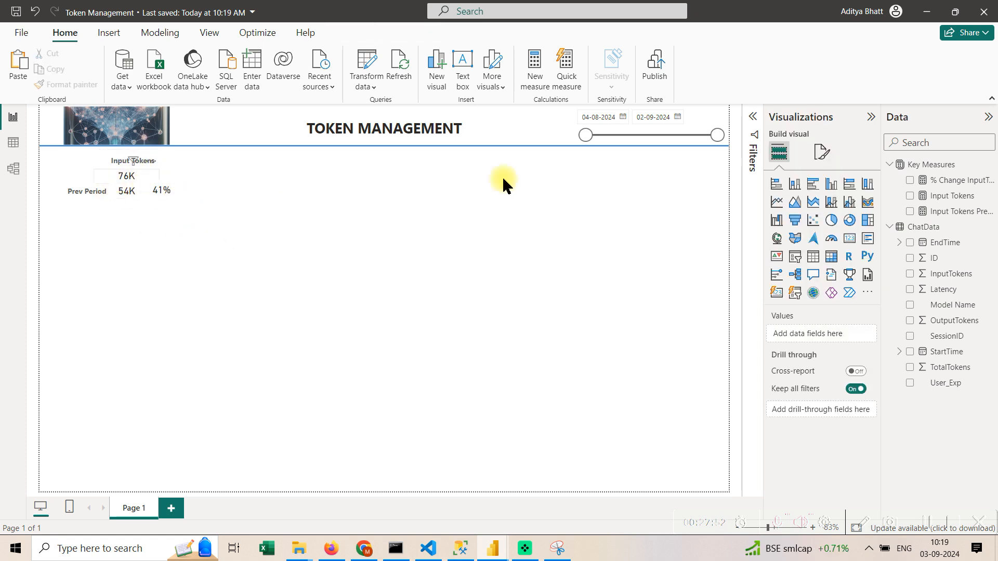
Set the callout font size of the Input Tokens value card to 20.
click(822, 152)
click(832, 241)
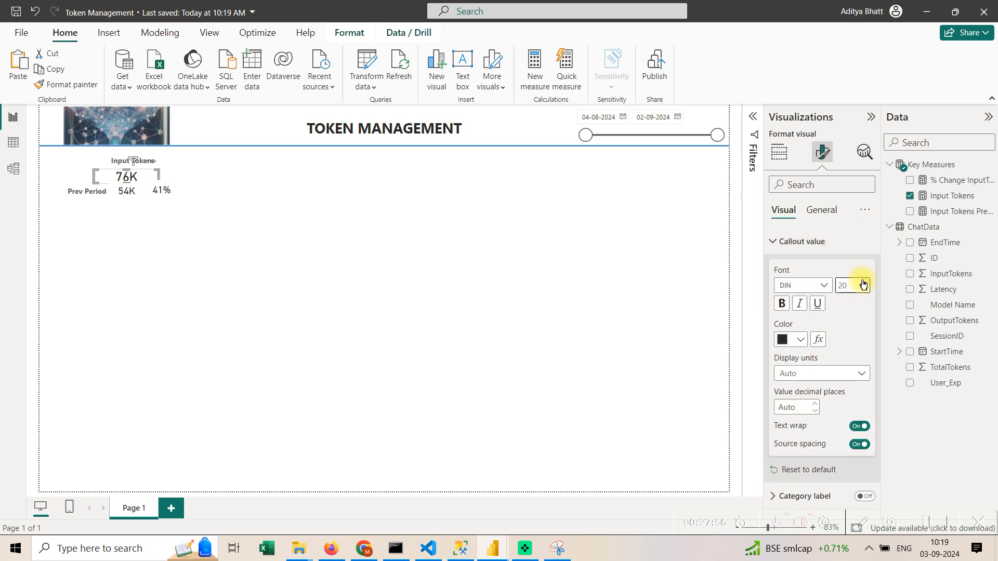
click(346, 246)
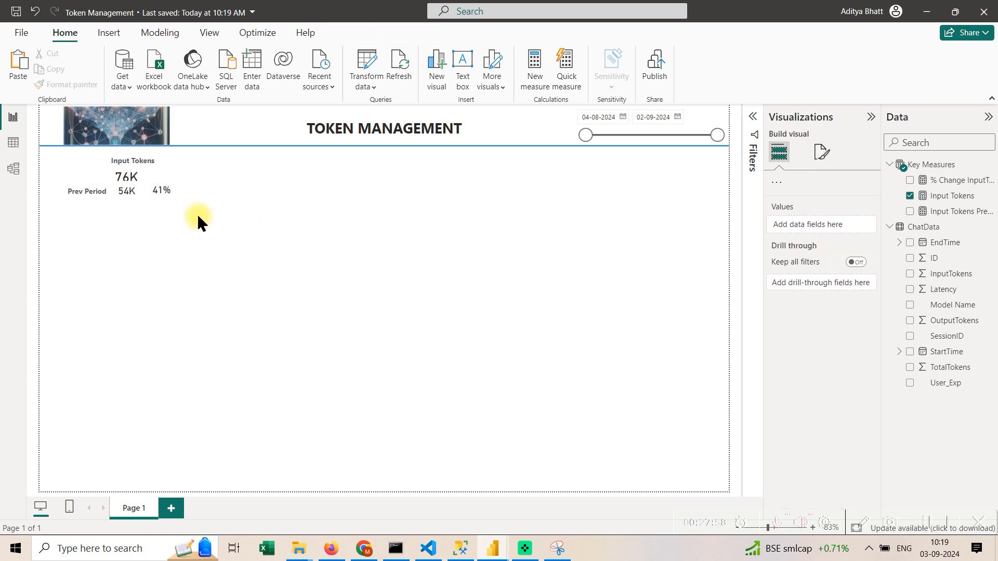
Lower the previous-period value, % change card and Prev Period label together as a row, and fit the Input Tokens value card above them.
click(134, 185)
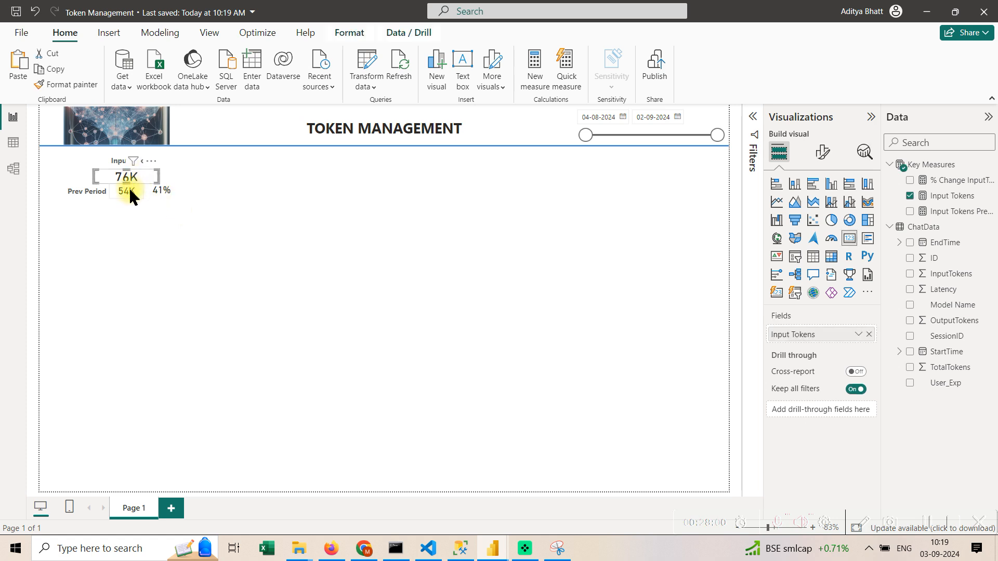
mouse_move(164, 196)
mouse_down()
mouse_move(167, 207)
mouse_move(162, 197)
mouse_up()
click(98, 200)
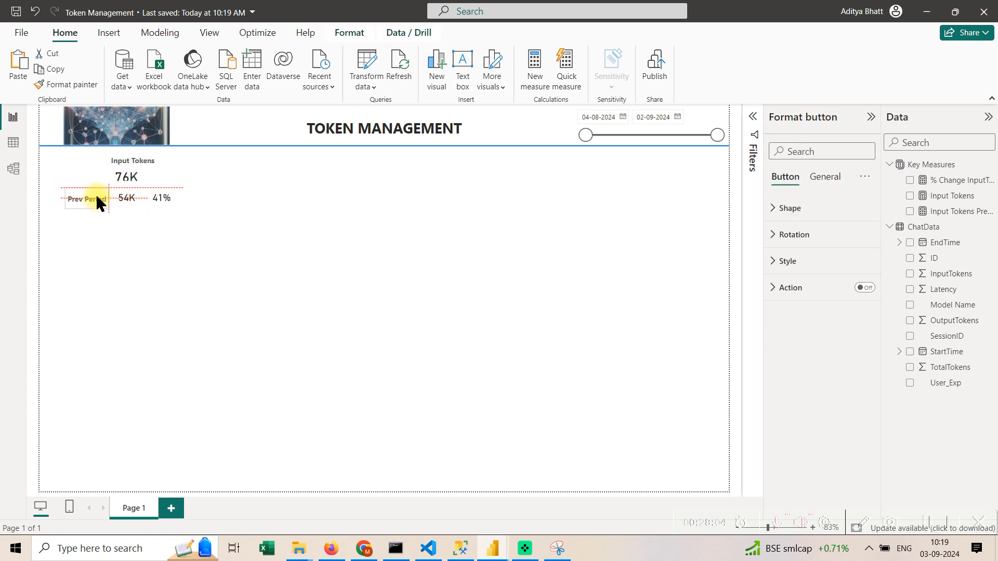
click(128, 178)
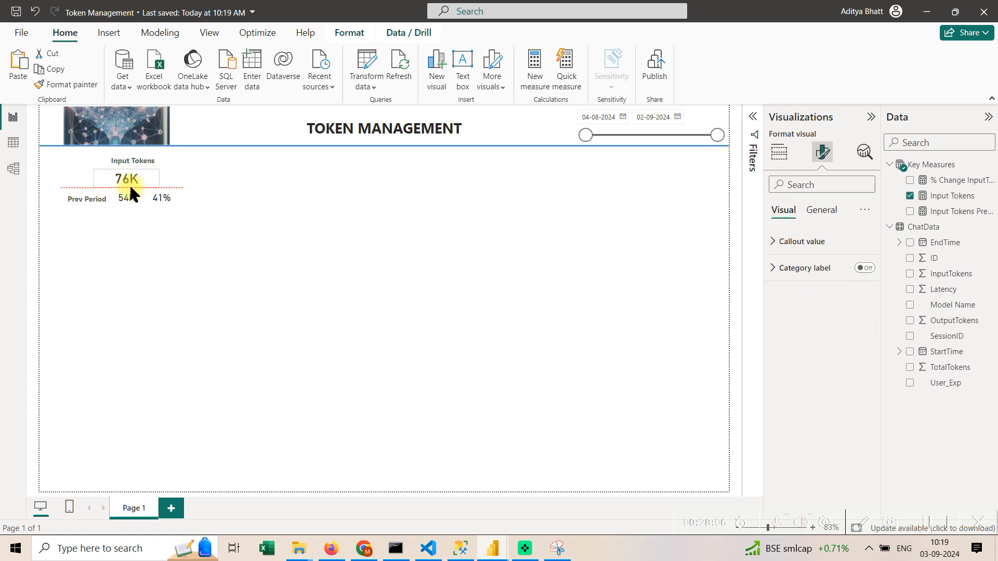
click(172, 289)
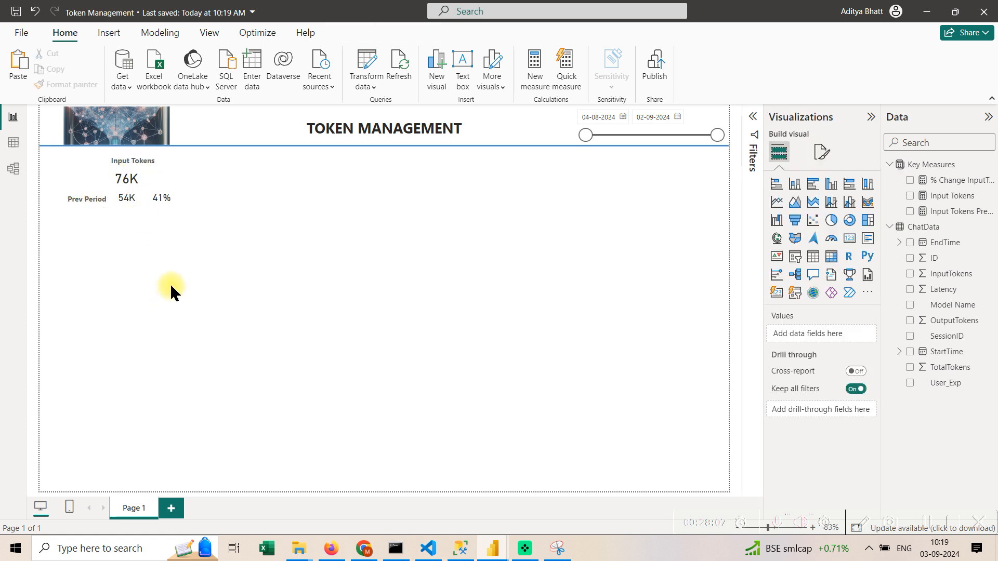
Widen the Input Tokens label on both sides so it spans the full width of the KPI block.
click(138, 162)
drag(106, 161, 75, 159)
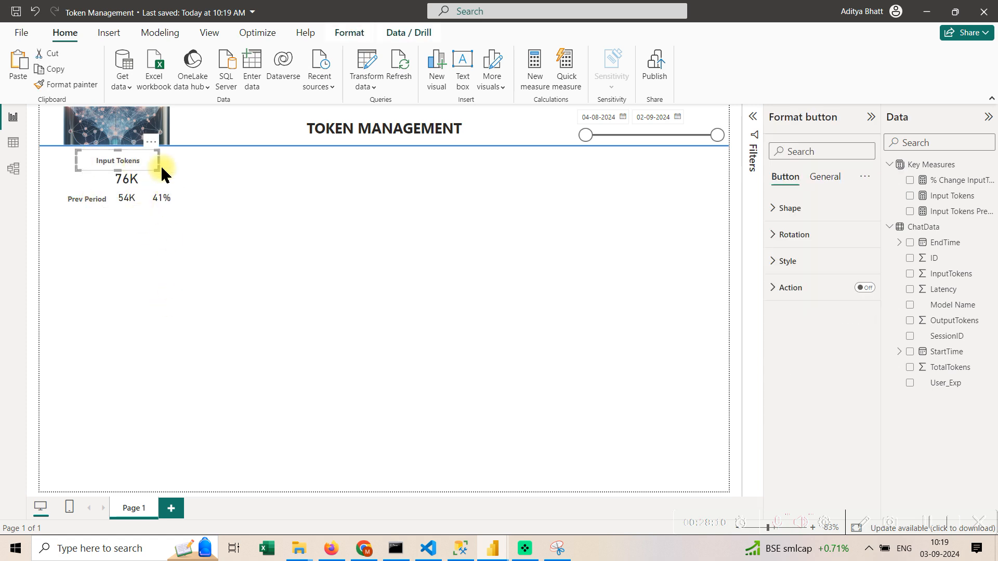
drag(158, 160, 179, 163)
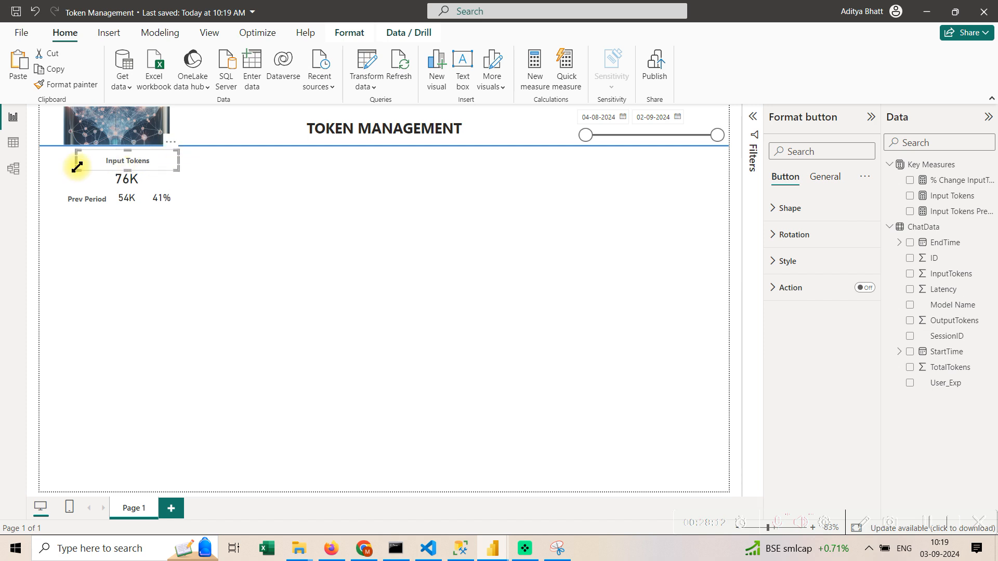
drag(78, 161, 64, 163)
click(220, 313)
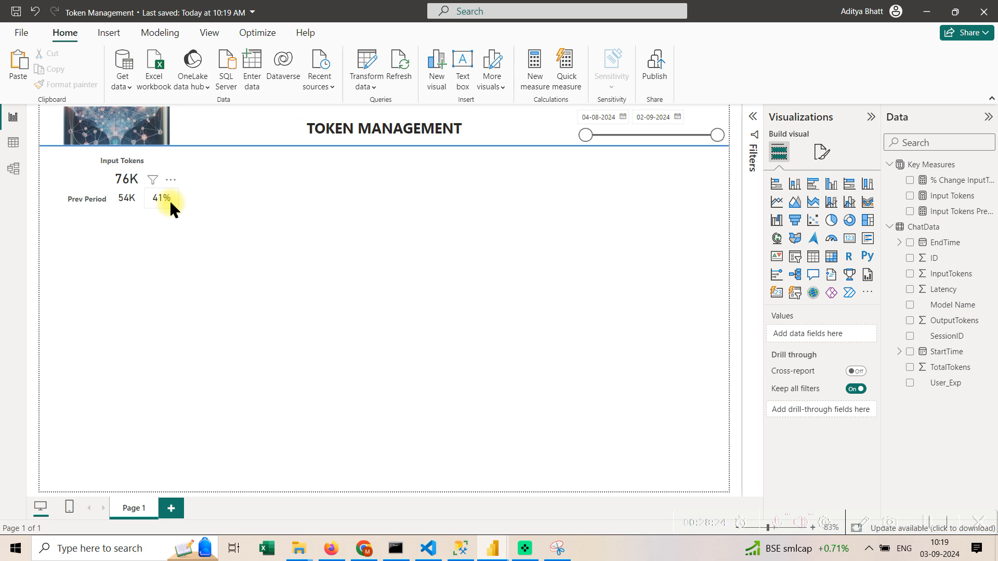
Create a new measure named Color Input Tokens in the Key Measures table.
click(990, 166)
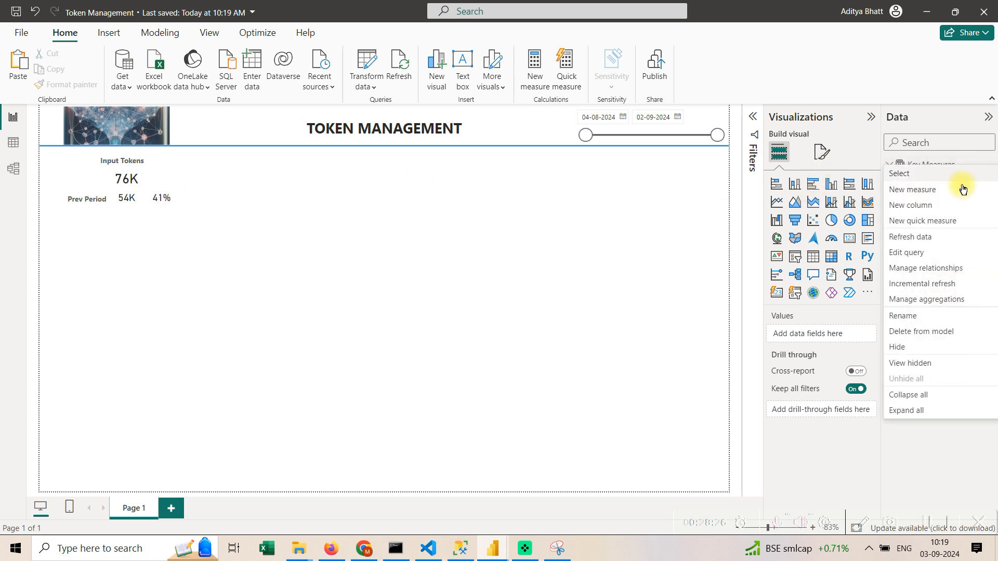
click(902, 189)
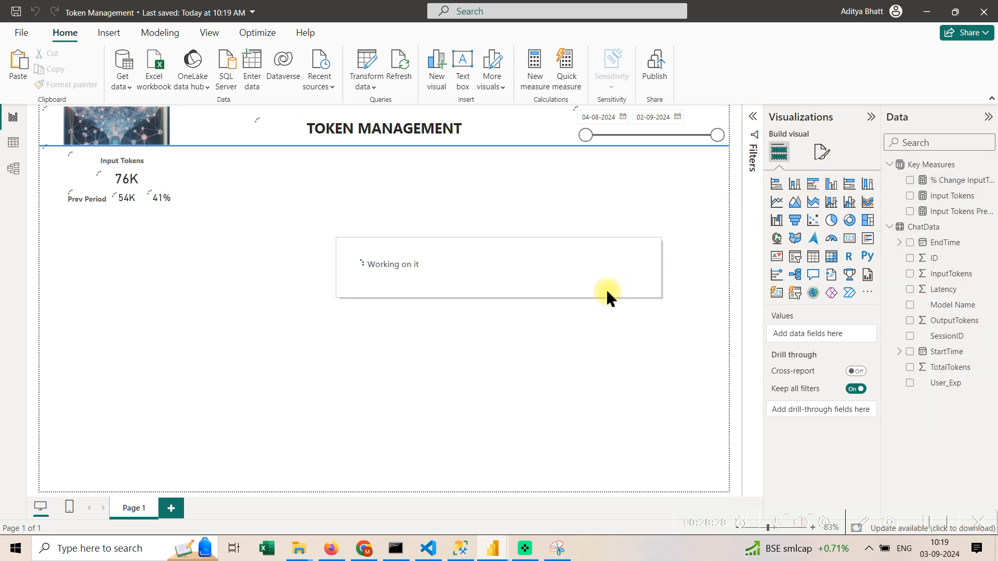
key(BackSpace)
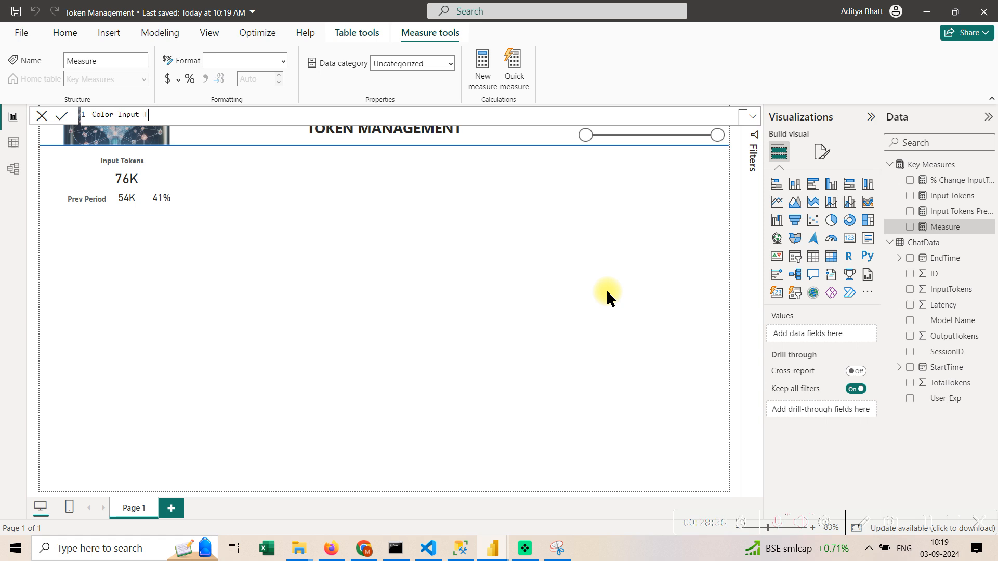
text(=)
key(shift+Return)
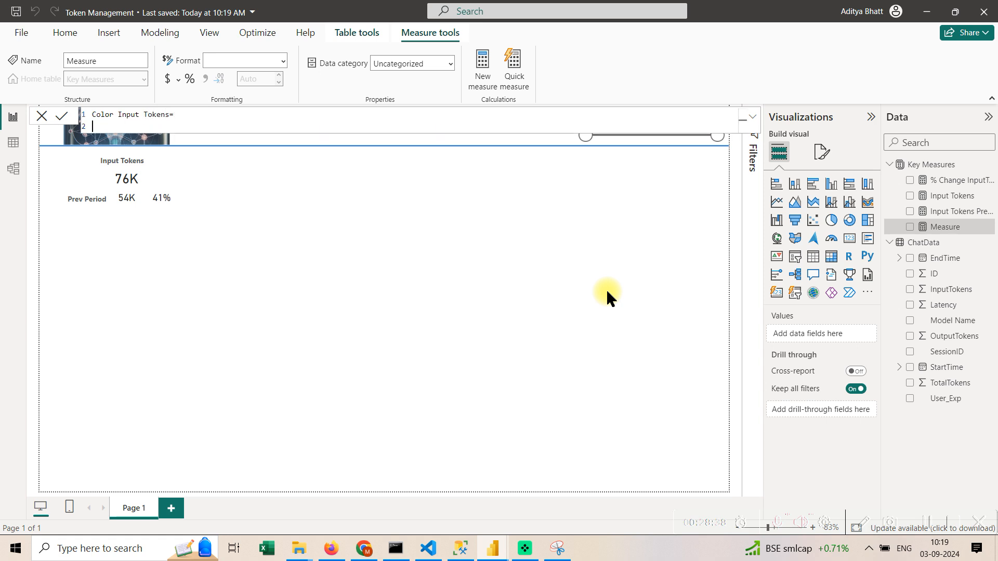
Define a variable COMPARE in the measure as [Input Tokens]-[Input Tokens Prev Period].
text(VAR)
text([Input)
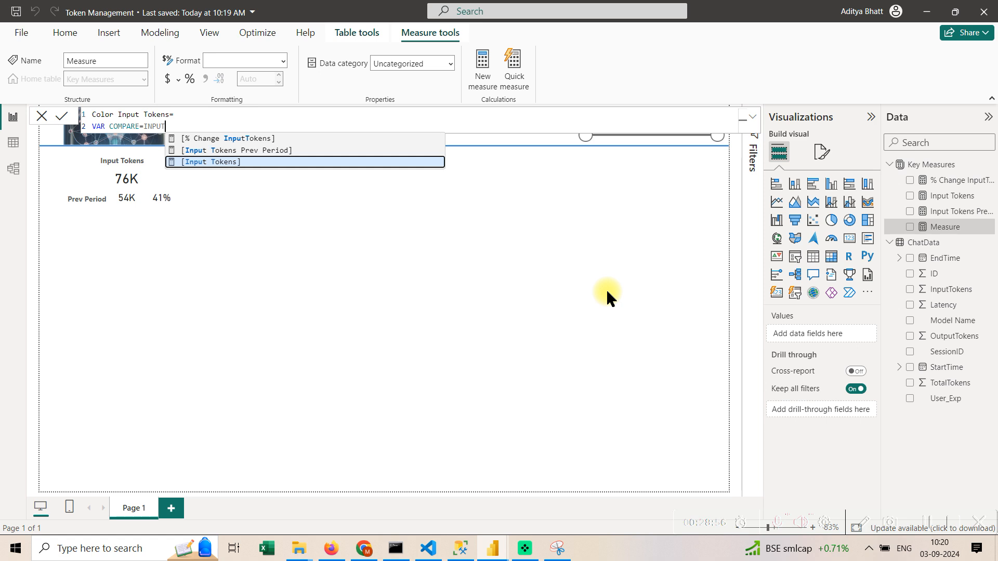
key(Tab)
text(-INP)
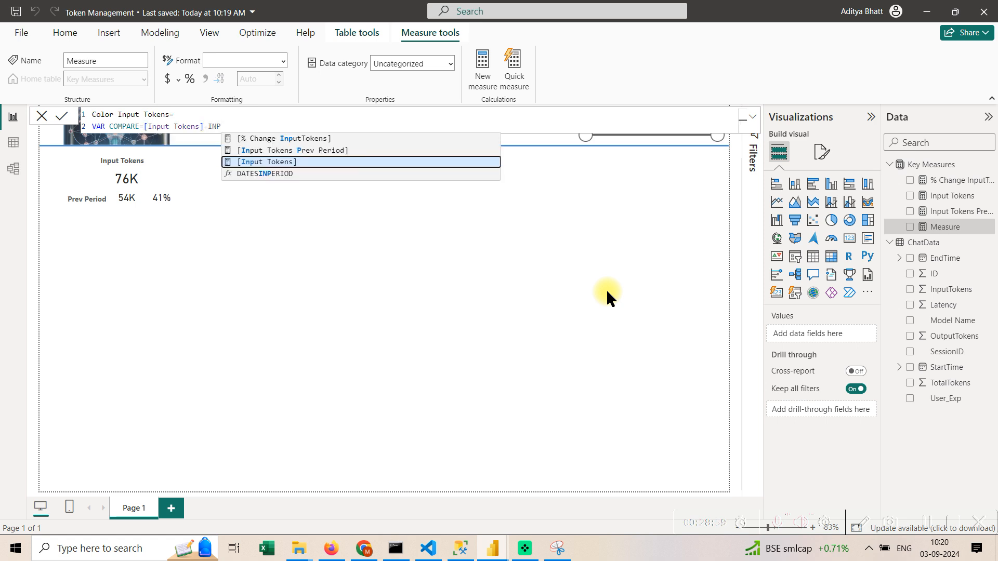
key(Up)
key(Tab)
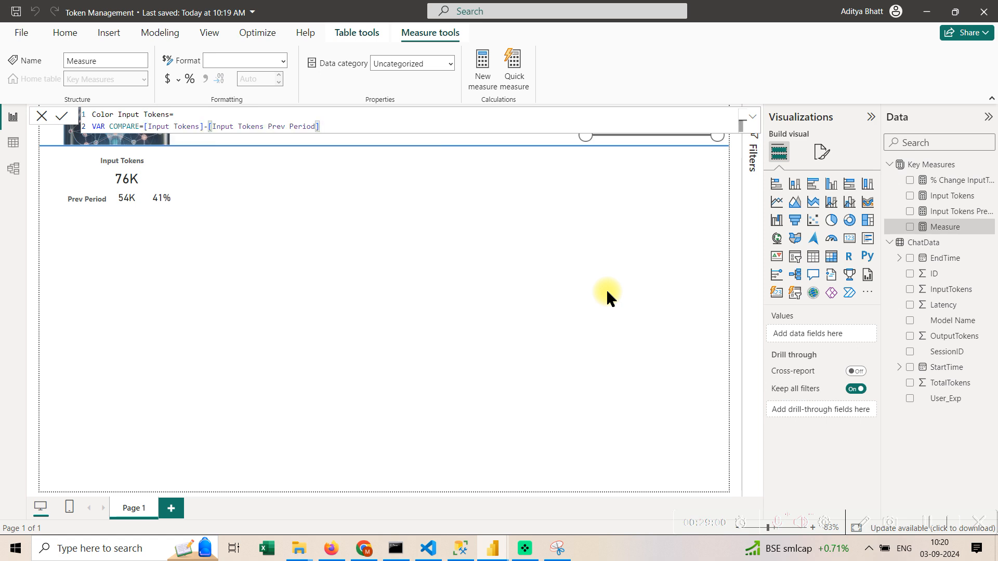
key(shift+Return)
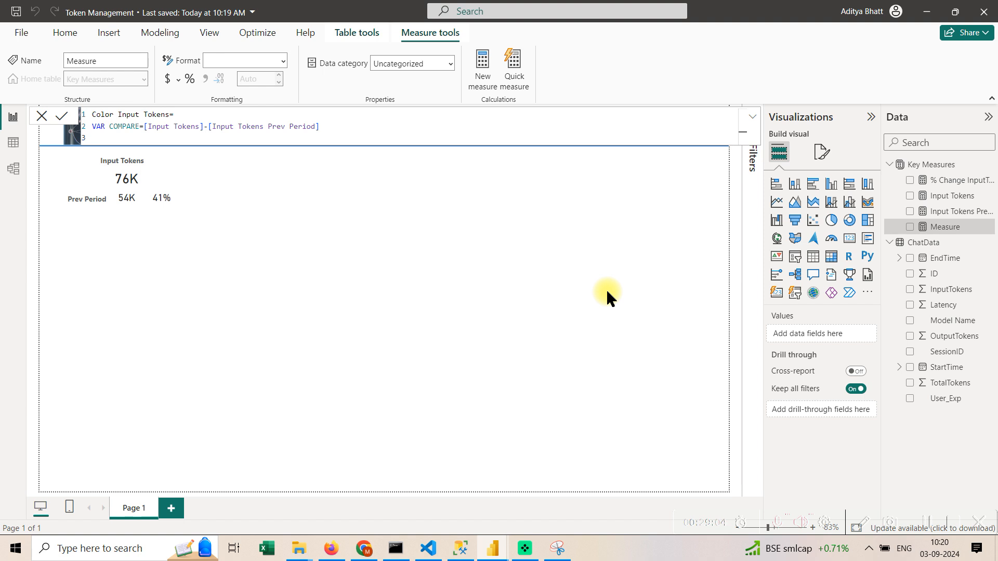
Add a RETURN with an IF that tests COMPARE<=0 and has an empty string as its true result.
text(RETURN)
key(shift+Return)
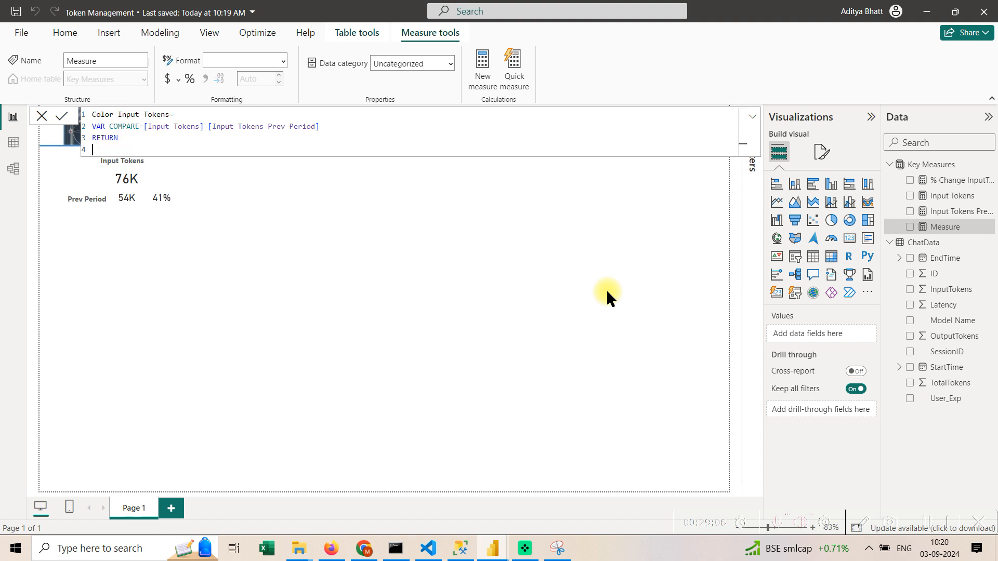
text(IF)
key(shift+Return)
text(()
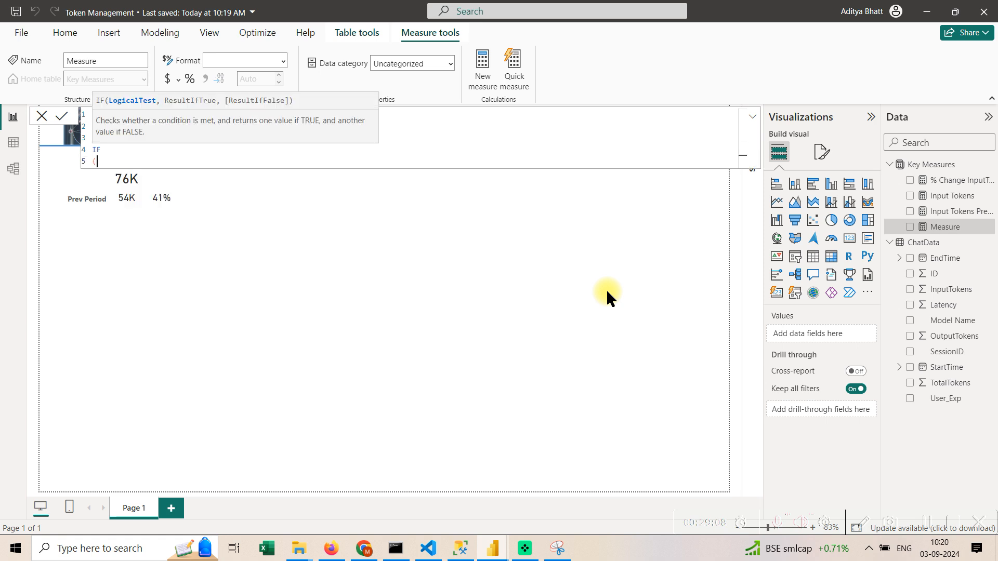
key(shift+Return)
text(COMPARE<=0,"",)
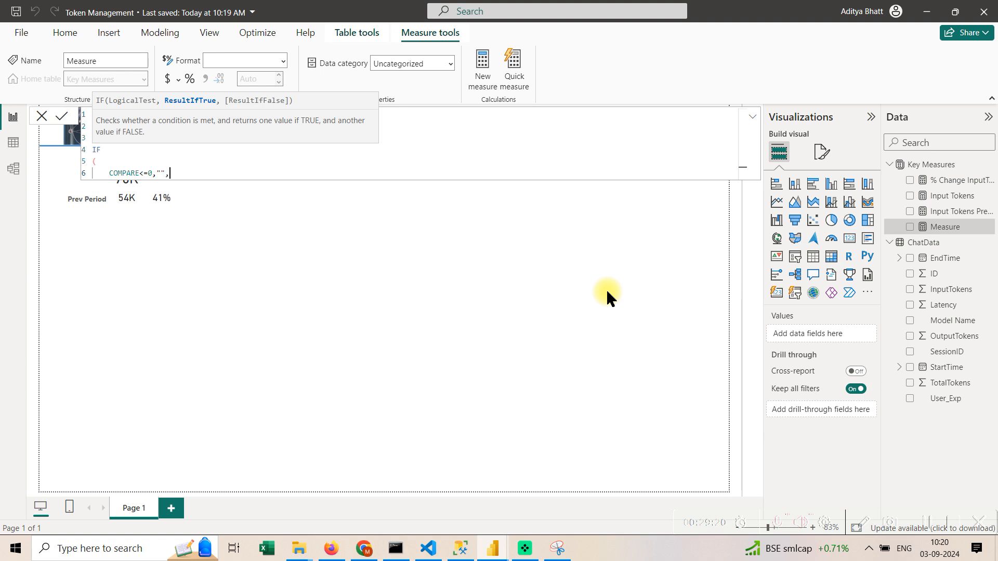
Change the IF condition to COMPARE>=0, add an empty string as the false result, and close the parenthesis.
key(Left)
key(Left)
key(Left)
key(Left)
key(BackSpace)
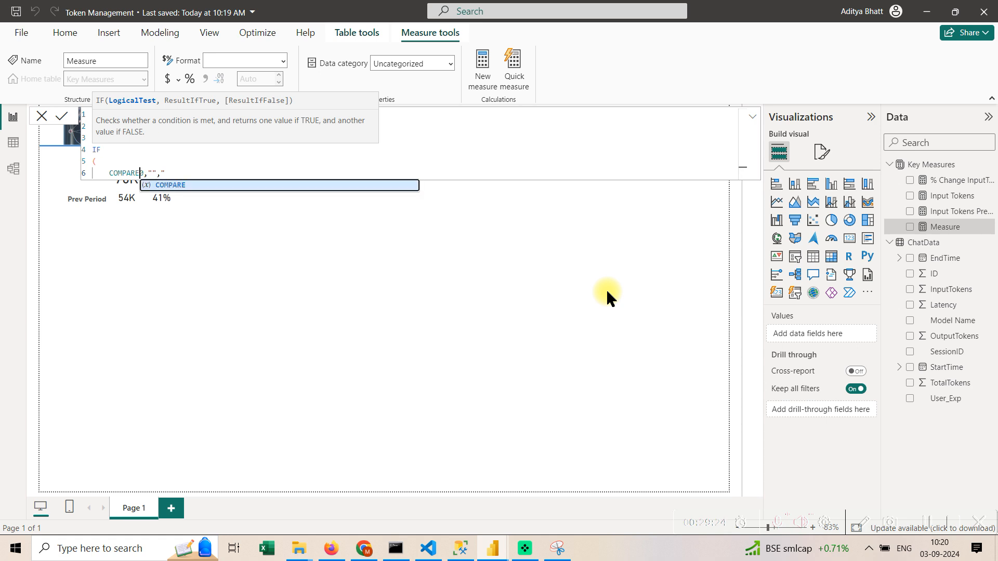
text(>)
key(BackSpace)
text(>)
key(Right)
key(Right)
key(Right)
key(Right)
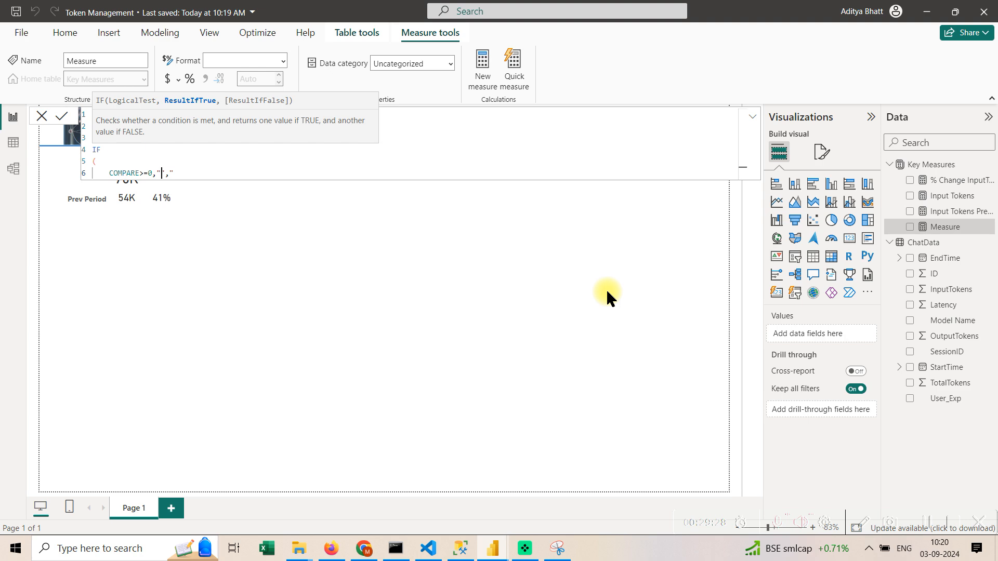
key(shift+Return)
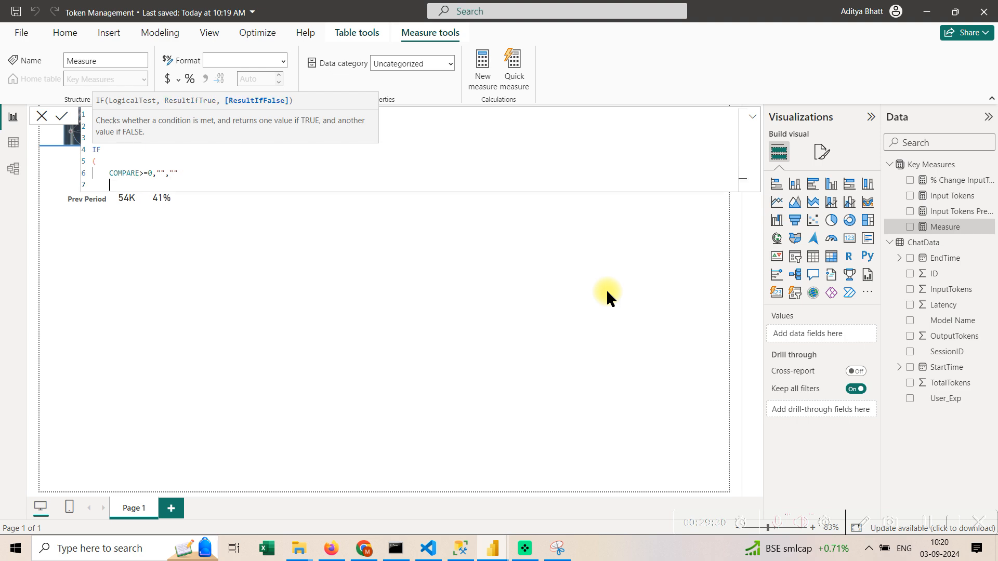
text())
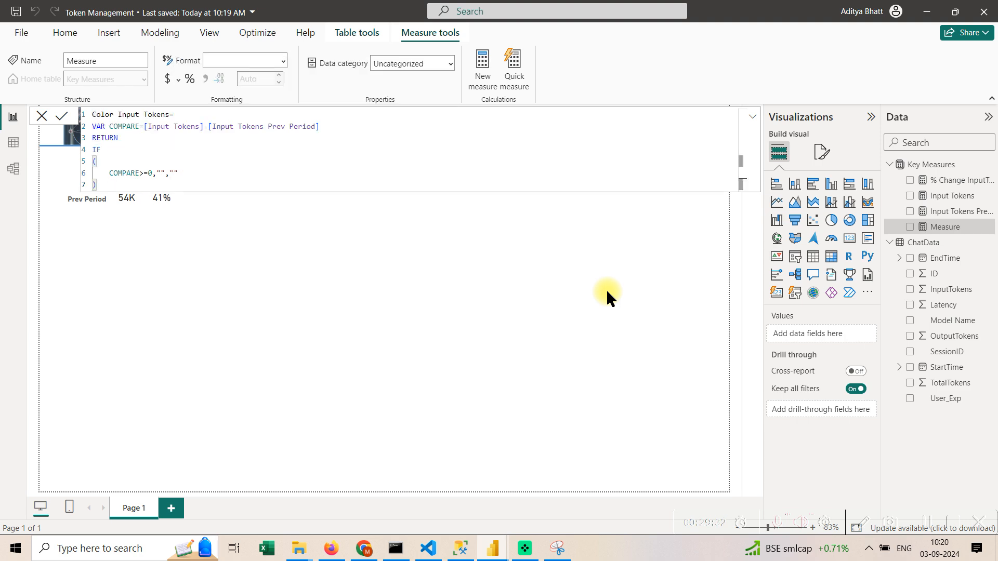
Switch to Chrome and search Google for GREEN HEX CODE in a new tab.
click(364, 548)
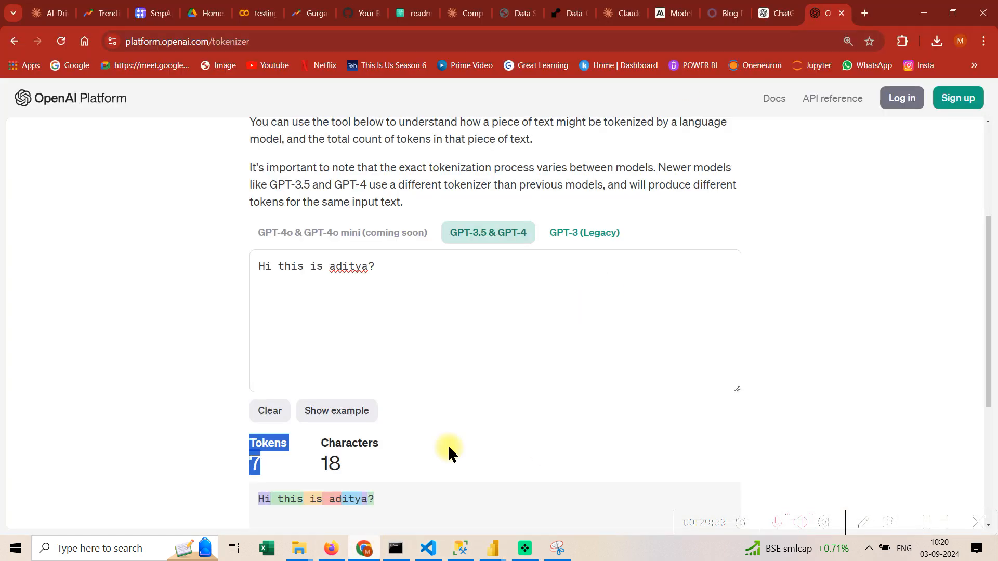
click(867, 12)
click(73, 66)
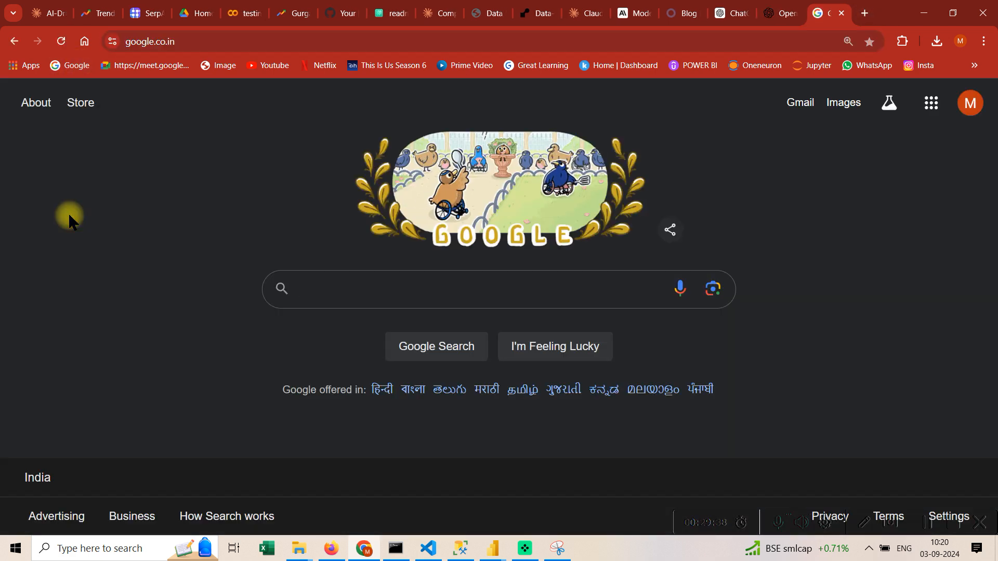
text(GREE)
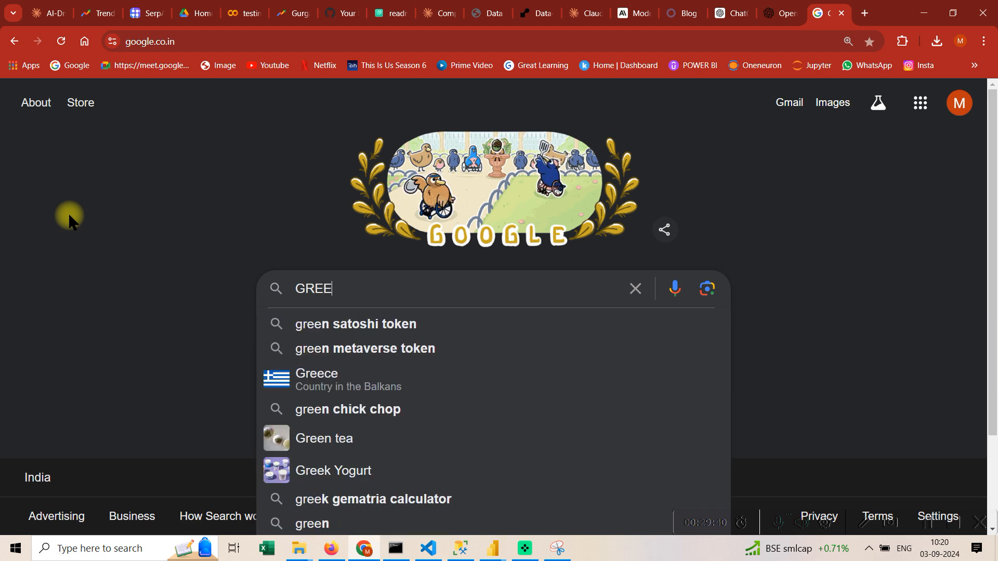
text(N HEC)
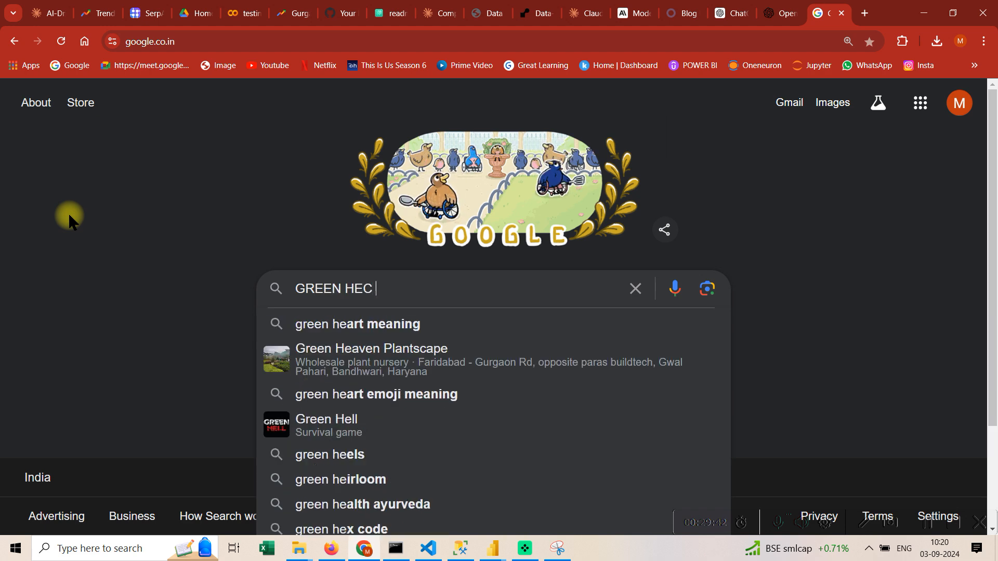
key(BackSpace)
key(BackSpace)
text(X CODE)
key(Return)
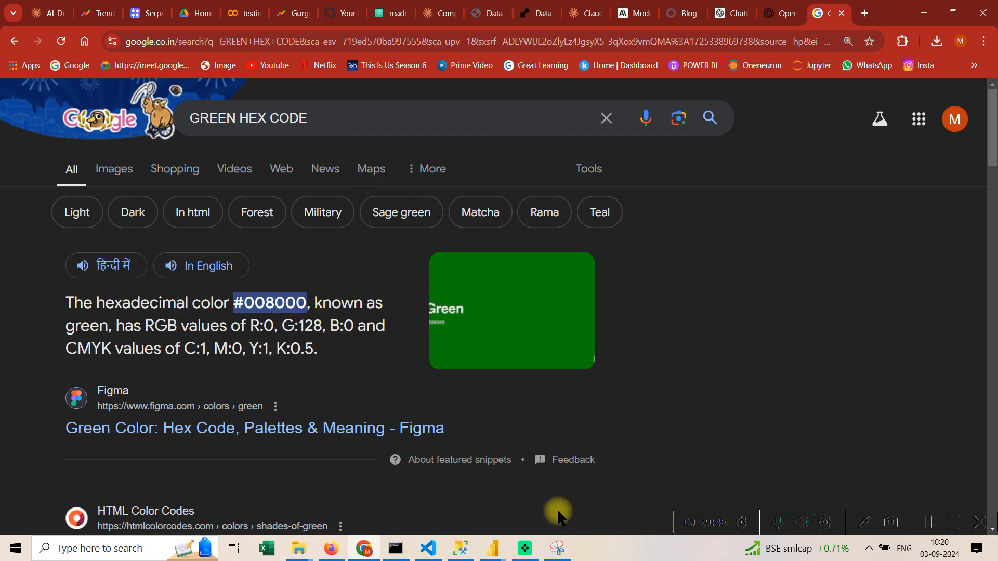
Try to bring the green hex code #008000 from the Chrome search result into the measure formula in Power BI.
mouse_move(492, 549)
click(628, 520)
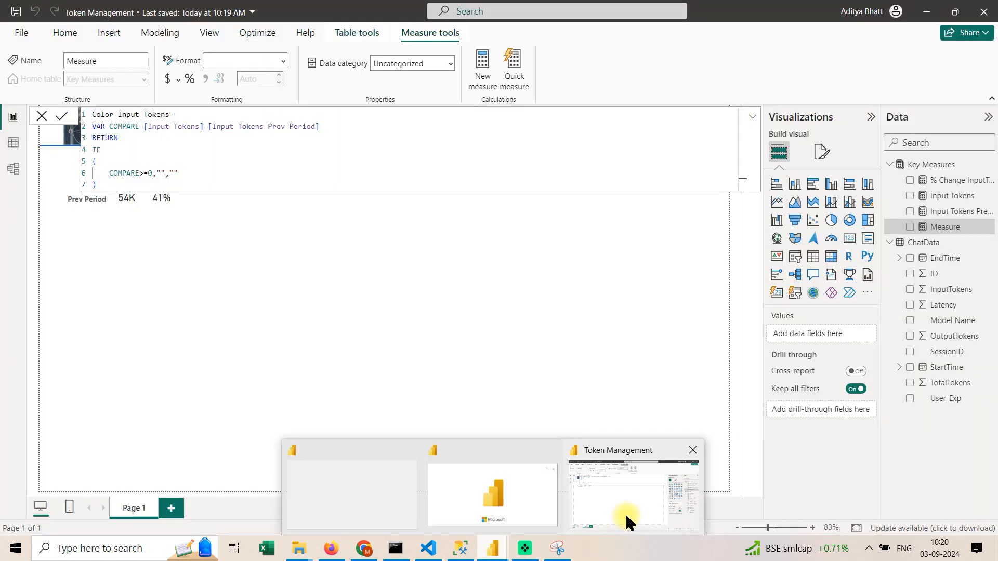
click(155, 174)
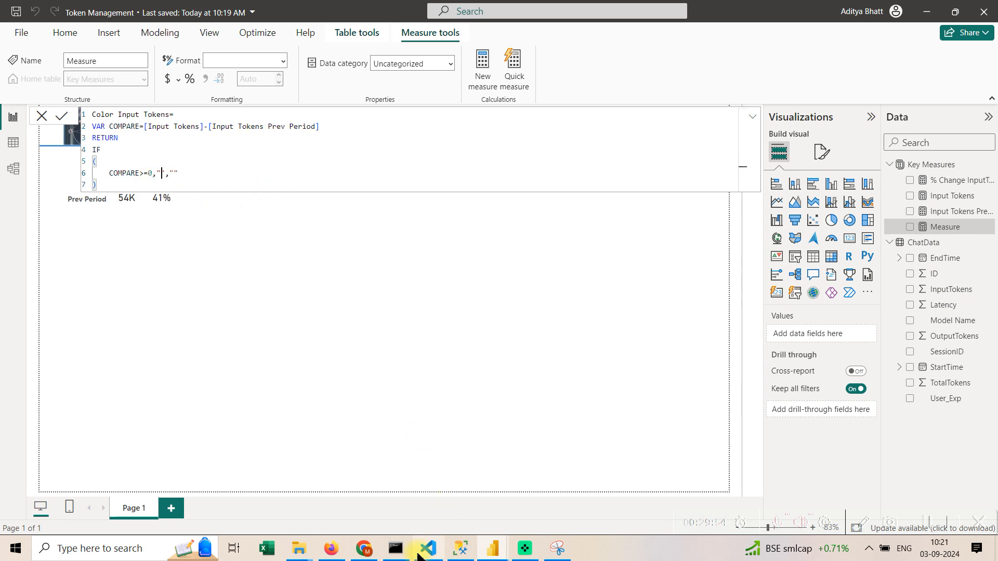
click(364, 548)
right_click(281, 302)
click(281, 302)
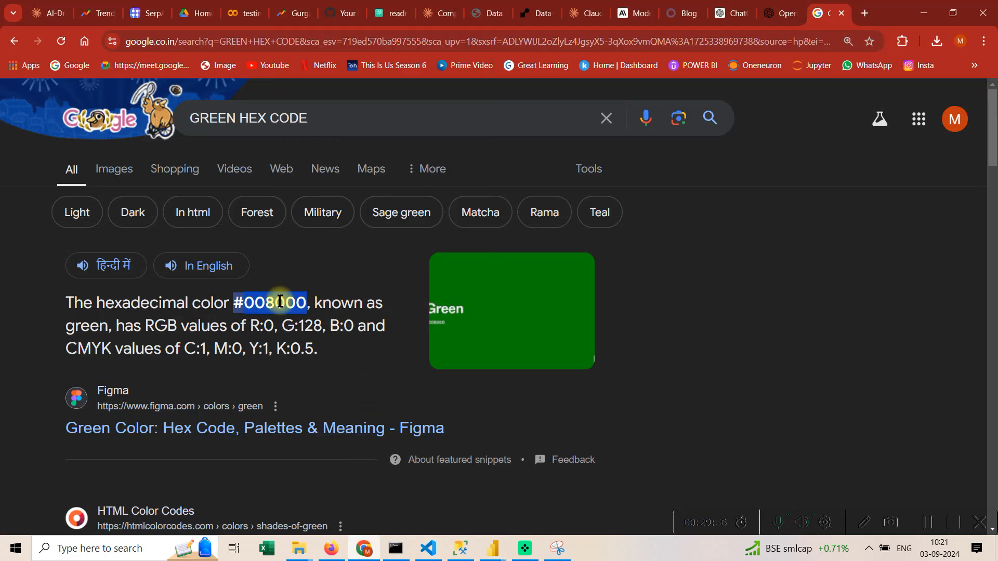
triple_click(282, 303)
double_click(284, 305)
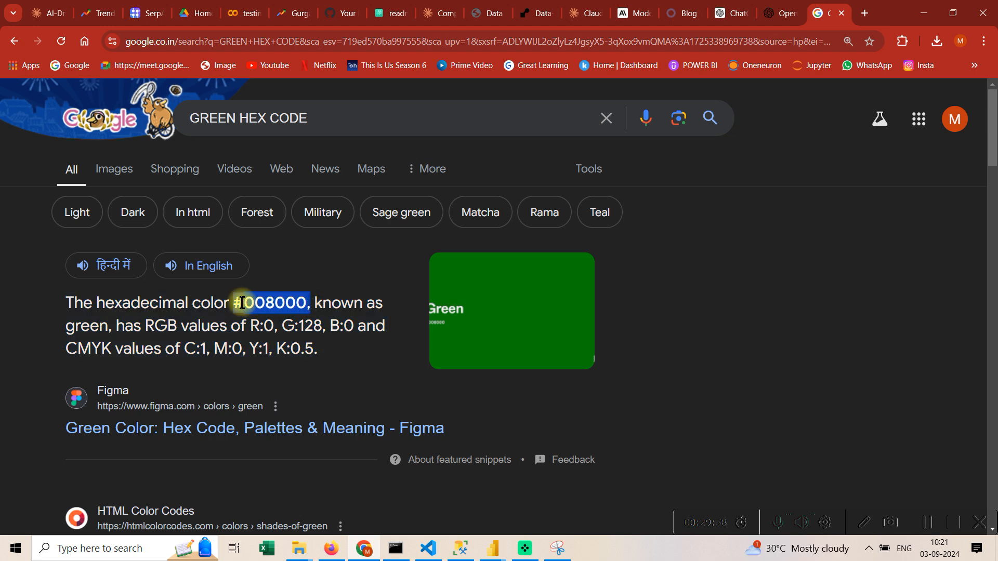
mouse_move(495, 553)
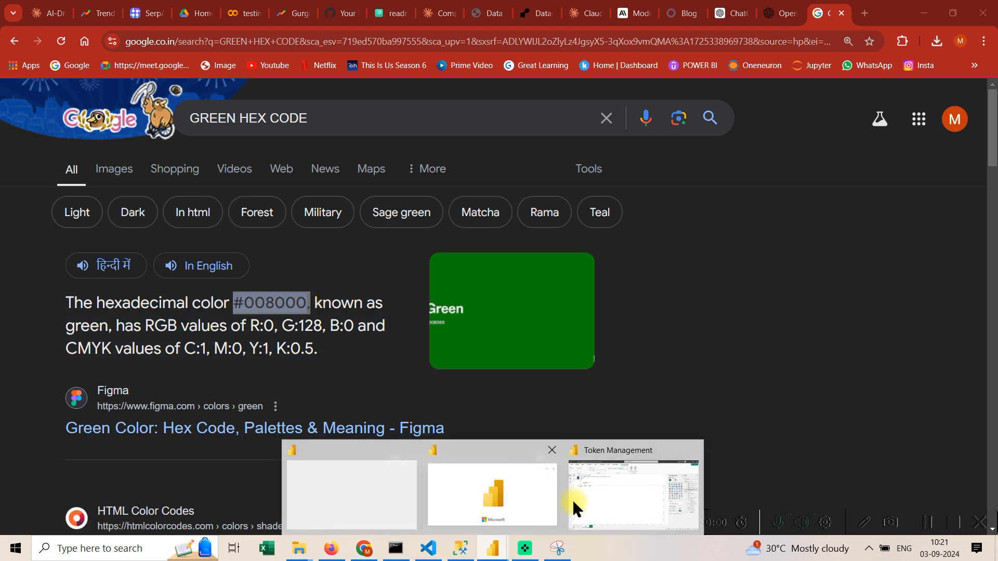
click(574, 508)
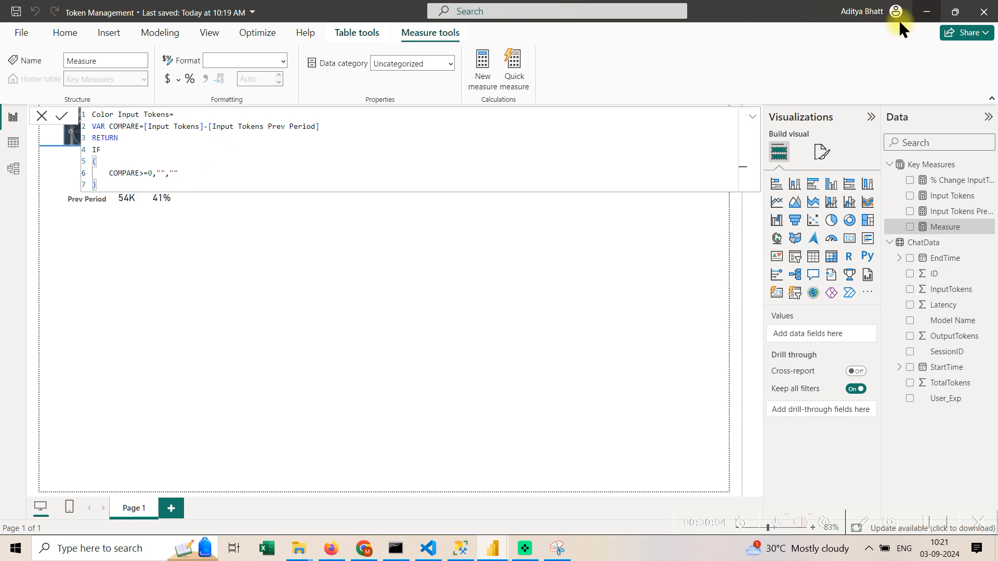
Copy #008000 from the Chrome search result and insert it in Power BI as the true result of the measure's IF.
click(364, 549)
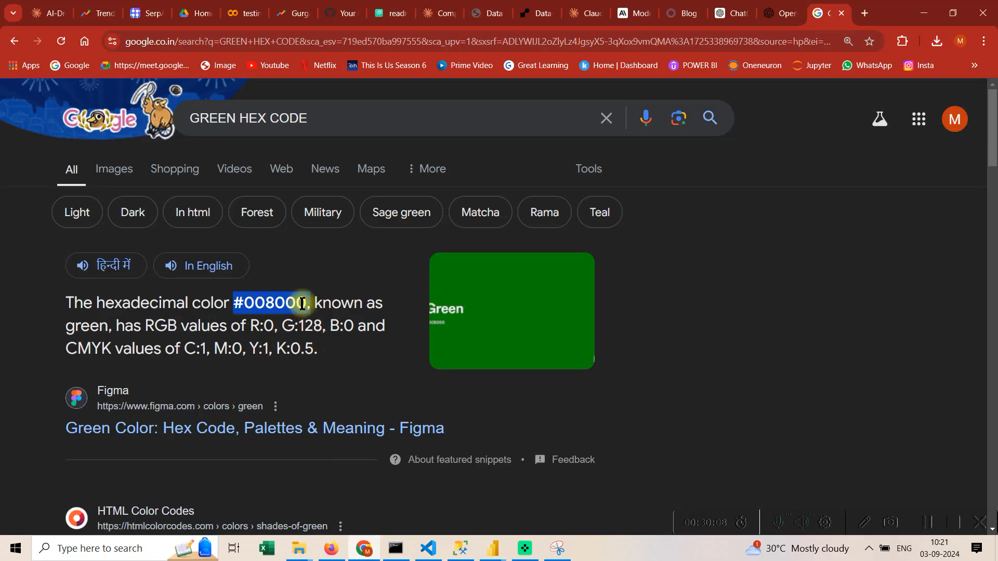
right_click(241, 279)
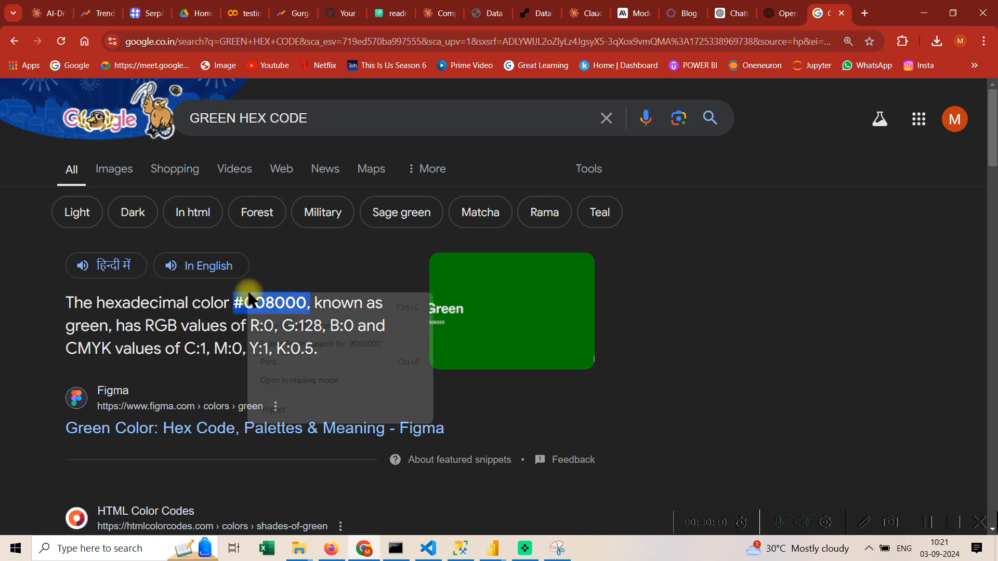
click(246, 285)
mouse_move(498, 553)
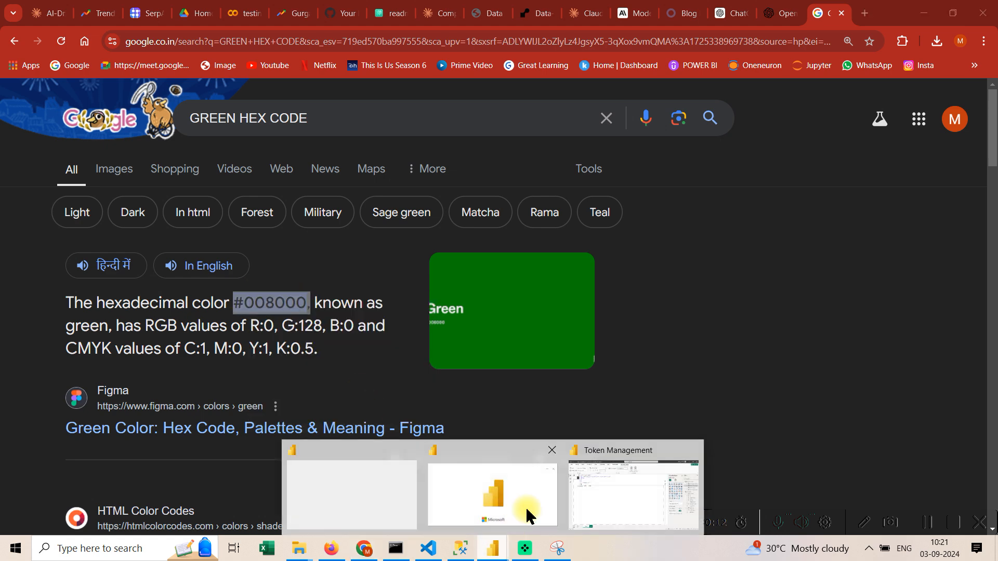
click(613, 508)
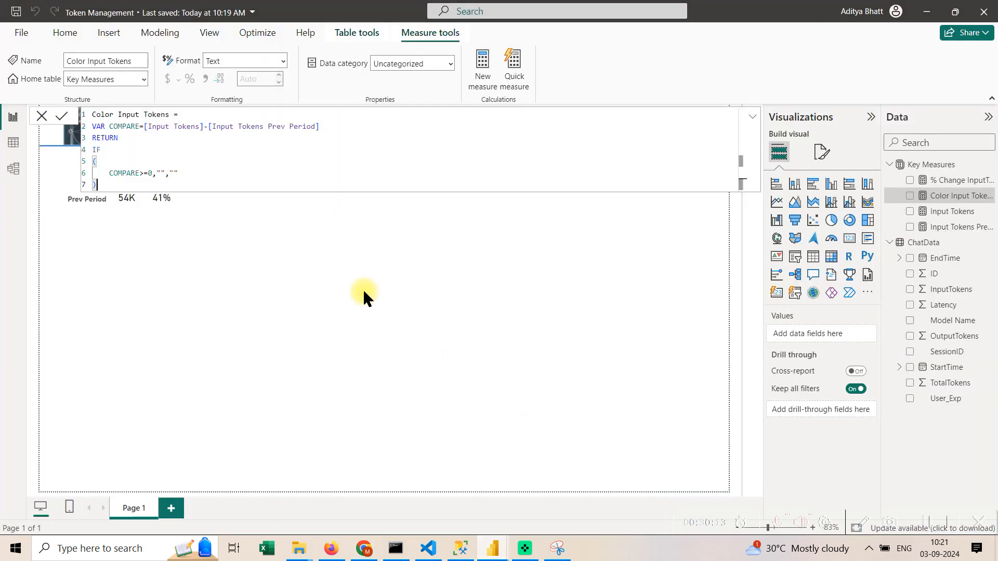
click(161, 173)
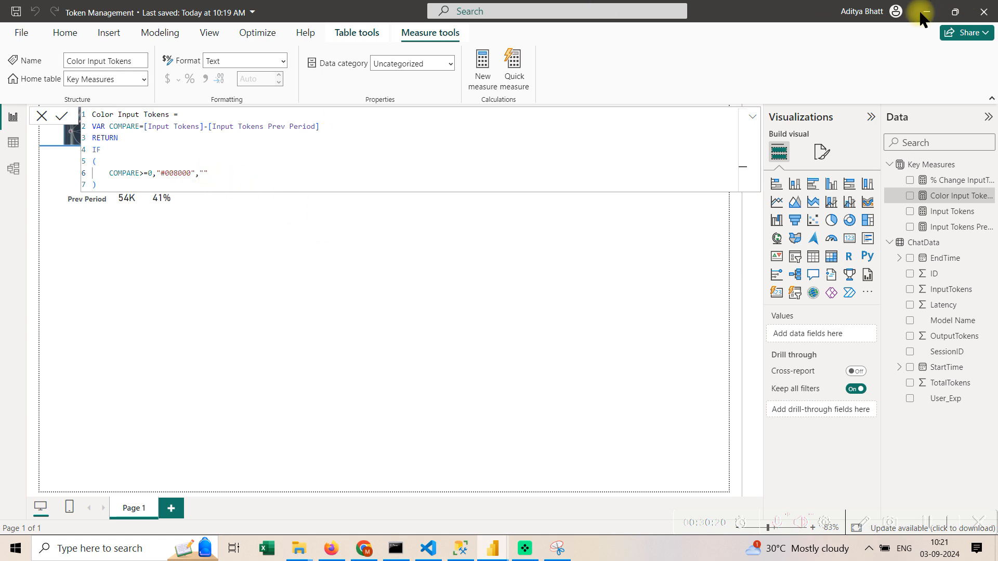
Switch to Chrome and change the Google search to RED HEX CODE.
click(364, 549)
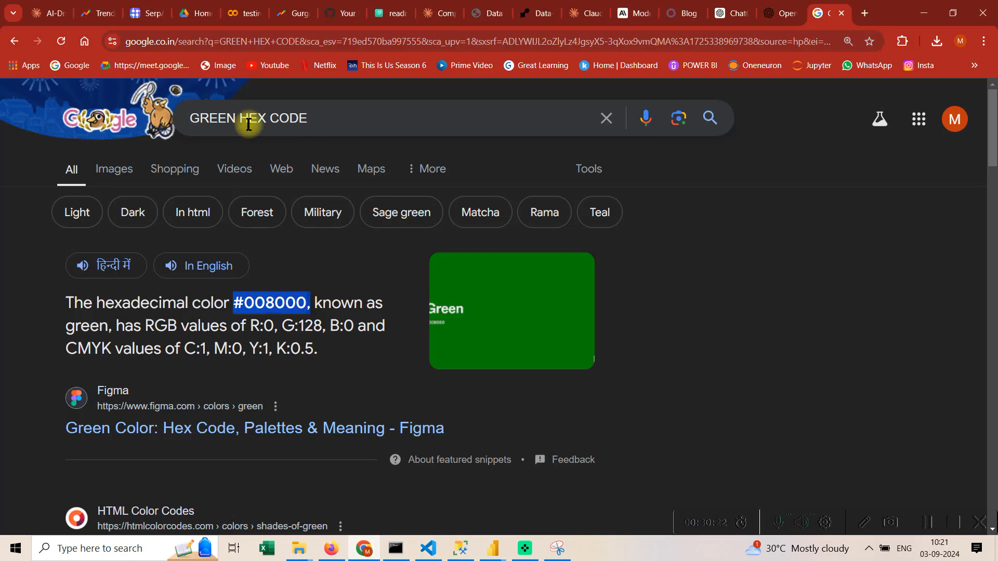
drag(237, 119, 48, 100)
key(BackSpace)
text(RED)
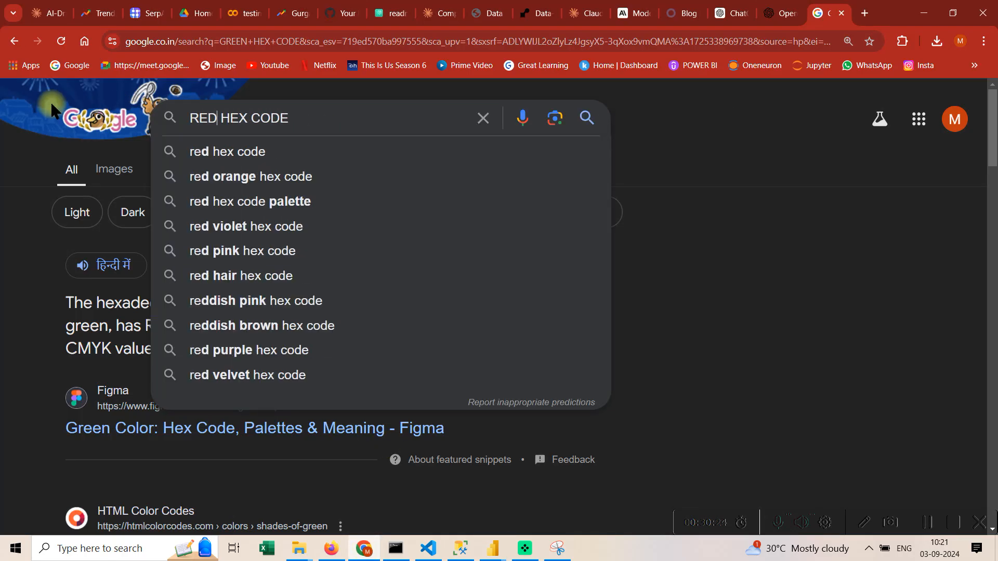
key(Return)
Copy #FF0000 from the Chrome search result, insert it in Power BI as the false result of the IF, and commit the measure.
drag(178, 217, 66, 222)
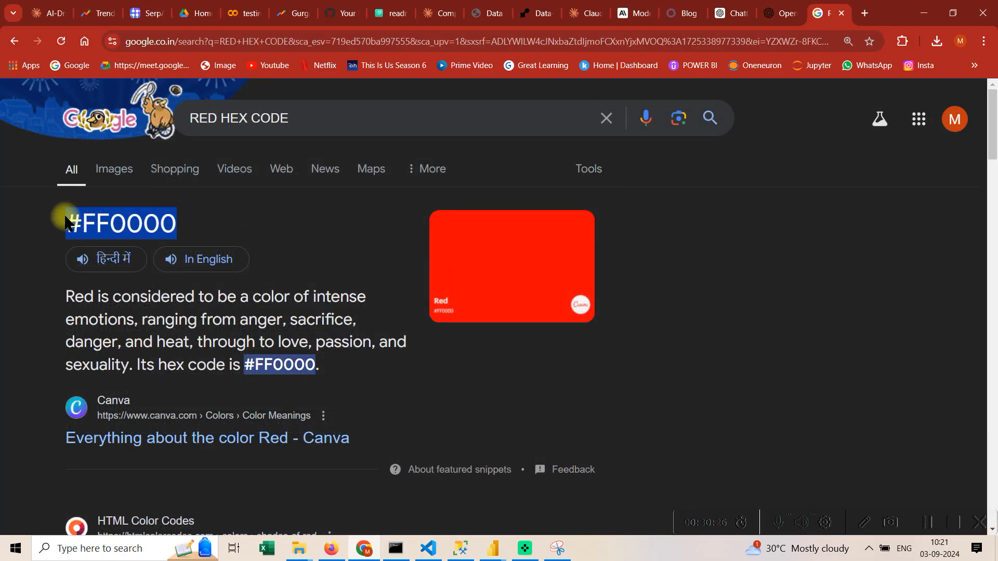
click(493, 548)
click(584, 494)
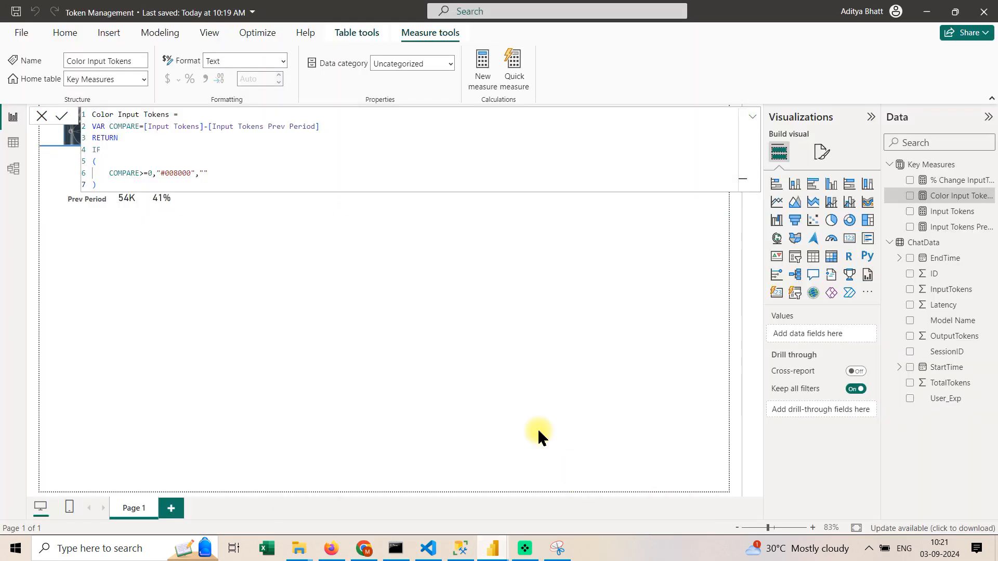
click(204, 173)
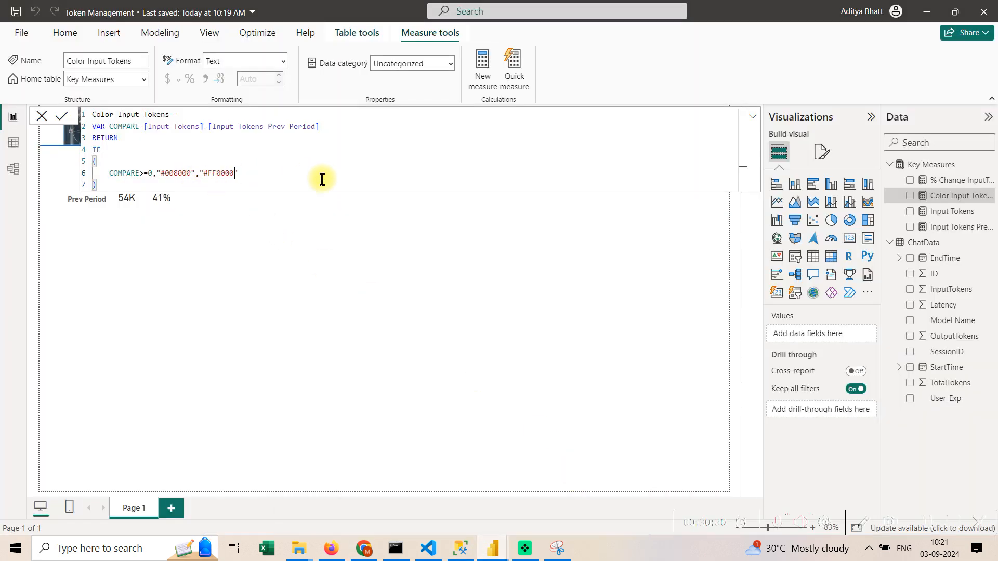
click(308, 187)
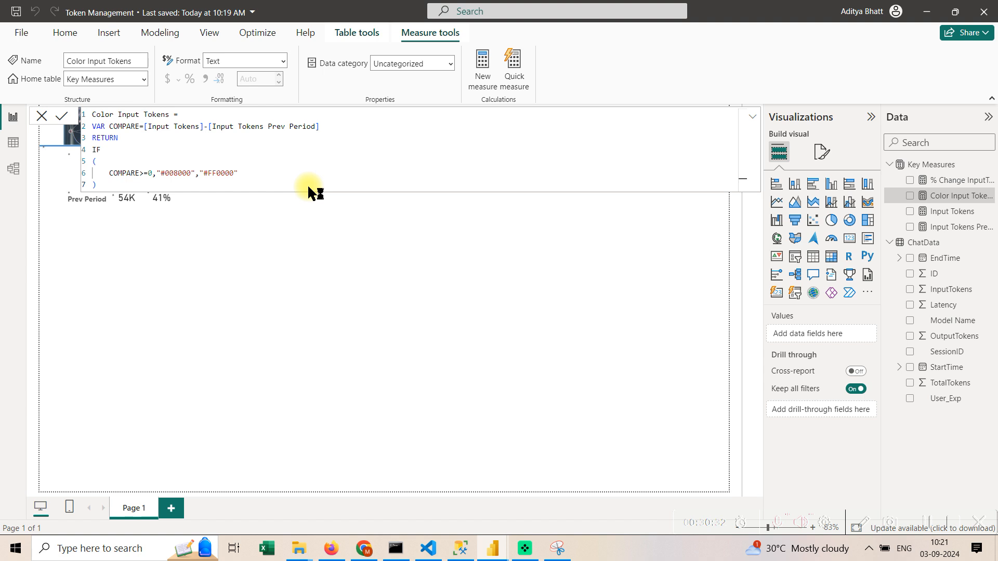
click(43, 117)
Conditionally format the percent-change card's callout value color by field value, based on the Color Input Tokens measure.
click(165, 204)
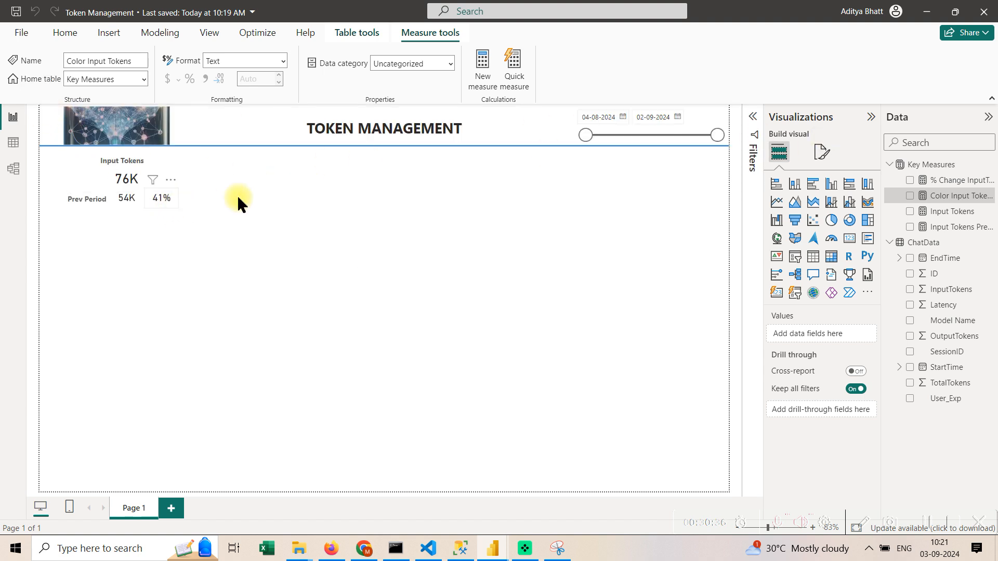
click(833, 156)
click(817, 243)
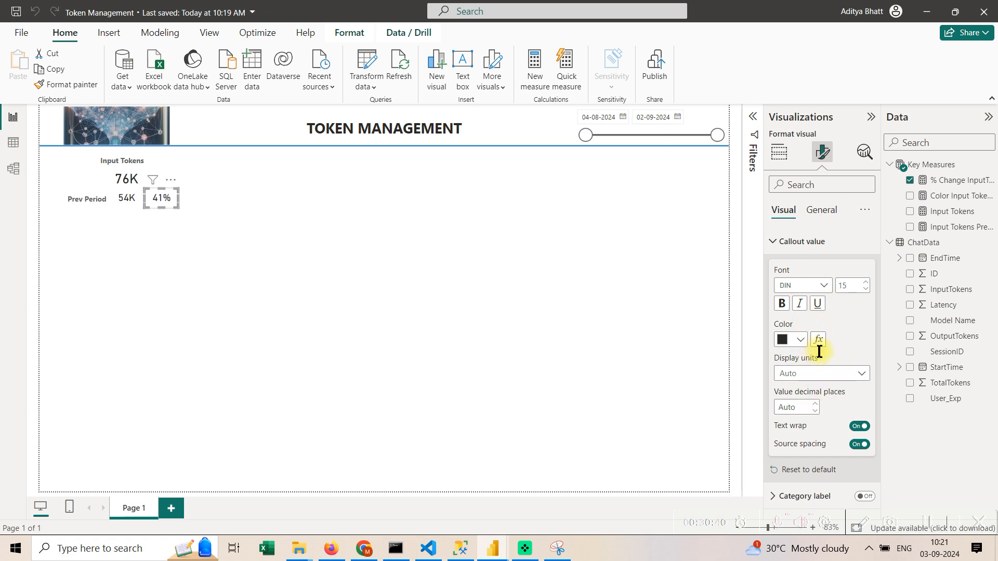
click(819, 340)
click(334, 122)
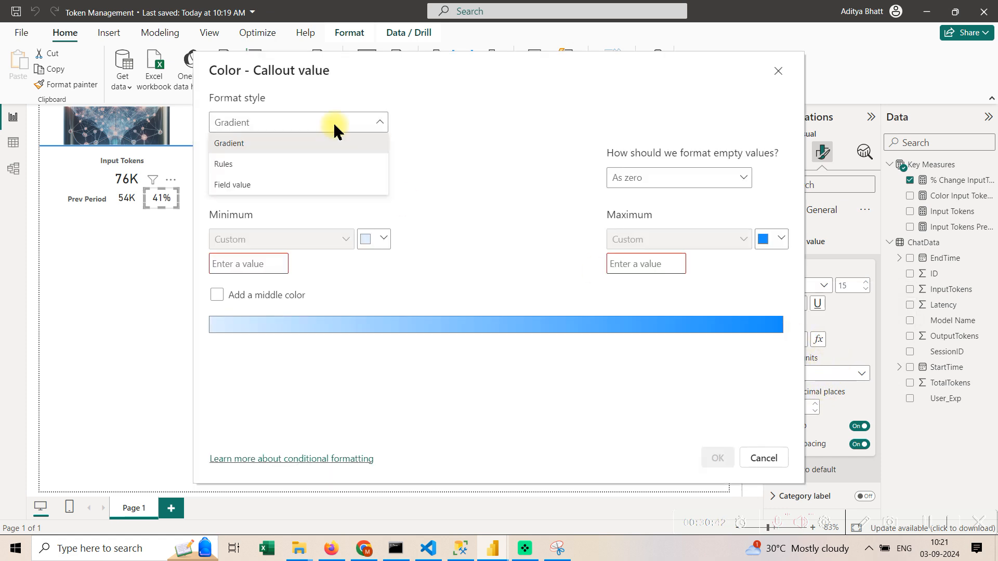
click(323, 183)
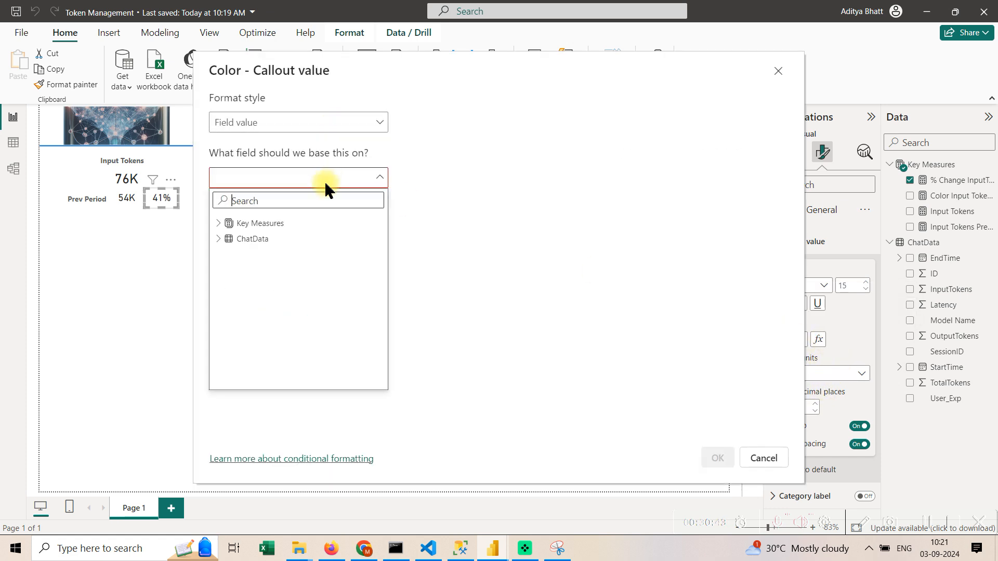
click(227, 223)
click(325, 261)
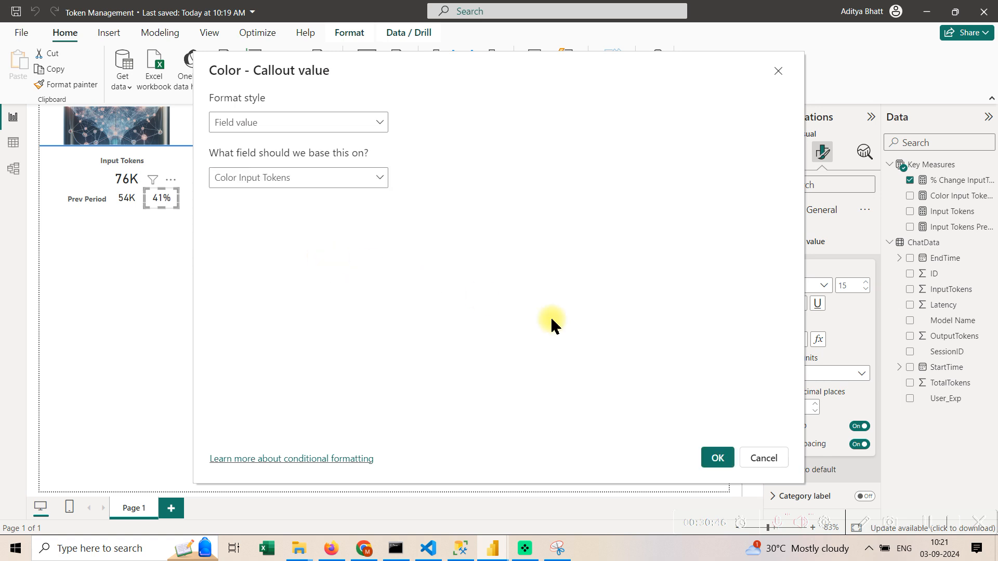
click(717, 458)
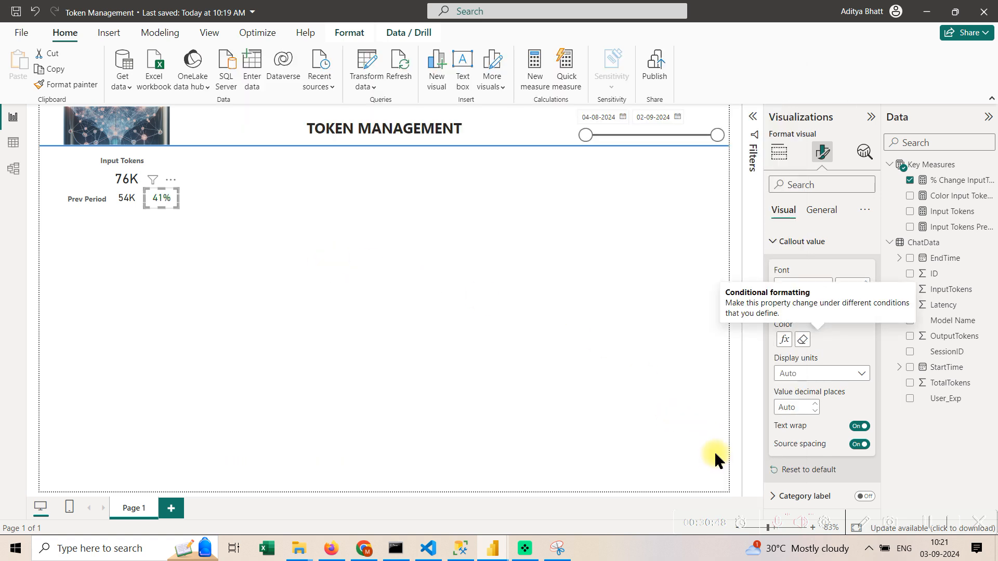
click(175, 226)
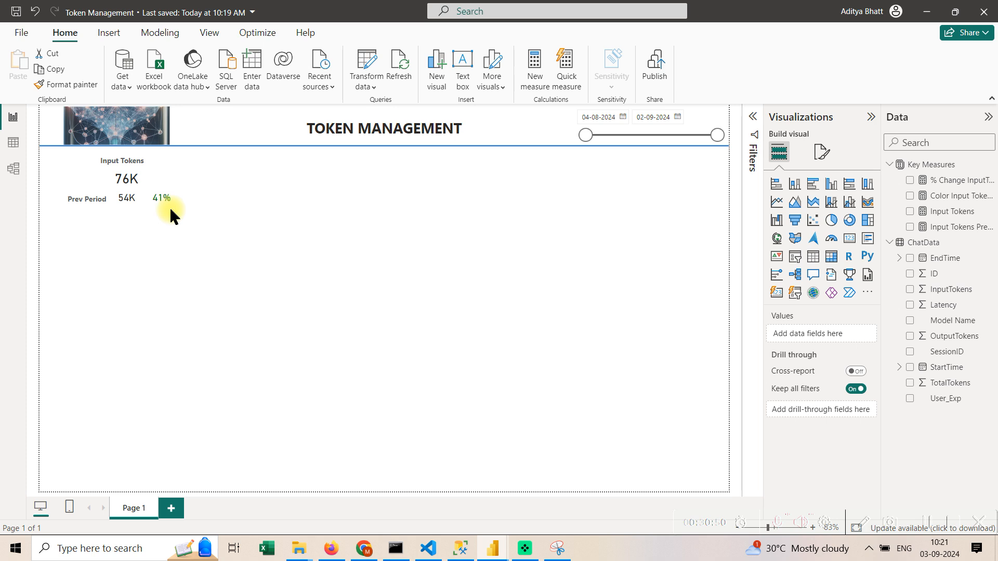
Nudge the percent-change card slightly toward the previous-period value and save the report.
scroll(171, 213, up, 1)
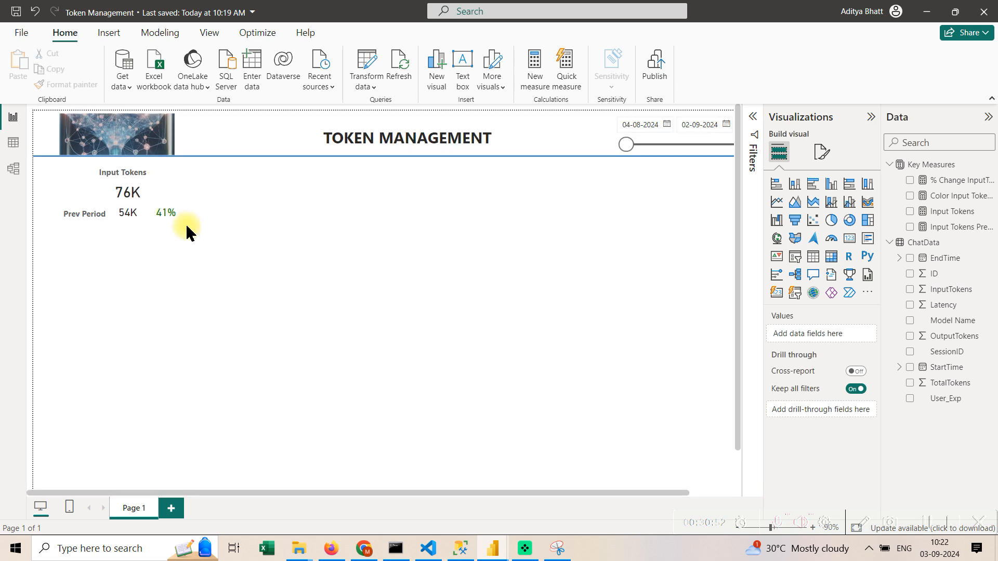
scroll(187, 230, down, 1)
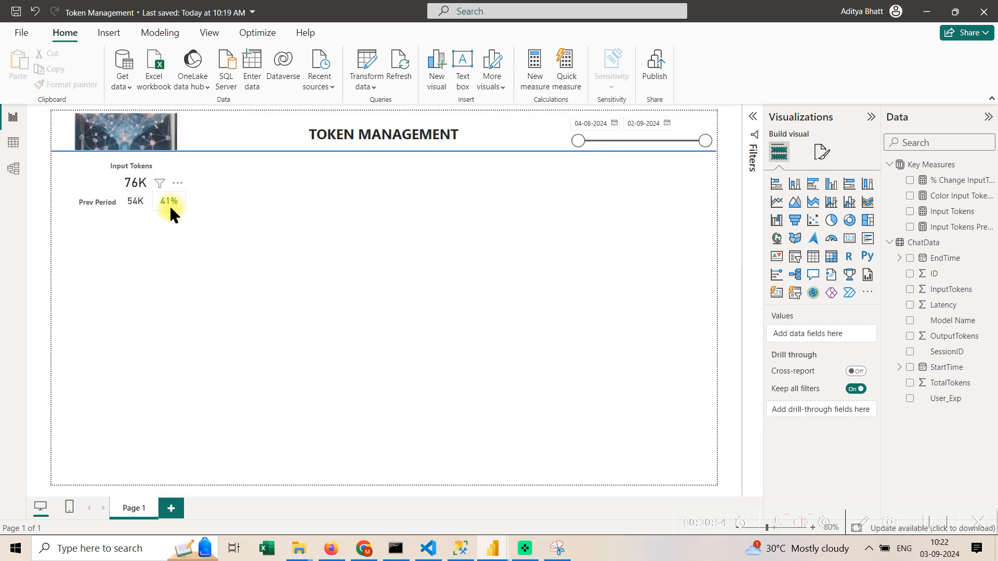
click(172, 211)
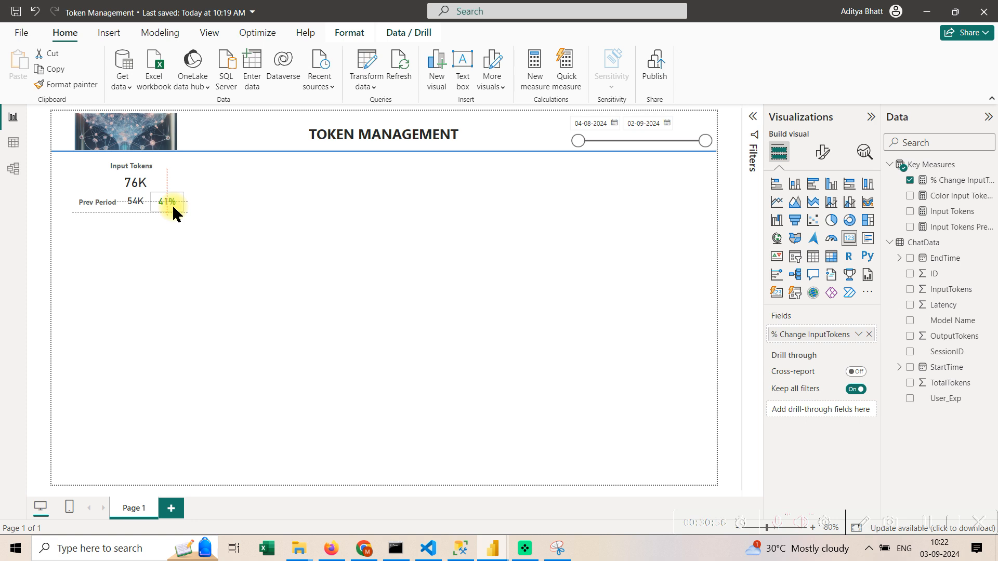
click(247, 255)
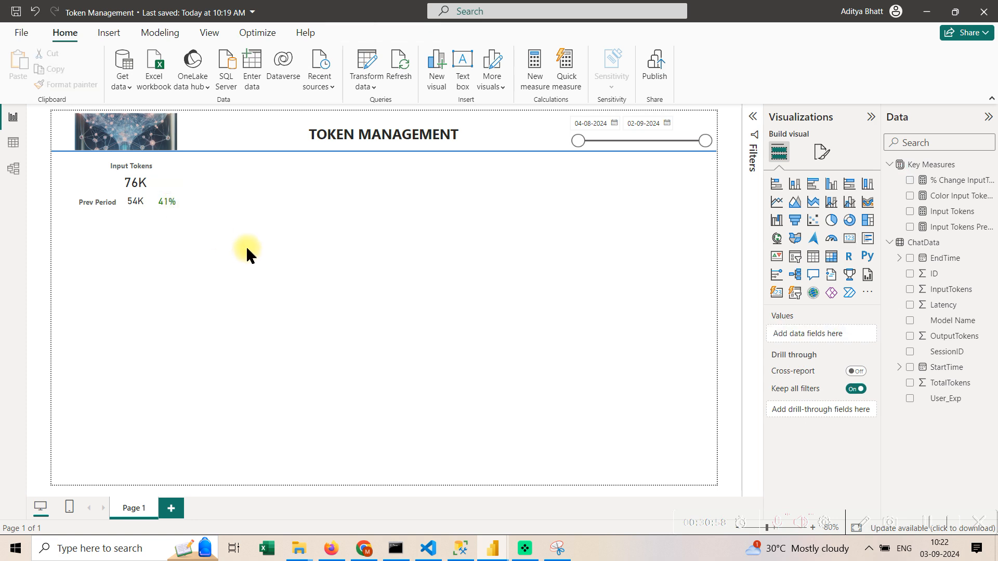
key(ctrl+s)
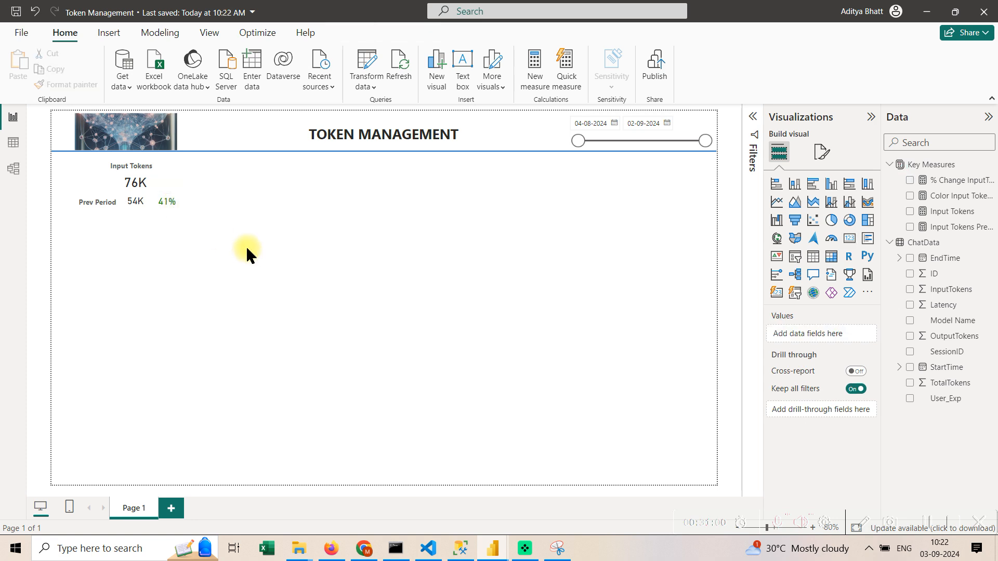
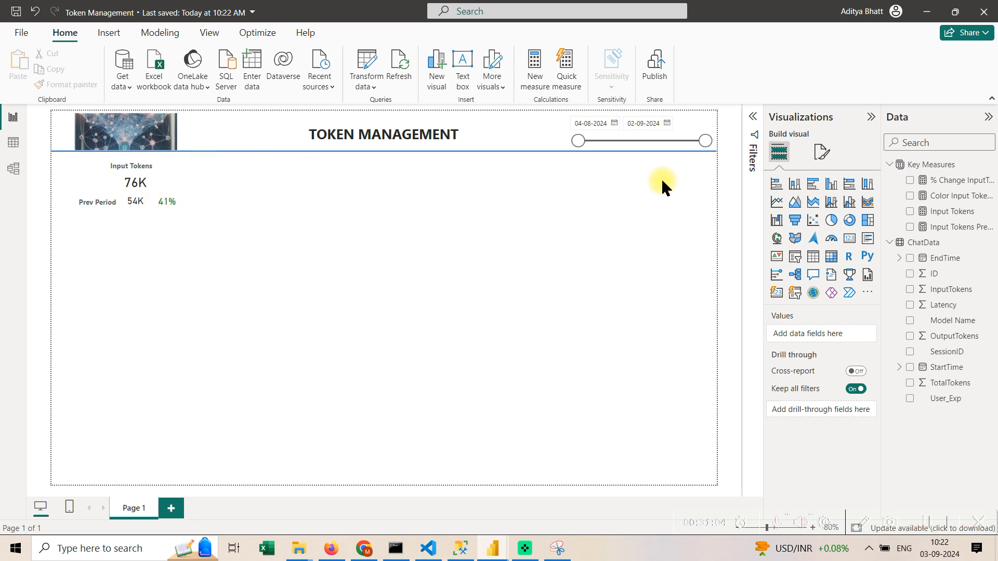
click(25, 150)
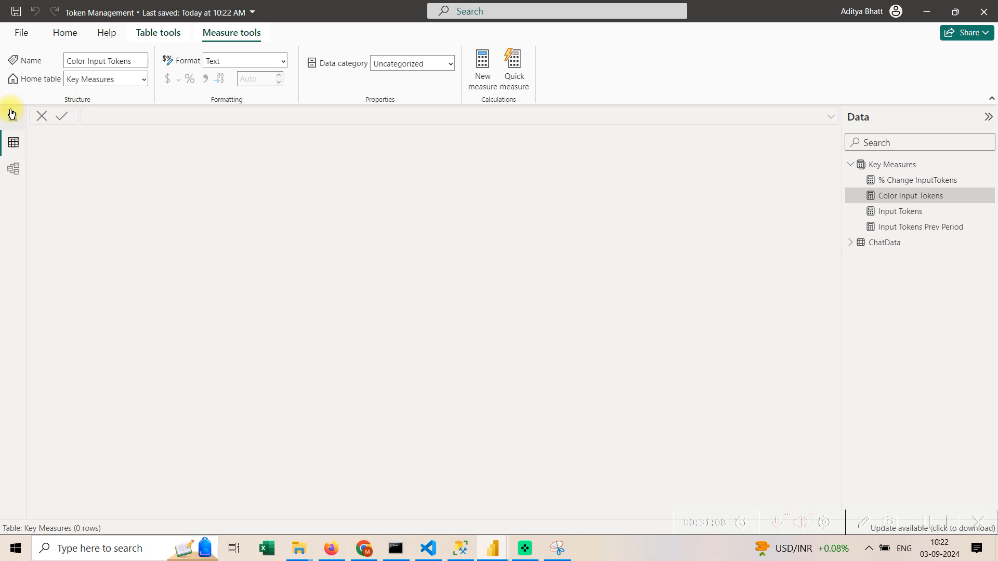
click(14, 120)
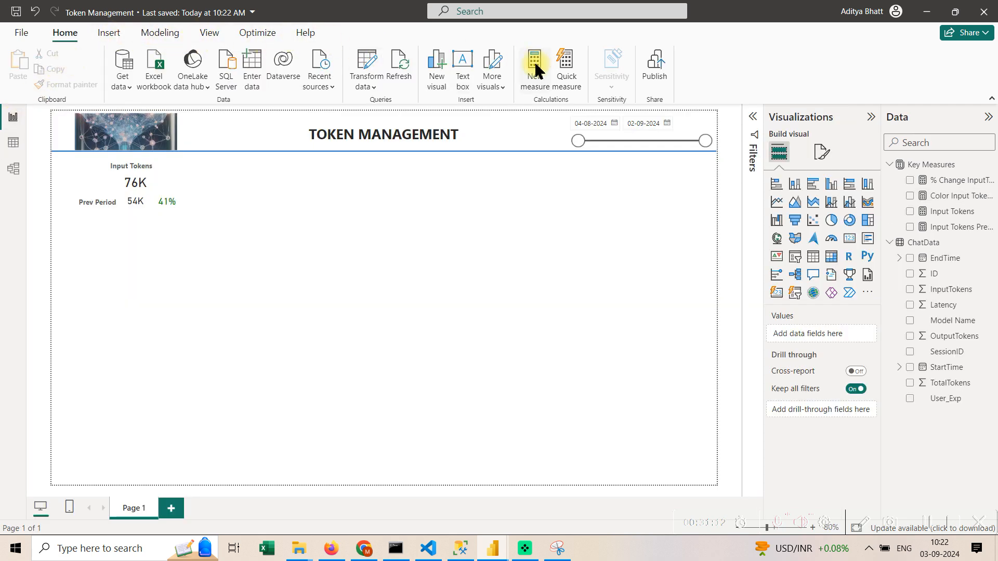
Center the Input Tokens label above its value and raise the Prev Period label level with the previous-period card.
click(143, 167)
click(183, 257)
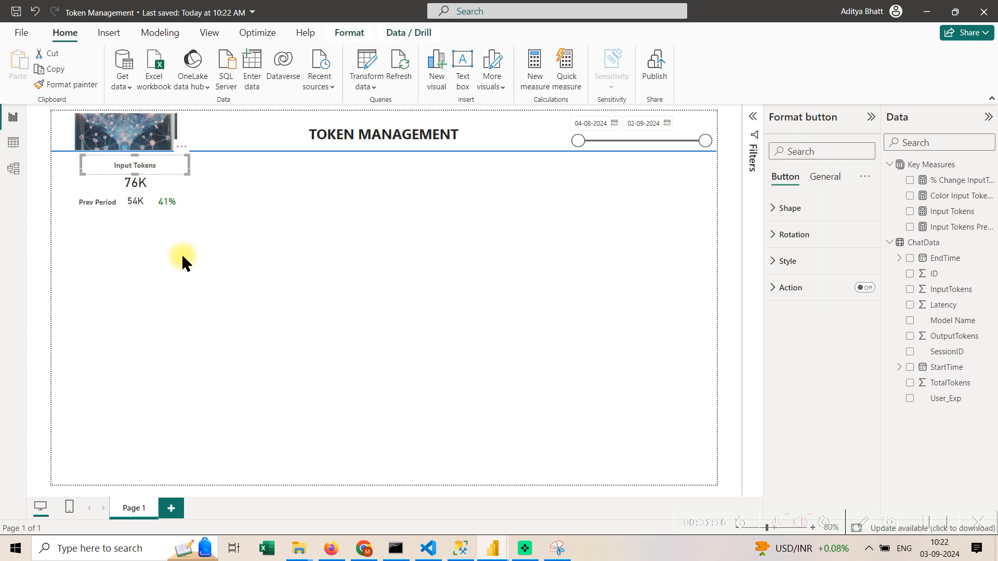
click(167, 208)
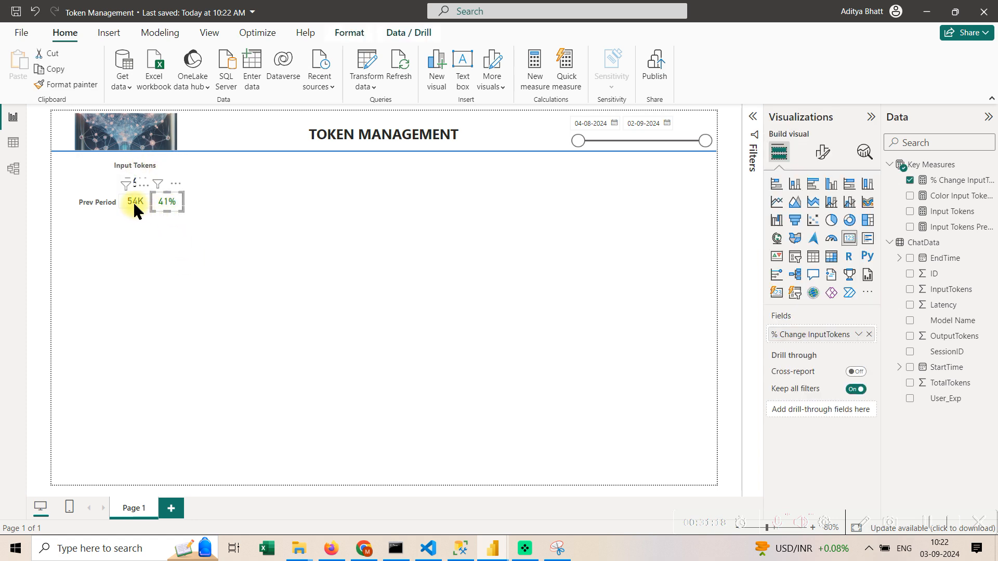
click(136, 207)
drag(134, 204, 96, 209)
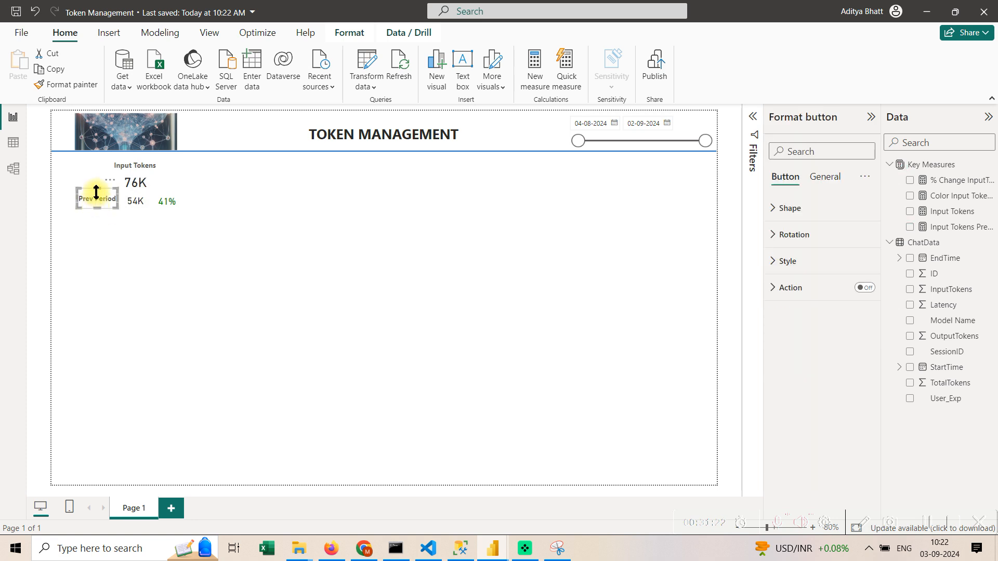
click(171, 265)
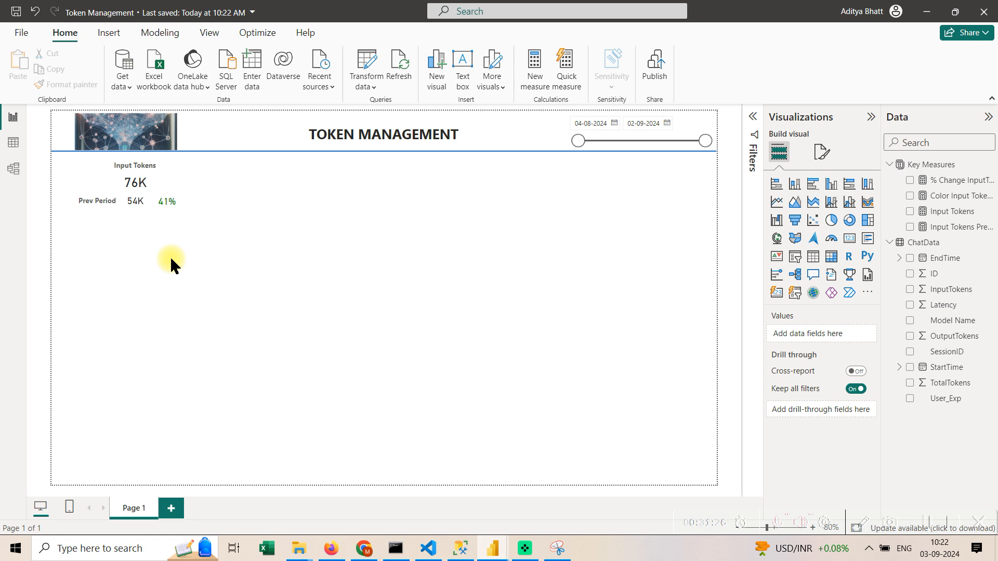
click(134, 200)
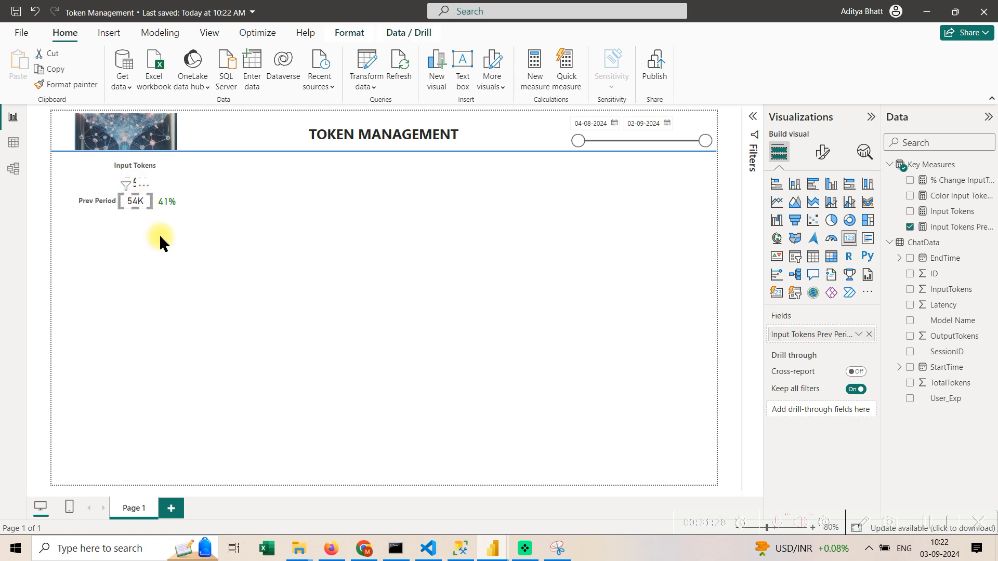
click(202, 184)
Make the callout value of the main Input Tokens card bold.
click(139, 183)
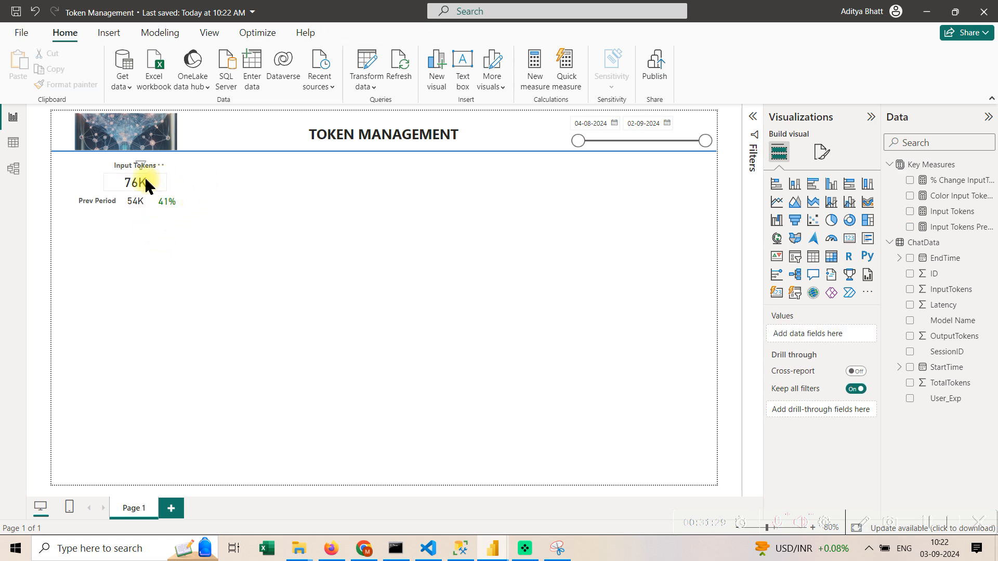
click(822, 152)
click(795, 241)
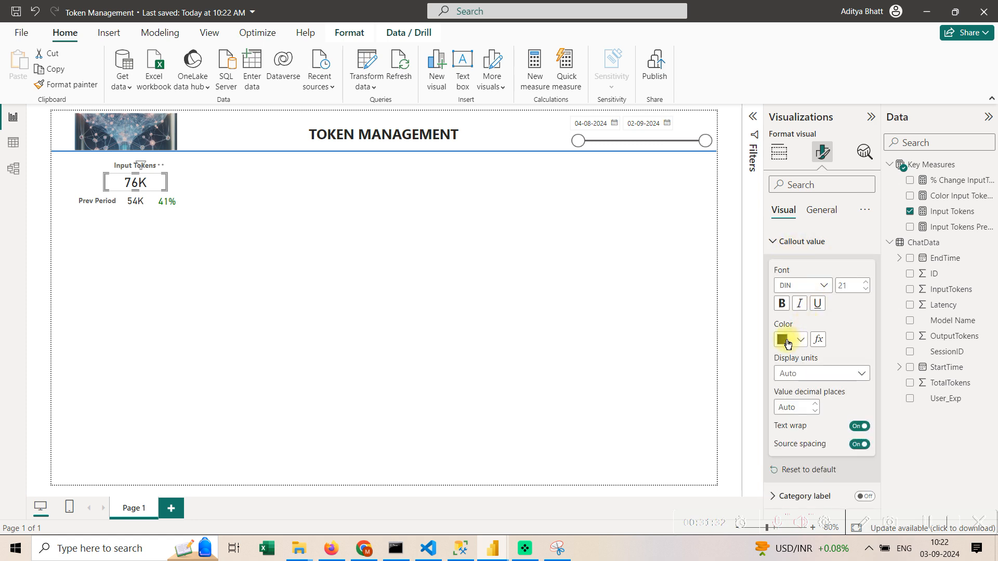
click(781, 303)
click(279, 280)
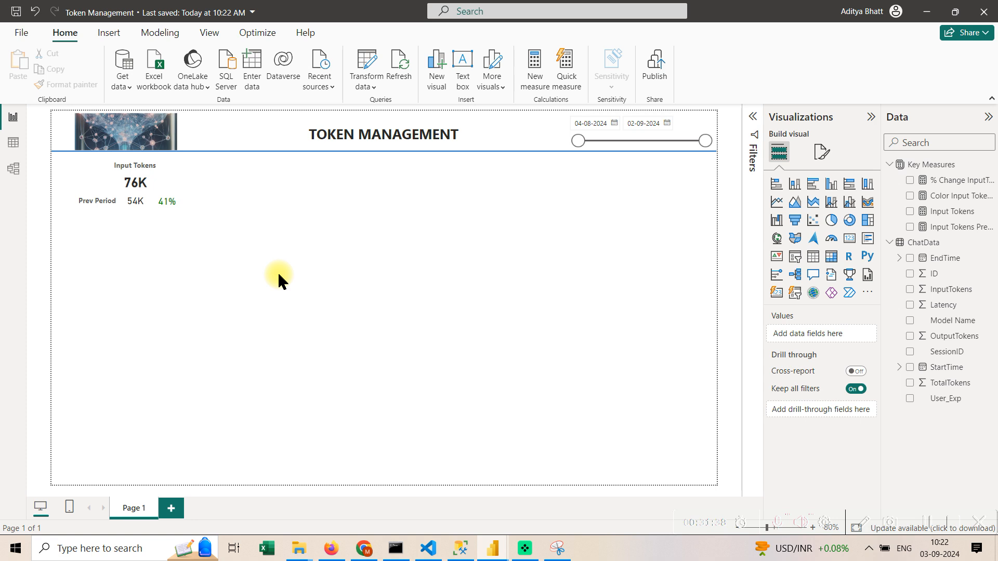
Lower the header line slightly and place a copy of it, shortened to the KPI block's width, beneath the Input Tokens label.
click(510, 155)
mouse_move(509, 155)
mouse_down()
mouse_move(522, 209)
mouse_move(515, 174)
mouse_up()
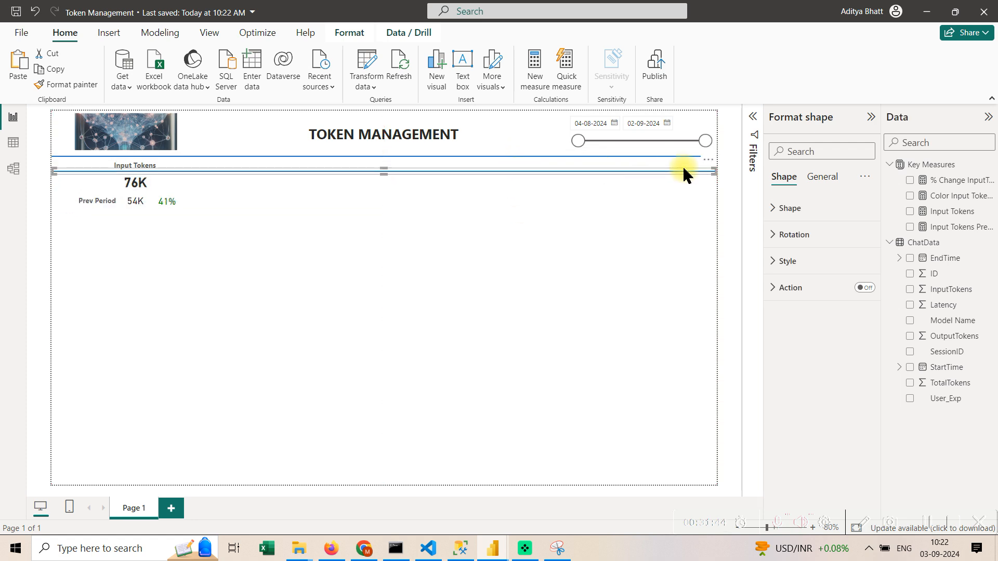
drag(715, 171, 170, 171)
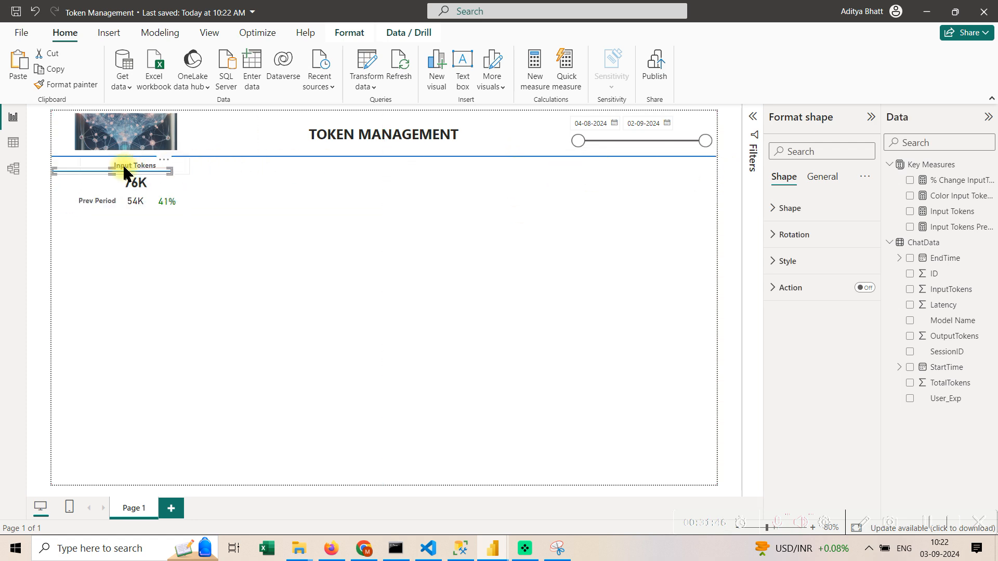
drag(57, 177, 81, 176)
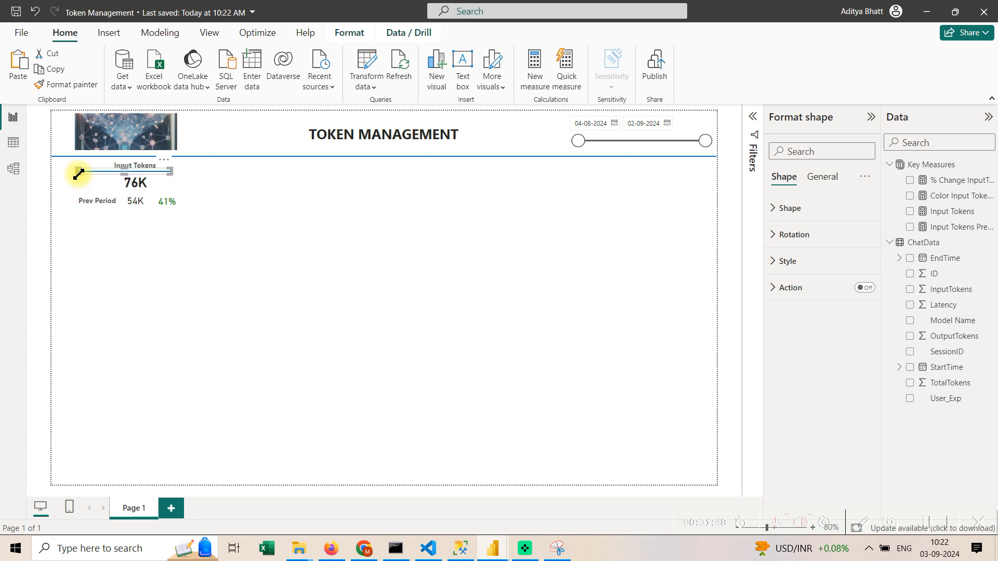
drag(172, 172, 186, 177)
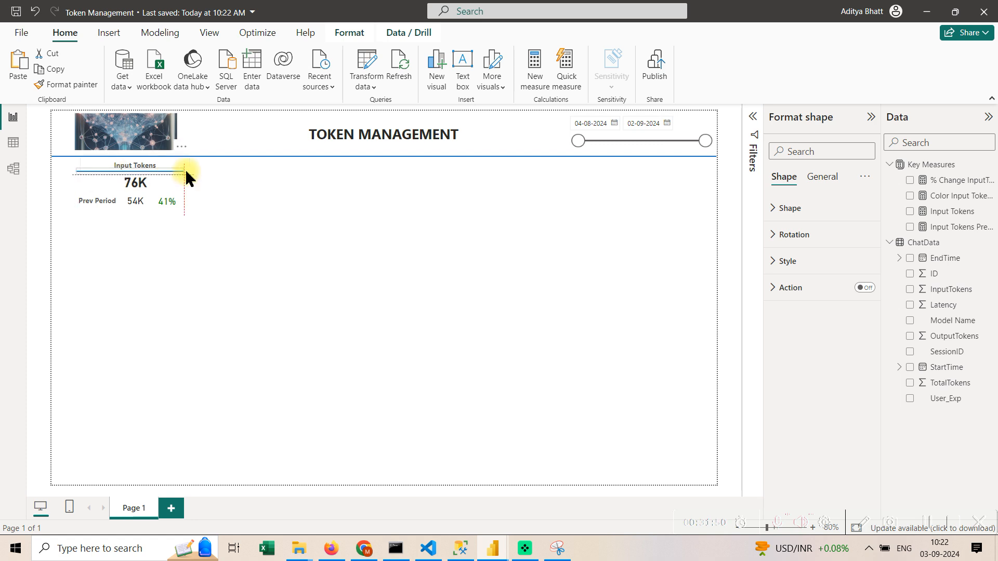
click(223, 212)
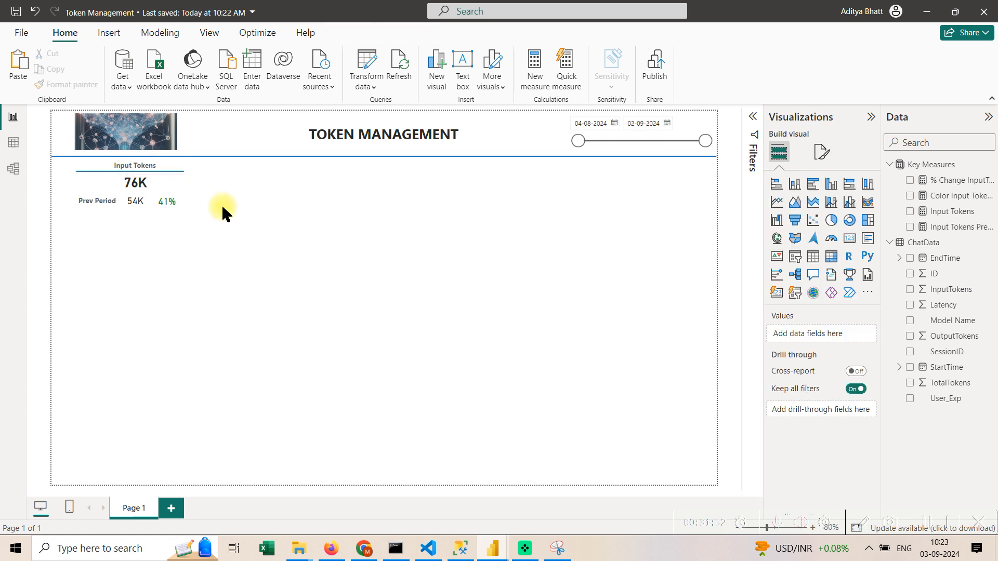
Try the separator line between the 76K value and the previous-period row with the Input Tokens label above, and undo the last label move.
mouse_move(185, 174)
mouse_down()
mouse_move(177, 198)
mouse_move(174, 173)
mouse_up()
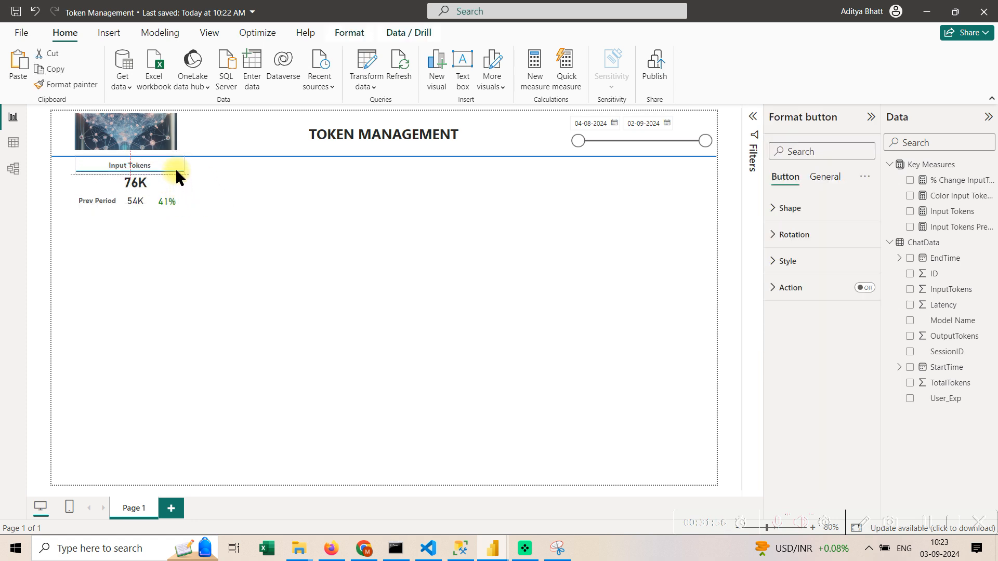
click(196, 183)
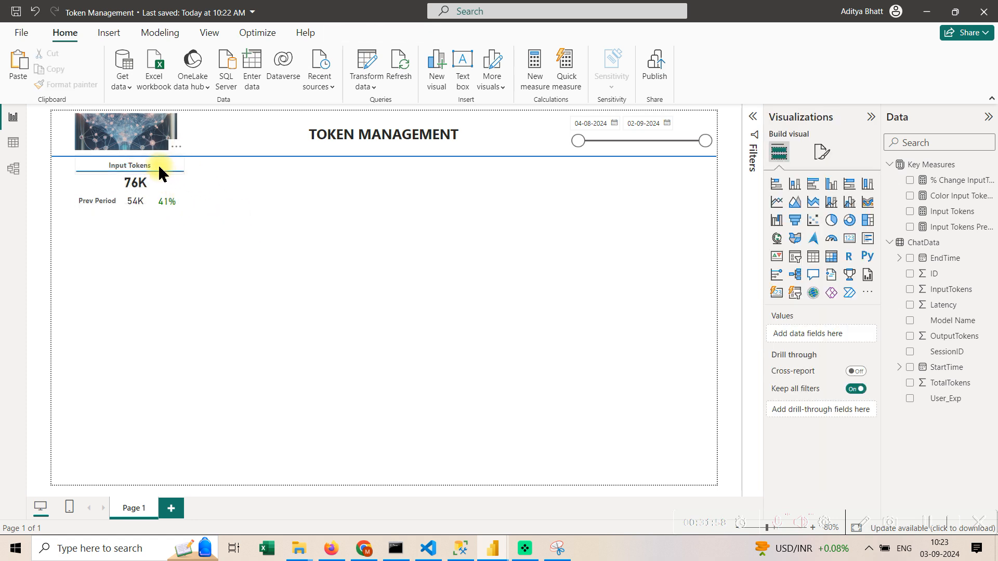
drag(157, 165, 168, 191)
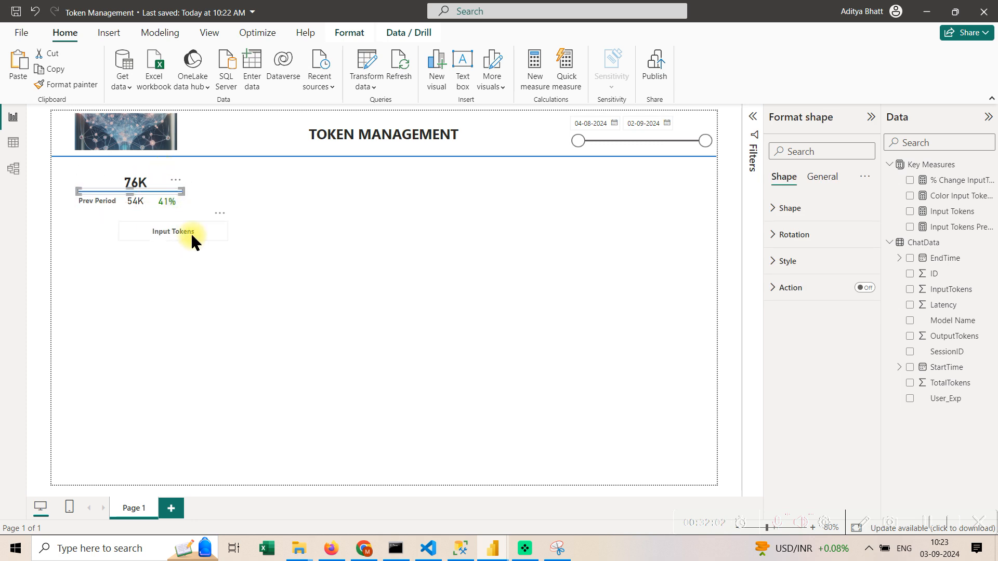
drag(194, 238, 156, 169)
click(207, 247)
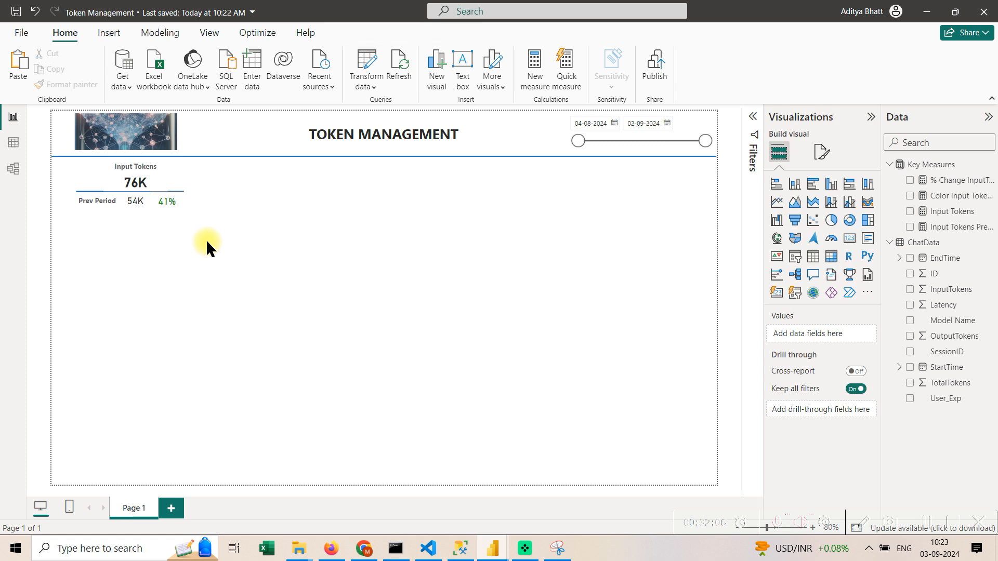
key(ctrl+z)
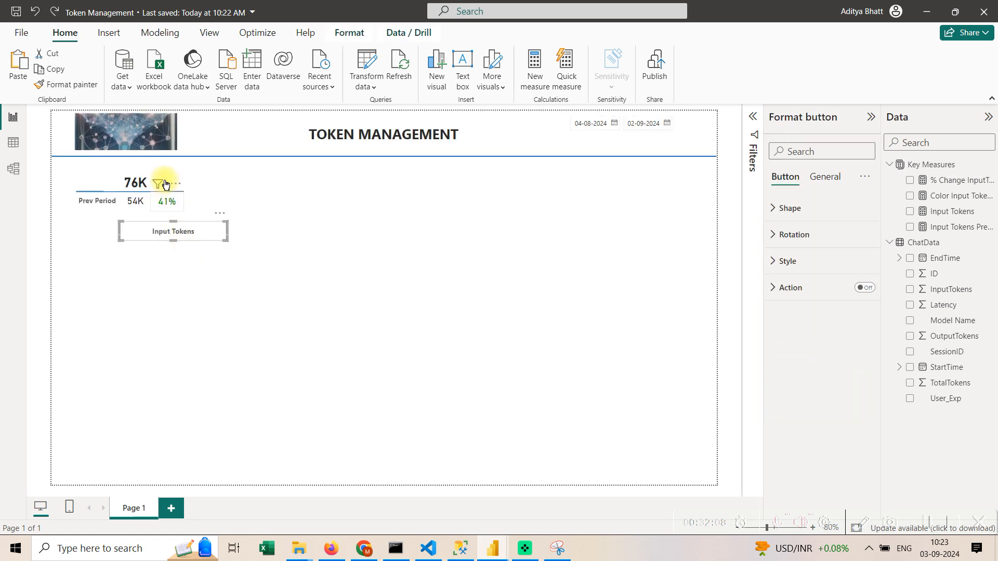
Place the separator line directly above the 76K value and the Input Tokens label above that line.
click(181, 193)
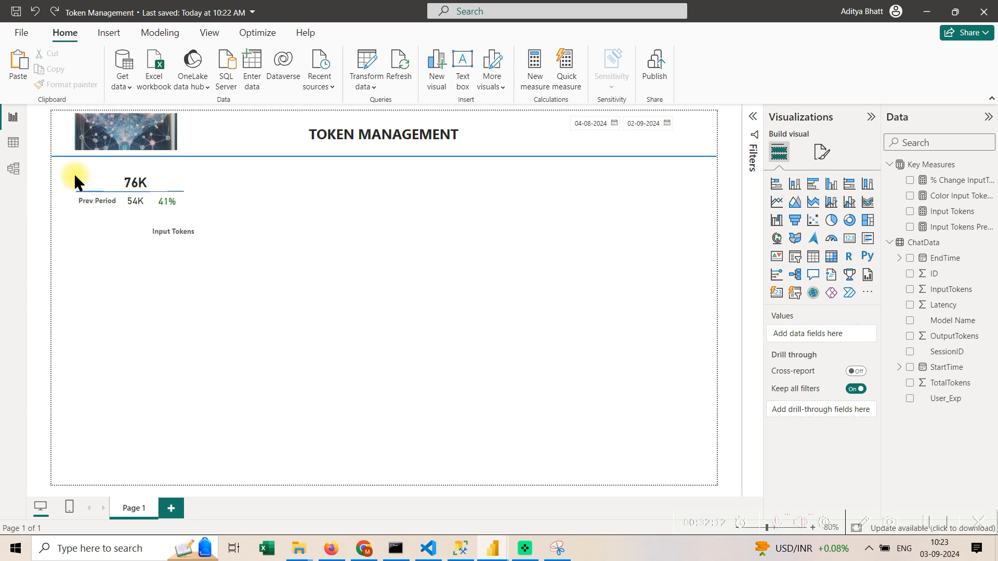
drag(79, 191, 84, 179)
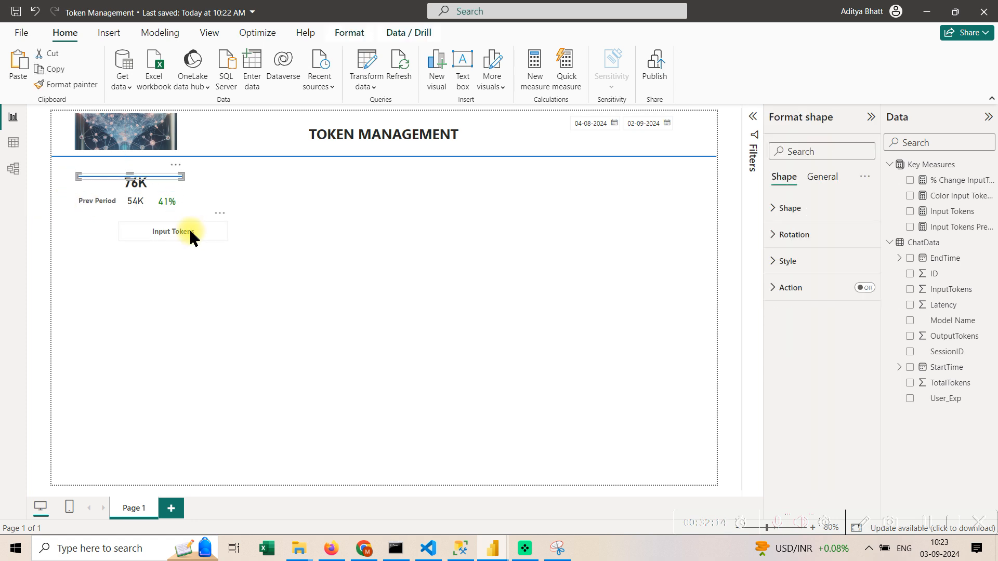
drag(192, 229, 154, 166)
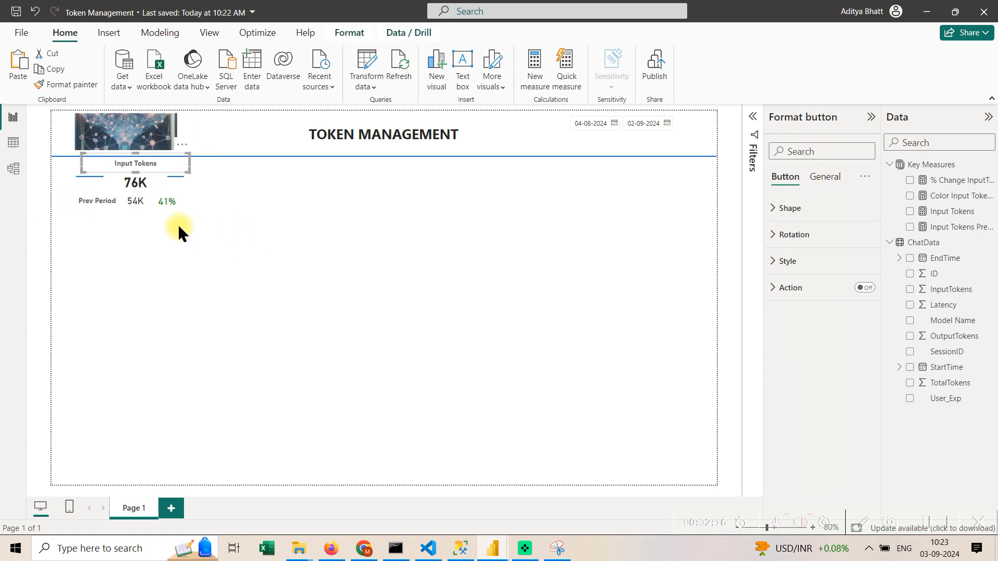
Lower the main Input Tokens value and the previous-period row to leave space beneath the separator line, with the label just above the line.
click(105, 204)
click(131, 209)
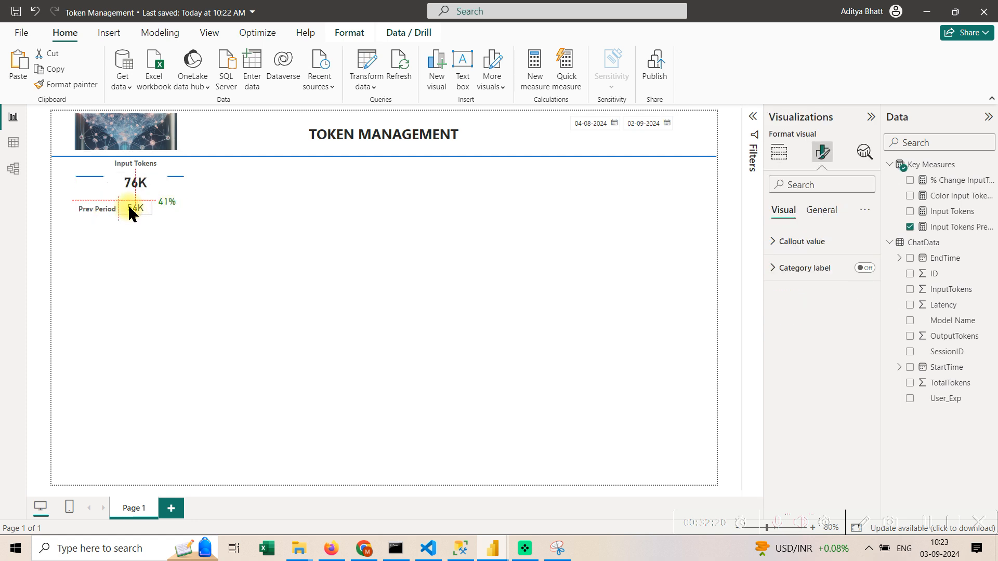
drag(171, 205, 136, 177)
click(281, 283)
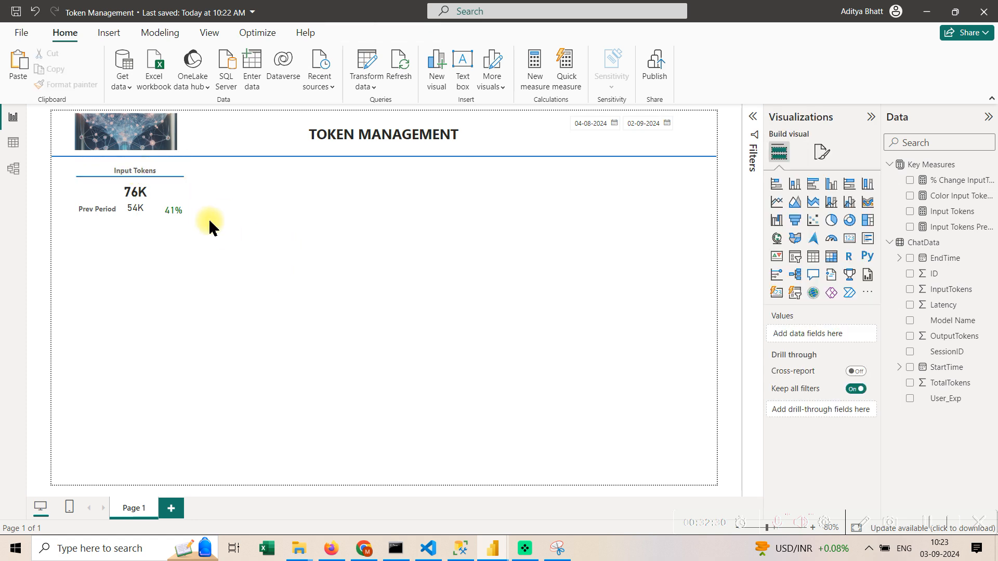
Align the percent-change card and the previous-period value card at the same height beneath the main value.
click(178, 208)
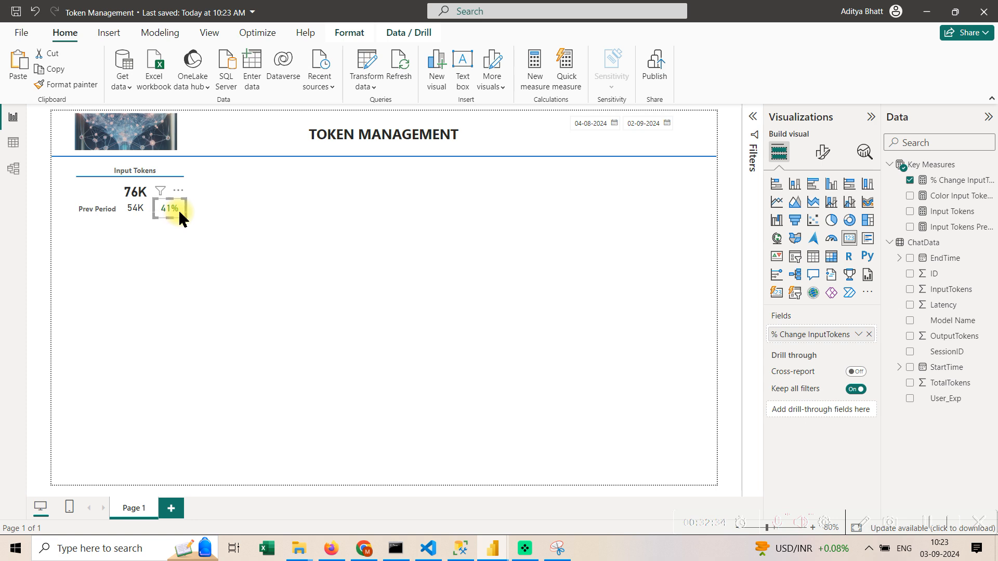
click(290, 286)
click(136, 211)
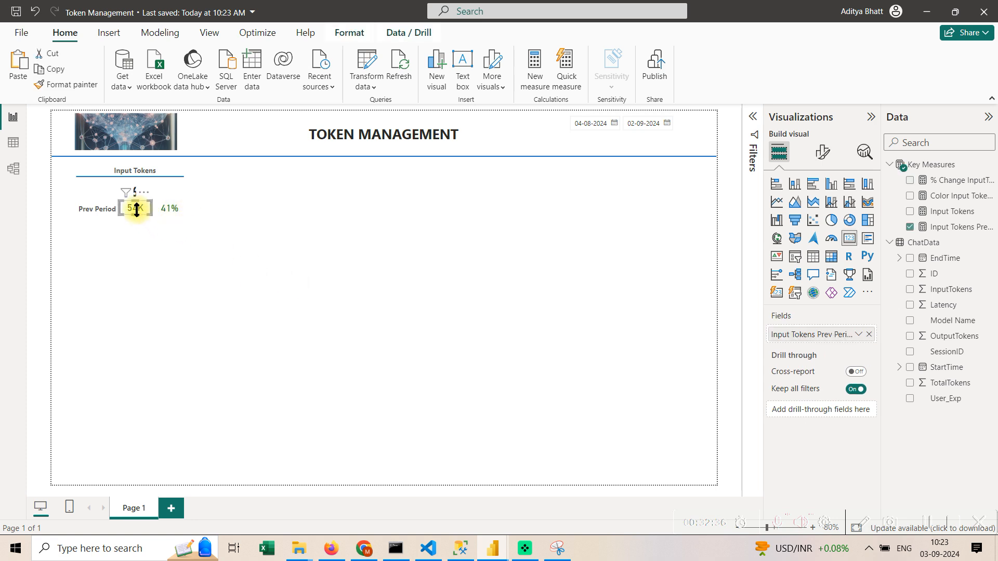
click(172, 211)
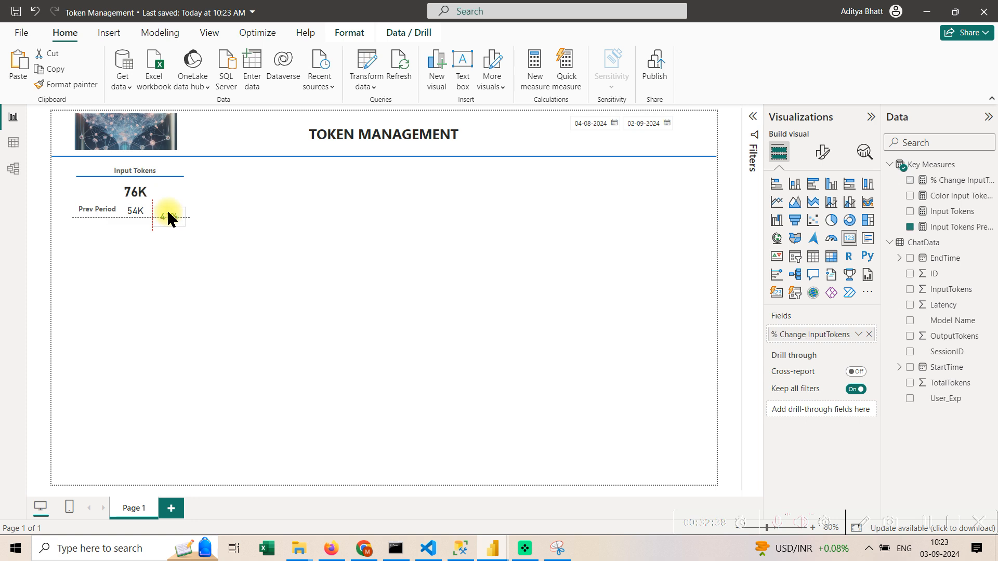
drag(169, 207, 169, 207)
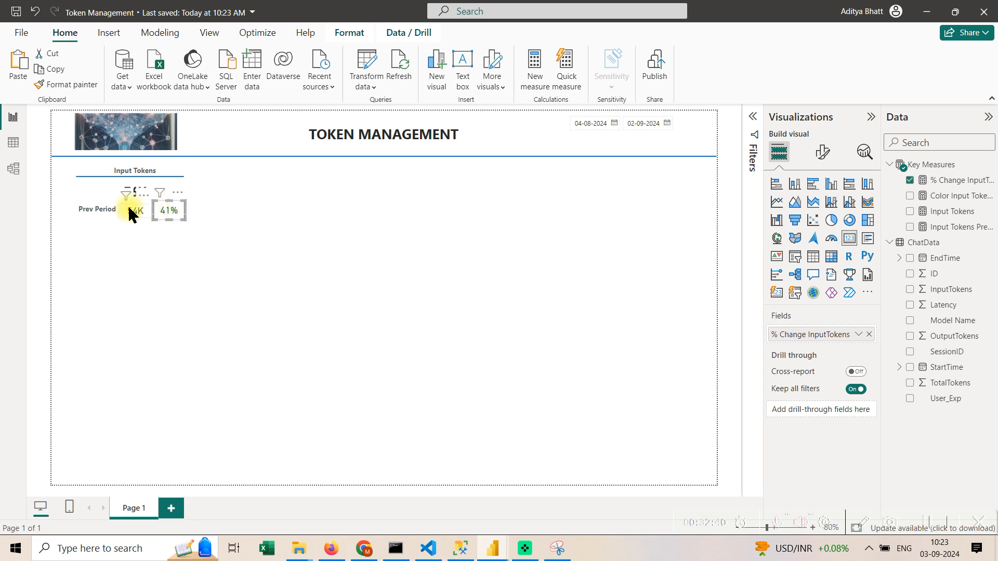
Lower the Prev Period label level with the 54K card and shift the percent-change card slightly toward that card.
click(102, 218)
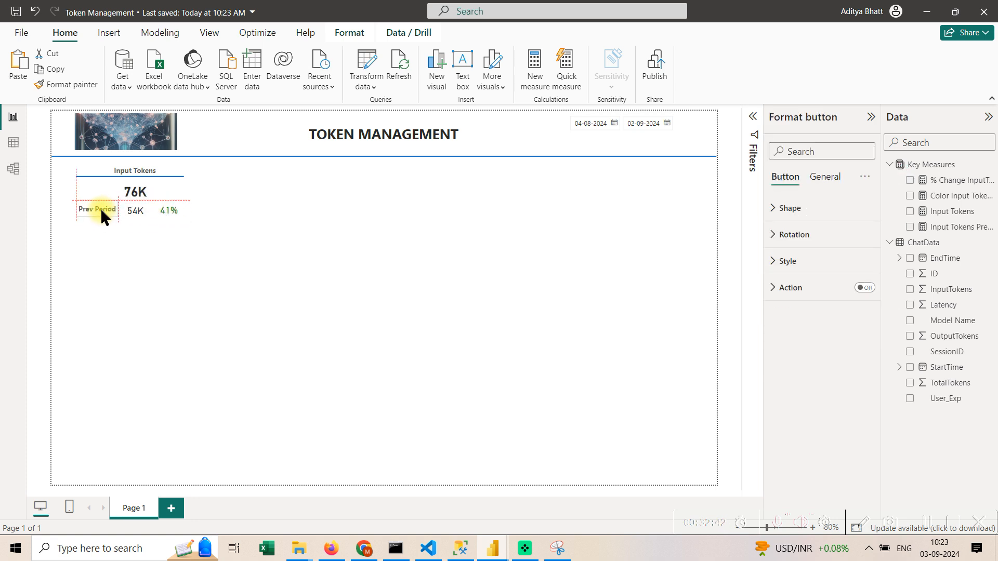
drag(102, 212, 105, 219)
click(175, 277)
click(167, 221)
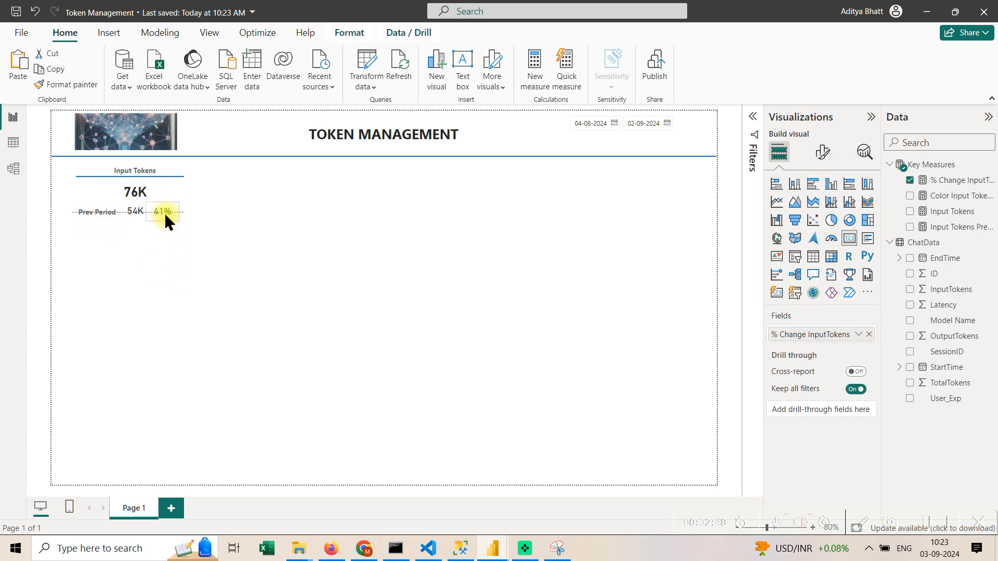
drag(169, 222, 169, 222)
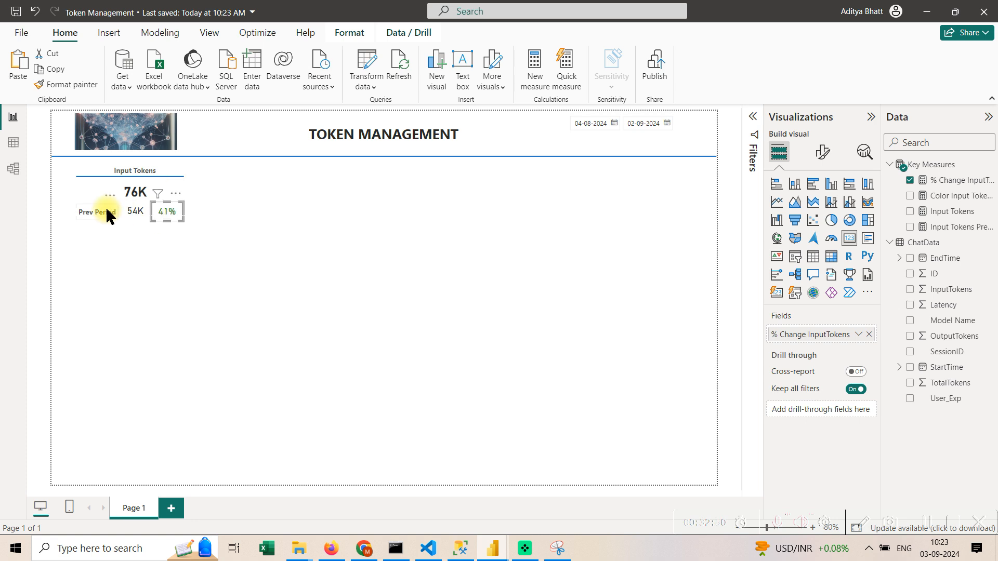
Shift the Prev Period label closer to its value and shorten its text to "Prev".
click(111, 210)
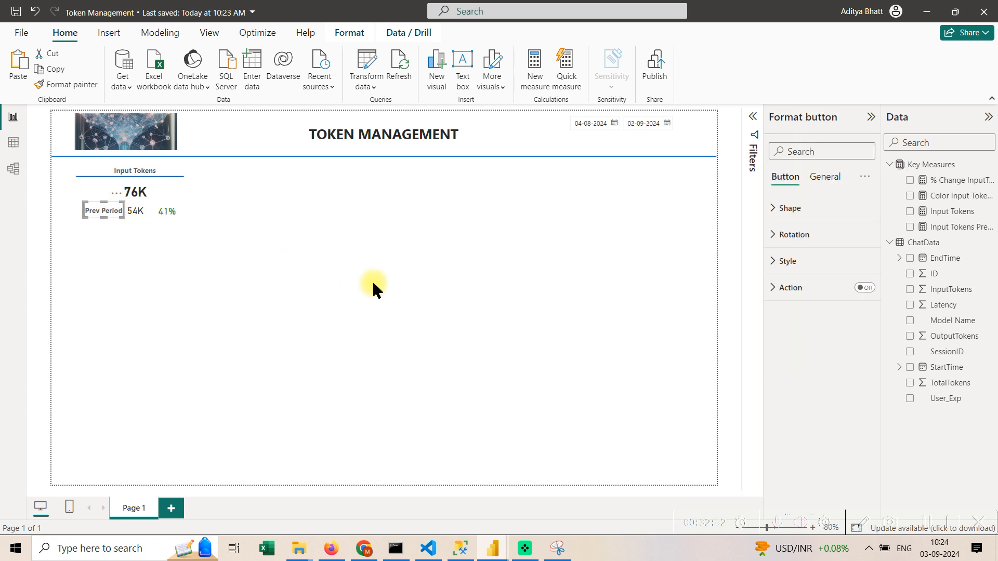
click(832, 243)
click(811, 236)
click(804, 261)
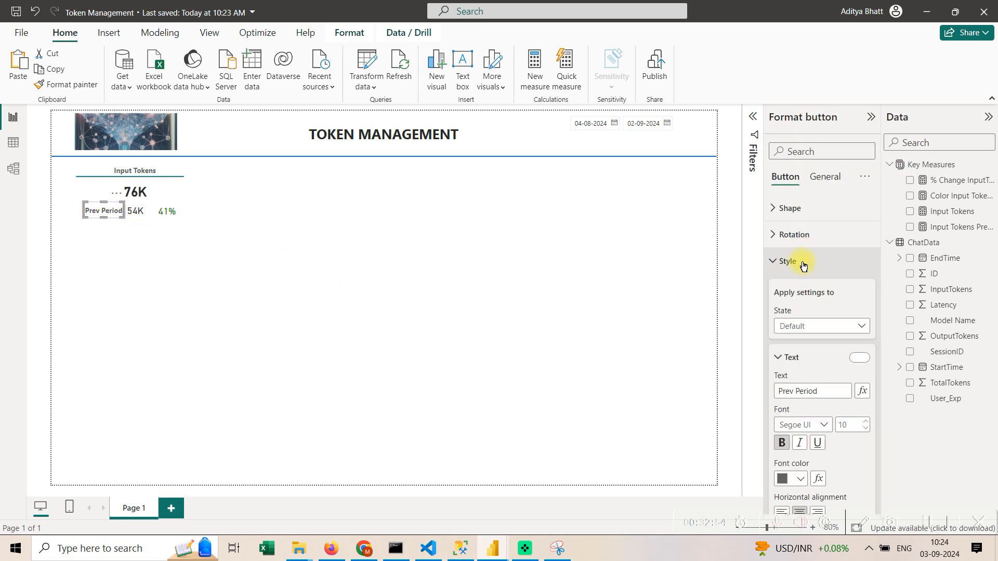
double_click(806, 392)
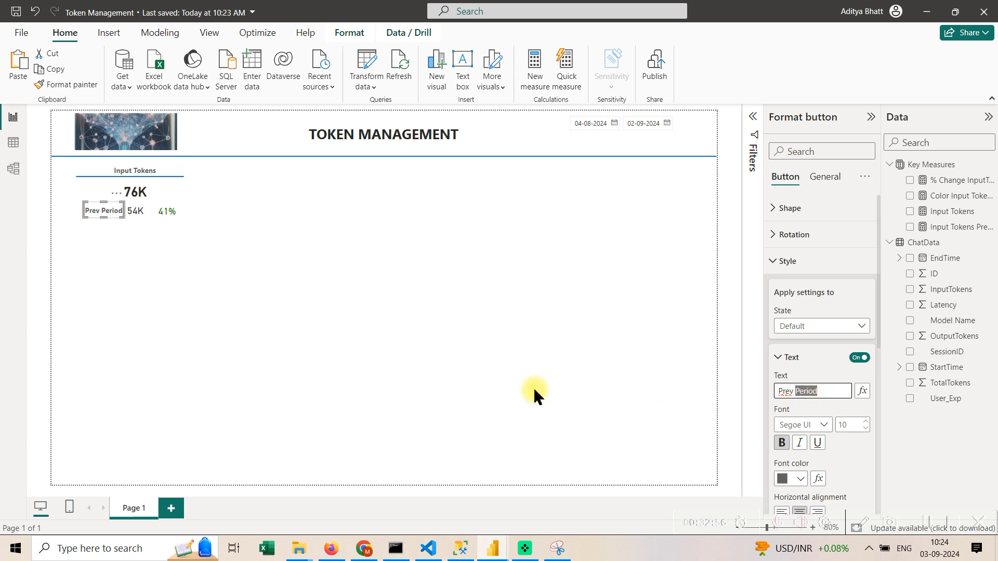
click(266, 263)
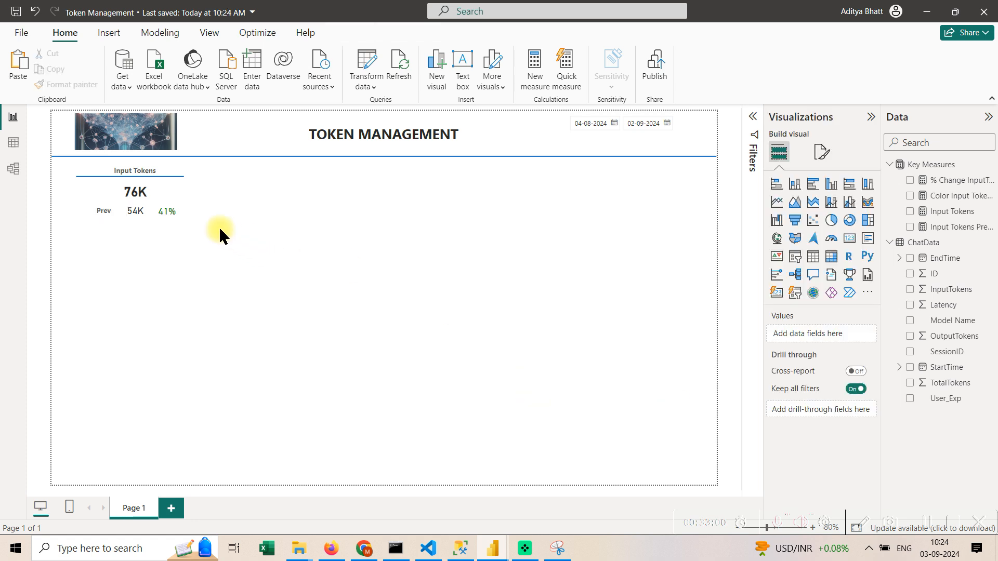
Make the callout value of the percent-change card bold.
click(101, 212)
click(168, 211)
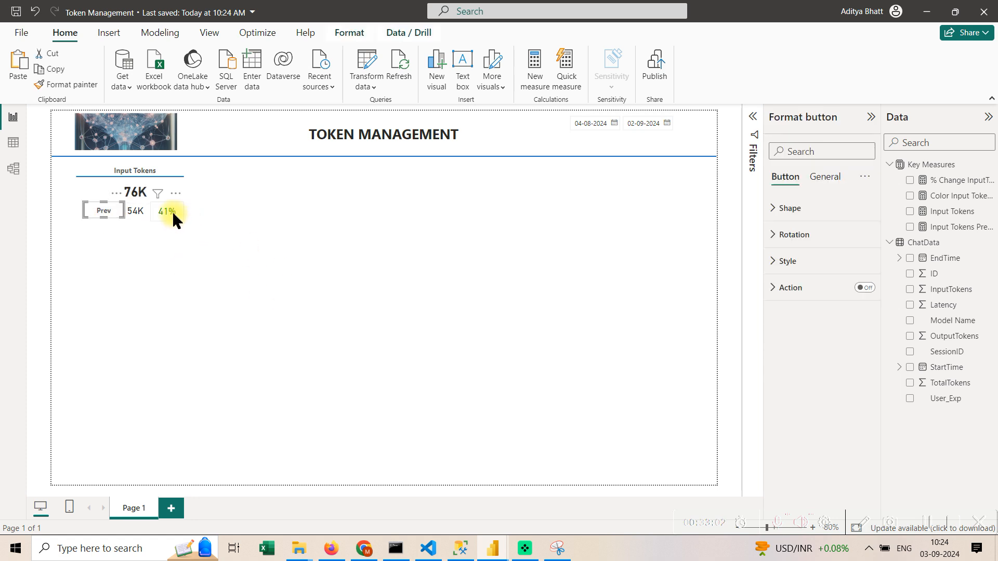
click(829, 241)
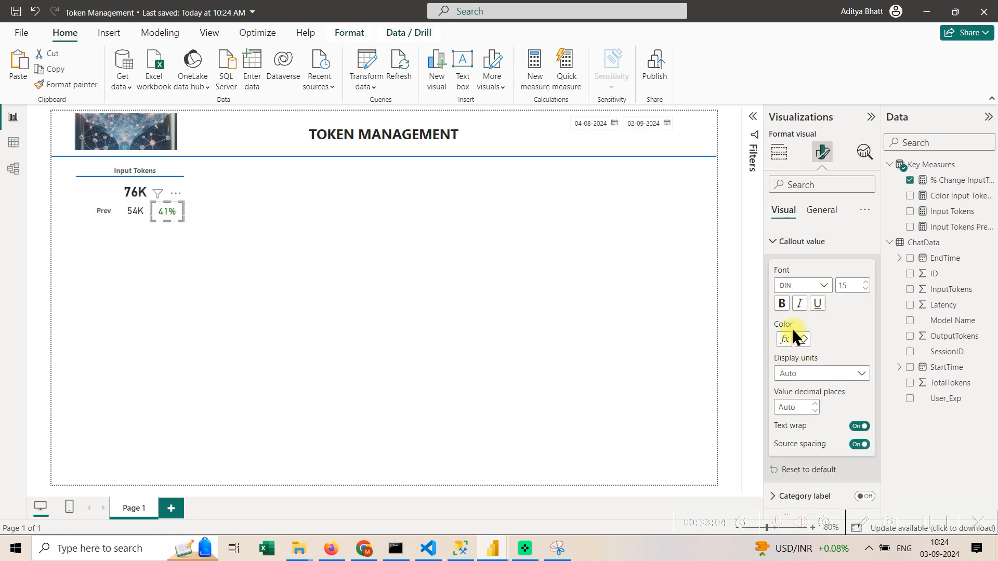
click(787, 310)
click(400, 290)
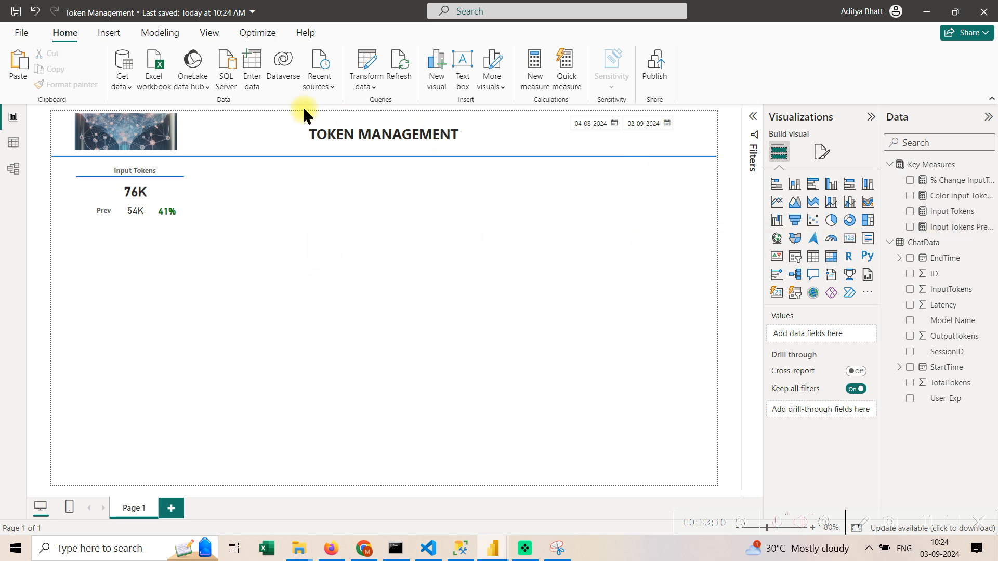
Open the Power Query Editor and examine the ChatData table's token, time, Model Name and User_Exp columns.
click(12, 143)
click(9, 124)
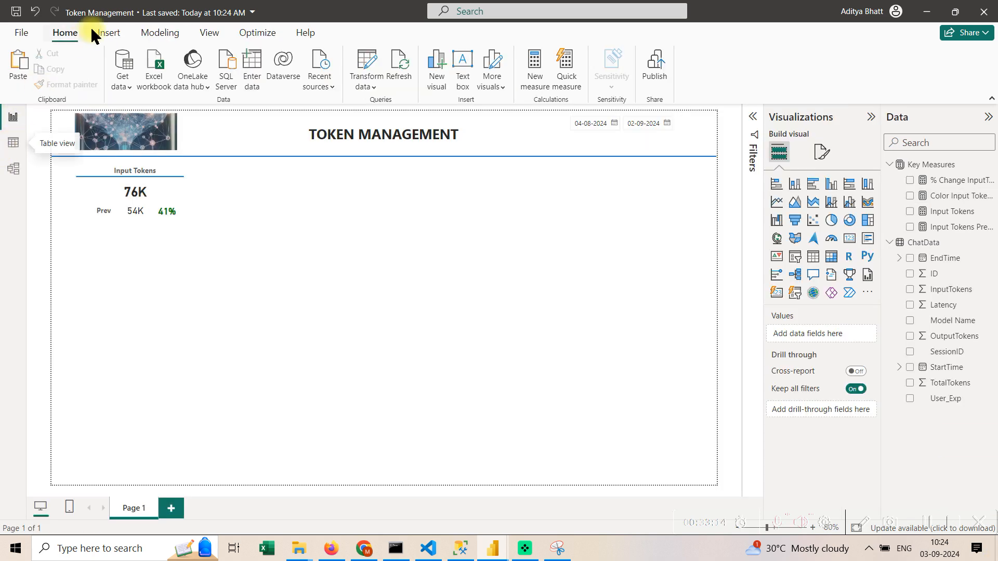
click(365, 64)
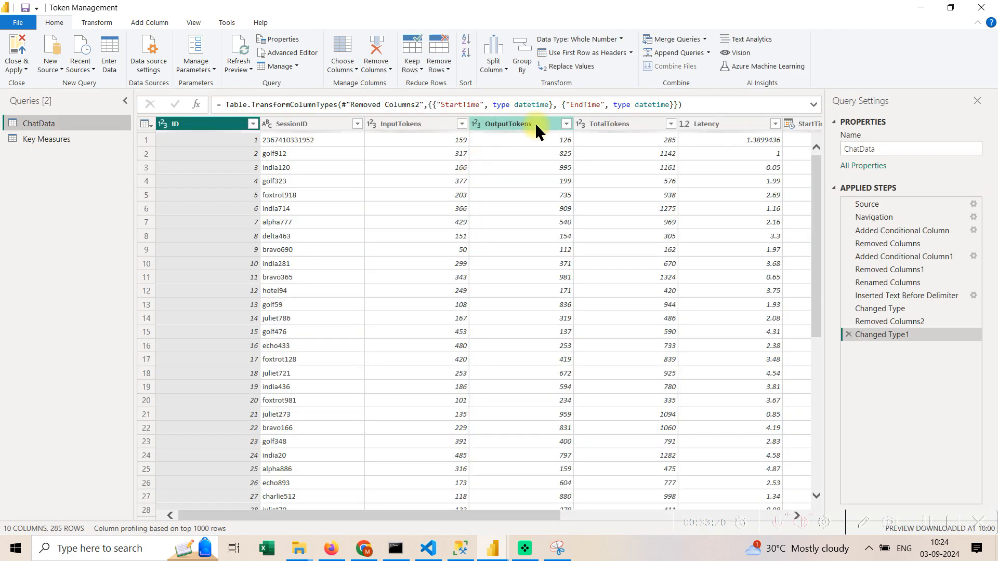
click(535, 127)
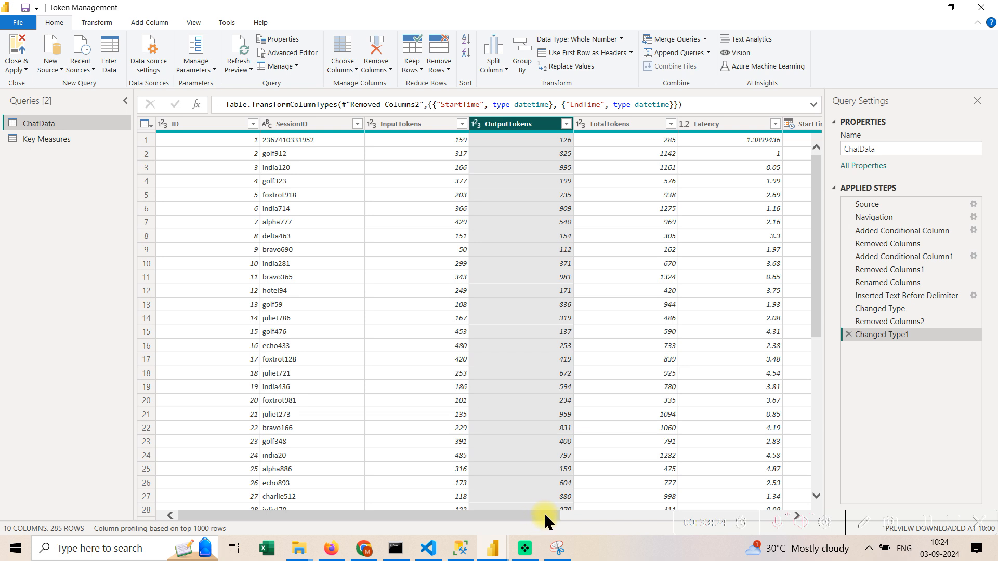
drag(544, 522, 617, 514)
click(382, 129)
scroll(723, 462, right, 3)
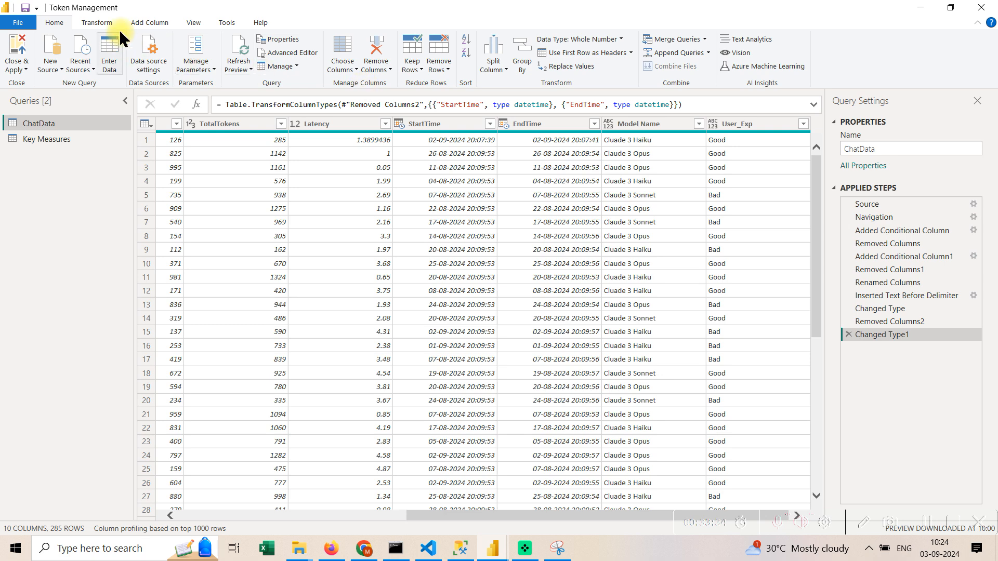
Add a custom column named Input Cost to ChatData with the formula [InputTokens]*0.5.
click(156, 24)
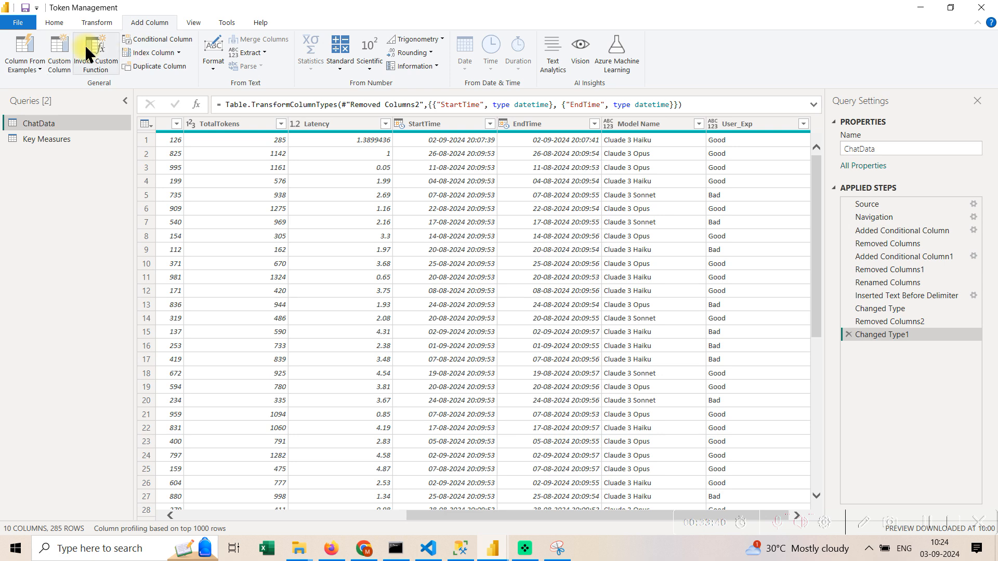
click(60, 54)
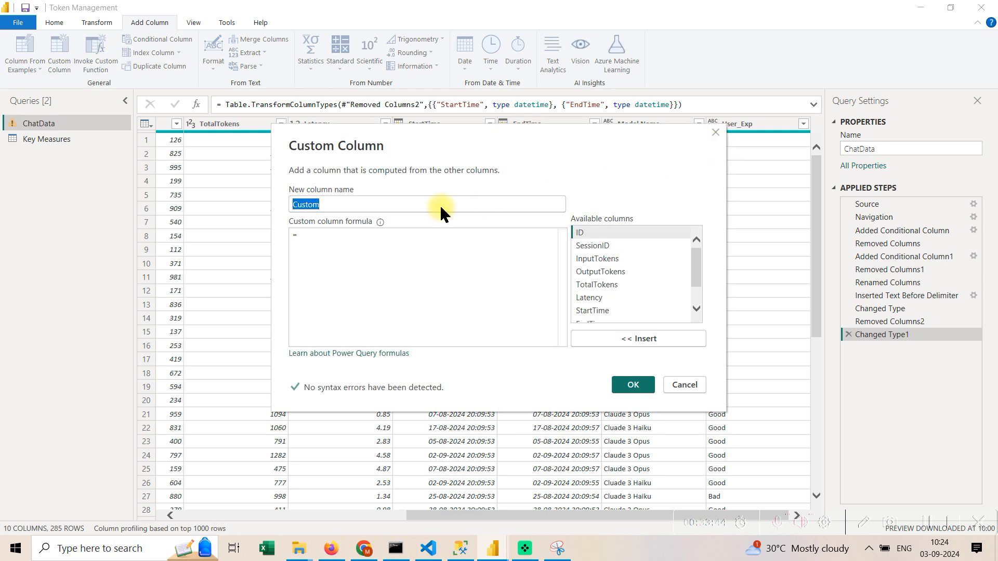
key(BackSpace)
text(Inp)
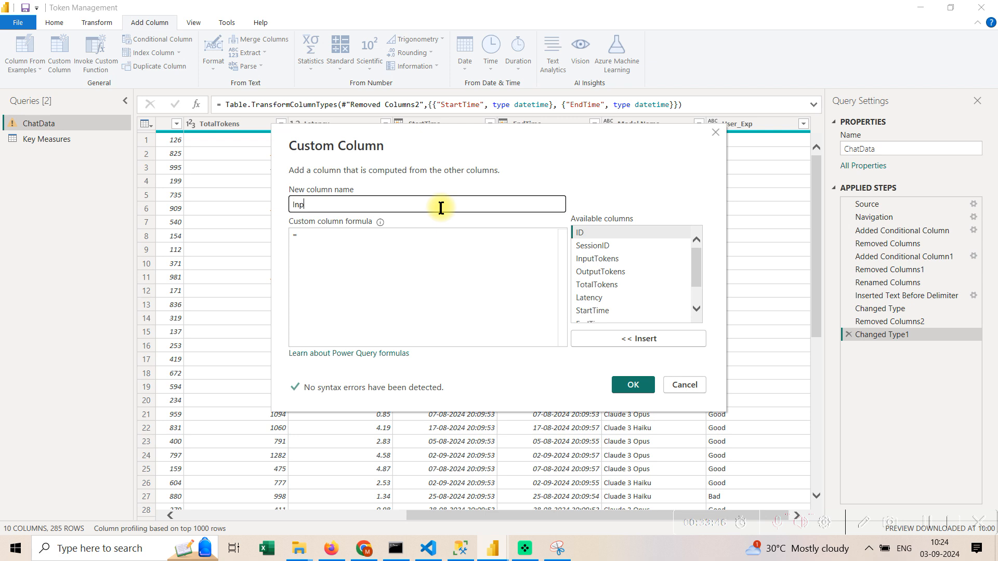
text(ut Cost)
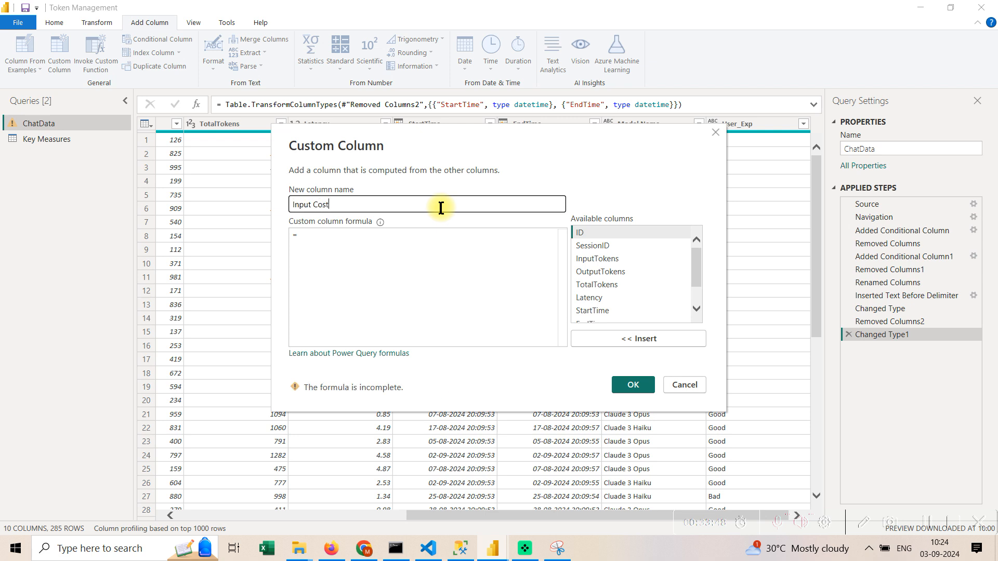
click(425, 235)
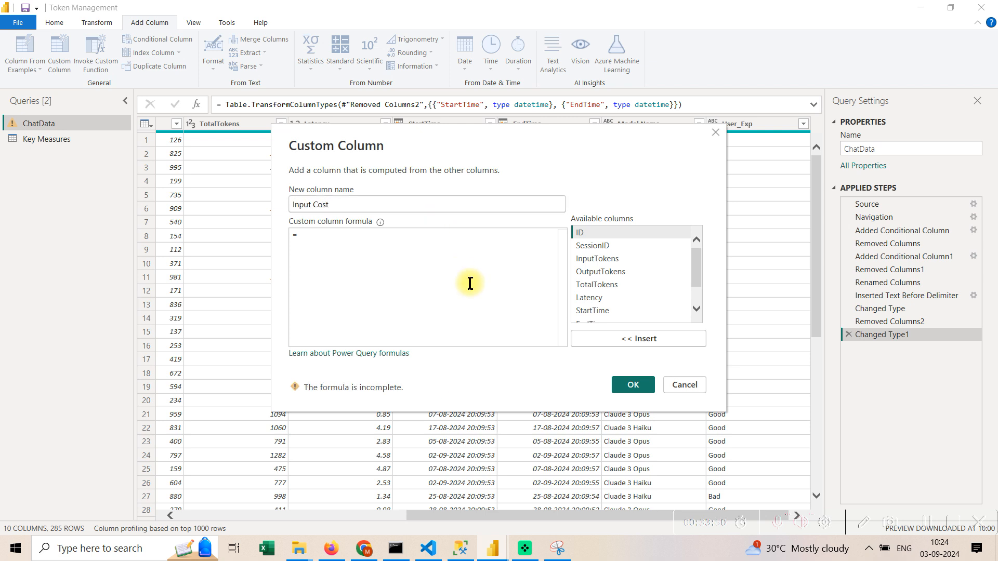
scroll(612, 312, down, 2)
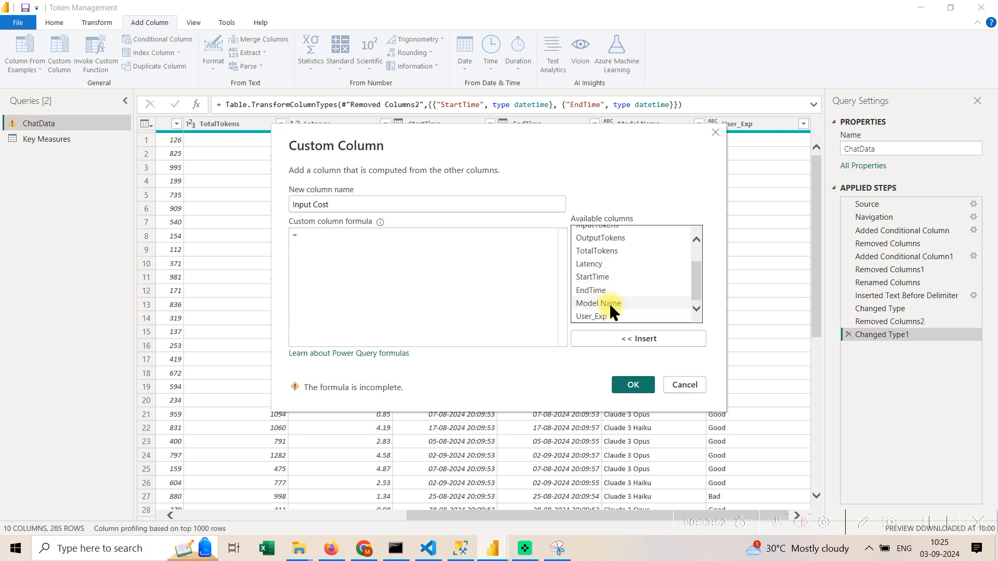
scroll(612, 312, up, 2)
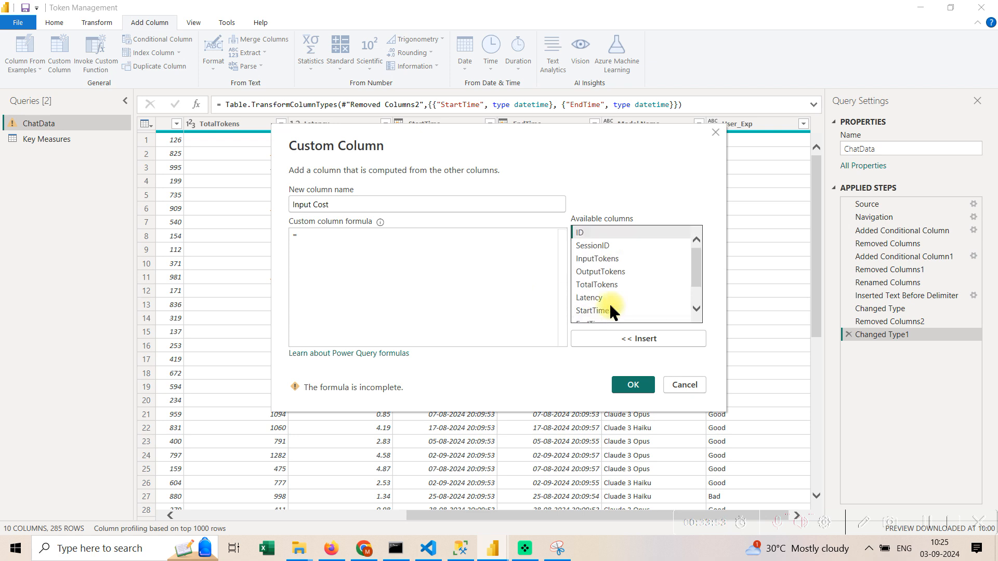
double_click(619, 260)
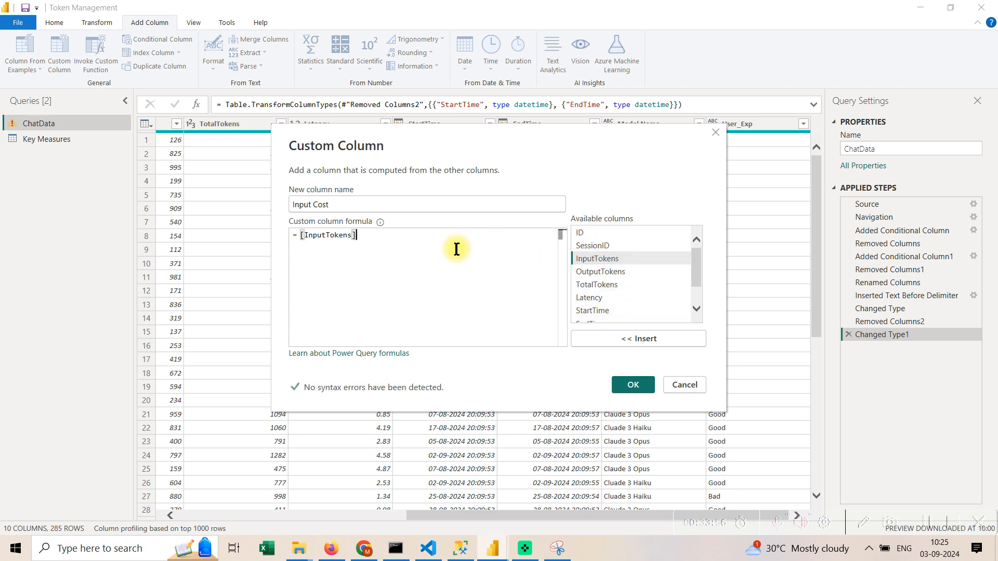
text(*0.5)
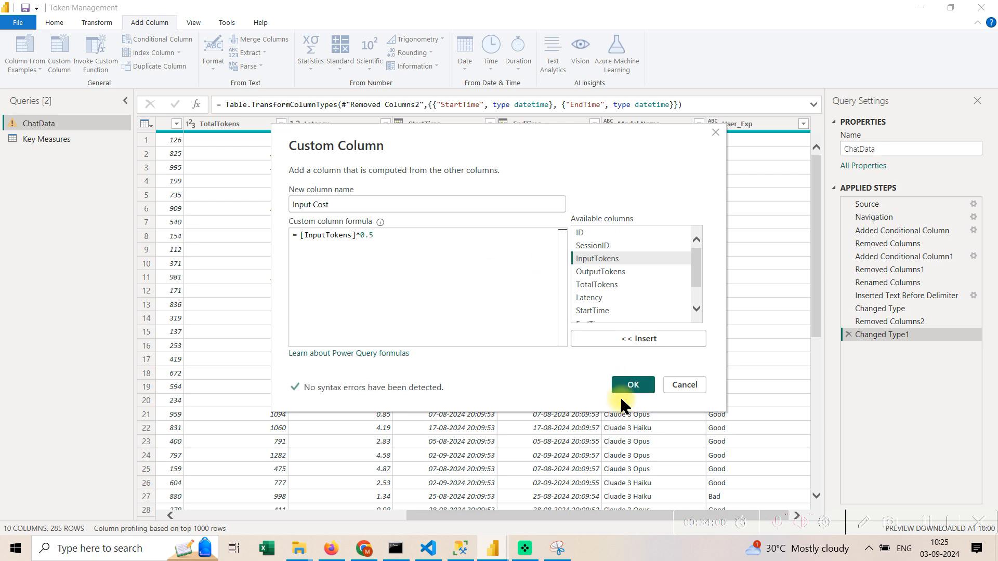
click(632, 386)
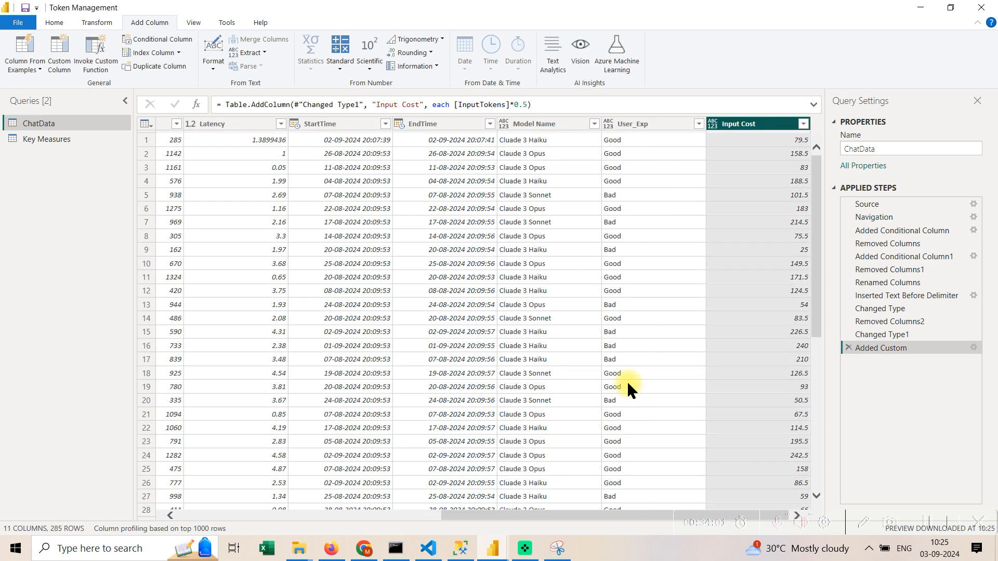
Change the multiplier in the Input Cost column's formula to 0.005.
right_click(729, 124)
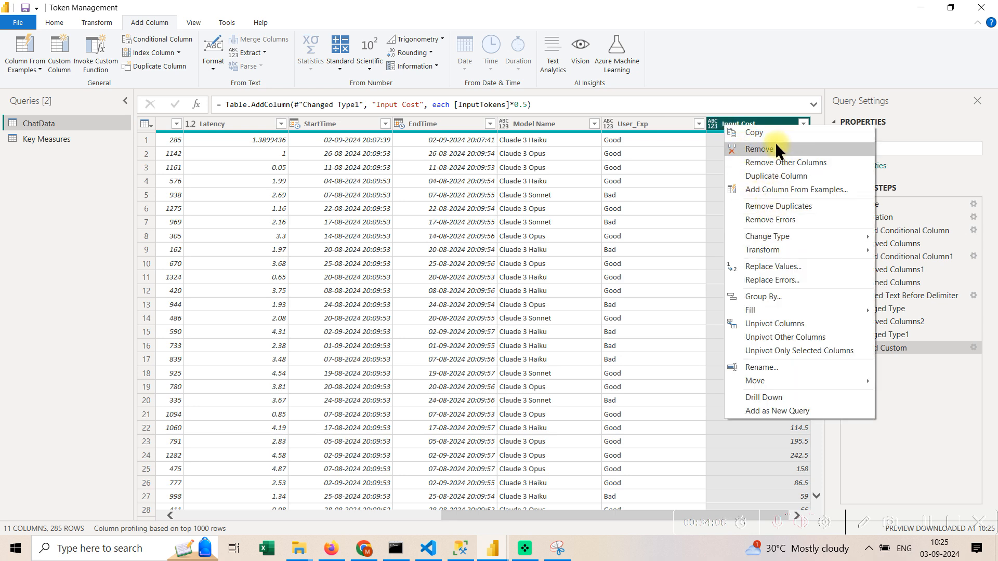
click(722, 126)
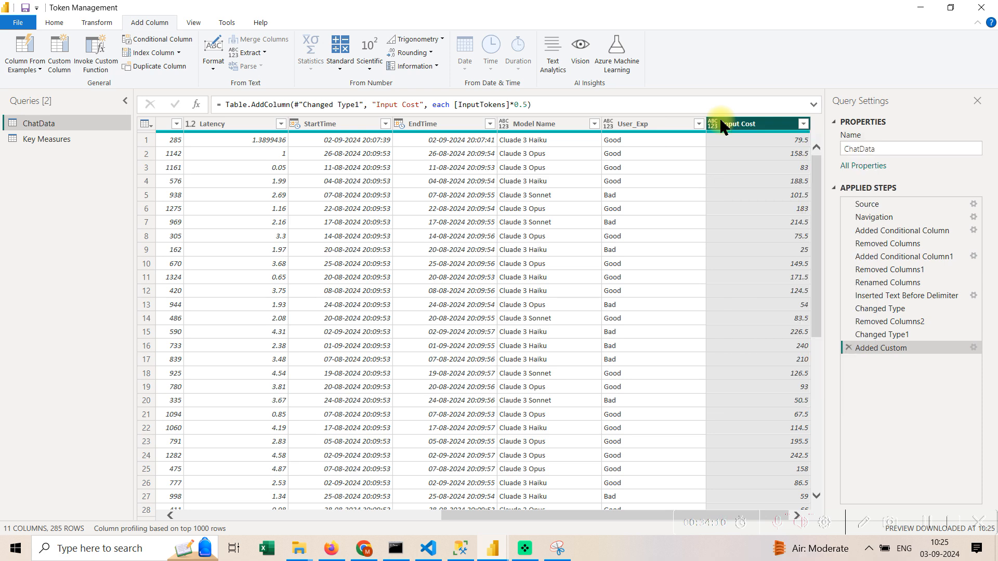
click(522, 107)
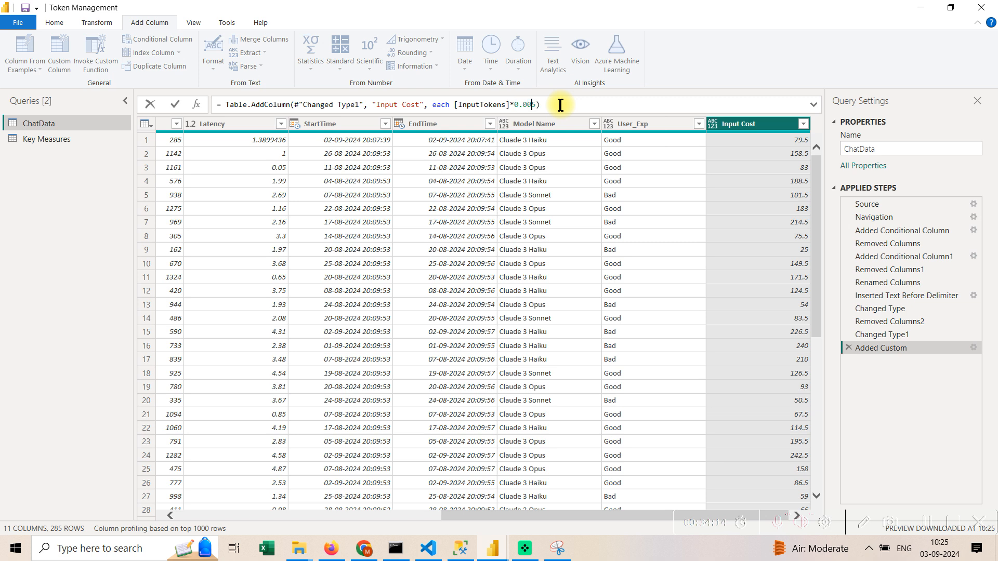
key(Return)
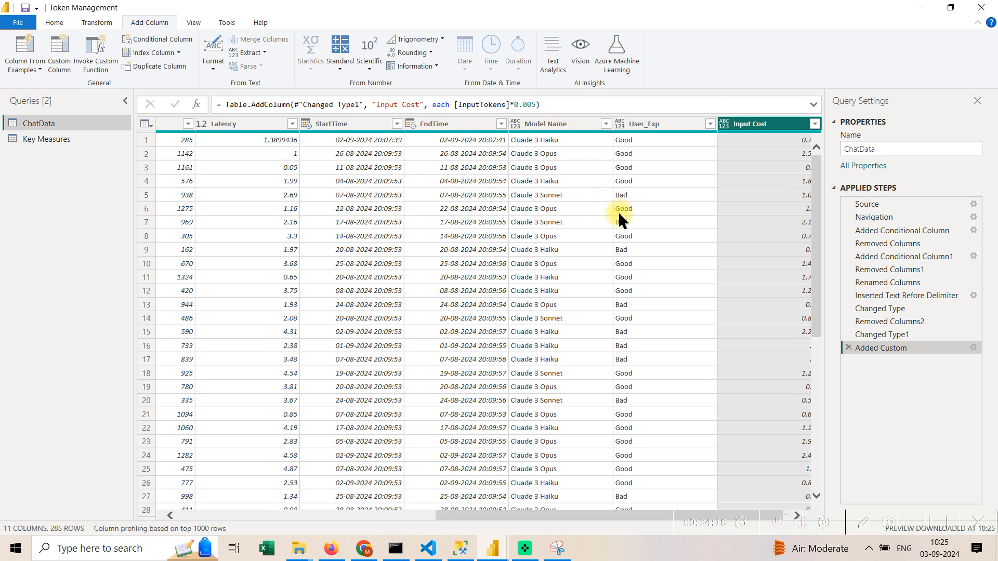
Duplicate the Input Cost column and delete the copy.
right_click(737, 130)
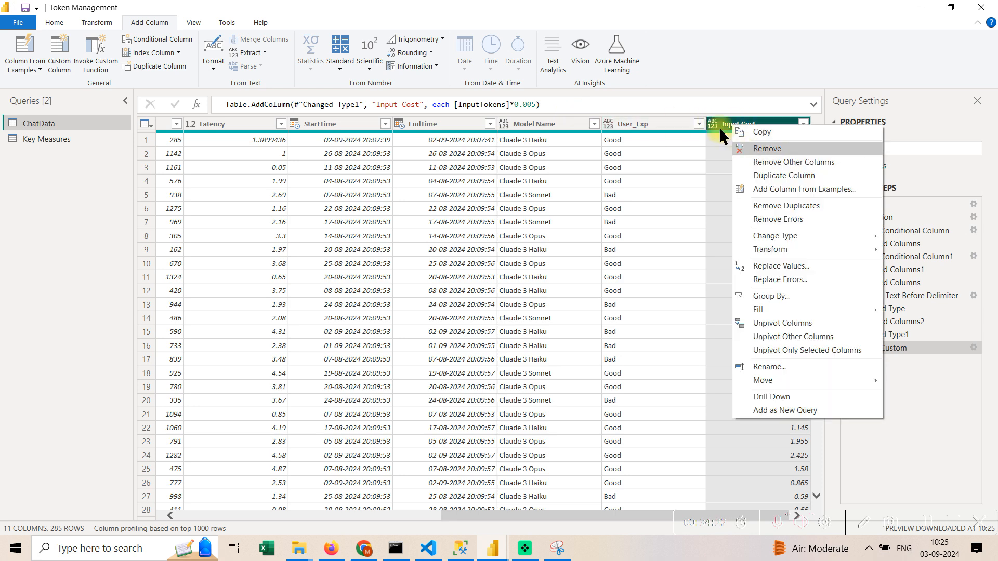
click(819, 176)
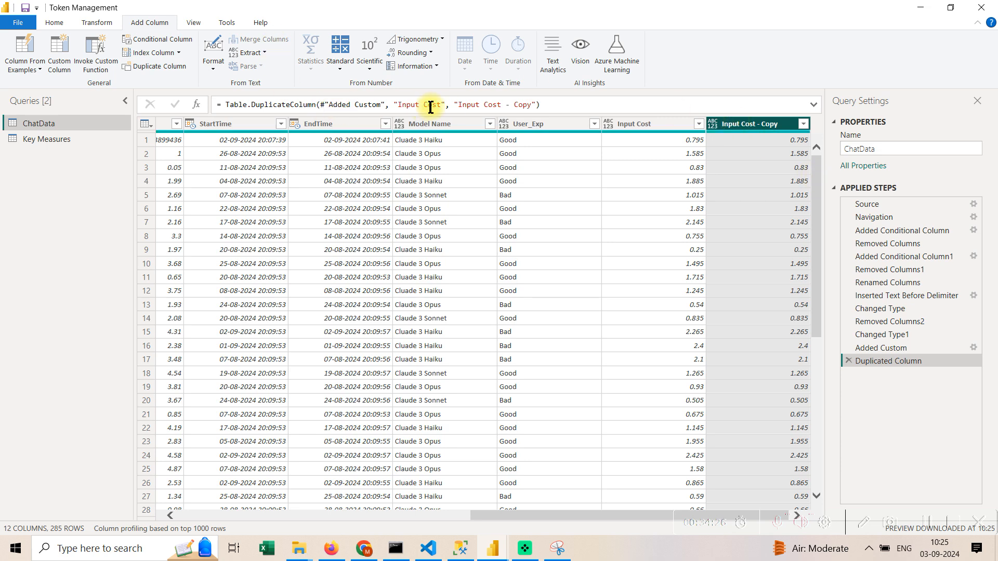
click(438, 104)
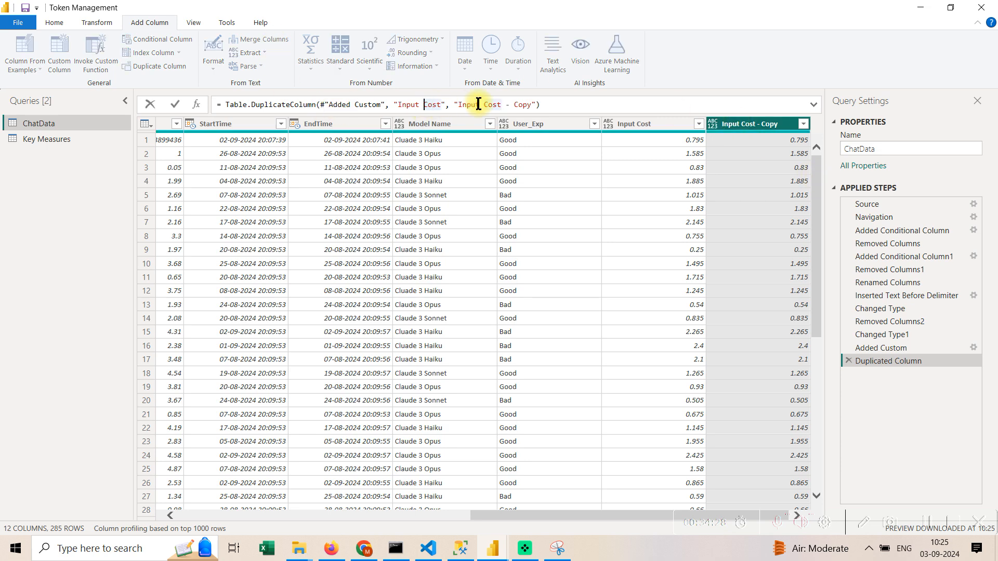
right_click(728, 124)
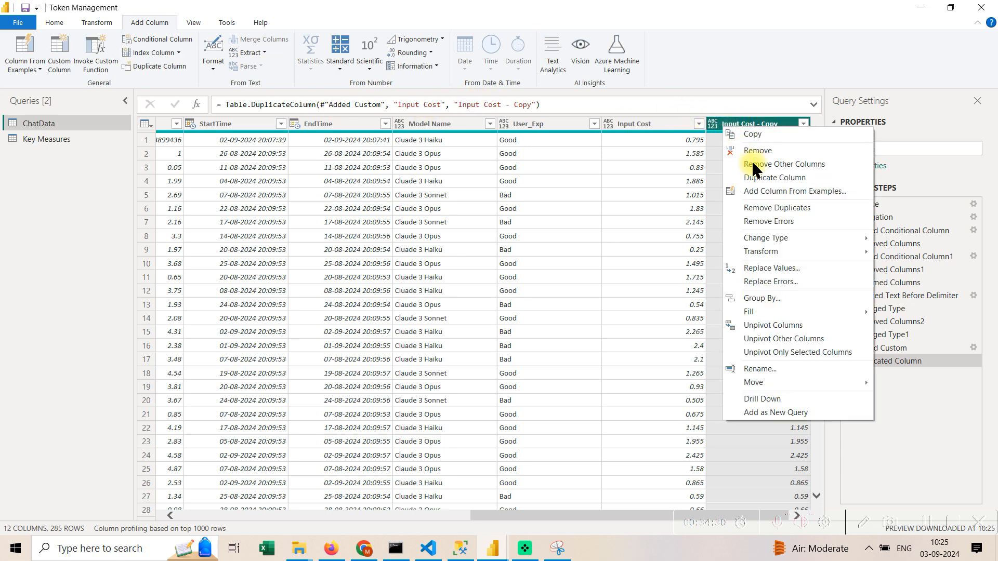
key(Escape)
key(Delete)
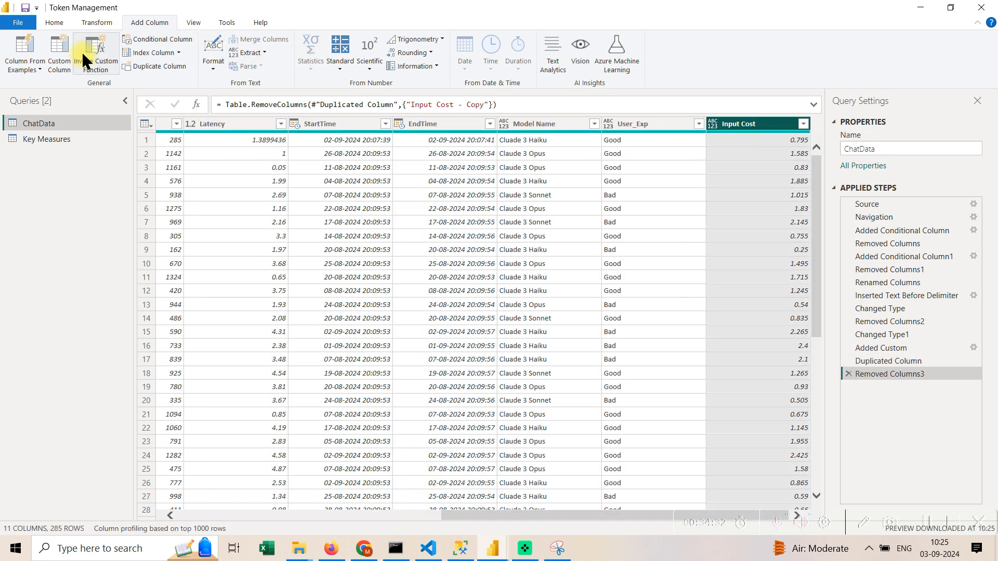
Add a custom column named Output Cost to ChatData with the formula [OutputTokens]*0.003.
click(61, 52)
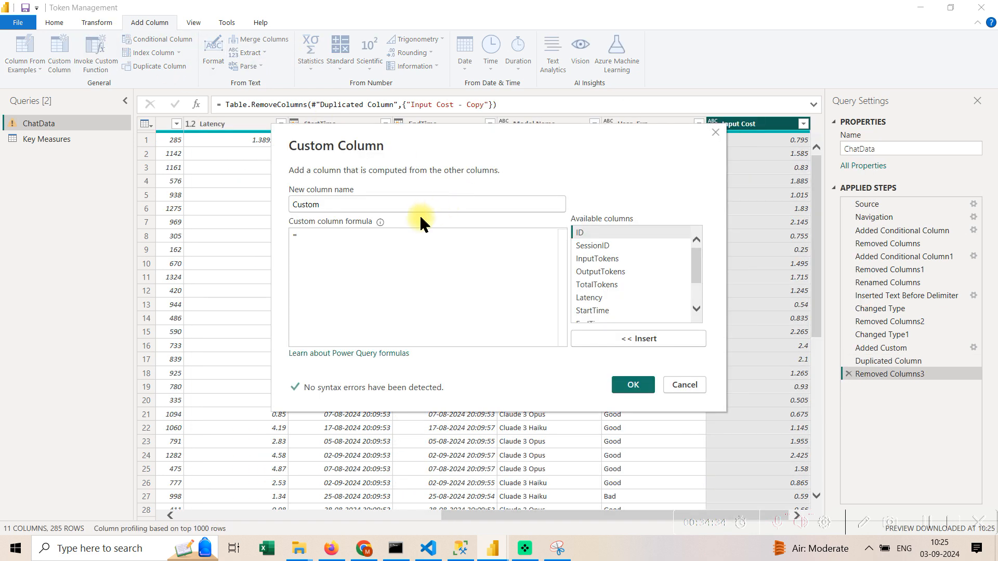
double_click(397, 205)
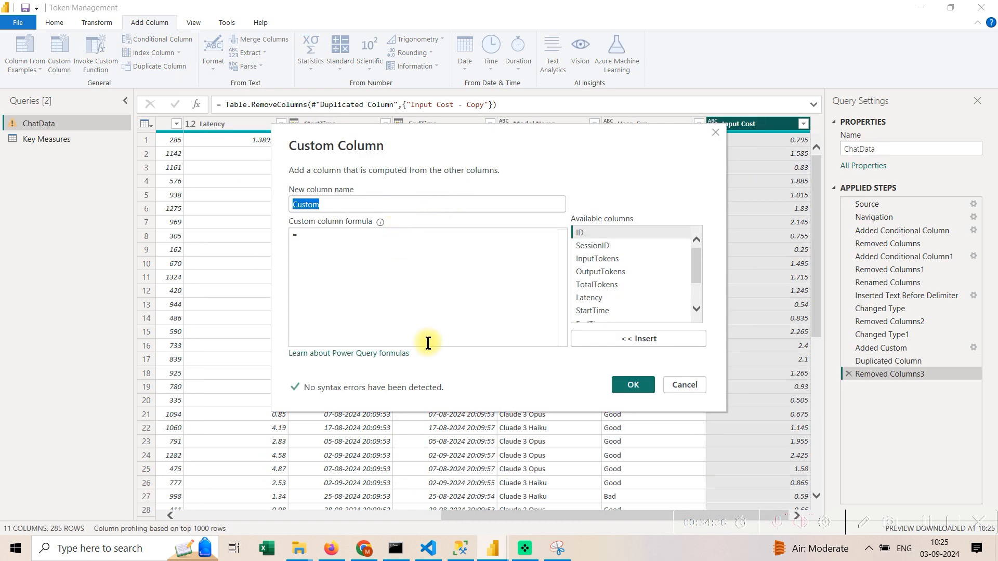
key(BackSpace)
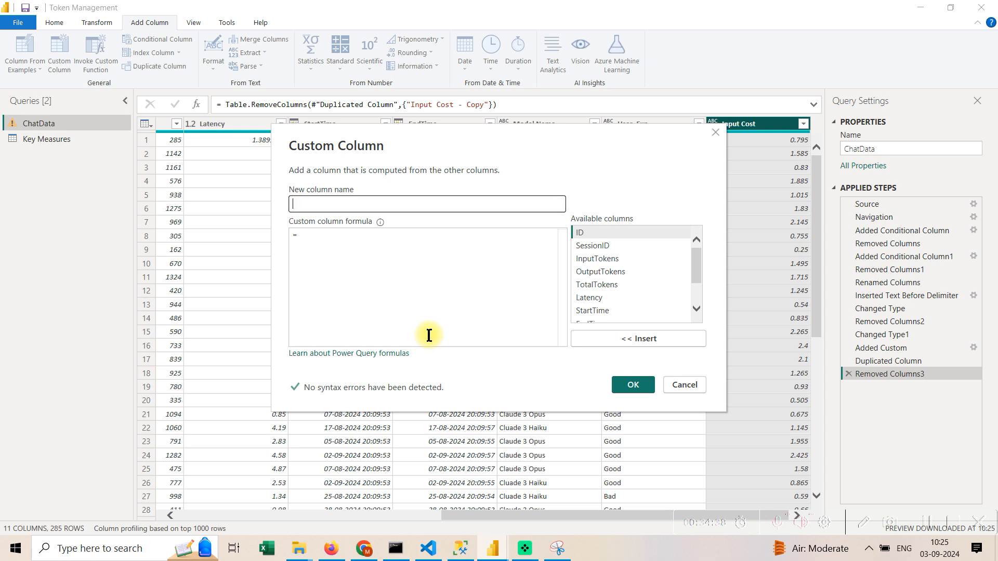
text(Output Cost)
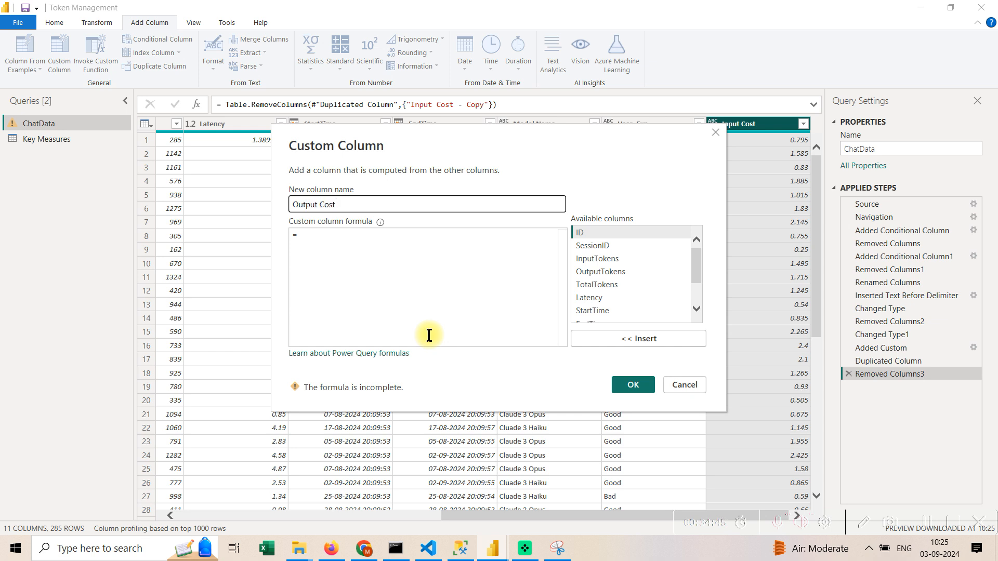
click(450, 281)
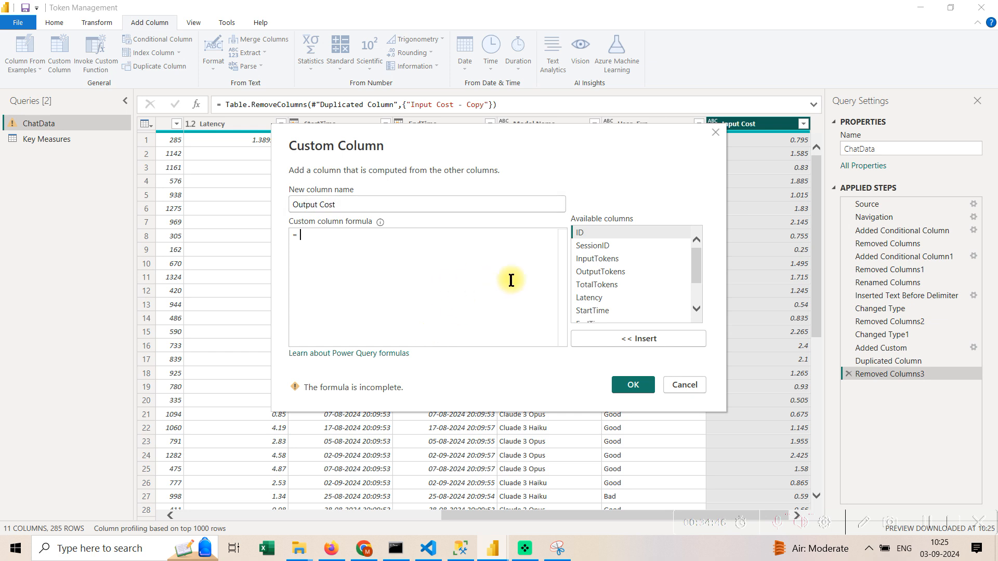
double_click(612, 273)
text(*0)
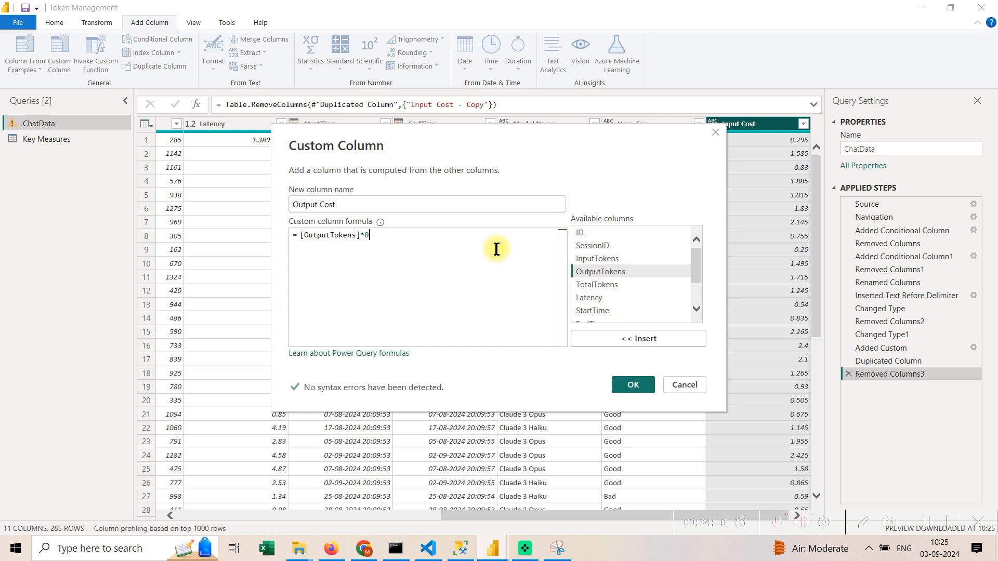
text(.003)
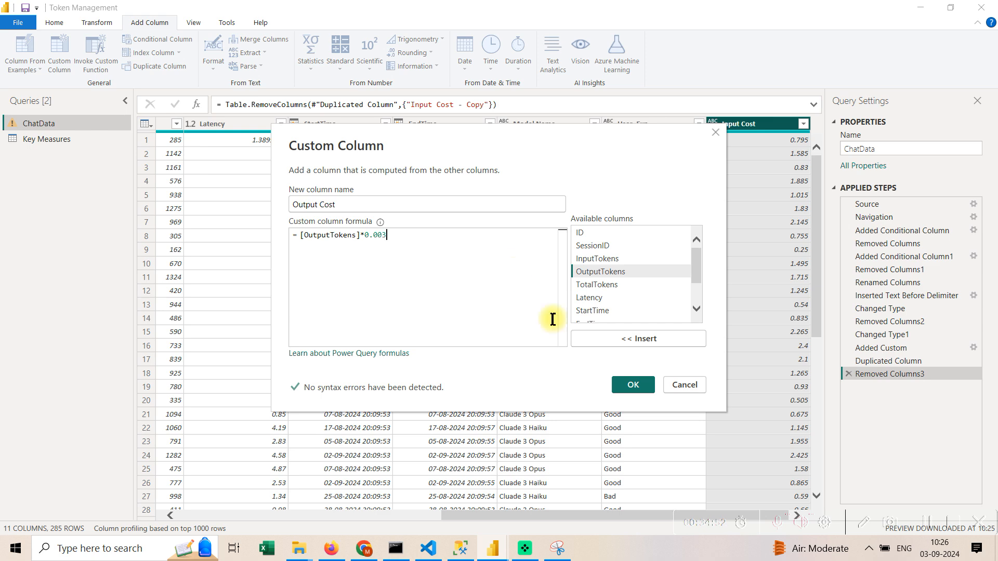
click(633, 385)
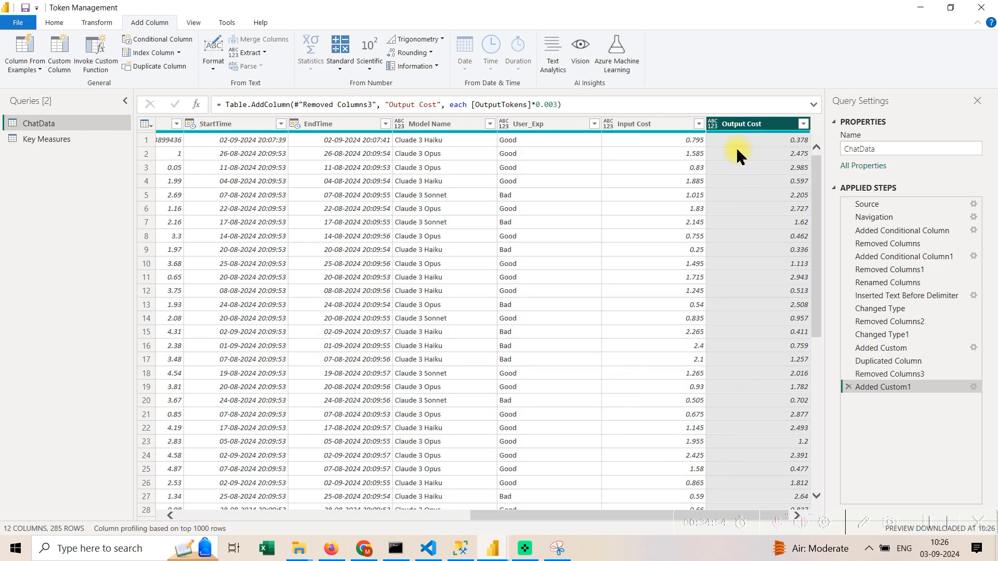
Try to change the type of the Input Cost and Output Cost columns to Text with the English (India) locale.
click(686, 124)
ctrl+click(735, 124)
right_click(737, 123)
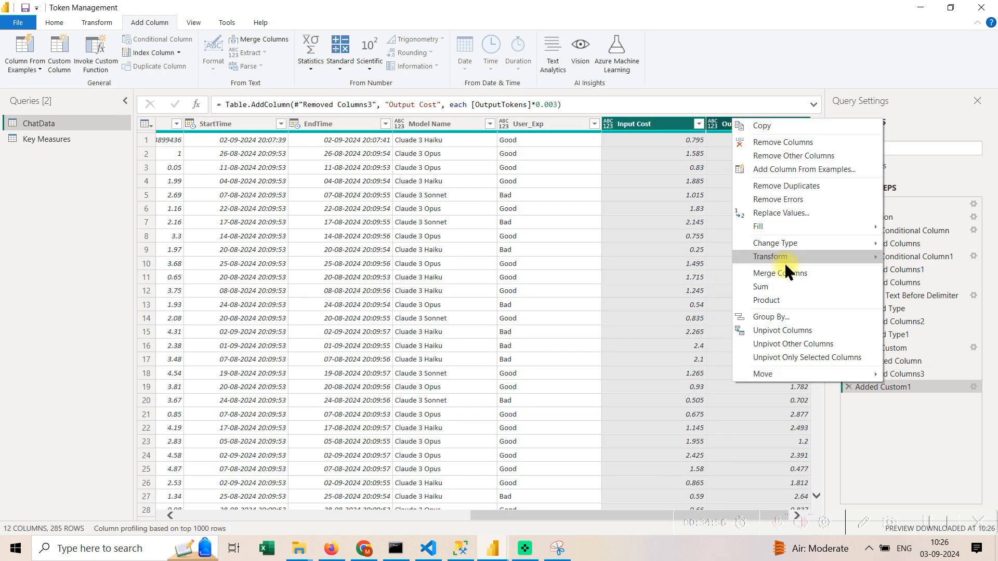
mouse_move(801, 244)
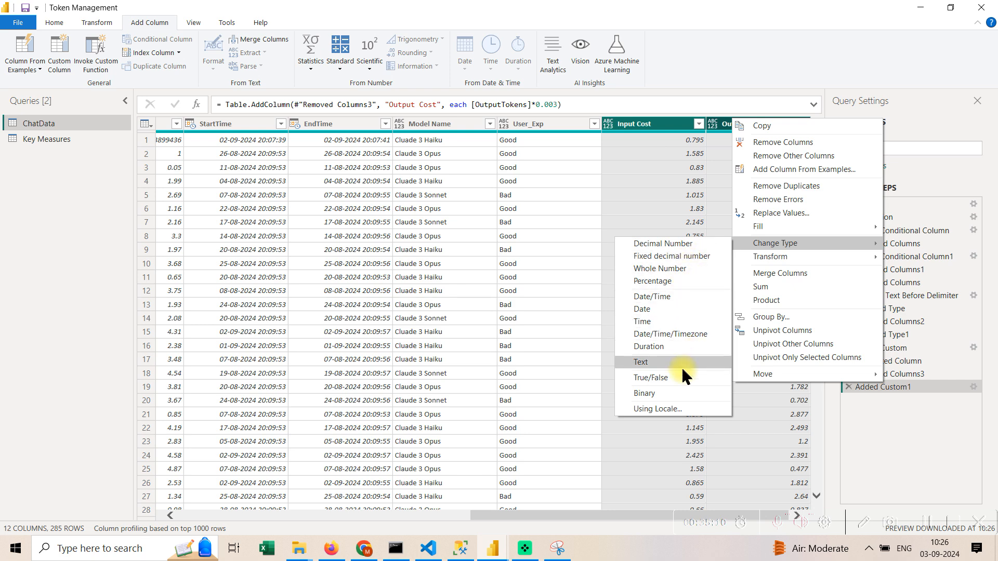
click(683, 409)
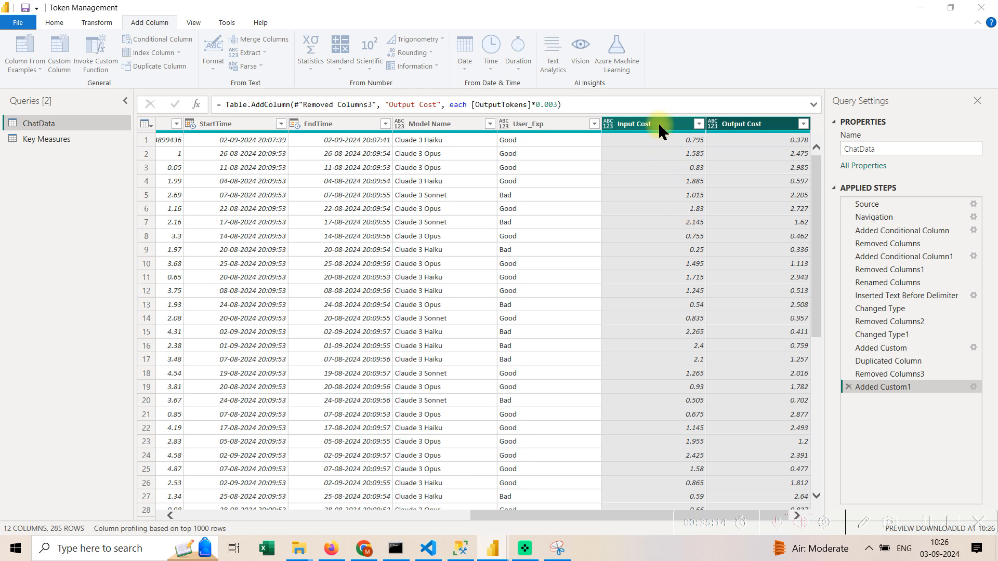
click(418, 287)
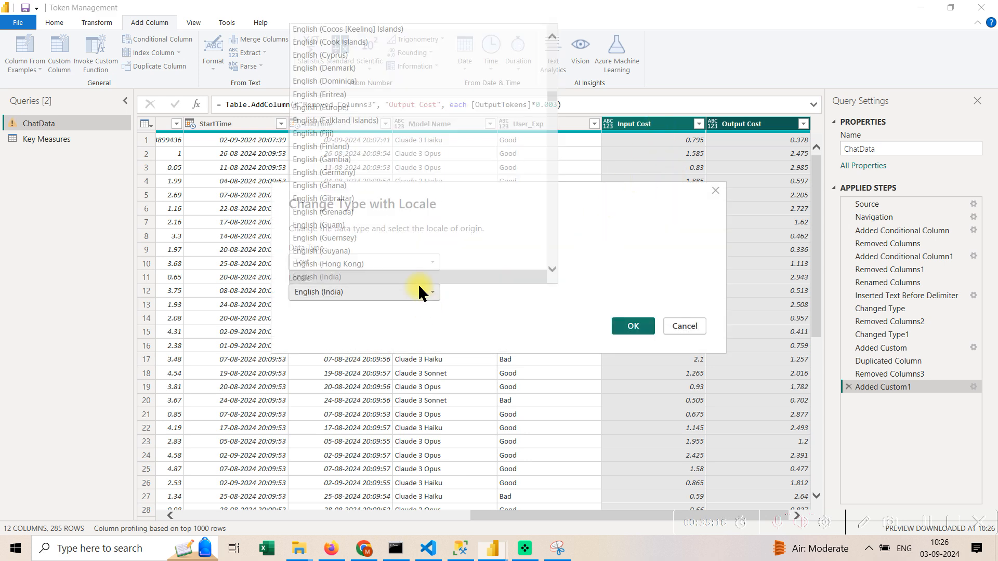
click(419, 286)
click(633, 328)
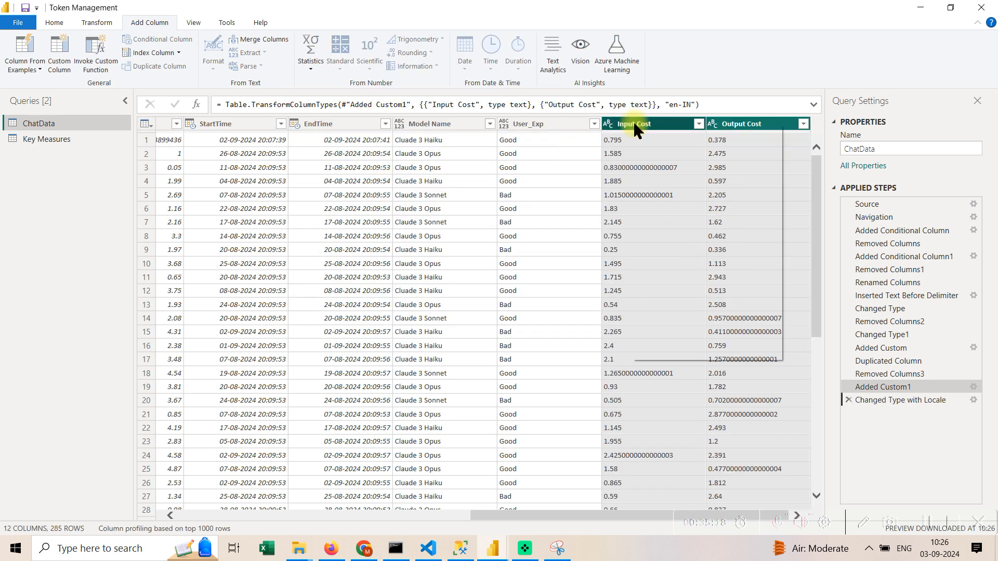
Remove the applied locale-based type change from the ChatData query.
right_click(614, 130)
click(620, 130)
right_click(620, 130)
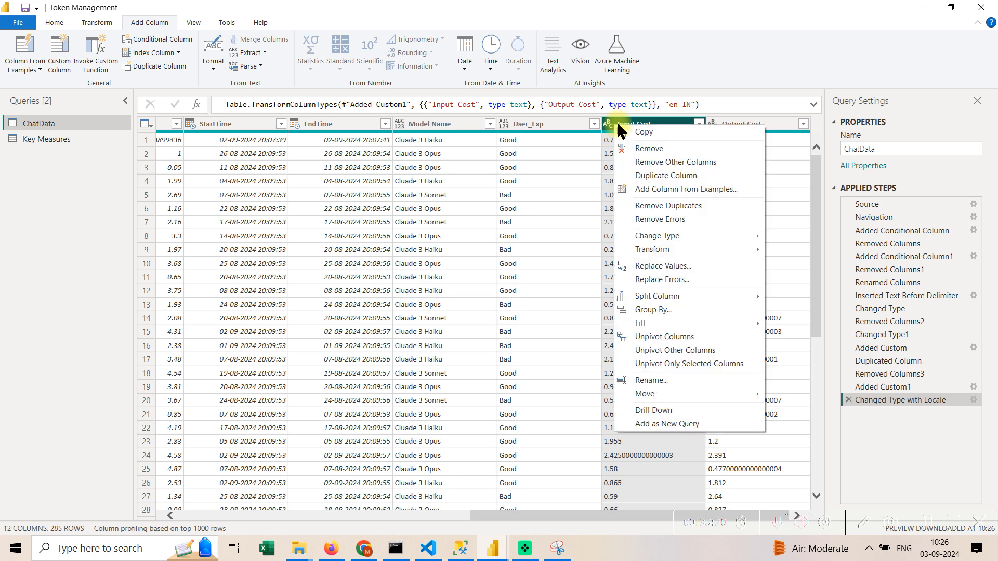
click(849, 401)
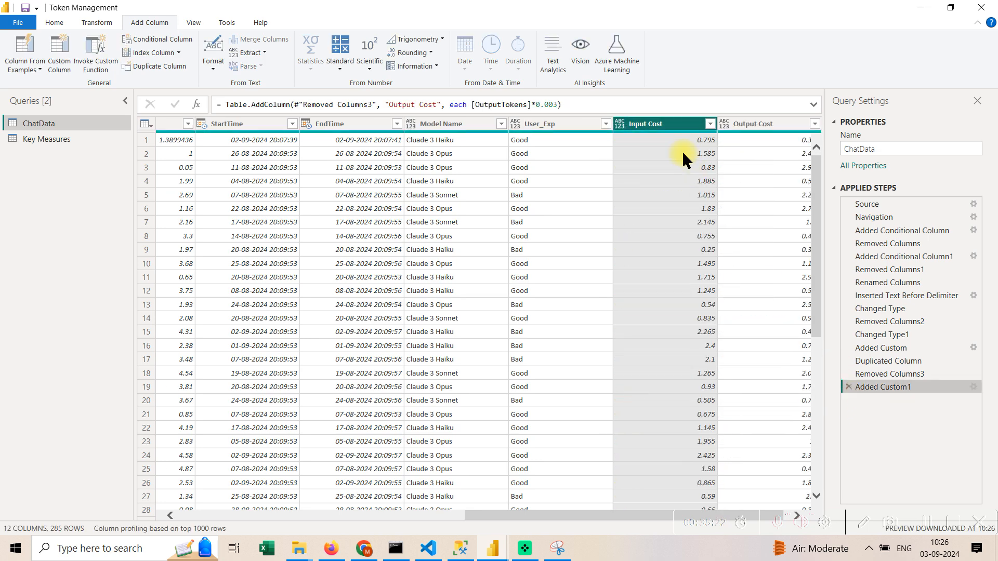
Change the data type of the Input Cost and Output Cost columns in ChatData to Decimal Number.
right_click(659, 125)
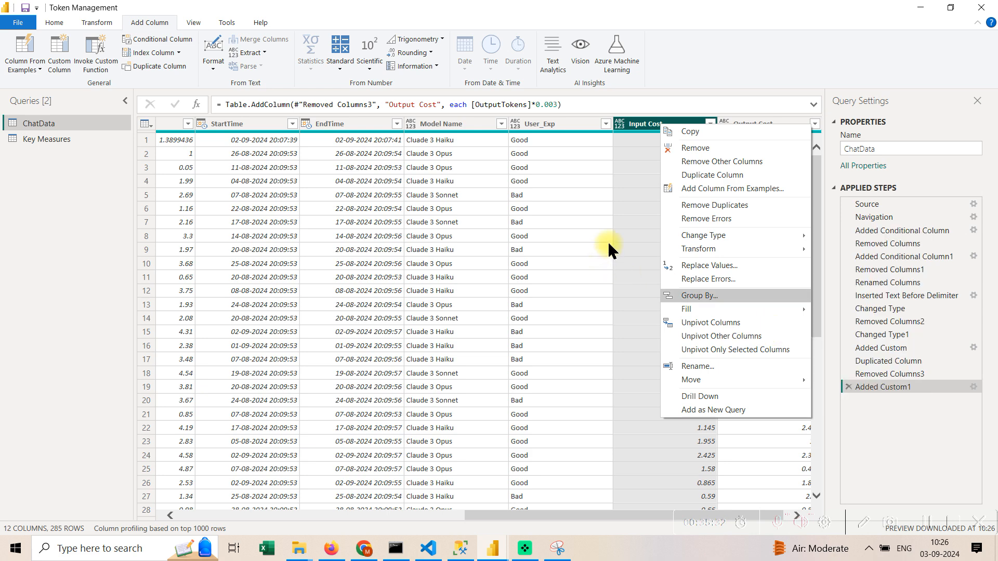
mouse_move(755, 235)
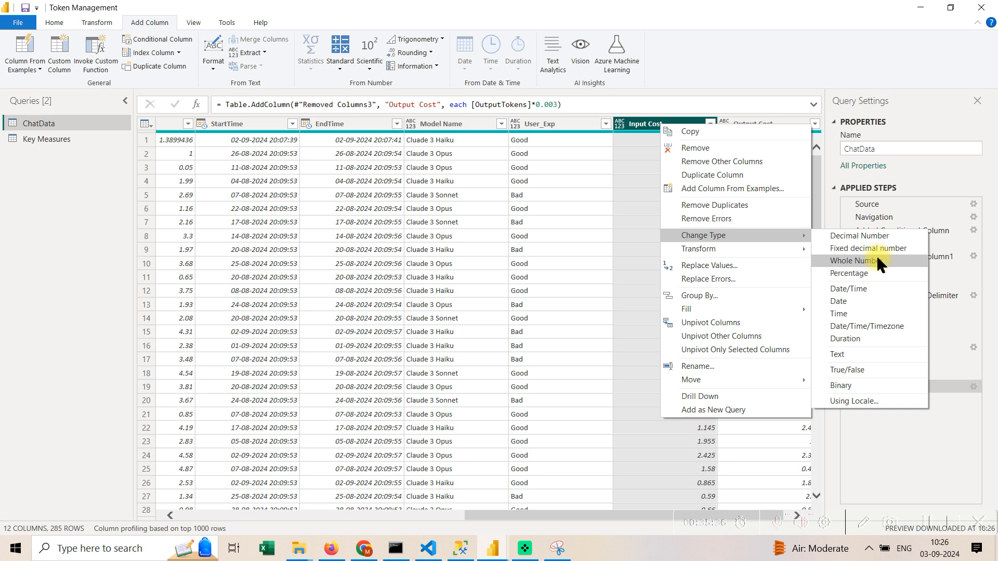
click(863, 237)
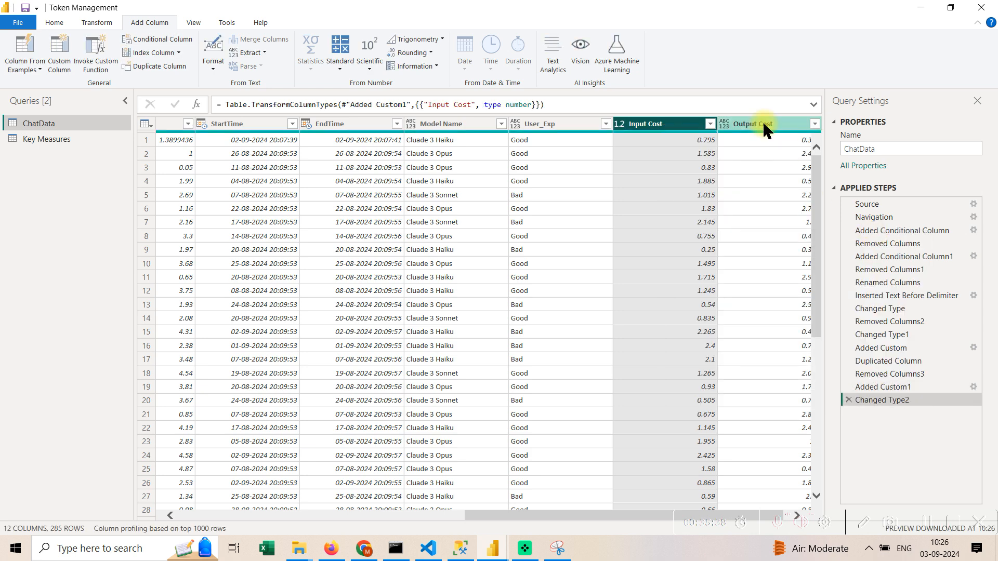
right_click(761, 126)
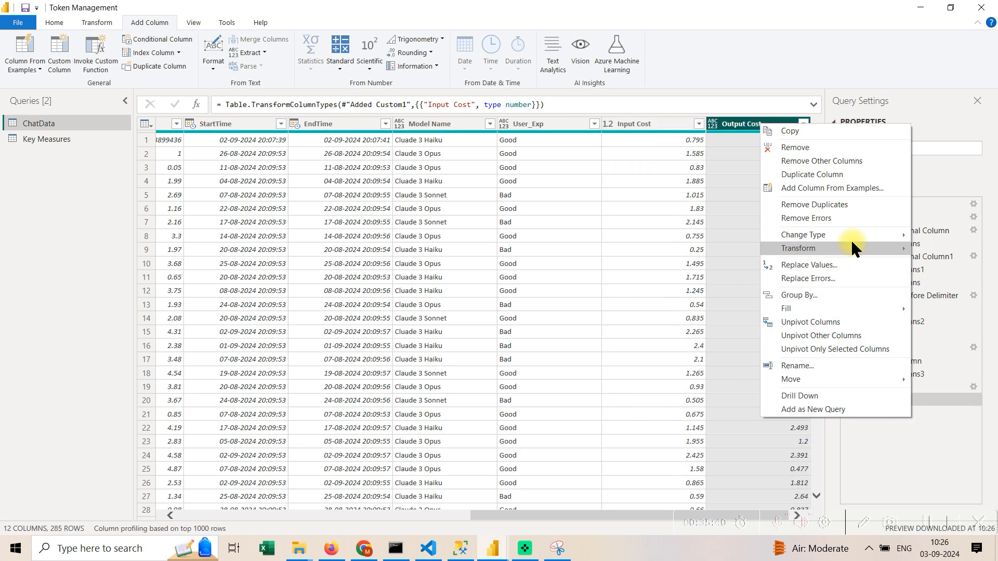
click(737, 236)
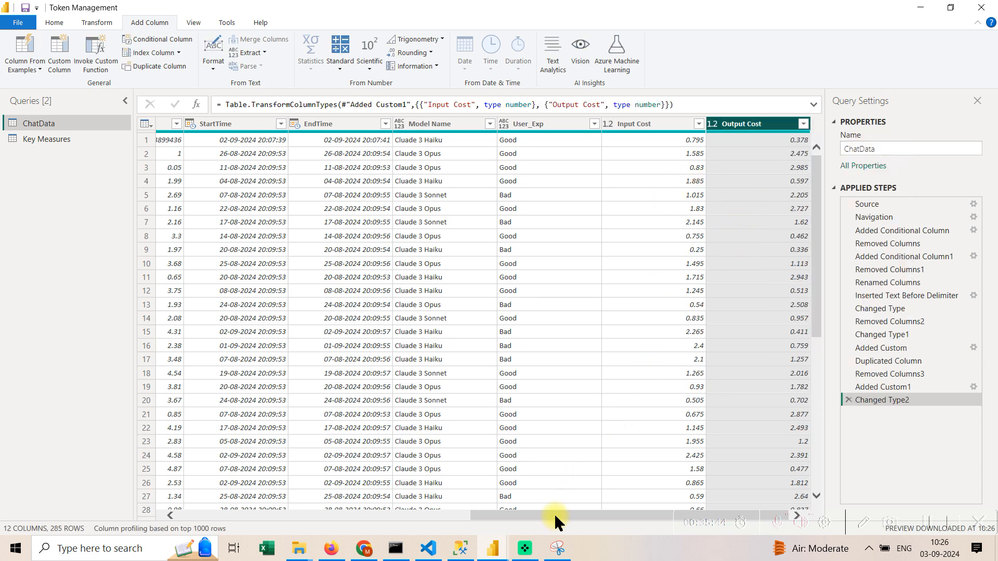
Apply the ChatData query changes and close the query editor to return to the report page.
drag(554, 517, 220, 471)
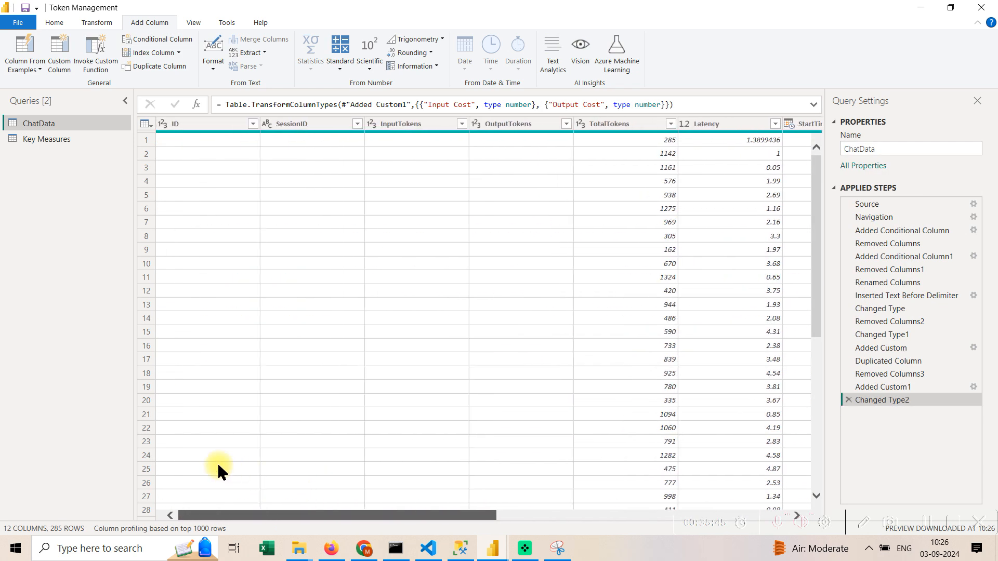
click(16, 23)
click(10, 45)
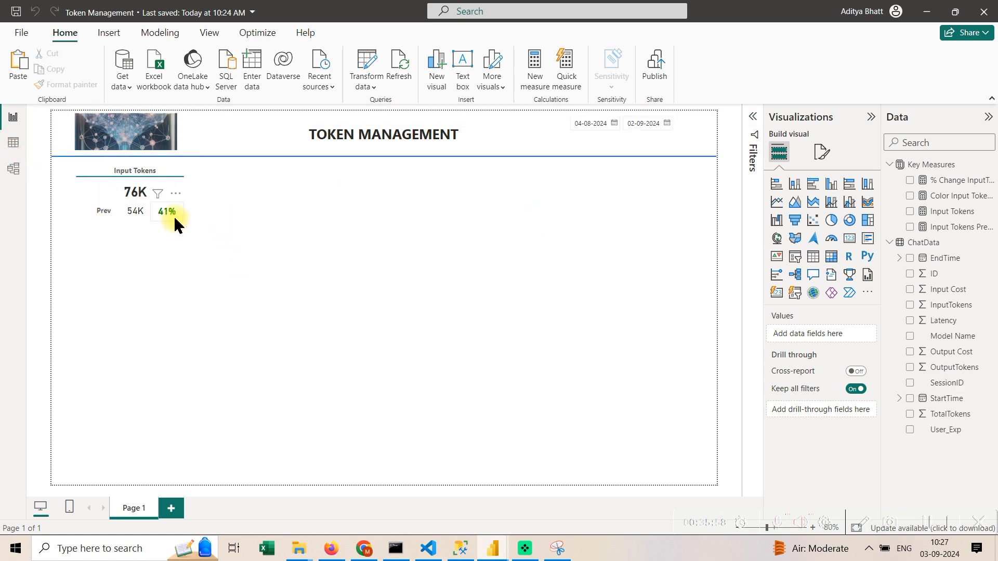
Select the Prev label beneath the Input Tokens value on the report page.
click(115, 216)
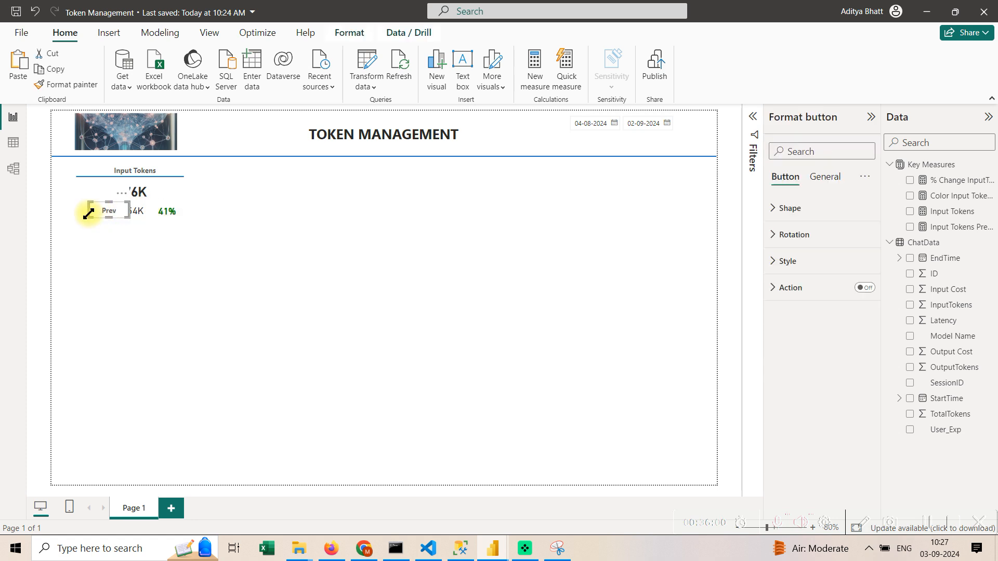
Reposition the Prev label and the percentage-change card so they line up beside the previous-period value under Input Tokens.
drag(91, 212, 112, 217)
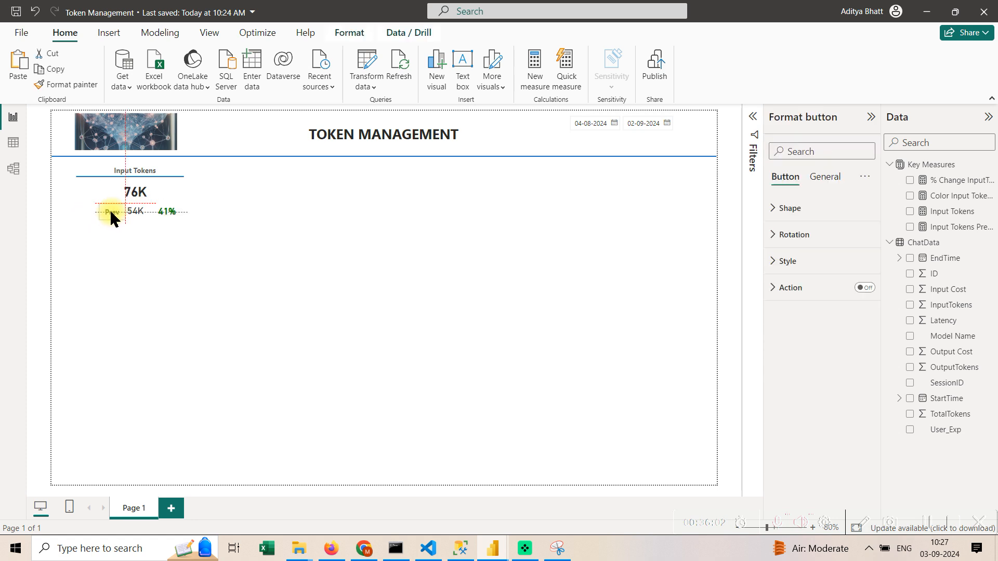
click(166, 213)
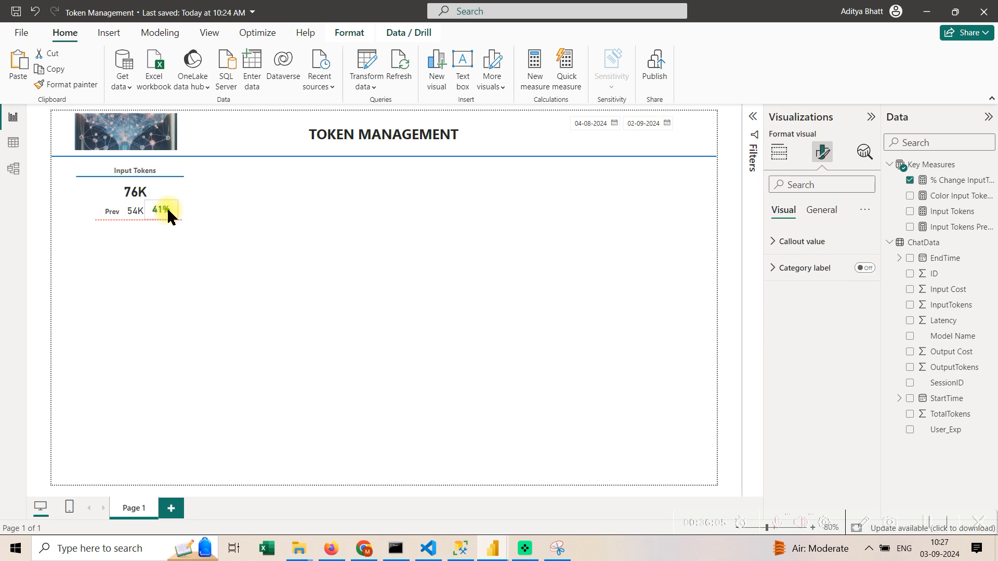
click(196, 232)
click(167, 222)
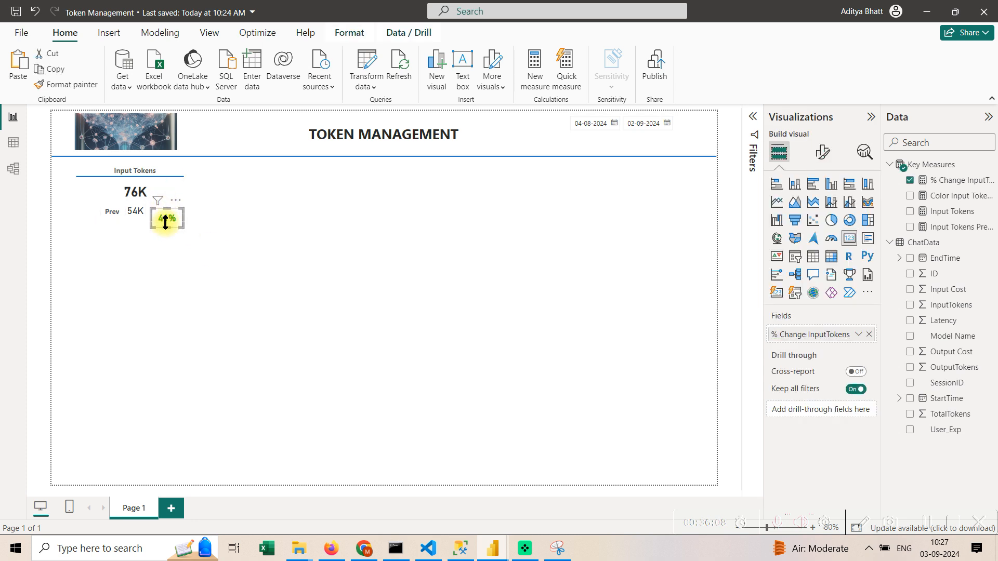
drag(167, 218, 167, 218)
click(191, 250)
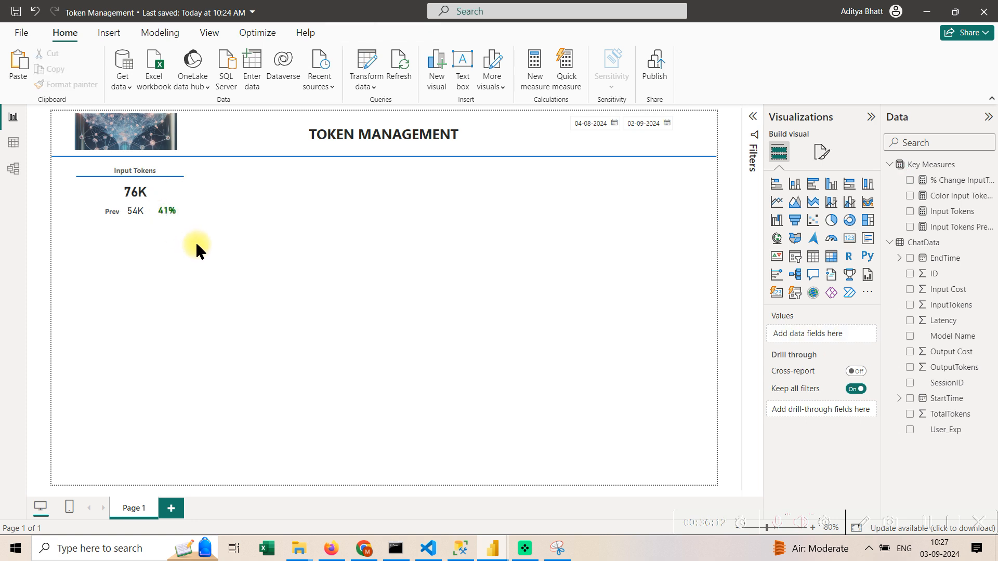
Format the Input Cost column of the ChatData table as dollar currency, and select the Output Cost column.
click(11, 144)
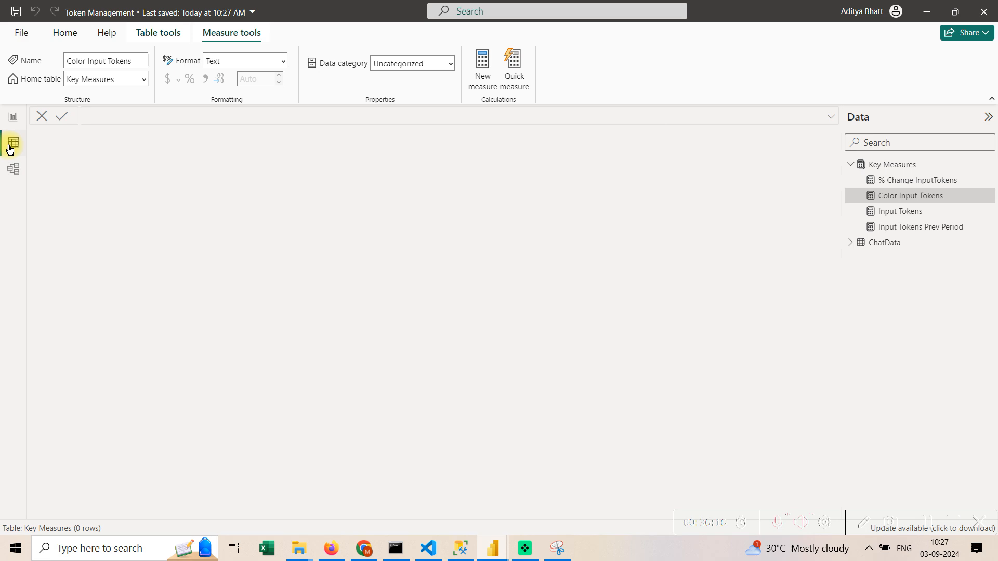
click(905, 243)
click(667, 137)
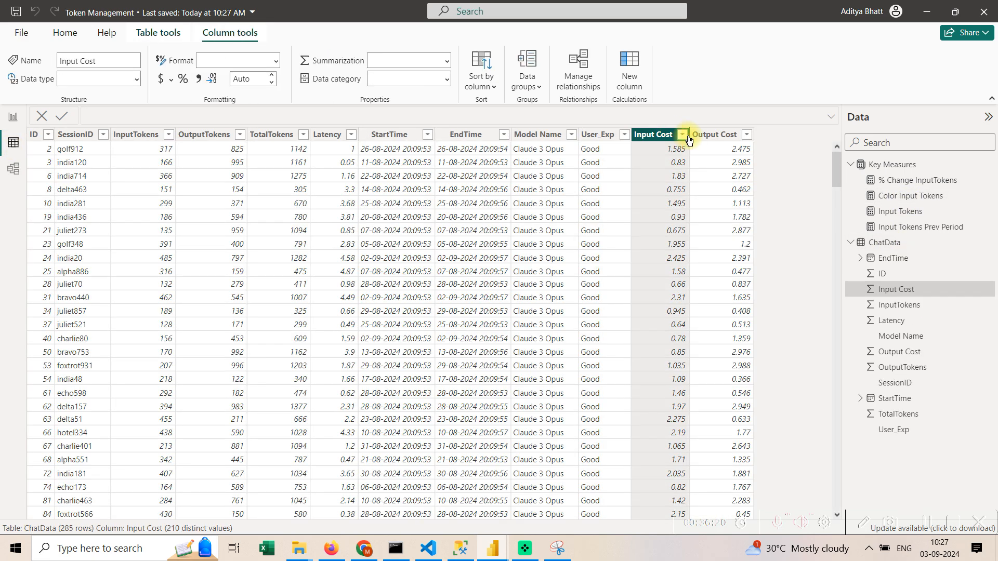
click(718, 136)
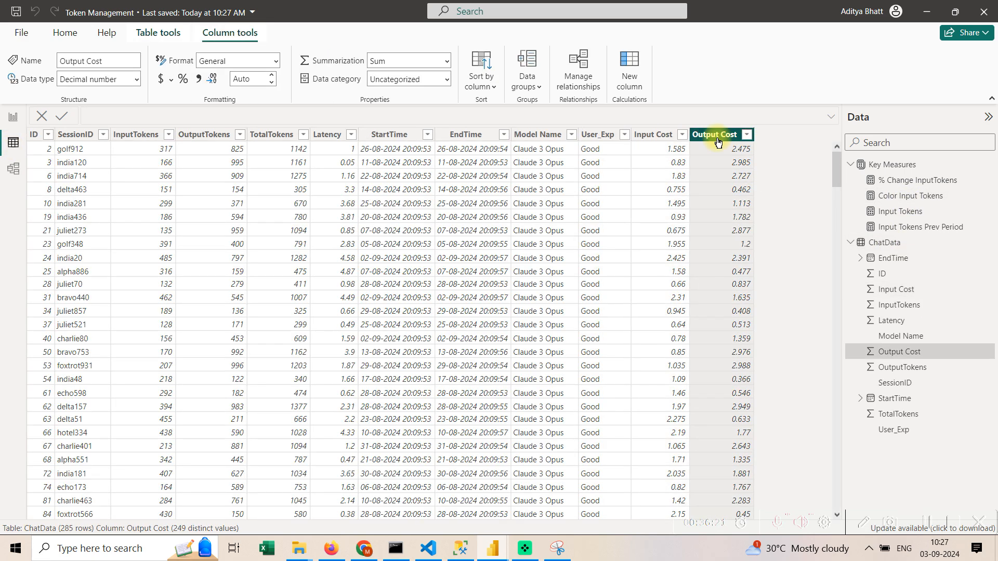
click(666, 135)
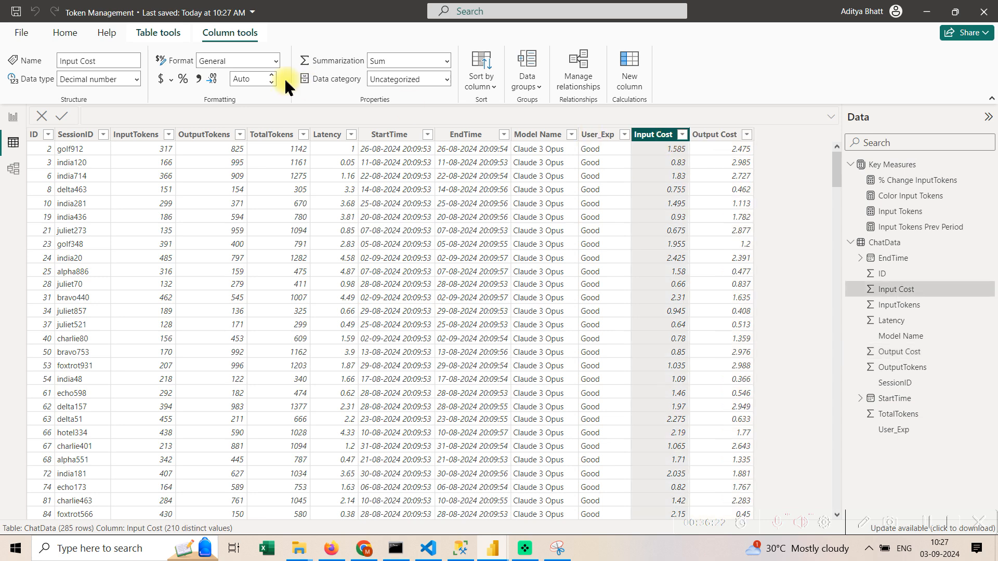
click(161, 78)
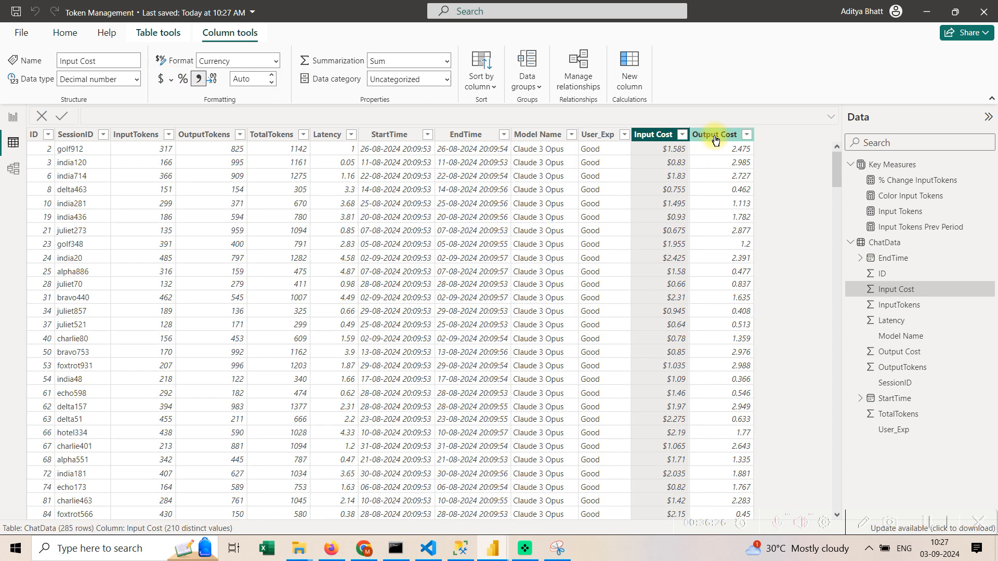
click(716, 136)
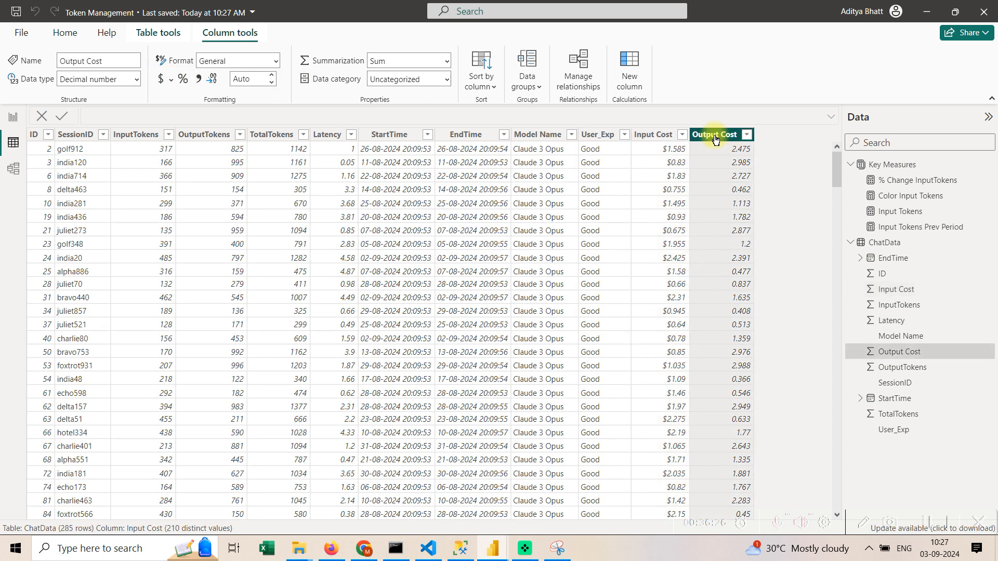
Return to the report and rename Page 1 as Token Management.
click(13, 117)
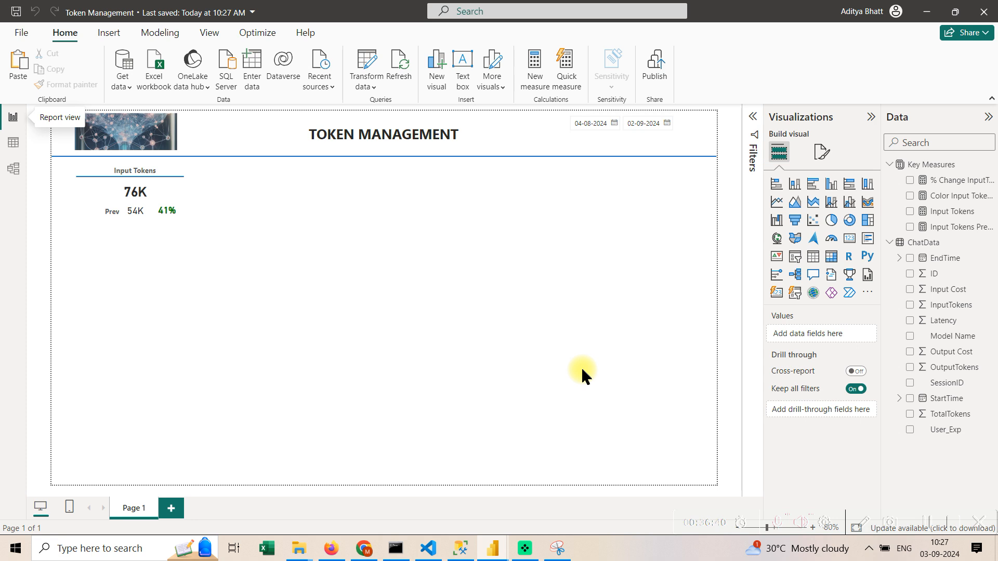
right_click(139, 512)
click(172, 500)
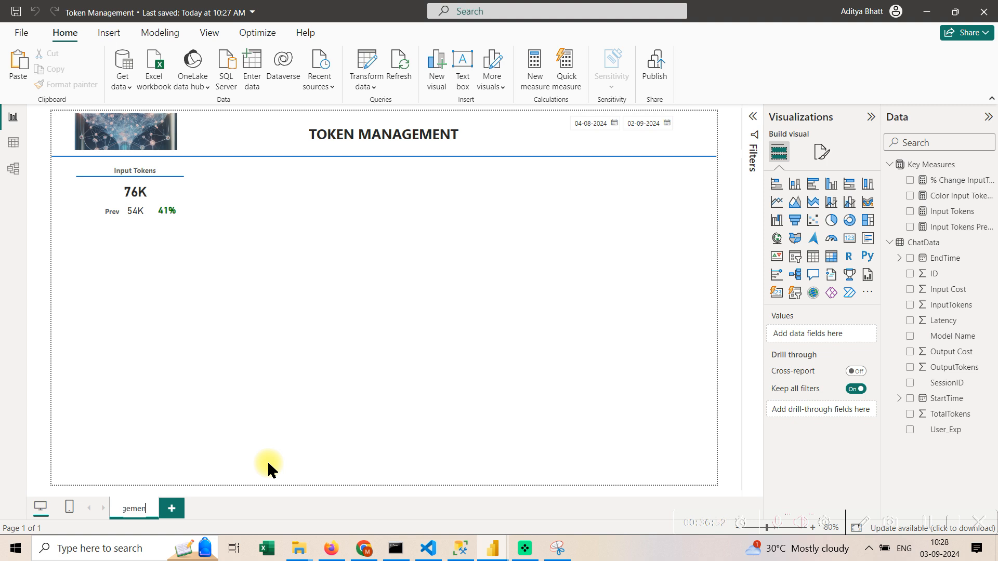
key(Return)
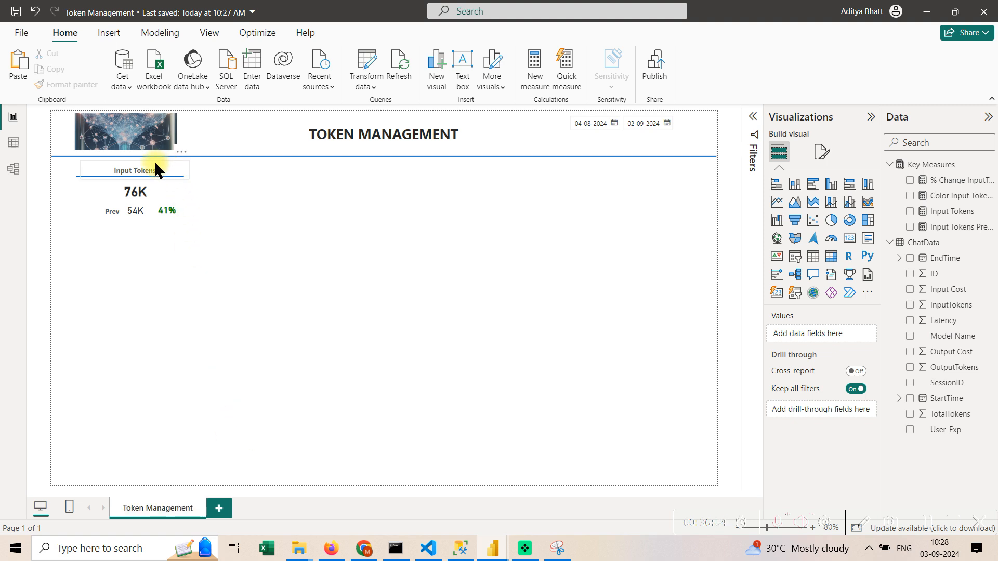
Add a new measure to Key Measures and fill it with a copy of the Input Tokens formula.
click(953, 217)
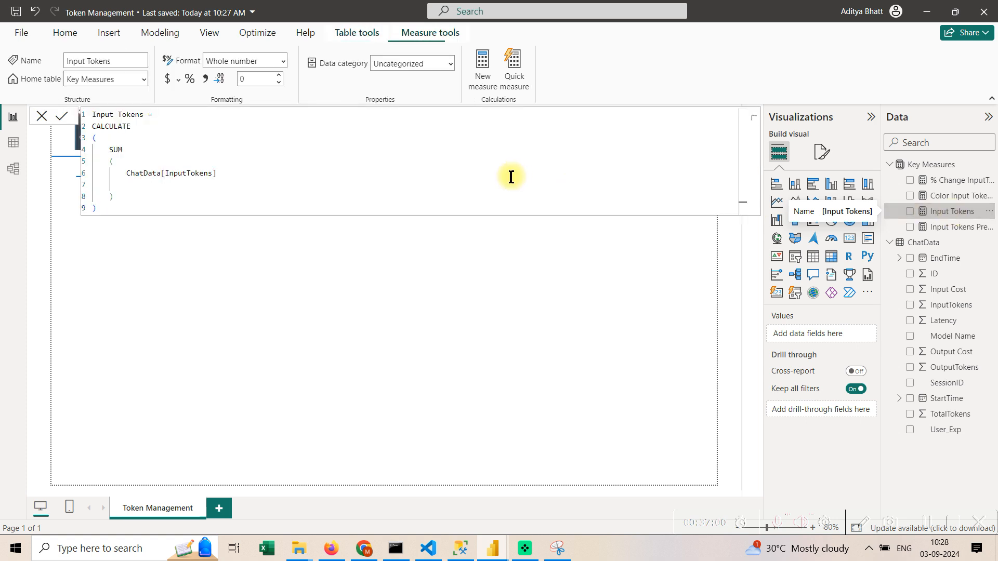
click(428, 177)
key(ctrl+a)
key(ctrl+c)
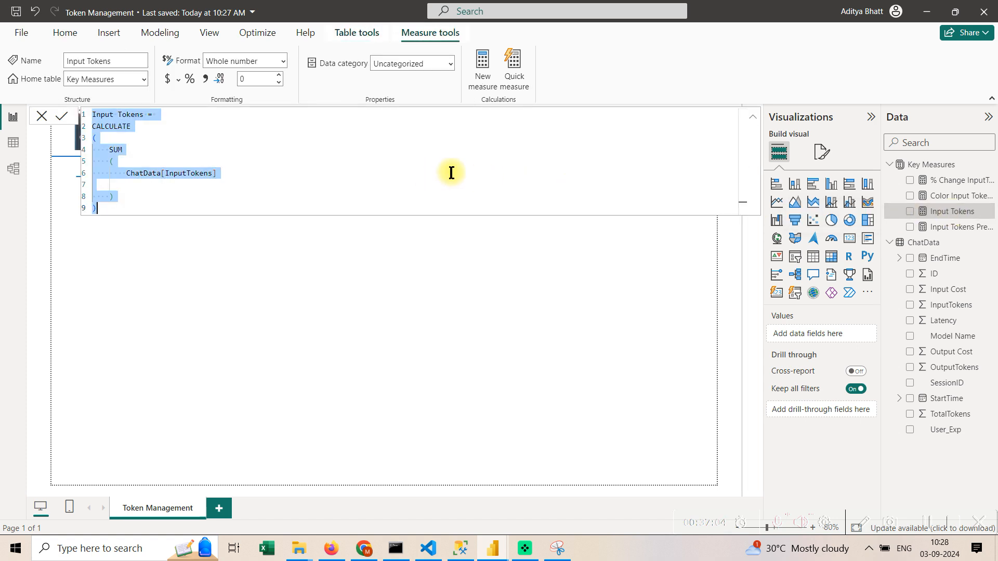
click(994, 165)
key(Escape)
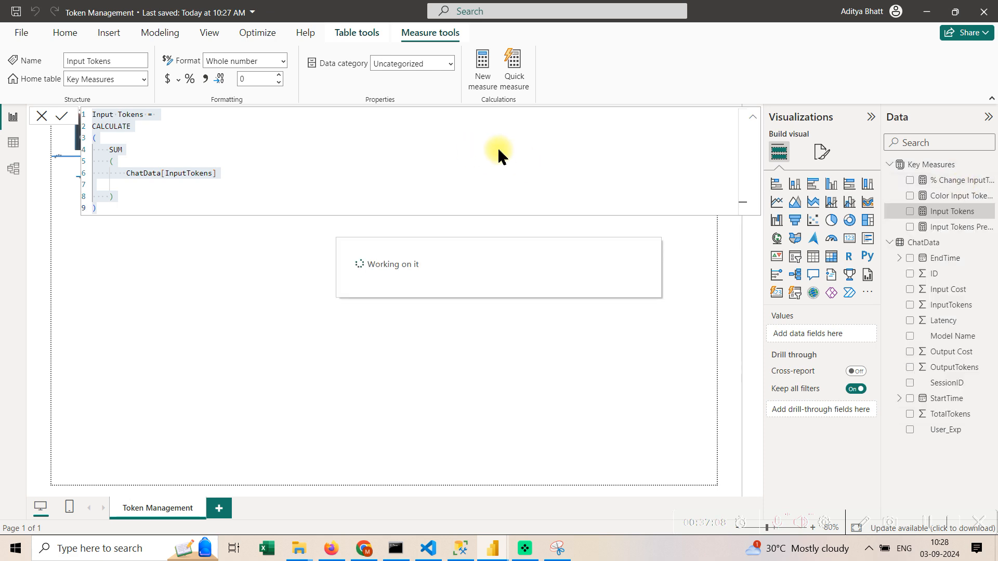
key(BackSpace)
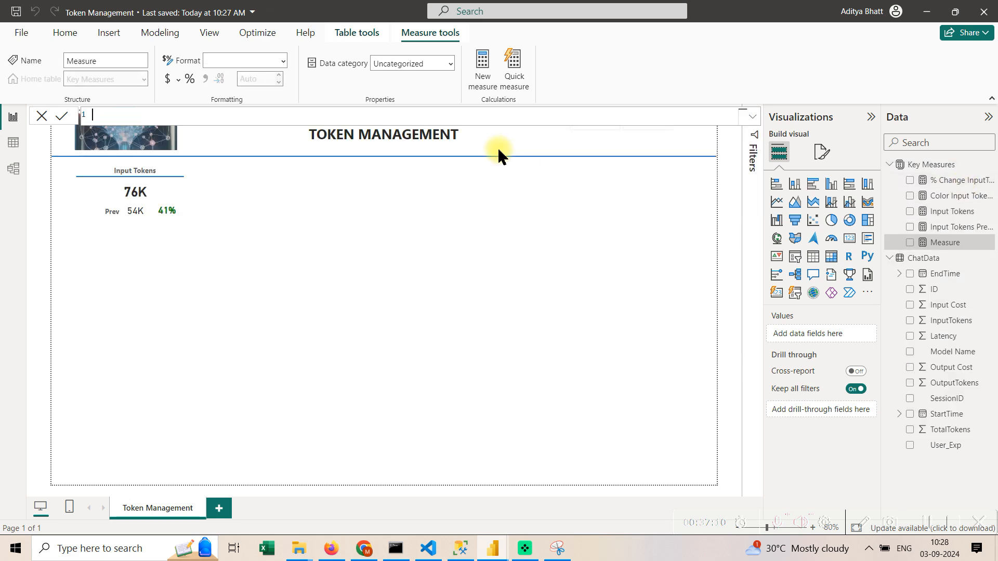
key(ctrl+v)
Replace Input with Output throughout the copied formula, naming the measure Output Tokens and summing ChatData[OutputTokens], and commit it.
drag(118, 121, 82, 114)
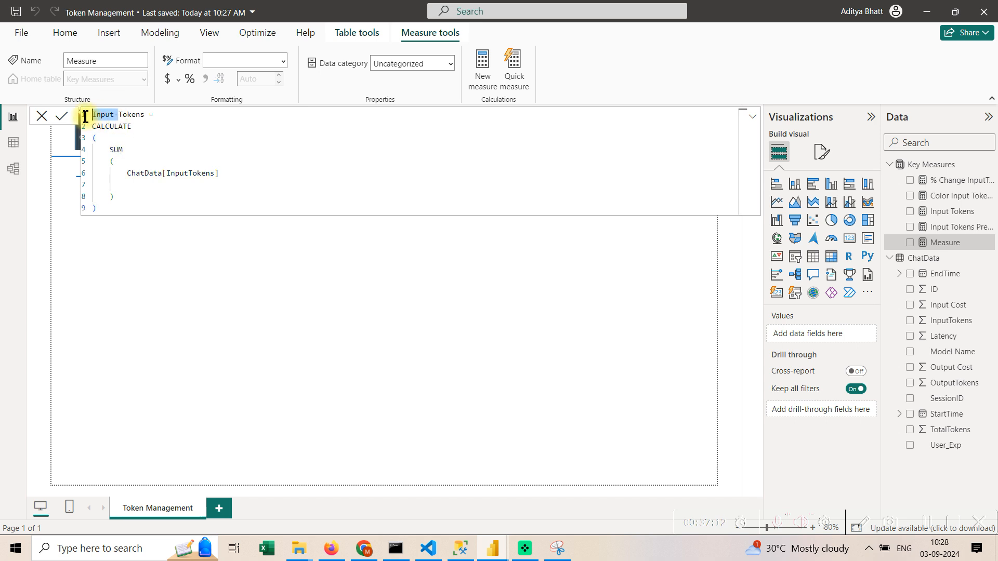
key(ctrl+f)
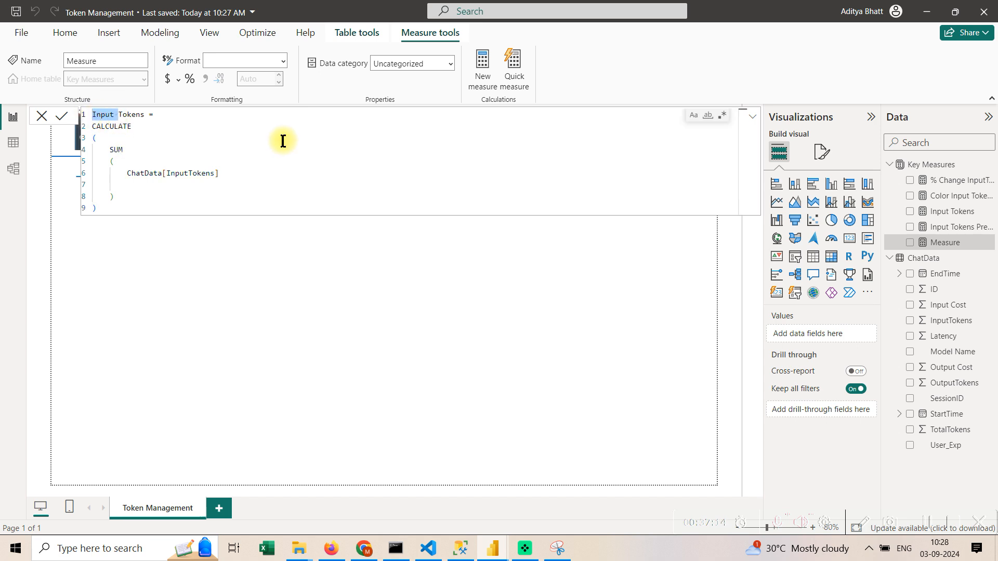
key(ctrl+shift+l)
text(Outpt)
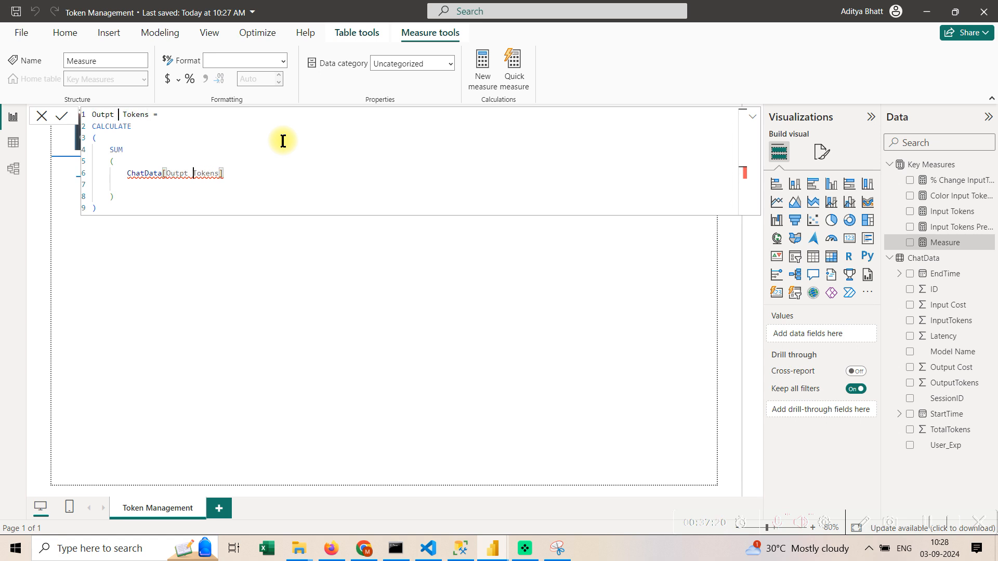
key(BackSpace)
key(BackSpace)
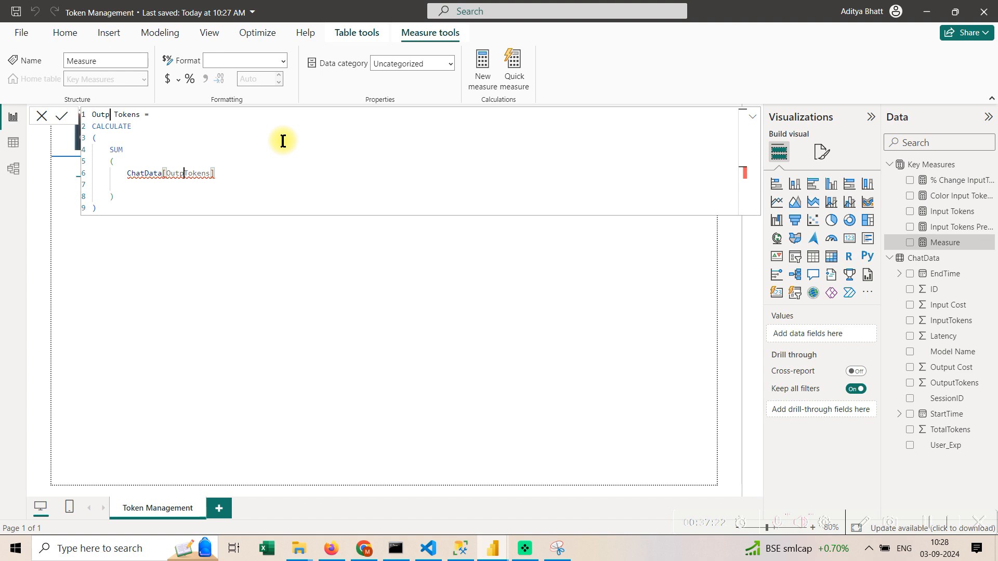
text(ut)
click(284, 203)
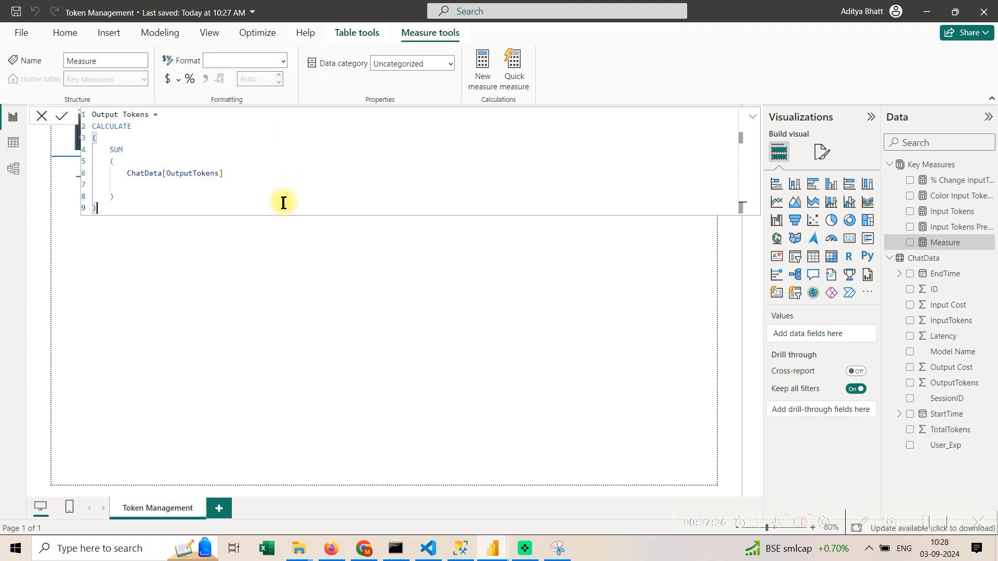
key(Return)
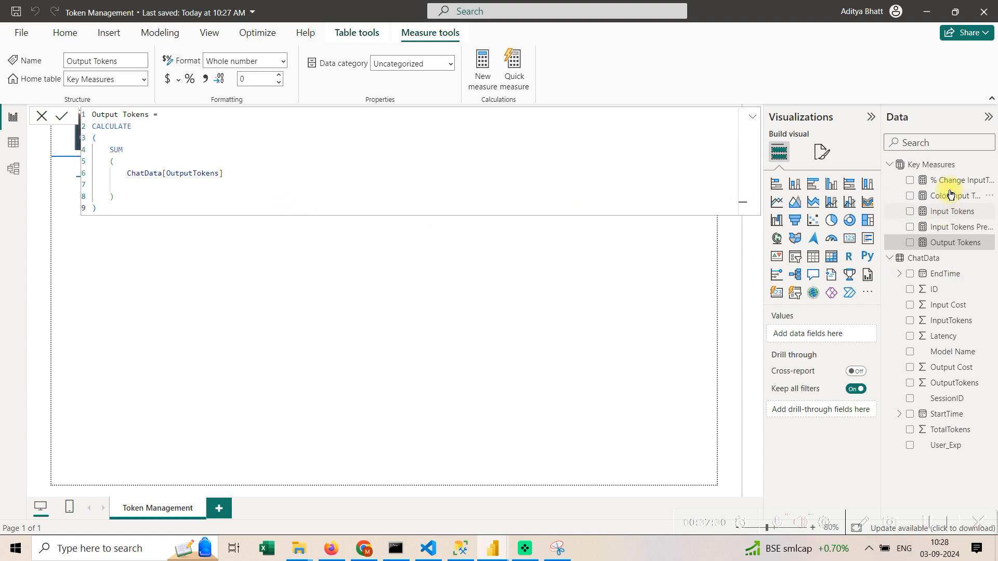
Add another measure to Key Measures containing a copy of the Input Tokens Prev Period formula.
click(956, 227)
key(ctrl+a)
key(ctrl+c)
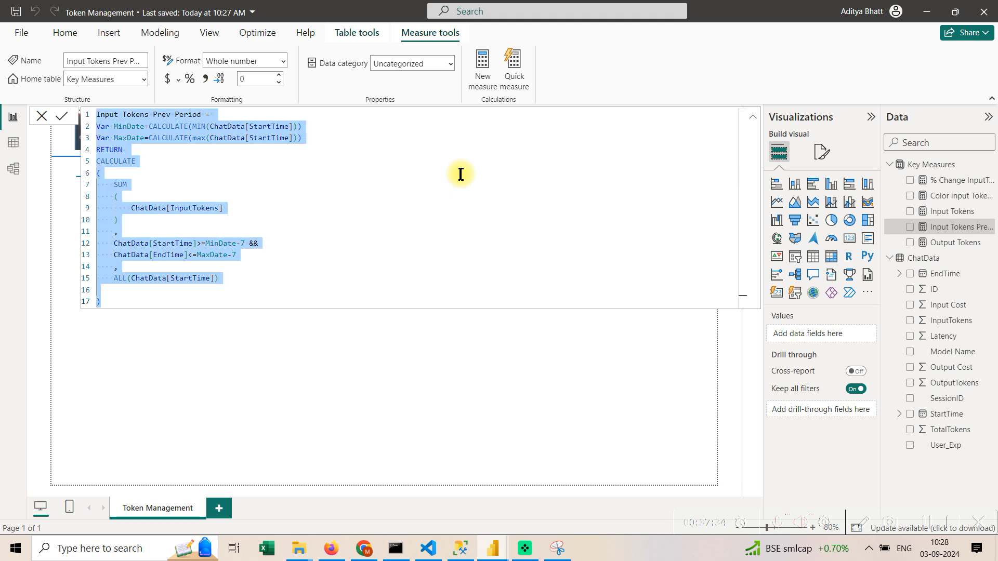
click(990, 170)
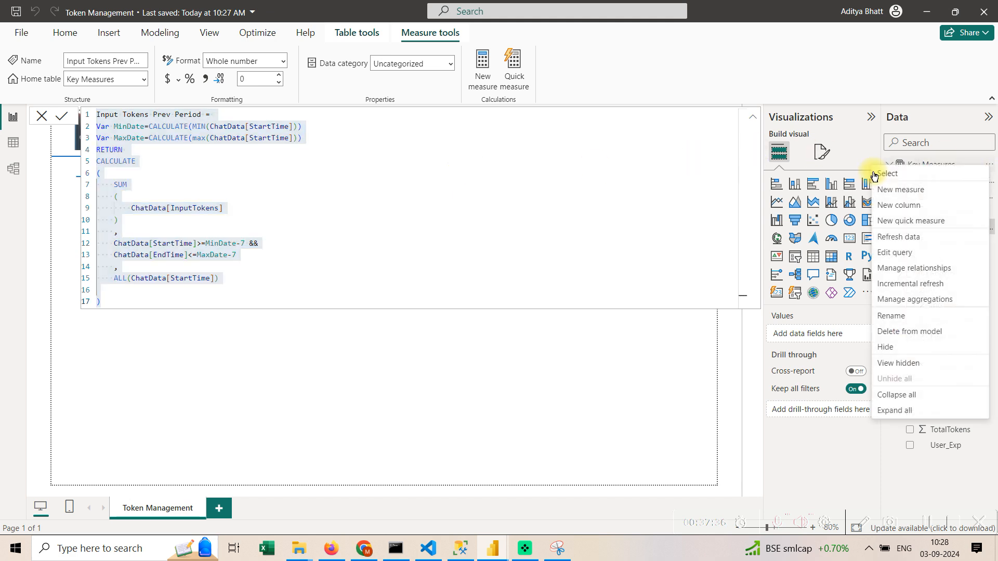
click(456, 208)
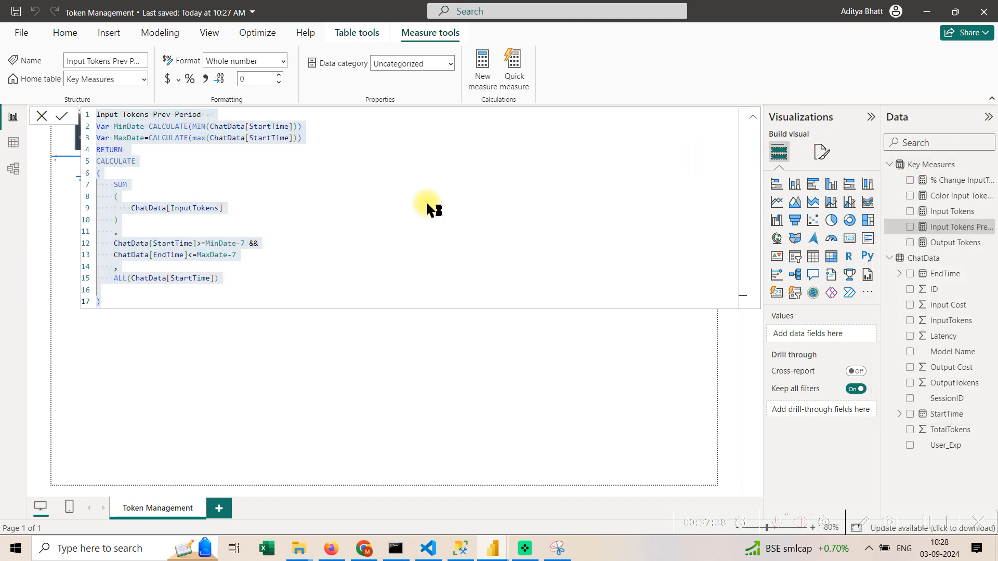
key(ctrl+v)
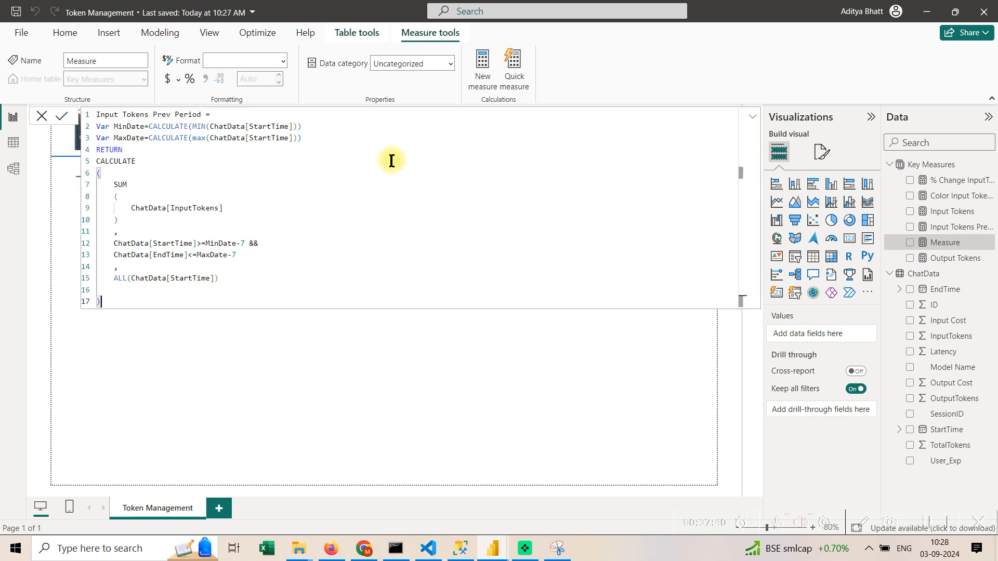
Change Input to Output in the copied formula's name and summed column to make Output Tokens Prev Period, and commit it.
drag(113, 115, 64, 111)
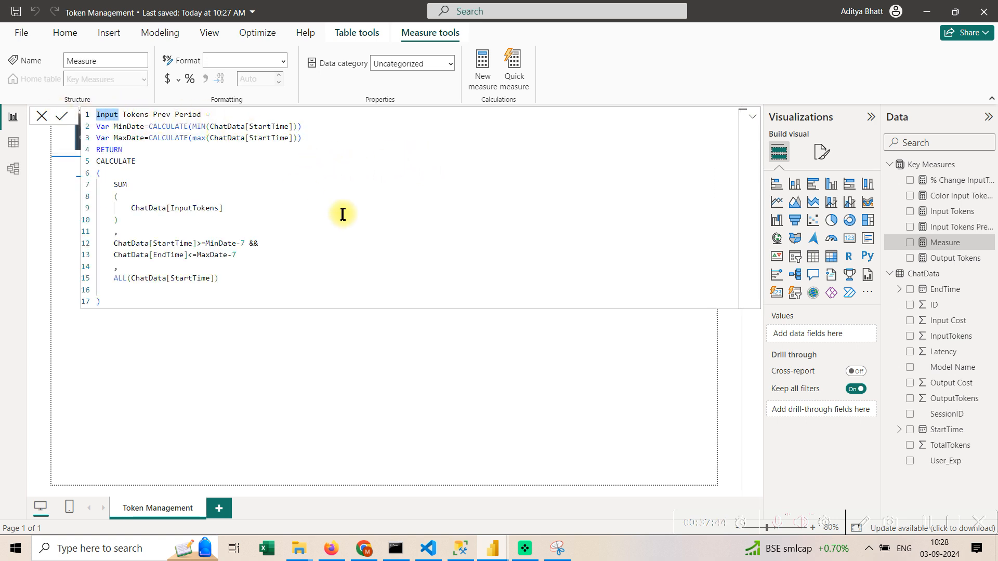
key(ctrl+d)
key(BackSpace)
text(Out)
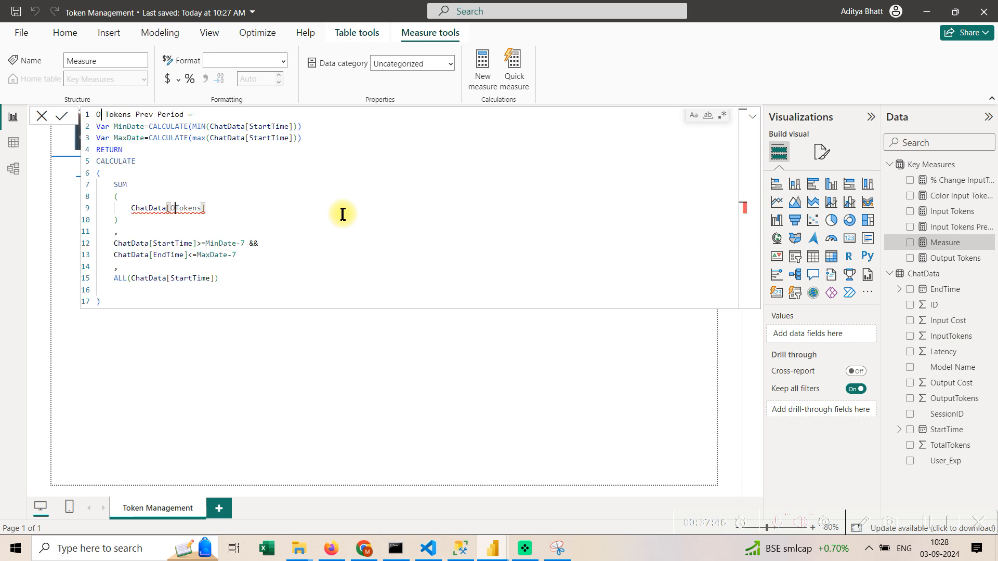
text(put)
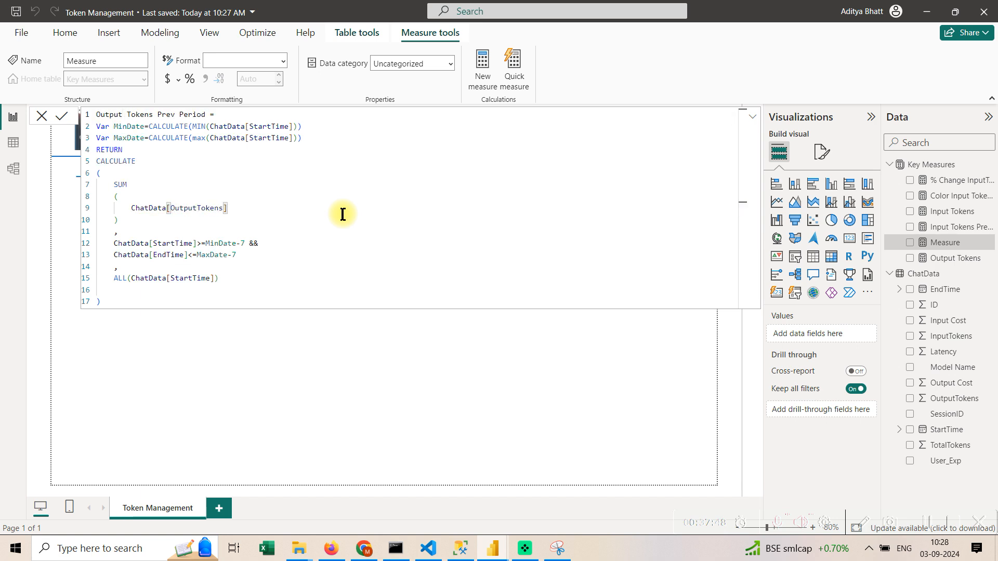
click(61, 117)
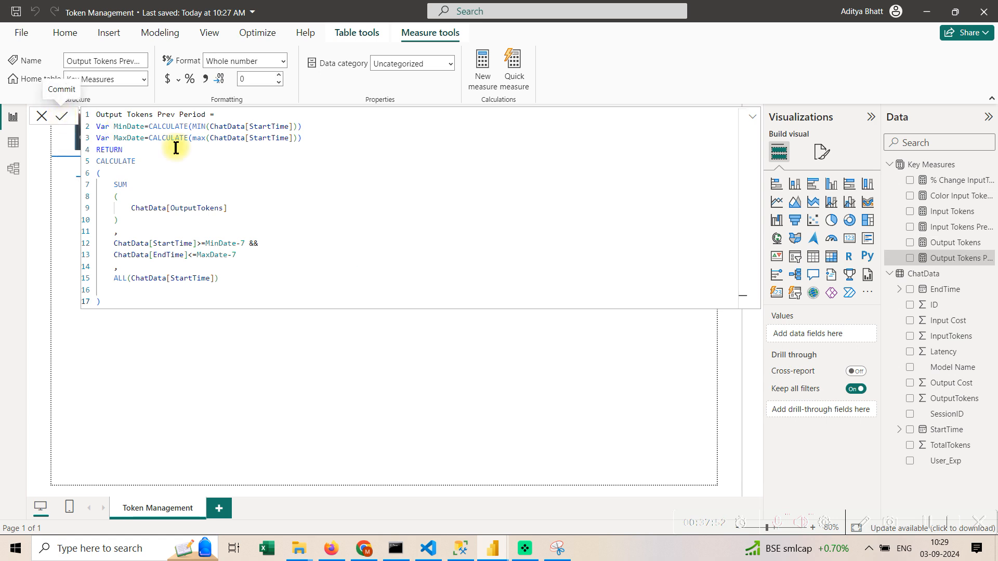
Add a new measure to Key Measures and fill it with a copy of the % Change InputTokens formula.
click(964, 202)
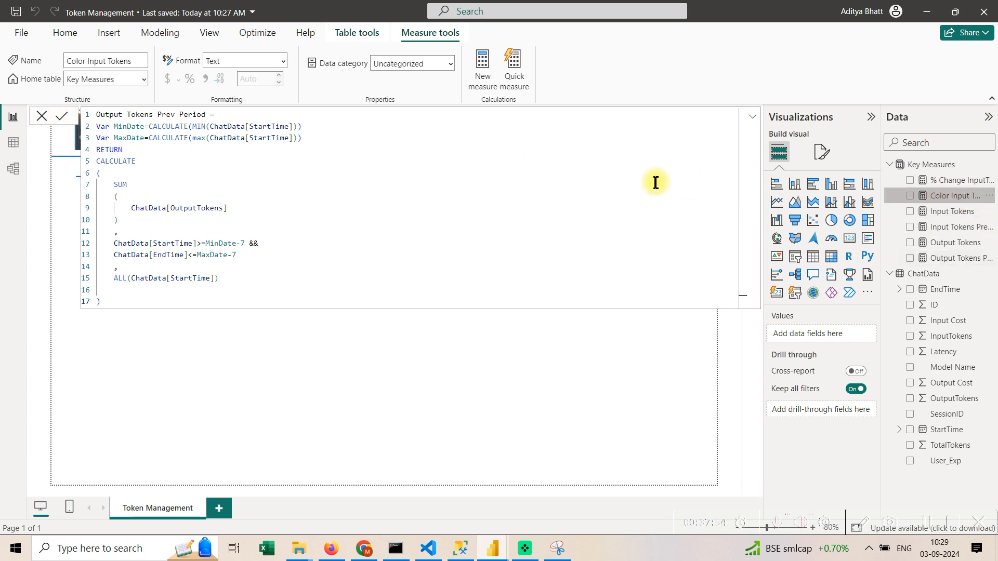
click(962, 180)
key(ctrl+a)
key(ctrl+c)
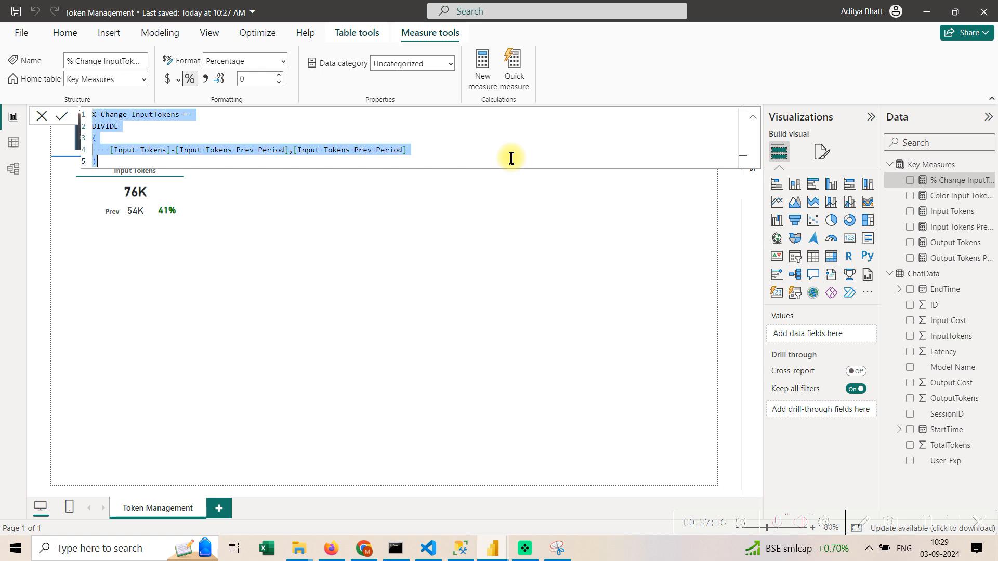
click(990, 173)
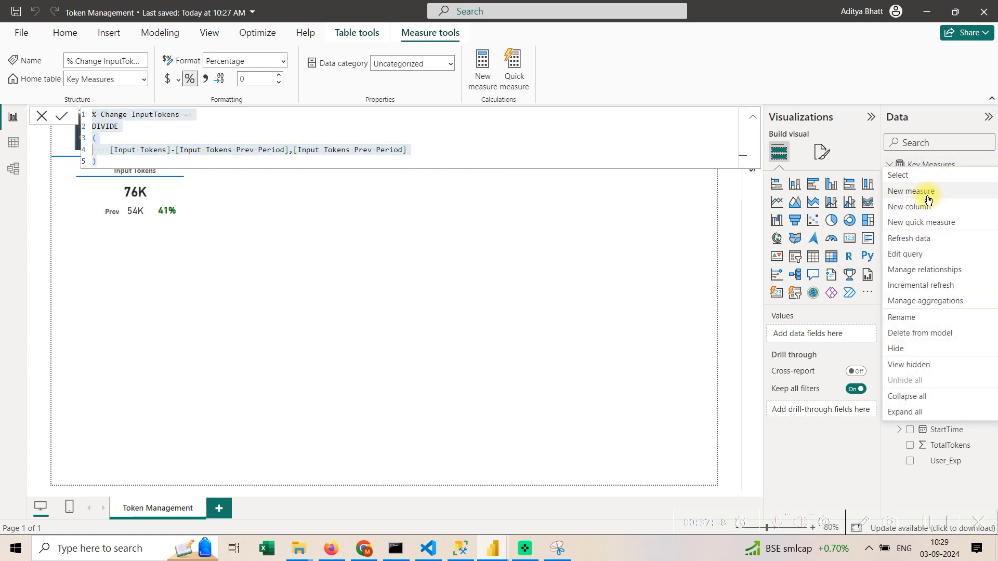
click(928, 191)
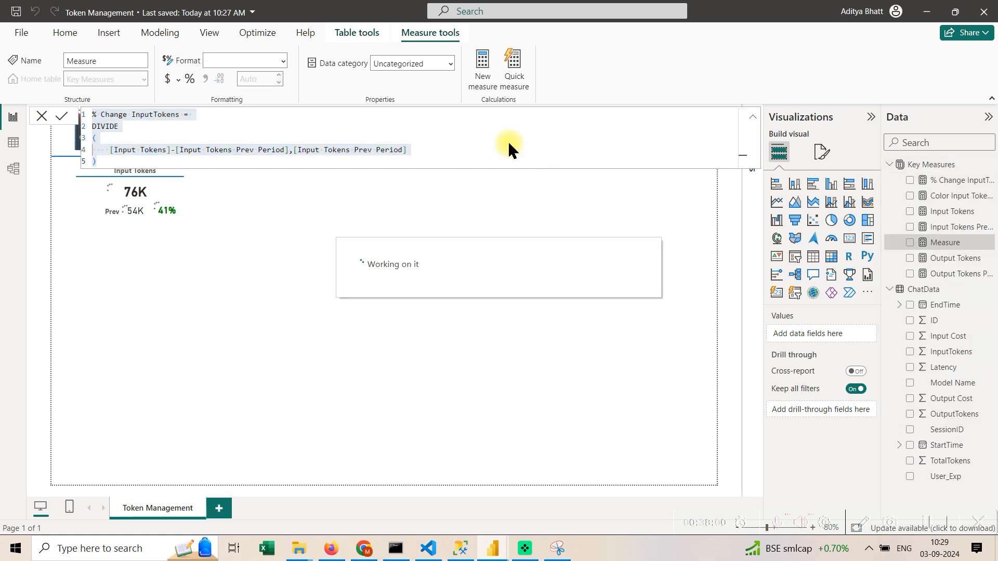
key(ctrl+v)
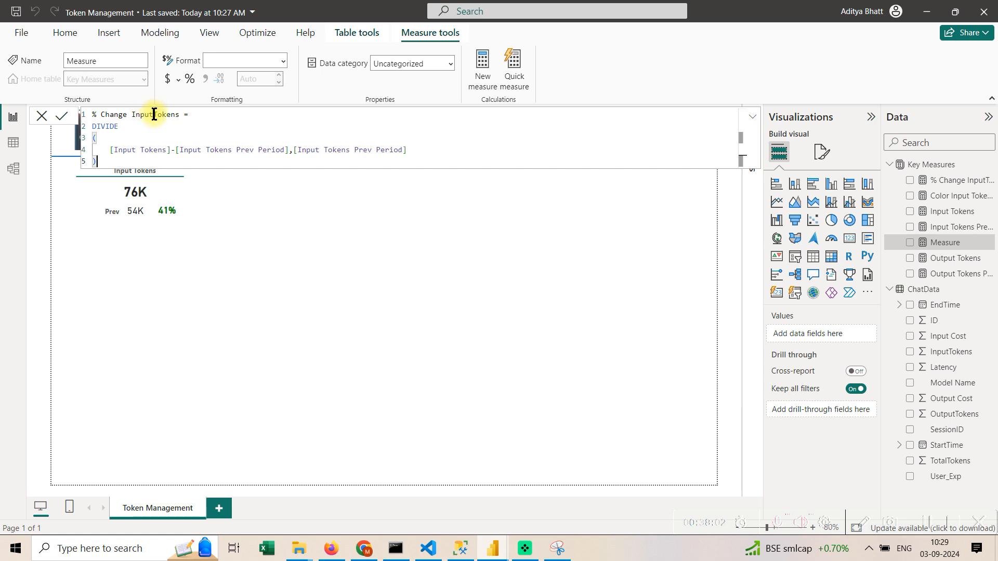
Replace Input with Output throughout the copied percentage formula, naming the measure % Change OutputTokens, and commit it.
drag(154, 114, 132, 115)
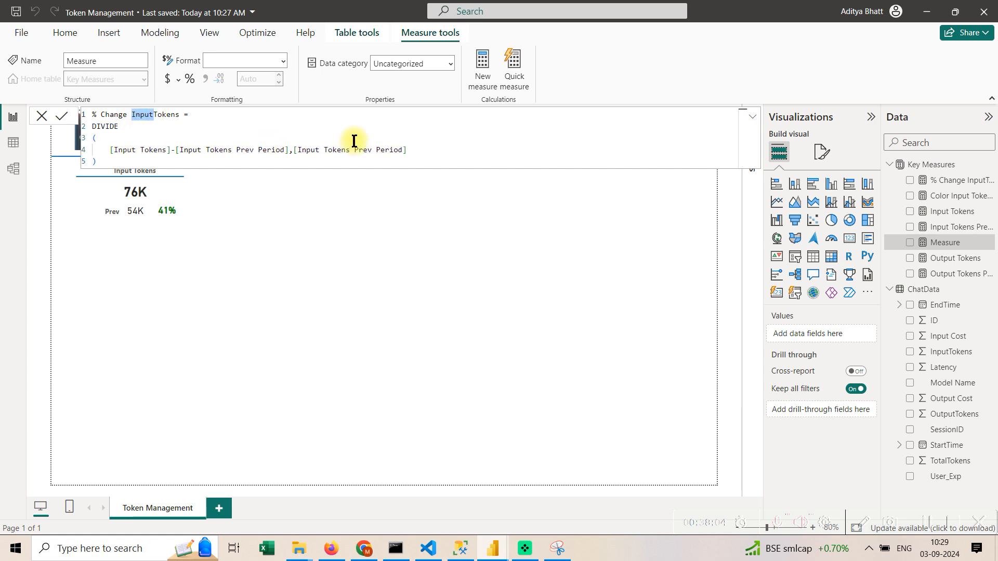
key(ctrl+shift+l)
text(Out)
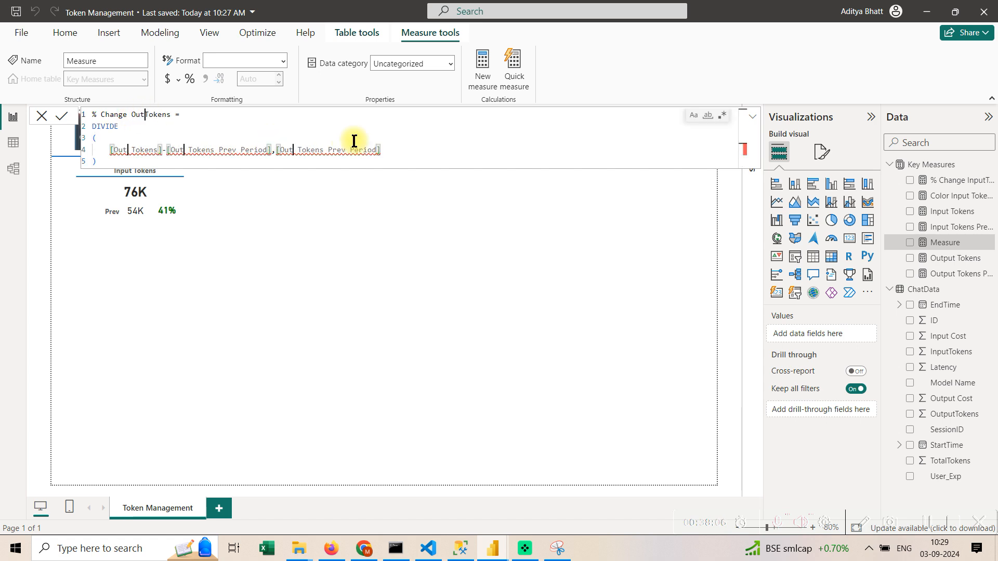
text(put)
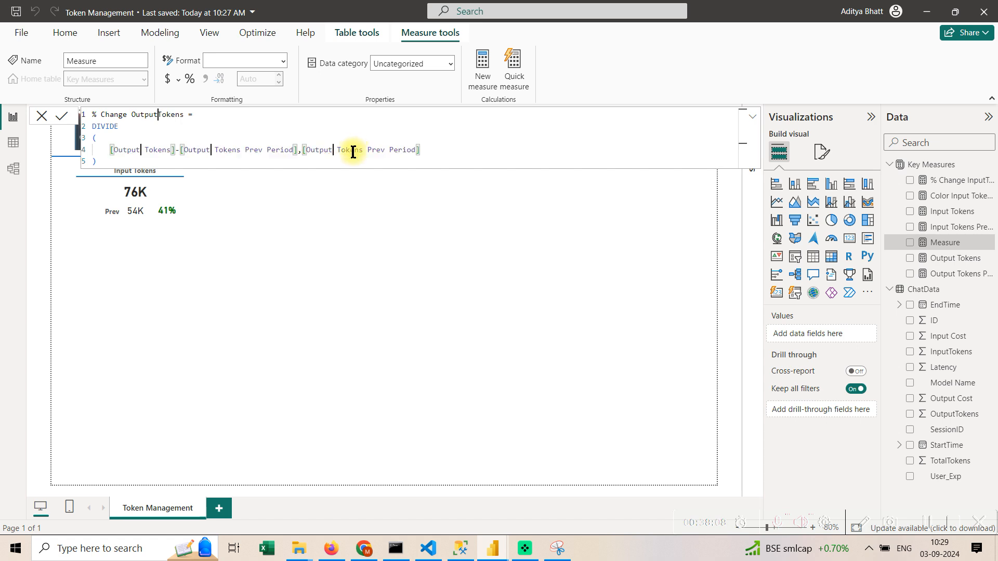
click(349, 162)
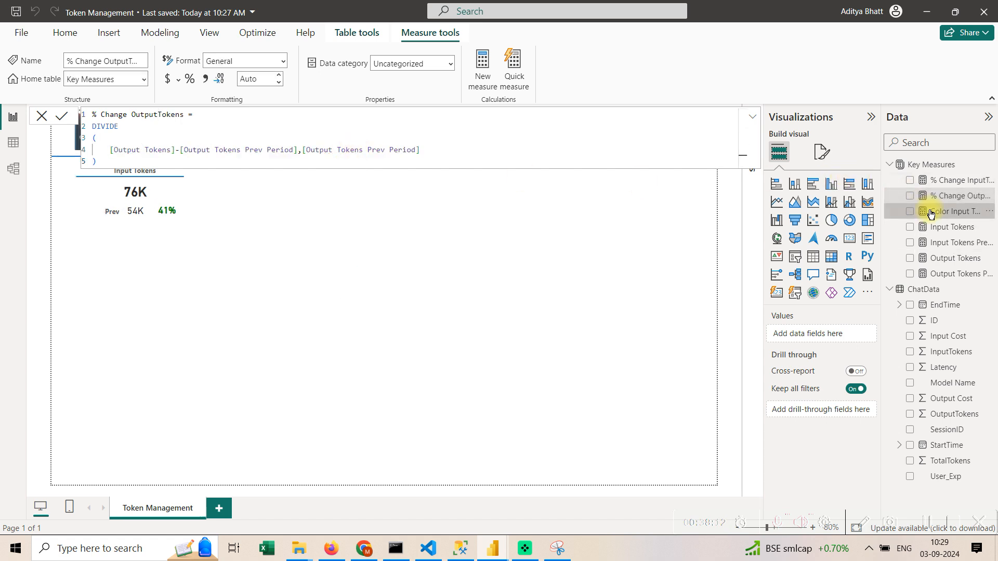
Add another measure to Key Measures containing a copy of the Color Input Tokens formula.
click(931, 213)
click(400, 133)
key(ctrl+a)
key(ctrl+c)
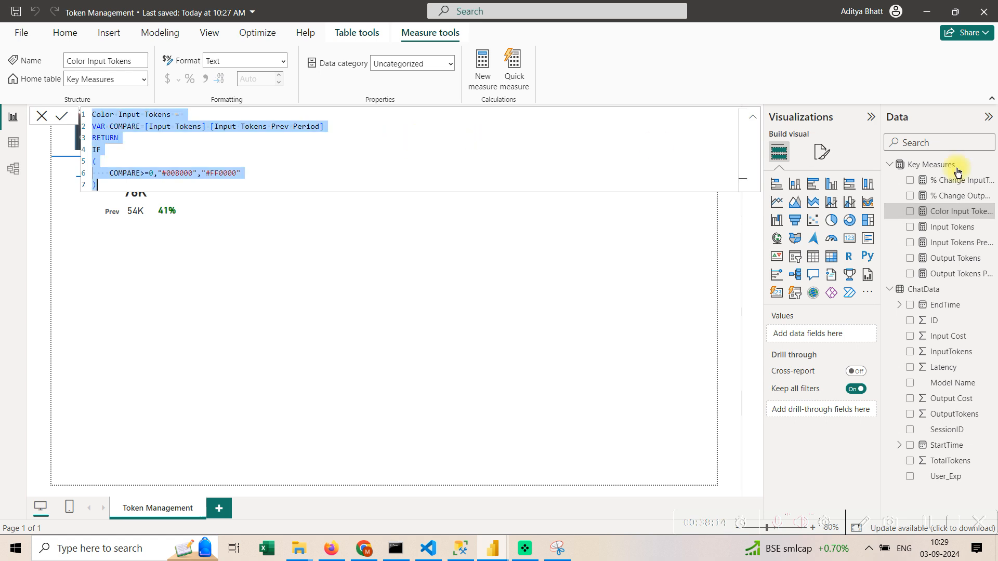
click(991, 173)
click(958, 193)
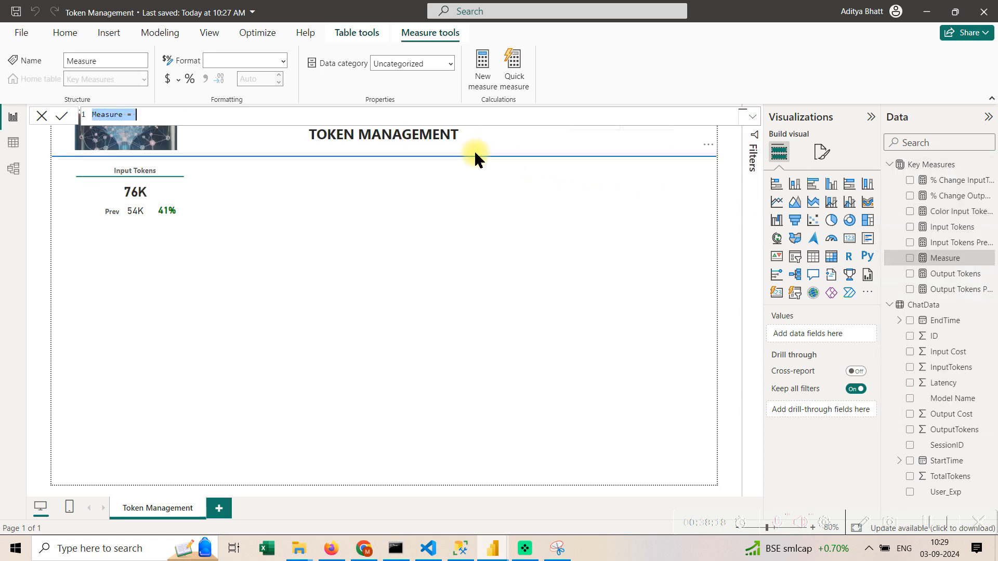
key(ctrl+v)
Change Input to Output throughout the copied color formula to make Color Output Tokens, commit it, and close the formula editor.
double_click(137, 115)
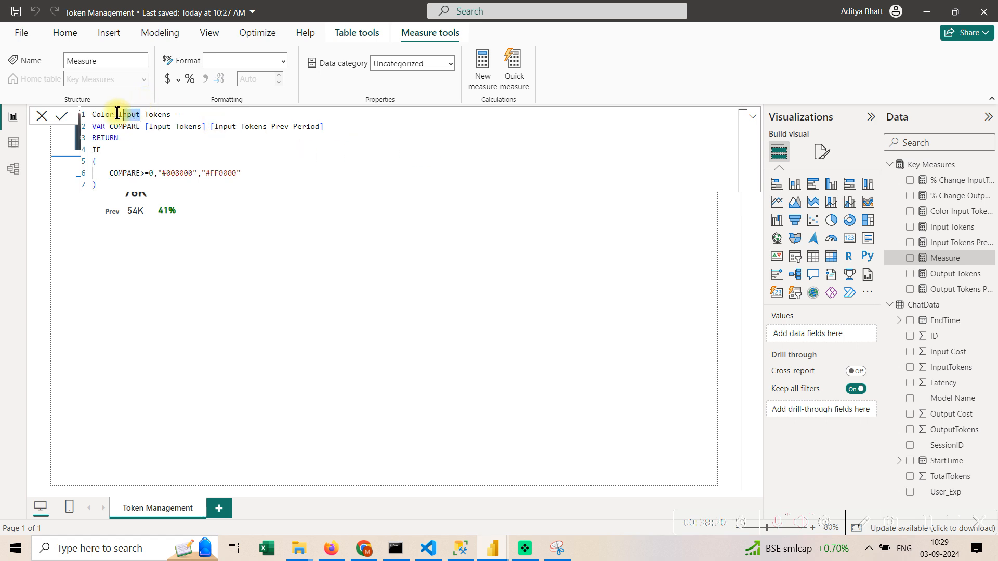
key(ctrl+shift+l)
text(Out)
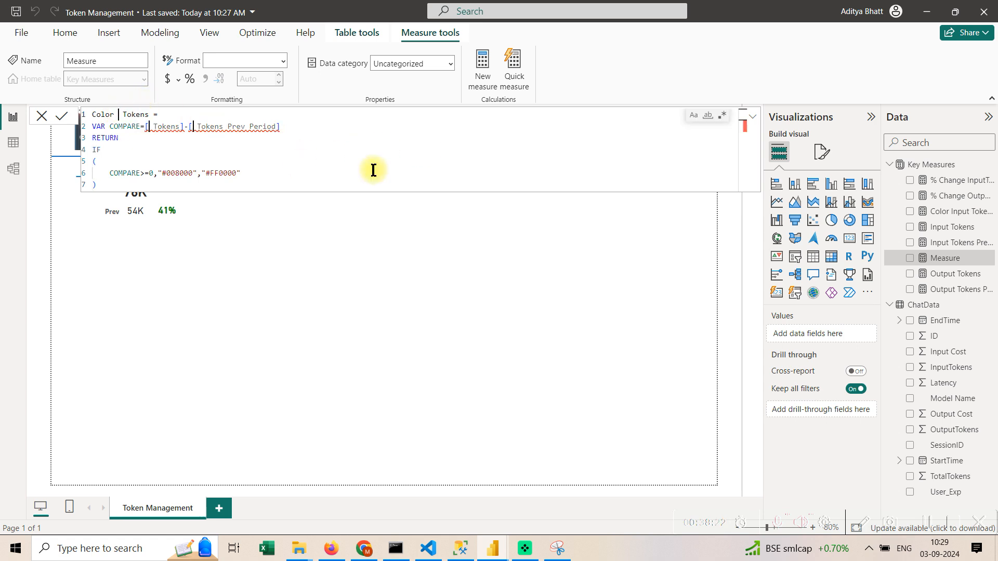
text(put)
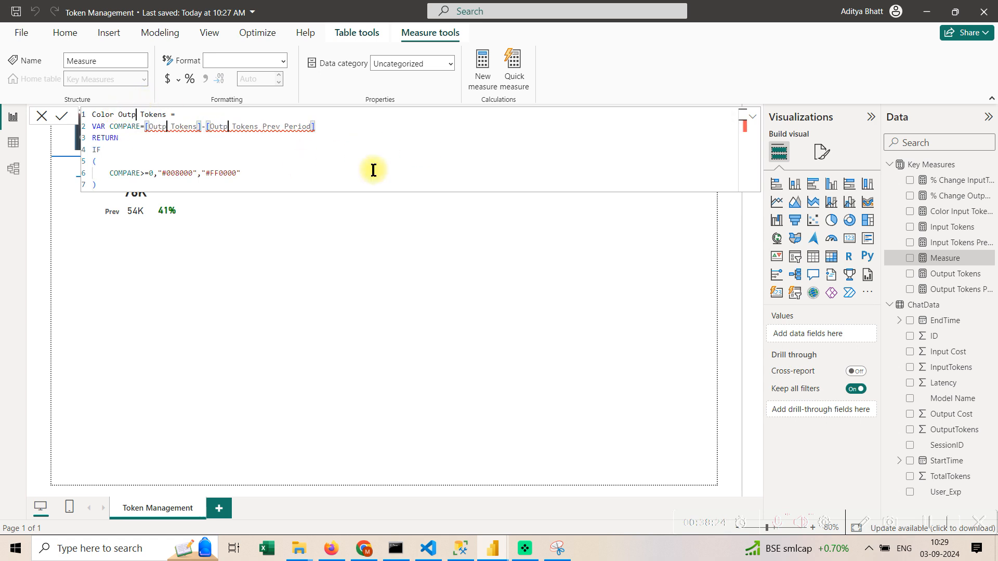
key(Return)
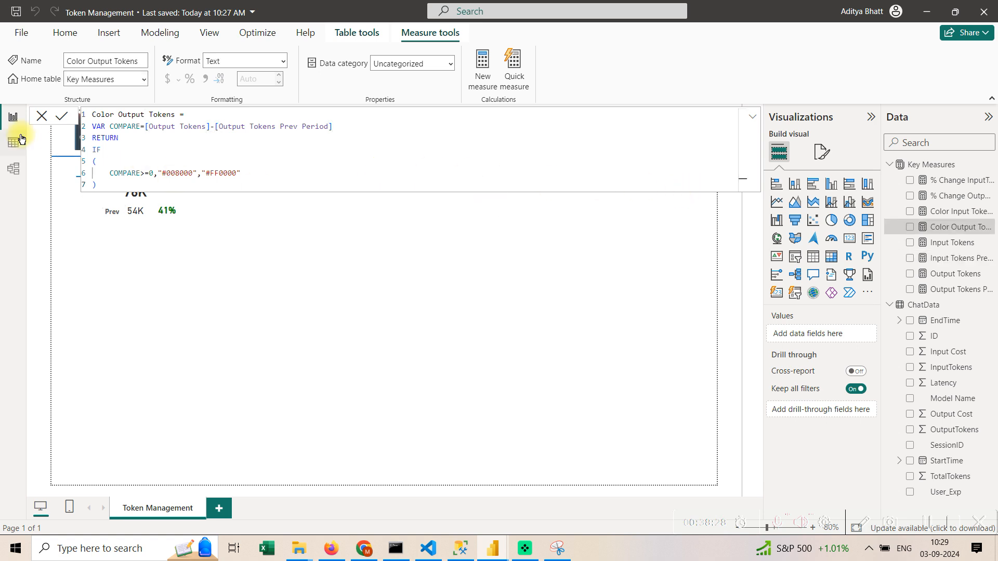
click(43, 115)
click(297, 250)
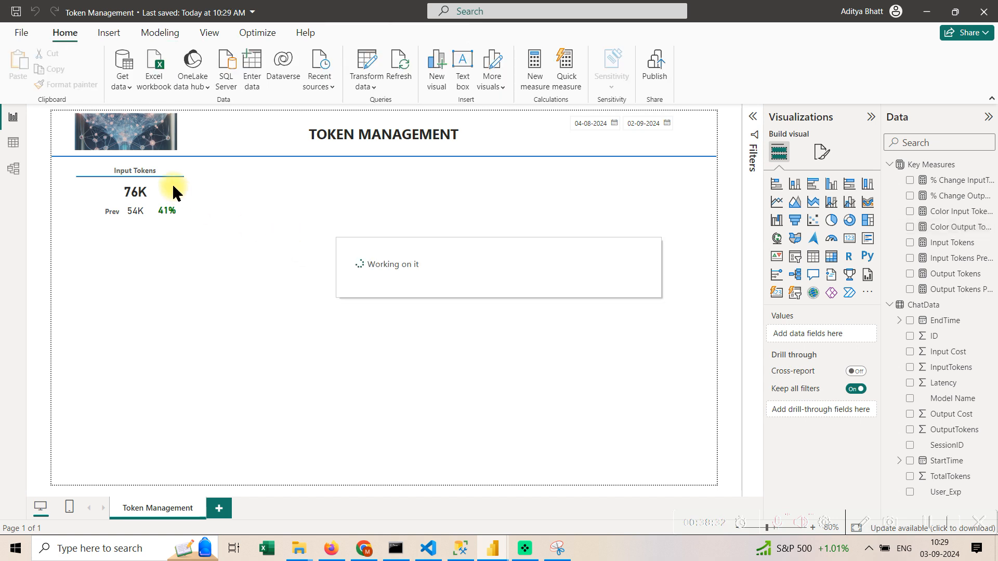
Duplicate the Input Tokens heading, value card, Prev label, previous-period card and percentage card, and place the copies beside the original group.
click(107, 179)
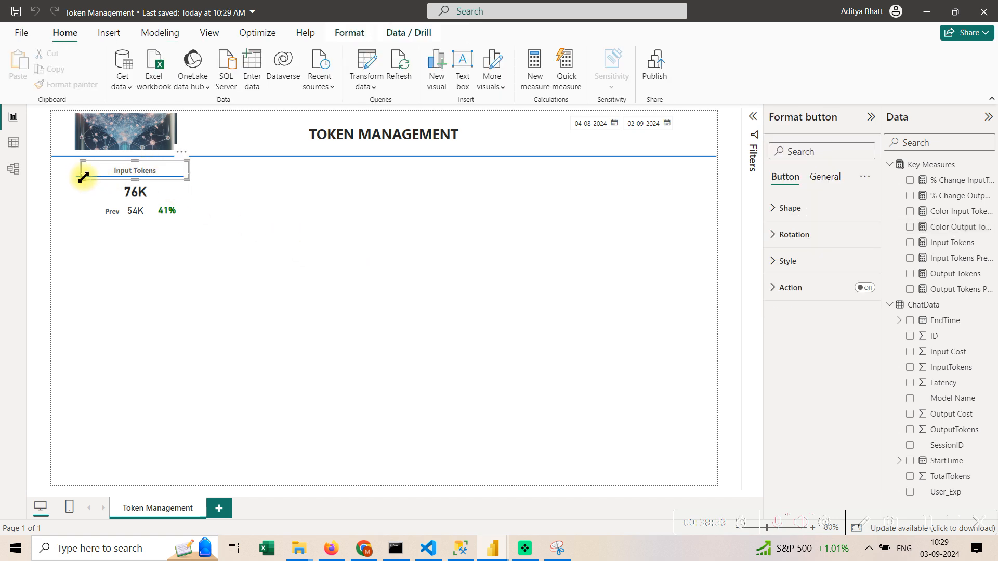
ctrl+click(134, 195)
ctrl+click(110, 213)
ctrl+click(135, 211)
ctrl+click(165, 211)
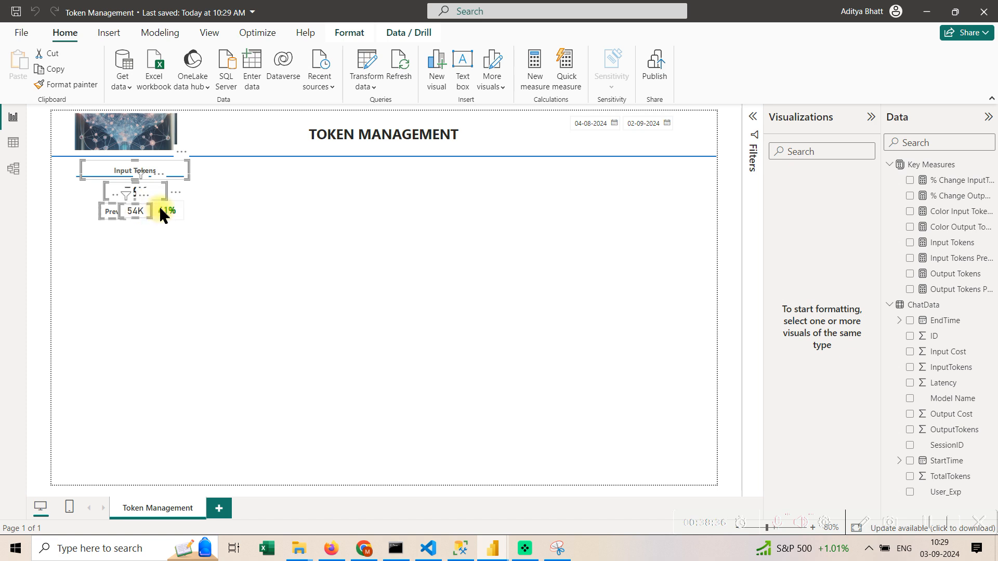
key(ctrl+c)
key(ctrl+v)
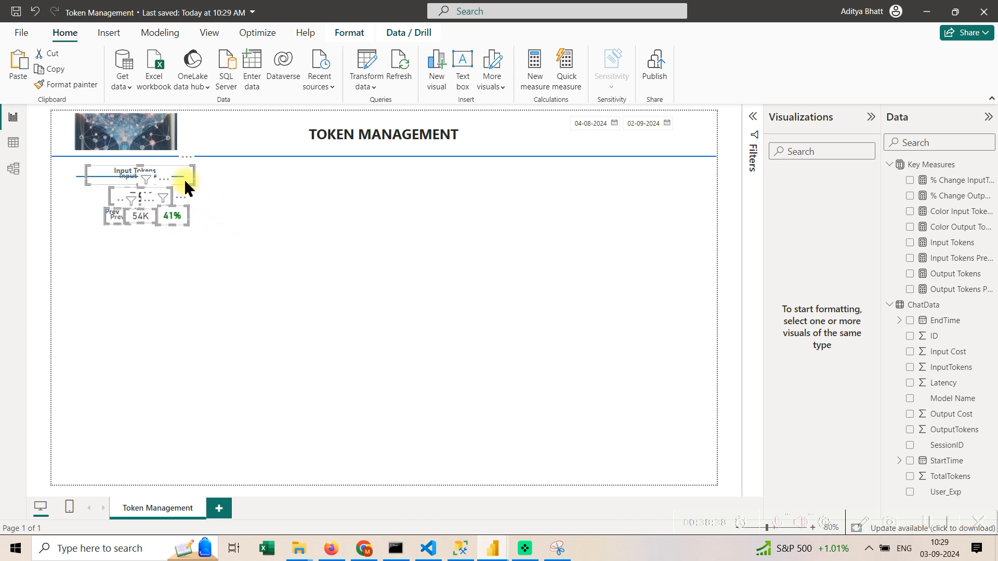
drag(183, 179, 294, 174)
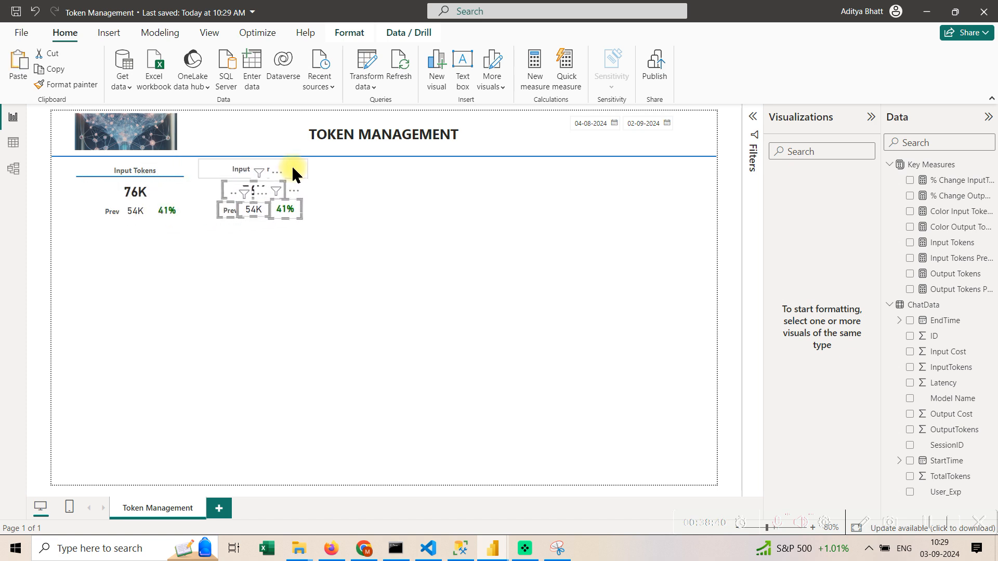
click(201, 213)
click(183, 178)
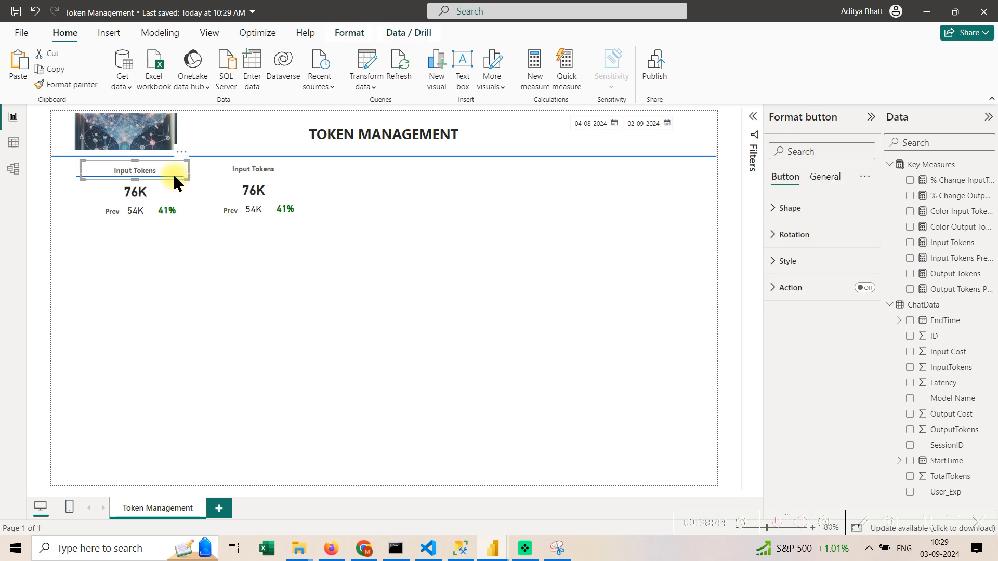
drag(175, 183, 287, 360)
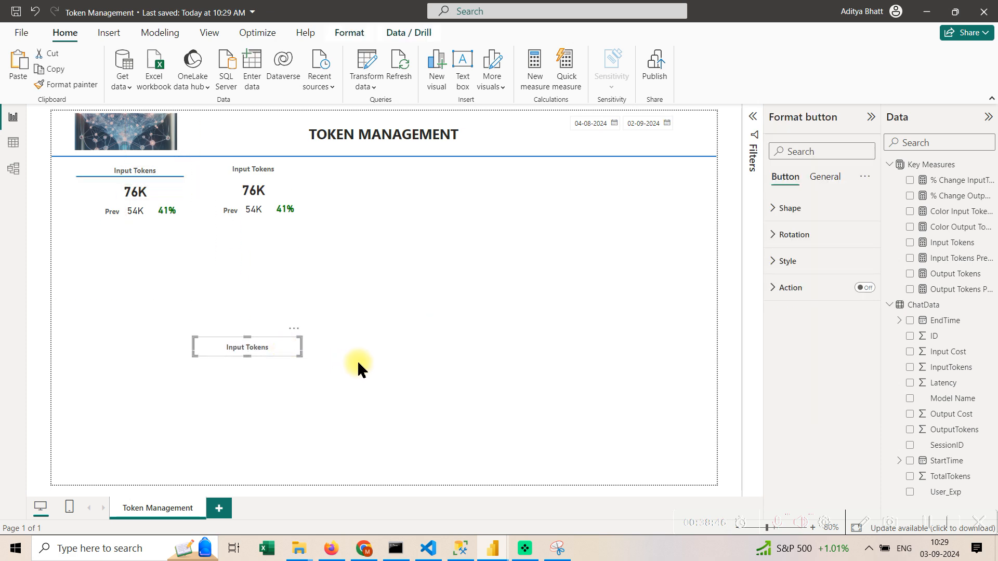
key(ctrl+z)
Nudge the original Input Tokens heading up slightly and place a copied blue line, about as wide as the heading, beneath the duplicated heading.
click(174, 182)
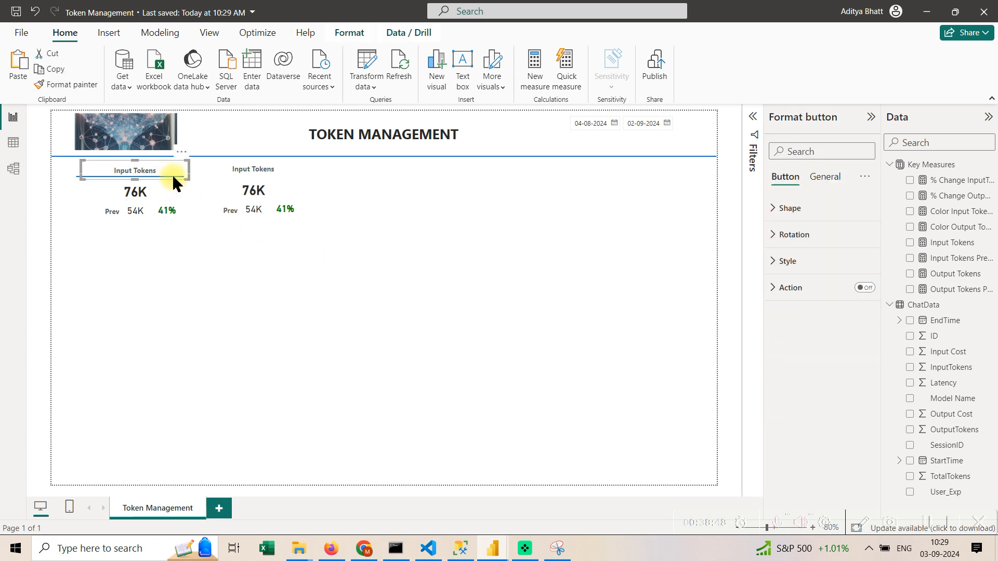
mouse_move(134, 178)
mouse_down()
mouse_move(138, 169)
mouse_move(140, 177)
mouse_up()
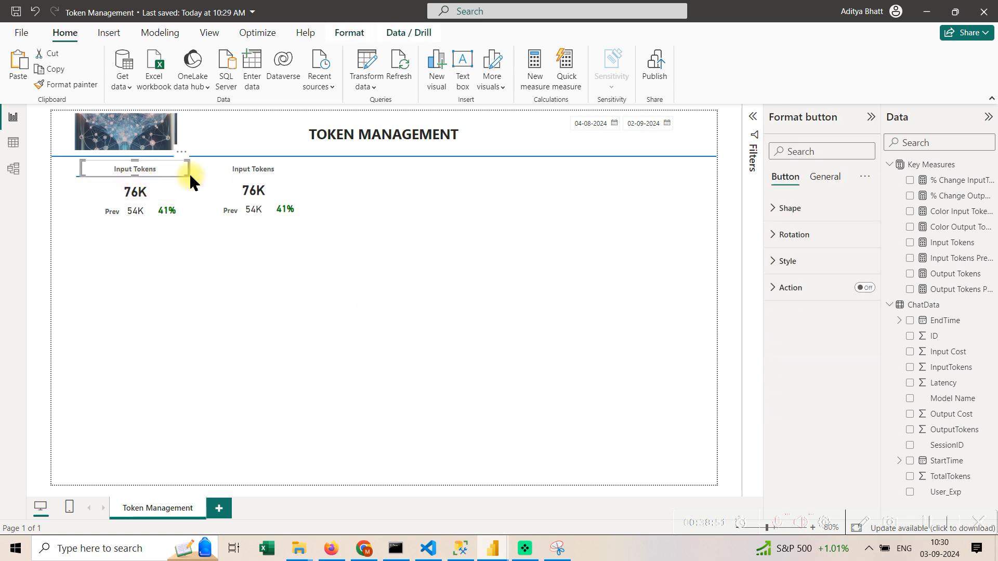
click(320, 157)
drag(320, 156, 338, 185)
drag(53, 177, 210, 182)
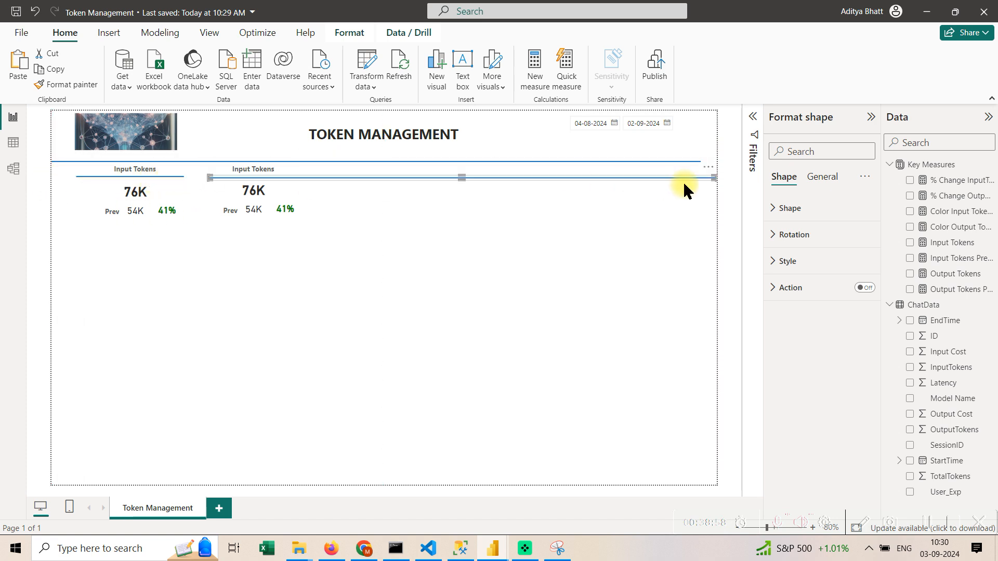
drag(716, 176, 316, 169)
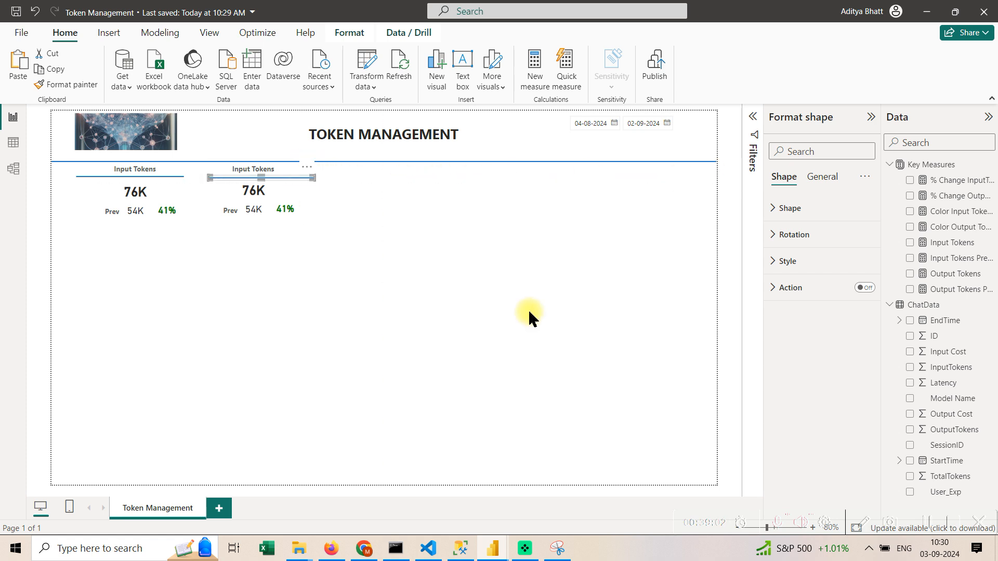
click(519, 311)
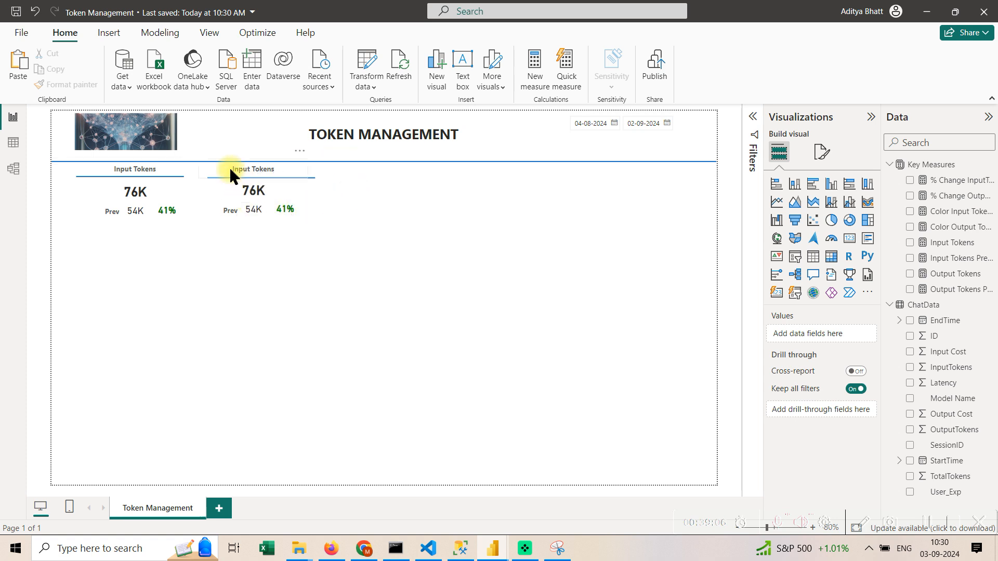
In the duplicated group, switch the main card's field to Output Tokens and the Prev card's field to Output Tokens Prev Period.
click(245, 189)
click(867, 337)
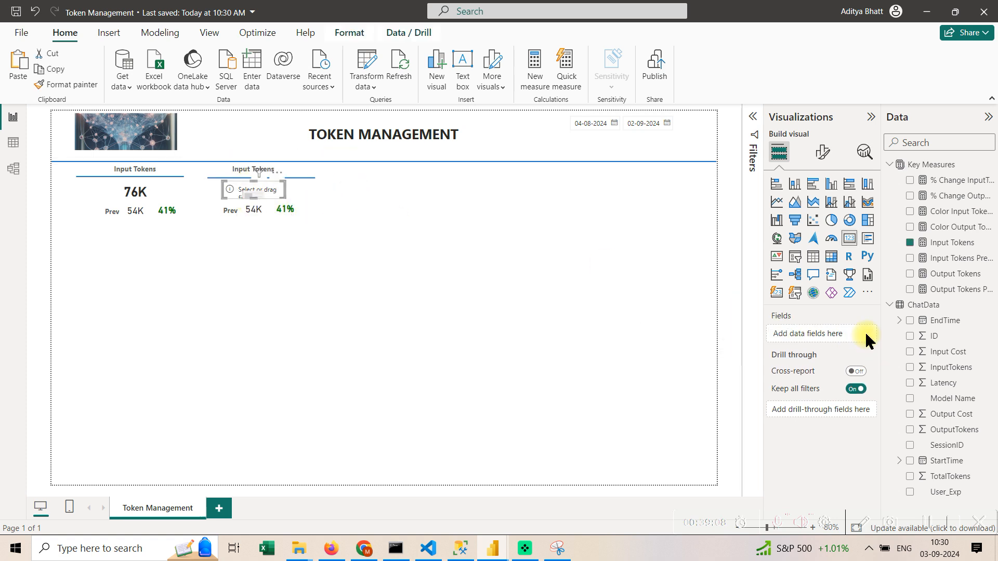
click(911, 275)
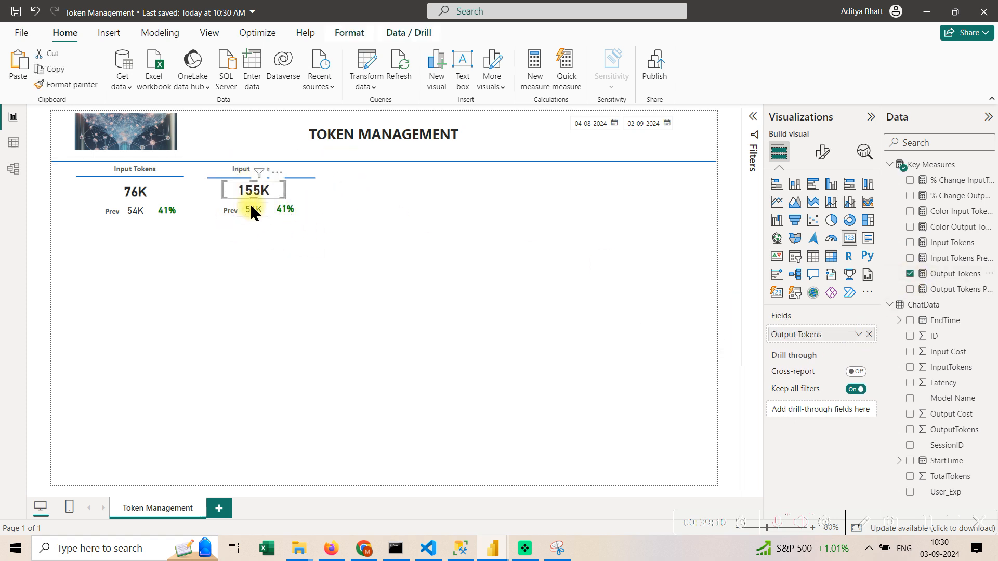
click(252, 210)
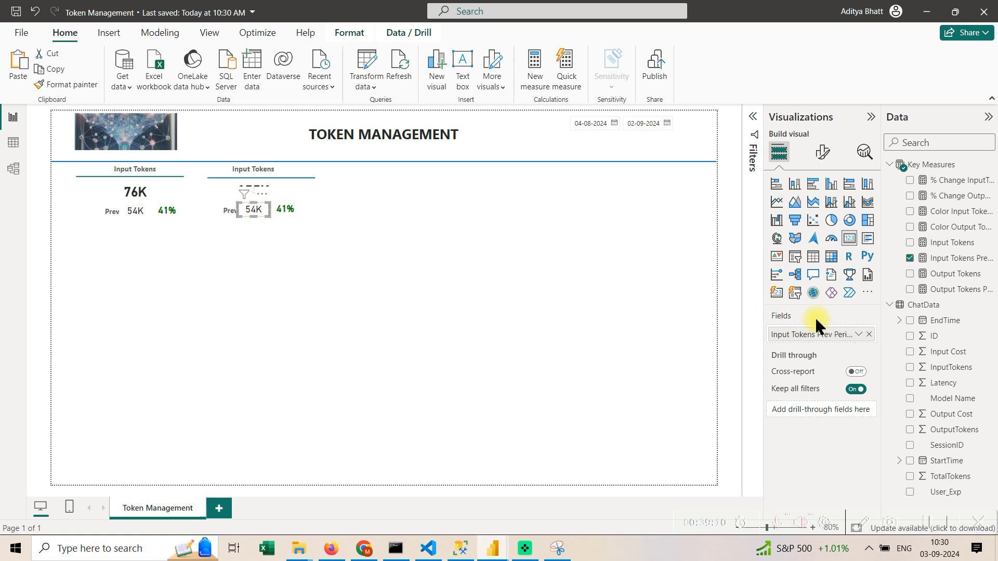
click(865, 335)
click(910, 290)
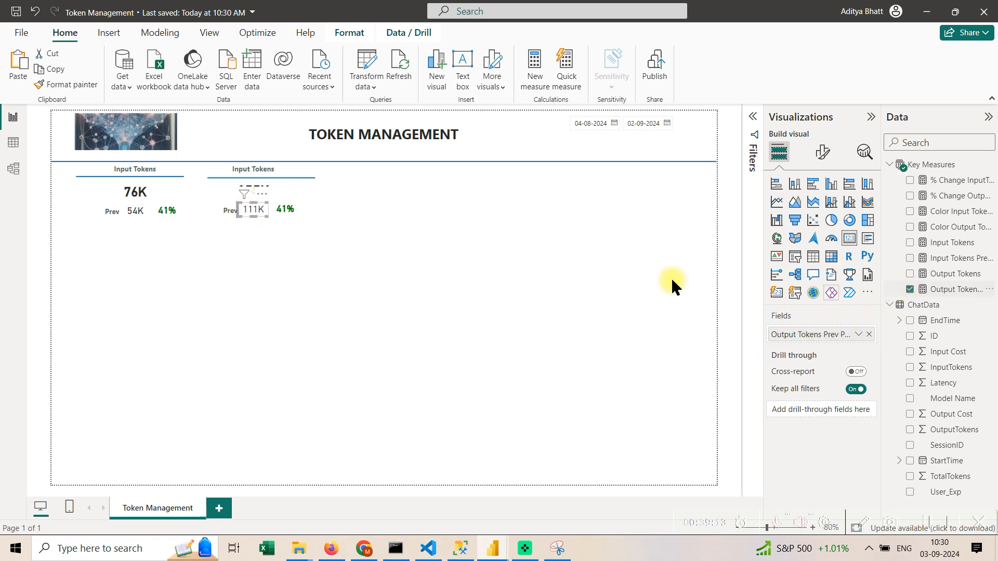
Replace the field in the duplicated percentage card with % Change OutputTokens.
click(289, 210)
click(867, 334)
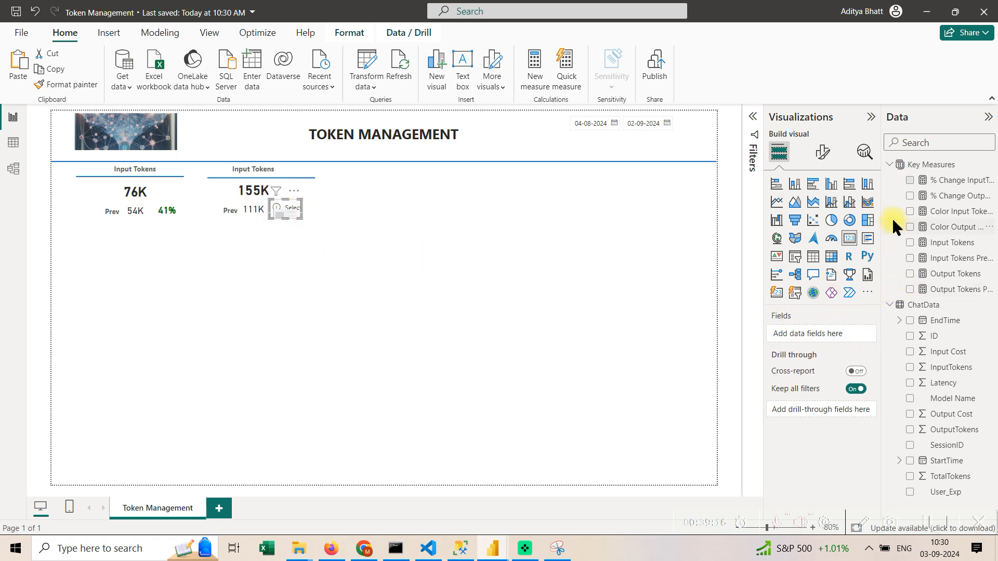
click(910, 196)
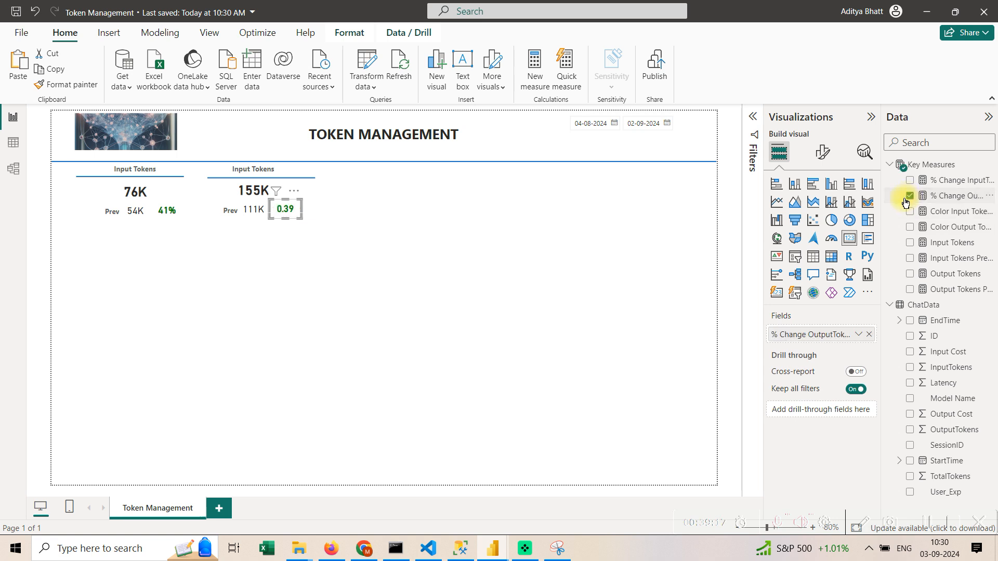
Format the % Change OutputTokens measure as a percentage with 0 decimal places.
click(955, 196)
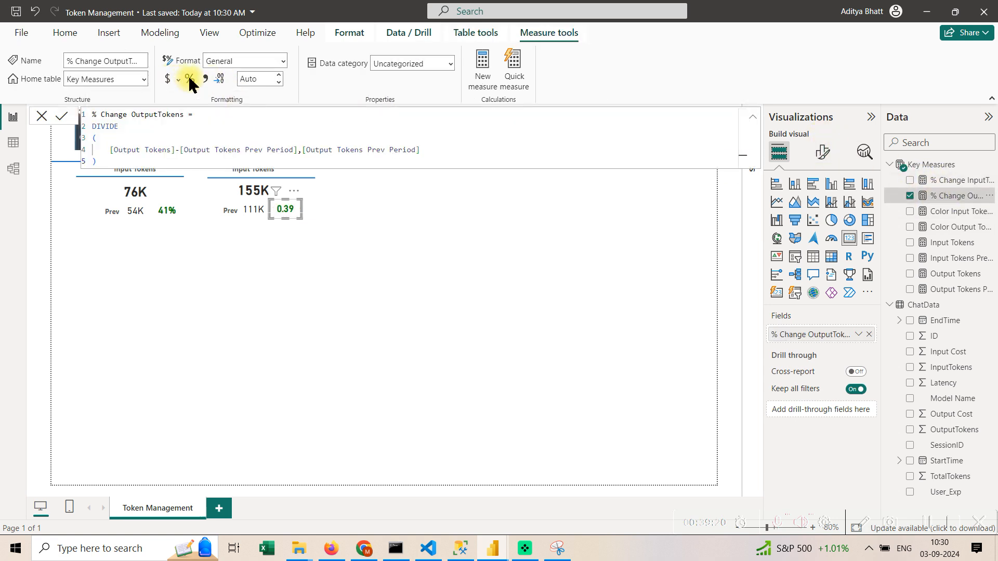
click(190, 79)
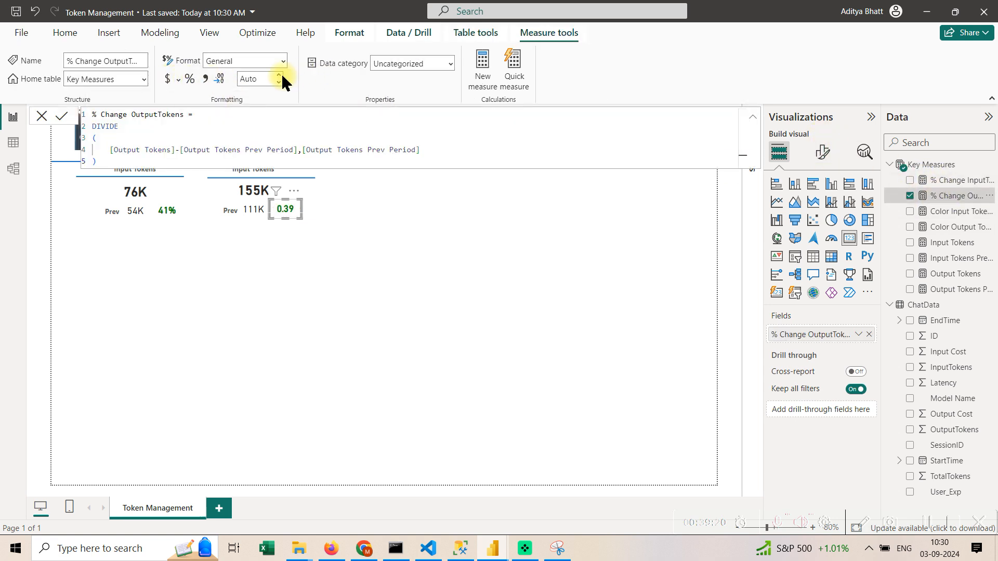
click(254, 79)
text(0)
key(Return)
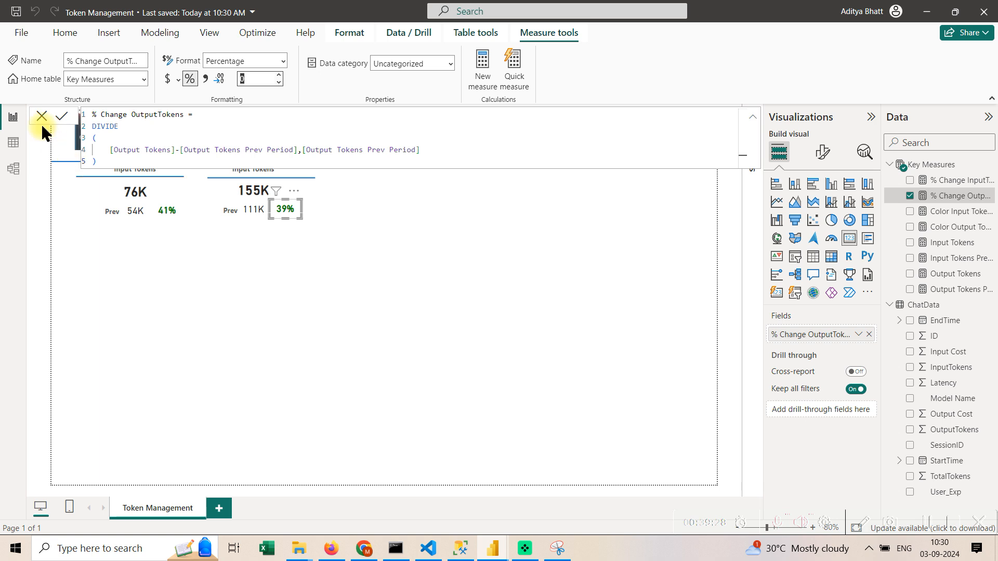
click(44, 116)
click(260, 280)
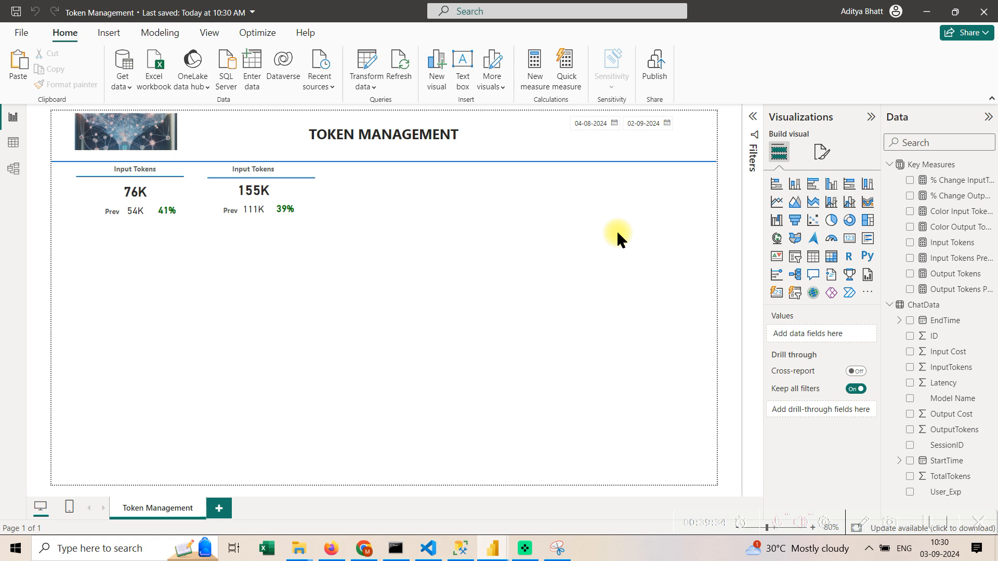
Base the callout value color of the output percentage change card on the Color Output Tokens measure.
click(285, 218)
click(822, 153)
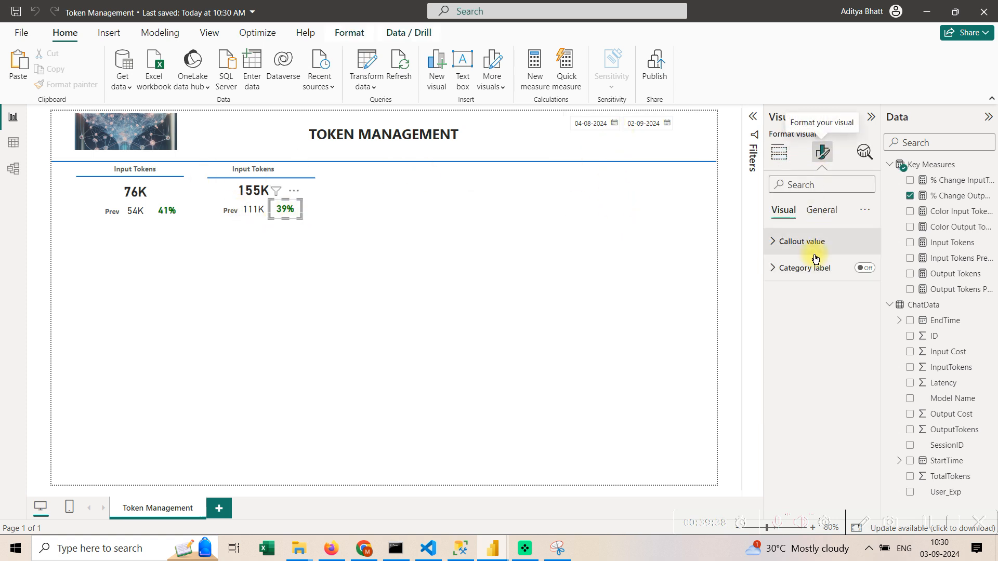
click(817, 241)
click(783, 343)
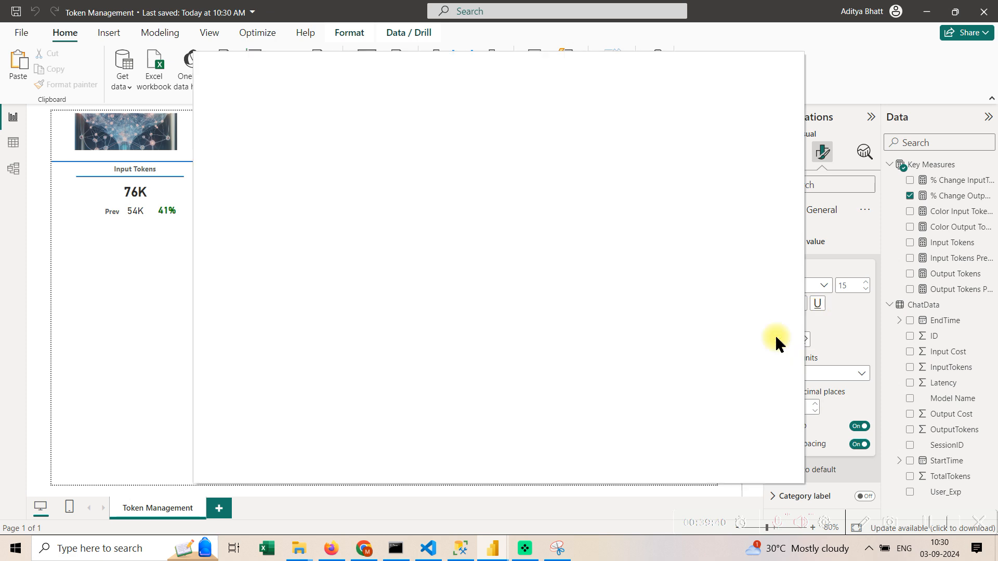
click(296, 178)
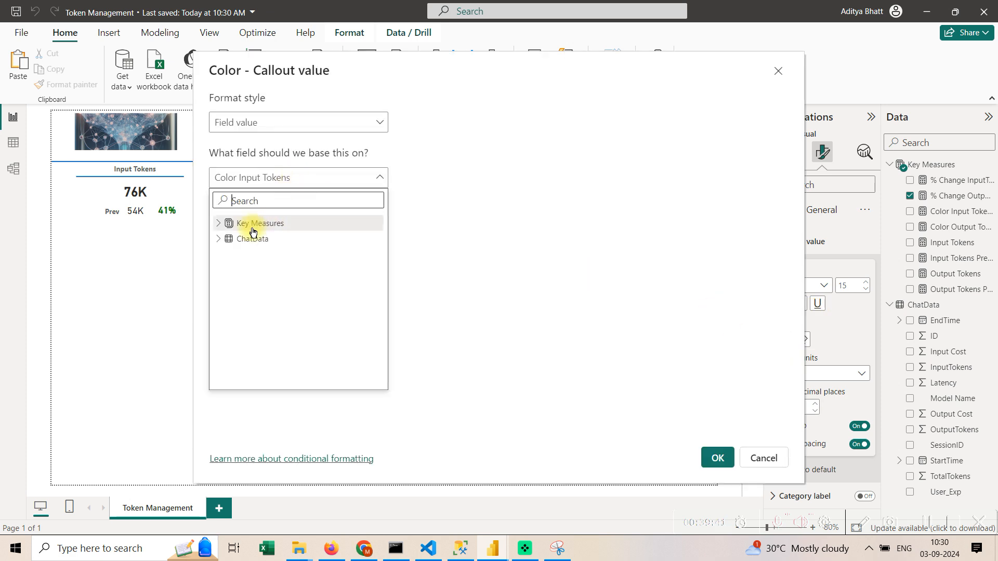
click(219, 223)
click(315, 292)
click(717, 458)
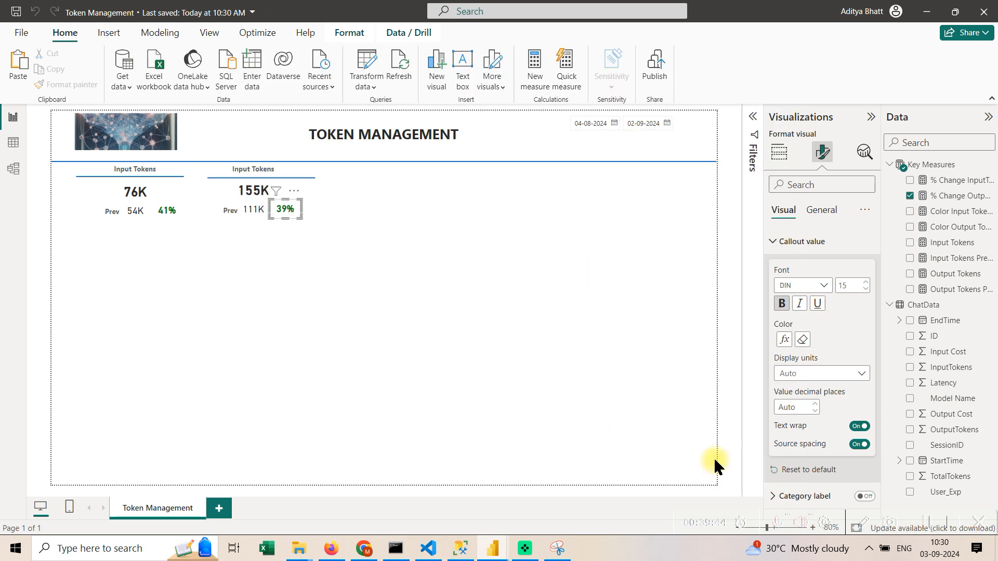
click(414, 167)
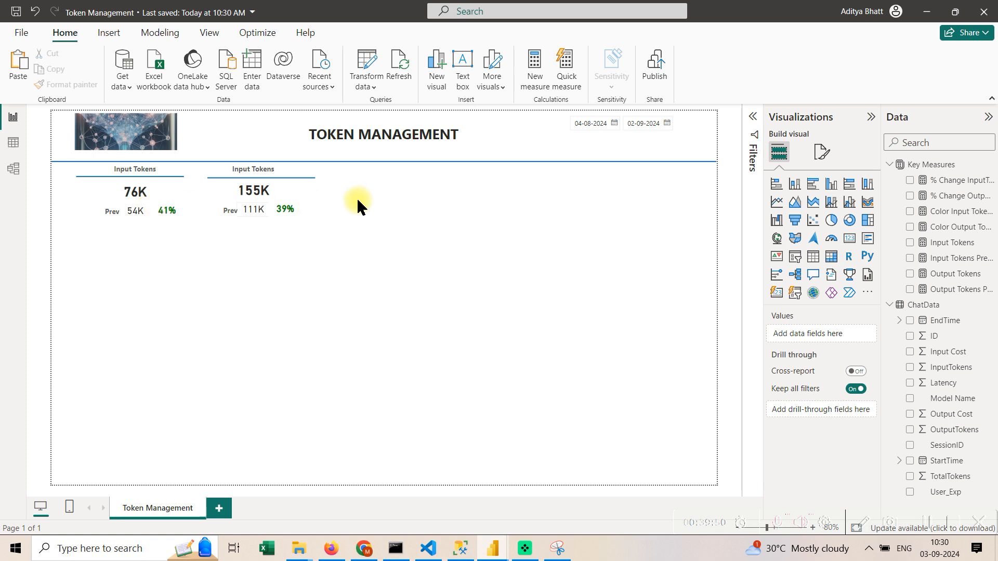
Make the date slicer narrower and tall enough to show its range slider beneath the dates.
click(611, 146)
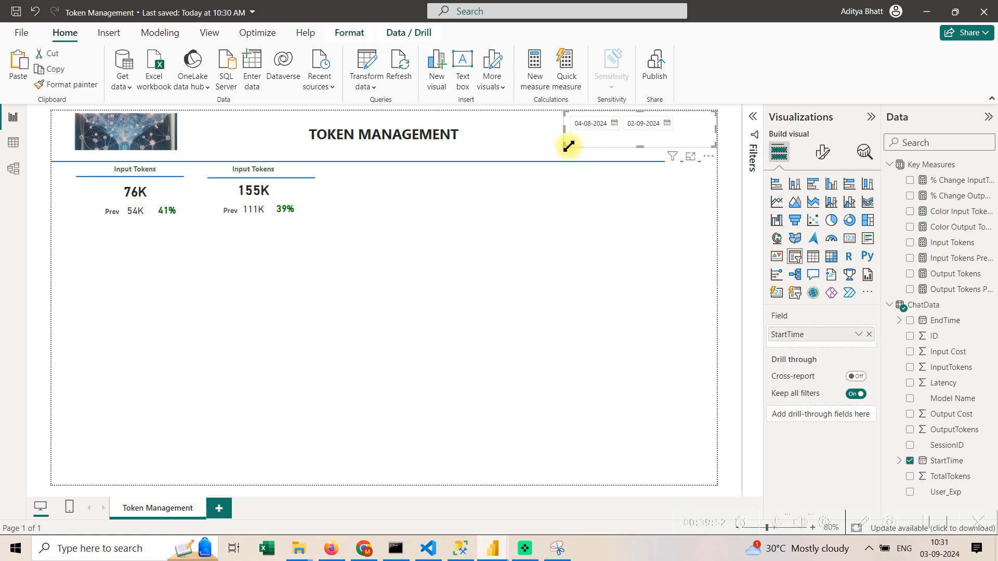
drag(571, 145, 596, 144)
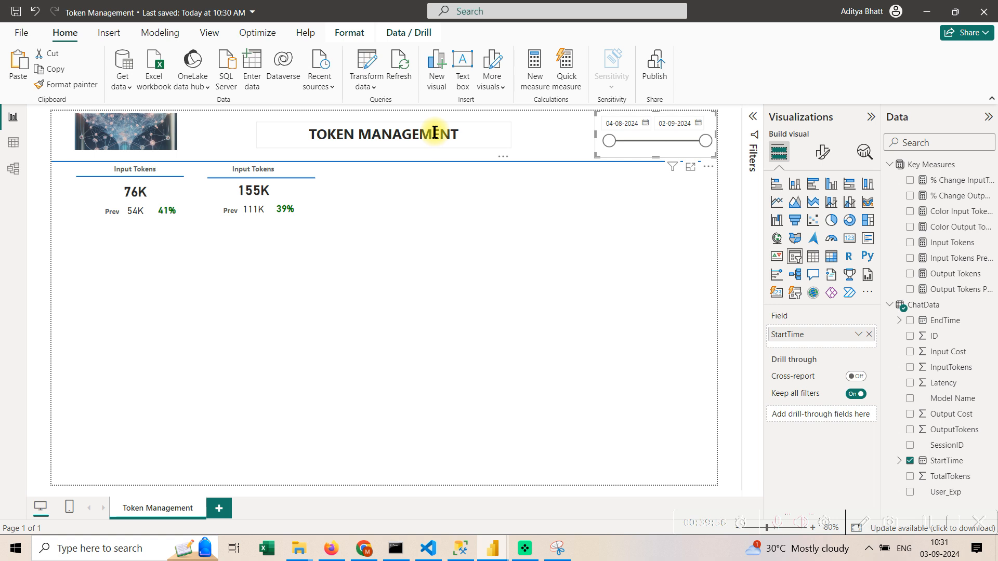
Color the TOKEN MANAGEMENT title text in a darker shade of the theme blue.
click(487, 135)
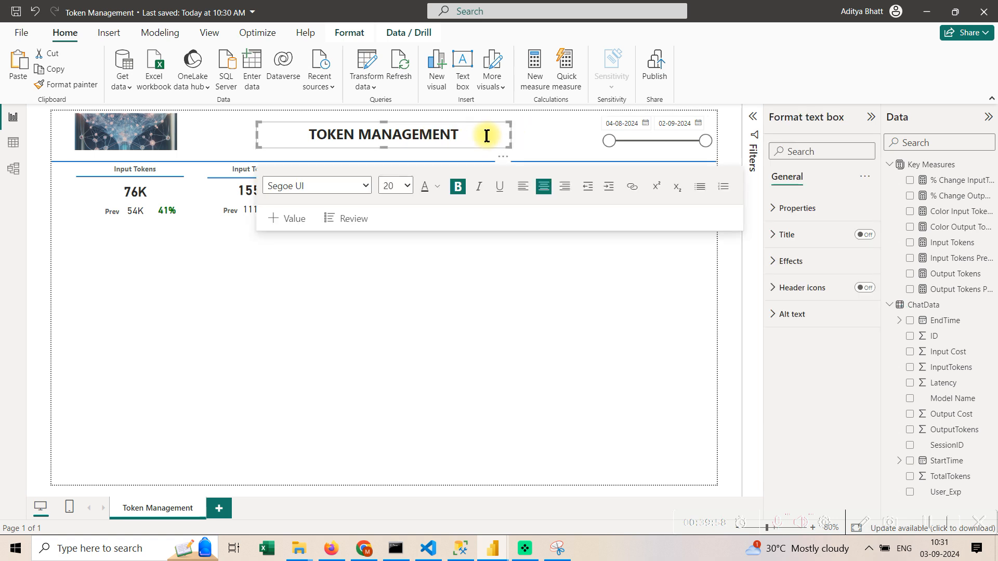
triple_click(487, 136)
click(438, 187)
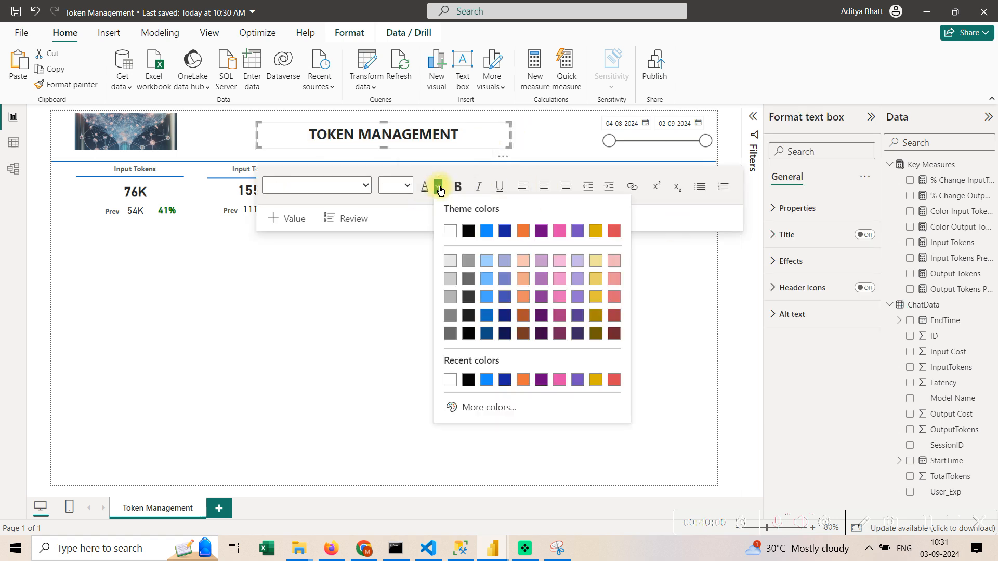
click(490, 316)
click(348, 305)
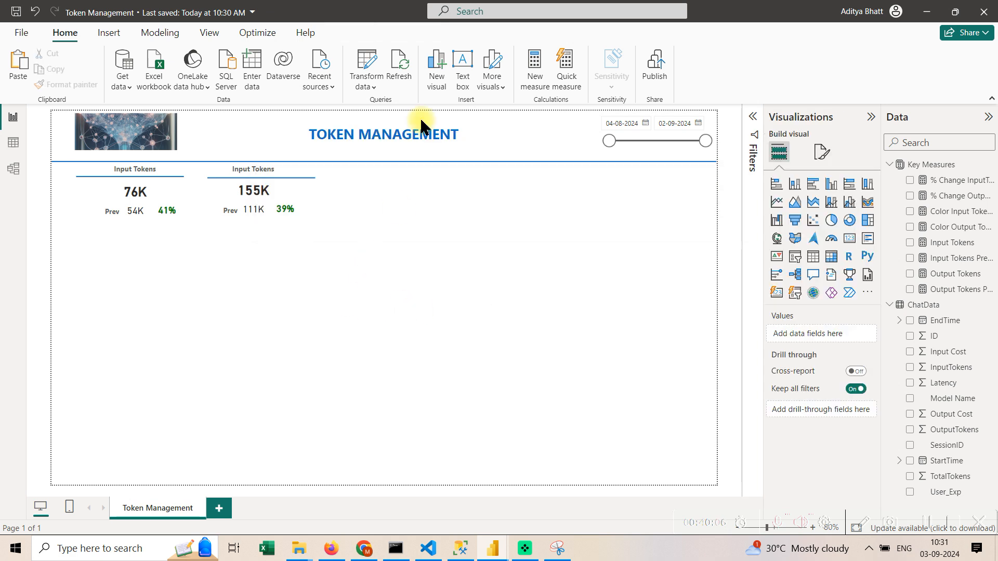
click(431, 141)
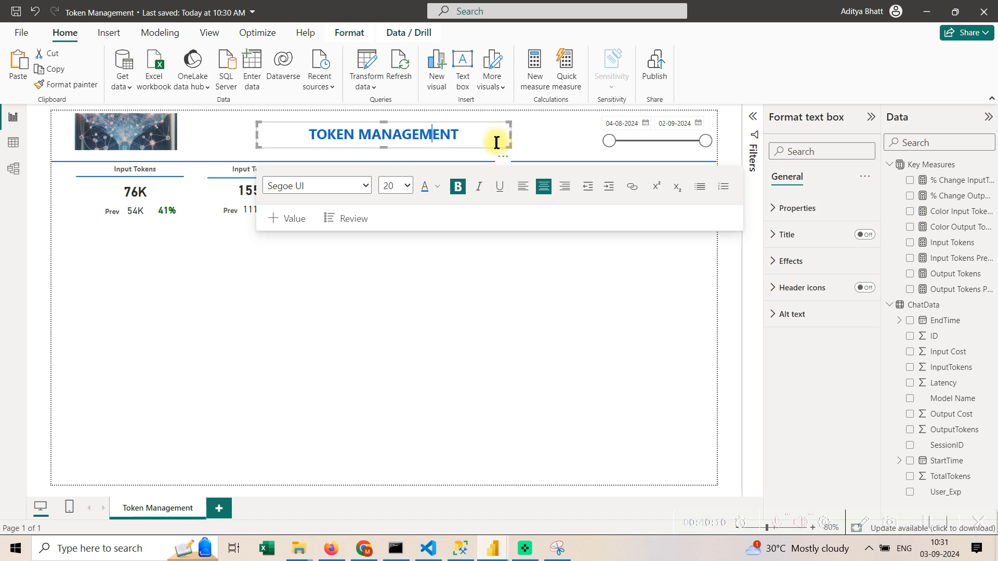
click(475, 309)
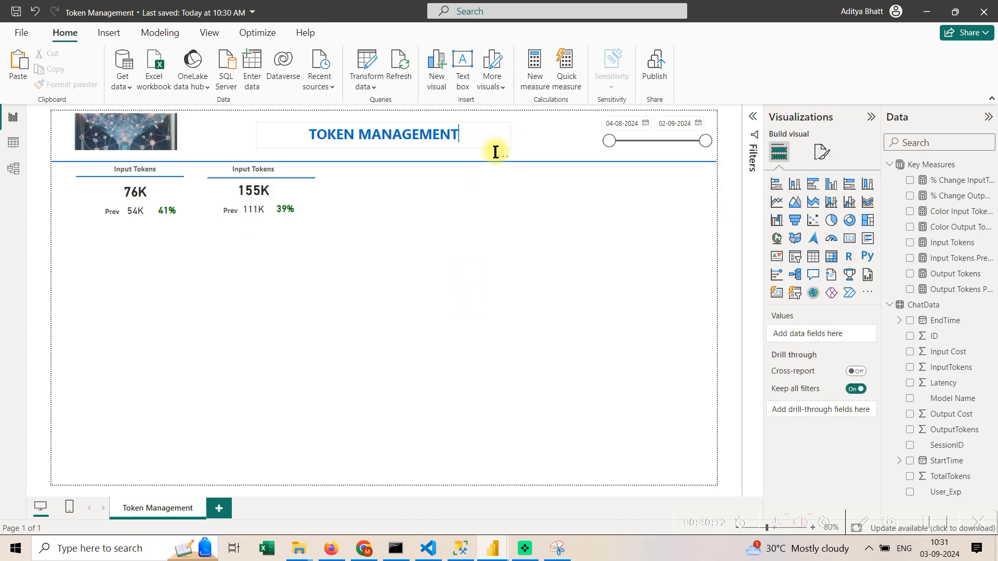
click(494, 143)
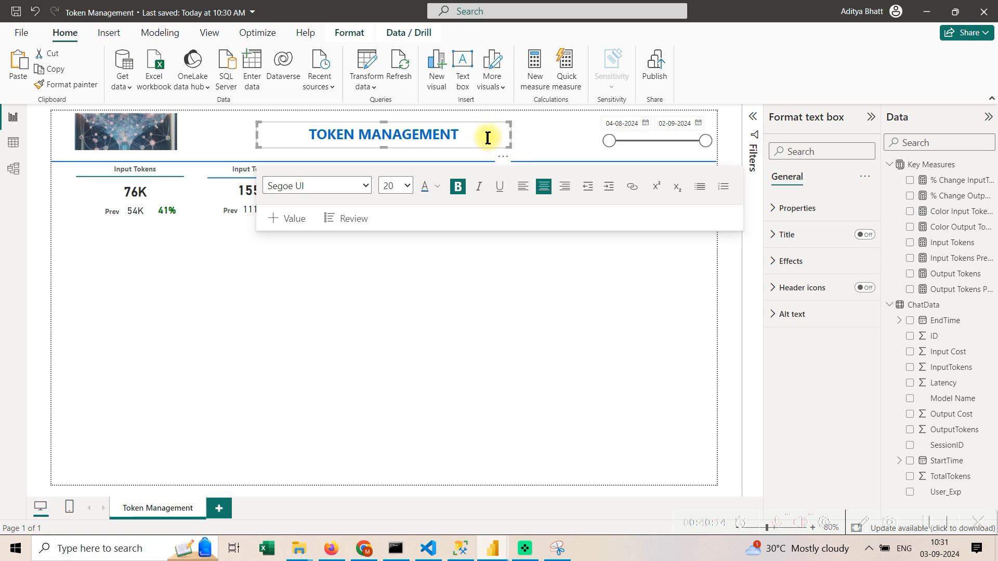
click(500, 248)
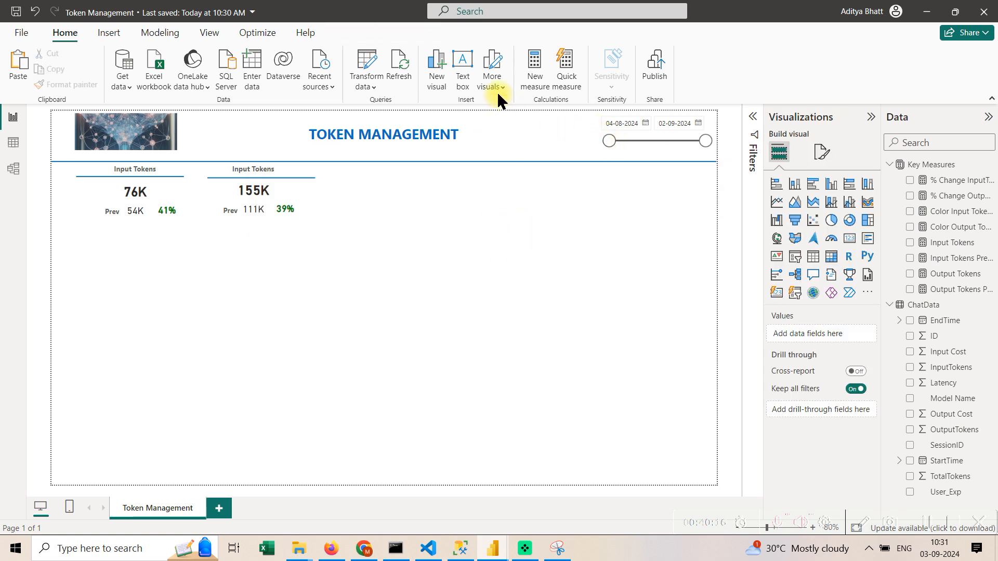
Insert a blank button, shrink it to a small label and place it beside the date slicer.
click(109, 33)
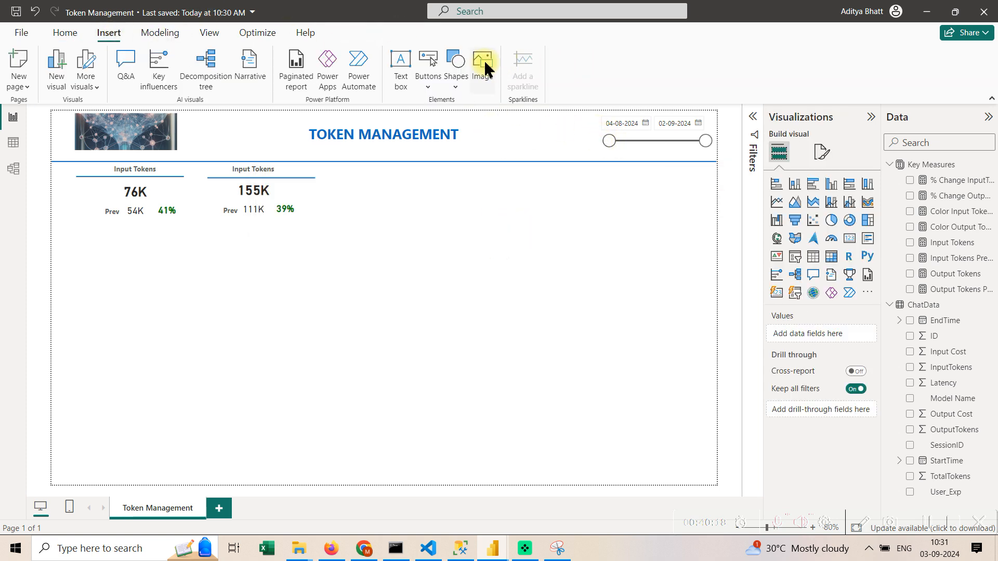
click(427, 78)
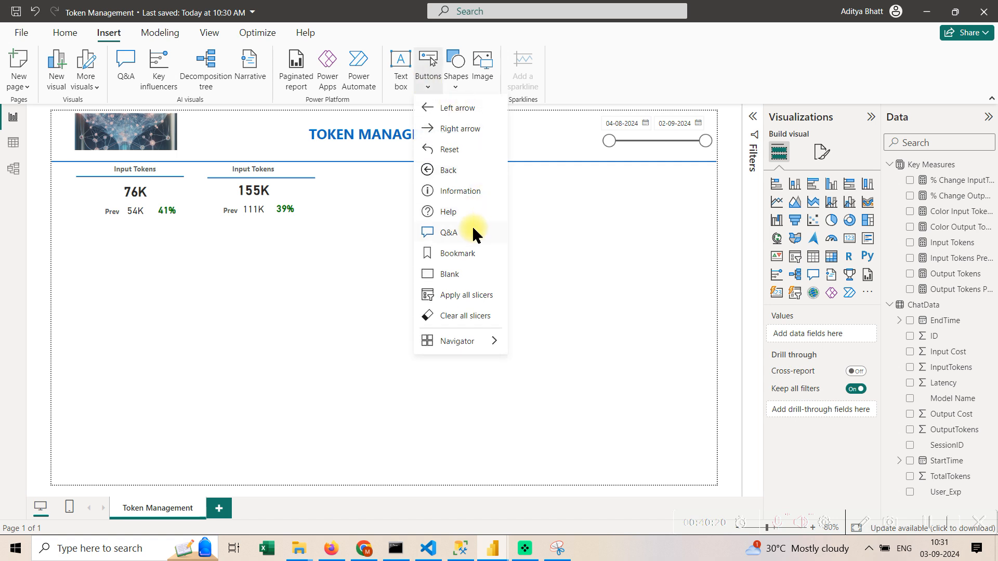
click(471, 276)
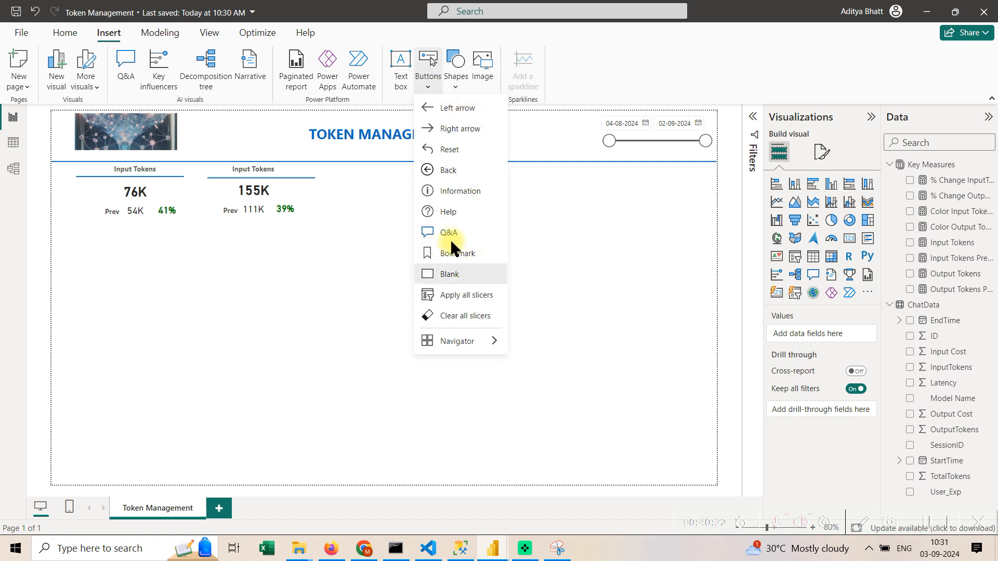
drag(520, 150, 568, 138)
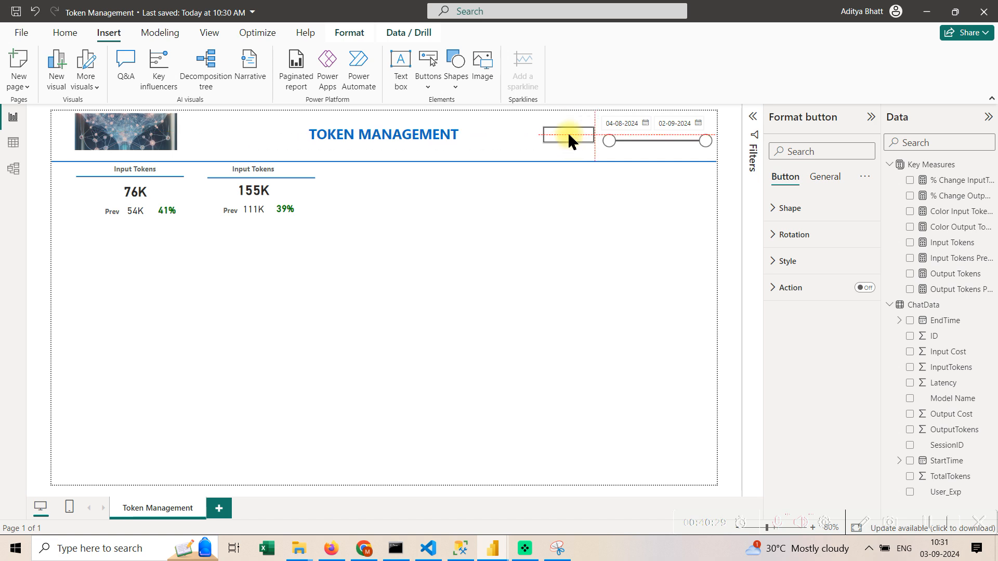
Give the blank button the text Date in bold, colored in the same darker theme blue as the title.
click(821, 275)
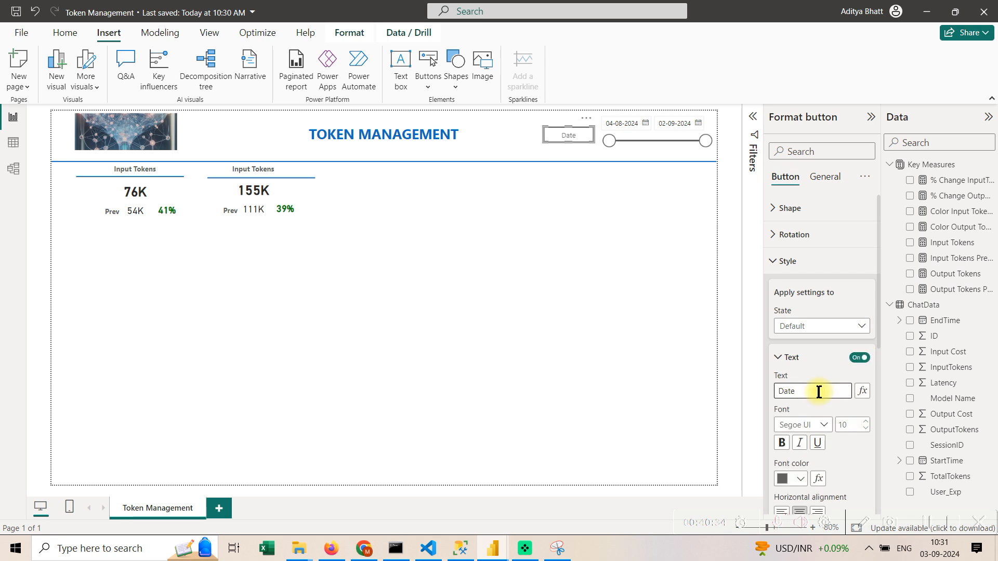
click(782, 443)
click(802, 479)
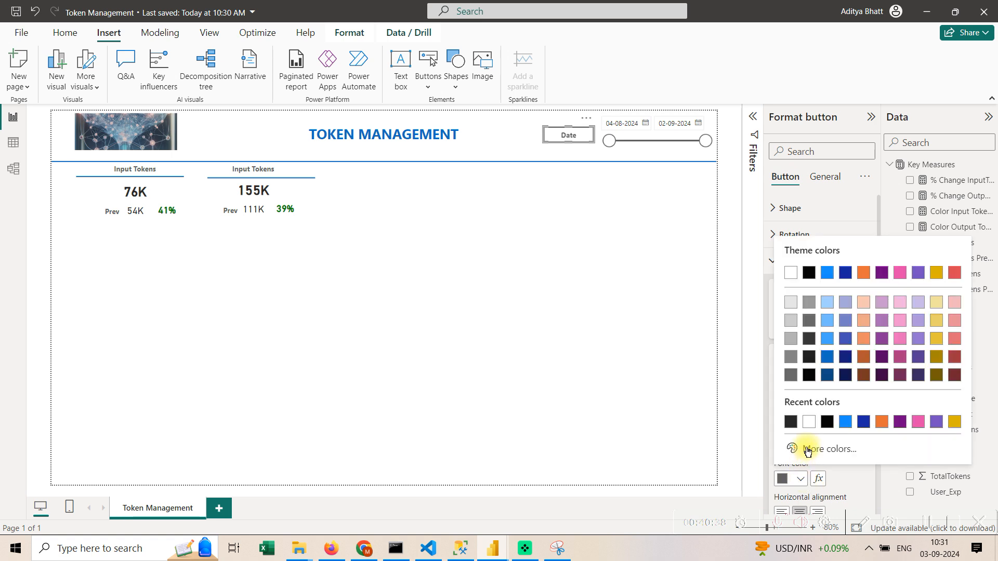
click(828, 358)
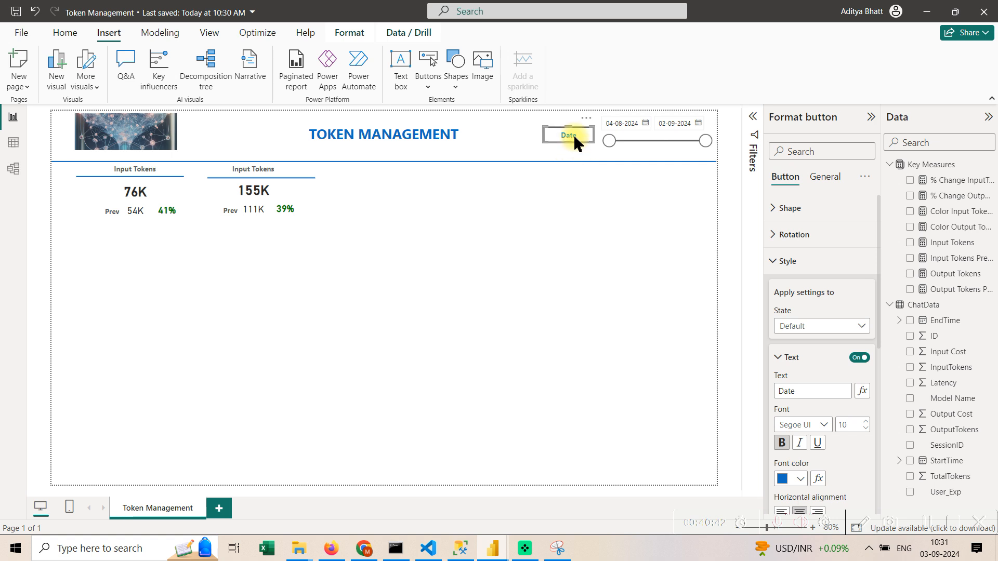
Shift the date slicer down slightly, place the Date button centered above it and reduce the button's height.
drag(578, 138, 575, 123)
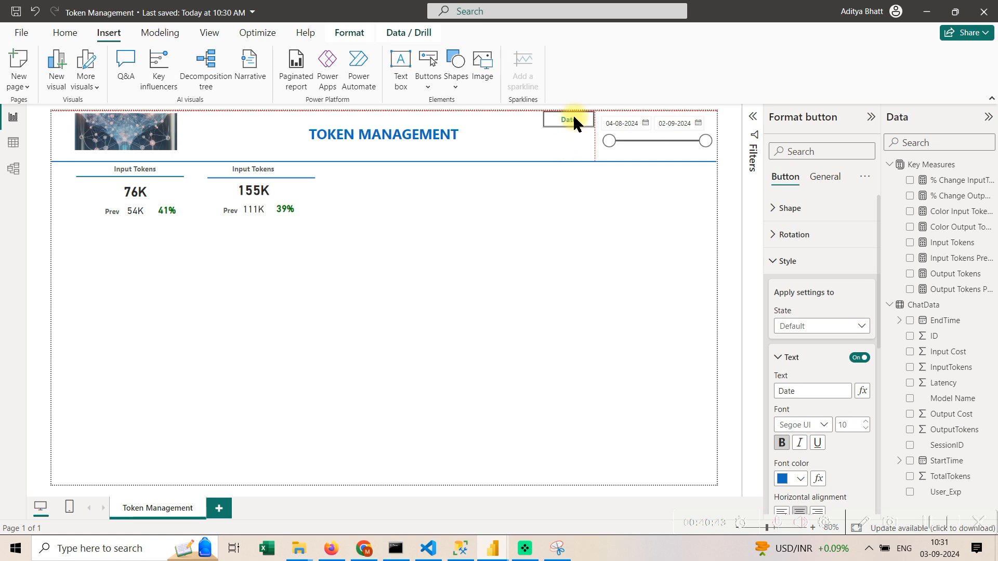
click(651, 154)
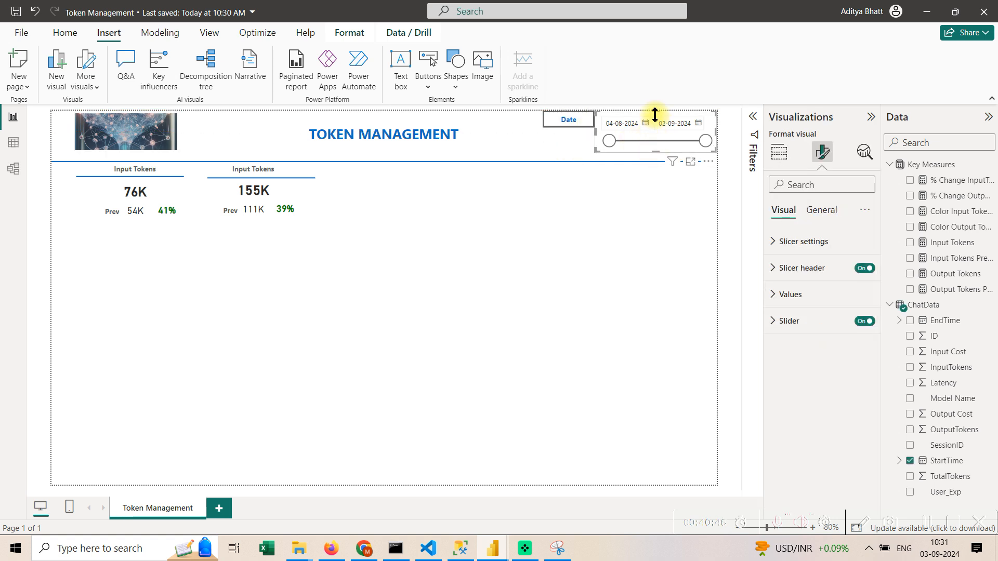
drag(655, 115, 648, 162)
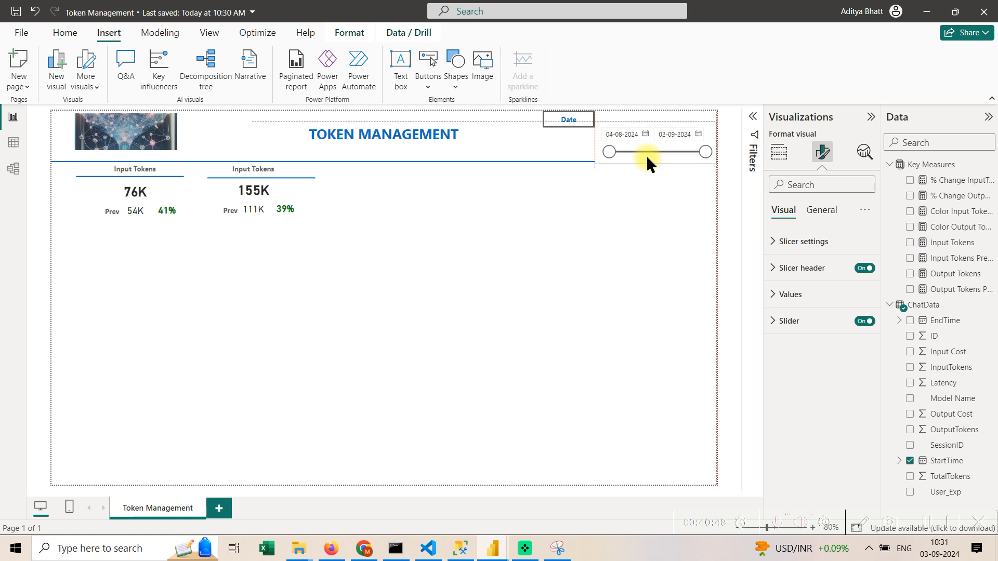
drag(570, 125, 646, 122)
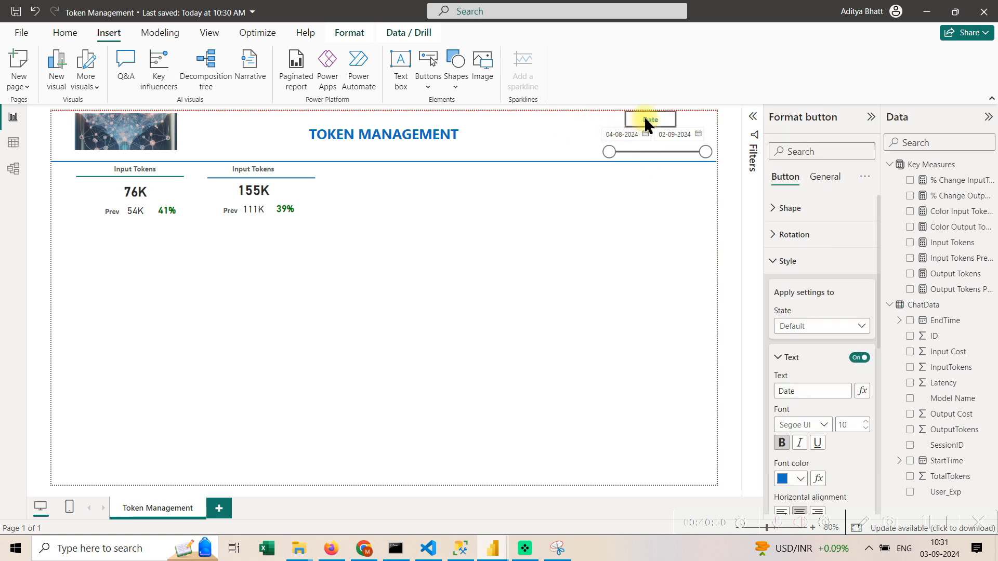
click(656, 230)
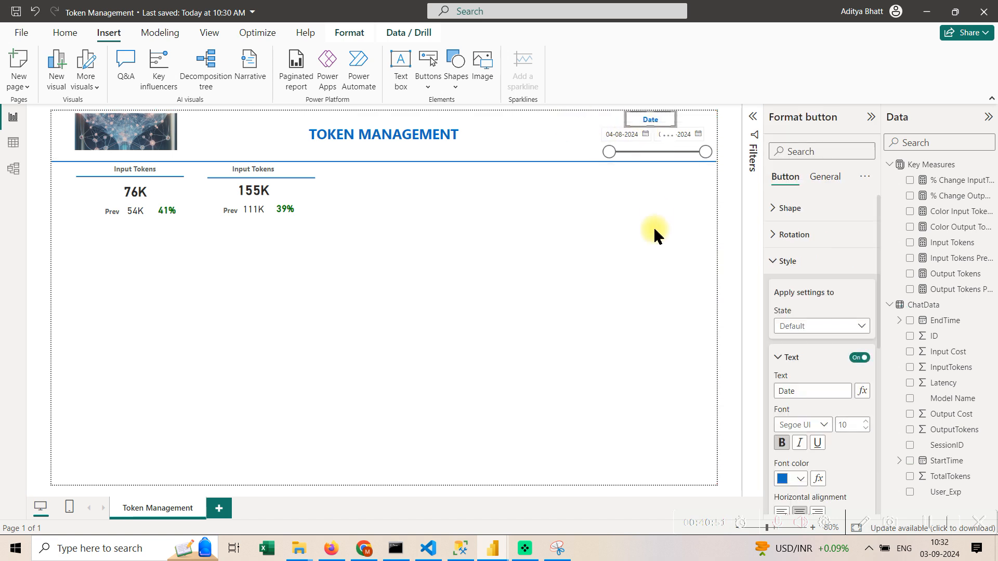
click(653, 125)
drag(650, 126, 652, 120)
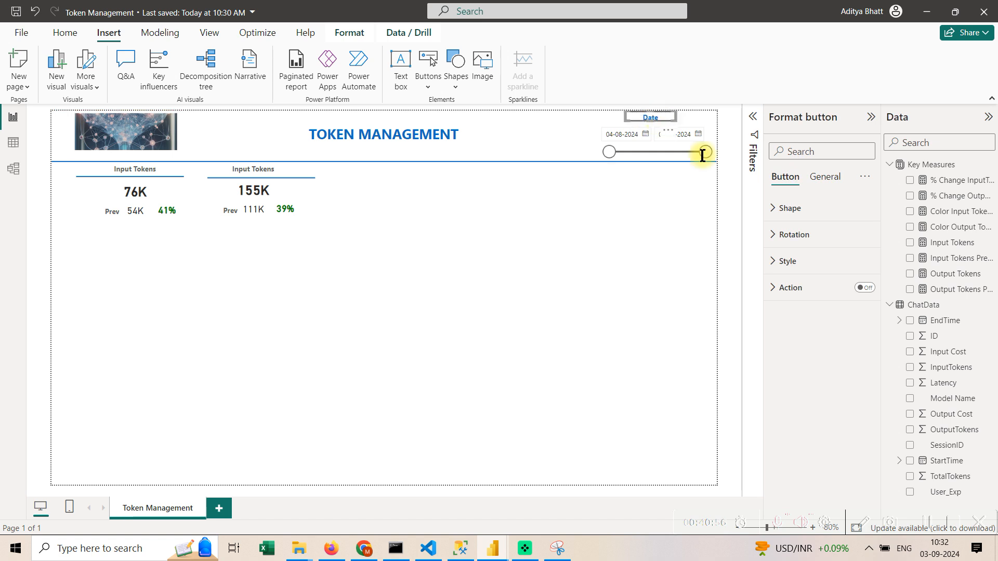
Turn off the Date button's border and save the report.
click(817, 258)
scroll(858, 372, down, 10)
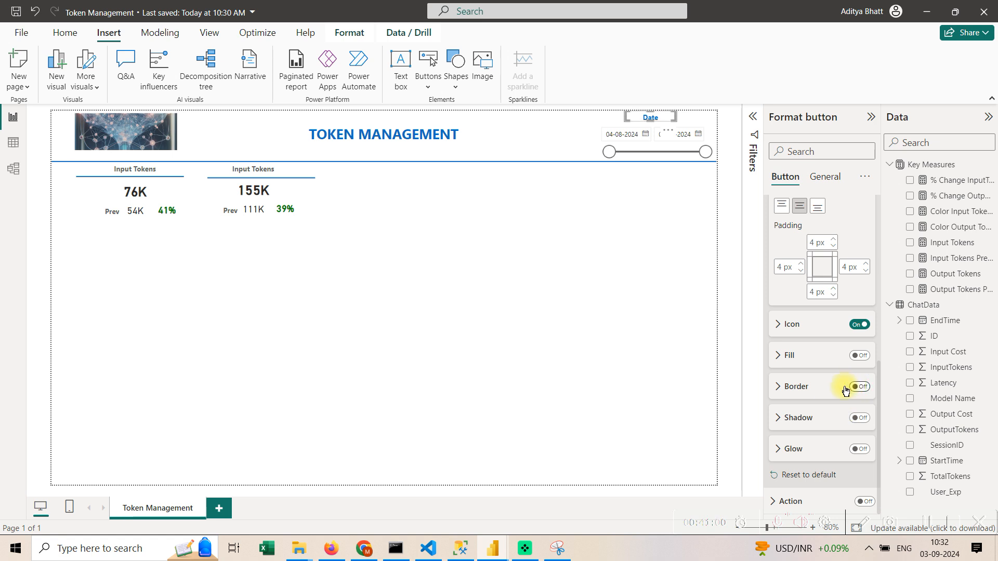
click(538, 301)
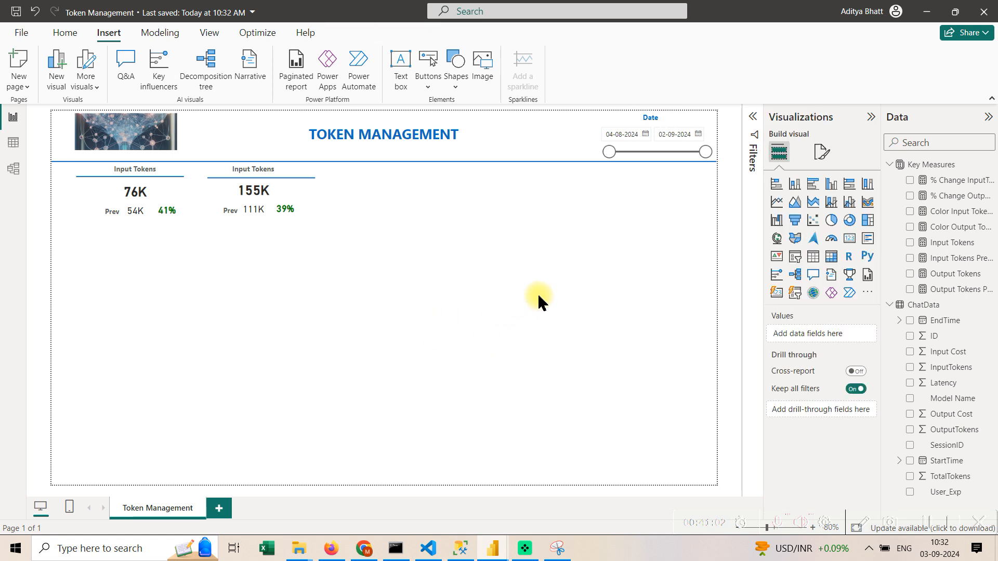
Change the label text above the second KPI card to Output Tokens.
click(297, 179)
click(791, 265)
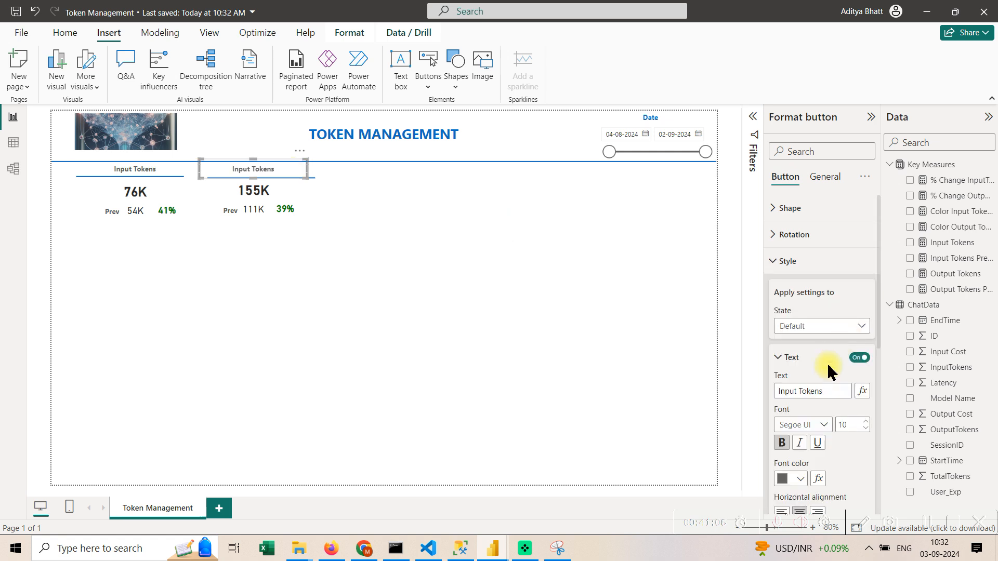
drag(798, 394, 772, 395)
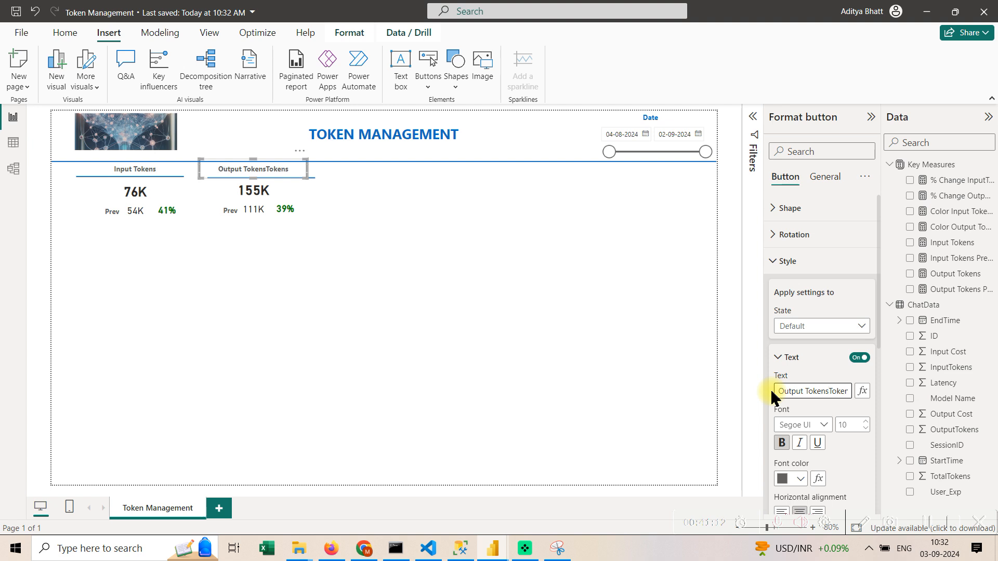
text(Output Tokens)
key(shift+End)
key(Delete)
click(341, 373)
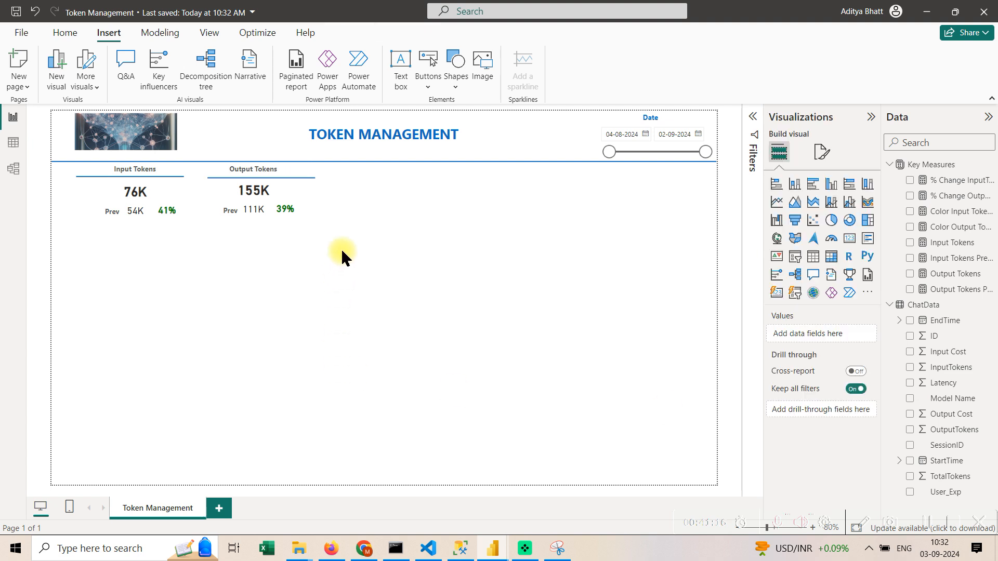
Select the Output Tokens label, line, value, Prev text and percentage together and move them further right from the Input Tokens card.
click(285, 175)
ctrl+click(310, 178)
ctrl+click(264, 191)
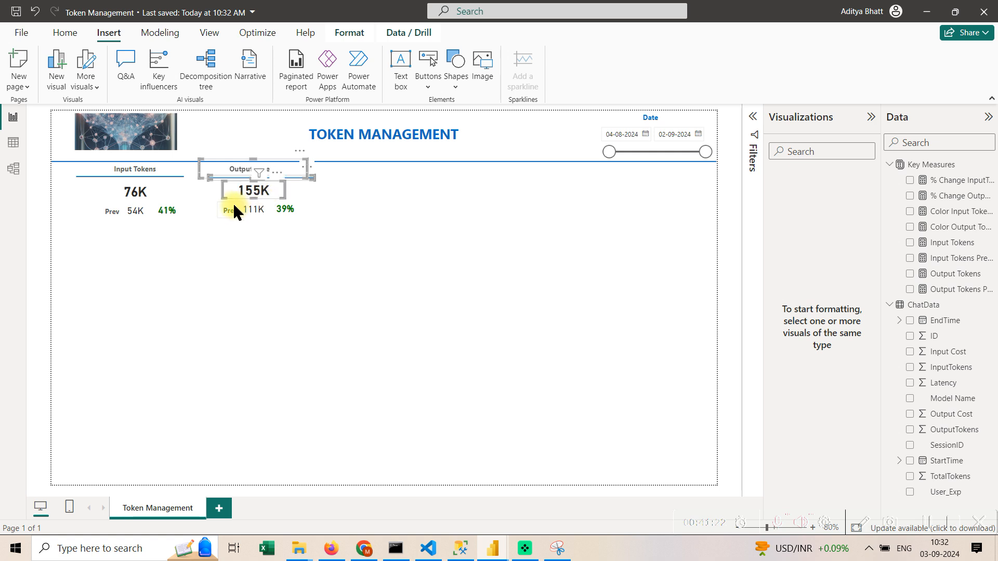
ctrl+click(232, 208)
ctrl+click(280, 208)
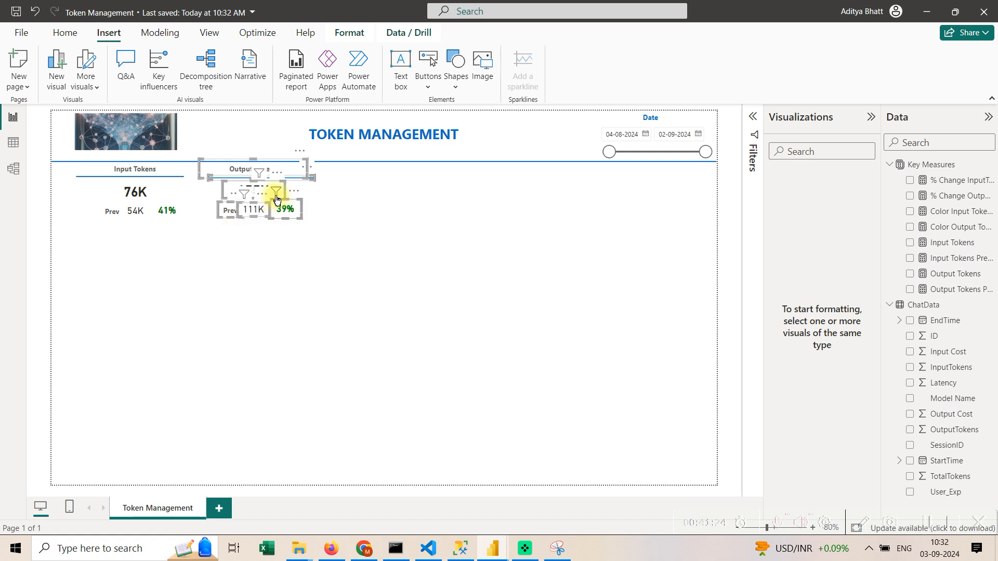
drag(253, 209, 304, 214)
click(347, 251)
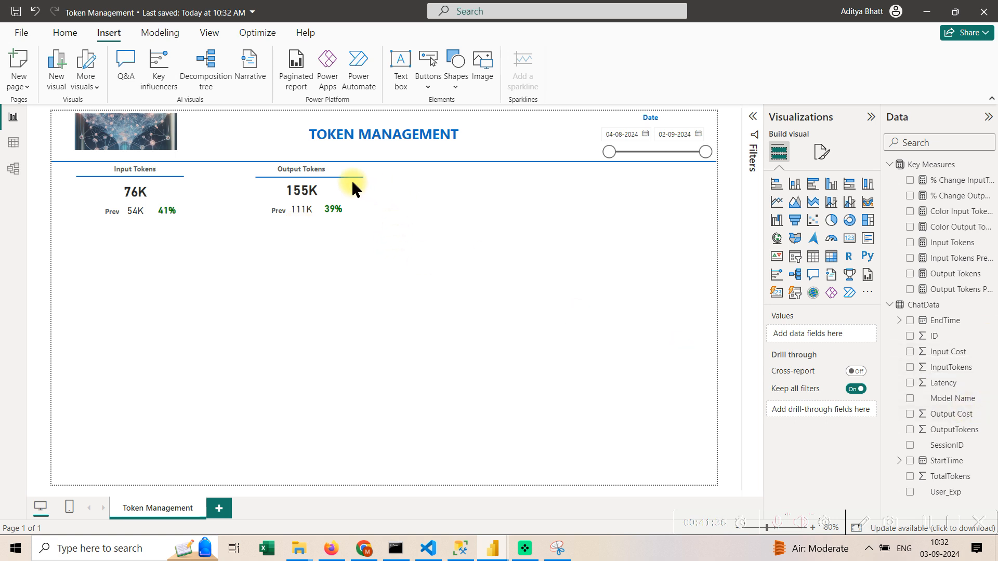
Create a new measure in the Key Measures table from a copy of the Input Tokens formula.
click(951, 242)
key(ctrl+a)
key(ctrl+c)
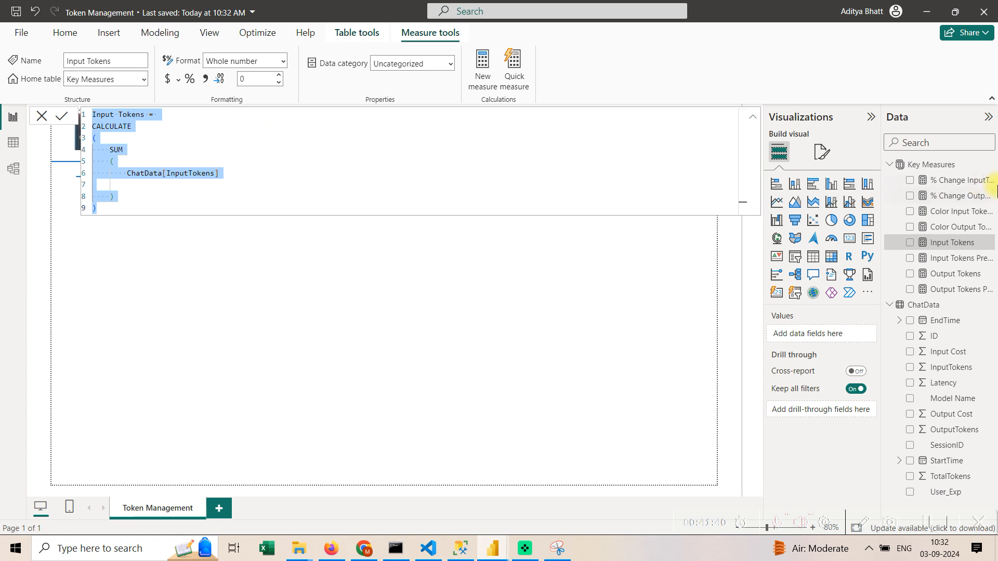
click(989, 165)
click(958, 190)
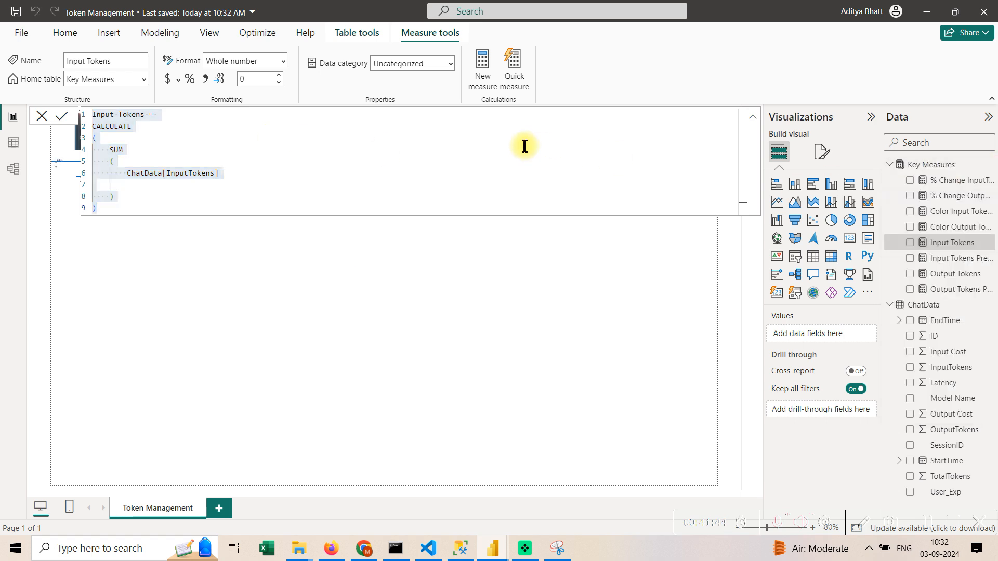
key(ctrl+v)
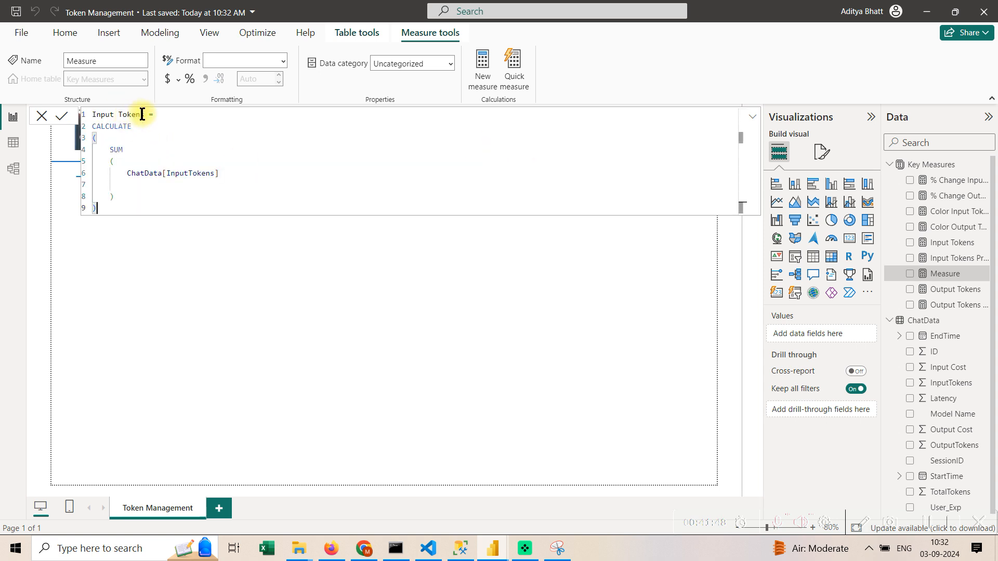
Rename the copied measure to Total Cost in its formula.
drag(141, 114, 95, 115)
key(BackSpace)
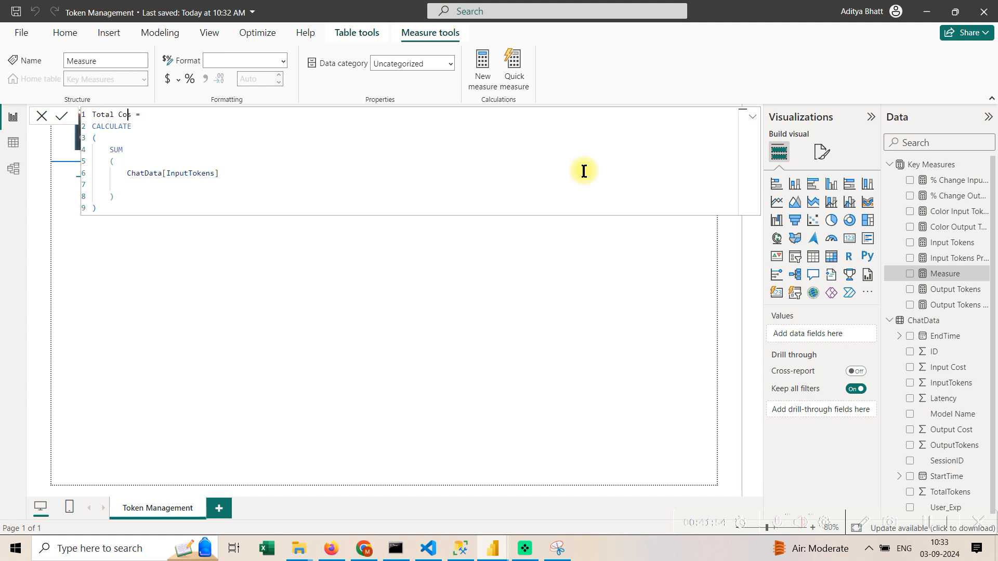
key(Right)
key(Right)
key(Right)
key(Right)
key(Right)
key(Right)
key(Right)
key(BackSpace)
Make the Total Cost measure sum ChatData[Input Cost] instead of the input tokens.
drag(225, 173, 127, 174)
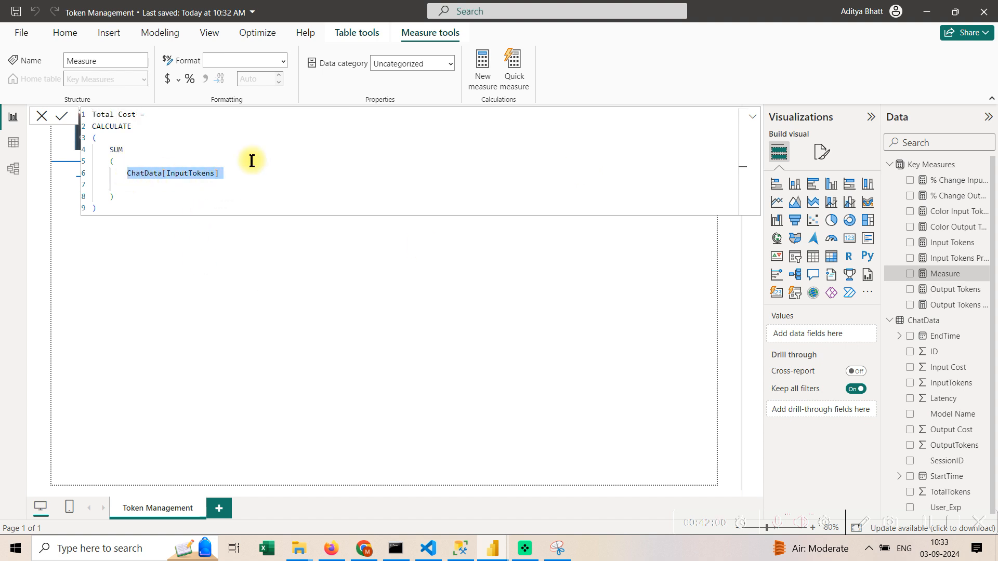
text(cos)
key(Tab)
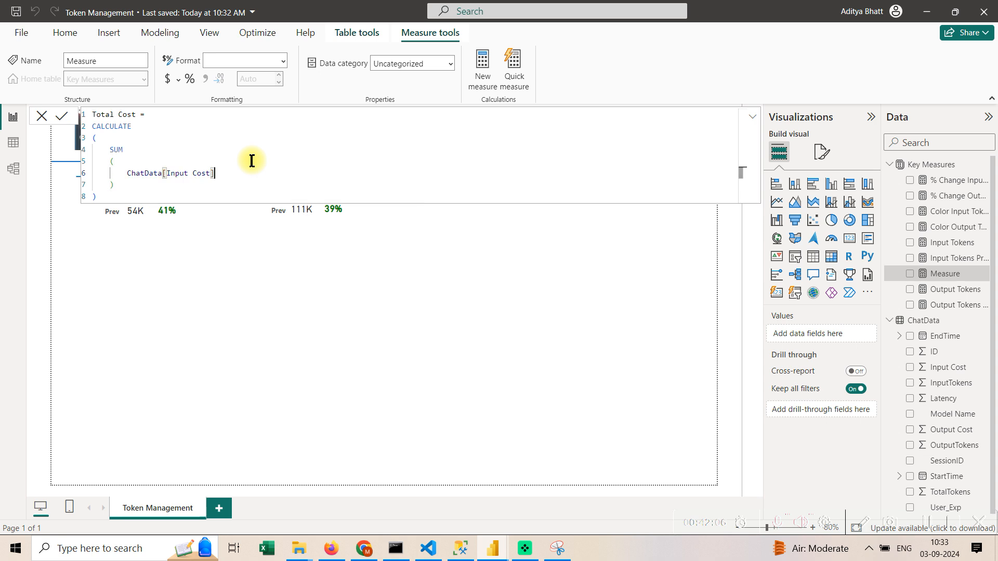
key(Down)
key(Down)
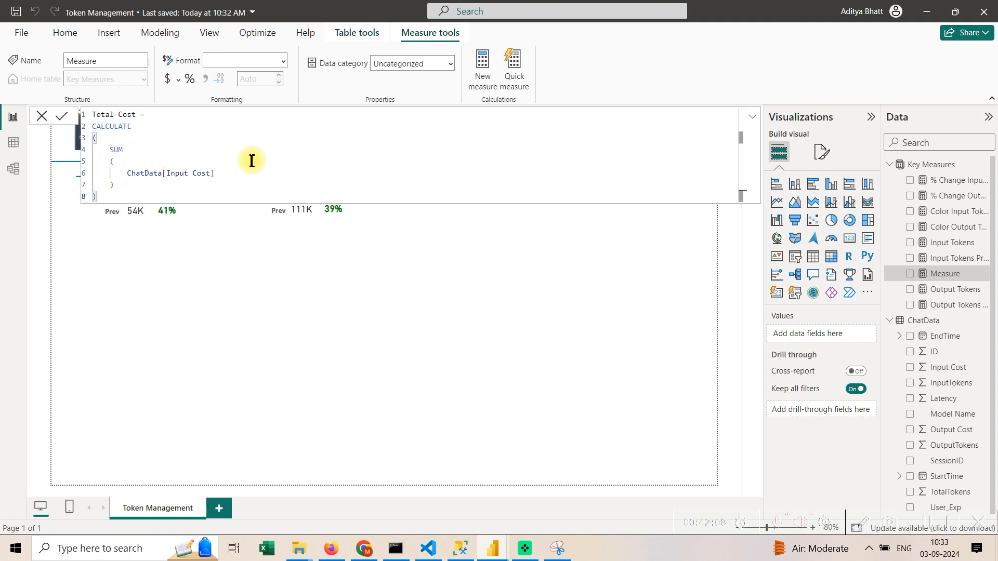
key(Return)
text(+)
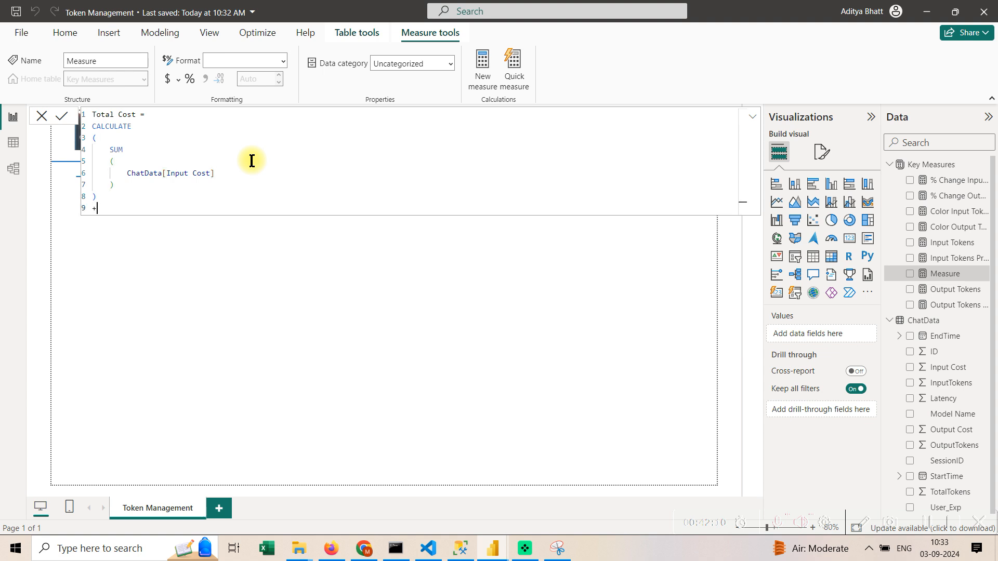
key(Return)
text(CAL)
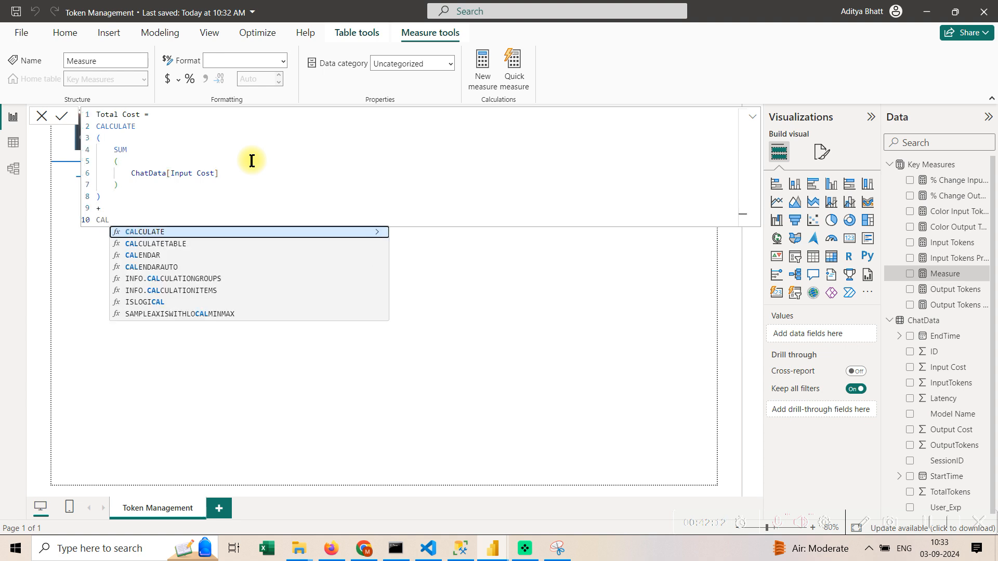
key(BackSpace)
key(BackSpace)
key(BackSpace)
key(BackSpace)
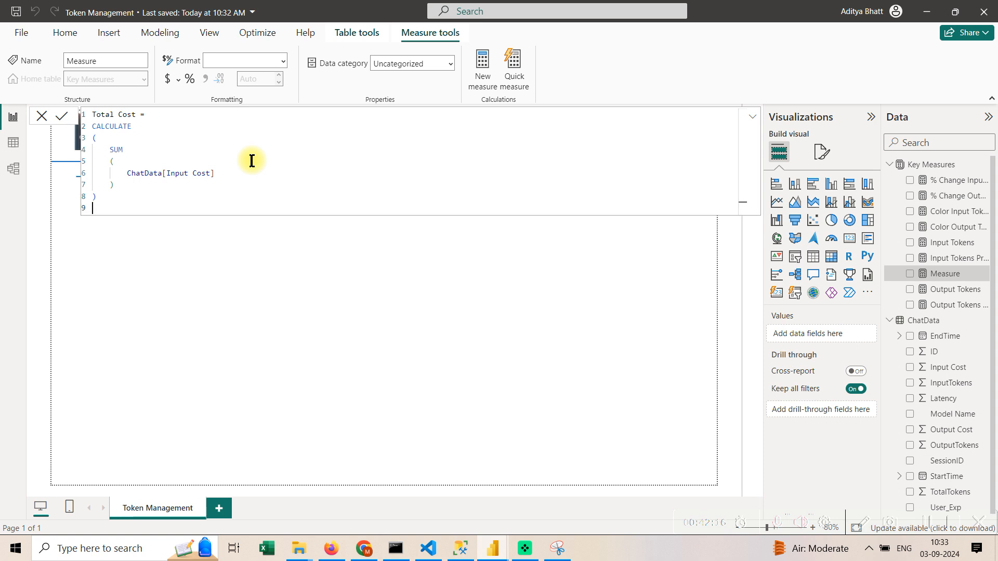
Commit the Total Cost measure with only its Input Cost sum.
key(Up)
key(Up)
key(Up)
key(Down)
key(Down)
key(Down)
key(Down)
key(Down)
key(Down)
key(Return)
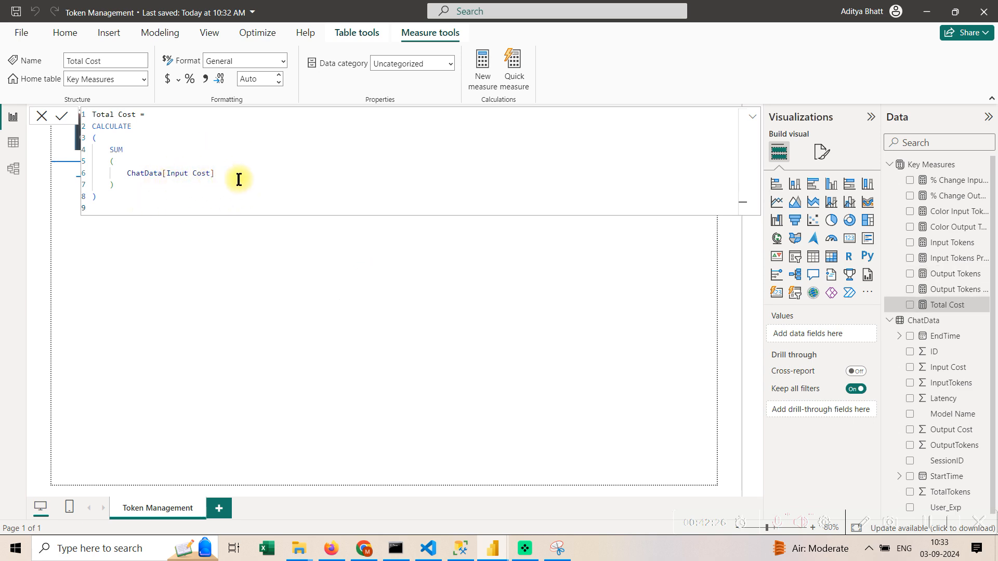
Open the ChatData table in table view and add a calculated column named Total Cost.
click(13, 142)
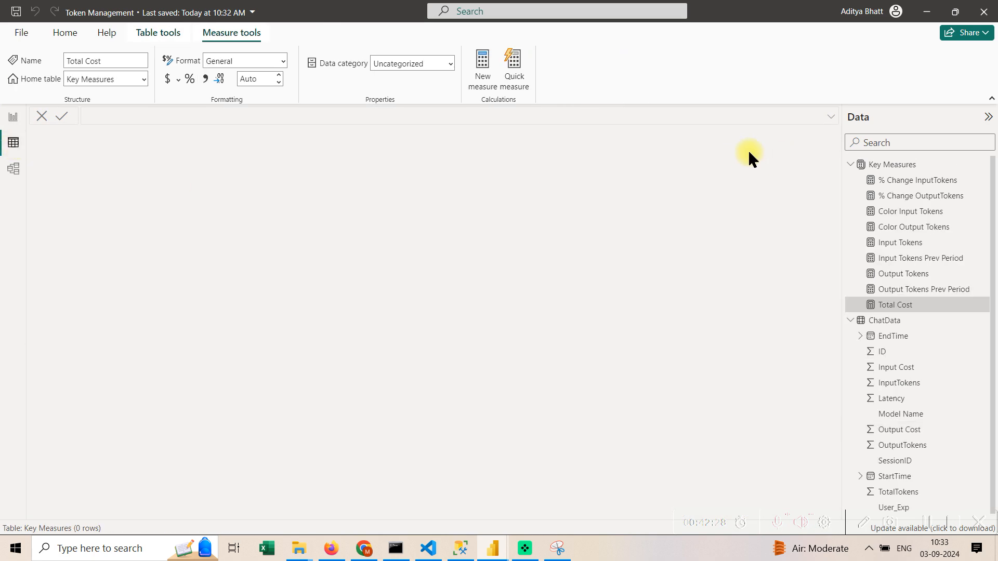
click(905, 321)
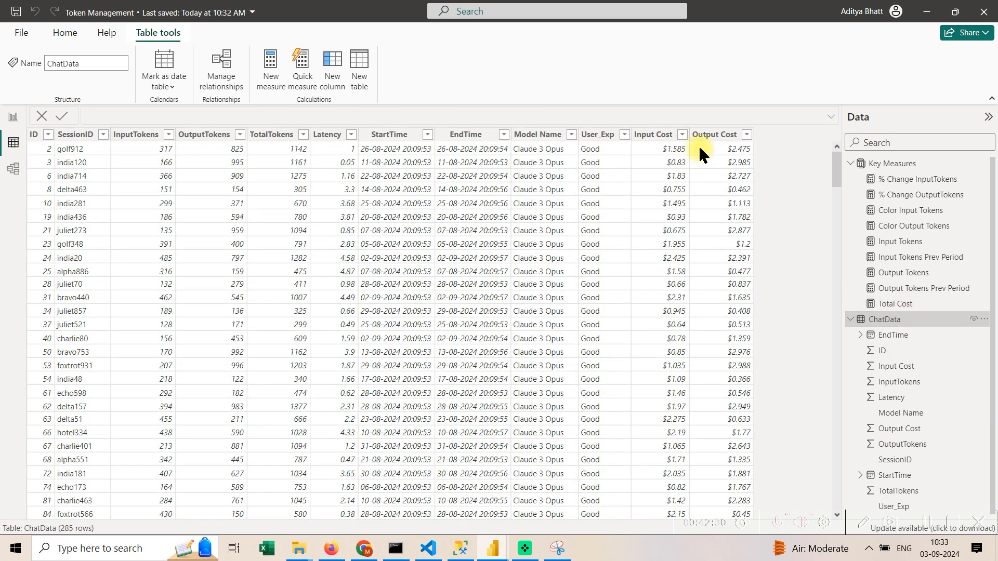
click(659, 136)
click(718, 137)
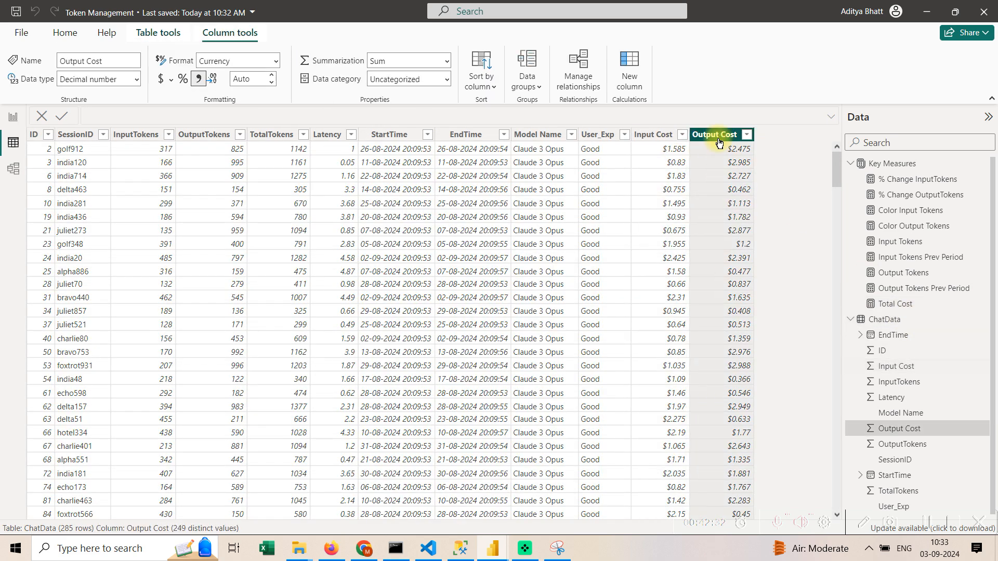
right_click(718, 140)
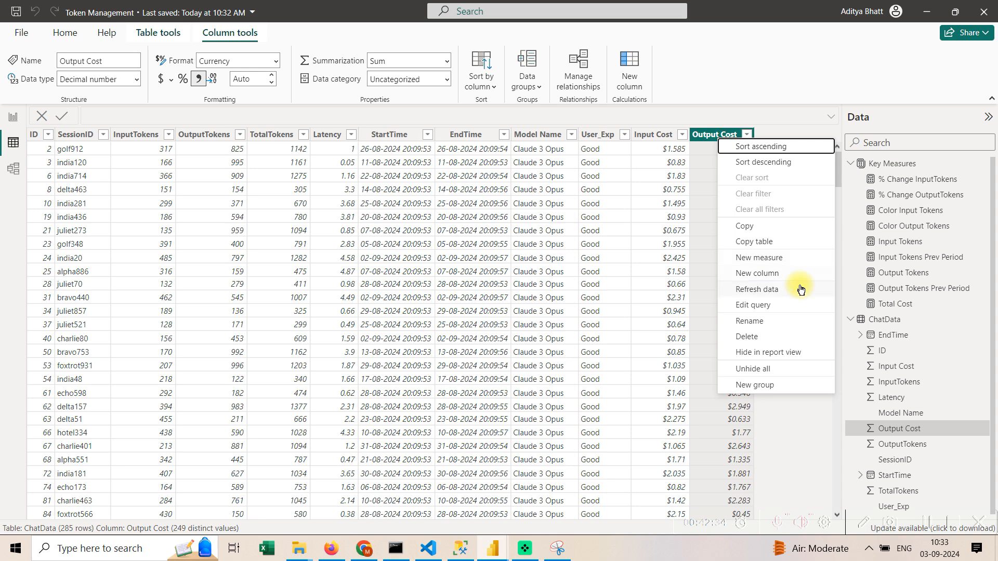
click(702, 136)
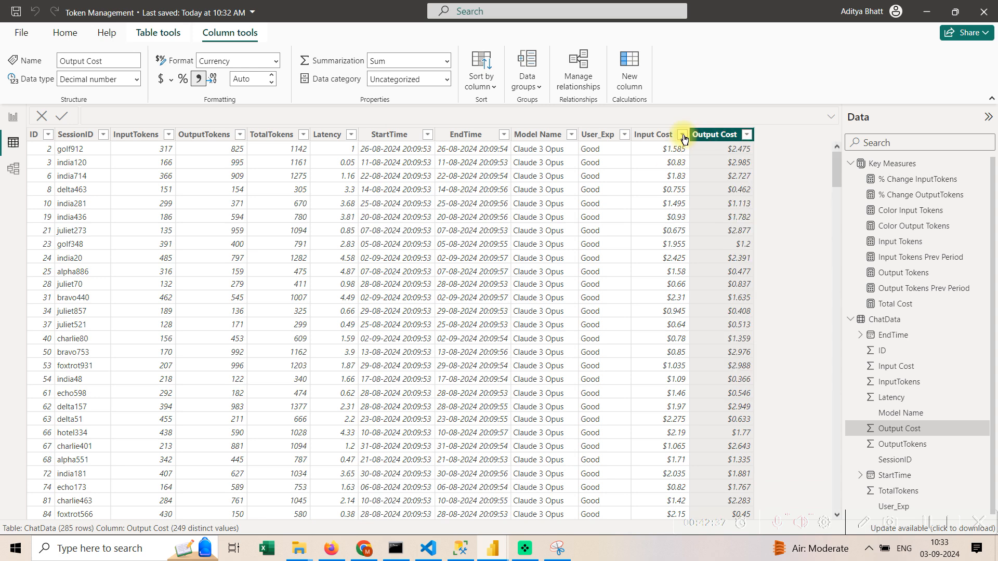
click(66, 35)
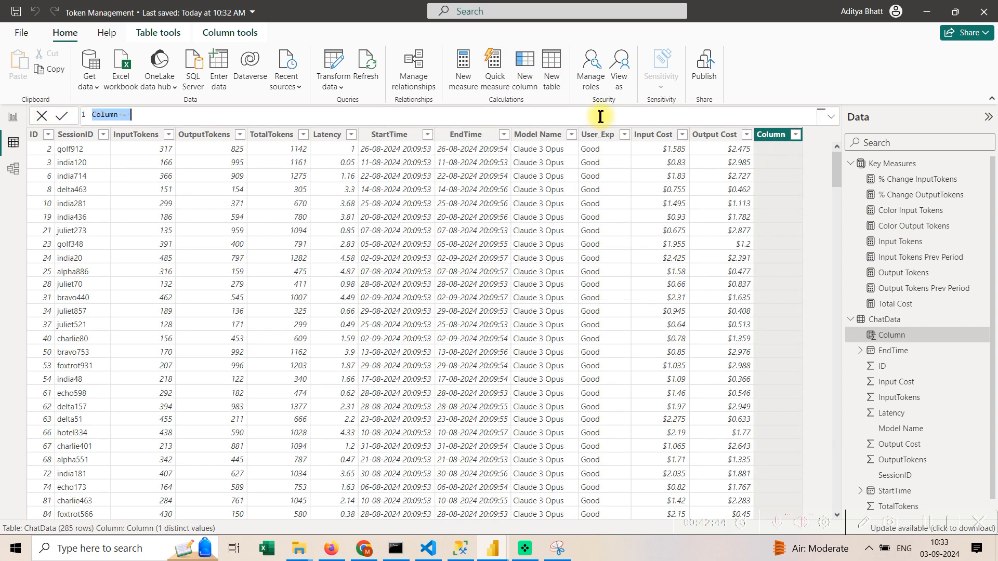
key(BackSpace)
text(Total Cost)
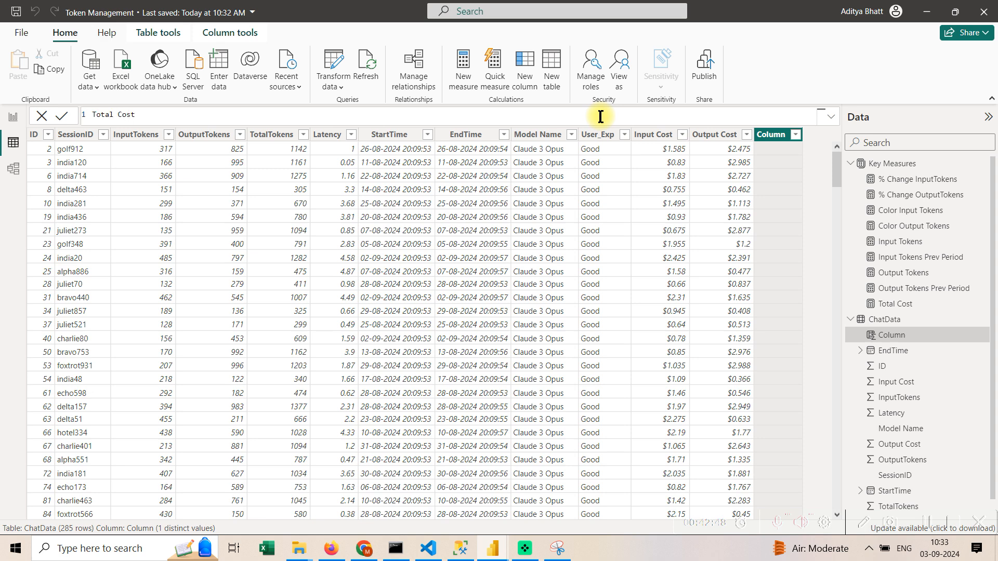
Define the Total Cost column as ChatData[Input Cost]+ChatData[Output Cost] and commit it.
text( =inpu)
key(Down)
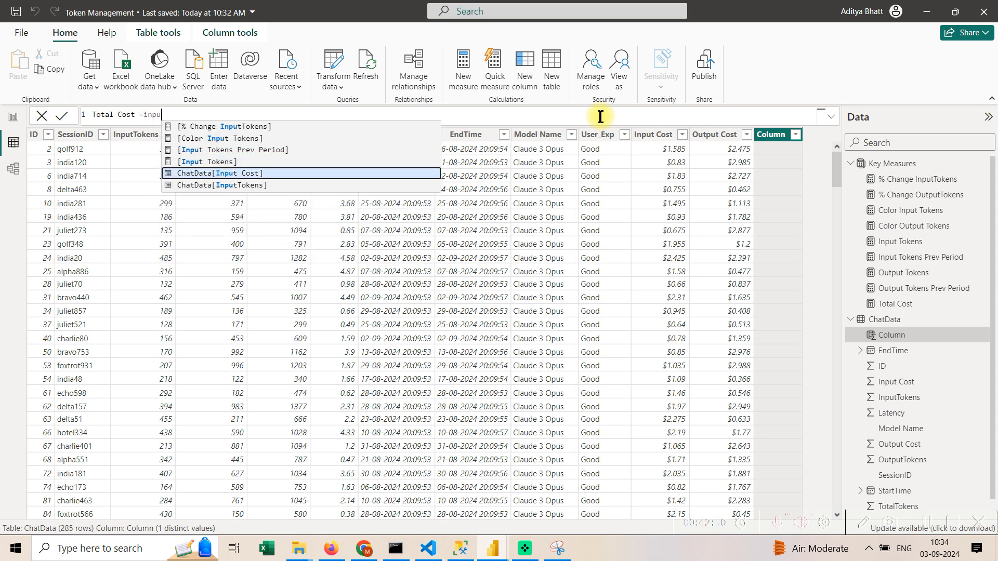
key(Tab)
text(+out)
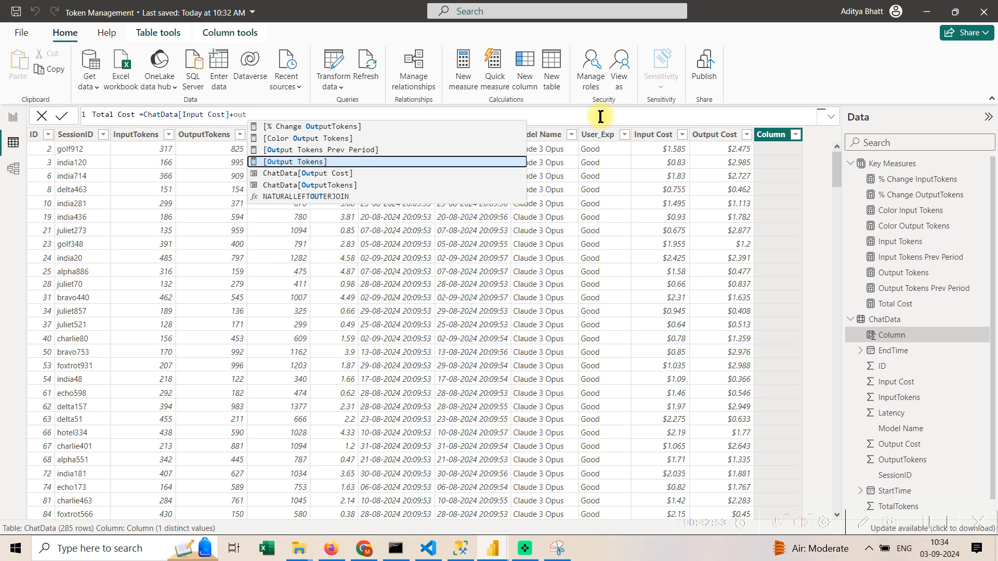
key(Down)
key(Tab)
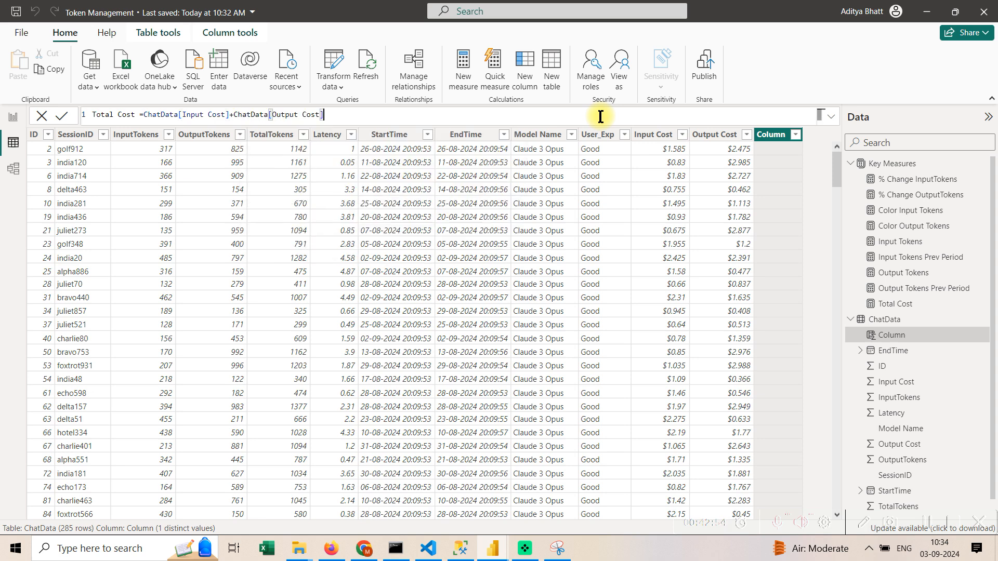
key(Return)
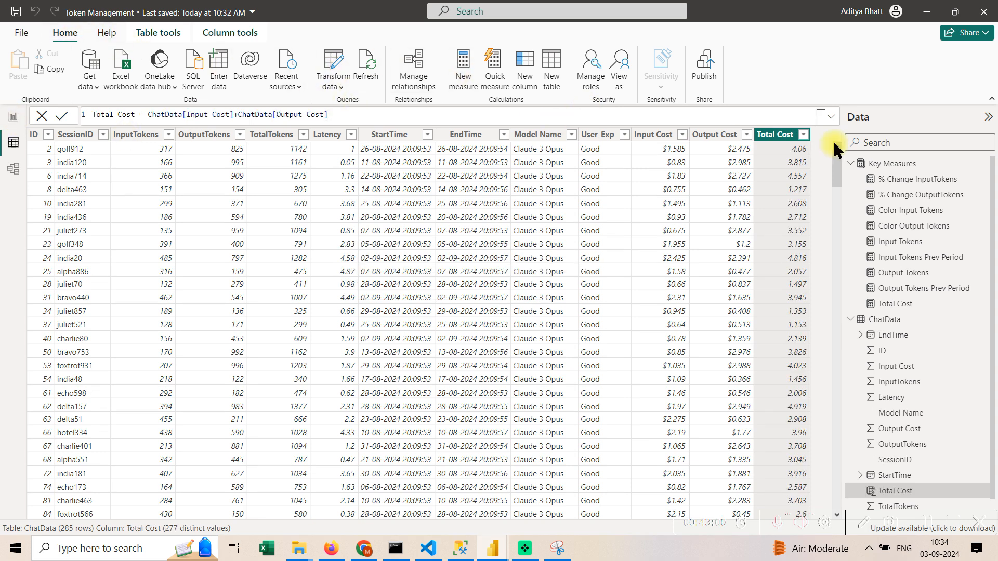
Format the ChatData Total Cost column as dollar currency.
click(106, 33)
click(176, 34)
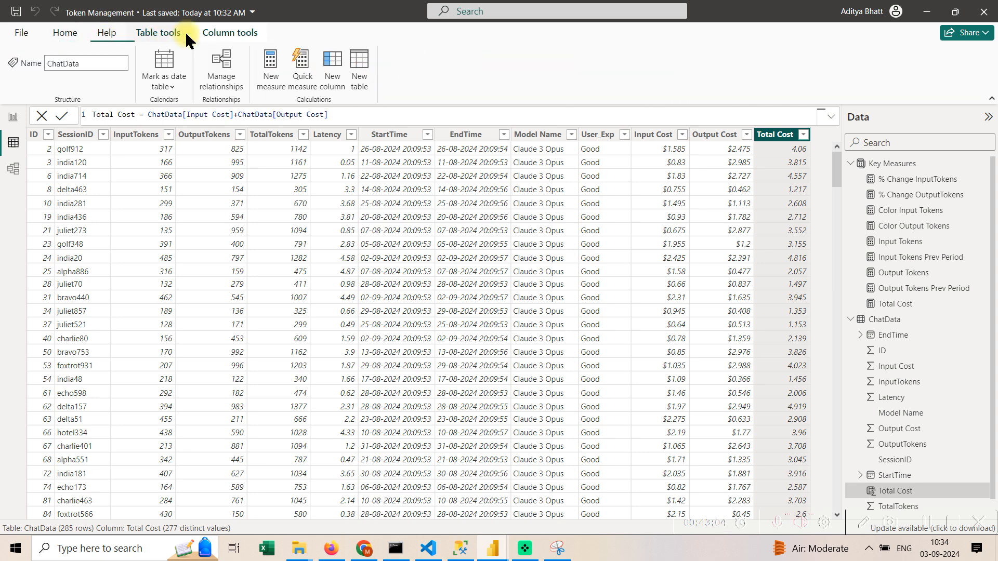
click(231, 32)
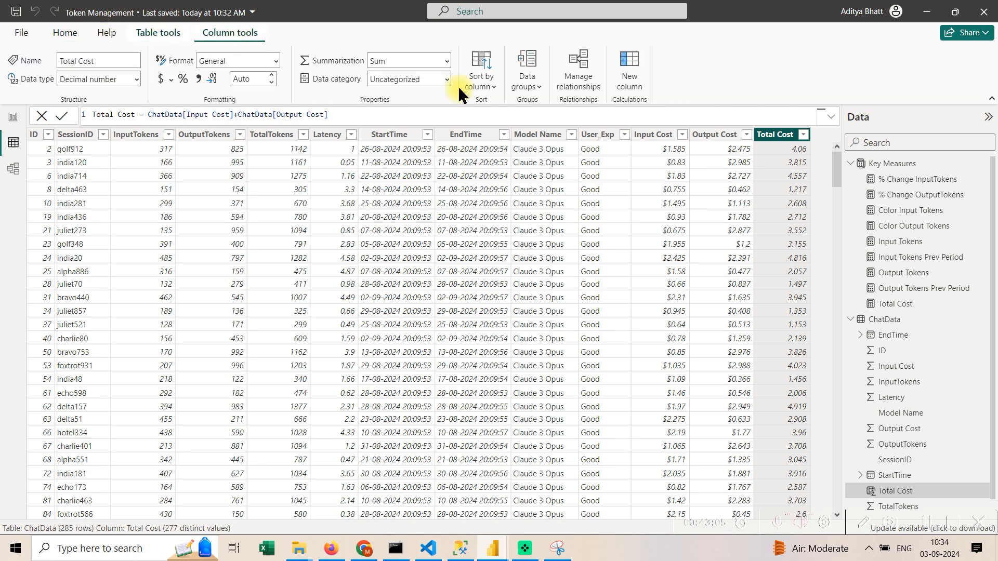
click(162, 79)
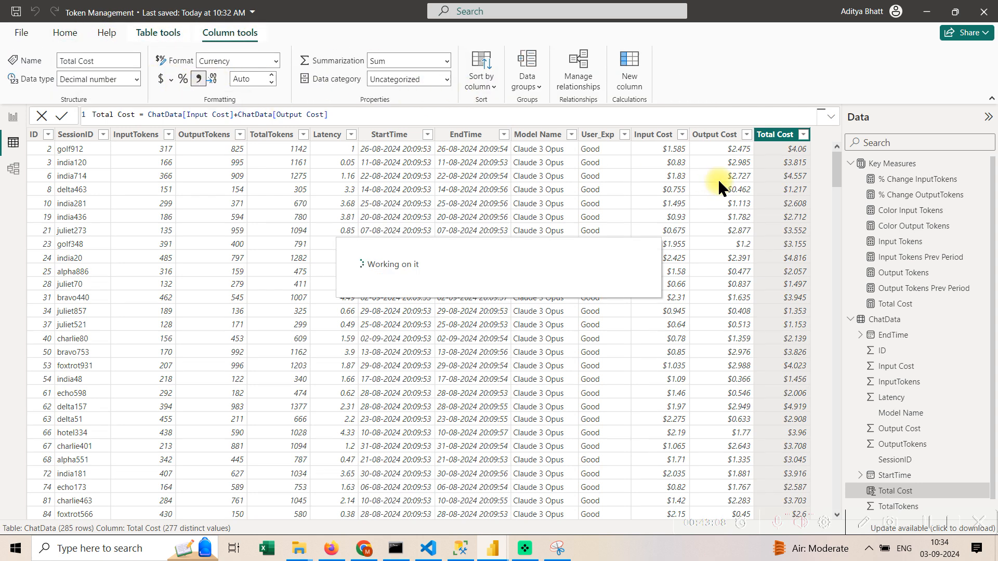
Return to the report view and change the Total Cost measure to sum ChatData[Total Cost].
click(13, 117)
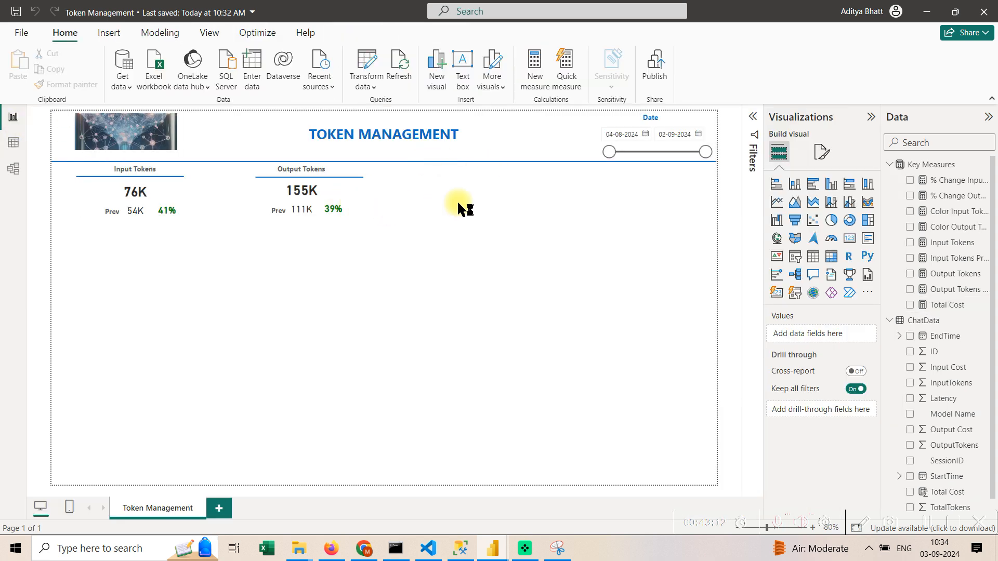
click(943, 310)
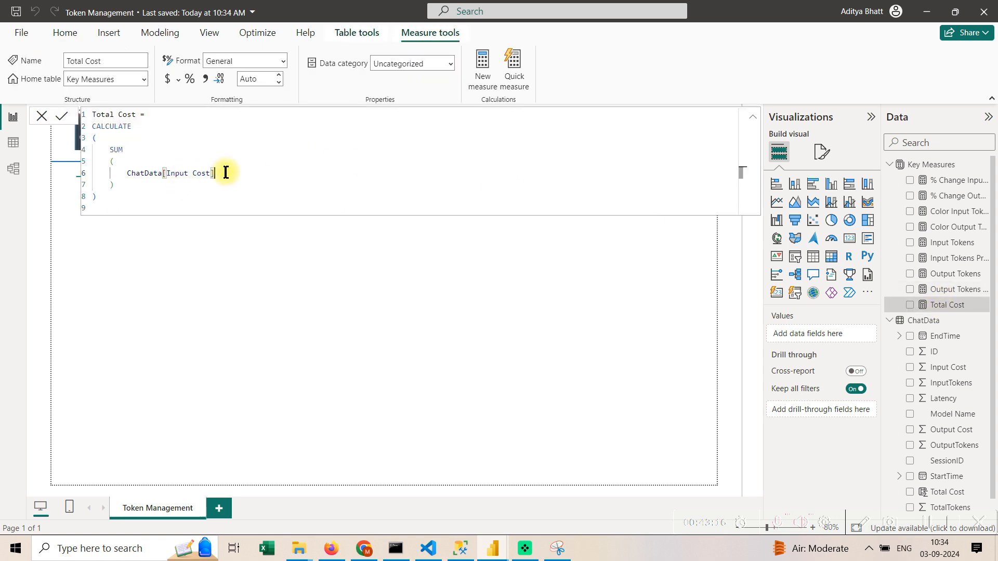
key(BackSpace)
key(BackSpace)
key(BackSpace)
key(BackSpace)
key(BackSpace)
key(BackSpace)
key(BackSpace)
key(BackSpace)
key(BackSpace)
key(BackSpace)
key(BackSpace)
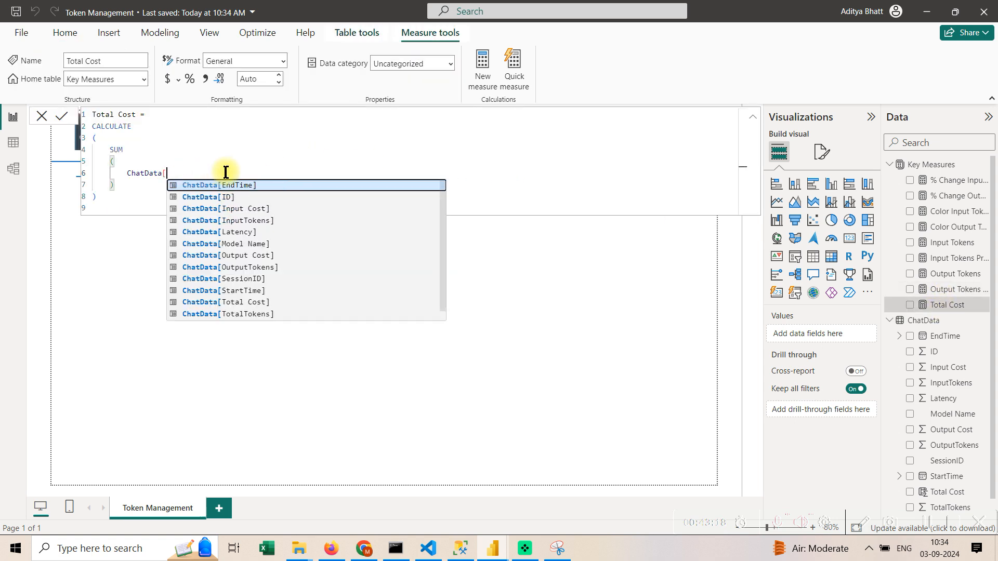
text(Tot)
key(Tab)
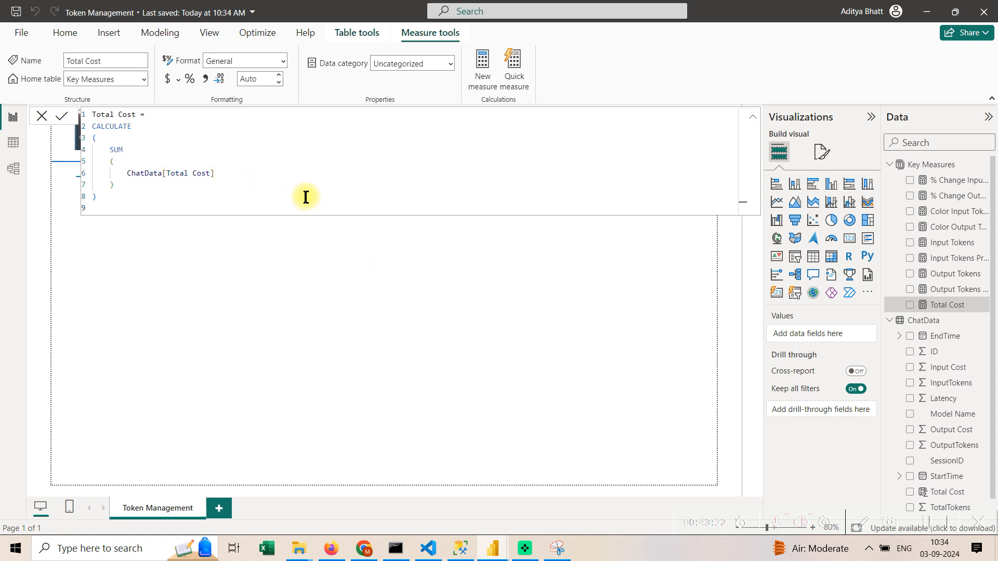
click(43, 118)
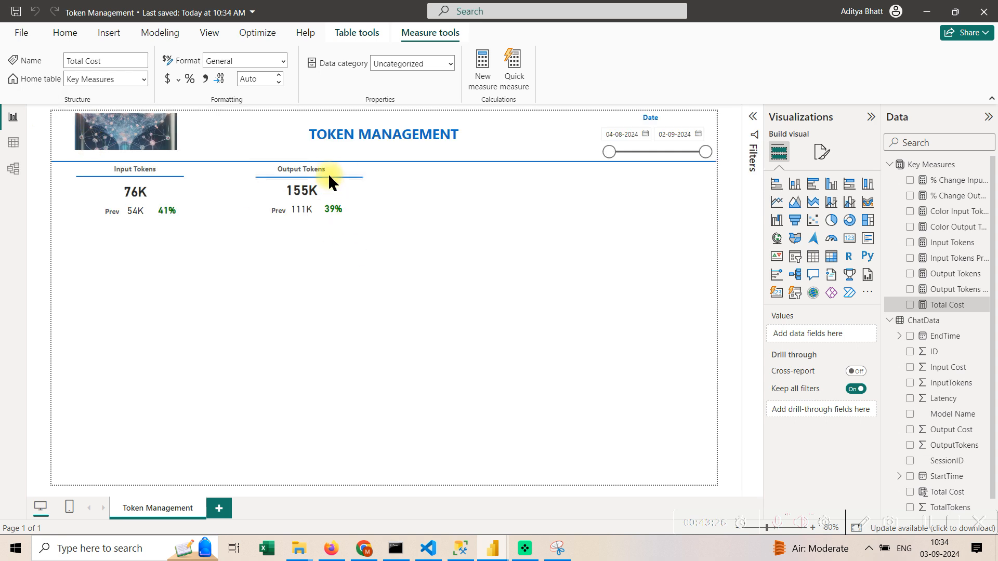
click(328, 177)
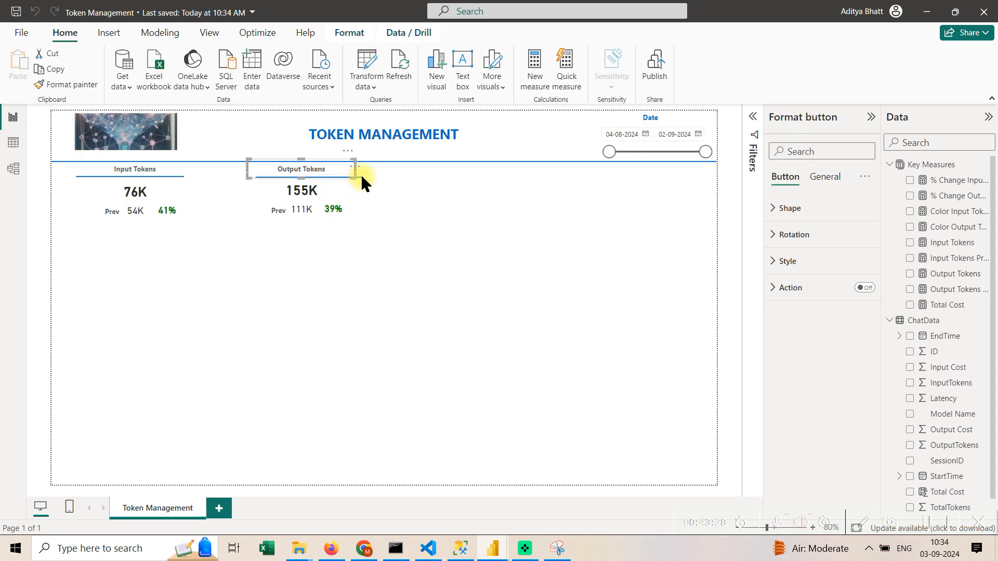
ctrl+click(307, 191)
click(301, 212)
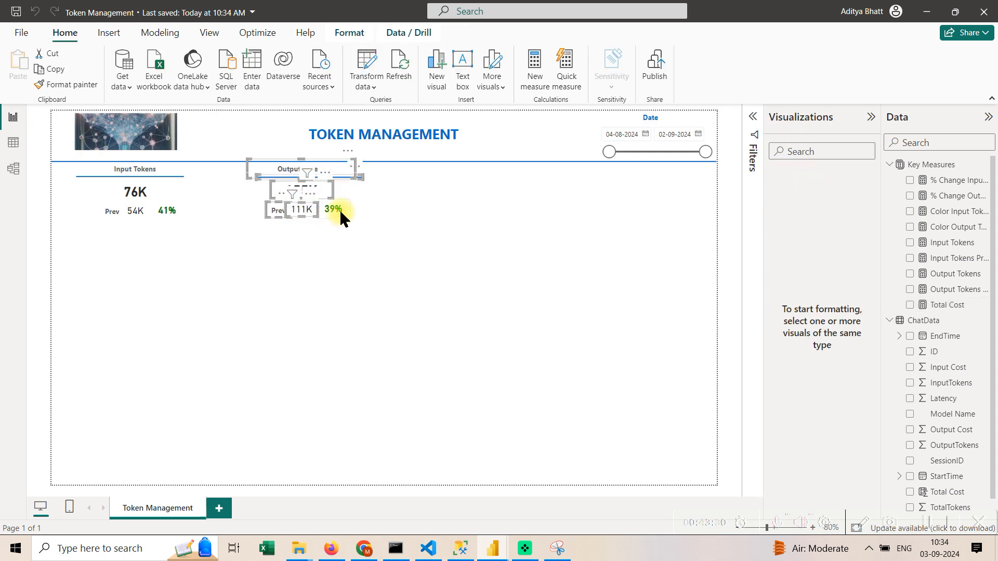
click(415, 256)
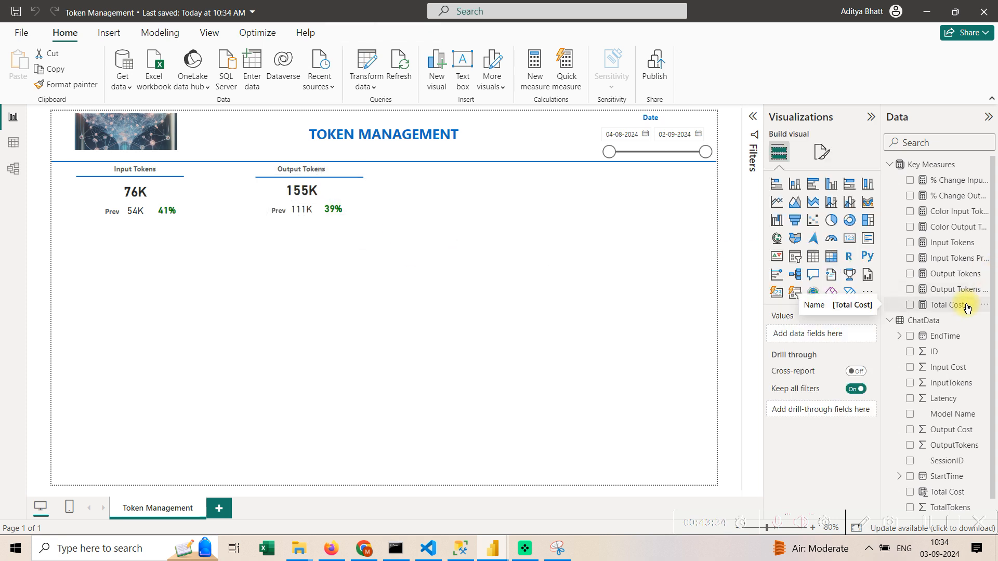
Copy the Input Tokens Prev Period measure's formula into a new measure in the Key Measures table.
click(967, 308)
click(969, 259)
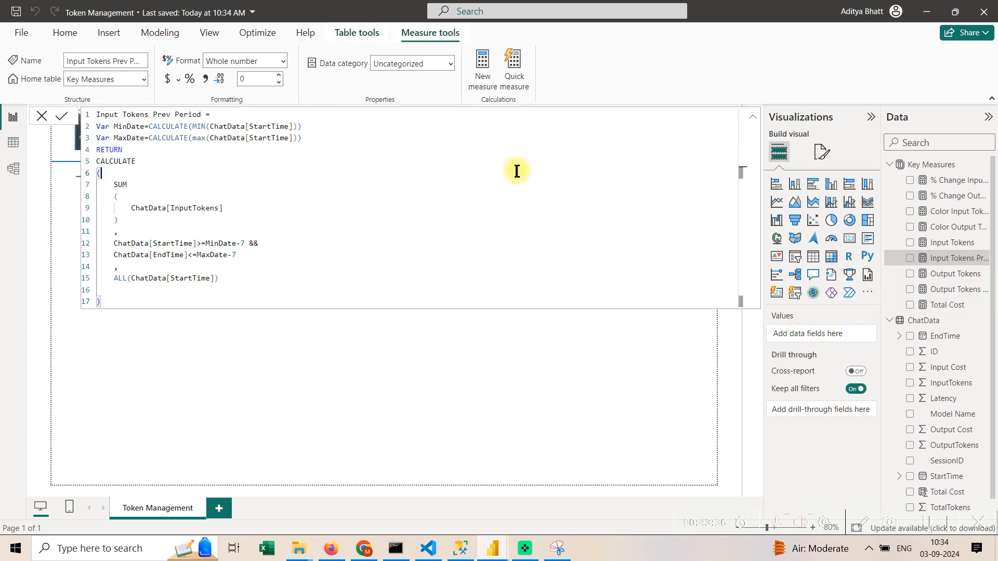
key(ctrl+a)
key(ctrl+c)
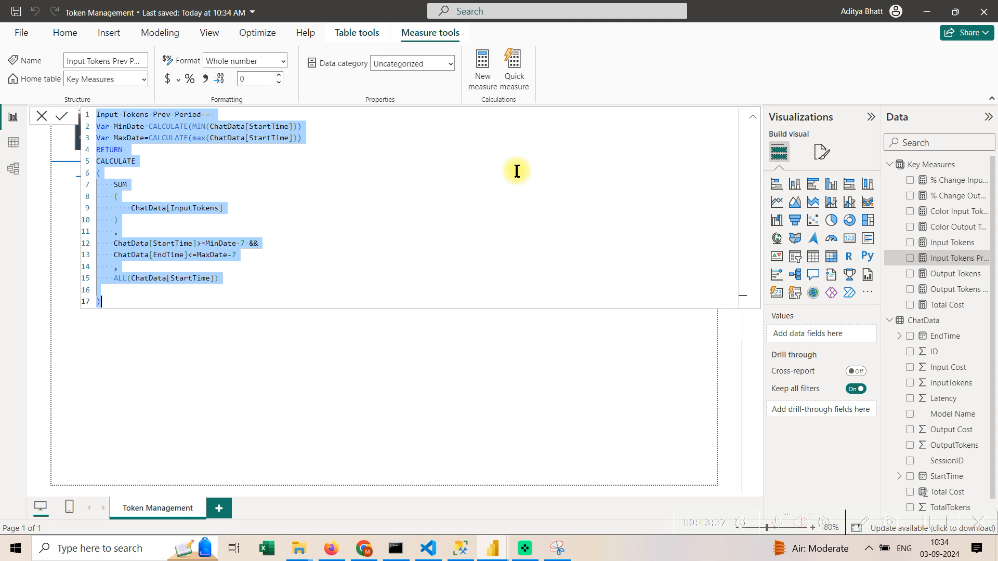
click(987, 169)
click(942, 130)
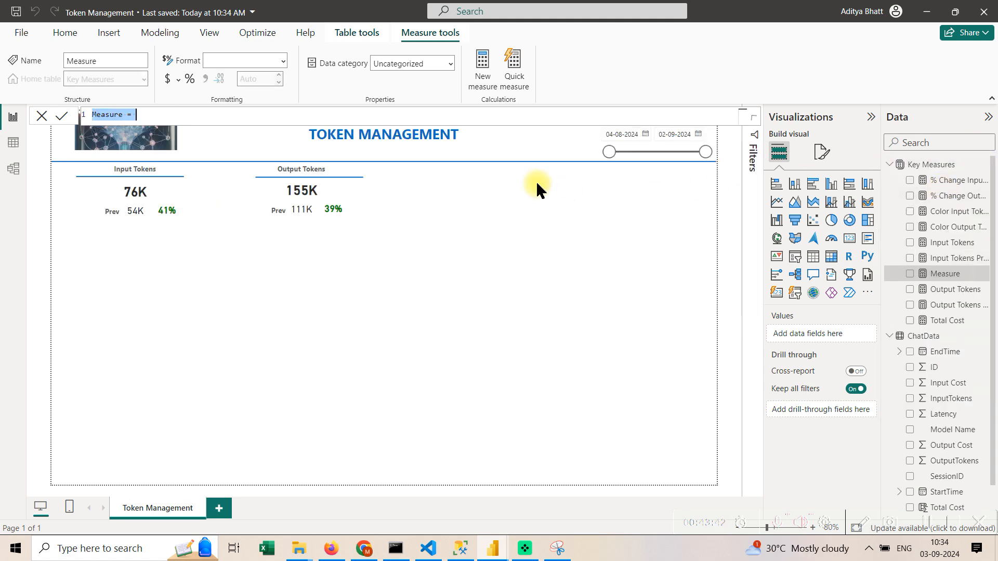
key(ctrl+v)
Rename the copied previous-period measure to Total Cost Prev Period in its formula.
drag(148, 115, 49, 123)
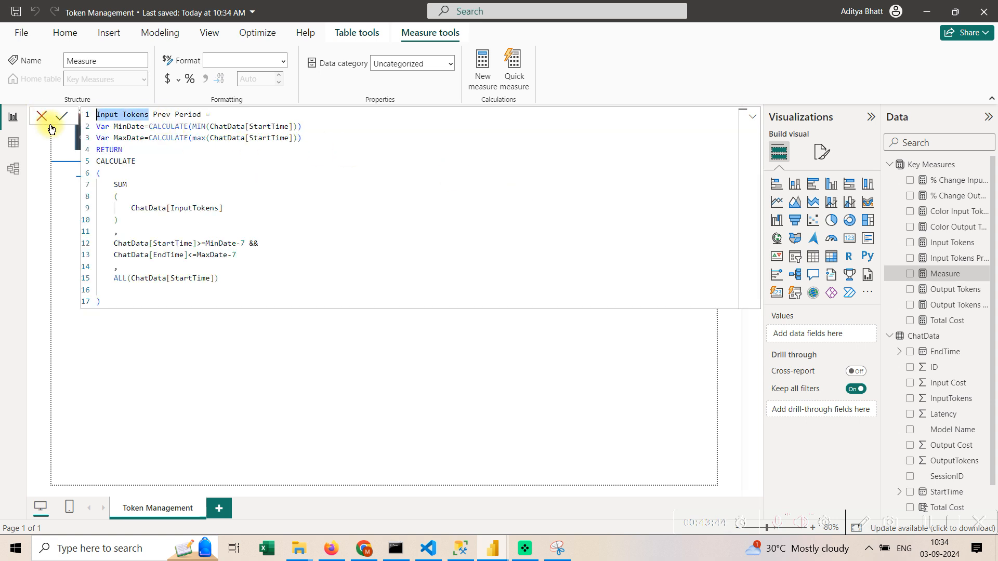
key(ctrl+d)
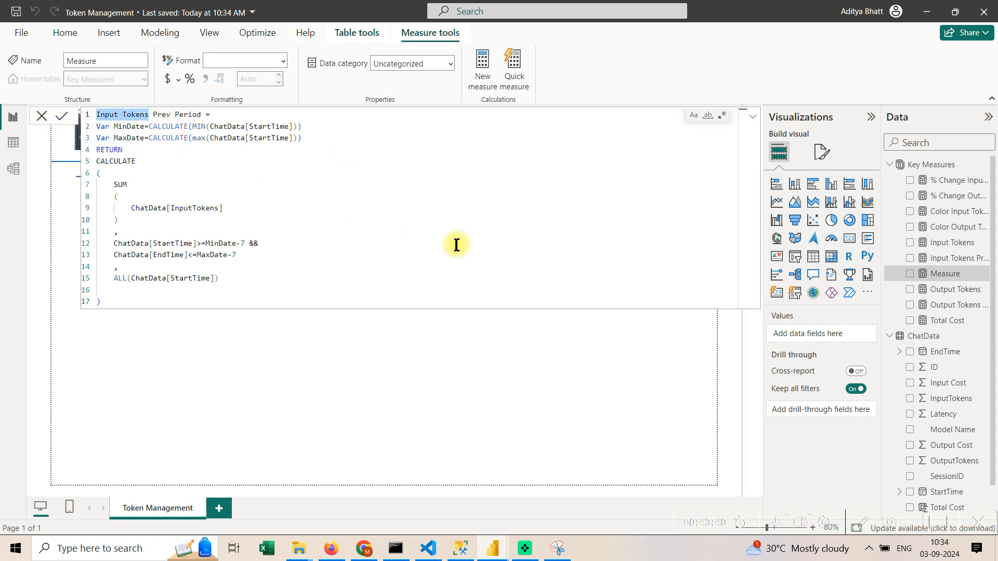
key(BackSpace)
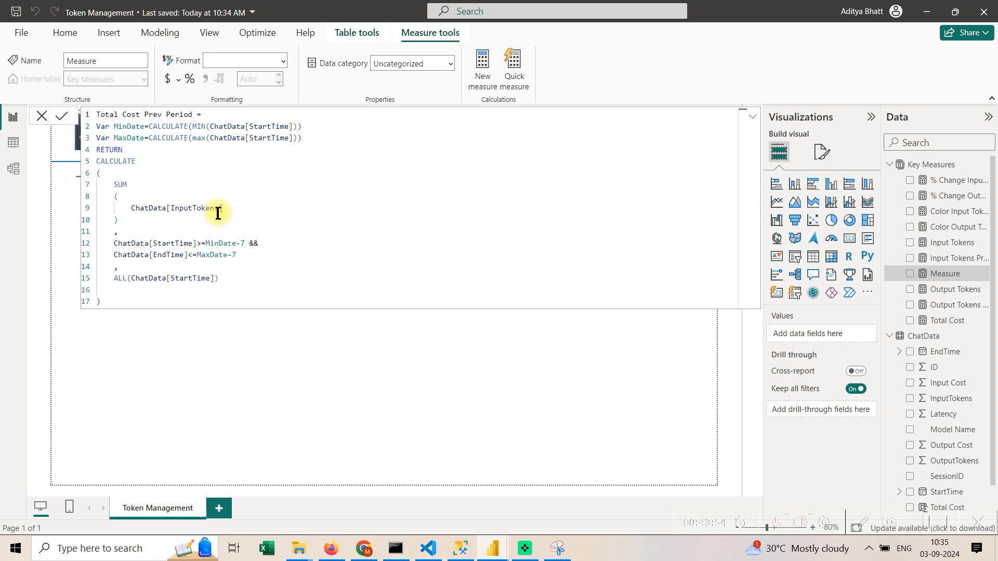
Make Total Cost Prev Period sum ChatData[Total Cost], commit the measure and save the report.
drag(218, 213, 171, 209)
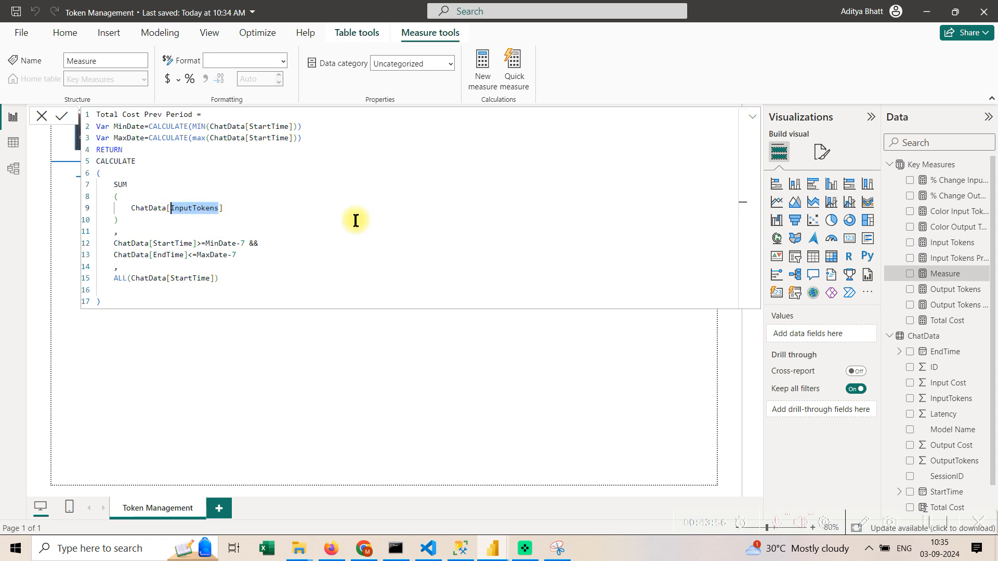
key(BackSpace)
text(Tota)
key(Tab)
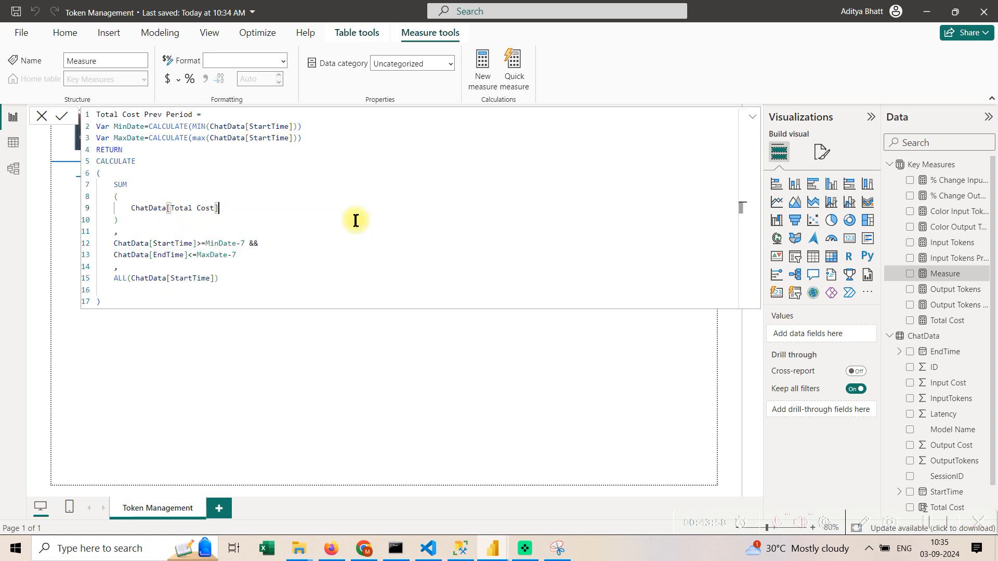
click(58, 117)
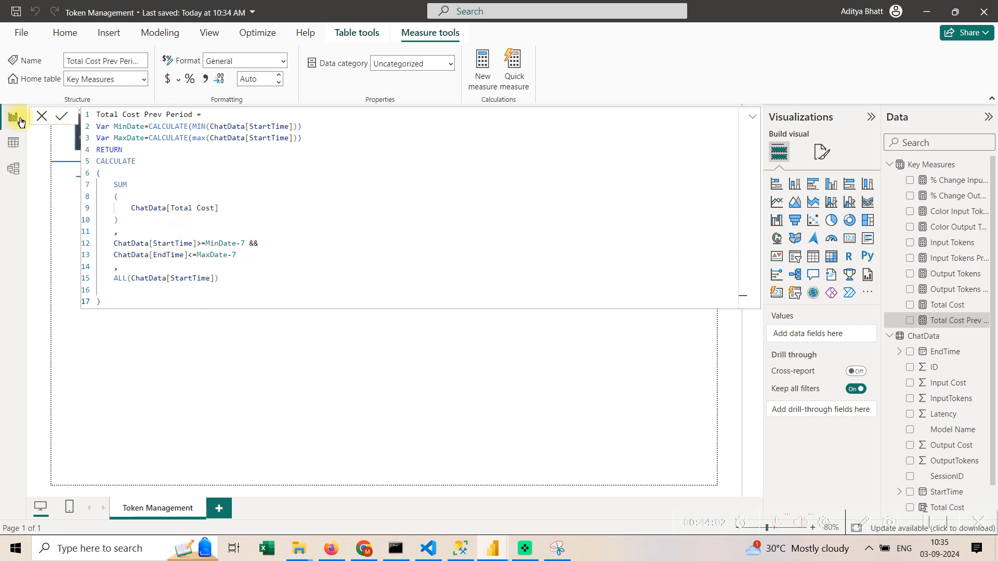
click(41, 117)
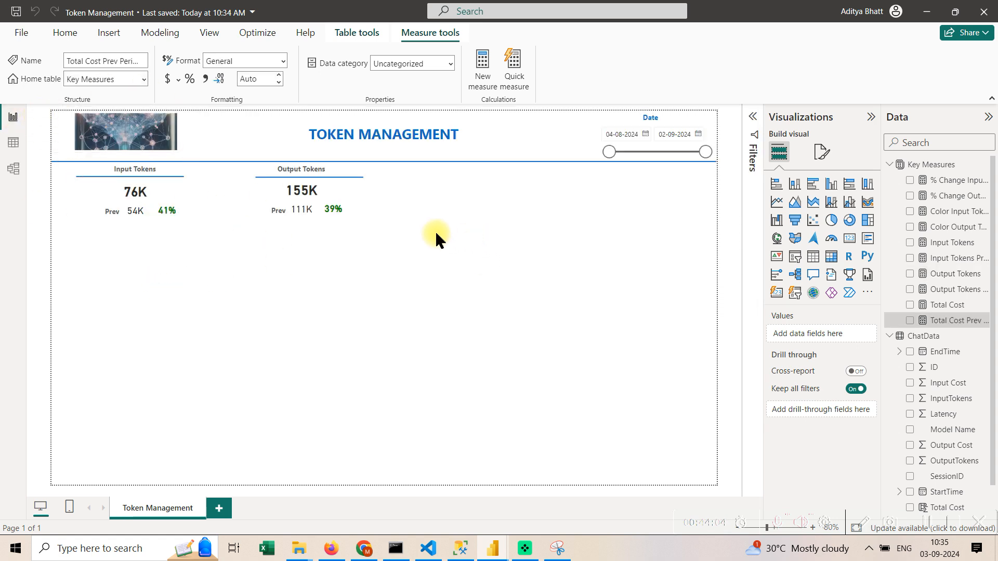
key(ctrl+s)
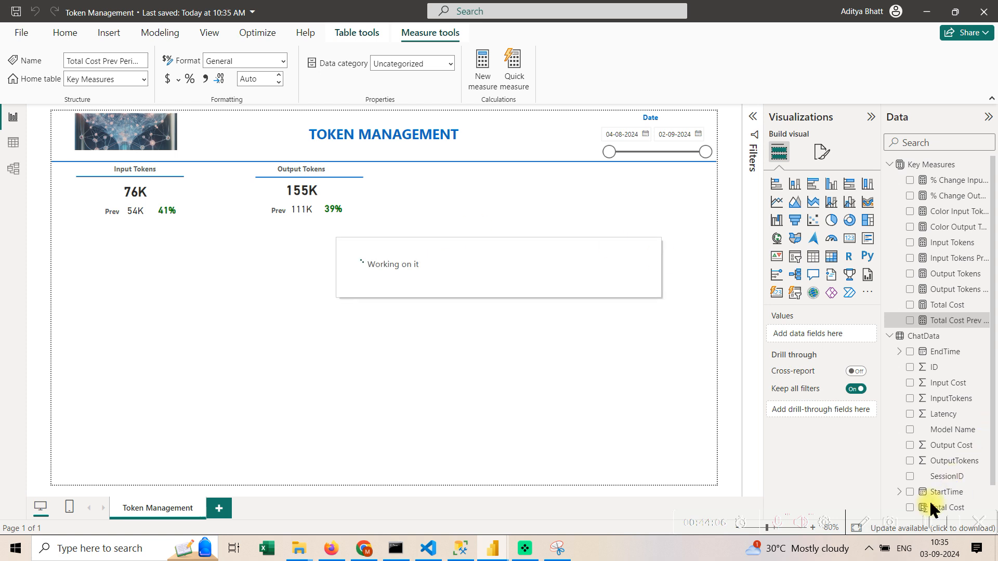
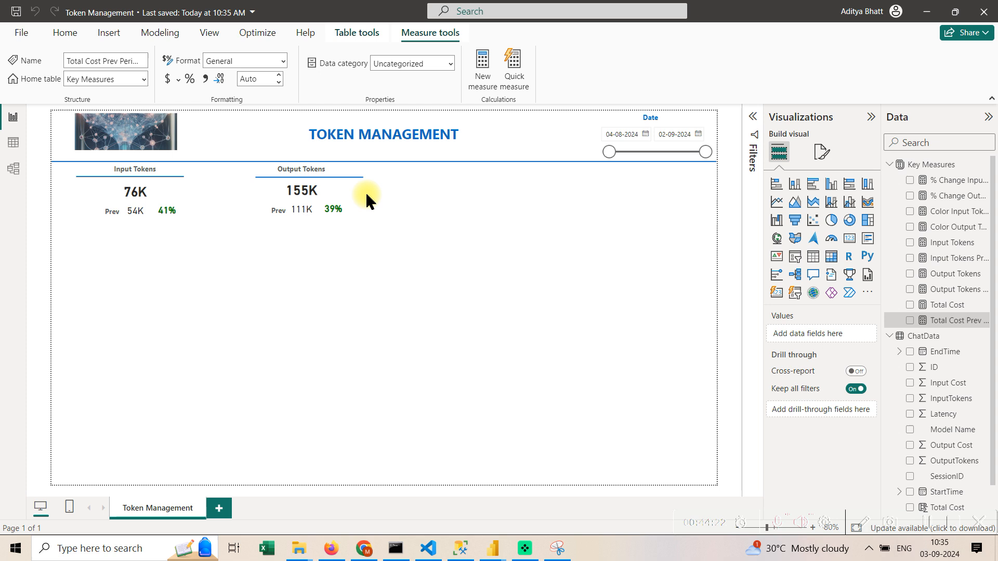
click(961, 307)
click(954, 320)
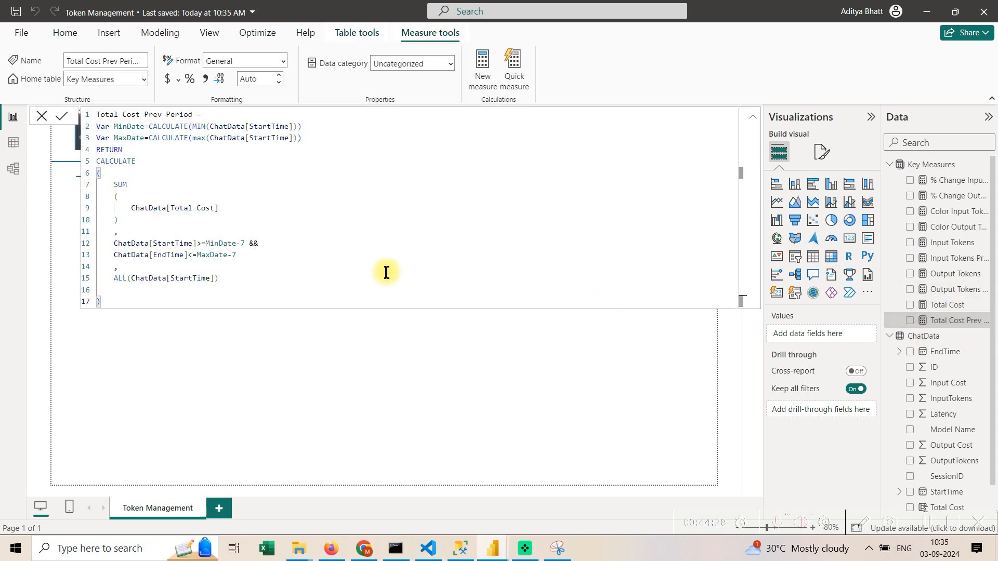
click(42, 113)
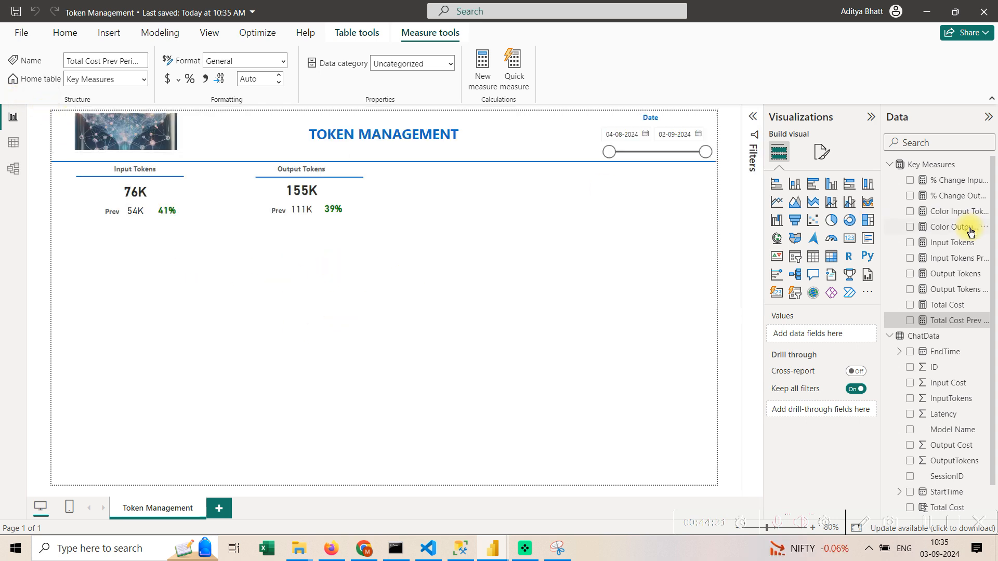
Copy the % Change OutputTokens measure's formula into a new measure in the Key Measures table.
click(960, 195)
click(452, 147)
key(ctrl+a)
key(ctrl+c)
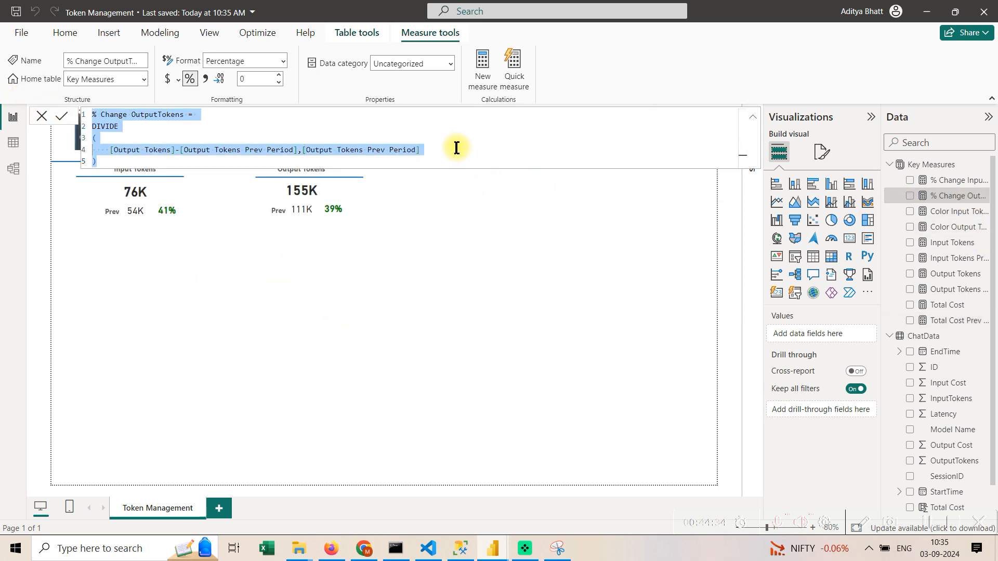
click(986, 165)
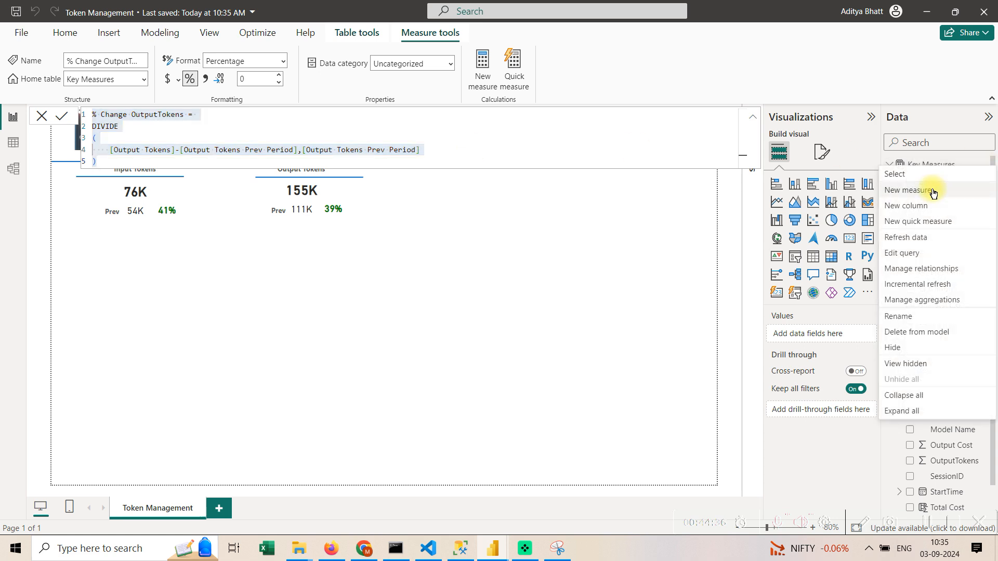
click(681, 178)
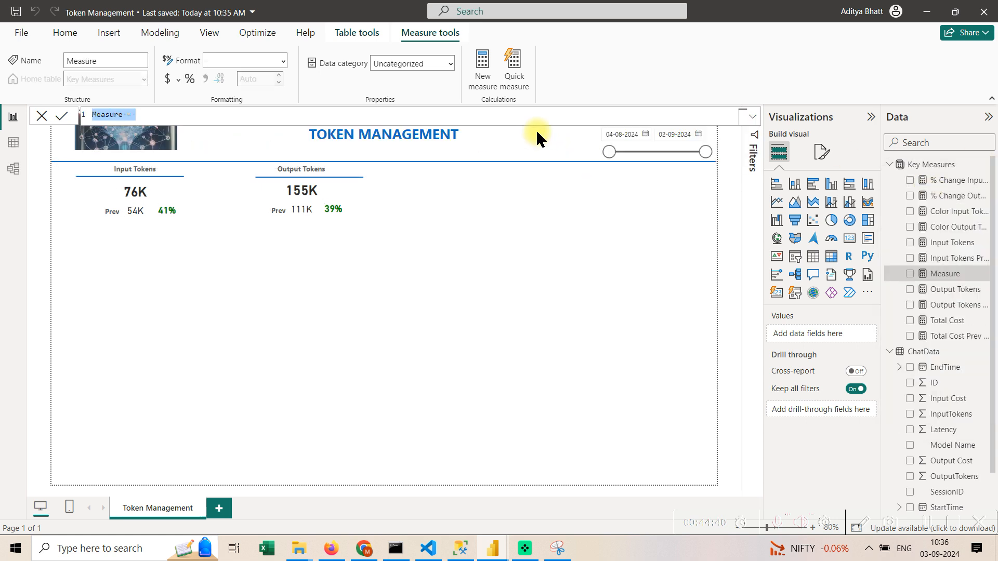
key(ctrl+v)
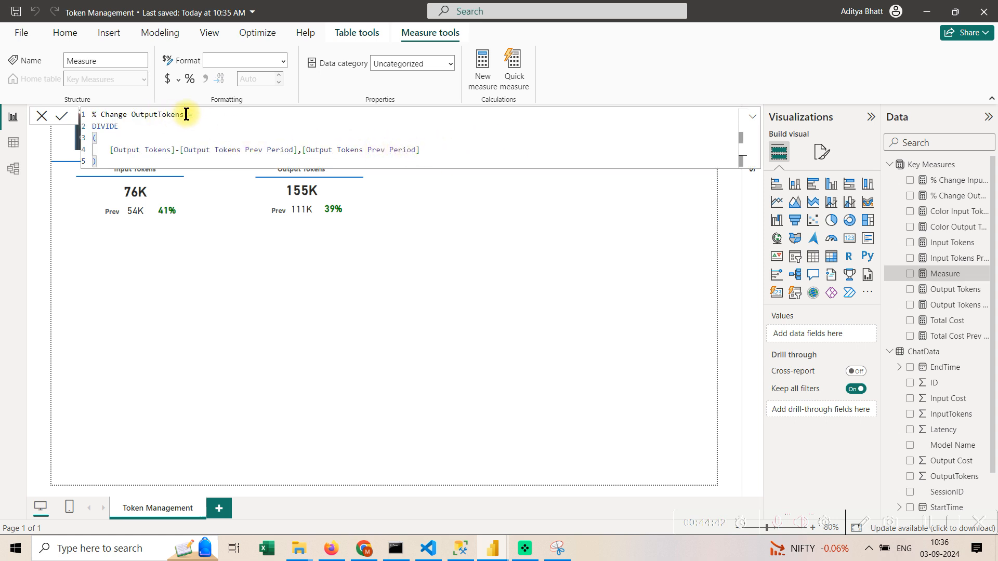
Replace every Output Tokens reference inside the copied DIVIDE expression with Total Cost.
drag(184, 115, 139, 115)
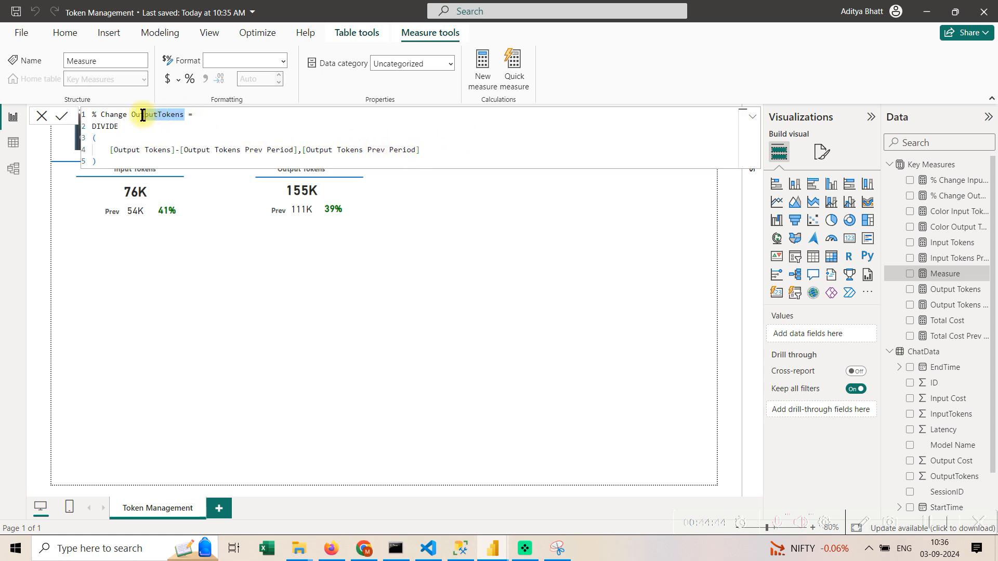
drag(169, 150, 111, 151)
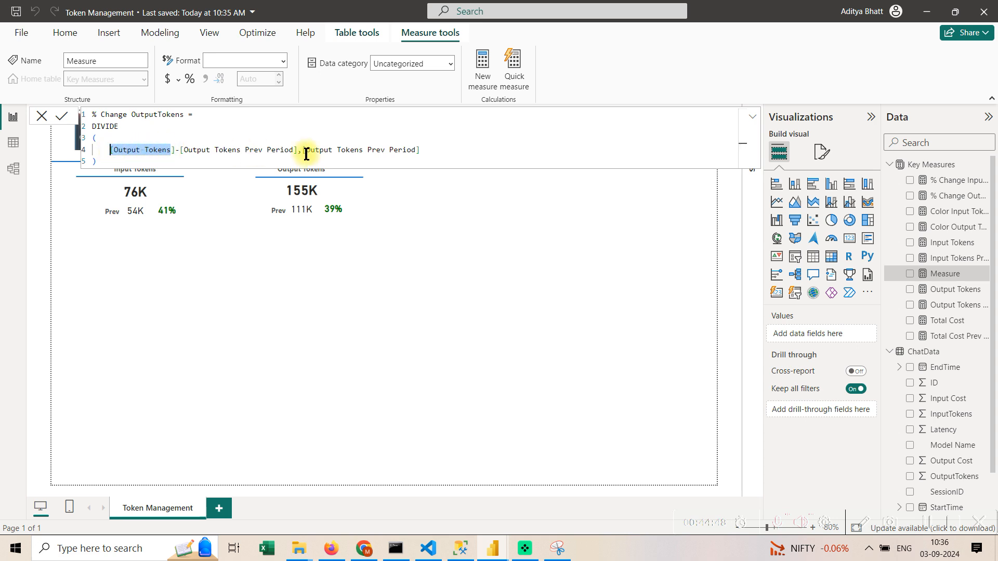
key(ctrl+shift+l)
text(To)
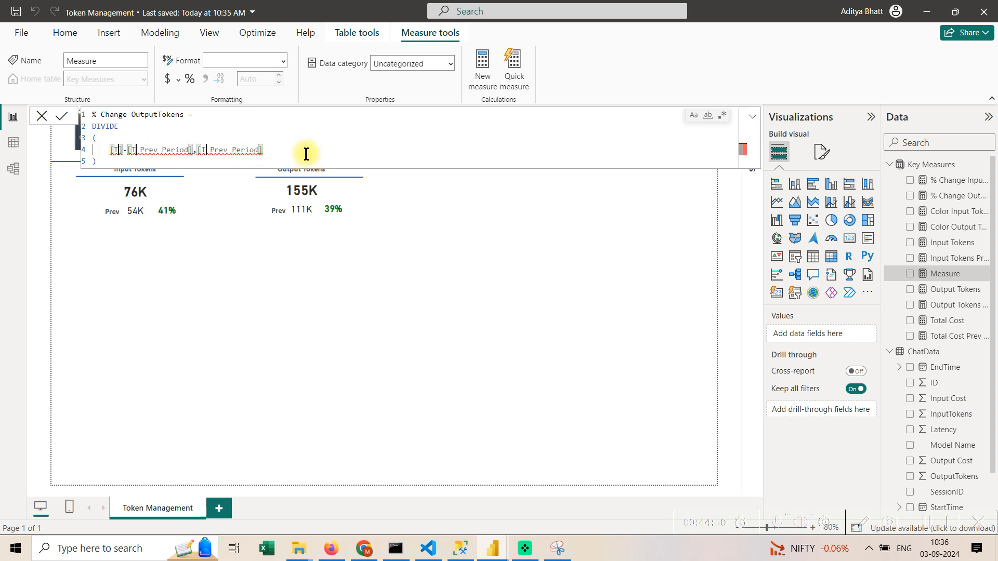
text(tal Cos)
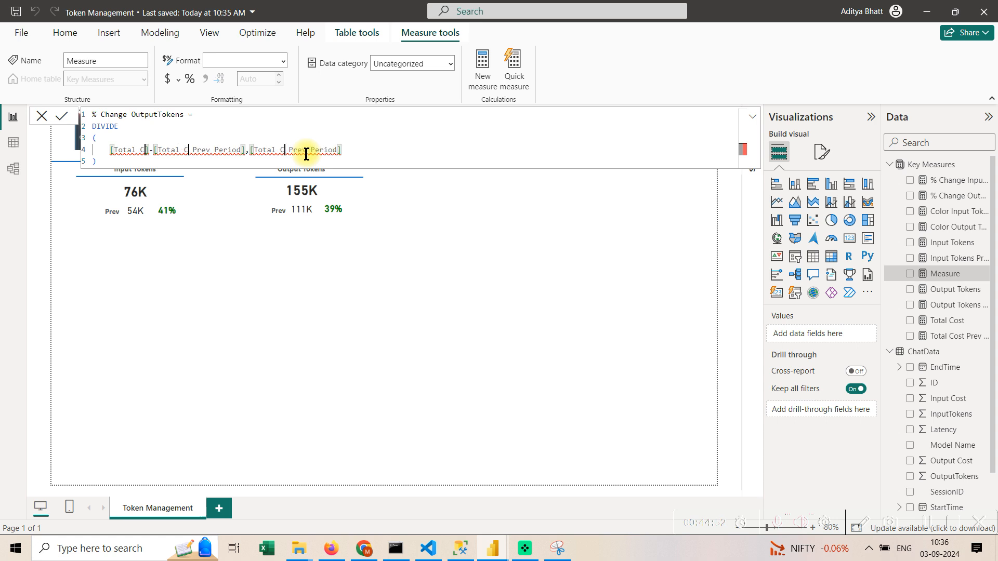
text(t)
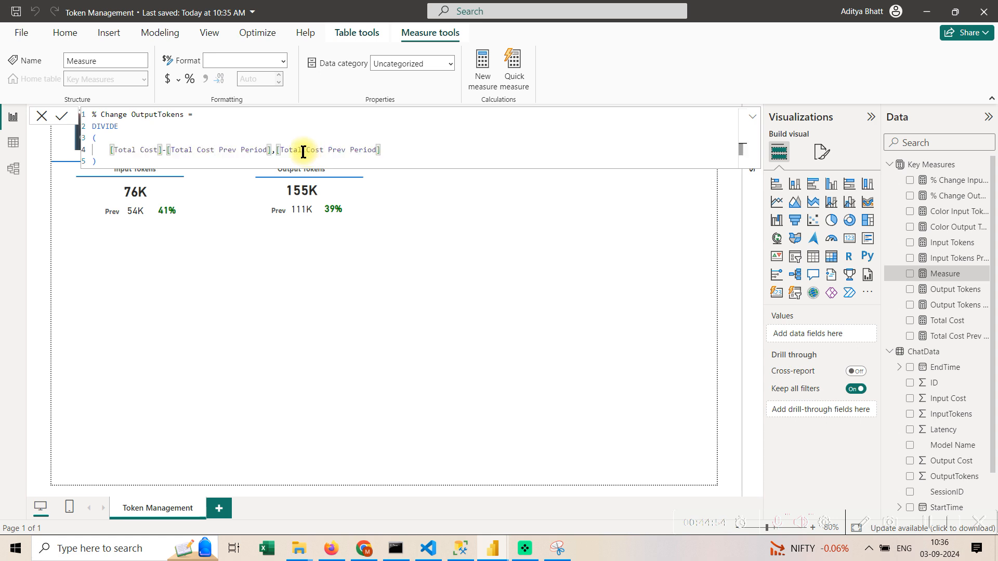
Rename the copied percentage measure to % Change Total Cost in its formula and commit it.
click(196, 127)
drag(131, 115, 186, 115)
key(BackSpace)
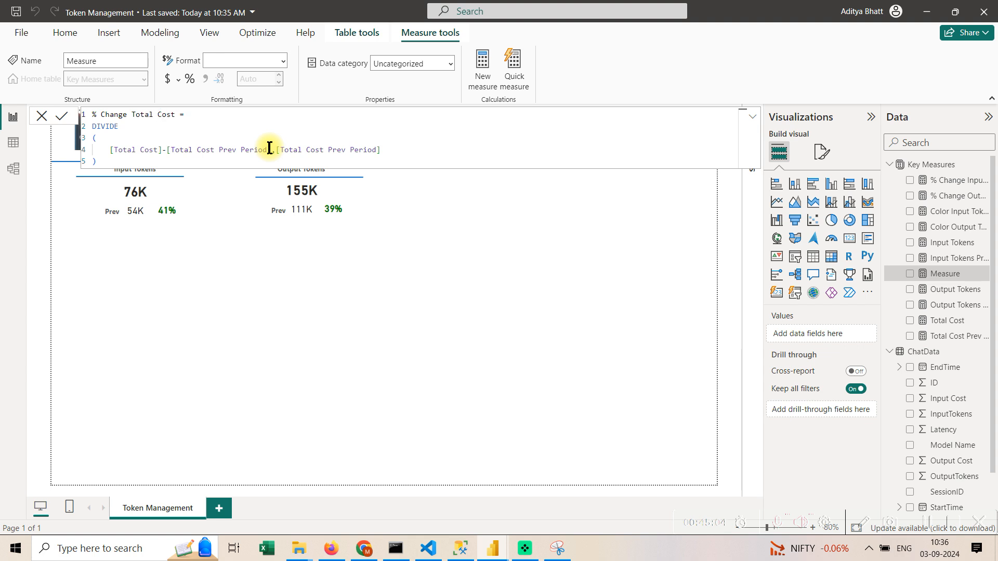
key(Return)
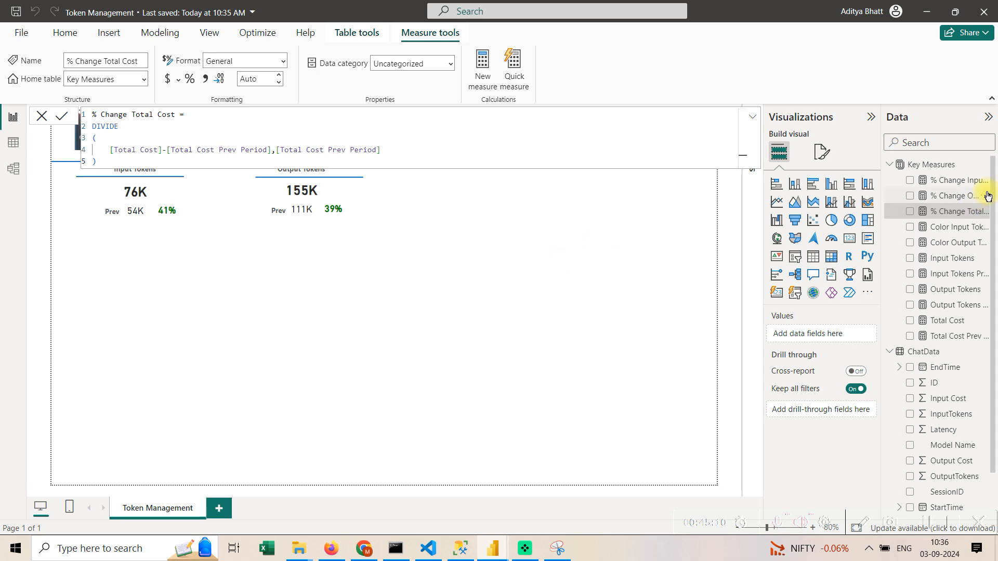
Copy the Color Input Tokens measure's formula into a new measure in the Key Measures table.
click(968, 180)
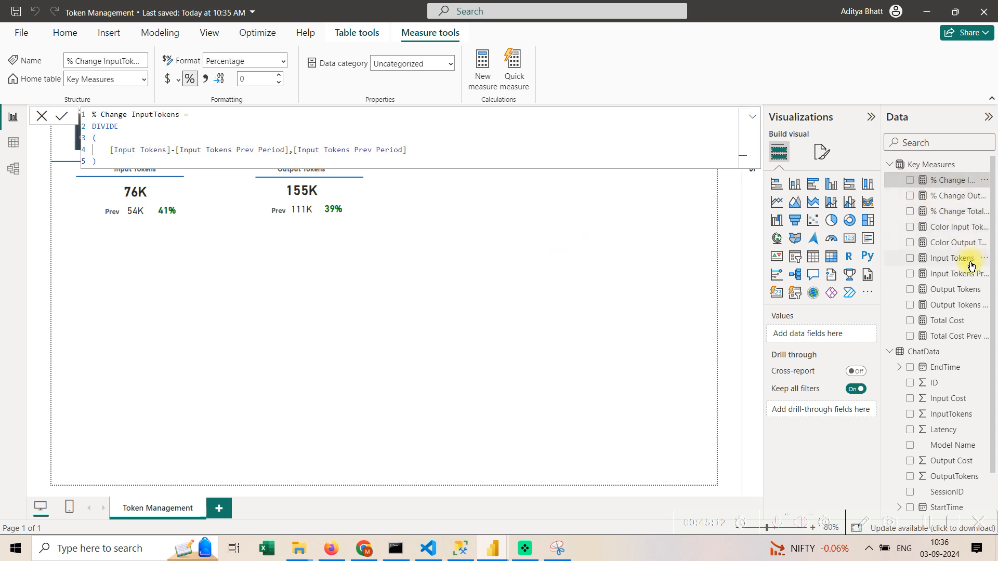
click(954, 197)
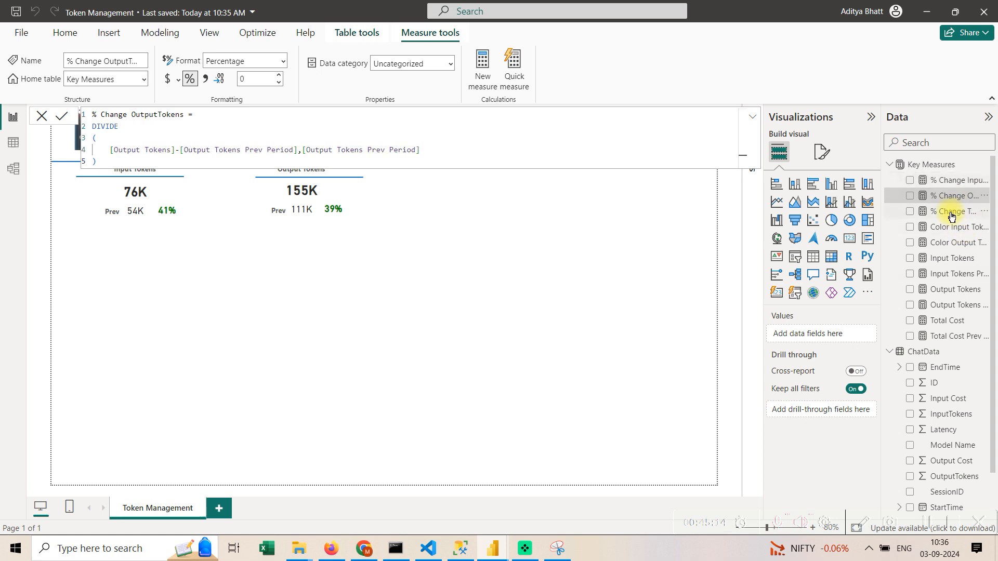
click(955, 229)
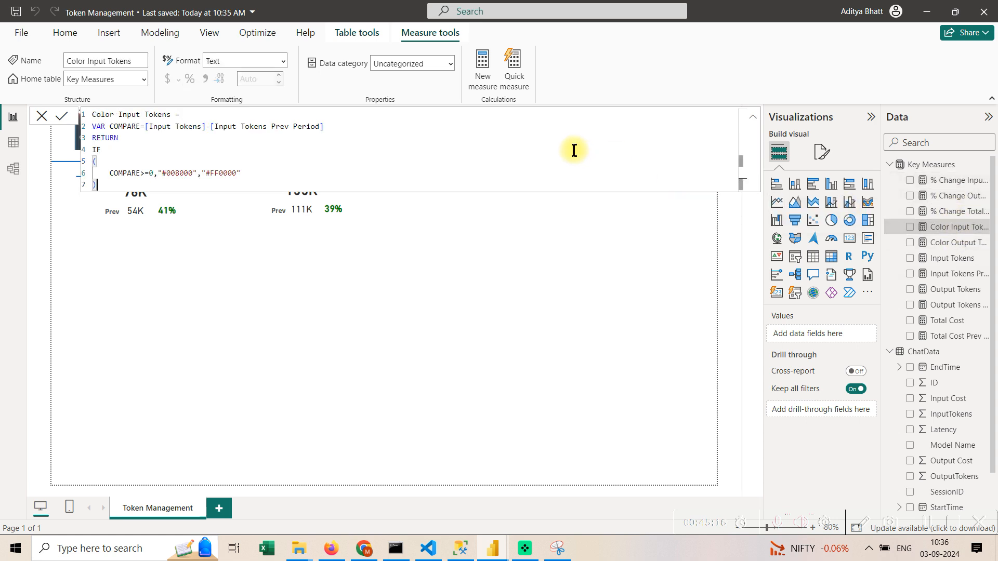
click(575, 149)
key(ctrl+a)
key(ctrl+c)
click(985, 165)
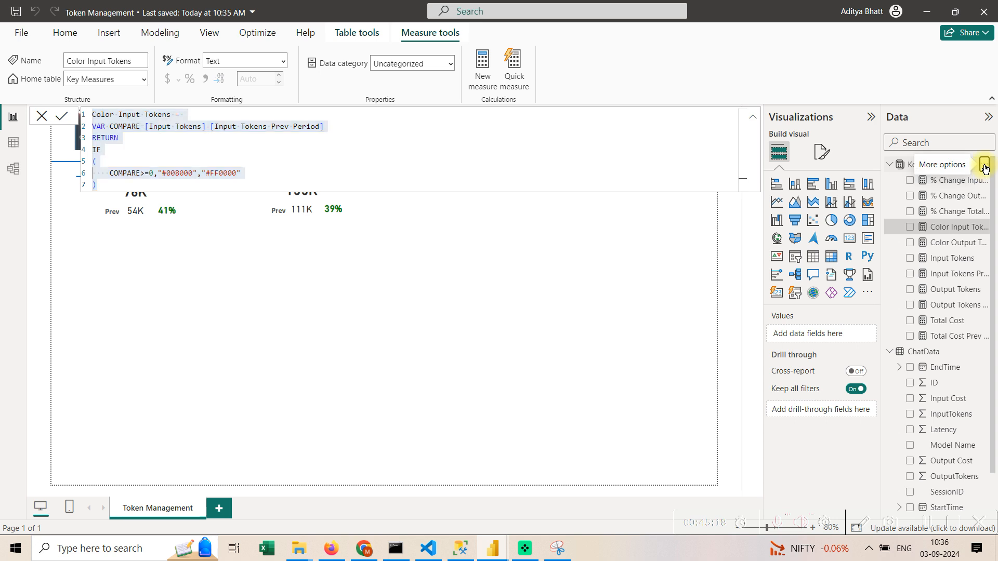
click(943, 190)
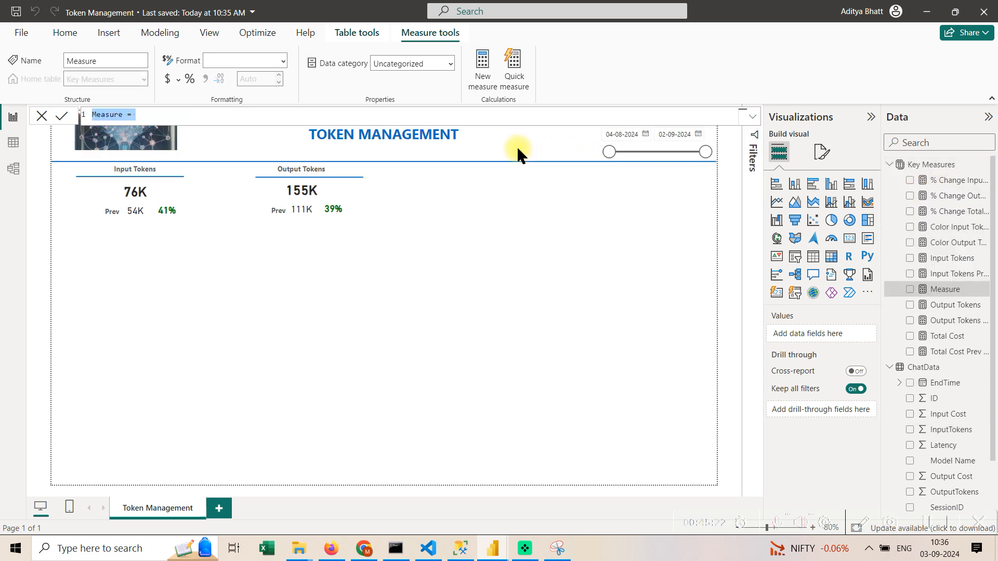
key(ctrl+v)
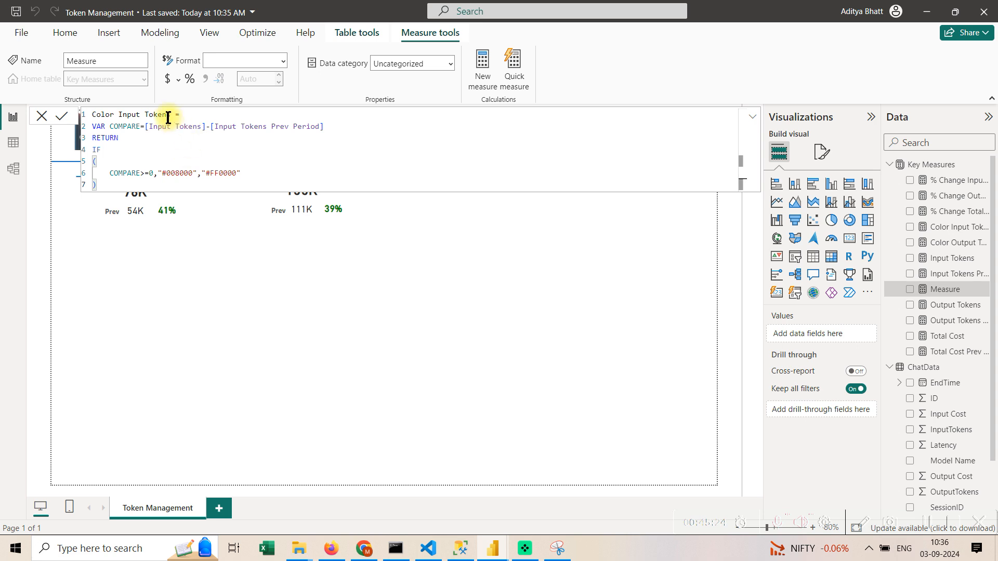
Rename the copied color measure to Color Costs in its formula.
drag(168, 116, 124, 116)
text(s)
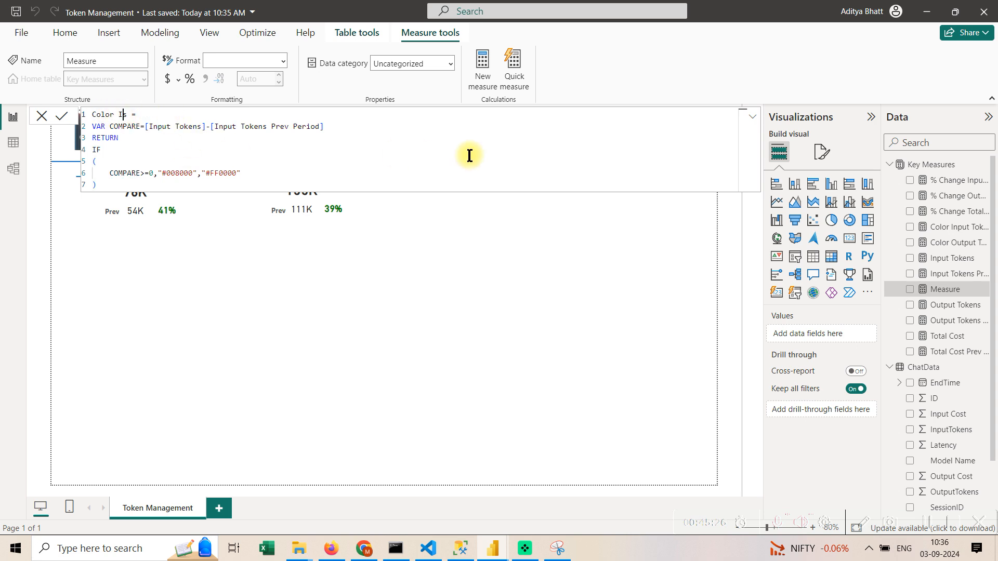
key(BackSpace)
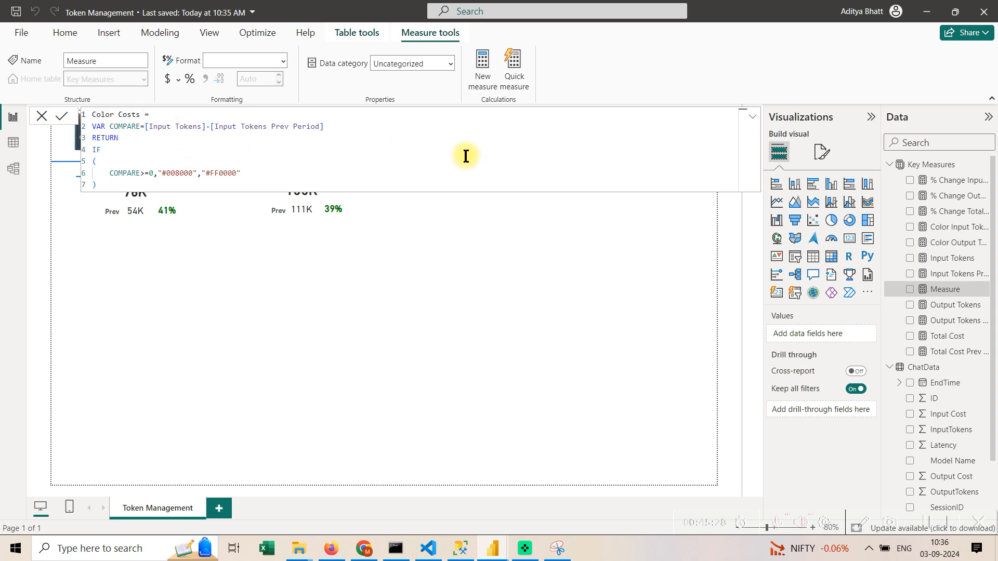
Replace both Input Tokens references in the COMPARE variable with Total Cost.
drag(202, 127, 149, 127)
key(Right)
key(Right)
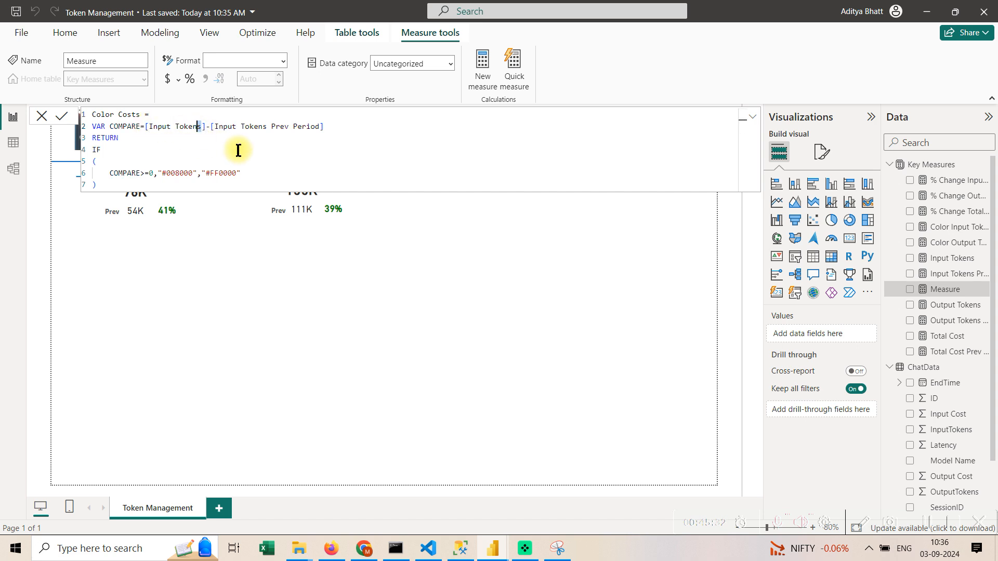
key(shift+Left)
key(shift+Left)
key(shift+Left)
key(shift+Left)
key(shift+Left)
key(shift+Left)
key(shift+Left)
key(shift+Left)
key(shift+Left)
key(shift+Left)
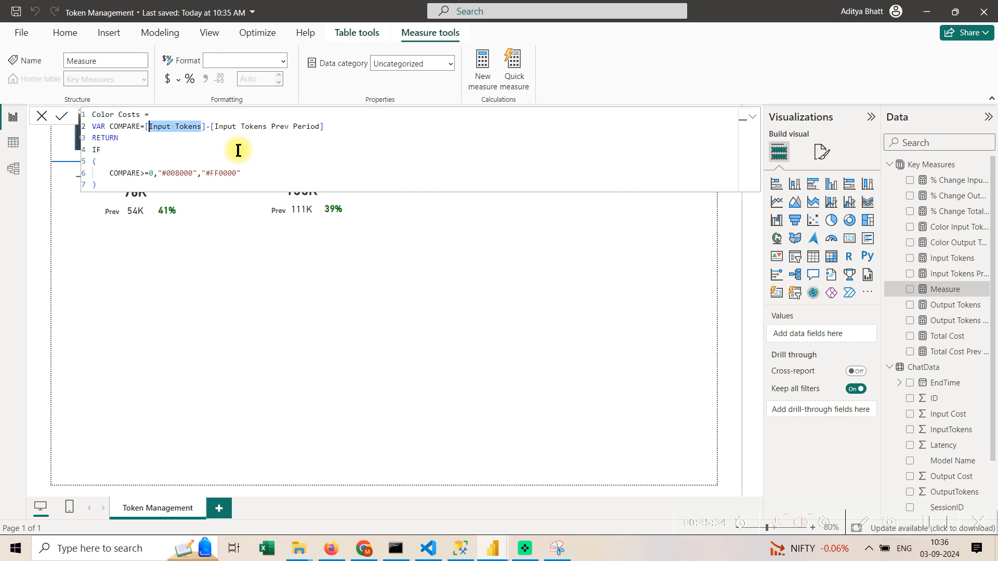
key(ctrl+d)
text(Total )
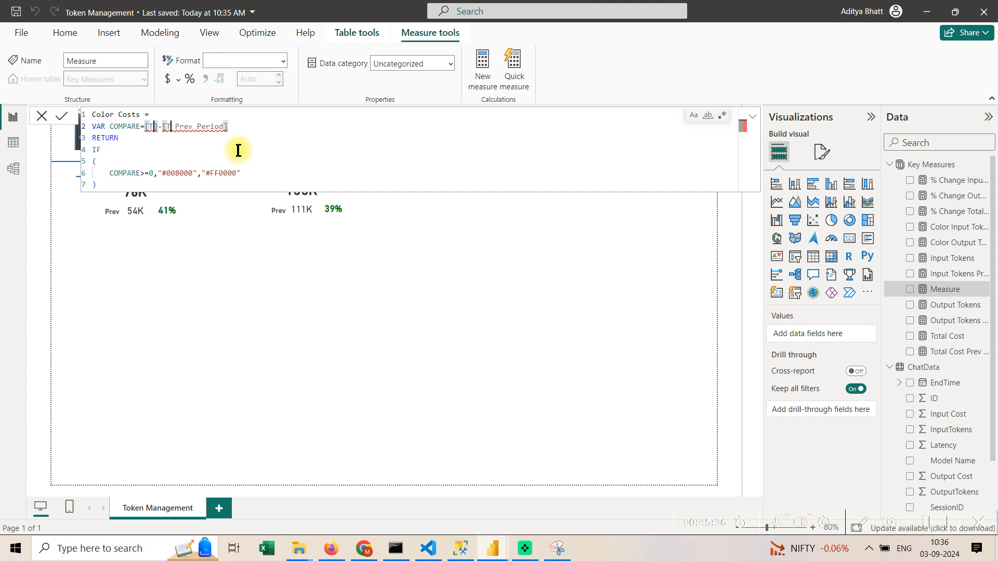
text(Costs)
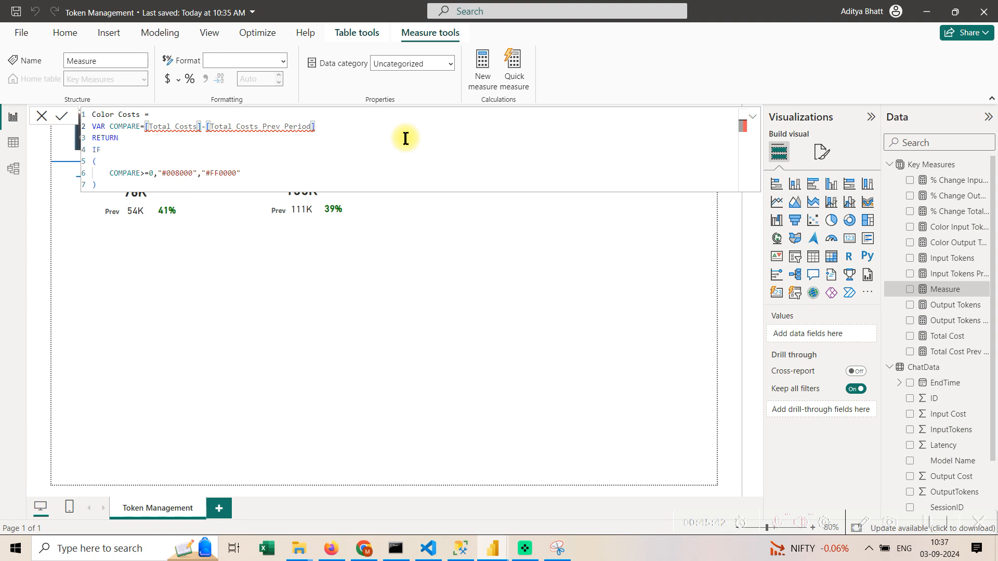
key(BackSpace)
Change the Color Costs condition to COMPARE<=0, commit the measure and save the report.
key(Down)
key(Down)
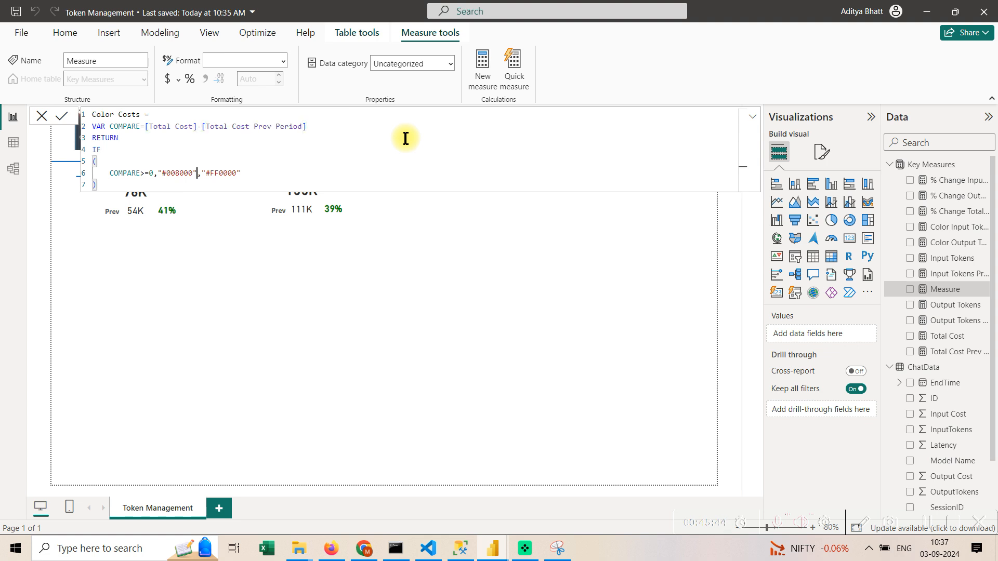
key(Left)
key(Left)
key(Left)
key(Left)
key(Left)
key(Left)
key(Left)
key(Left)
key(Left)
key(BackSpace)
text(<)
key(Return)
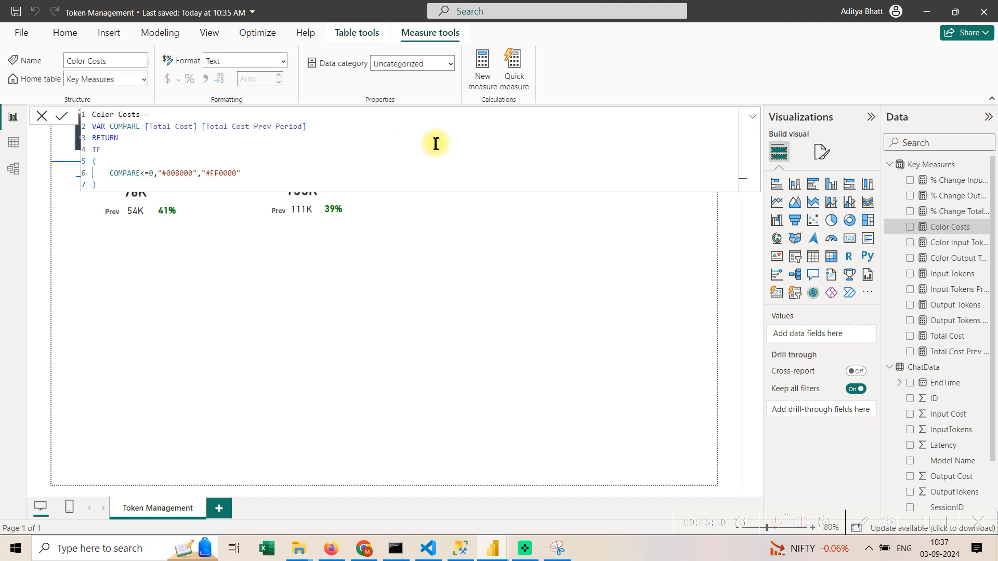
click(42, 116)
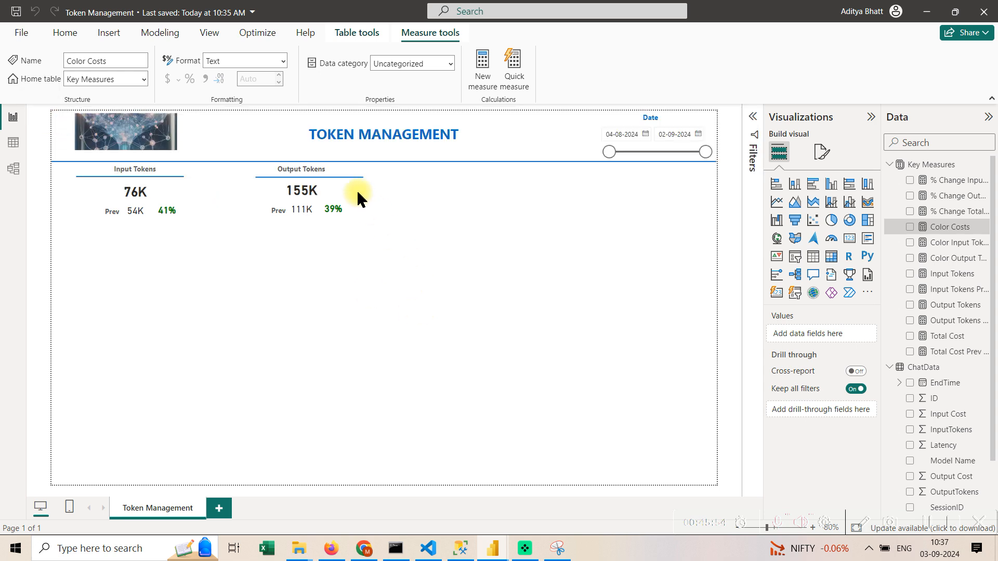
key(ctrl+s)
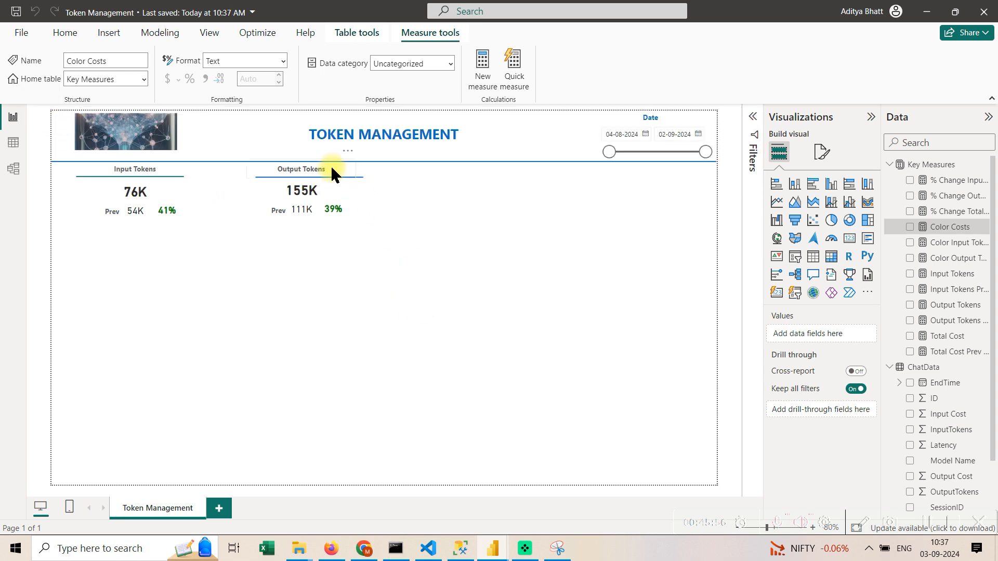
Duplicate the whole Output Tokens KPI group with its title, line, value, Prev label and percentage, and place the copy to its right.
click(353, 177)
ctrl+click(361, 177)
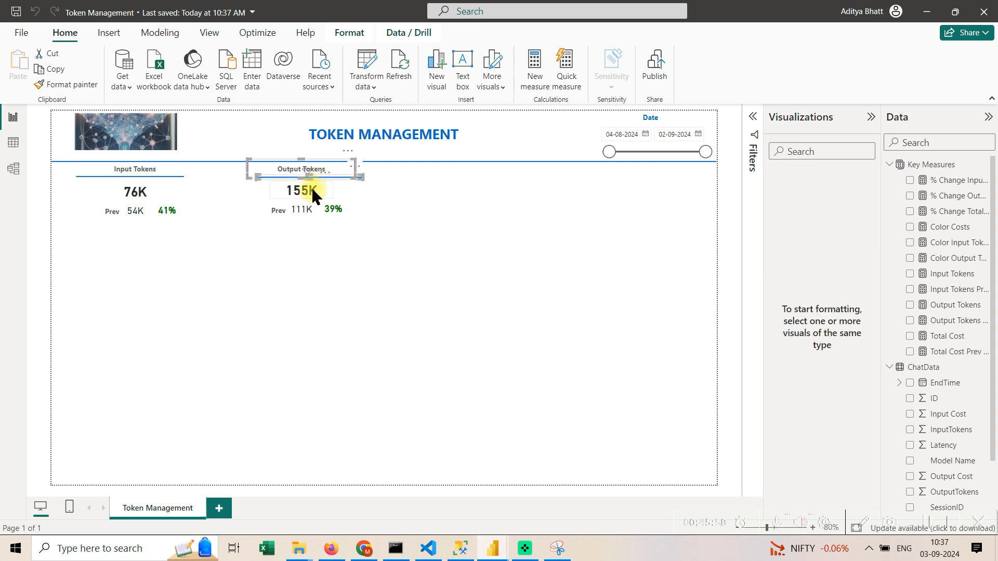
ctrl+click(310, 190)
ctrl+click(287, 209)
ctrl+click(302, 209)
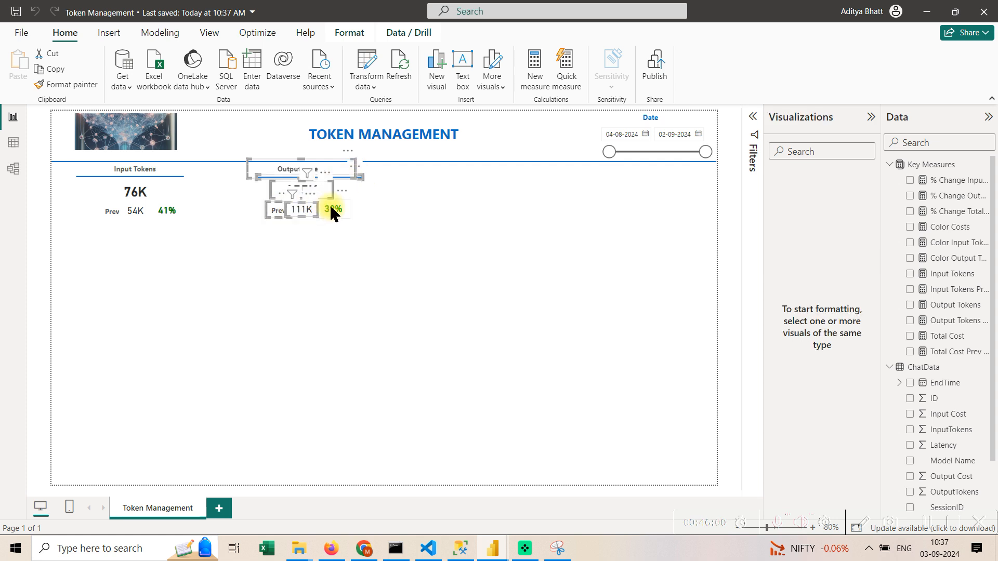
ctrl+click(333, 209)
key(ctrl+c)
key(ctrl+v)
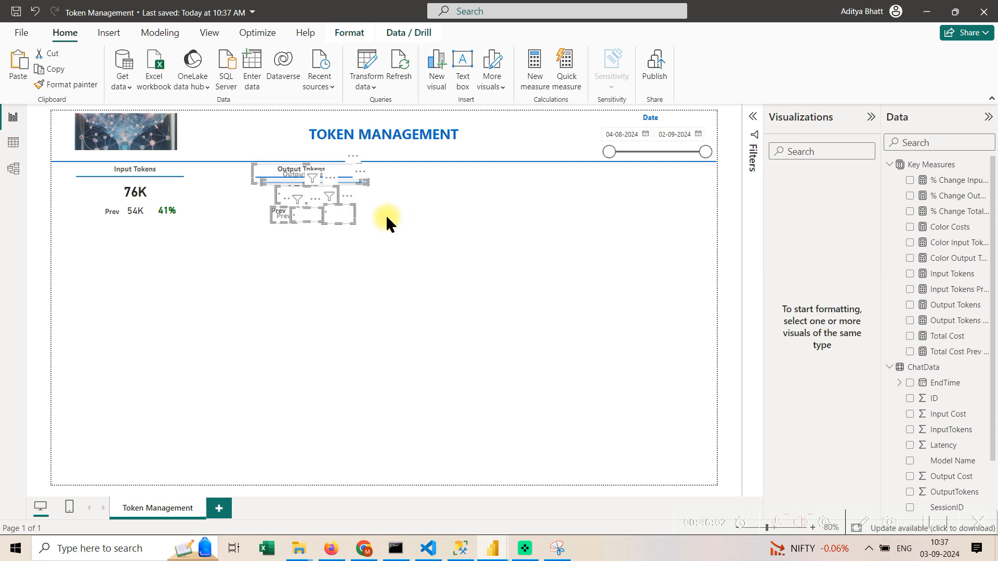
drag(362, 171, 518, 168)
click(613, 270)
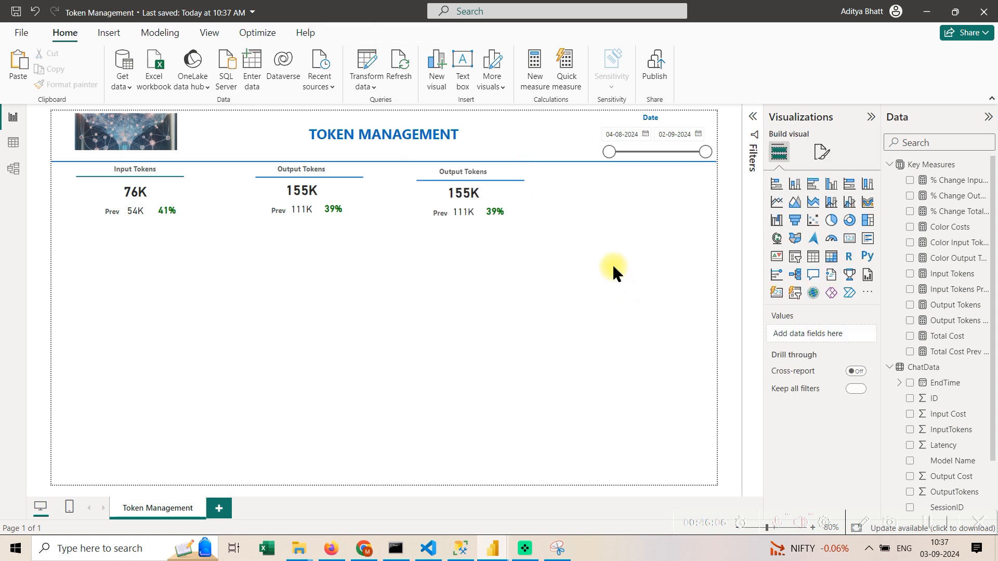
Change the duplicated KPI group's title text to Total Cost.
click(481, 167)
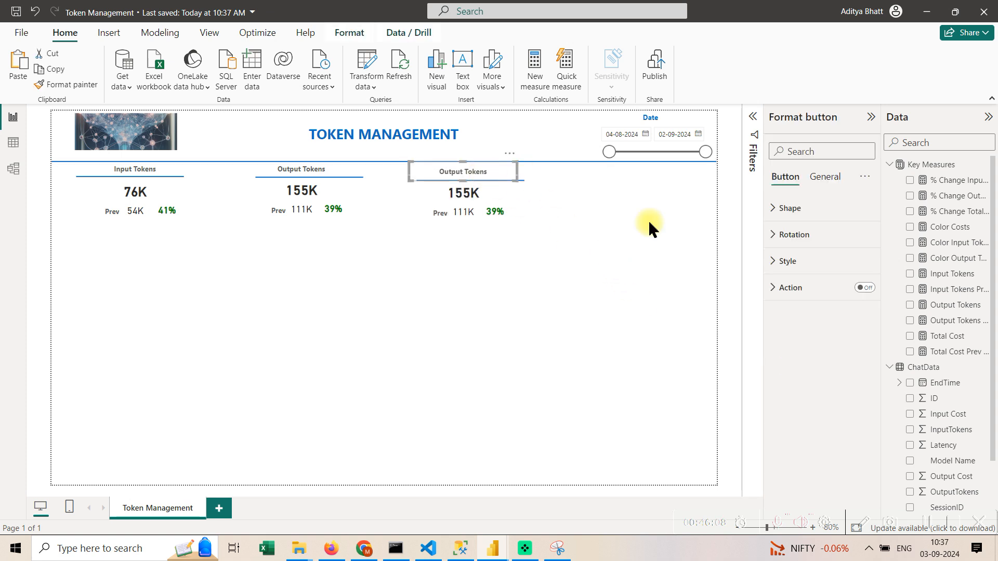
click(809, 261)
double_click(828, 396)
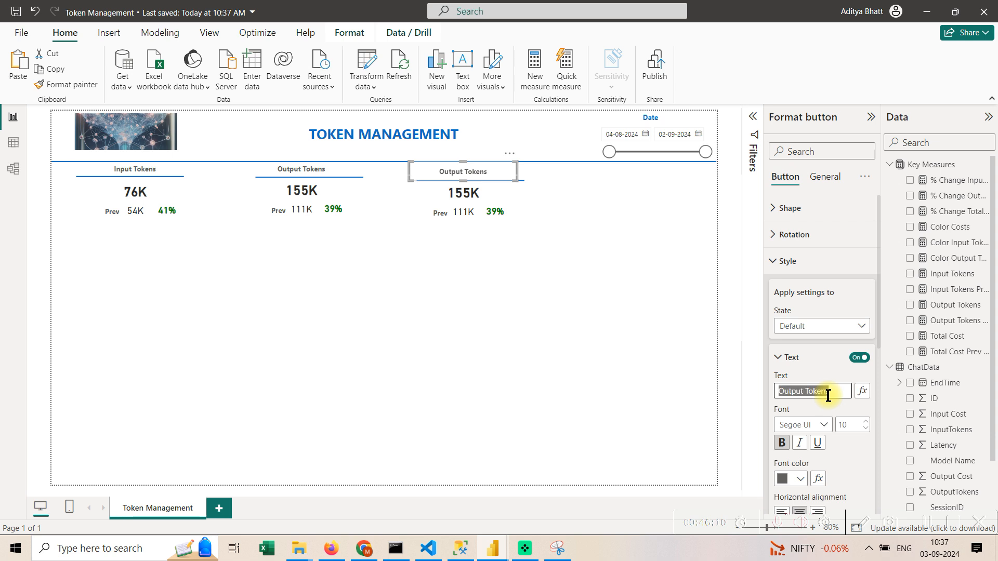
key(BackSpace)
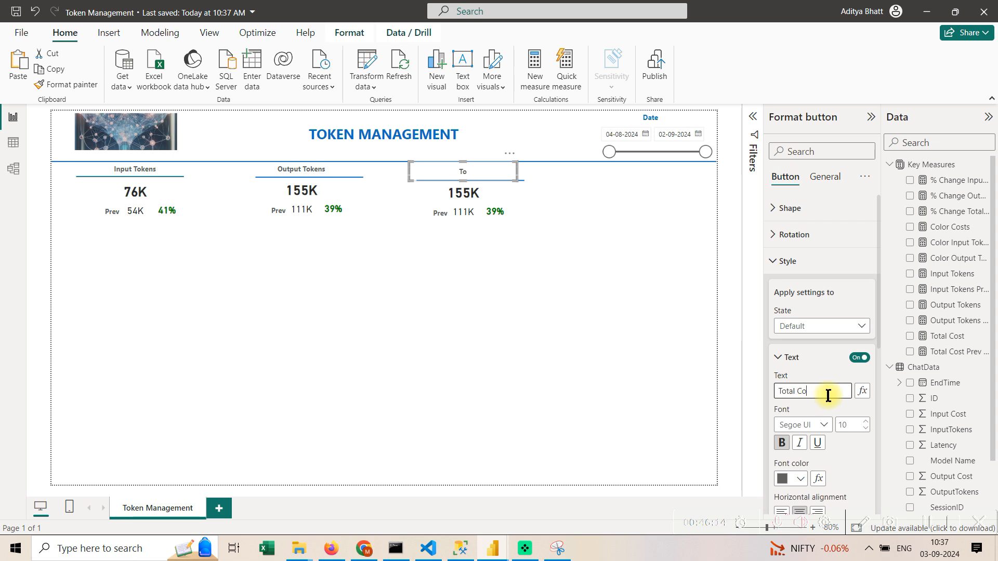
Replace the Output Tokens field in the Total Cost group's main value card with the Total Cost measure.
click(472, 194)
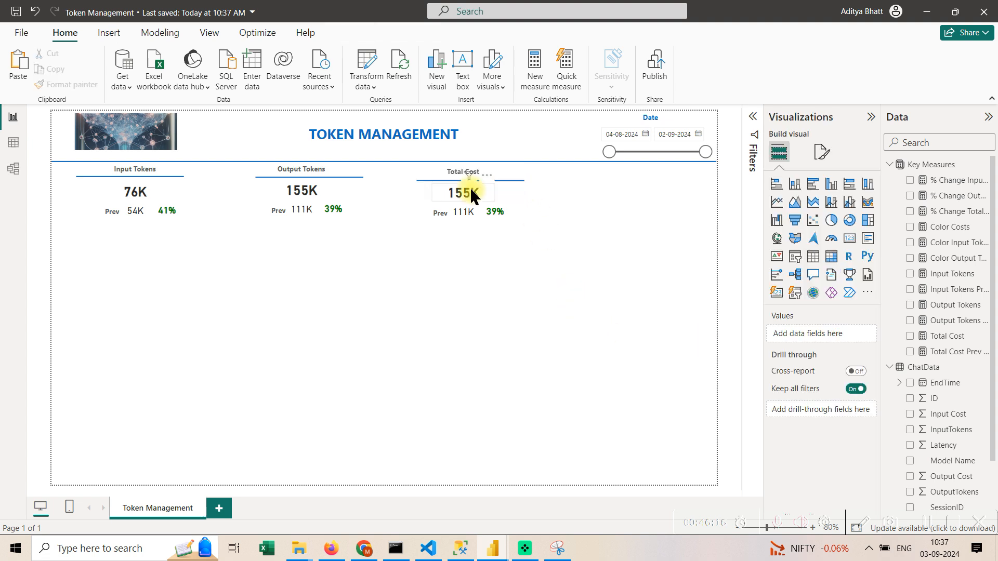
click(822, 152)
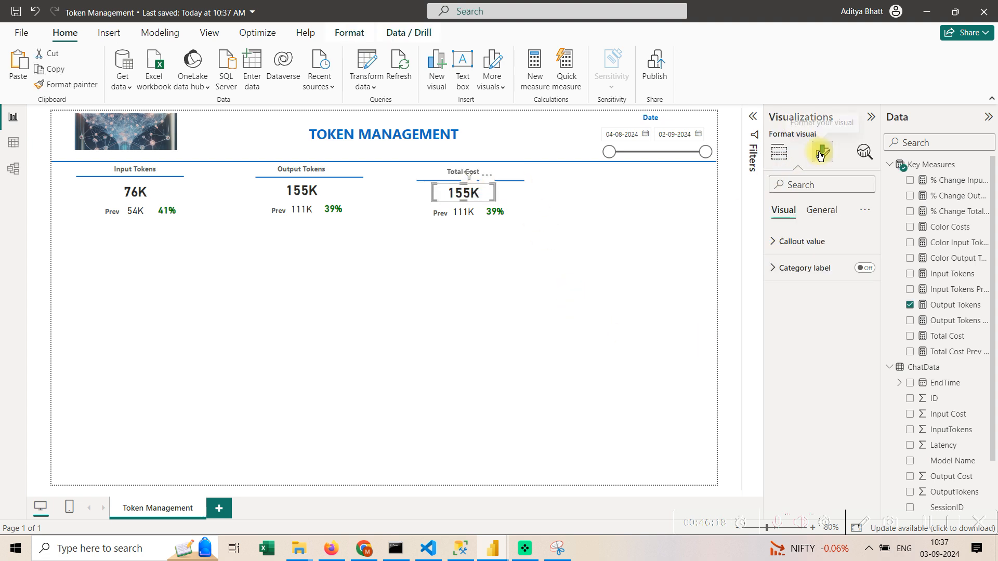
click(780, 154)
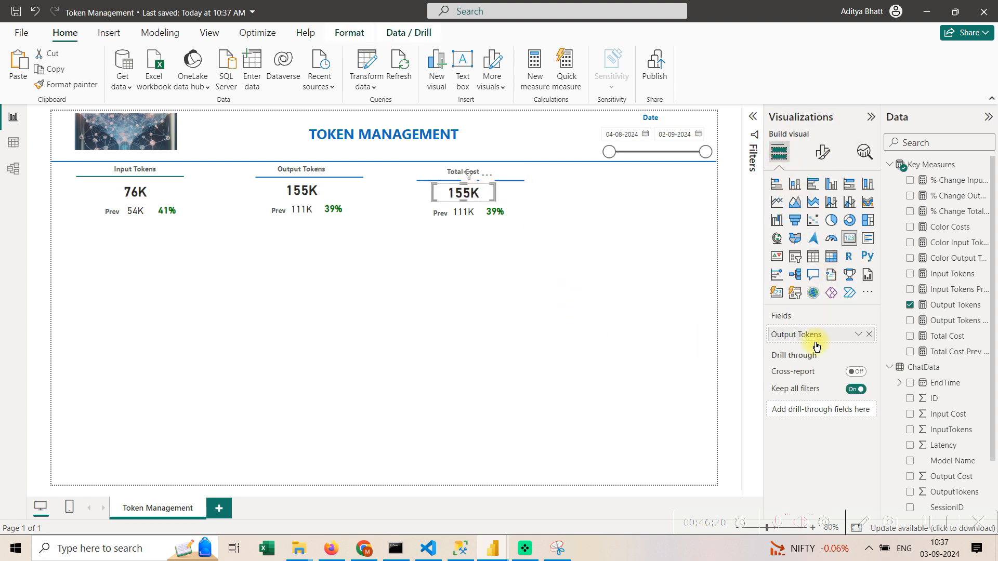
click(821, 151)
click(813, 244)
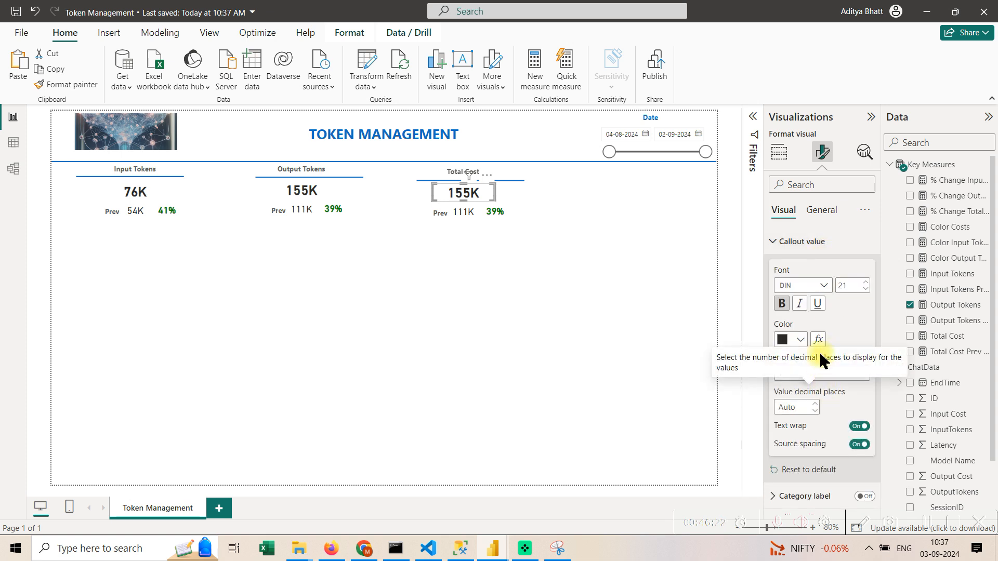
click(779, 152)
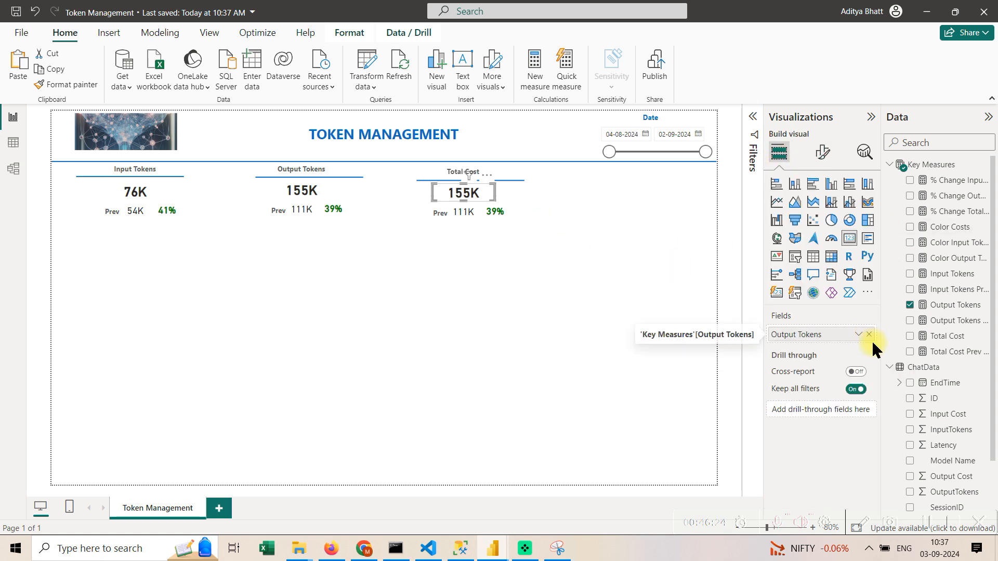
click(869, 339)
click(910, 338)
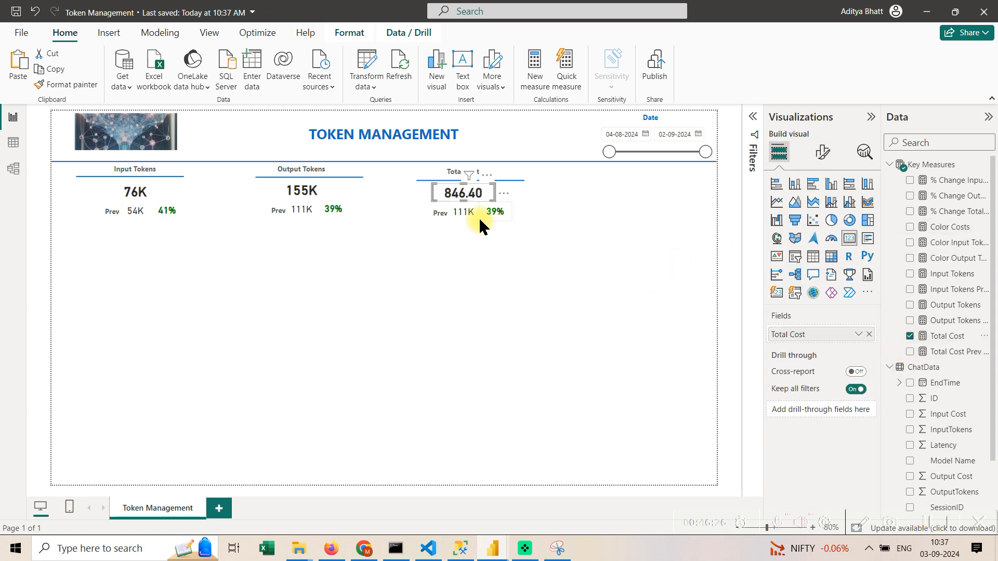
Format the Total Cost measure as dollar currency with 0 decimal places.
click(961, 339)
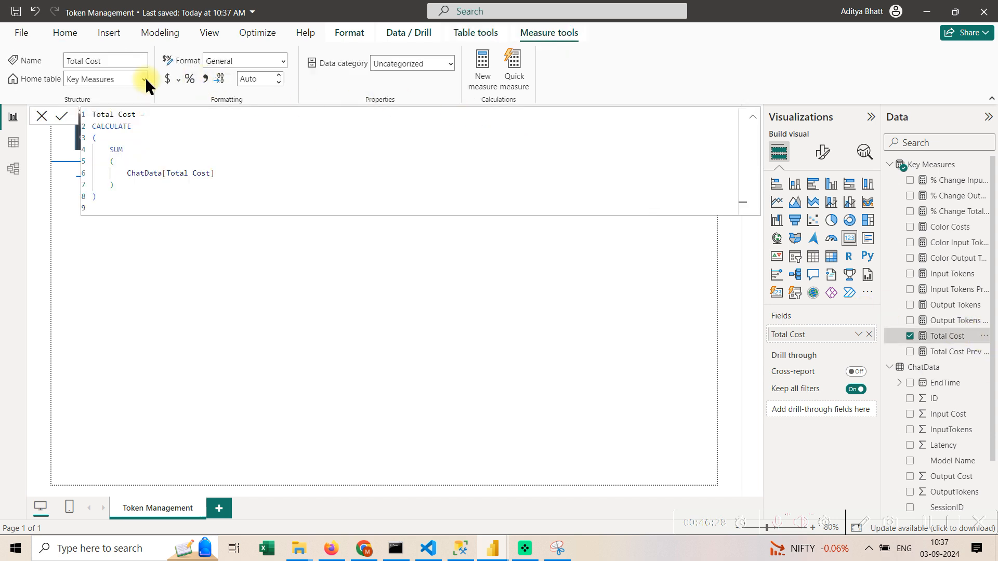
click(167, 79)
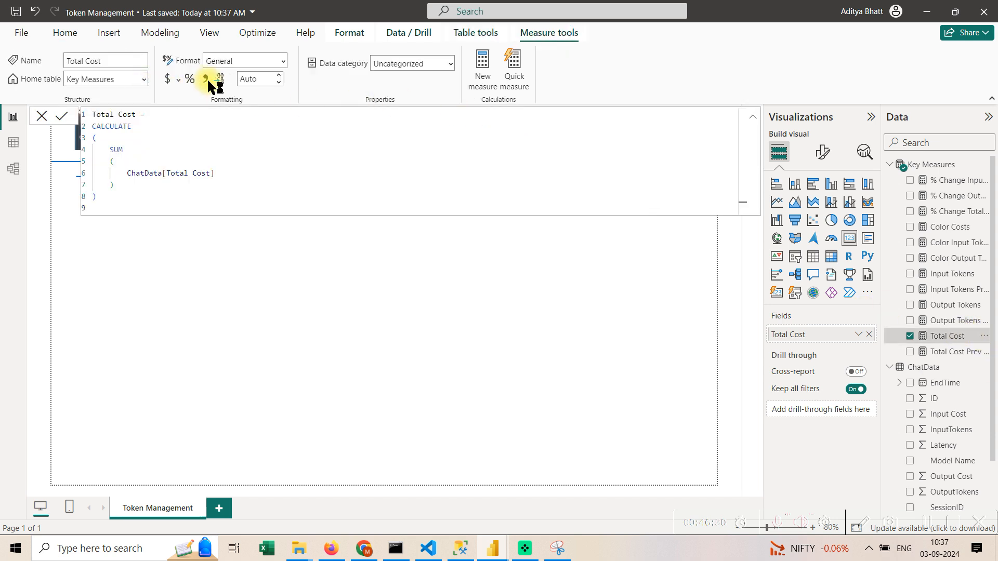
click(260, 79)
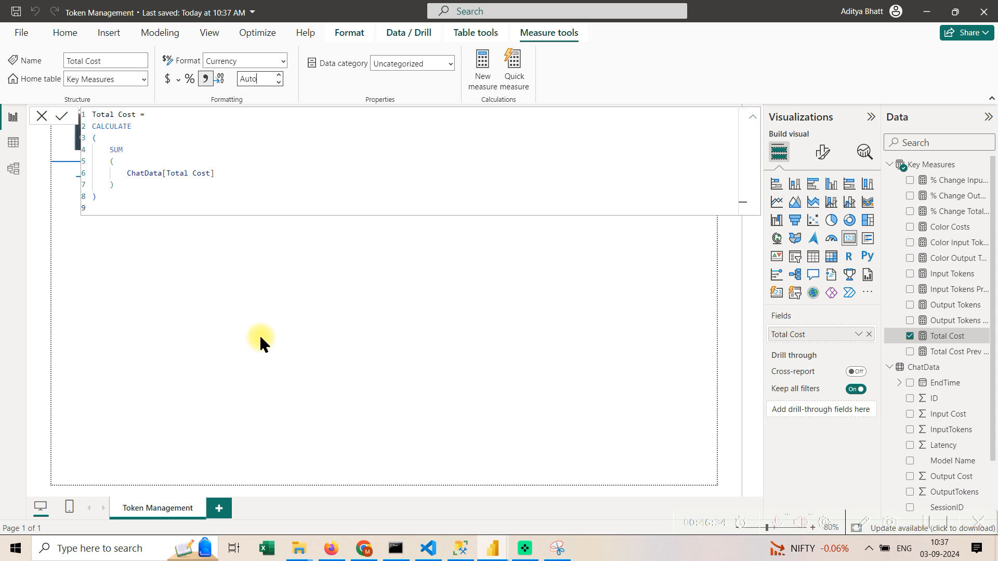
text(0)
key(Return)
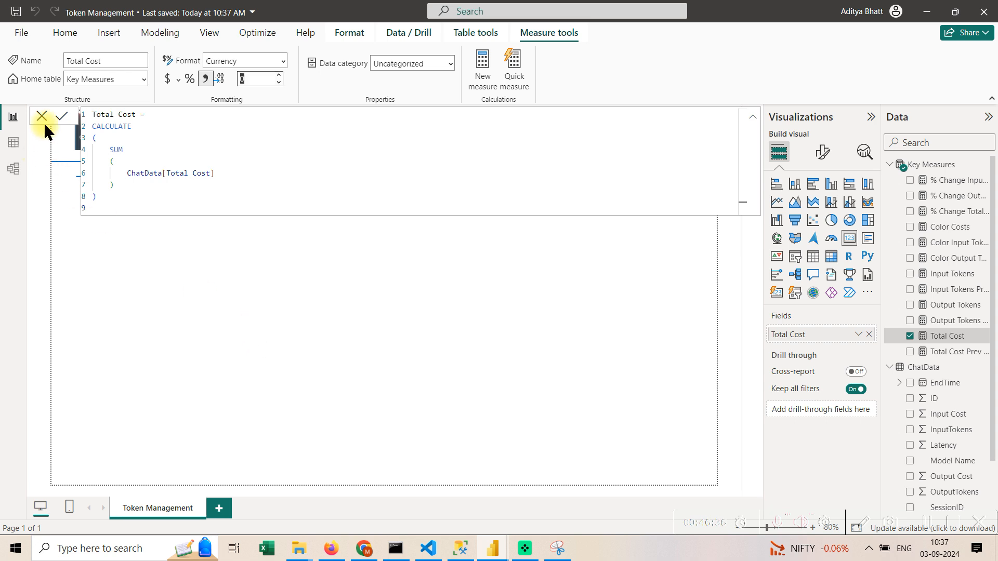
click(42, 116)
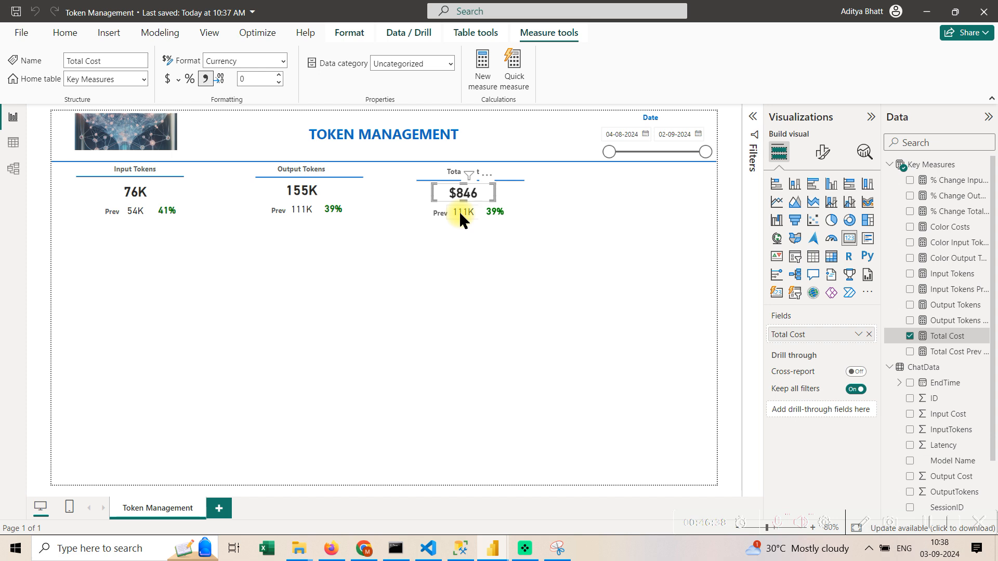
Replace the field in the Total Cost group's previous-period card with the Total Cost Prev Period measure.
click(460, 214)
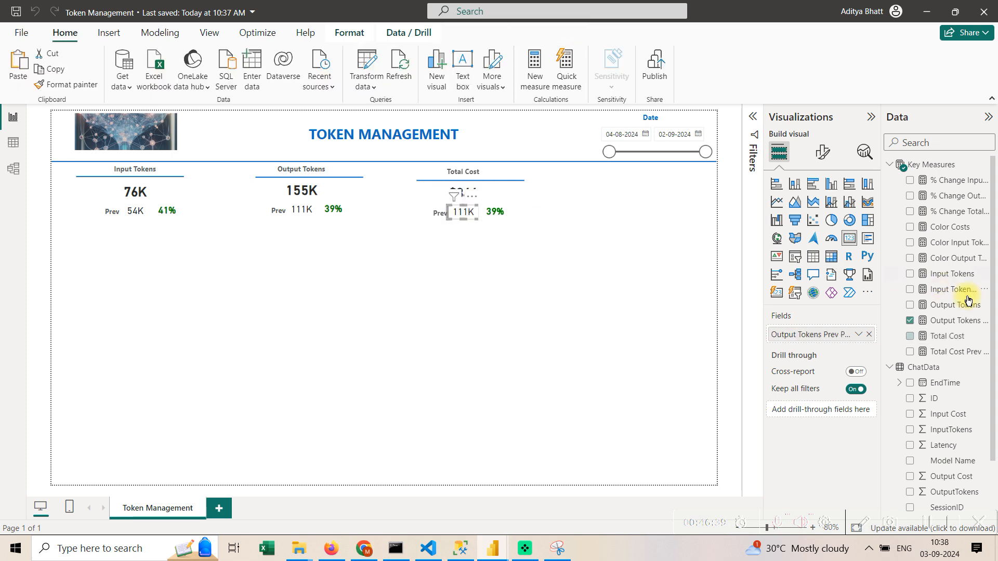
click(871, 336)
drag(947, 357, 847, 339)
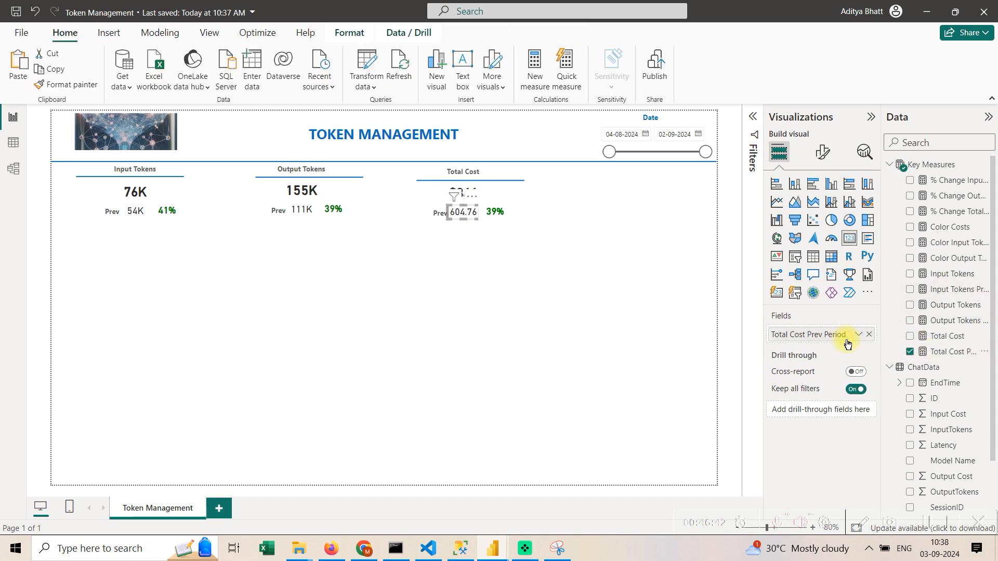
Format the Total Cost Prev Period measure as dollar currency with 0 decimal places.
click(970, 356)
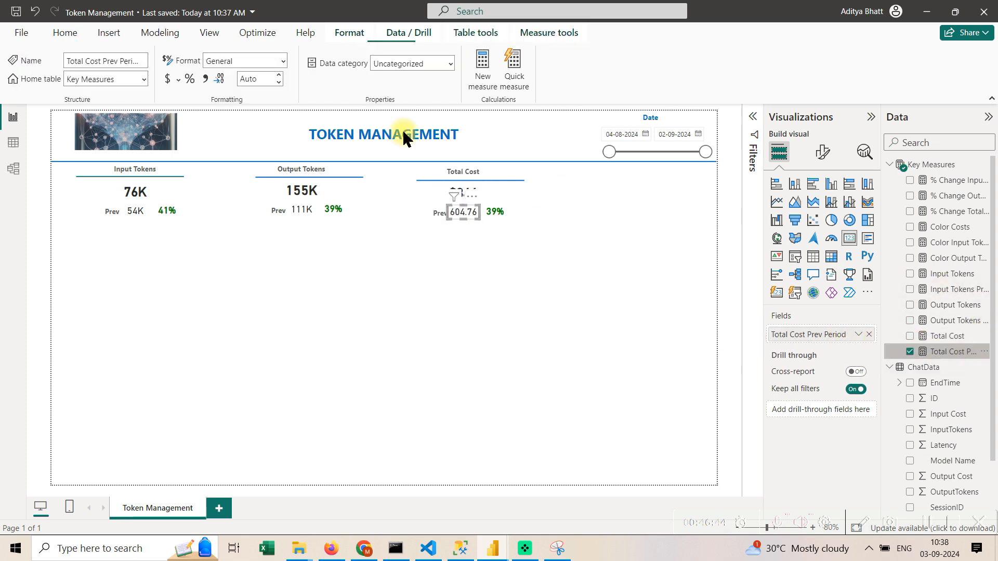
click(169, 81)
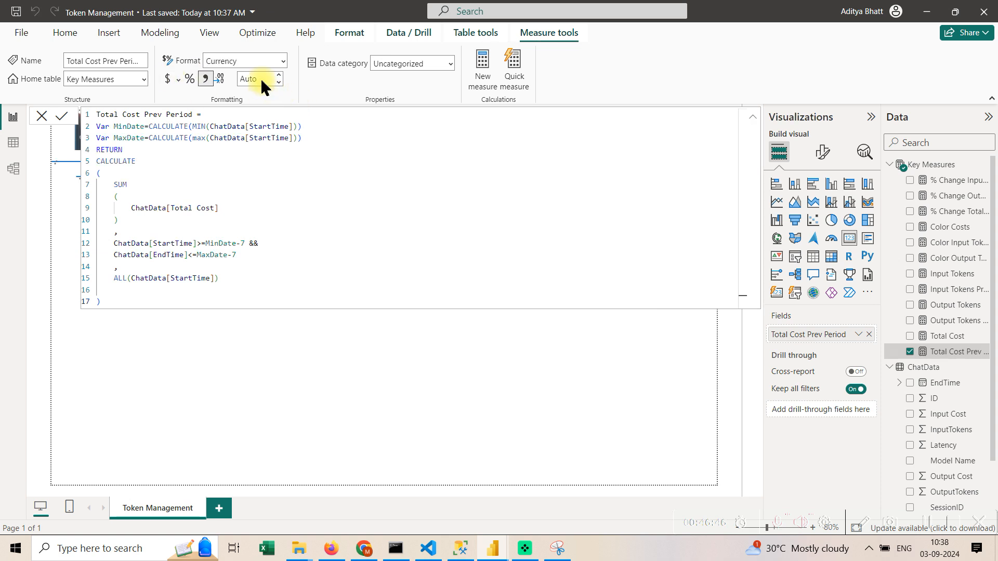
click(256, 78)
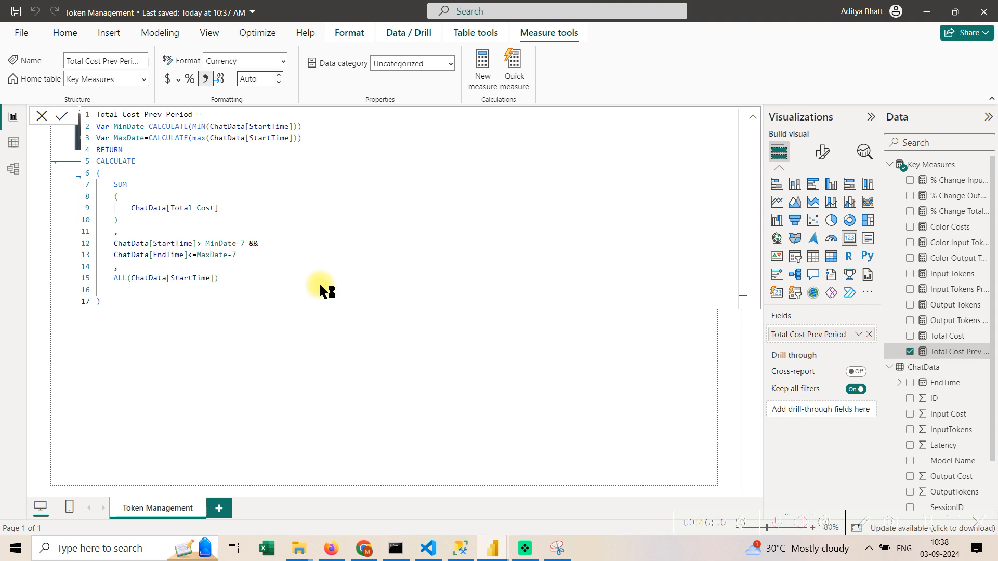
click(22, 125)
click(433, 134)
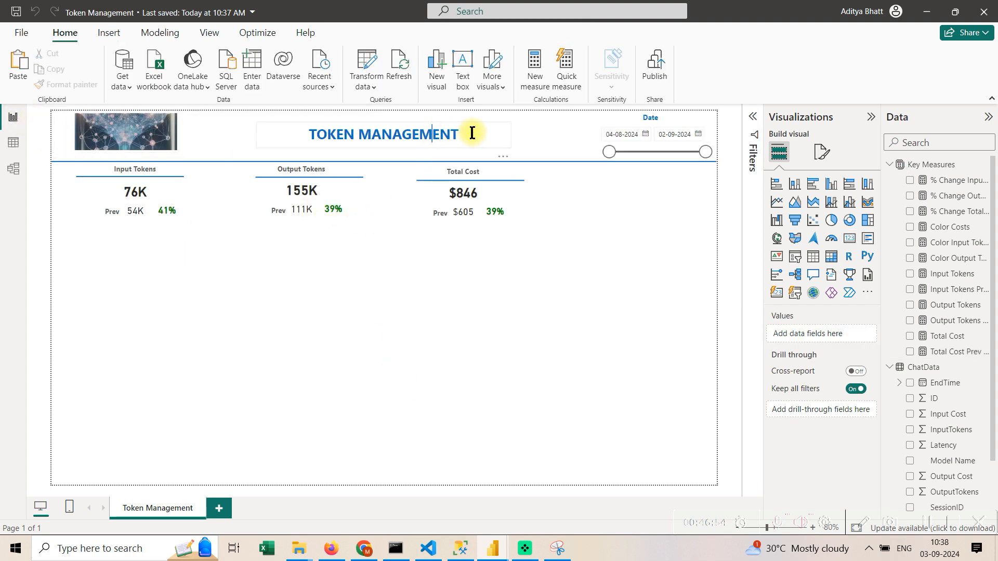
click(472, 133)
key(ctrl+a)
key(BackSpace)
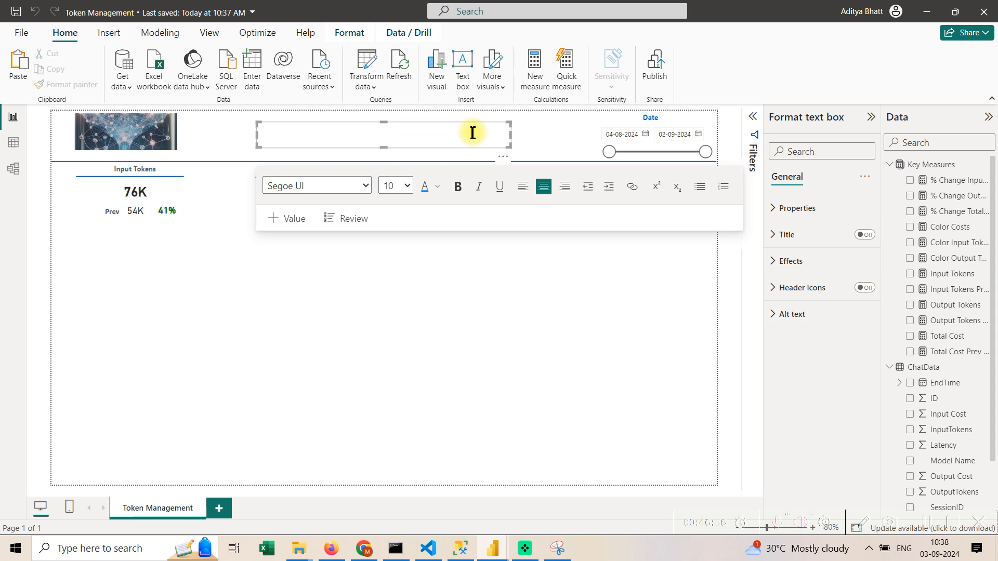
key(ctrl+z)
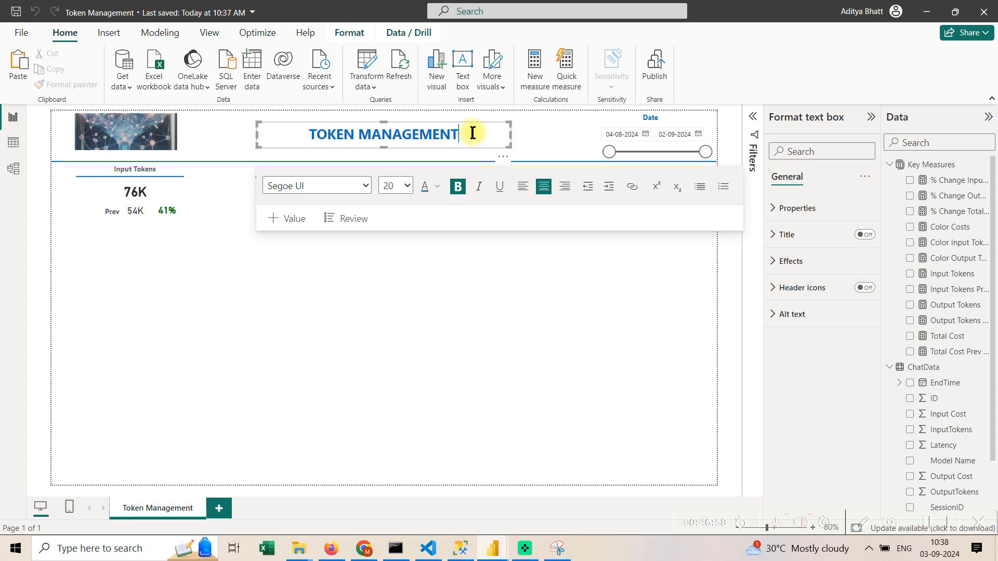
Append "CHATBOT ANALYSIS" to the end of the TOKEN MANAGEMENT page title.
text(CHATBO)
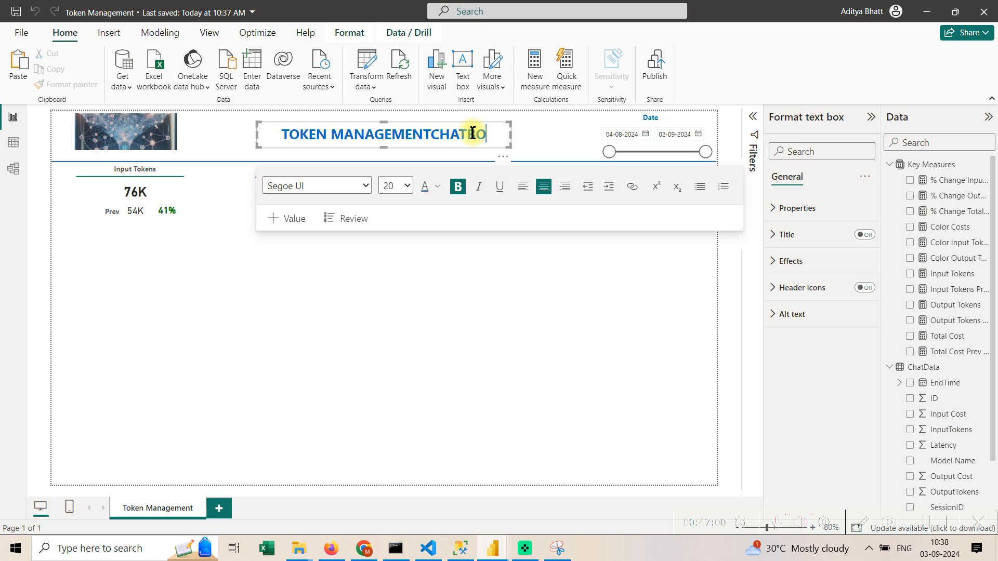
text(T)
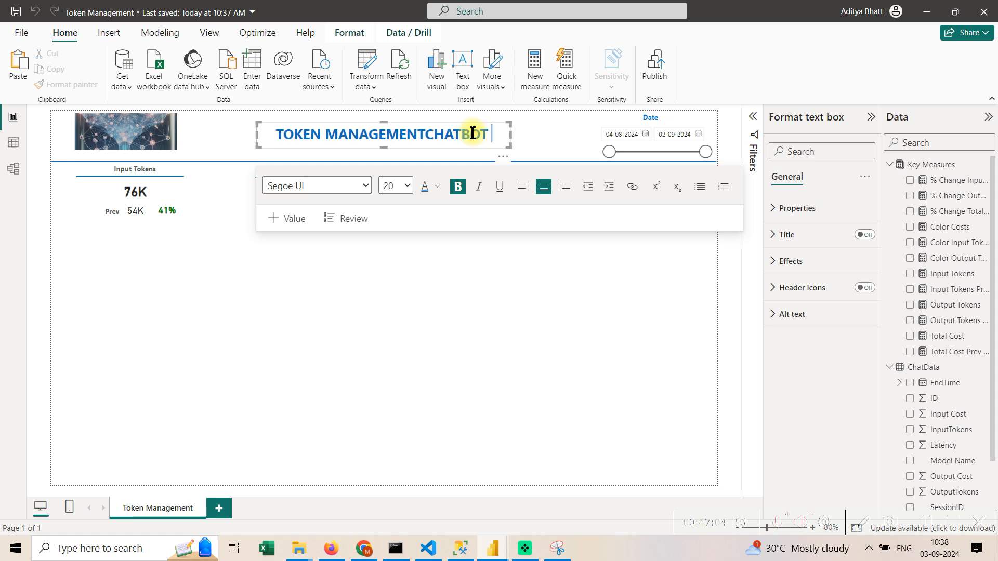
key(ctrl+a)
text(ANALYSS)
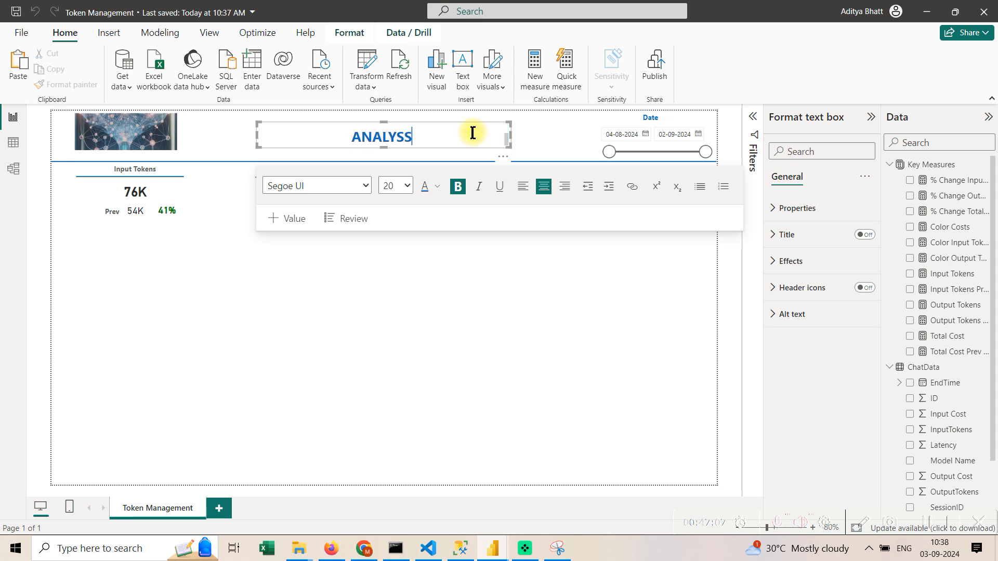
key(BackSpace)
text(IS)
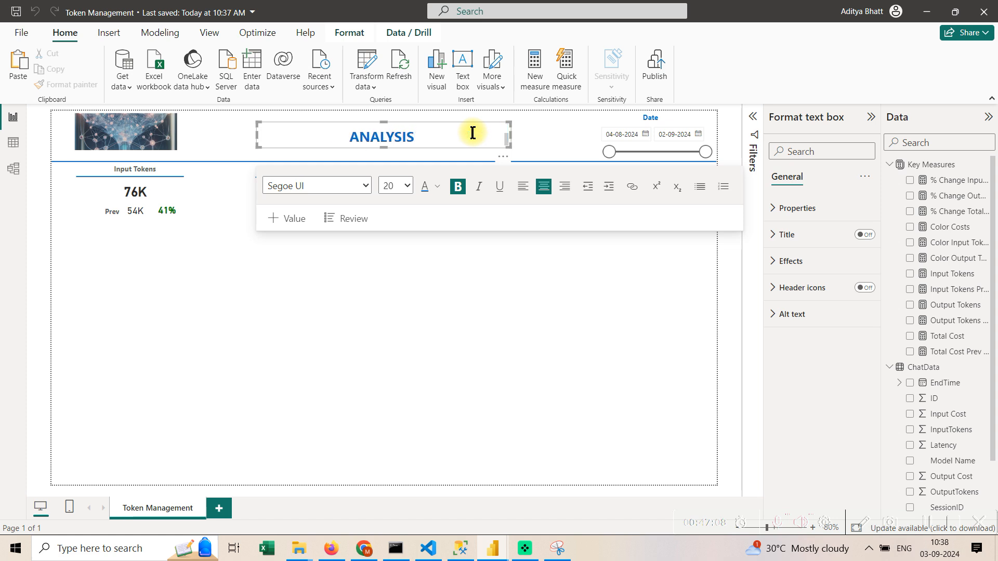
Widen the title text box towards the logo and insert " / " between TOKEN MANAGEMENT and CHATBOT ANALYSIS.
drag(257, 134, 200, 135)
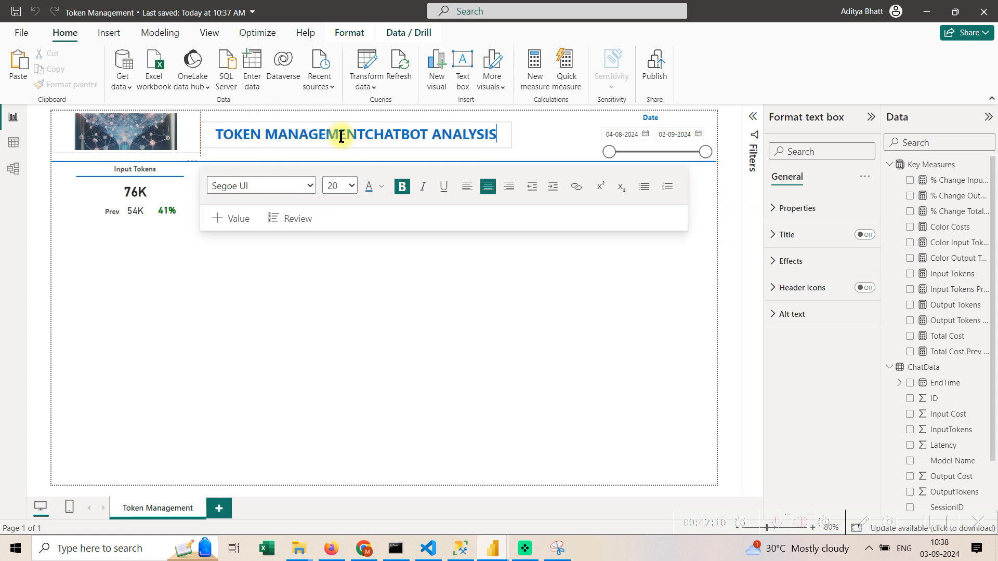
click(365, 134)
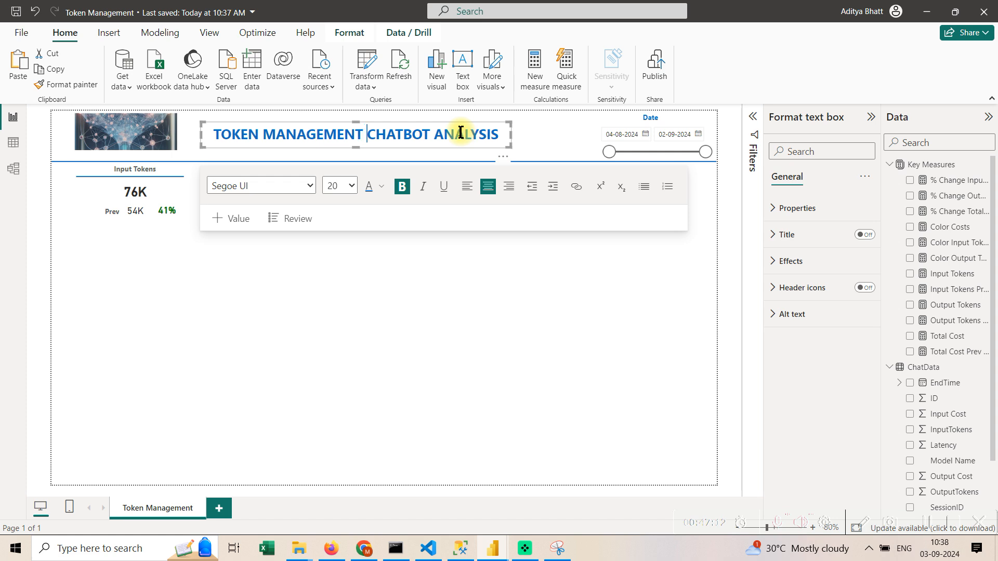
text(/)
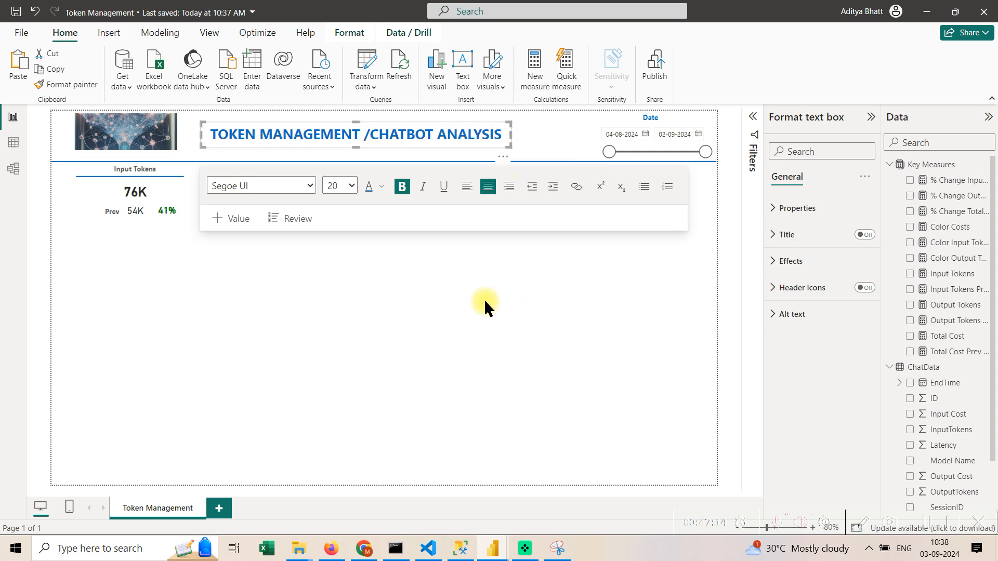
click(508, 156)
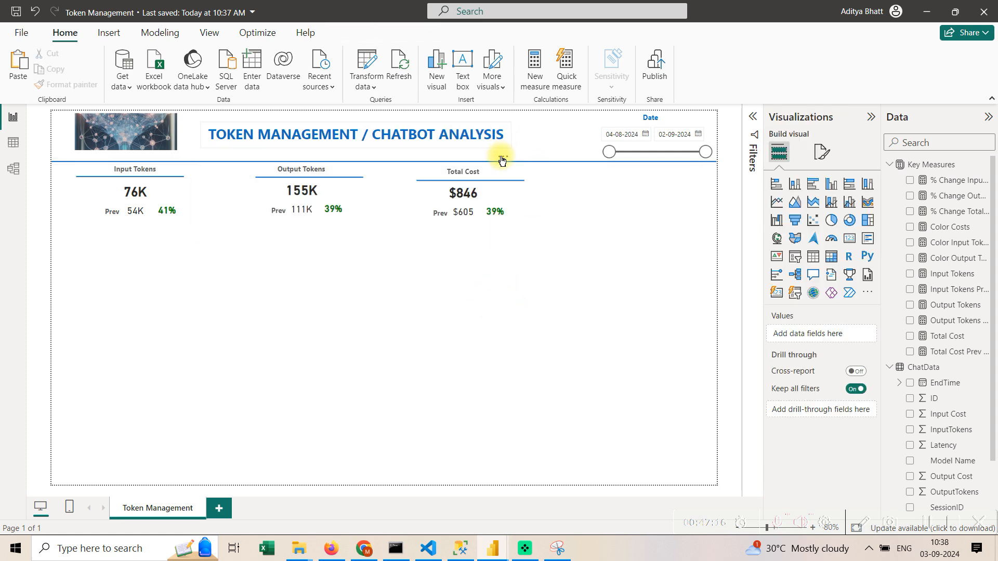
Shift the title text box slightly towards the date slicer and save the report.
click(501, 144)
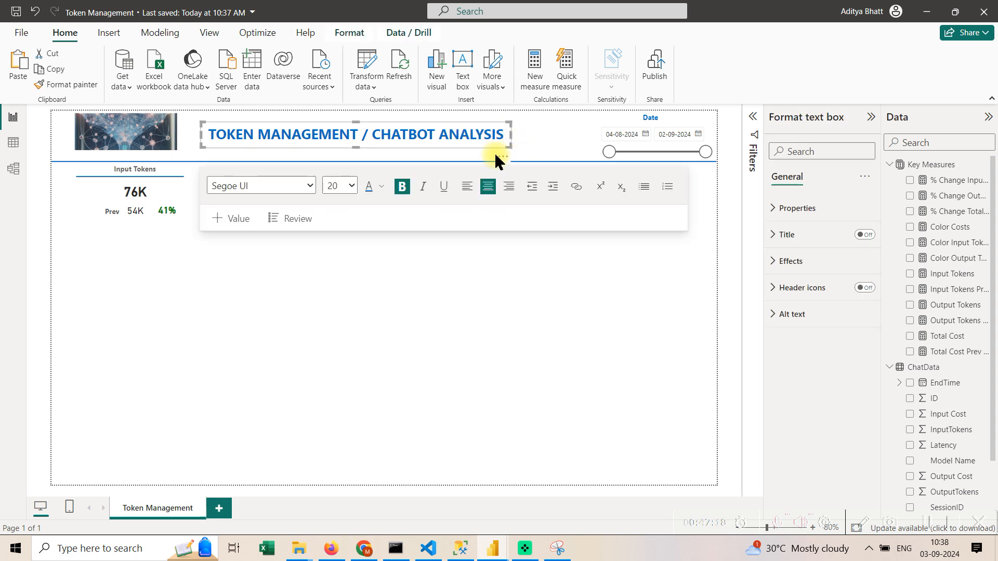
drag(495, 156, 528, 159)
click(554, 312)
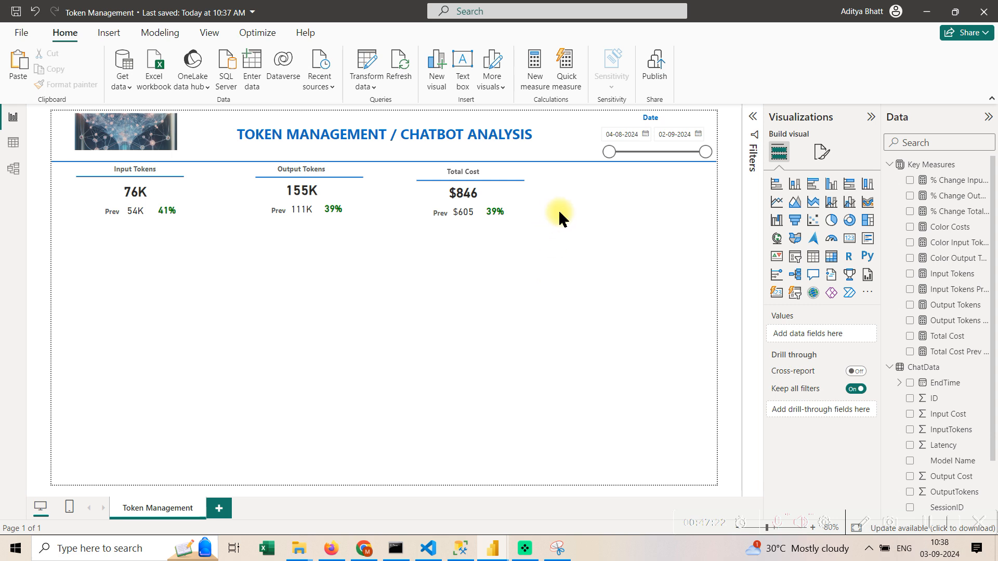
key(ctrl+s)
Replace the field in the Total Cost group's percentage card with % Change Total Cost, formatted as a percentage with 0 decimal places.
click(491, 213)
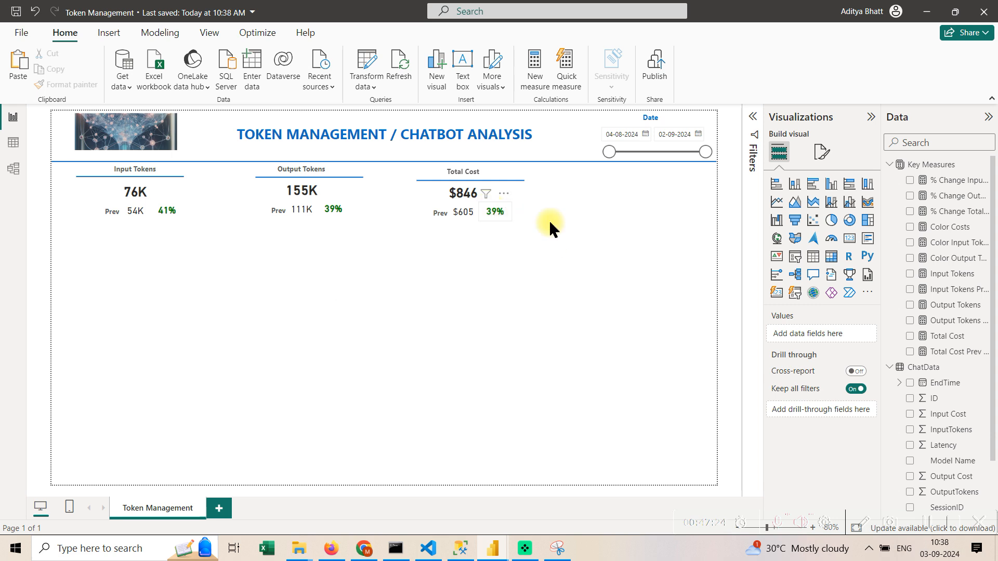
click(870, 336)
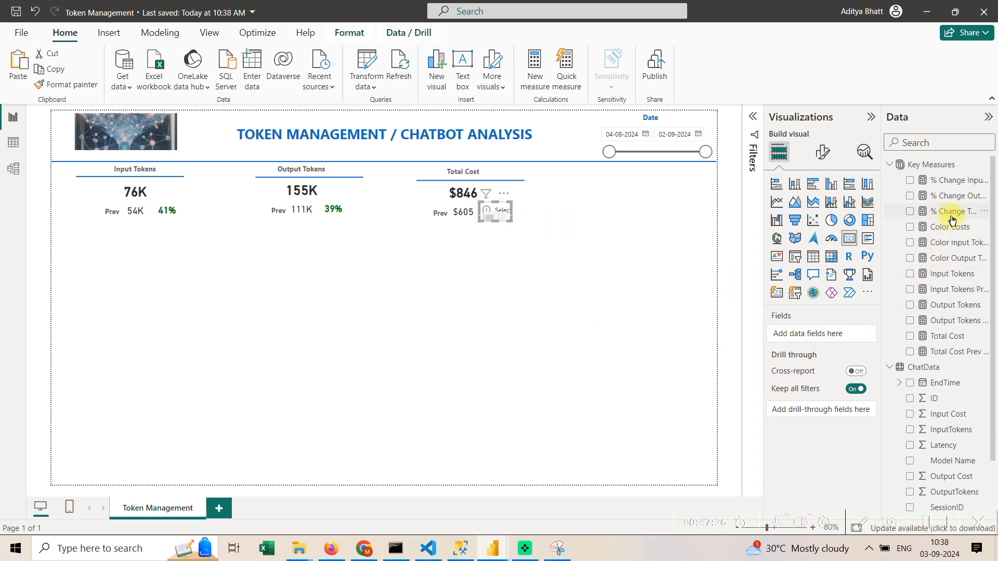
click(952, 217)
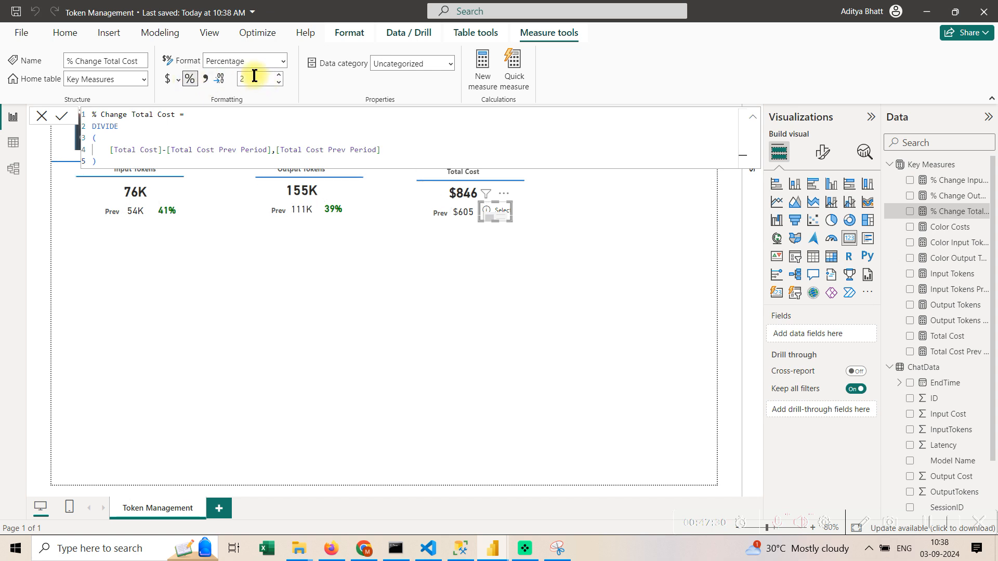
double_click(251, 77)
text(0)
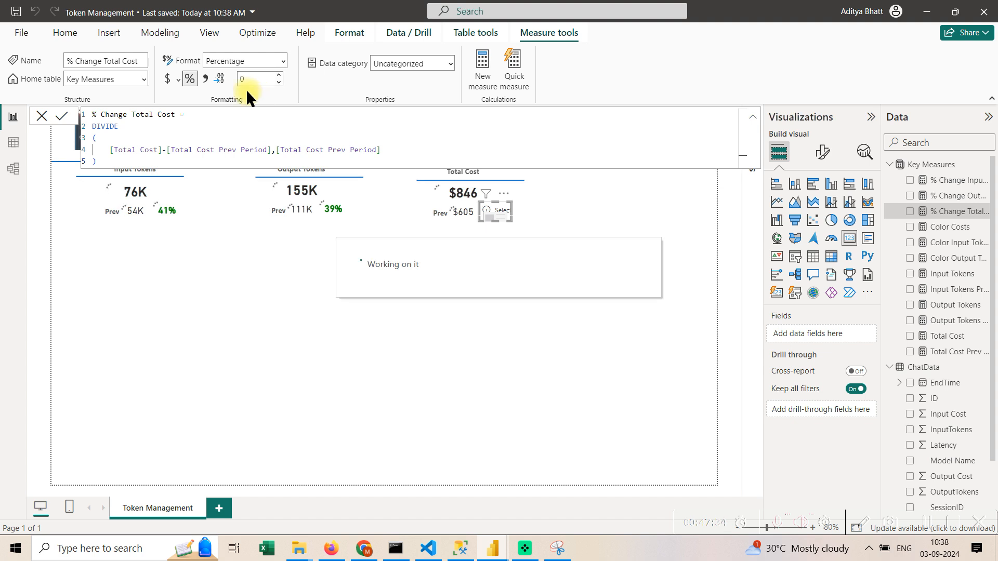
click(42, 119)
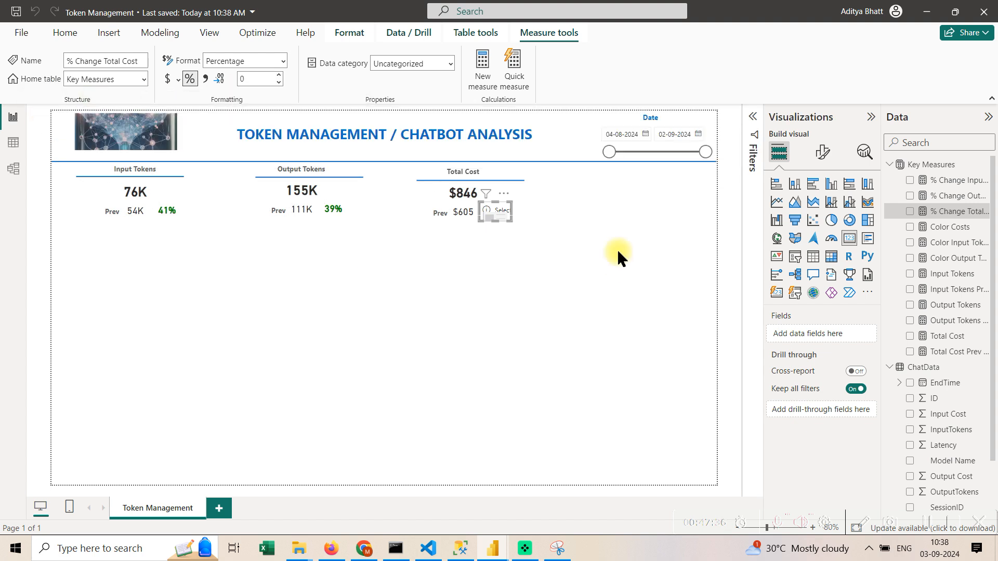
drag(922, 233, 830, 334)
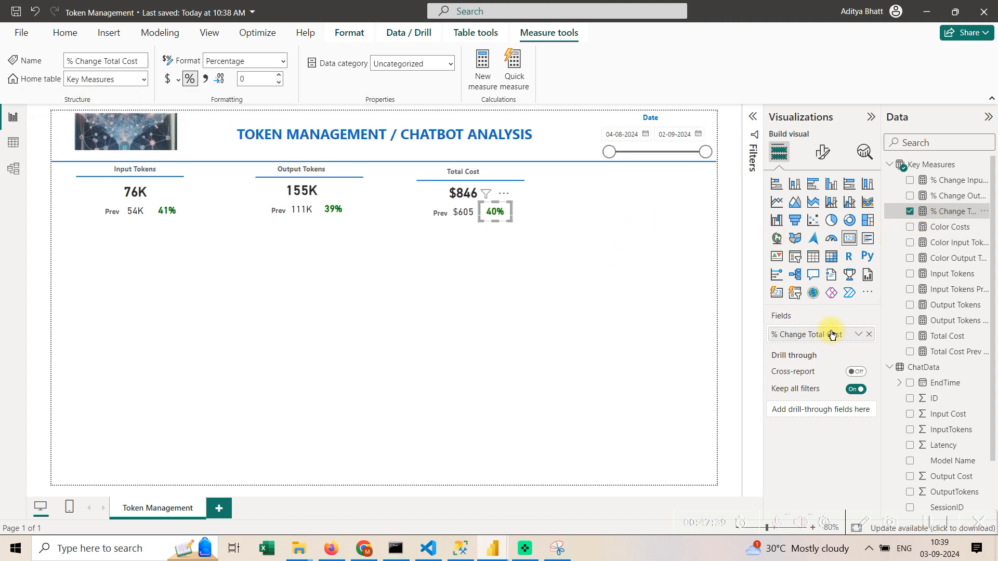
Base the callout value color of the Total Cost percentage card on the Color Costs measure as field value.
click(822, 152)
click(815, 241)
click(784, 340)
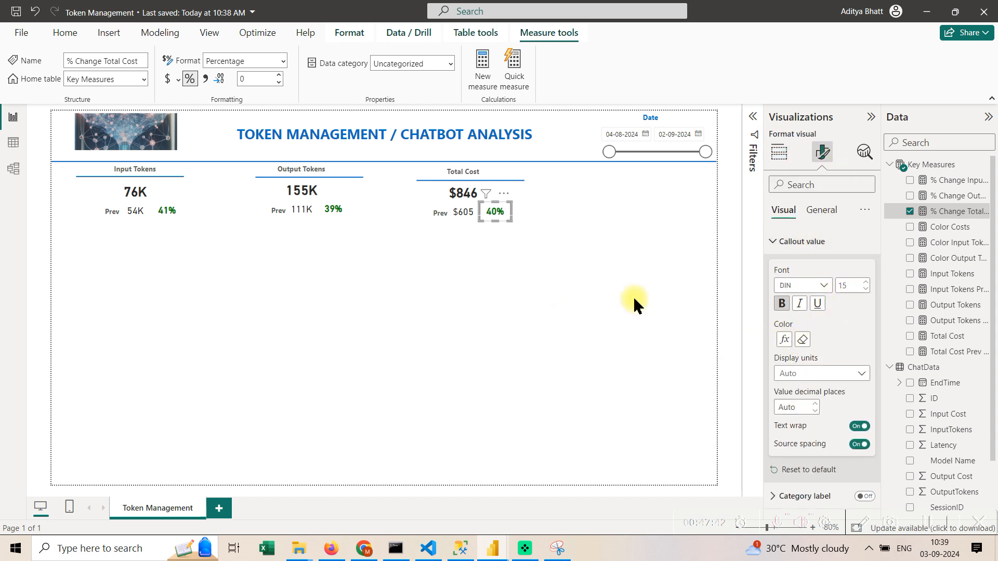
click(299, 181)
click(219, 223)
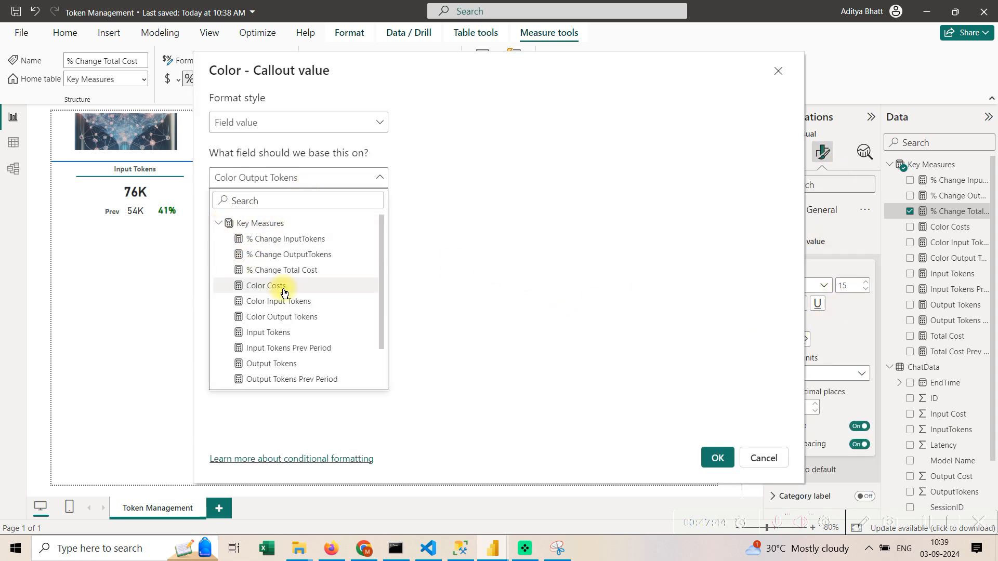
click(334, 287)
click(731, 457)
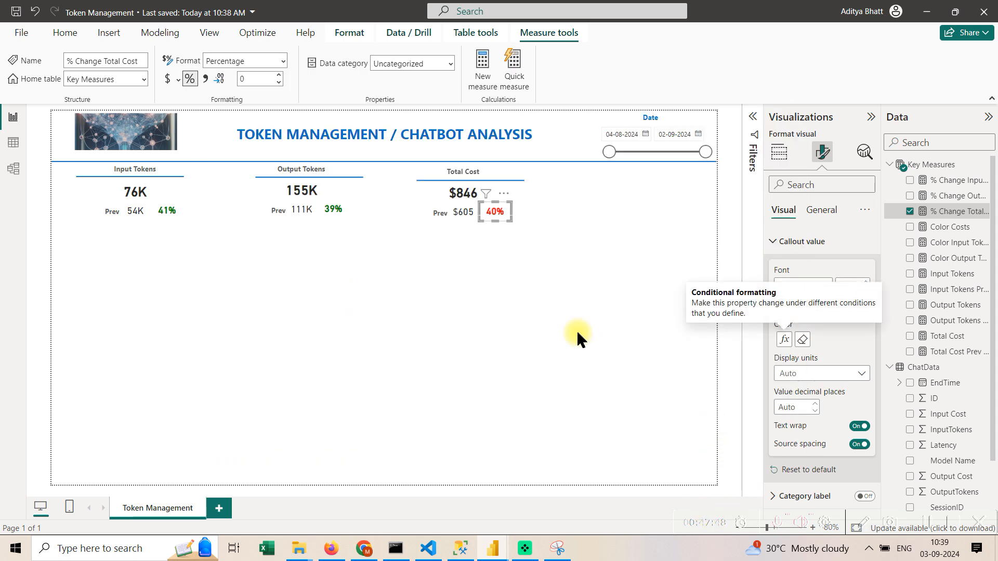
click(498, 215)
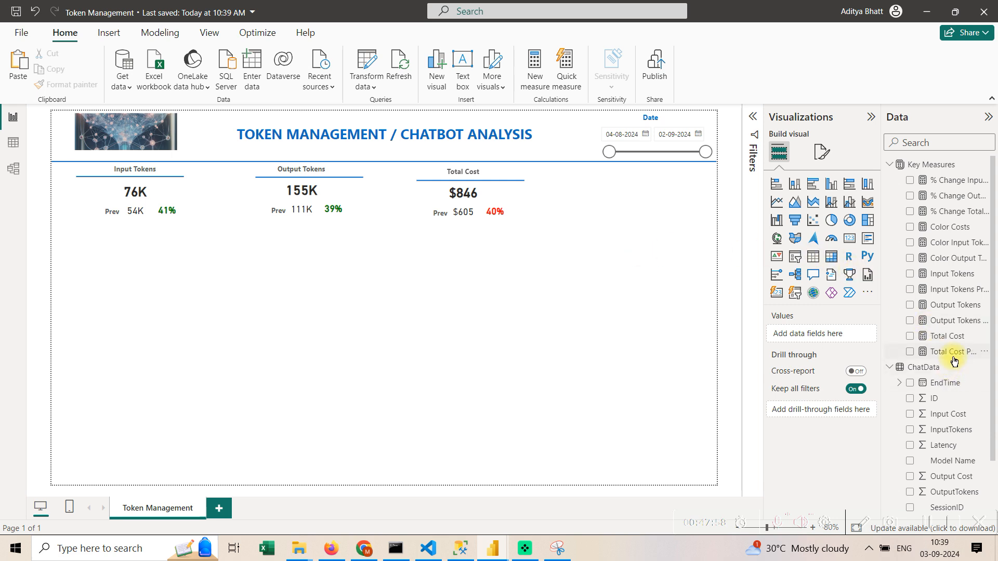
Nudge all three percentage-change cards closer to their previous-period values, and fine-tune the Total Cost one slightly back.
scroll(956, 344, down, 3)
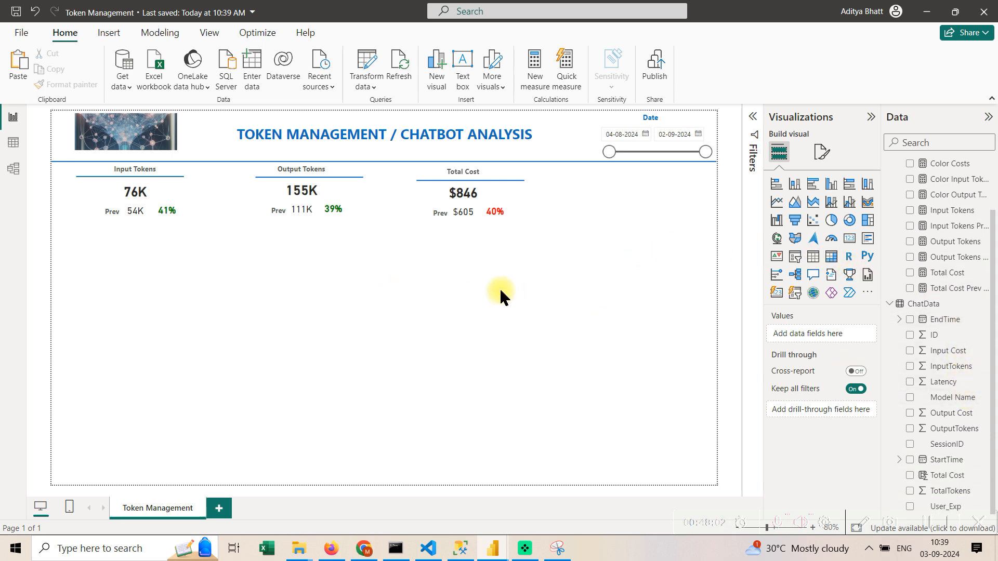
click(168, 211)
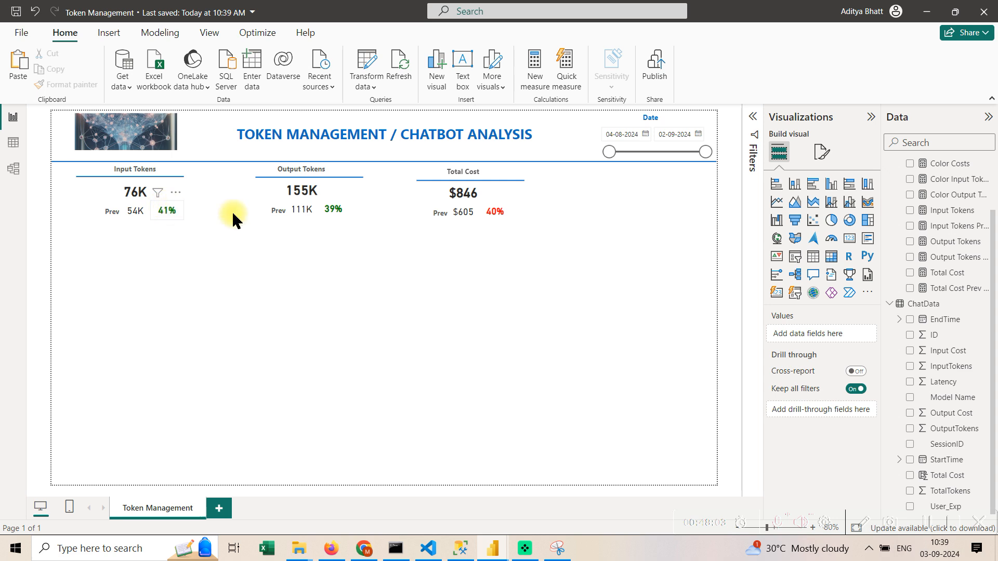
ctrl+click(332, 214)
ctrl+click(495, 213)
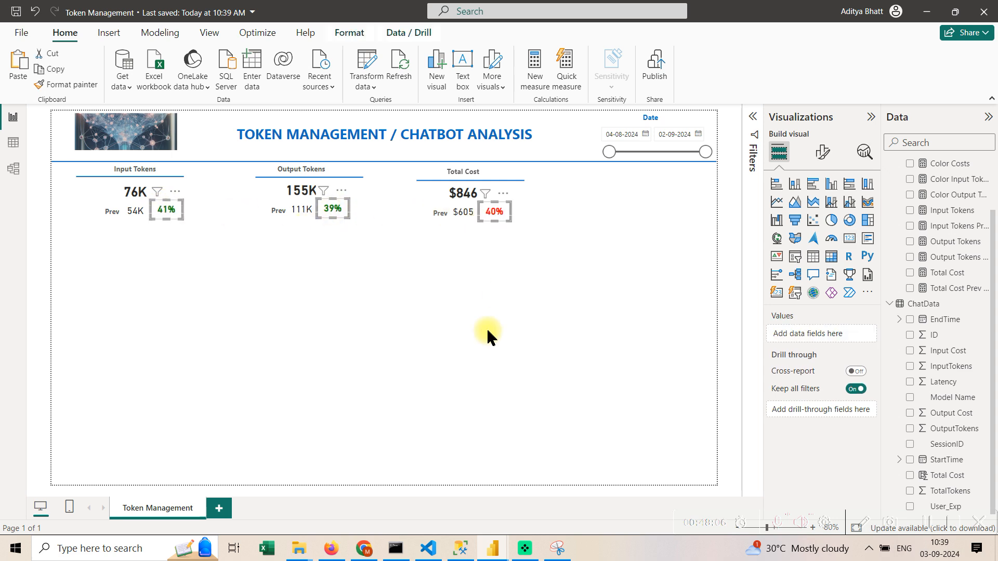
key(Left)
key(Left)
key(Left)
key(Left)
key(Left)
key(Left)
key(Left)
key(Left)
key(Left)
key(Left)
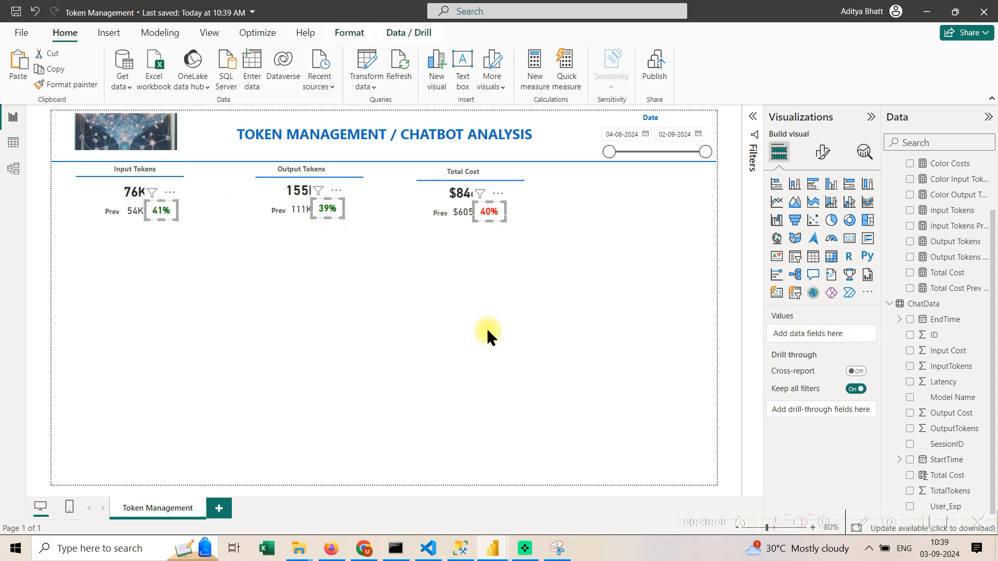
click(473, 318)
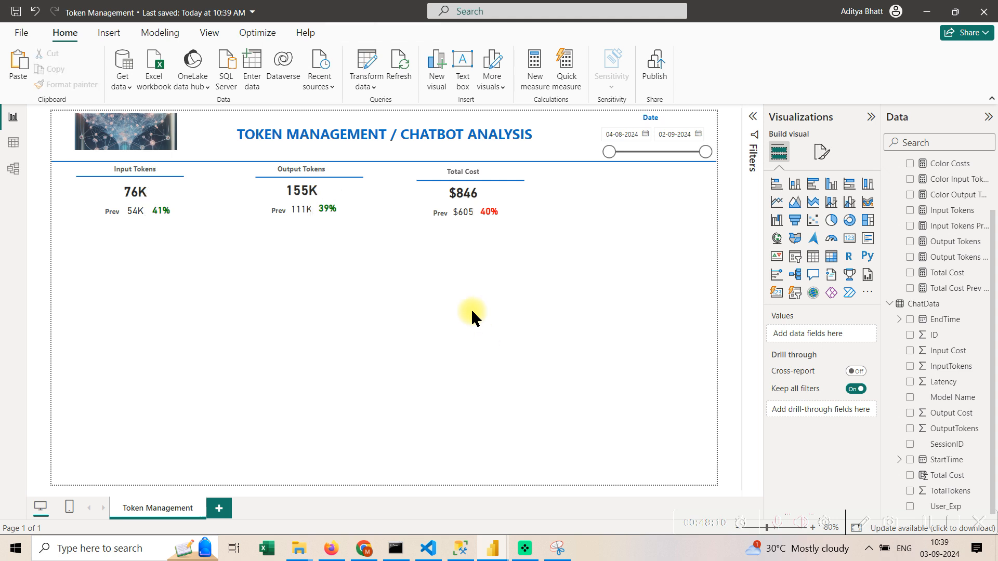
click(489, 216)
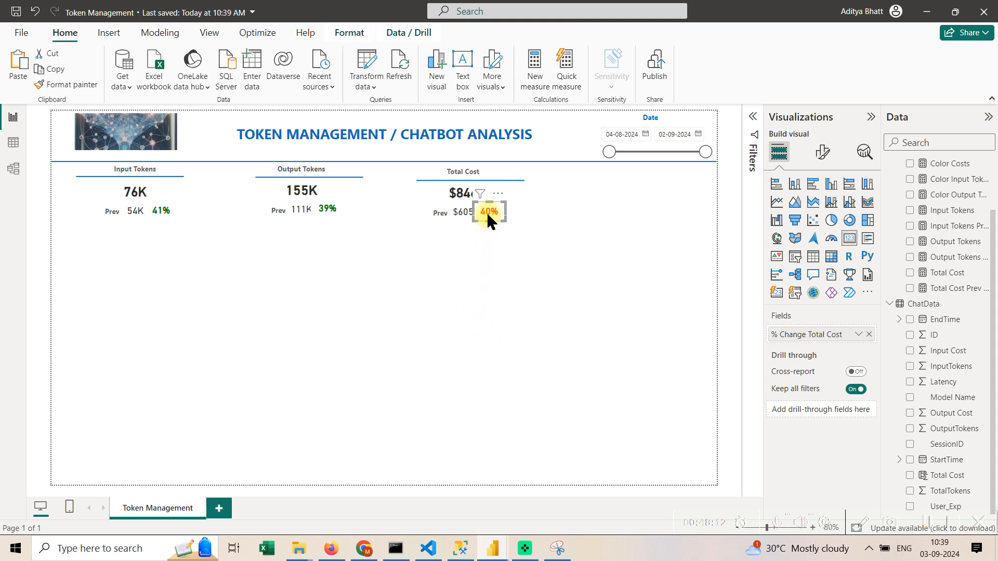
click(516, 278)
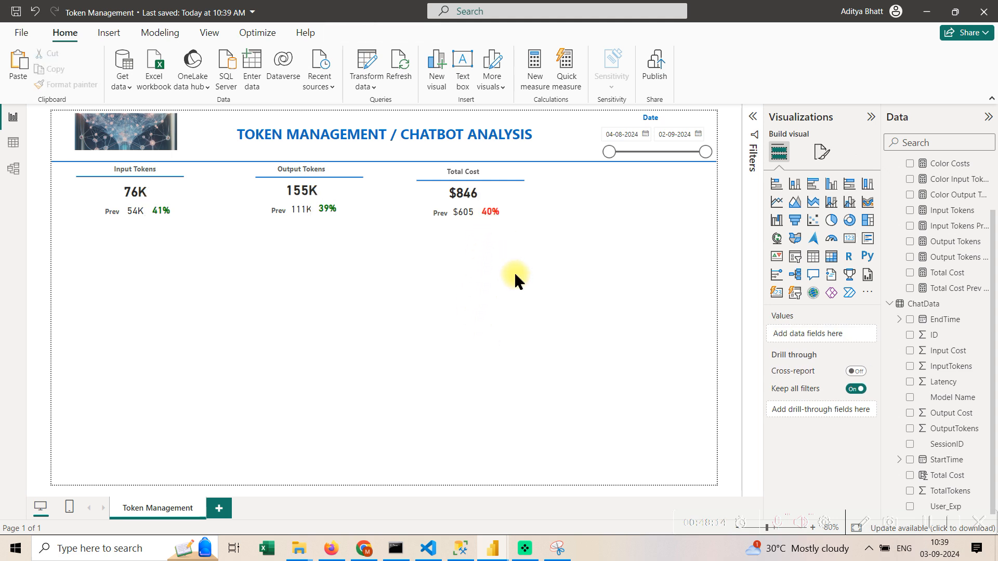
click(507, 174)
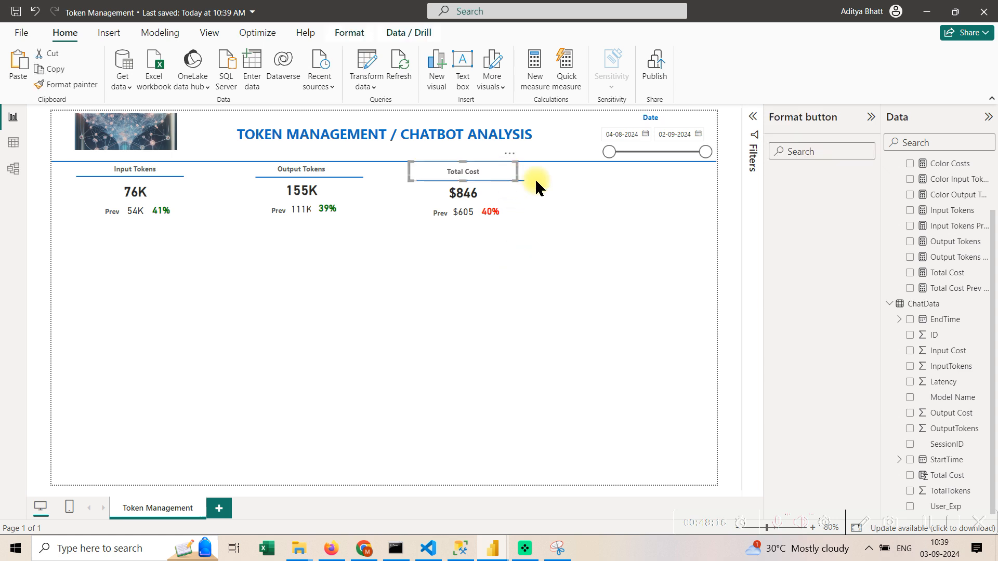
ctrl+click(520, 181)
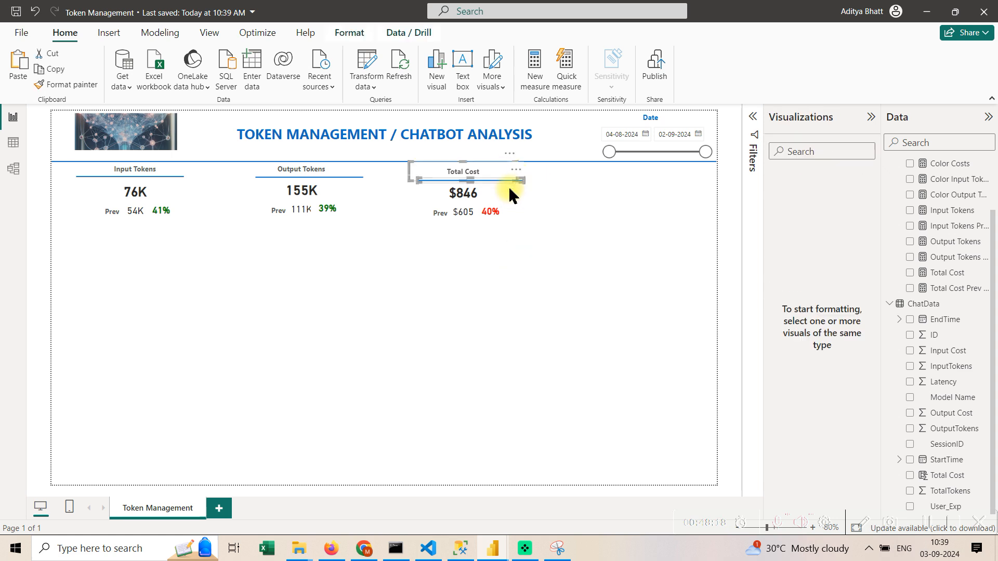
ctrl+click(485, 192)
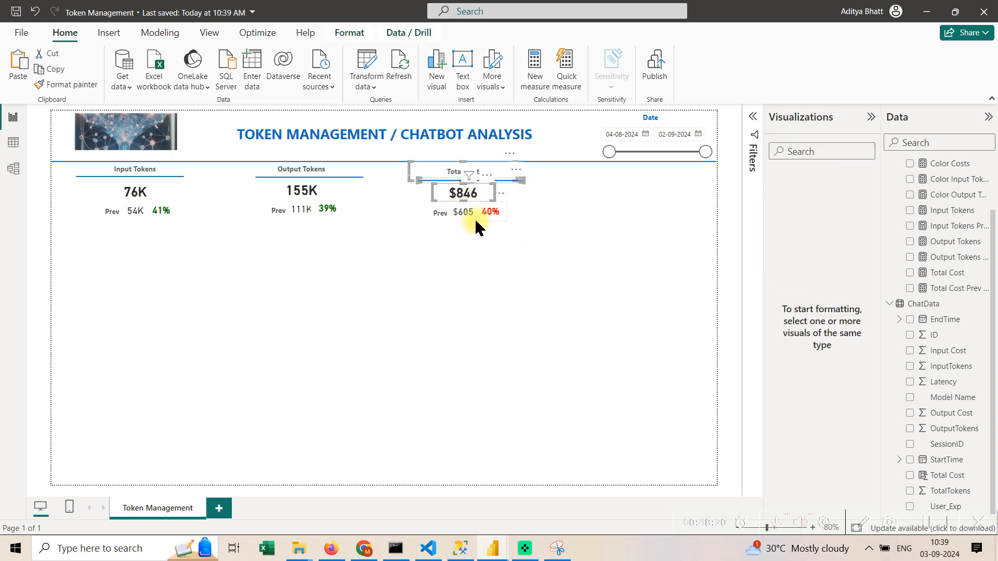
click(564, 254)
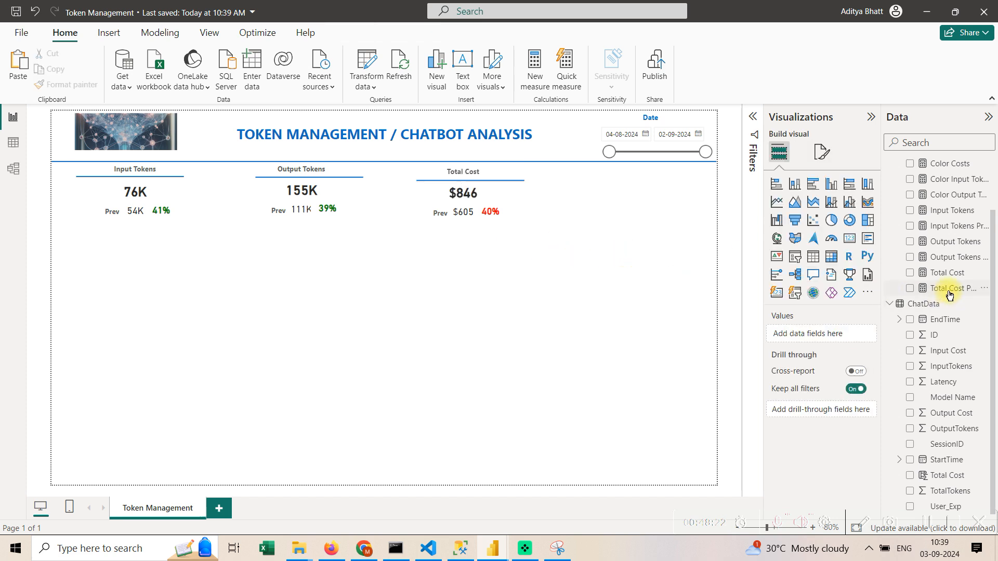
scroll(950, 285, up, 3)
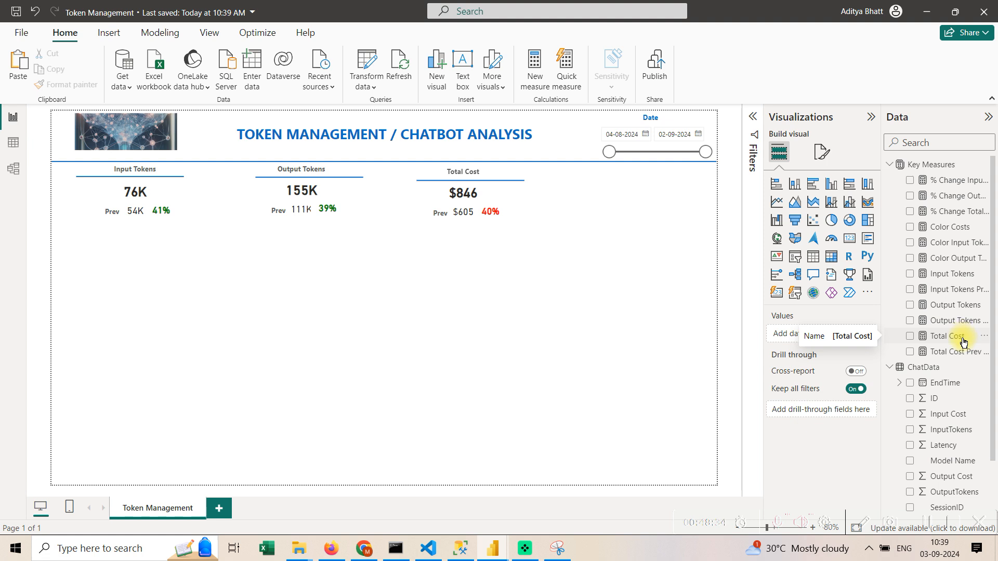
Create a new measure named Avg Latency in the Key Measures table from a copy of the Total Cost formula.
scroll(963, 343, down, 1)
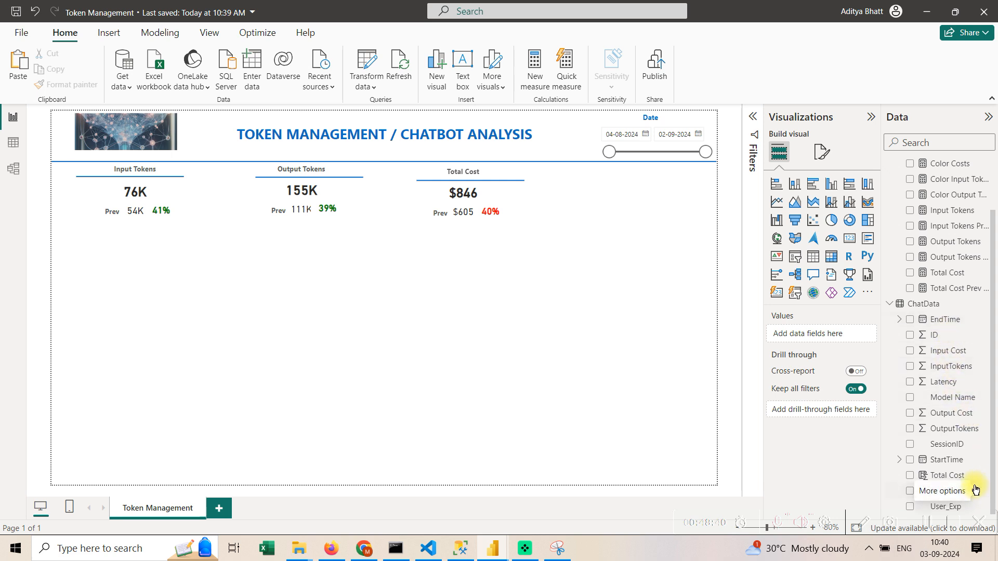
scroll(940, 354, up, 3)
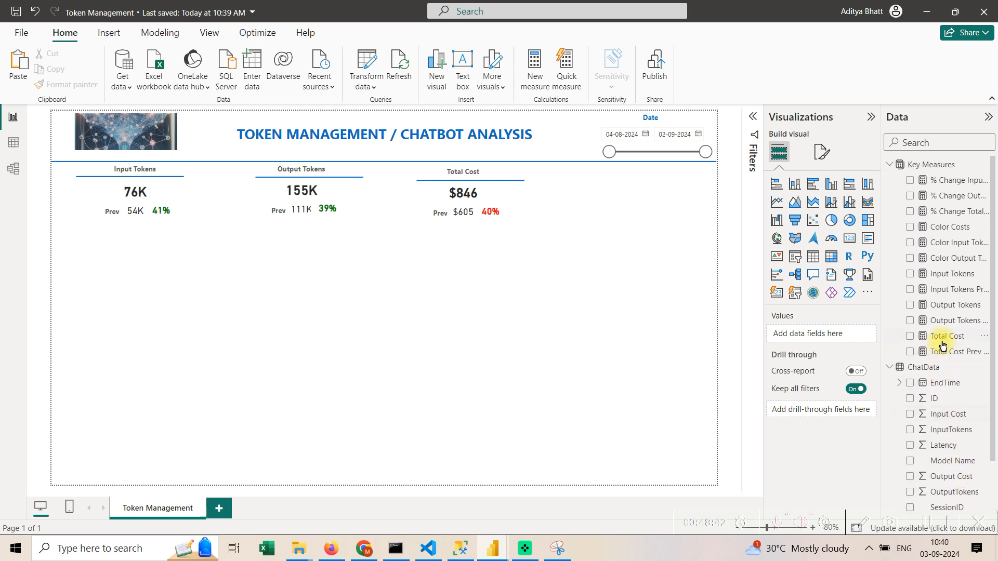
click(947, 336)
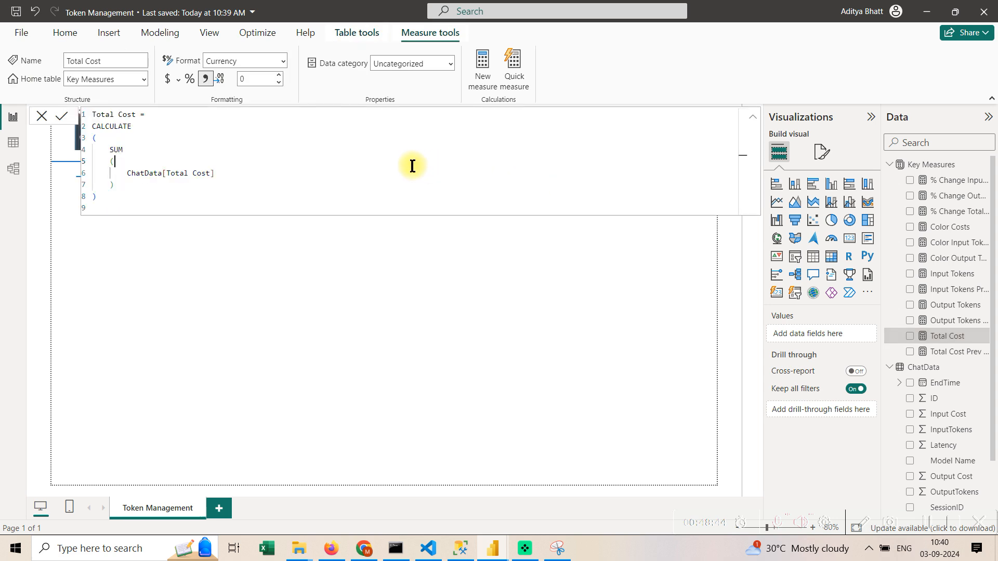
key(ctrl+a)
key(ctrl+c)
click(986, 166)
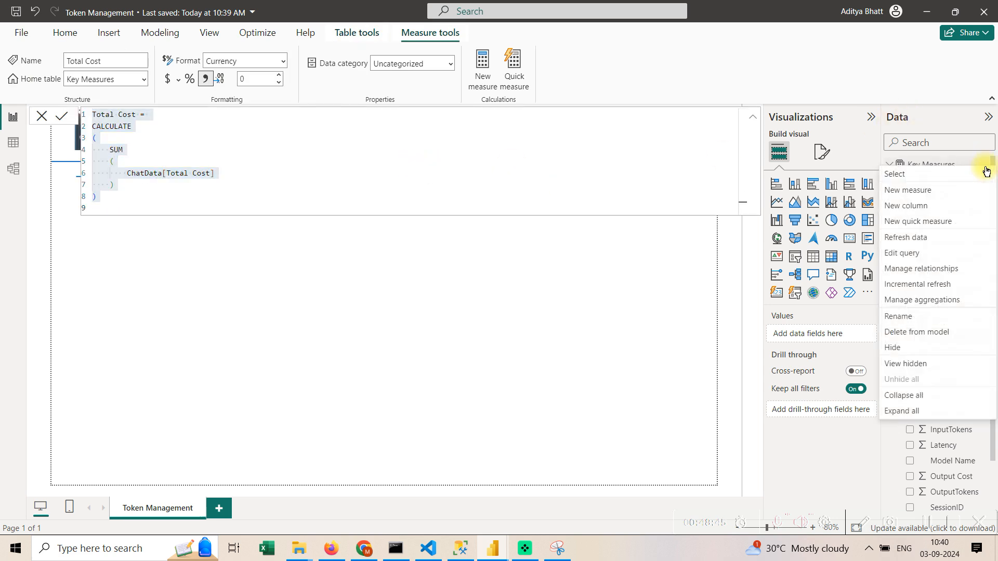
click(898, 192)
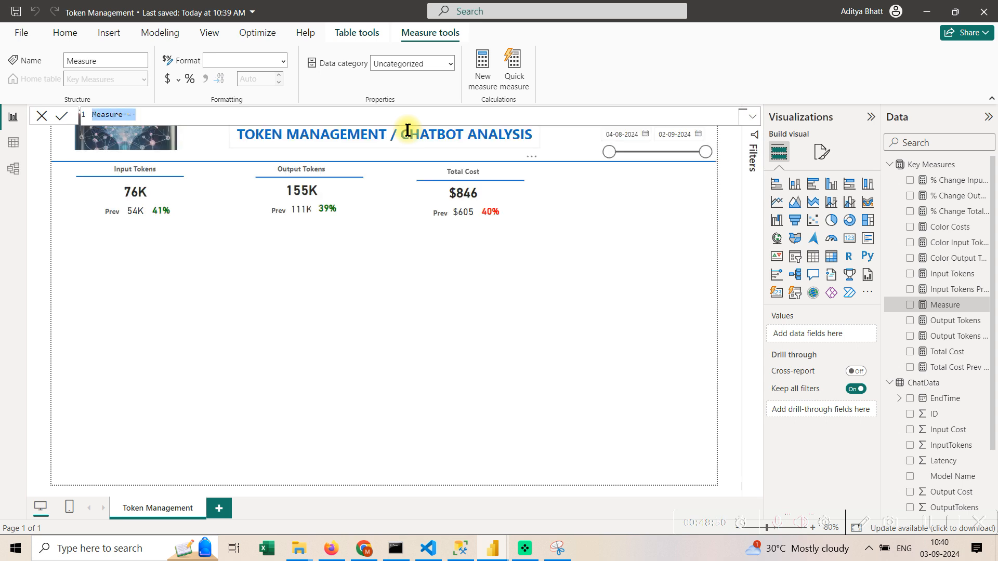
key(ctrl+v)
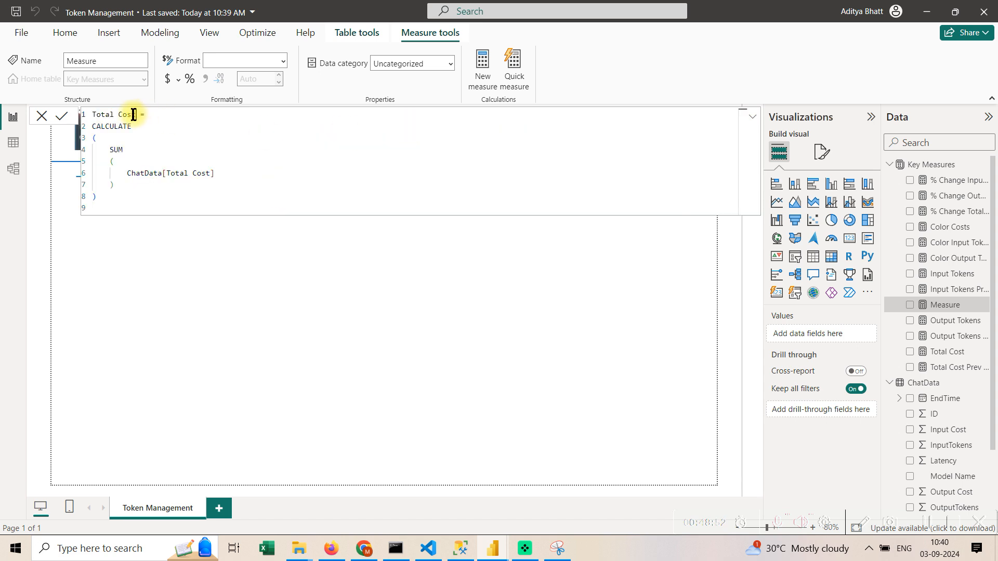
drag(136, 115, 92, 115)
key(BackSpace)
Replace the SUM expression inside Avg Latency's CALCULATE with AVERAGE(ChatData[Latency]), commit the measure and save the report.
key(Down)
key(Down)
key(Down)
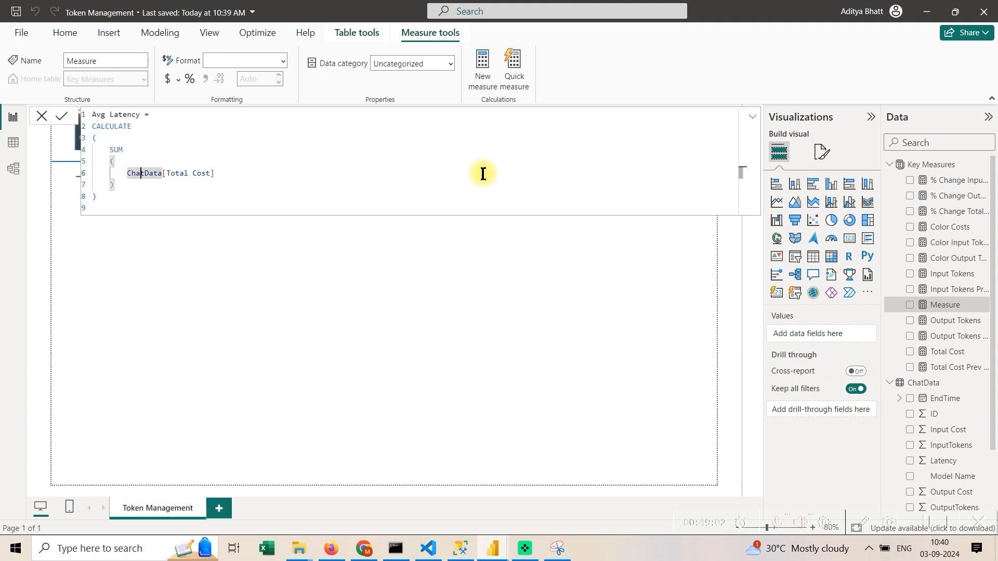
drag(110, 150, 205, 183)
text(AV)
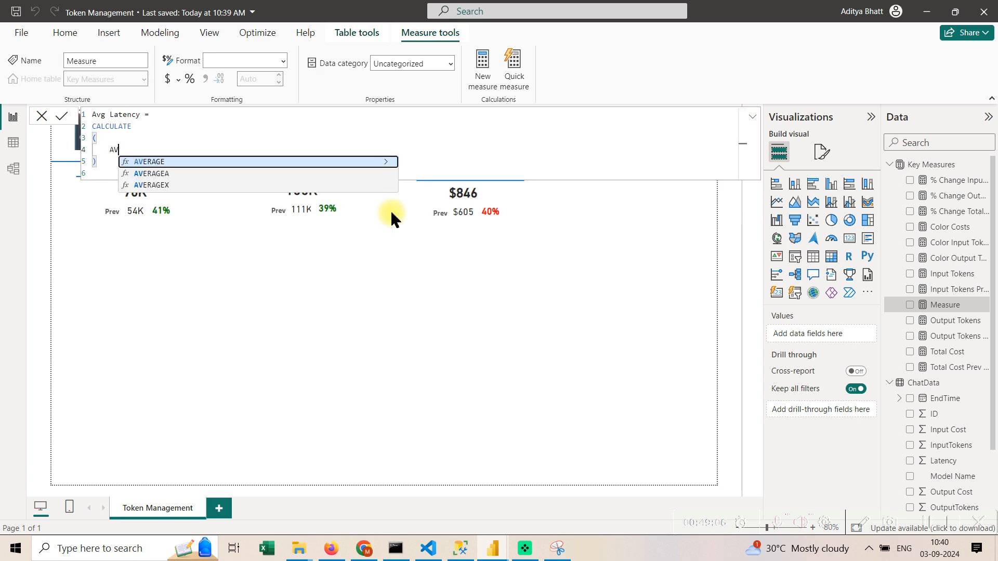
text(ERAGE(LATE)
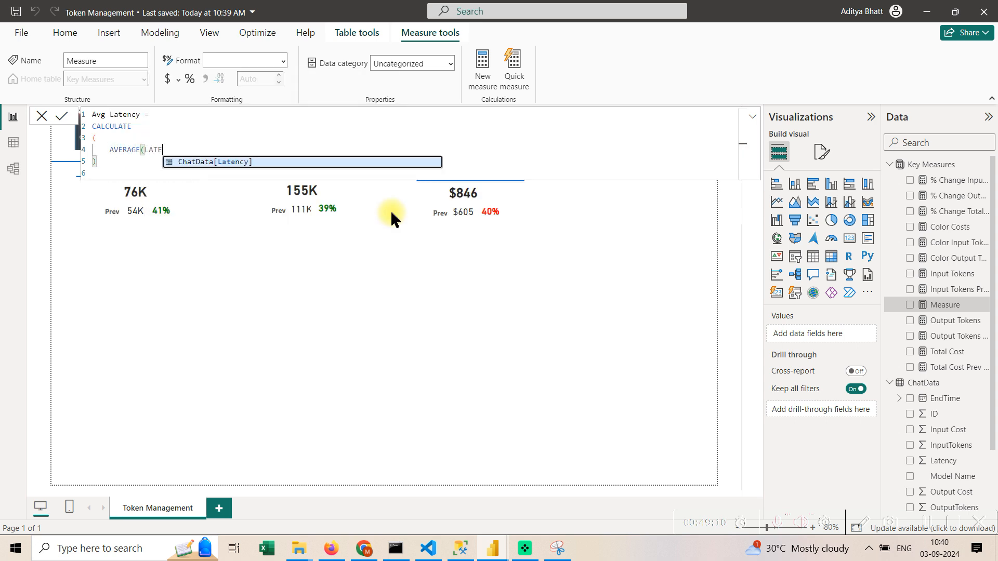
key(Tab)
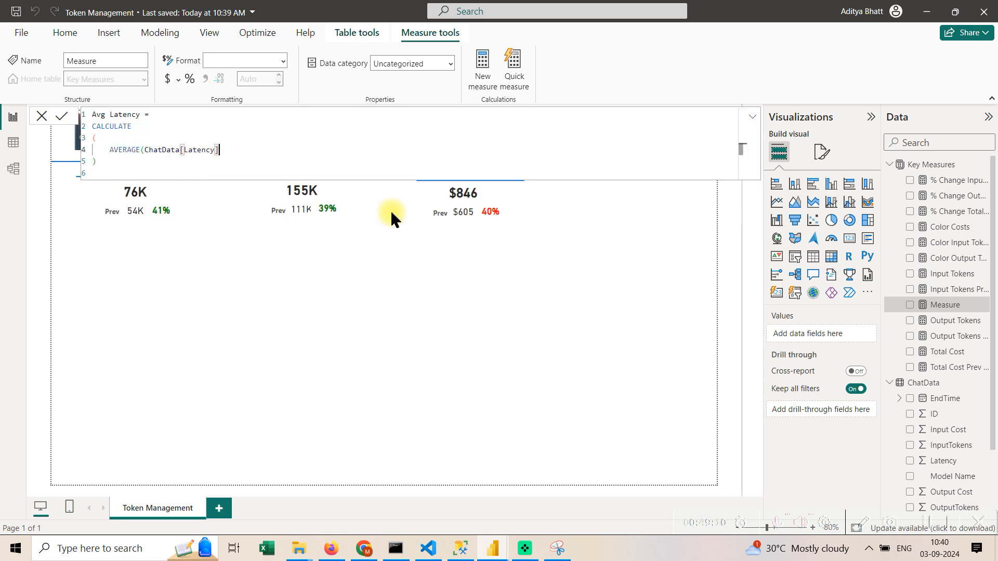
key(Return)
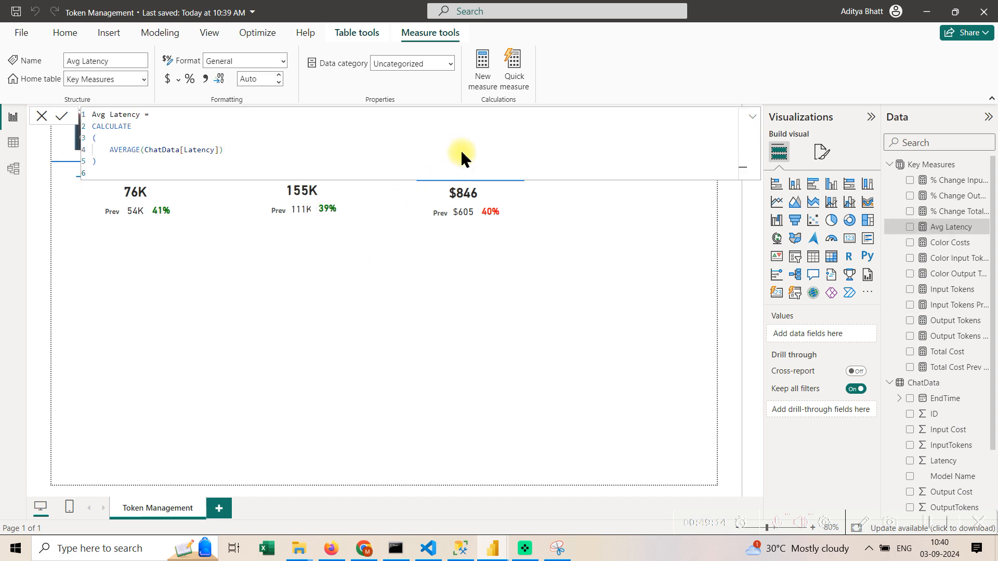
key(ctrl+s)
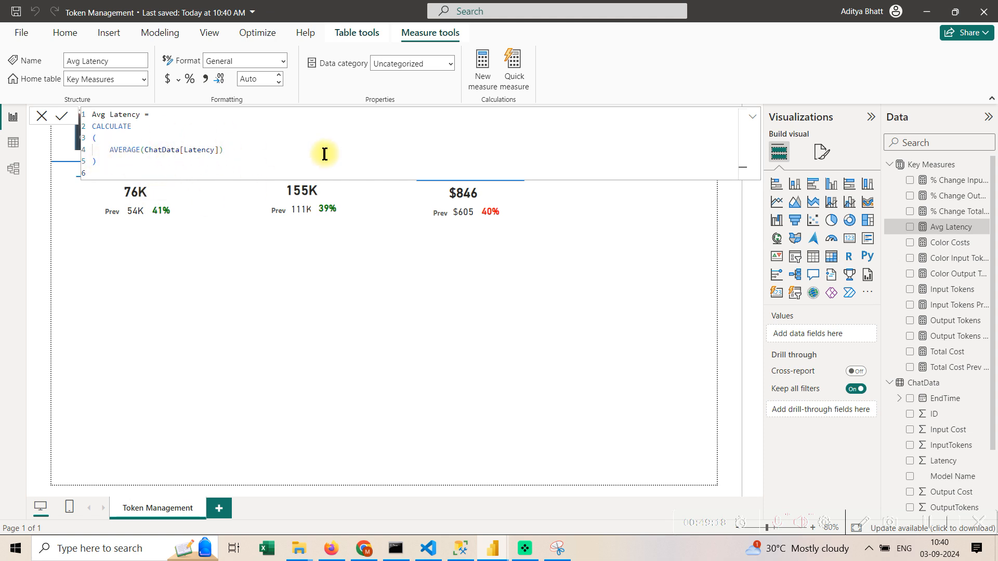
Add a new measure to Key Measures containing a copy of the Total Cost Prev Period formula.
click(970, 365)
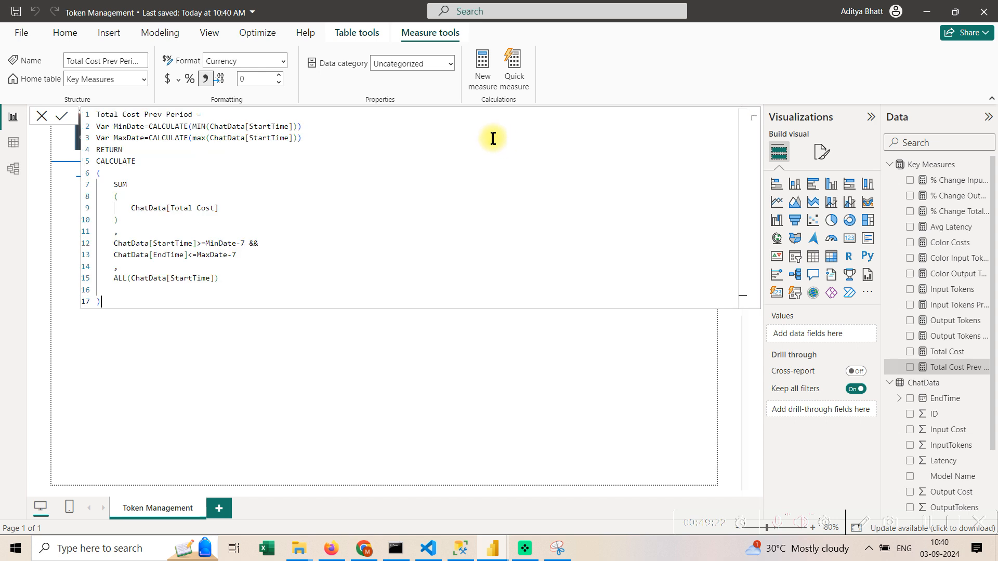
key(ctrl+a)
key(ctrl+c)
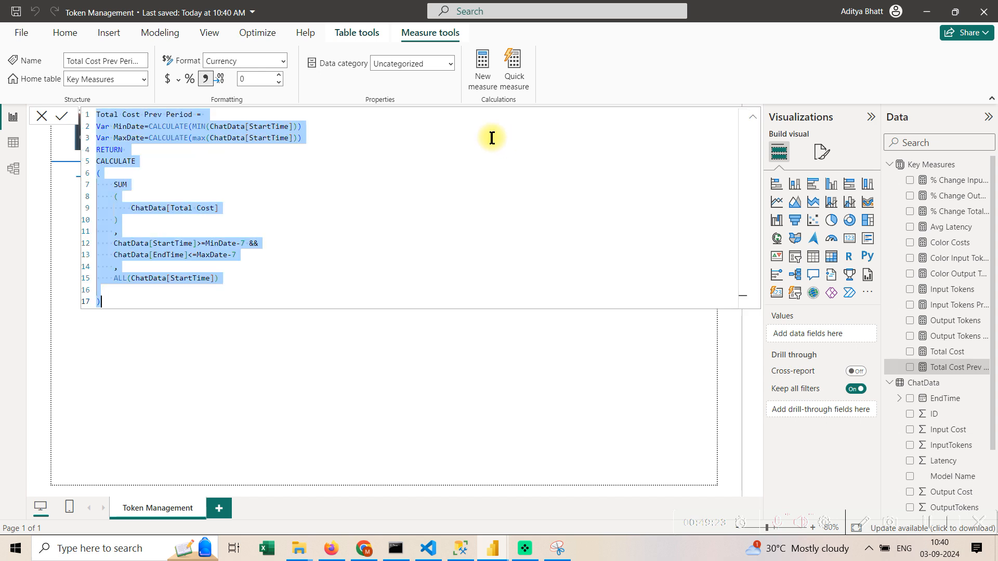
click(989, 167)
click(943, 188)
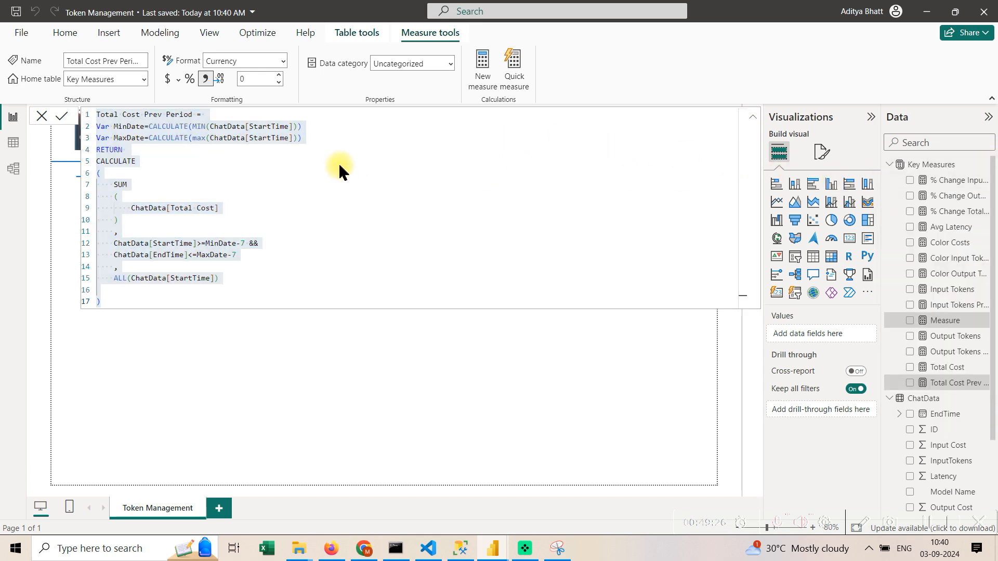
key(ctrl+v)
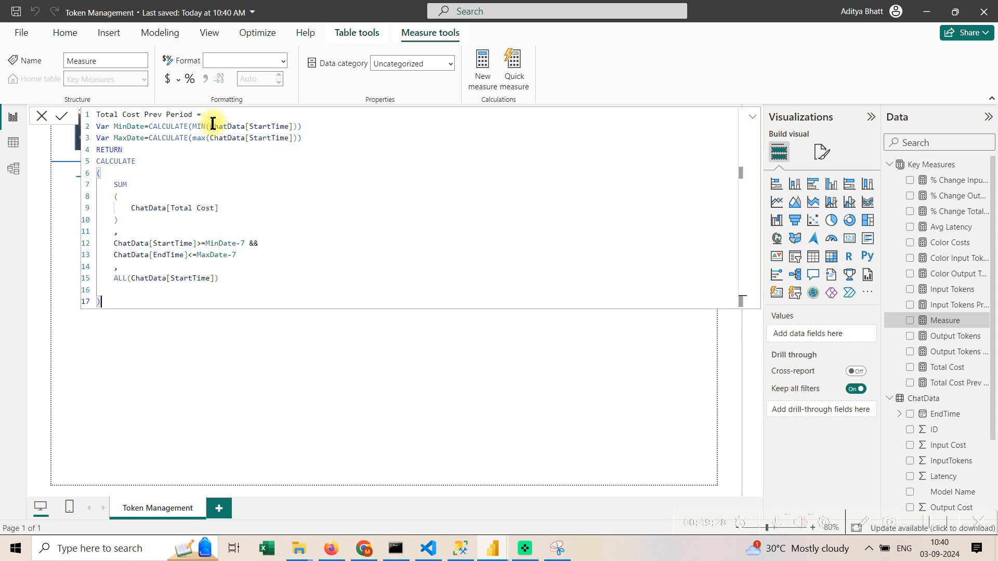
Rename the copied previous-period measure Avg Latency Prev Period and delete its SUM(ChatData[Total Cost]) expression.
drag(140, 114, 97, 114)
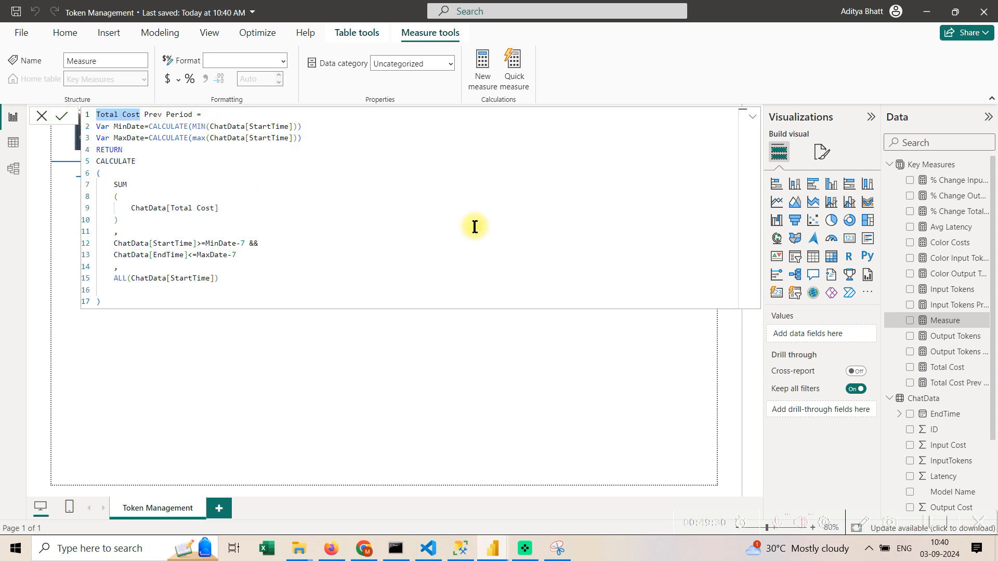
key(BackSpace)
text(Avg Latency)
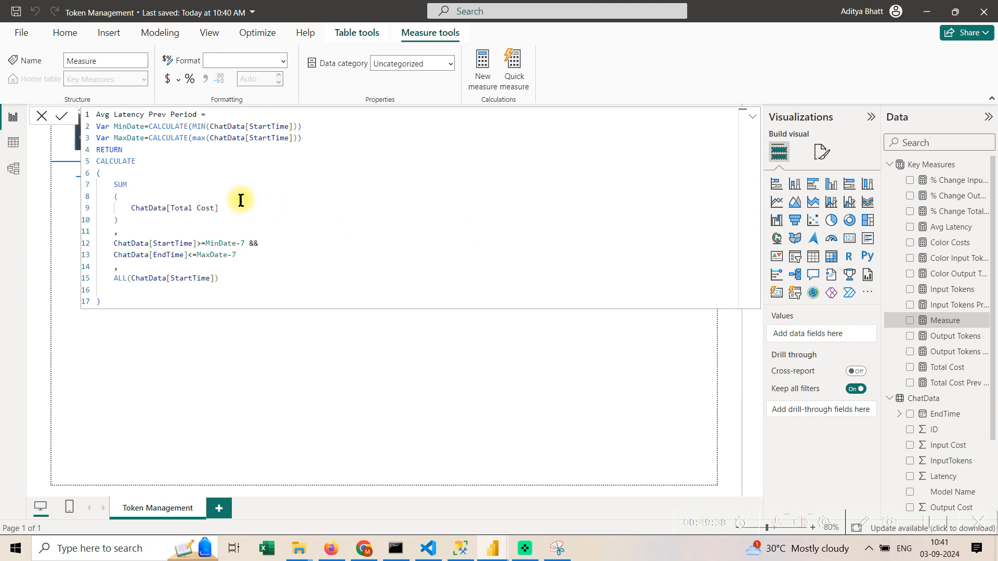
drag(233, 212, 190, 222)
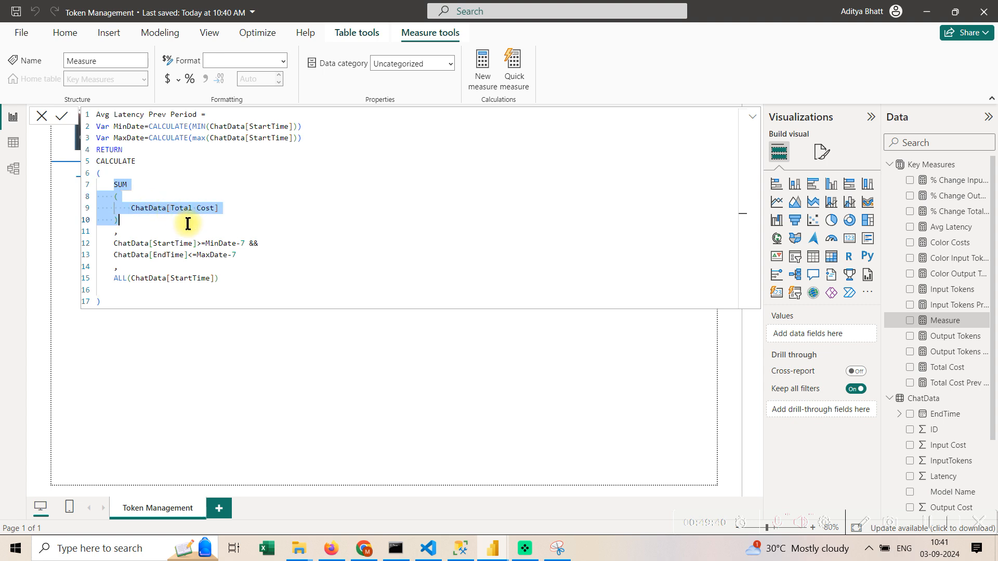
key(BackSpace)
text(Avg)
key(Tab)
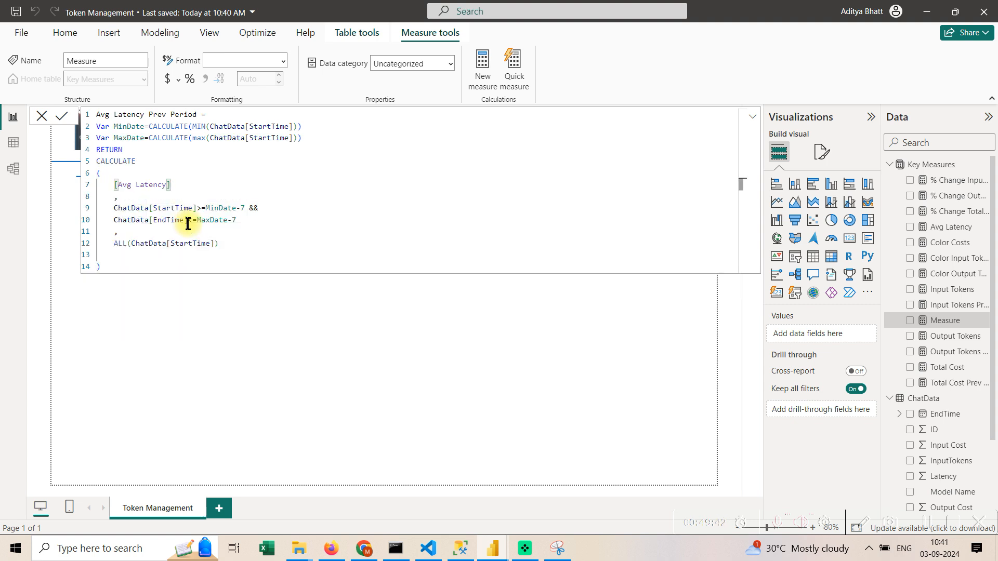
key(BackSpace)
key(BackSpace)
key(BackSpace)
key(BackSpace)
key(BackSpace)
key(BackSpace)
key(BackSpace)
key(BackSpace)
key(BackSpace)
key(BackSpace)
key(BackSpace)
key(BackSpace)
key(BackSpace)
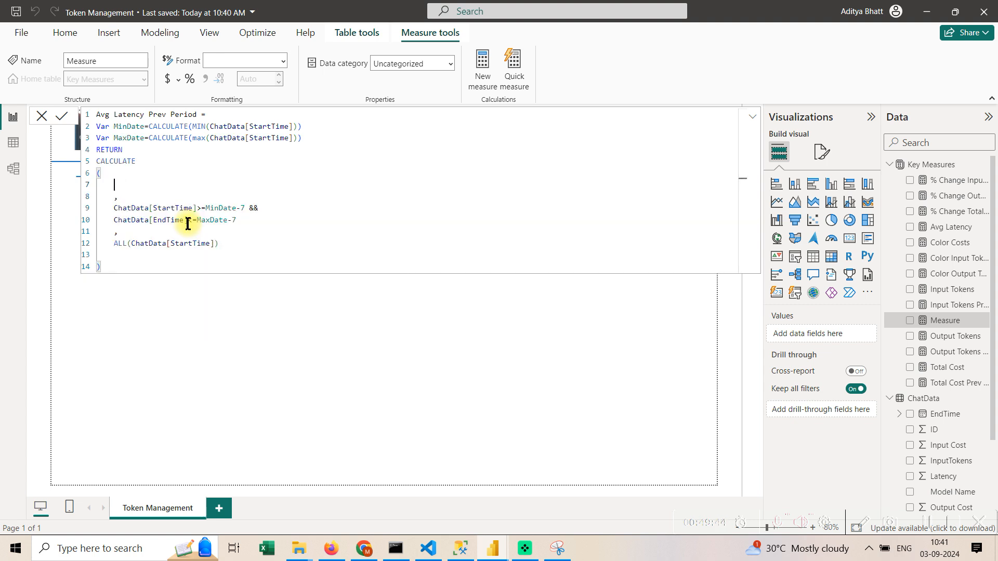
Use AVERAGE(ChatData[Latency]) as the calculated expression of Avg Latency Prev Period, commit the measure and close its formula.
text(AVE)
key(Tab)
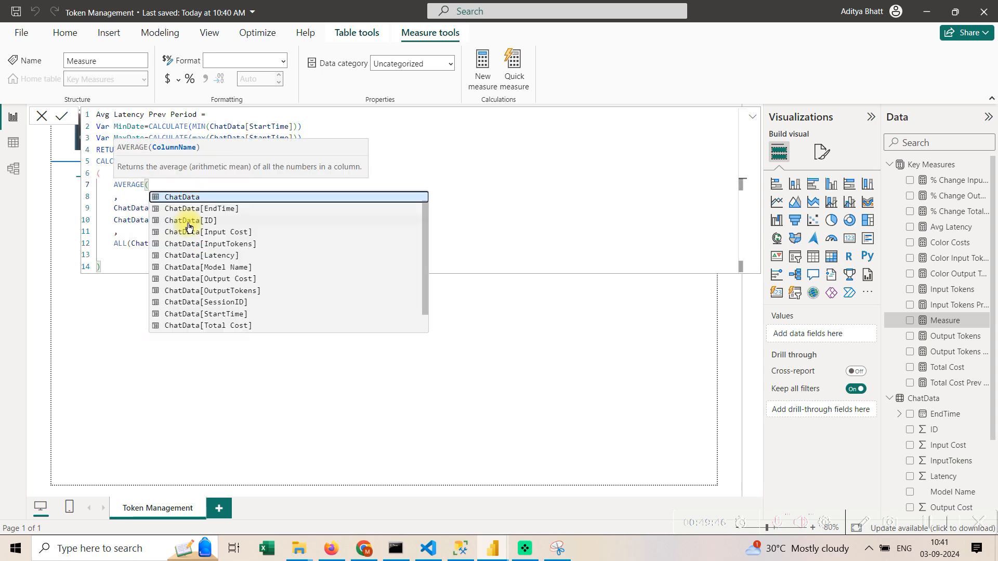
text(lat)
key(Tab)
text())
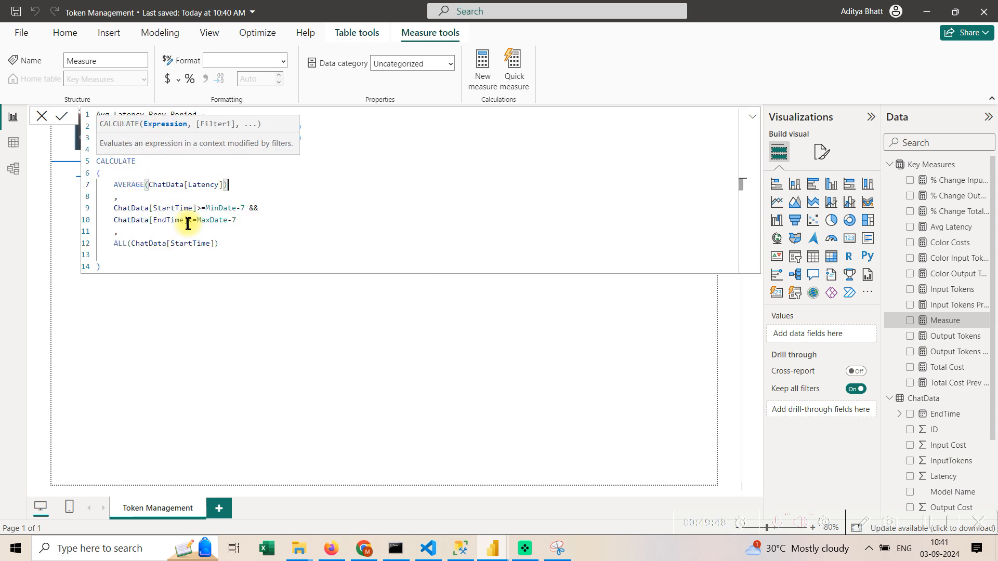
key(Return)
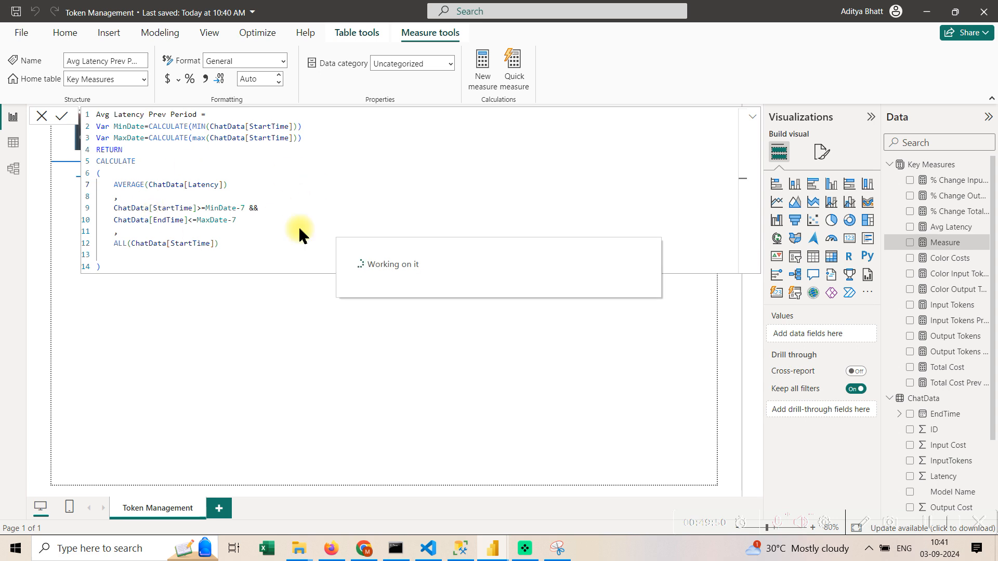
click(41, 116)
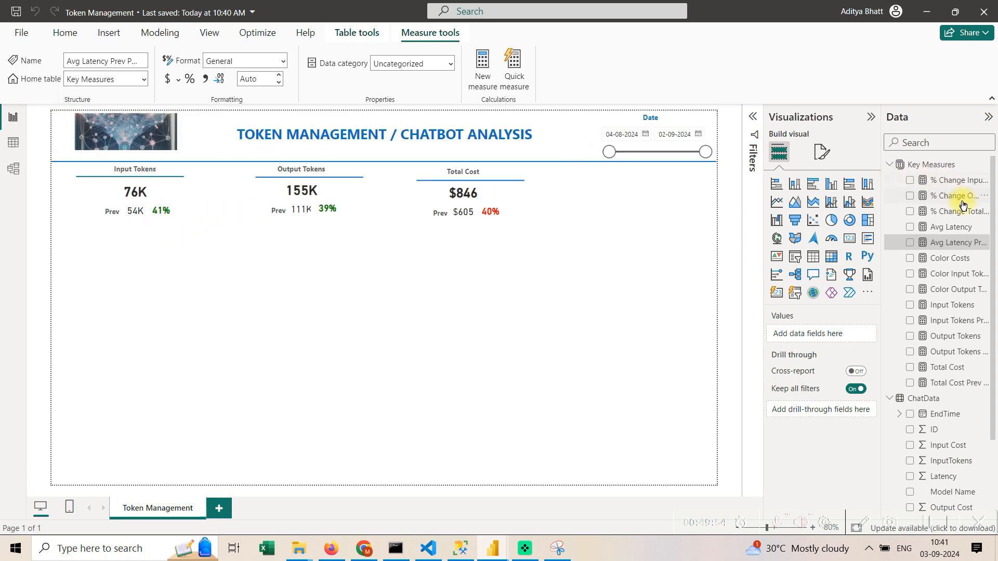
Create a new measure named % Change Latency in Key Measures from a copy of the % Change InputTokens formula.
click(959, 183)
key(ctrl+a)
key(ctrl+c)
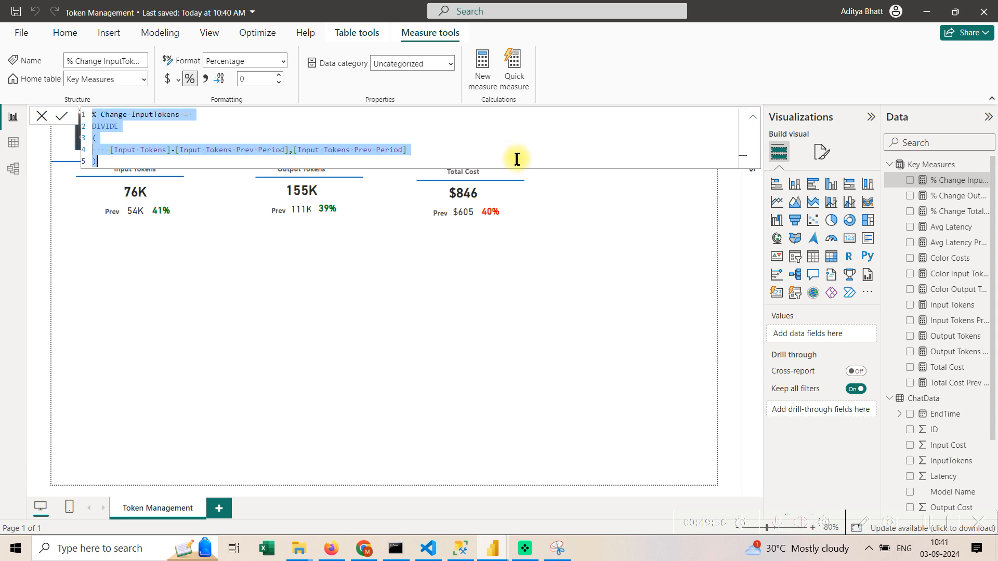
click(986, 165)
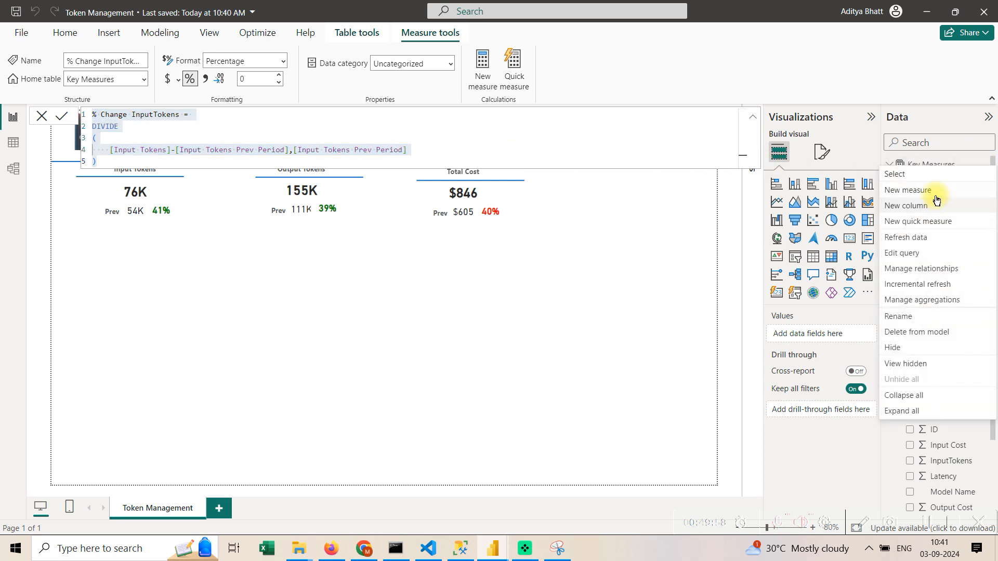
click(937, 190)
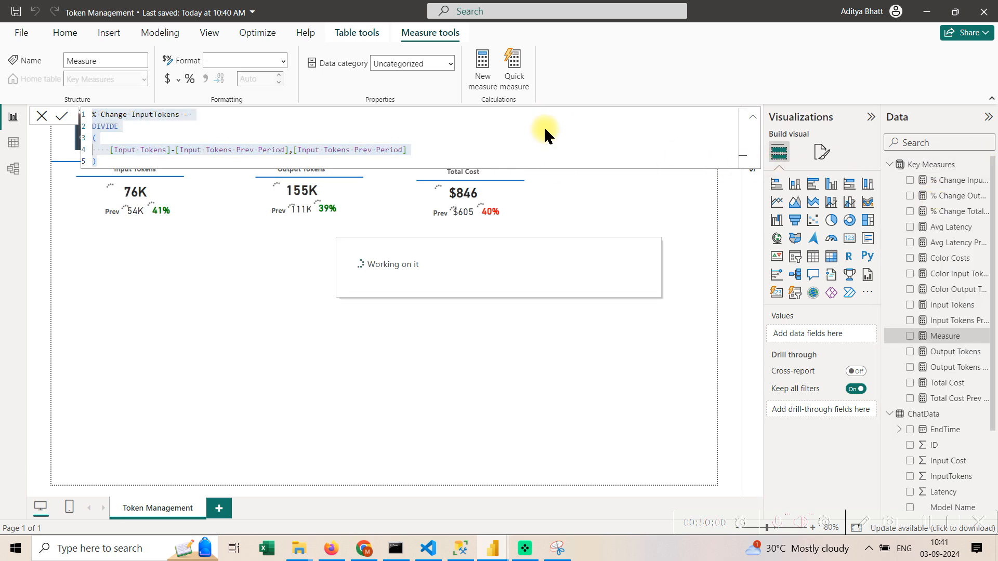
key(ctrl+v)
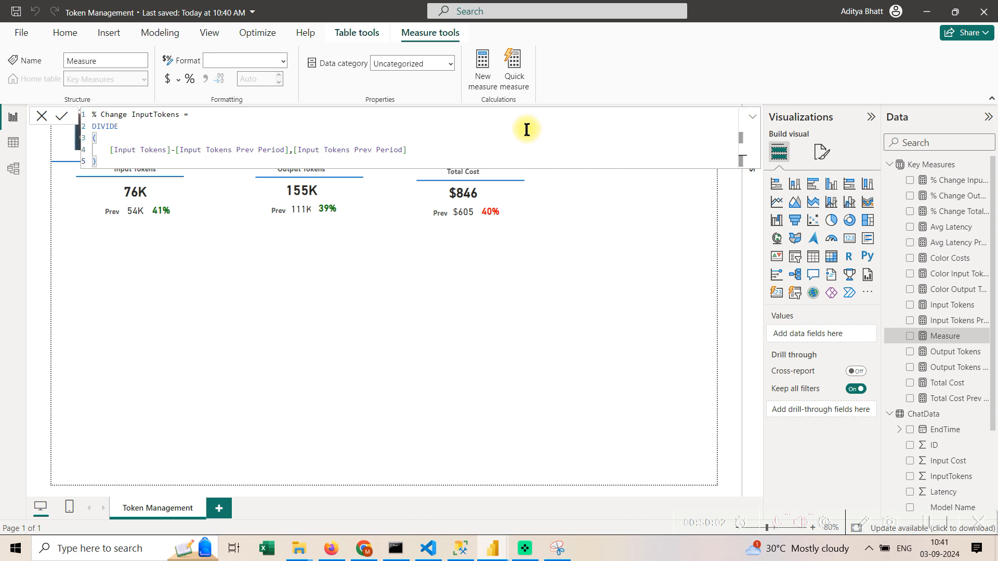
drag(182, 115, 134, 114)
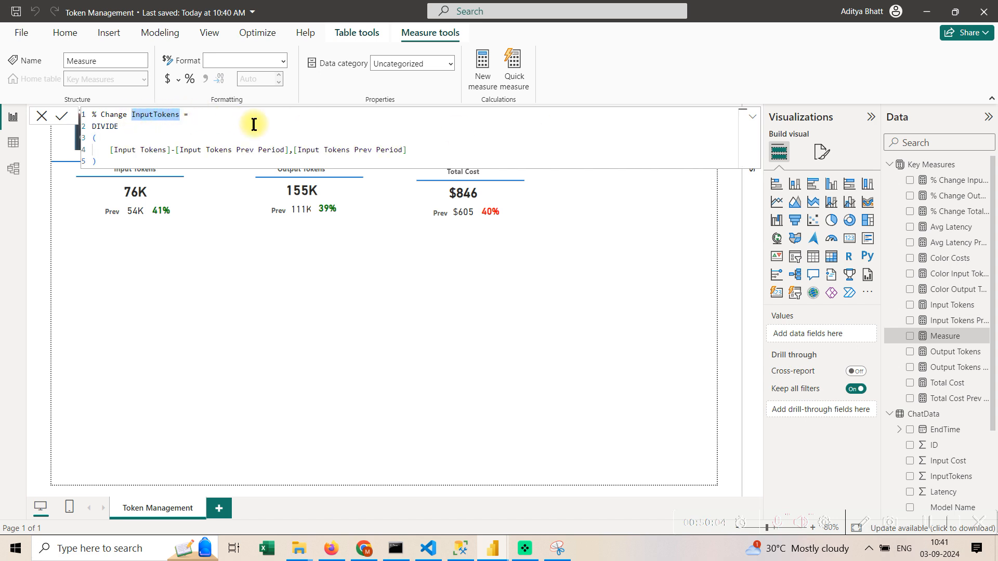
key(BackSpace)
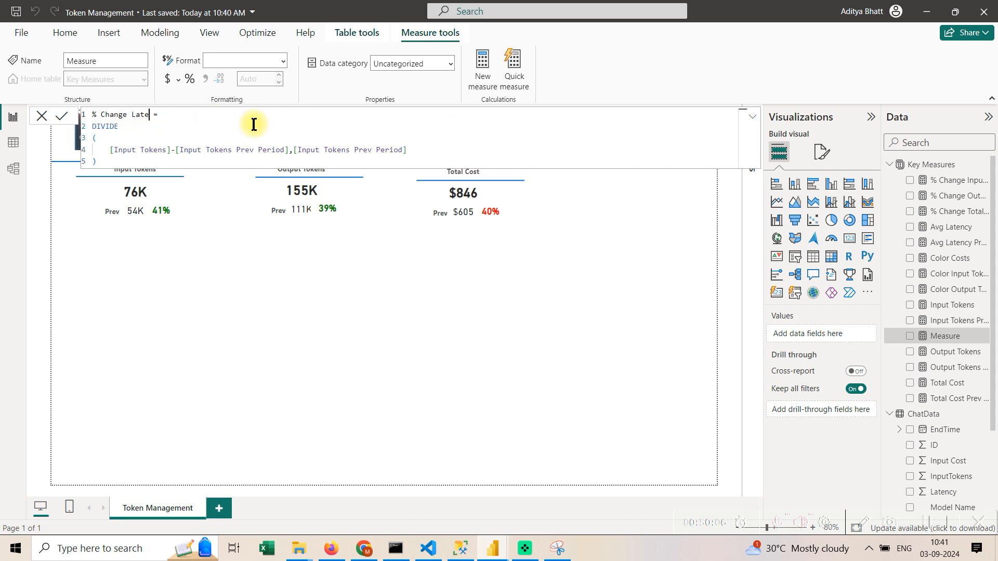
key(Down)
key(Down)
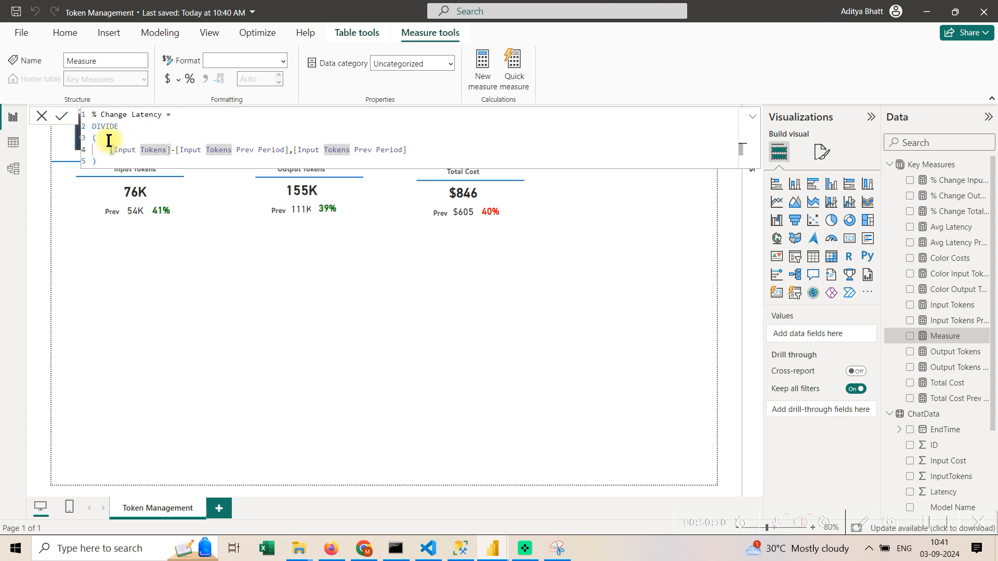
Replace the first [Input Tokens] reference in the % Change Latency formula with [Avg Latency].
drag(115, 149, 423, 153)
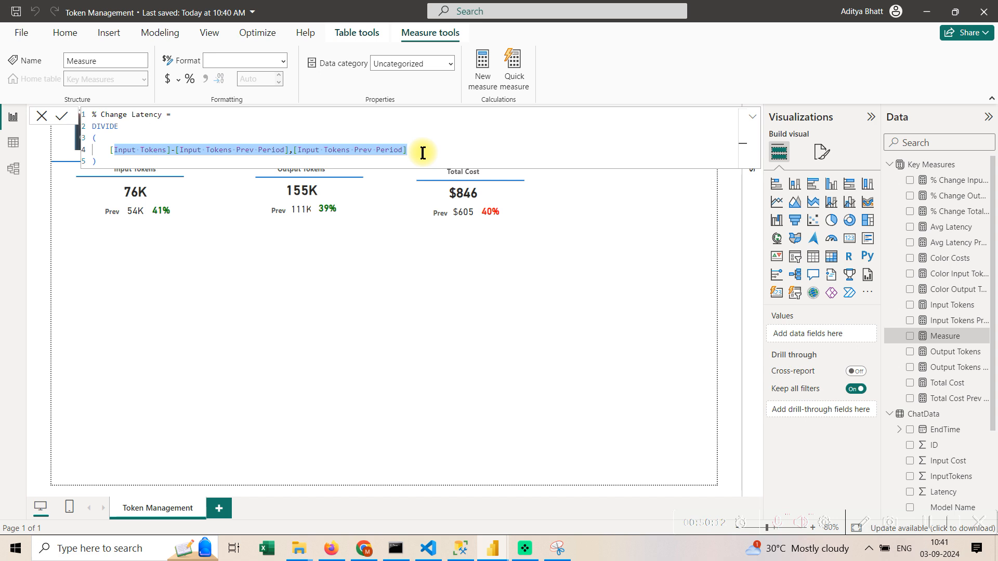
click(423, 154)
drag(166, 149, 114, 149)
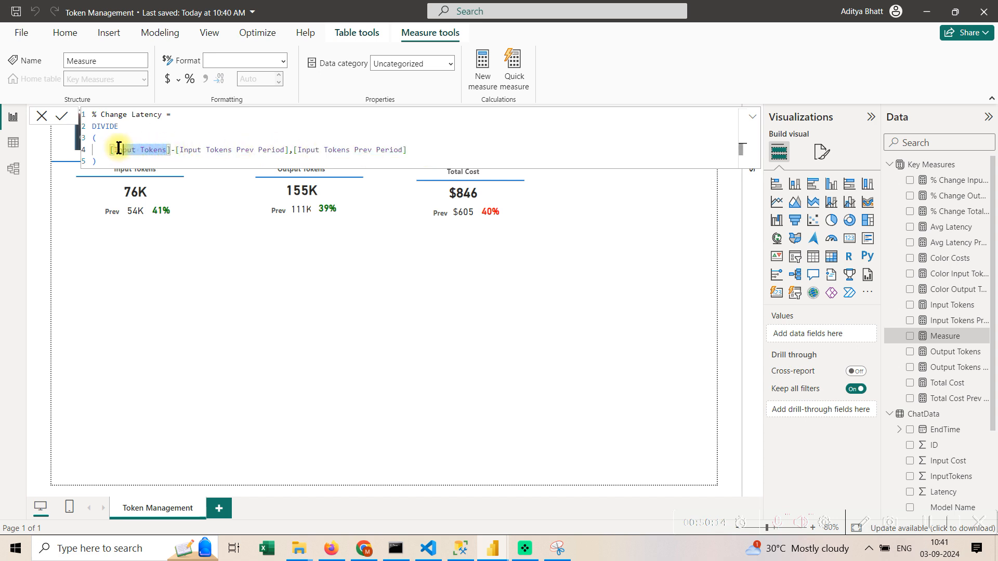
key(BackSpace)
key(Escape)
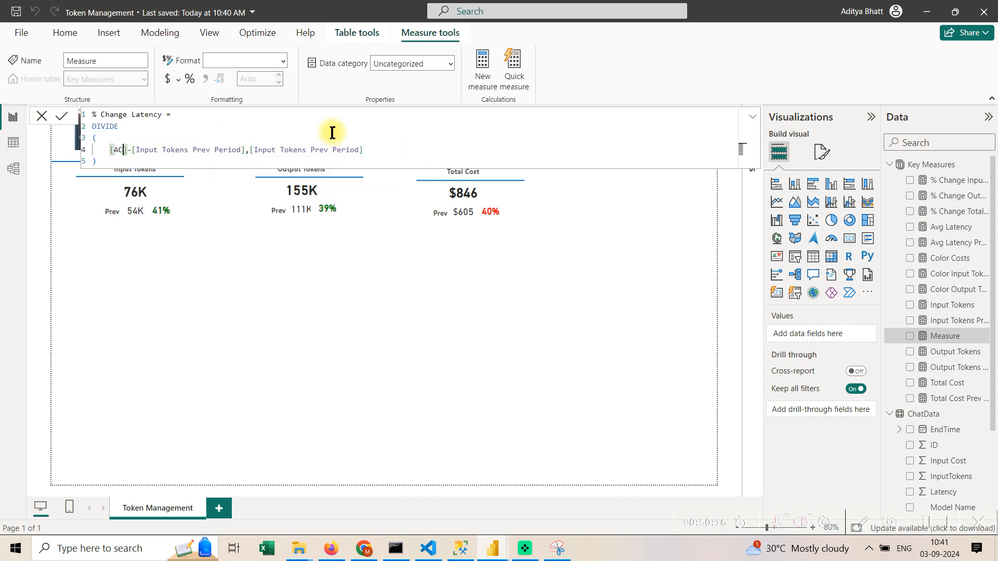
text(A)
key(Tab)
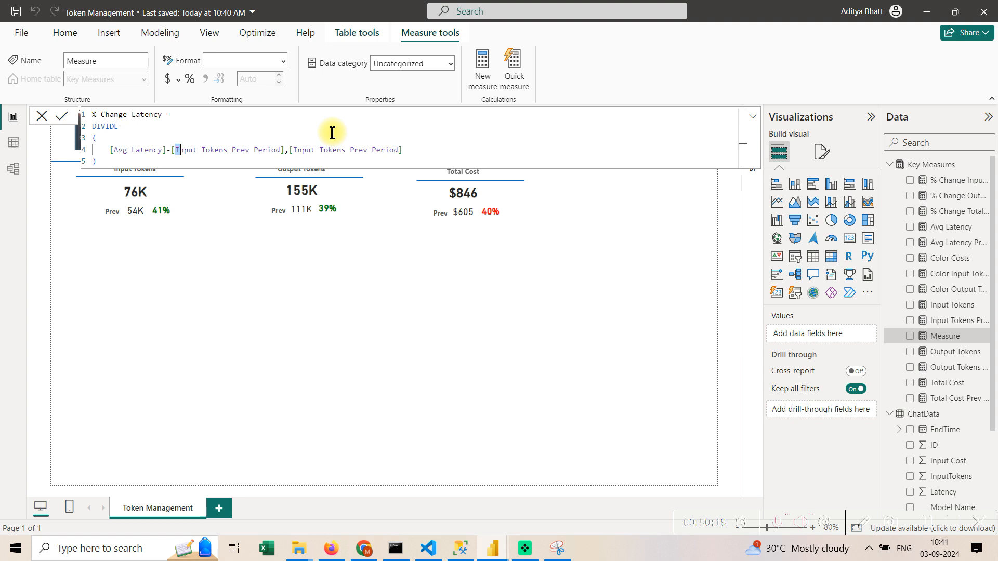
Replace both Input Tokens Prev Period references in % Change Latency with Avg Latency Prev Period and commit the measure.
key(shift+Right)
key(shift+Right)
key(shift+Right)
key(shift+Right)
key(shift+Right)
key(shift+Right)
key(shift+Right)
key(shift+Right)
key(shift+Right)
key(shift+Right)
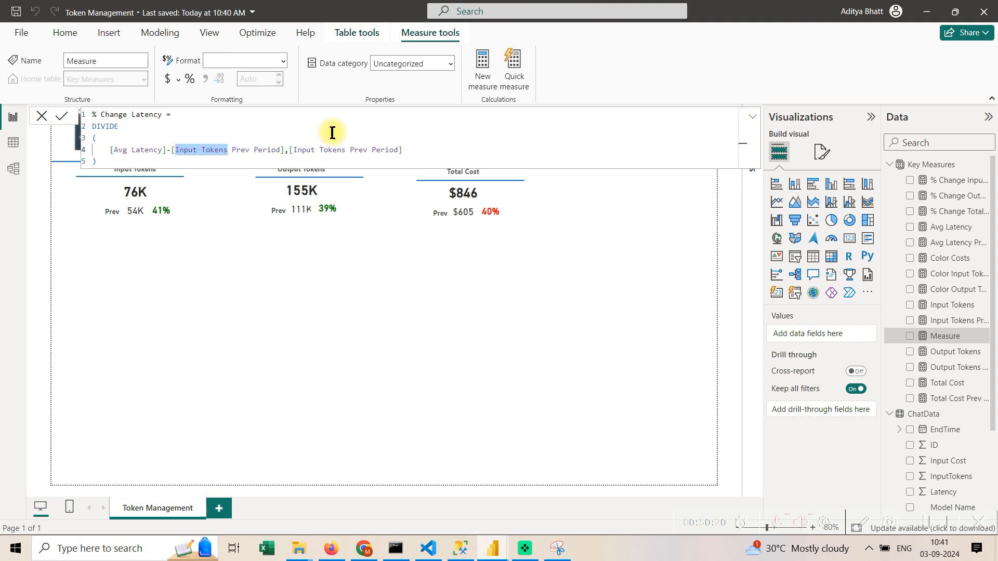
key(ctrl+d)
key(BackSpace)
text(AVG)
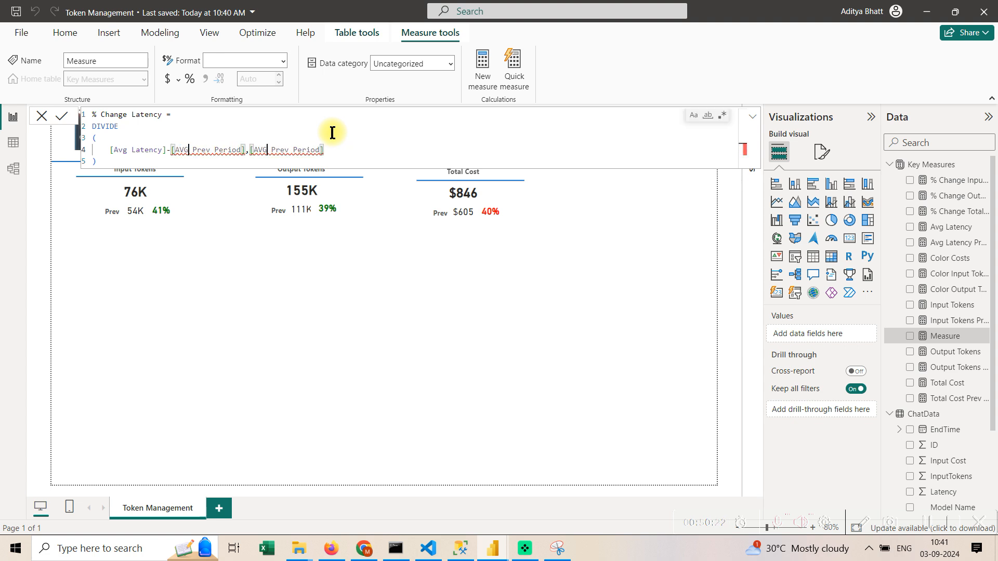
key(BackSpace)
key(BackSpace)
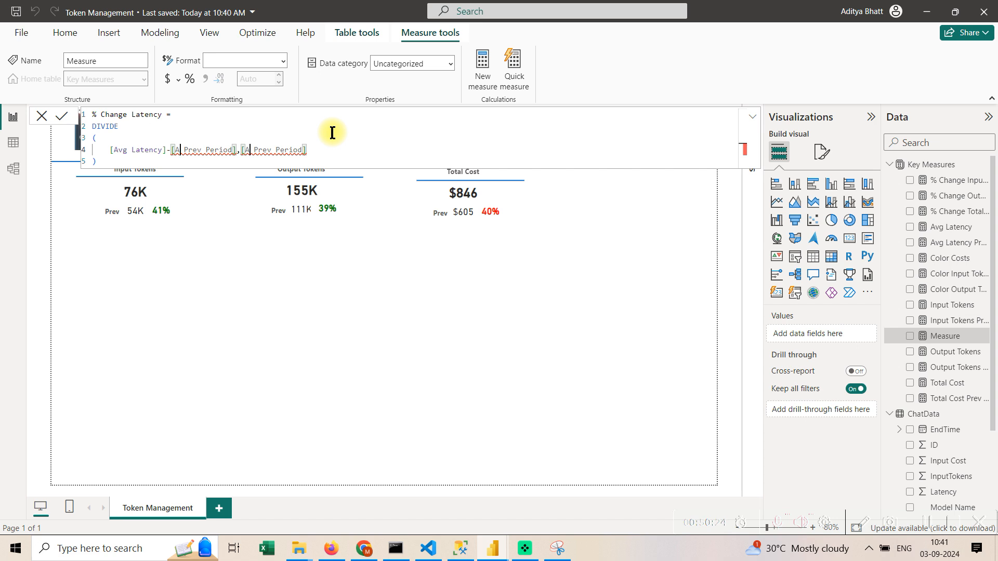
text(vg Late)
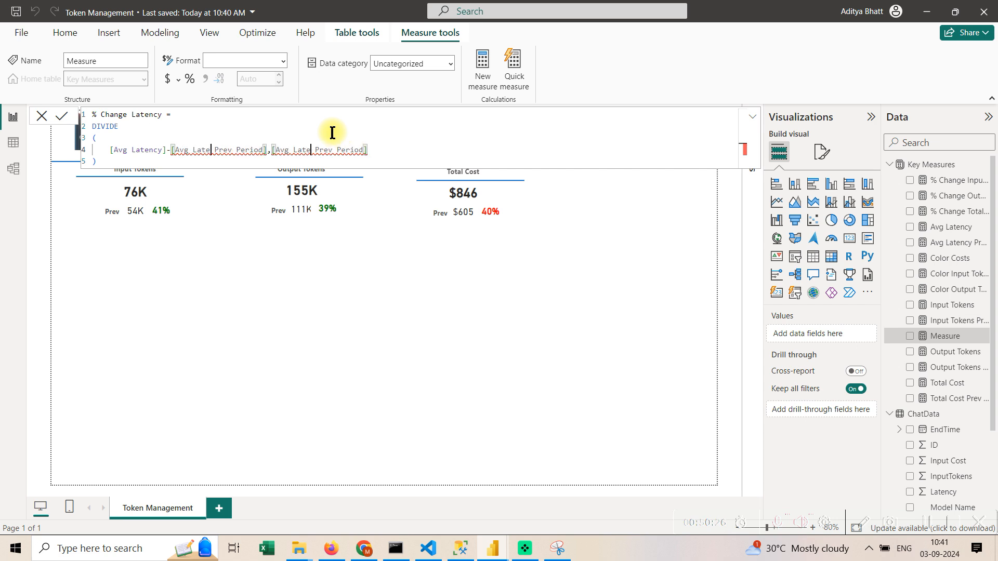
text(ncy)
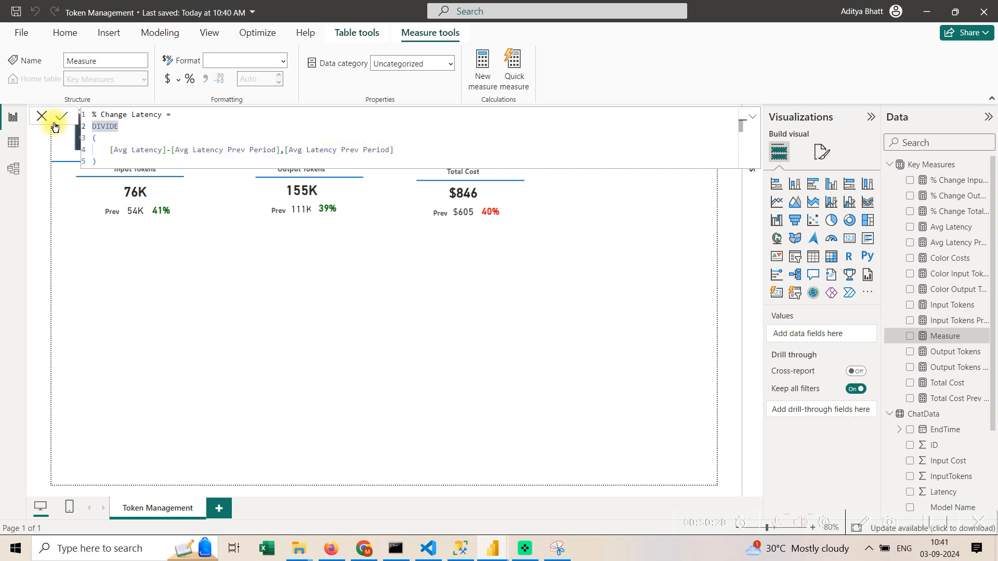
click(61, 116)
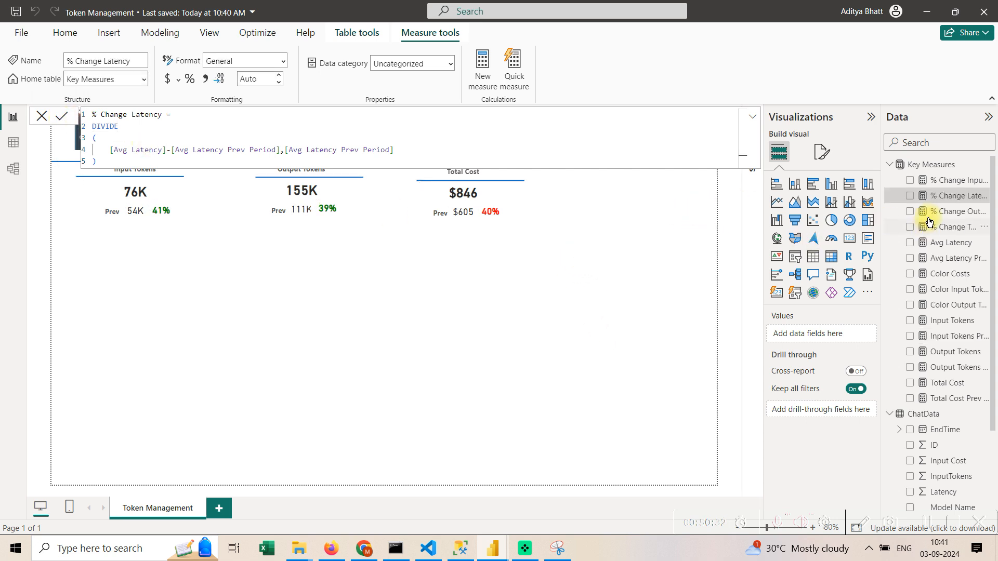
click(960, 227)
click(581, 160)
key(ctrl+a)
key(ctrl+c)
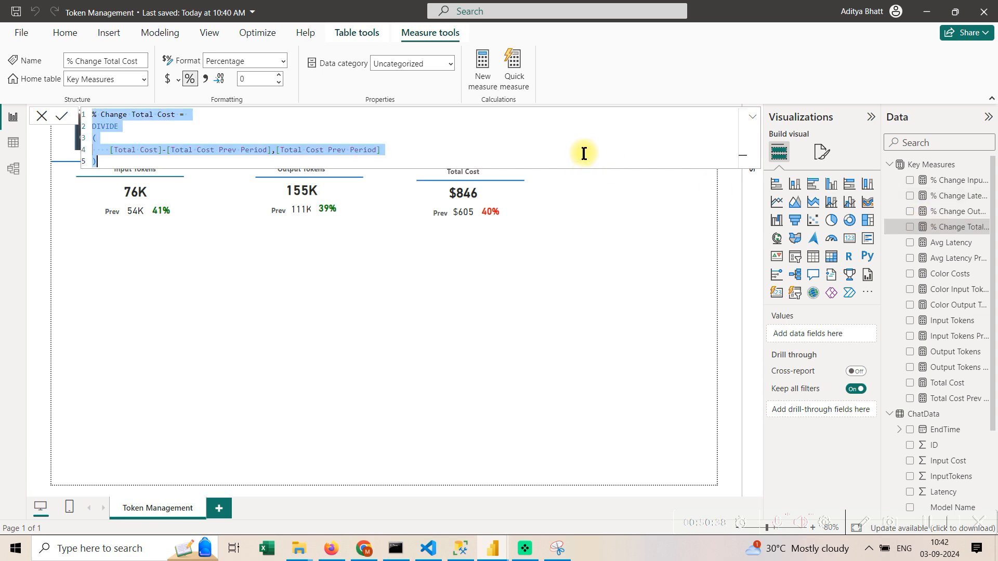
click(985, 169)
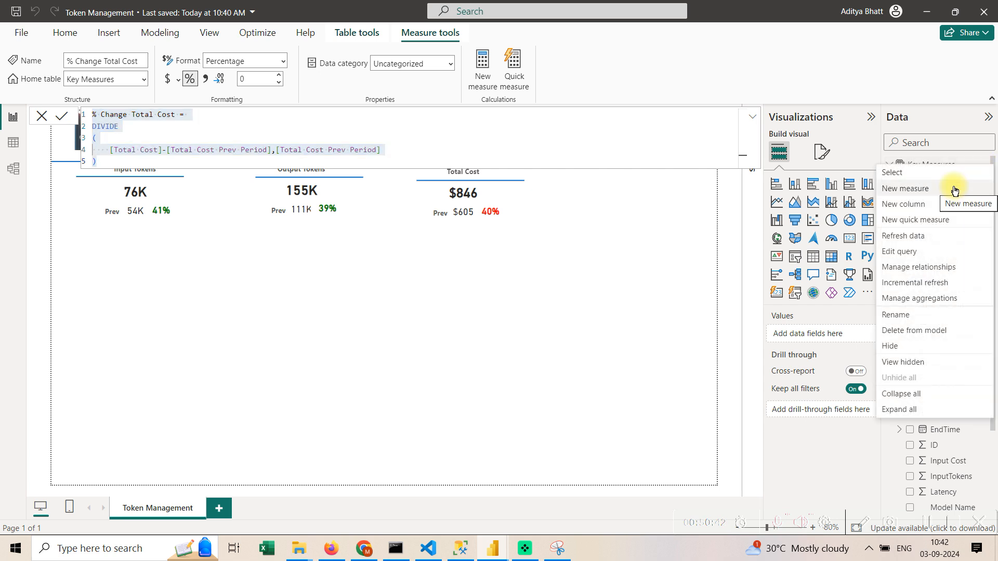
key(Escape)
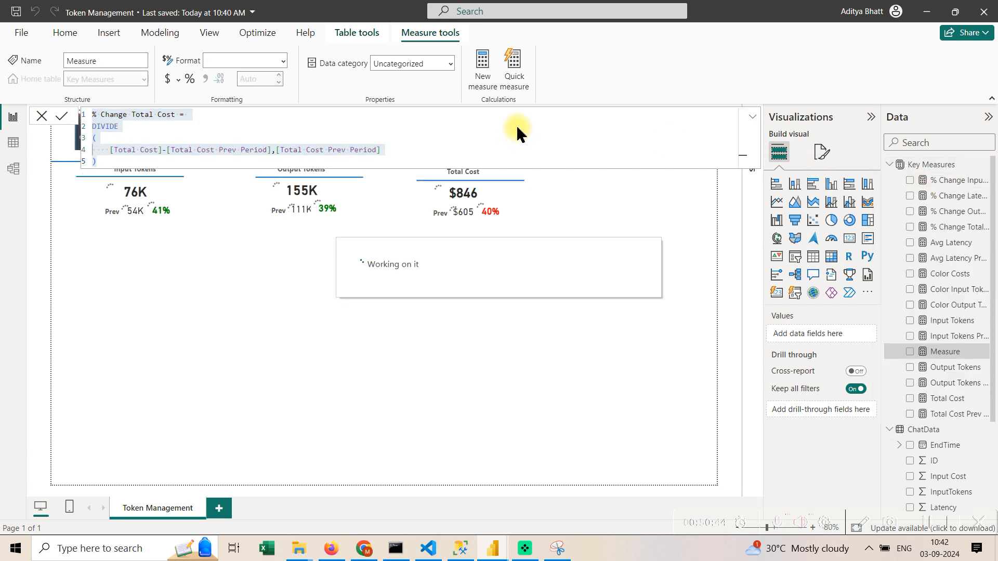
key(ctrl+v)
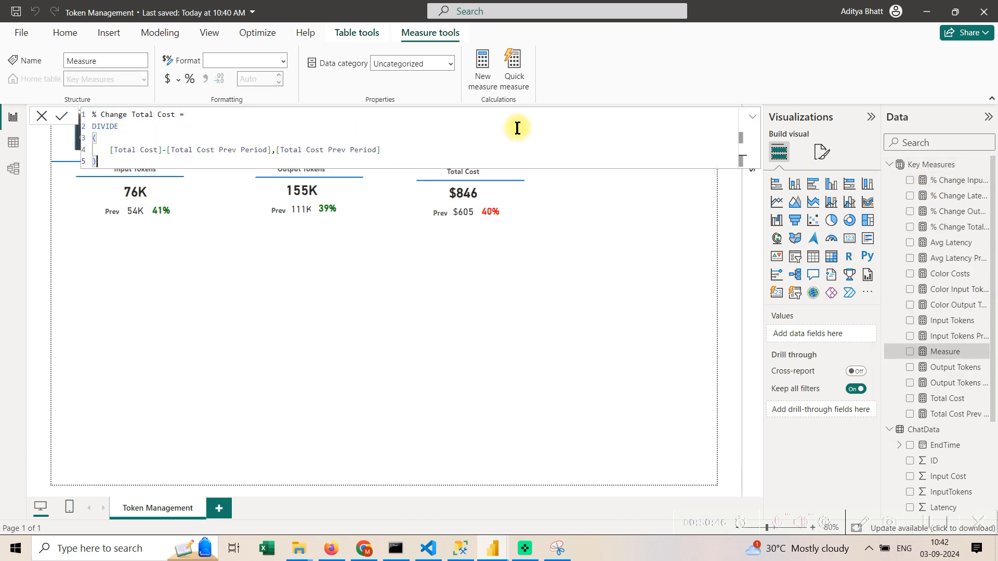
key(ctrl+z)
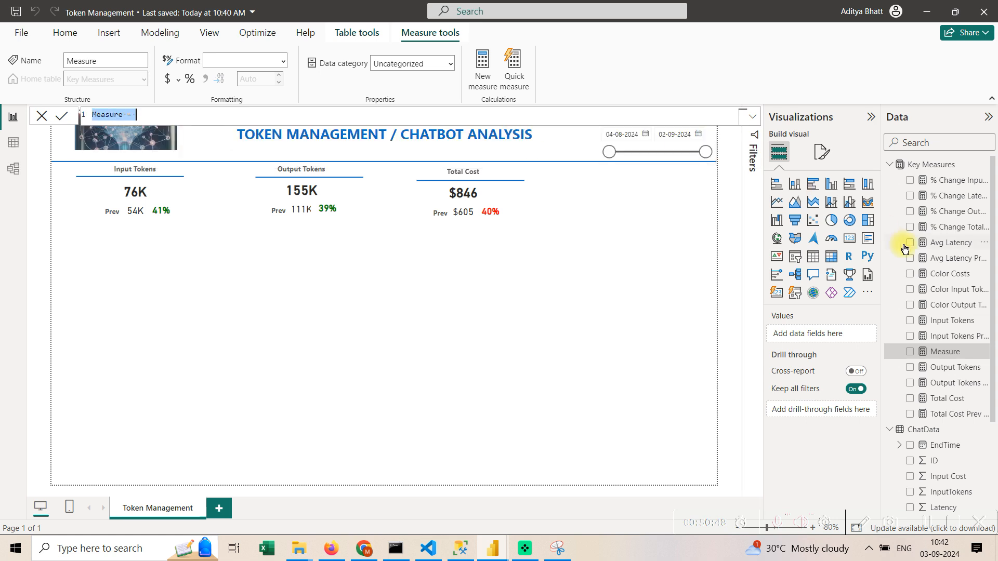
click(960, 307)
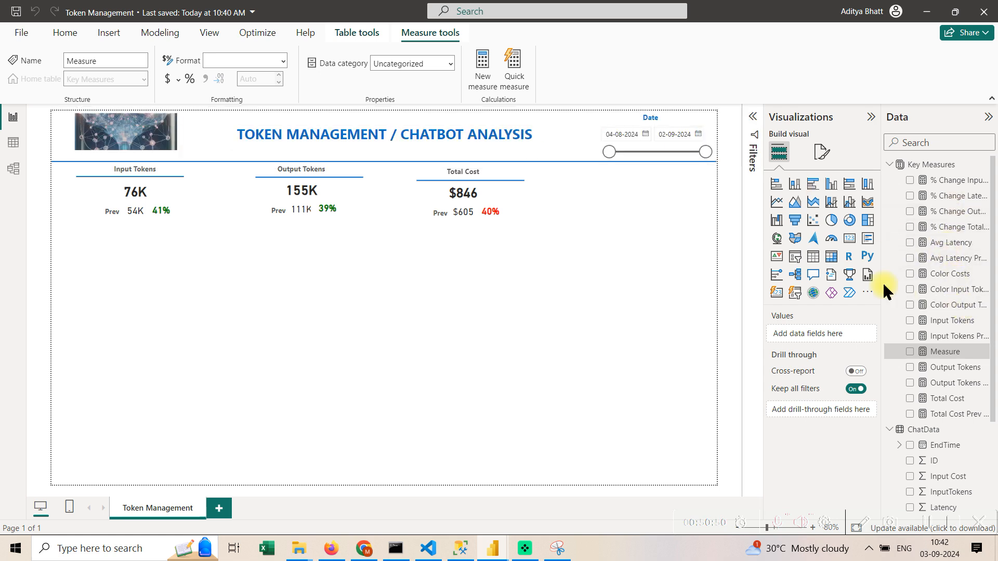
Create a new measure in Key Measures from a copy of the Color Output Tokens formula and name it Color Latency Tokens.
click(961, 294)
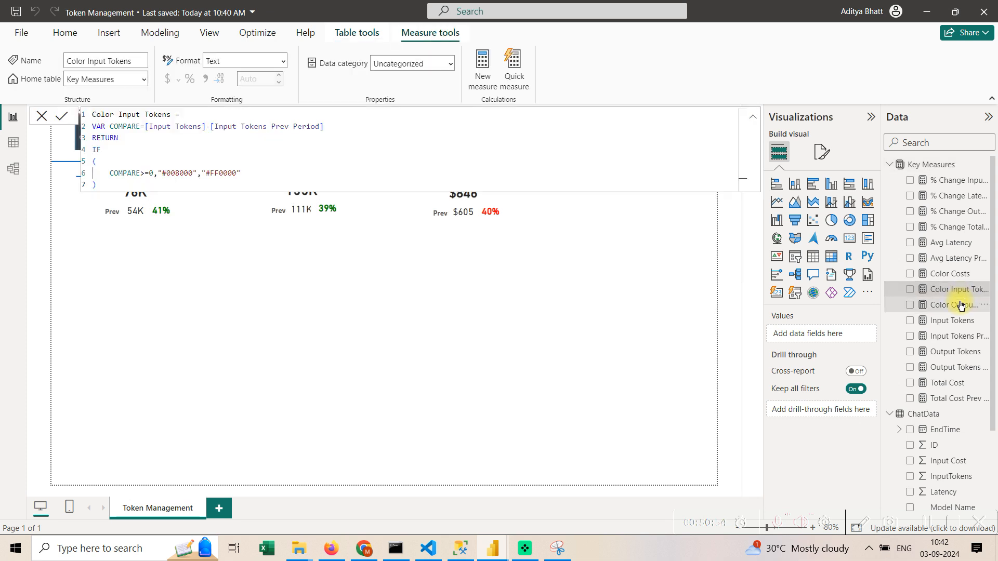
click(961, 303)
click(391, 151)
key(ctrl+a)
key(ctrl+c)
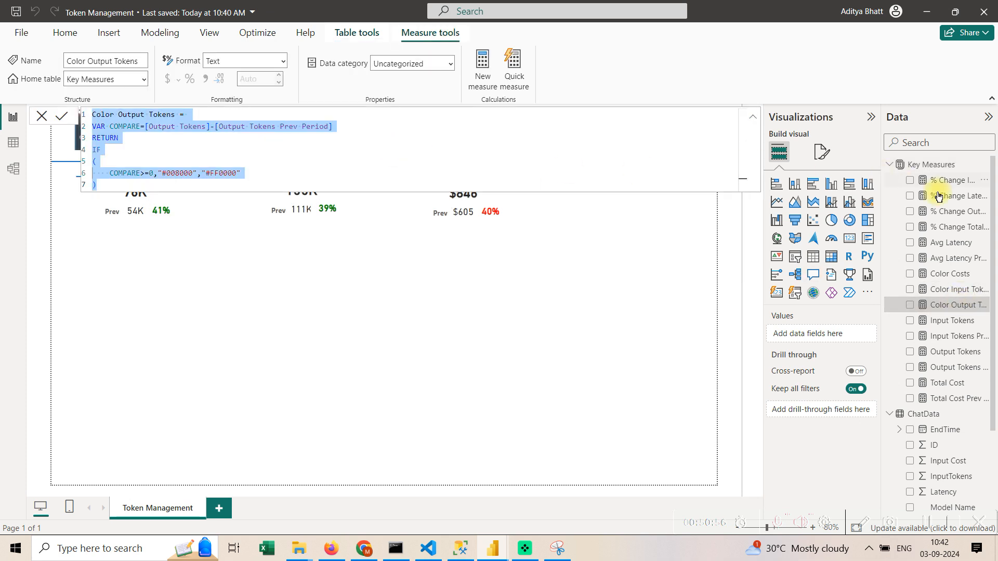
click(988, 165)
key(Escape)
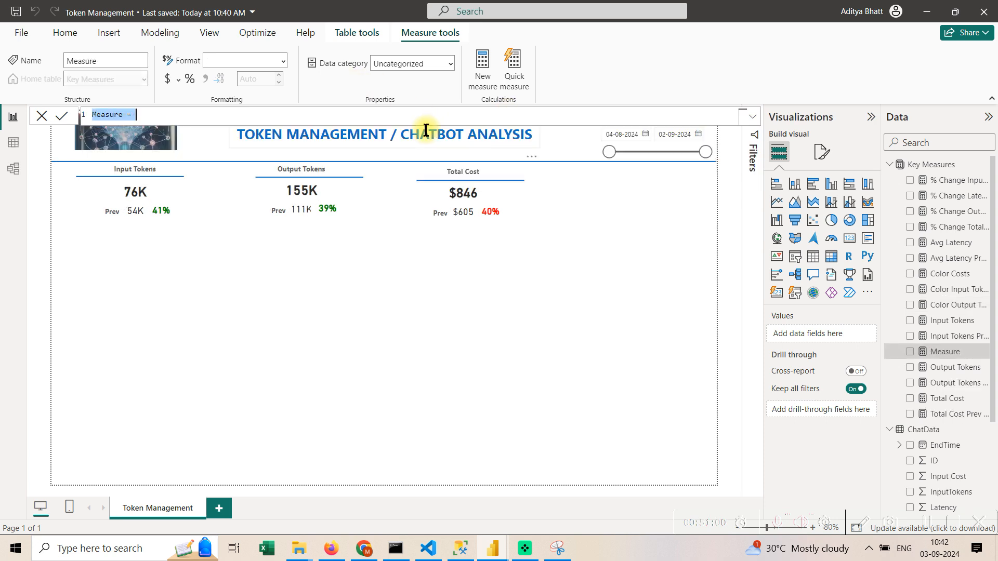
key(ctrl+v)
scroll(423, 131, up, 3)
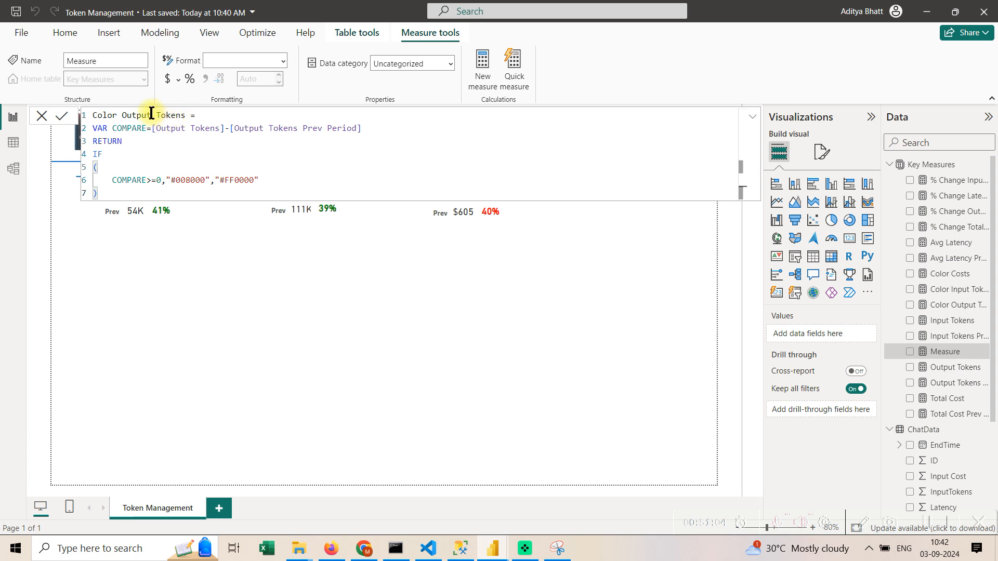
drag(152, 115, 119, 115)
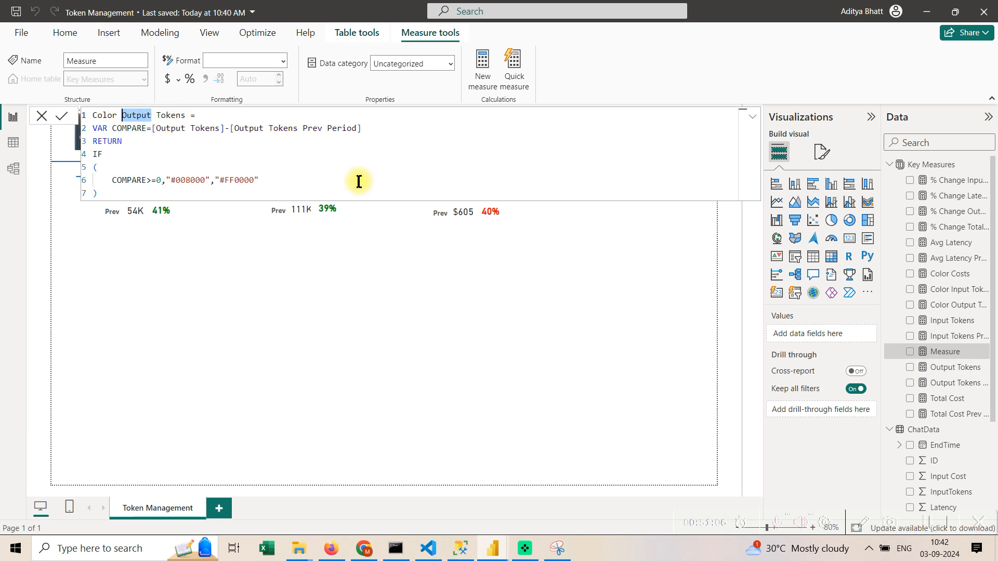
key(BackSpace)
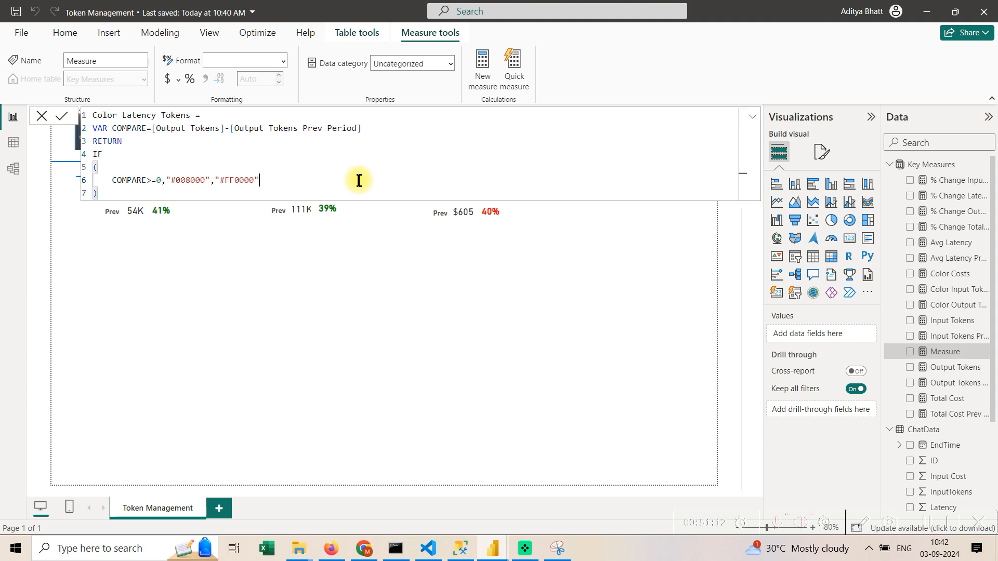
Set the COMPARE variable of Color Latency Tokens to [Avg Latency]=[Avg Latency Prev Period] and commit the measure.
drag(152, 128, 389, 135)
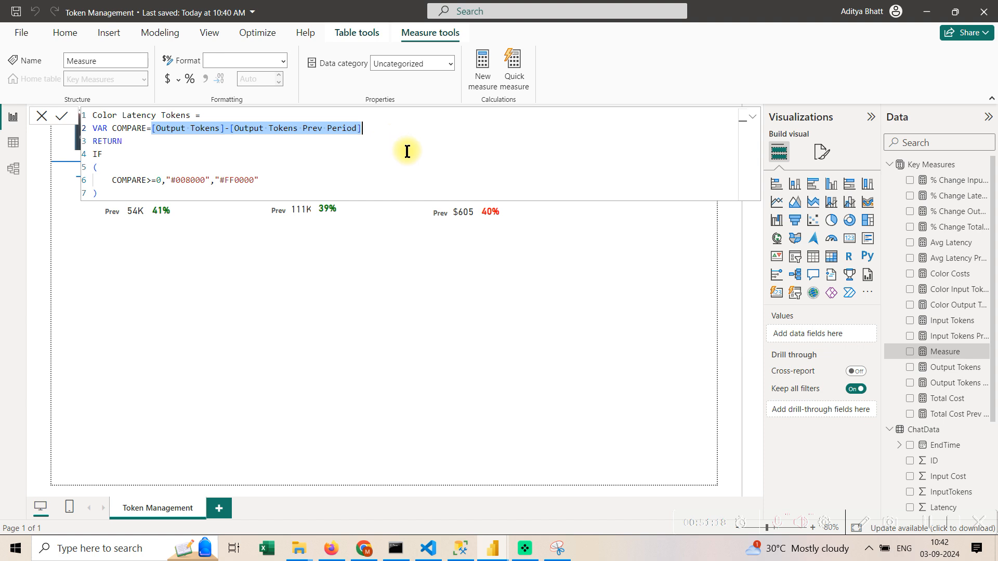
key(BackSpace)
text(late)
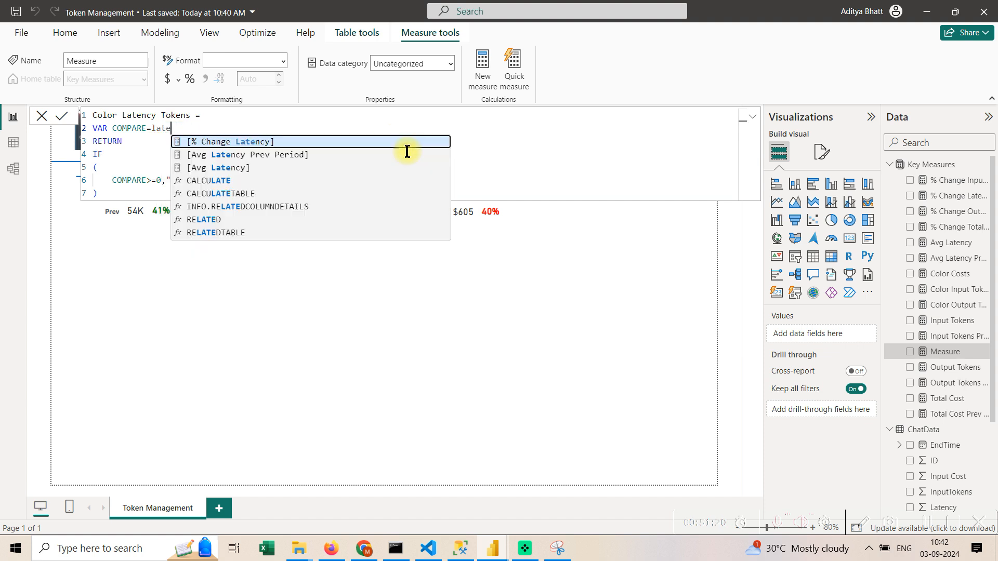
key(BackSpace)
key(BackSpace)
key(BackSpace)
key(BackSpace)
text(avg)
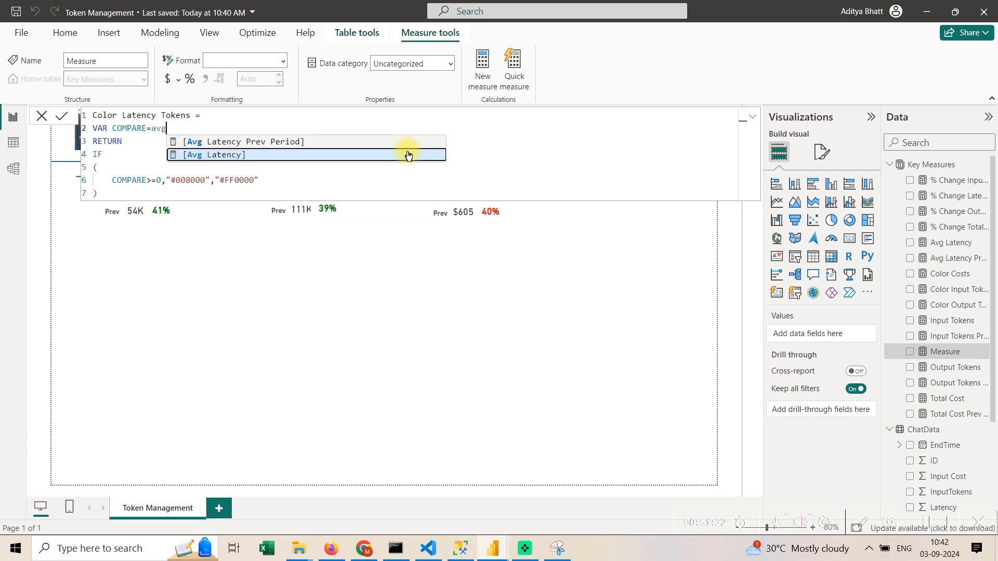
click(408, 155)
text(=avg)
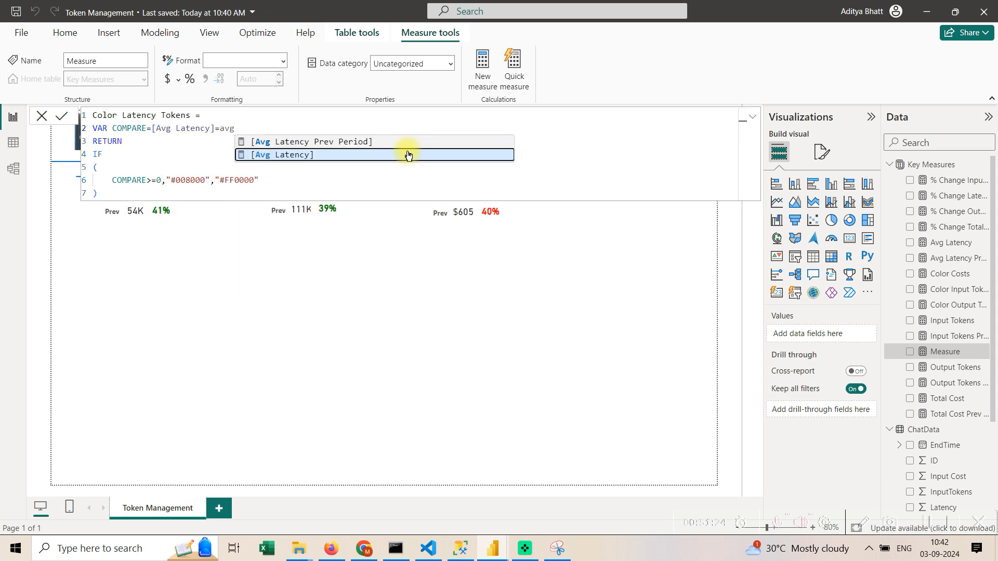
click(408, 142)
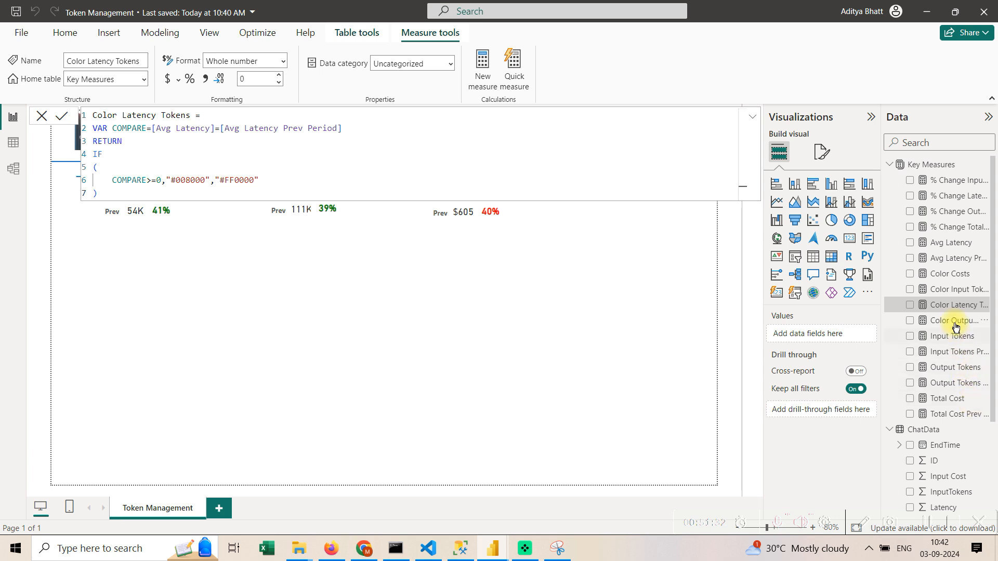
Compare the formulas of the Color Costs, Color Input Tokens, Color Latency Tokens and Color Output Tokens measures, then close the formula.
click(955, 280)
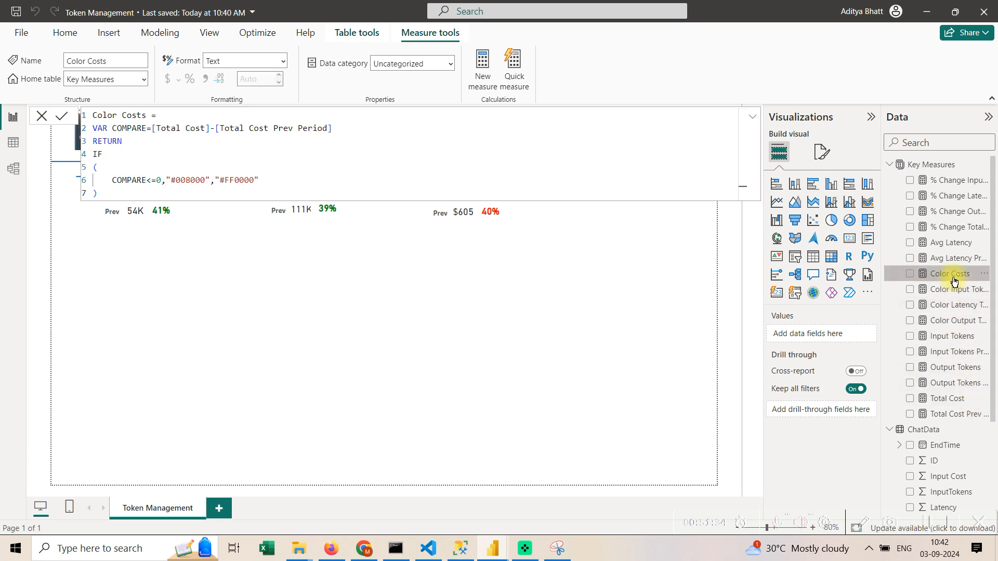
click(956, 290)
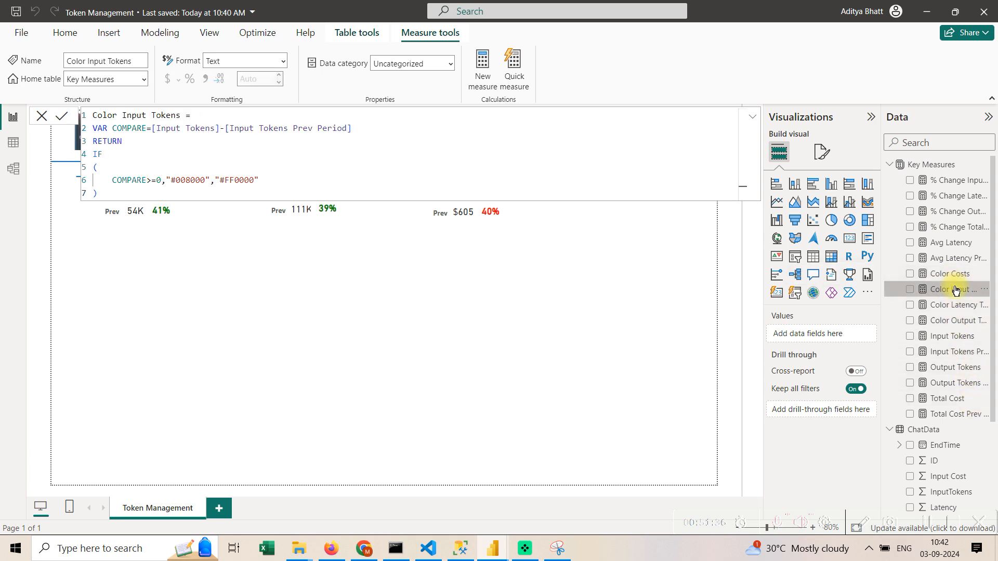
click(959, 307)
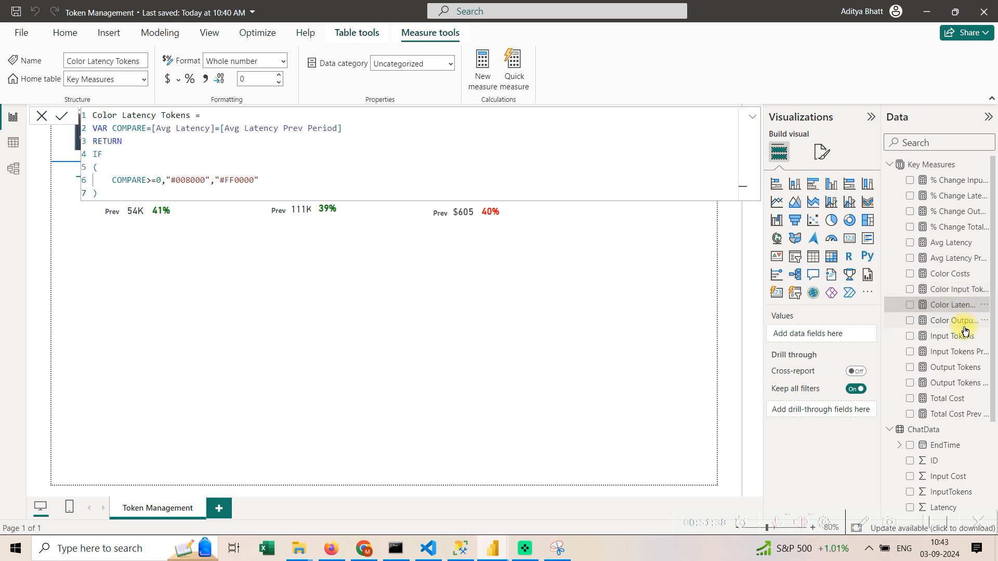
click(966, 325)
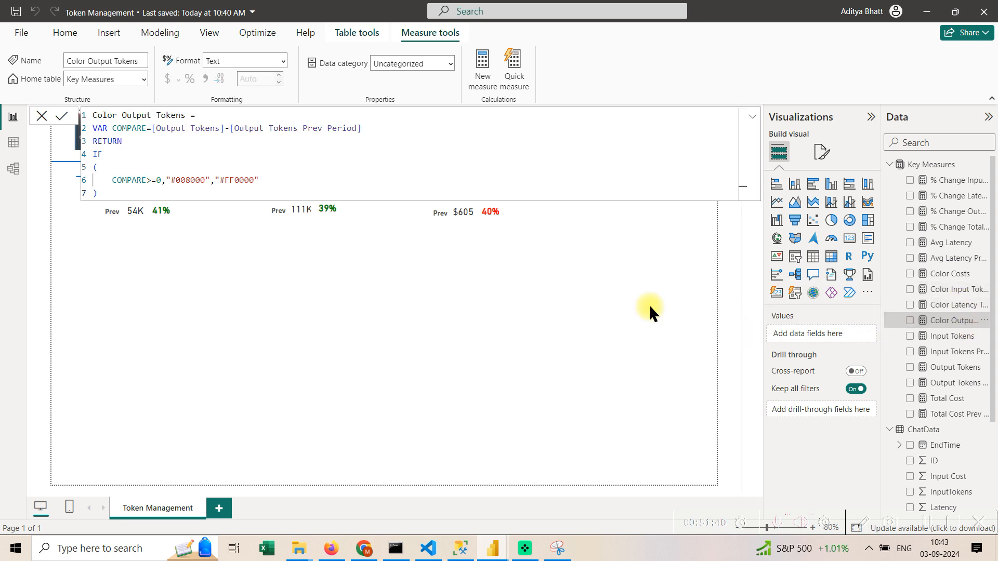
click(941, 275)
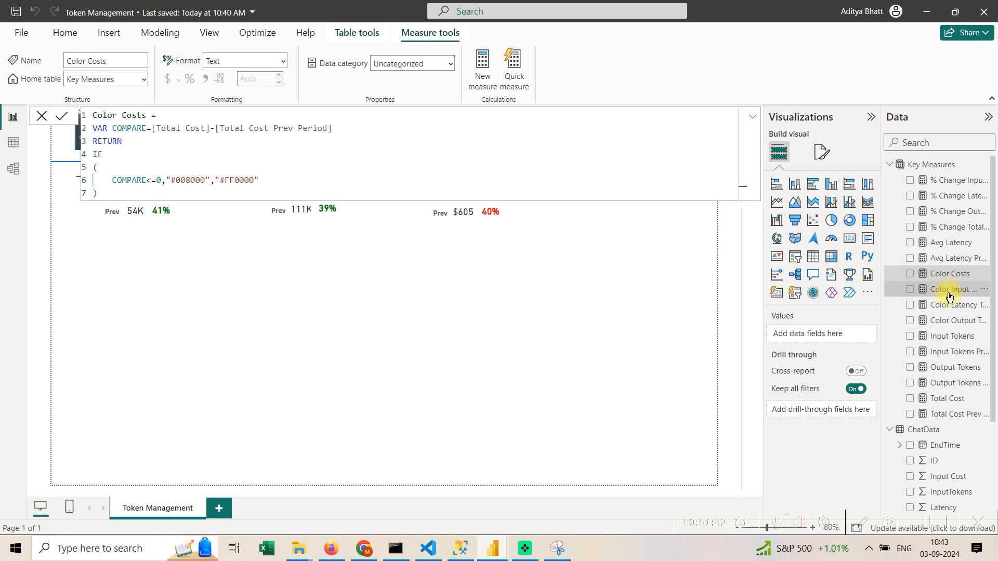
click(948, 290)
click(61, 117)
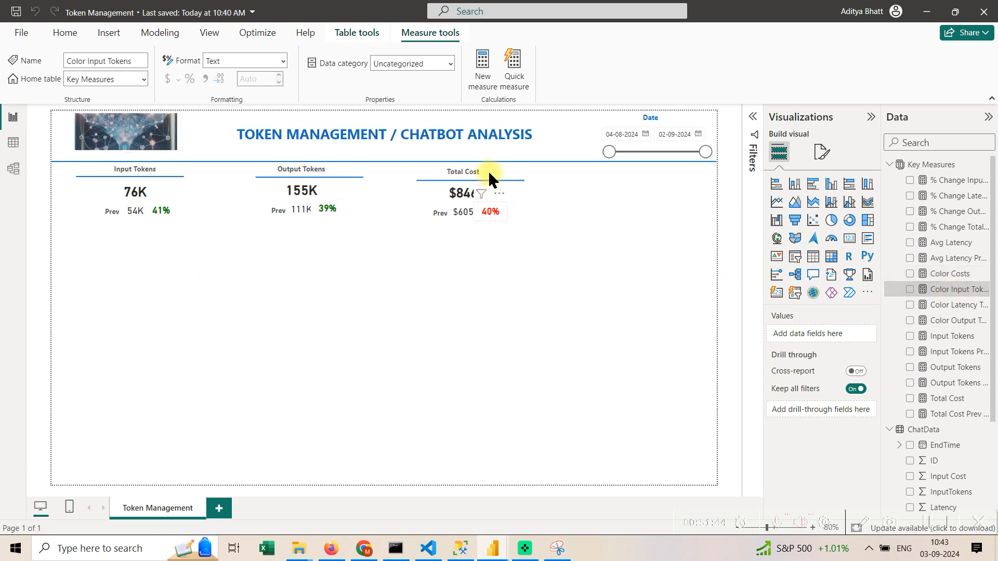
Duplicate the Total Cost KPI group with its title, line, value, previous value and percentage, and place the copy beneath the date slicer.
click(491, 174)
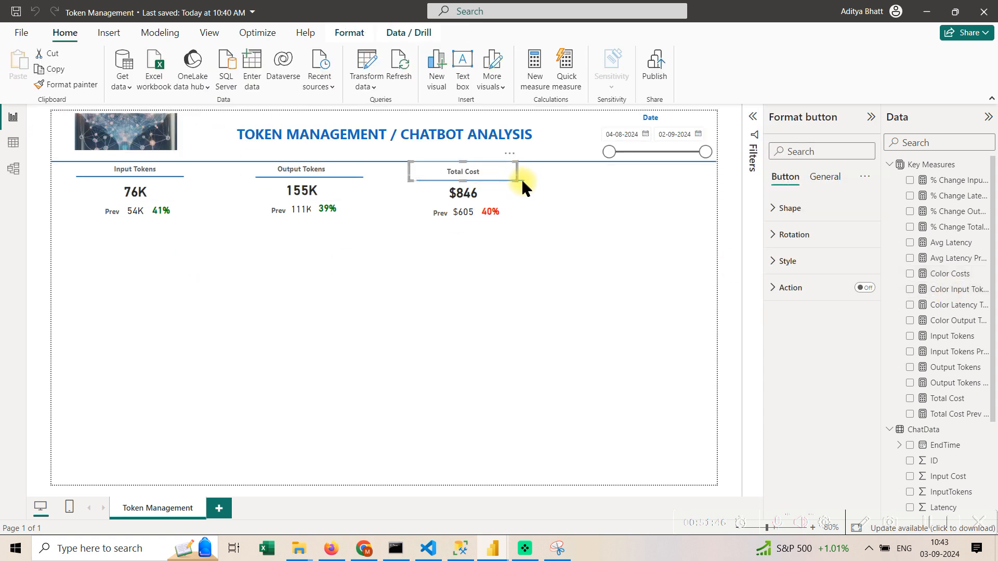
click(521, 185)
click(464, 174)
ctrl+click(464, 176)
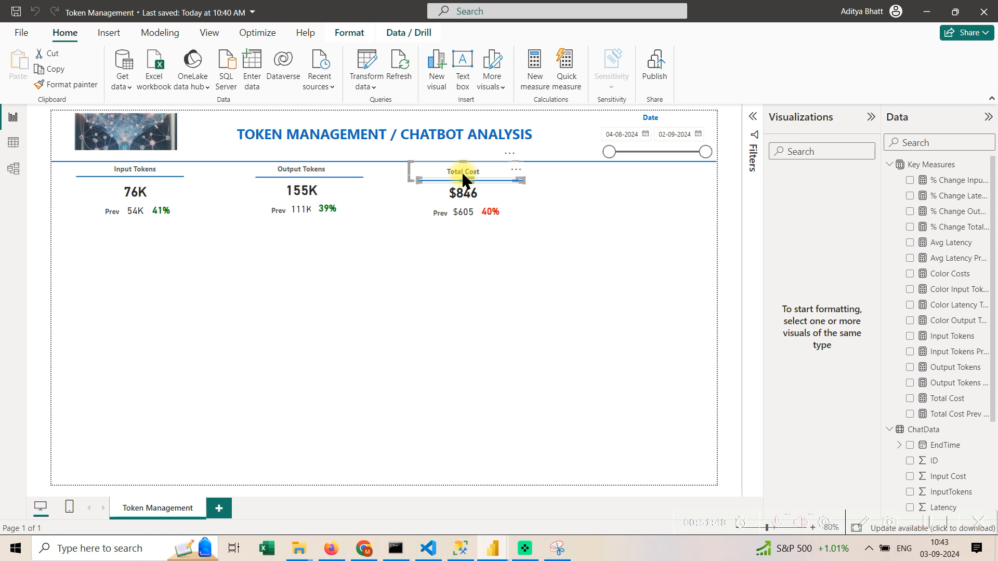
ctrl+click(464, 193)
ctrl+click(439, 217)
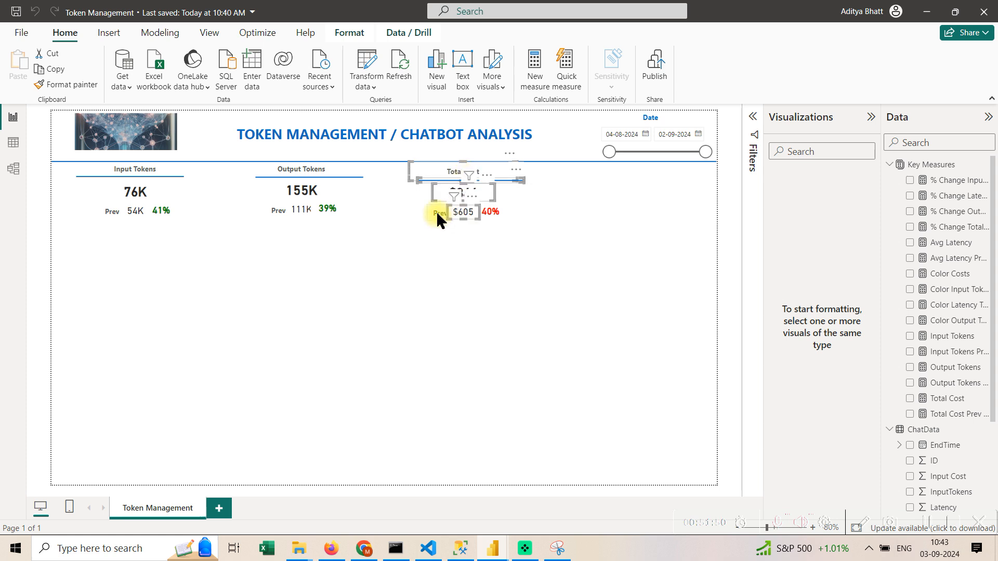
ctrl+click(497, 214)
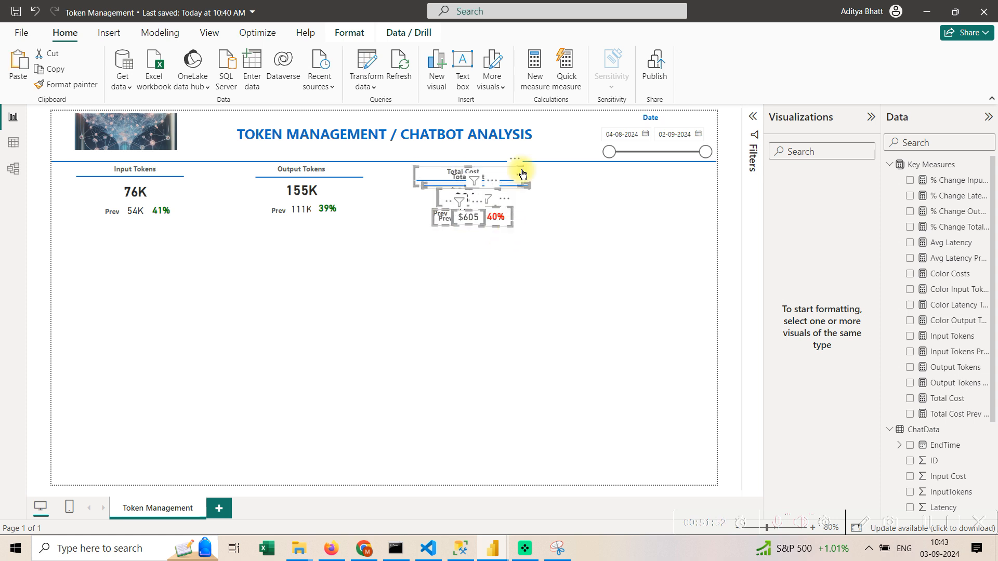
drag(519, 162, 686, 158)
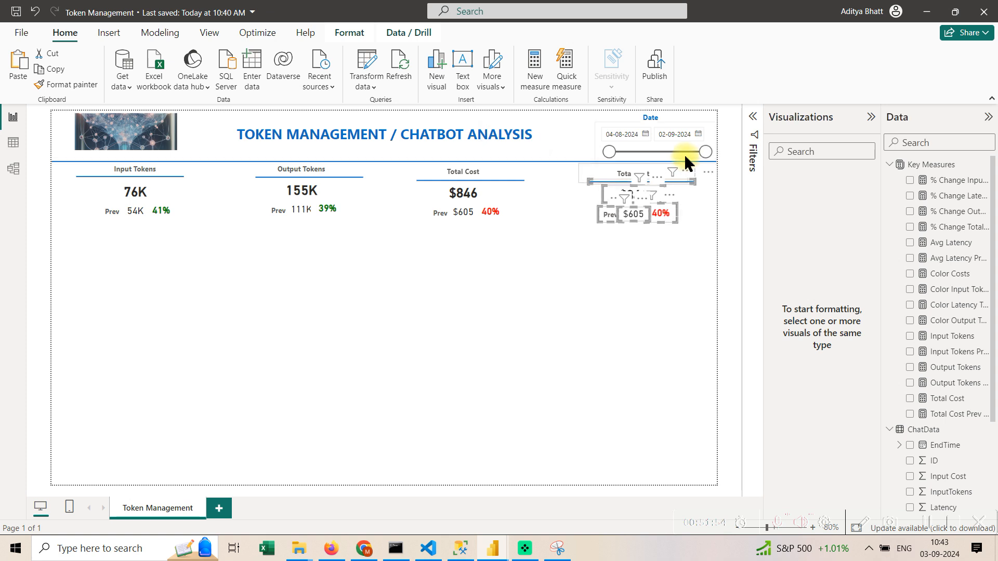
Change the title of the copied fourth KPI card to "Avg Latency".
click(602, 347)
click(645, 174)
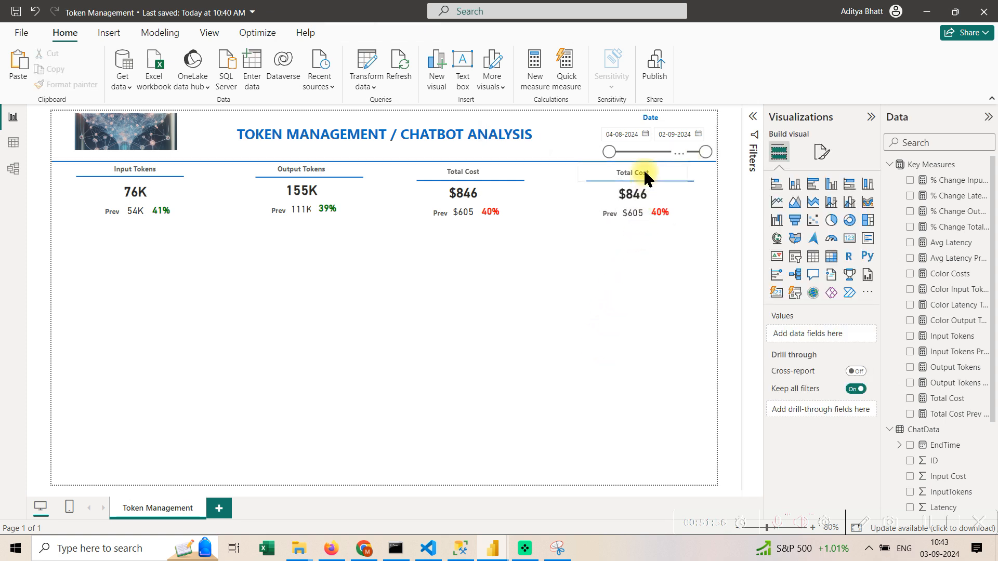
click(825, 261)
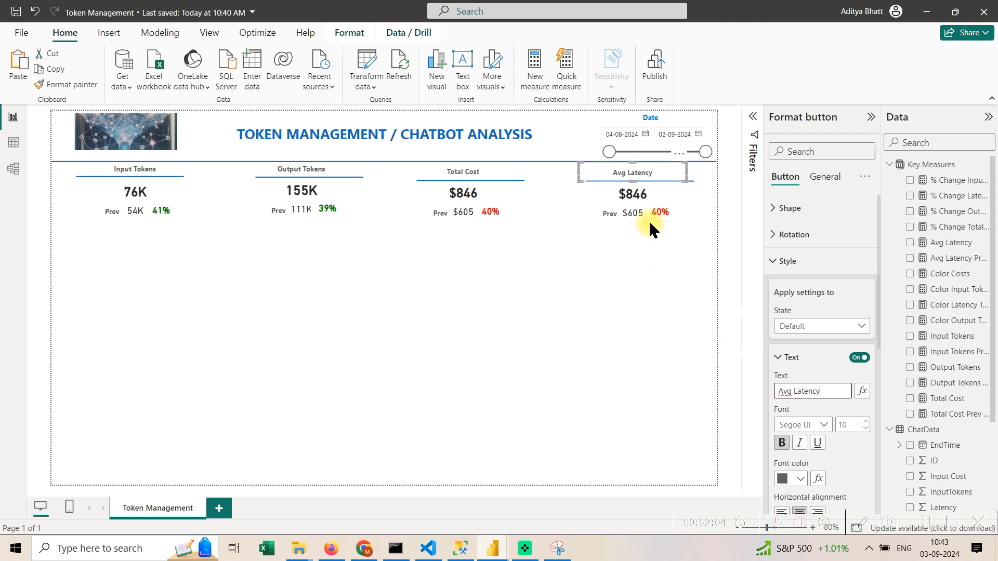
Replace Total Cost with the Avg Latency measure in the main value of the Avg Latency card.
click(656, 198)
click(823, 151)
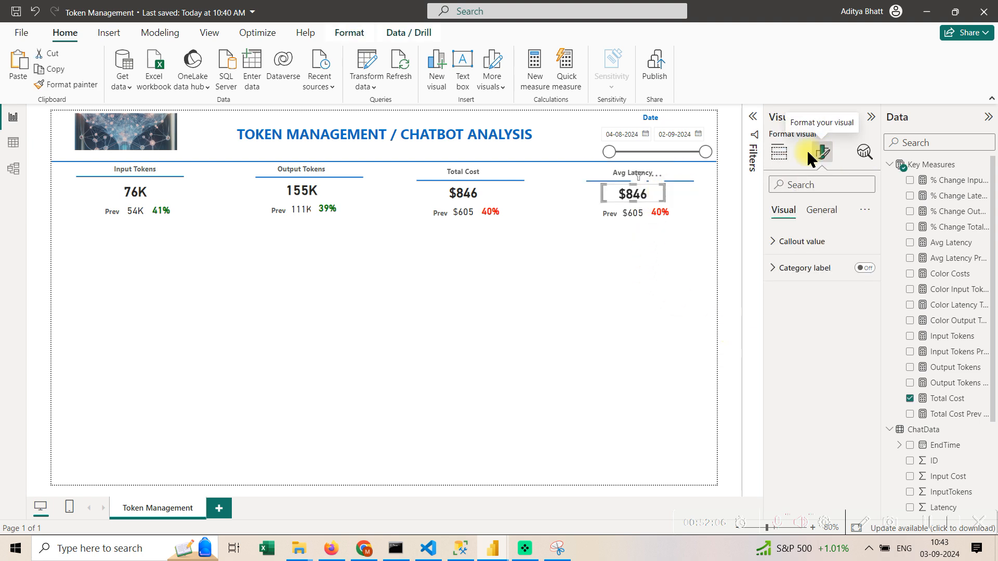
click(780, 152)
click(871, 336)
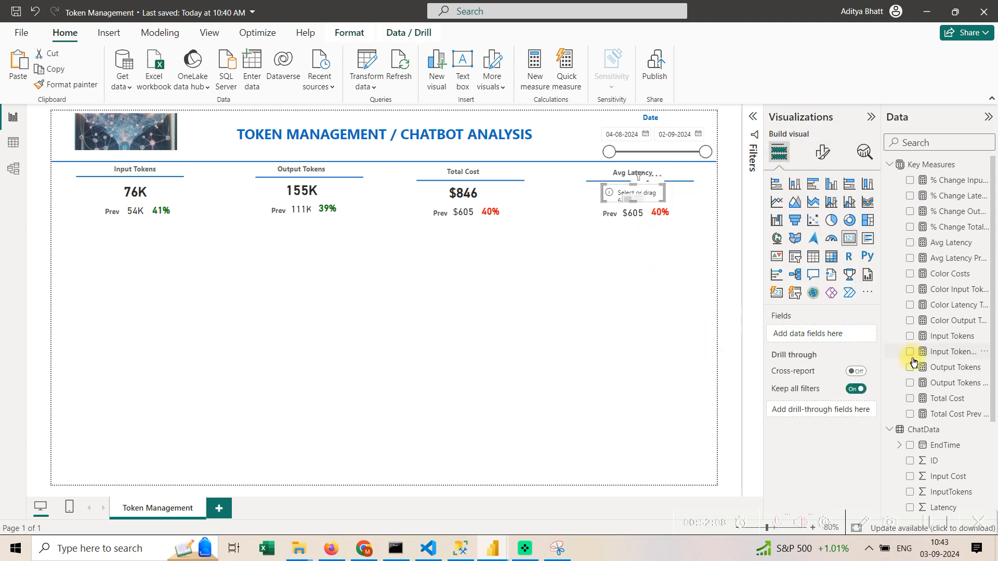
click(913, 245)
In the Avg Latency card, use Avg Latency Prev Period for the previous value and % Change Latency for the change value.
click(638, 217)
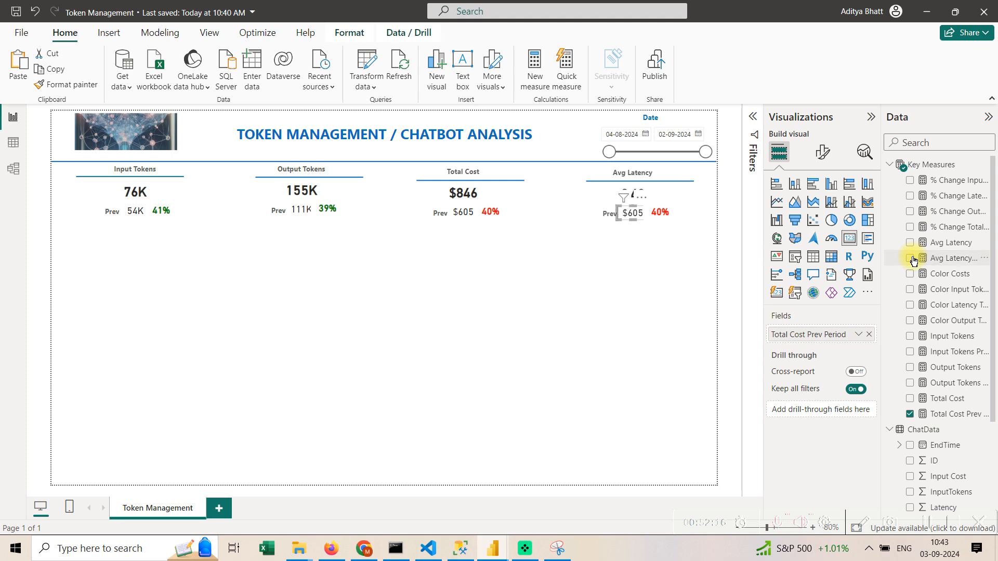
click(868, 336)
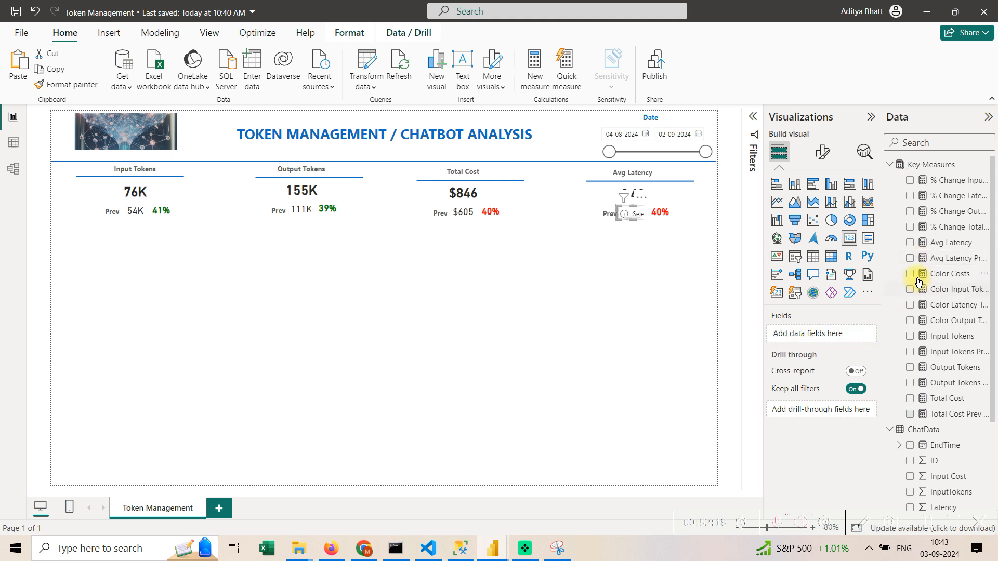
click(910, 259)
click(671, 221)
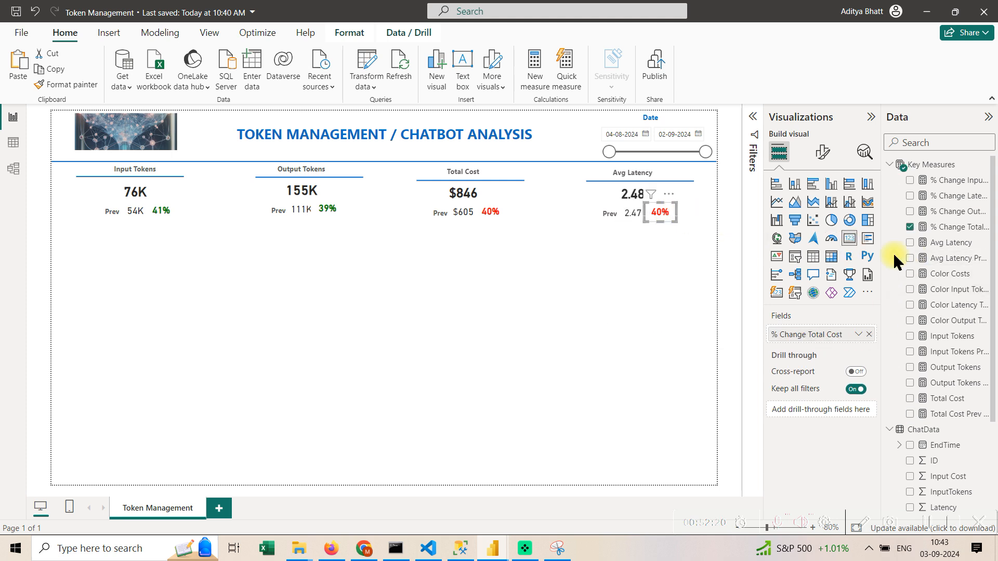
click(920, 227)
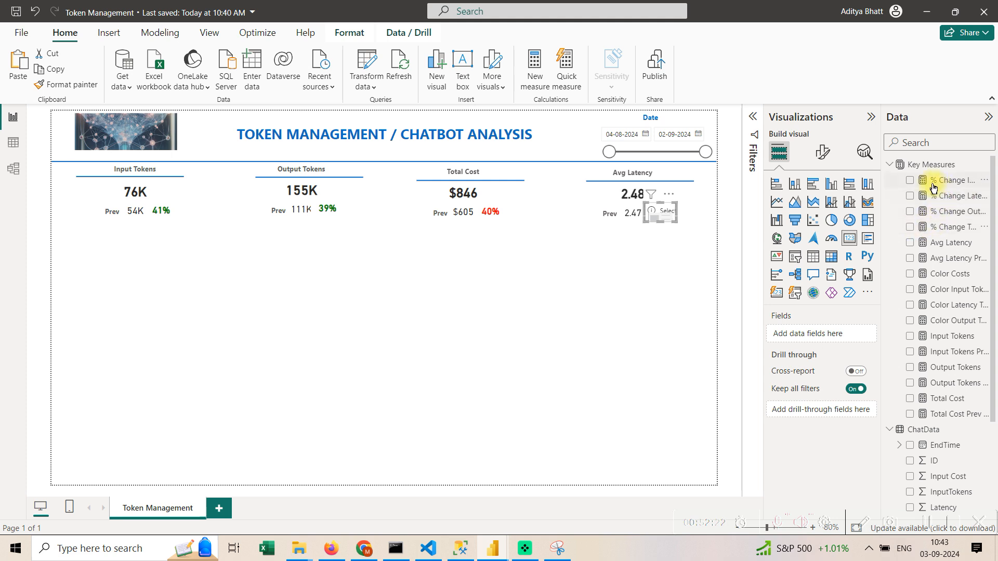
click(910, 196)
Set the % Change Latency measure to 0 decimal places.
click(958, 196)
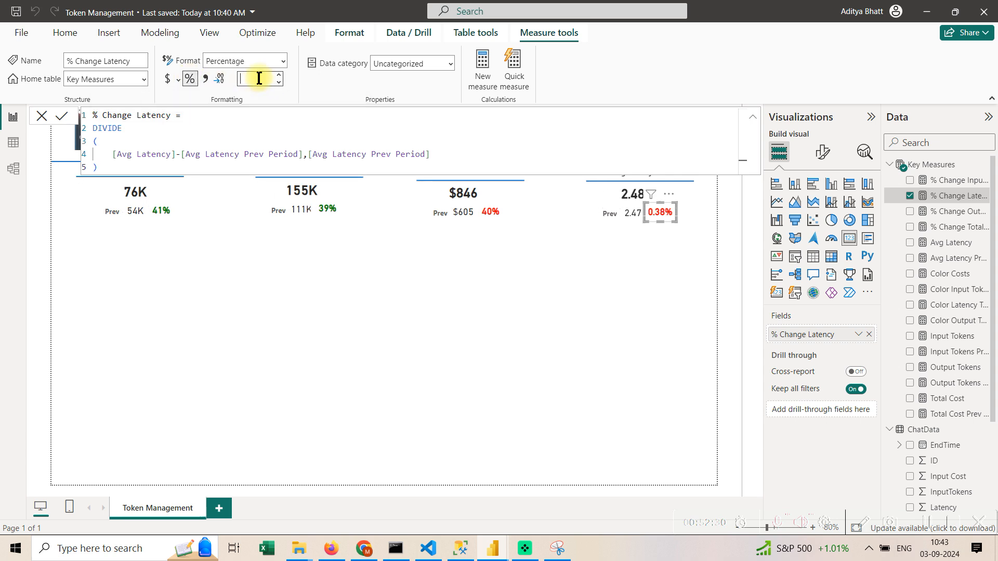
key(BackSpace)
text(0)
key(Return)
click(639, 340)
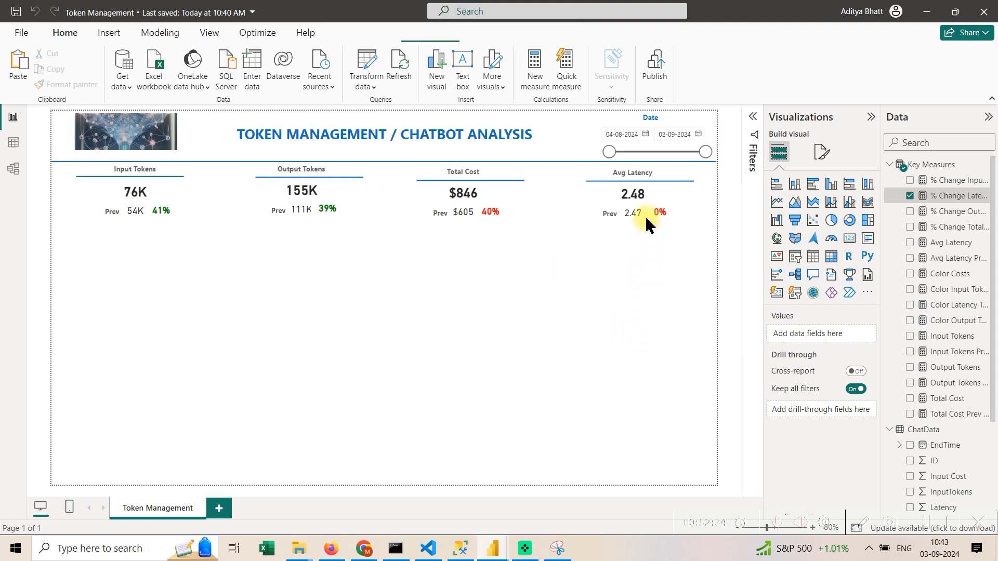
Change the Avg Latency card's title to "Avg Latency(s)".
click(642, 166)
click(826, 262)
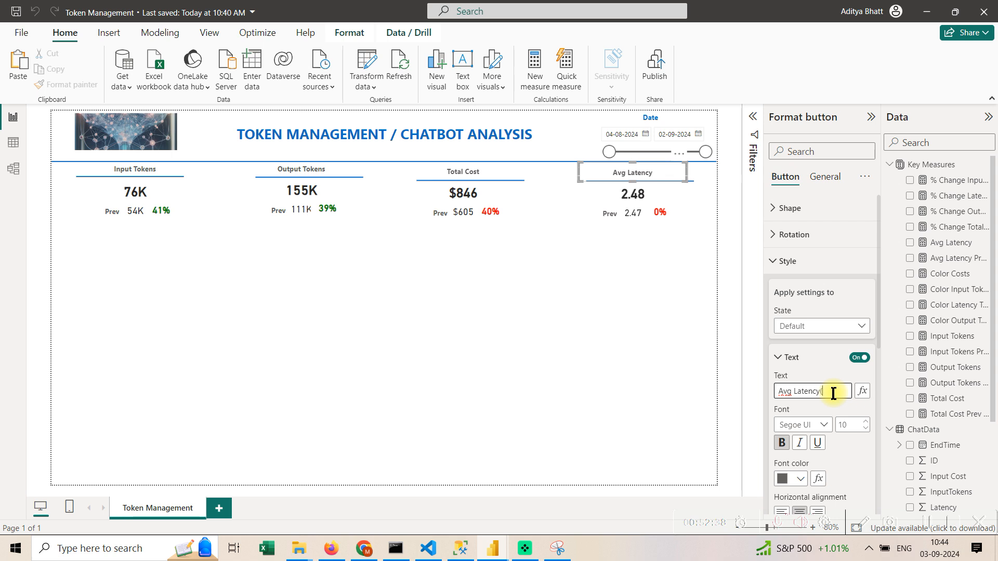
text())
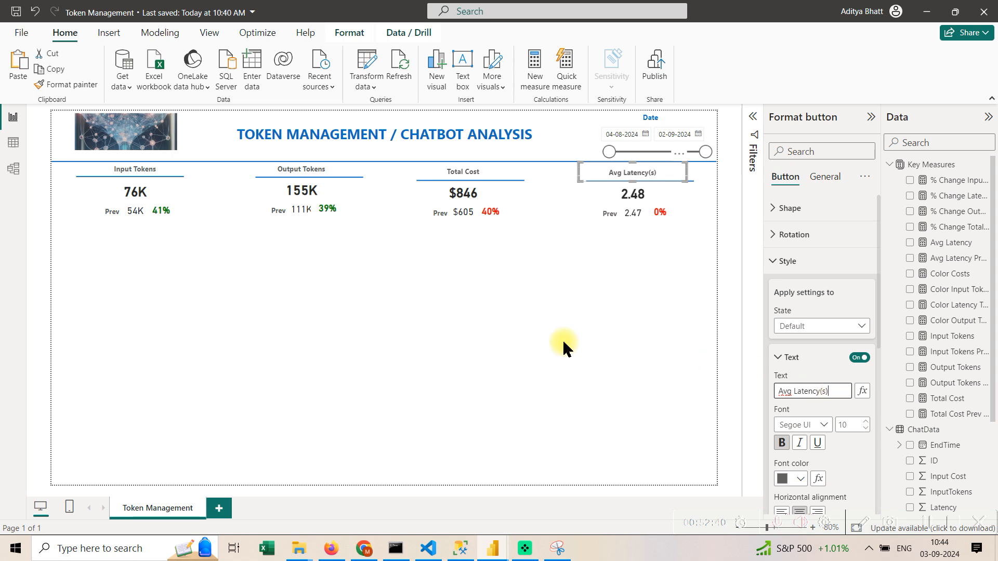
Format the % Change Latency measure with 1 decimal place.
click(686, 218)
click(661, 213)
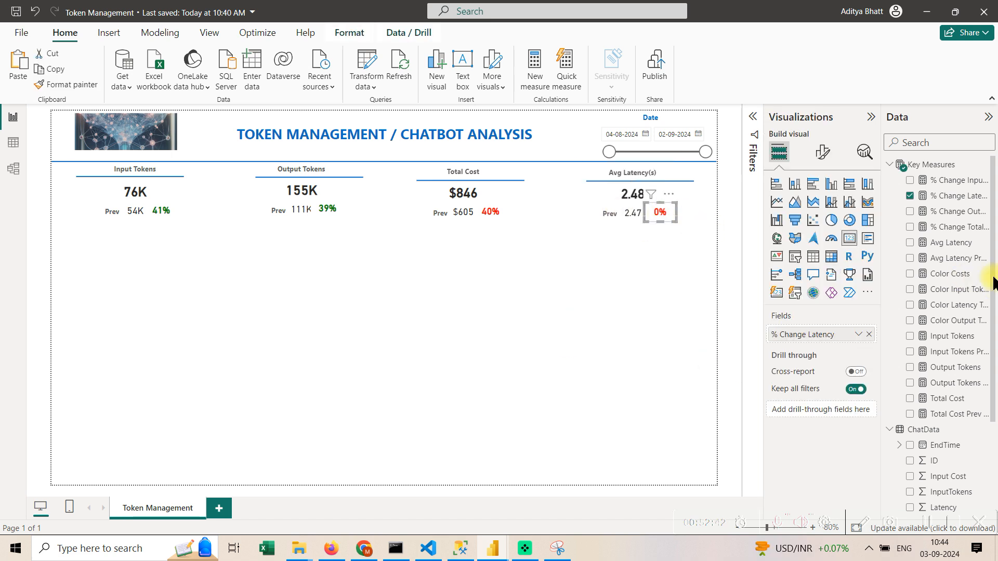
click(946, 196)
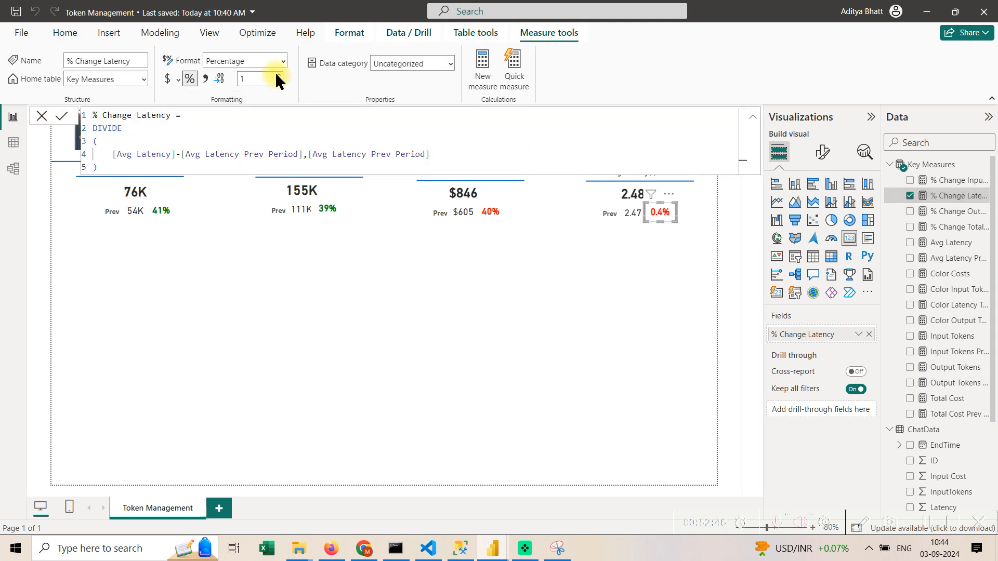
click(350, 441)
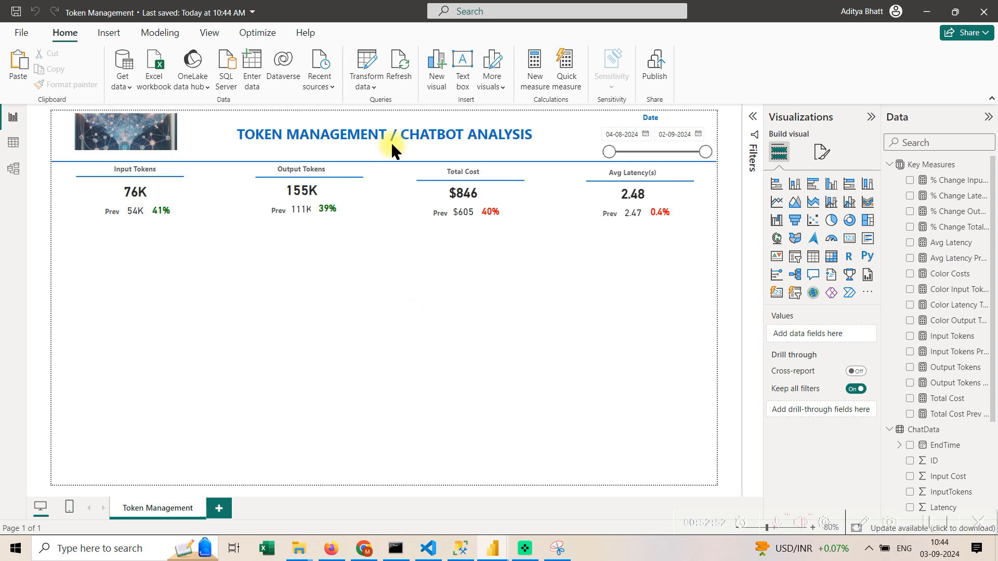
Narrow the text box of the TOKEN MANAGEMENT / CHATBOT ANALYSIS report title from its outer edge.
click(429, 138)
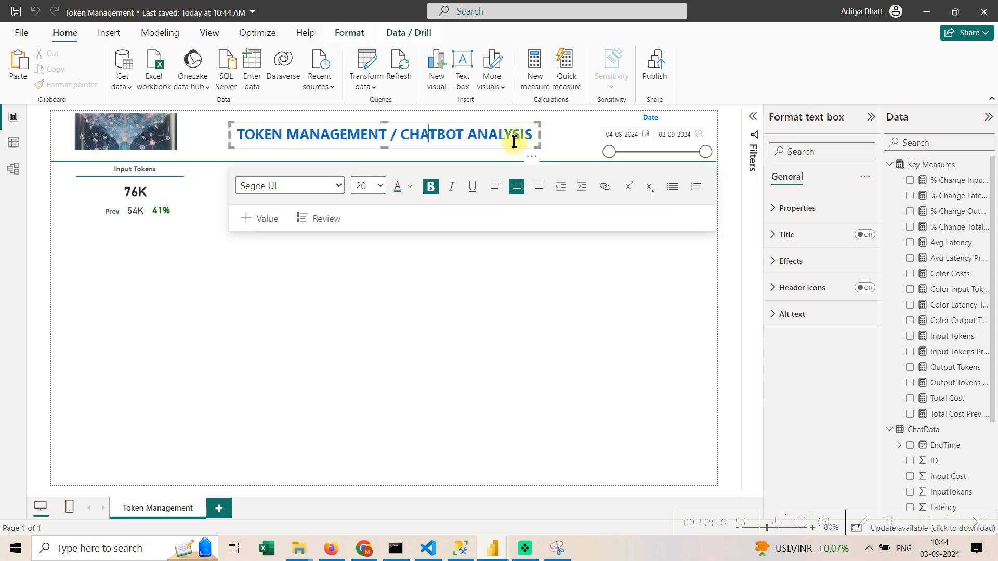
click(425, 285)
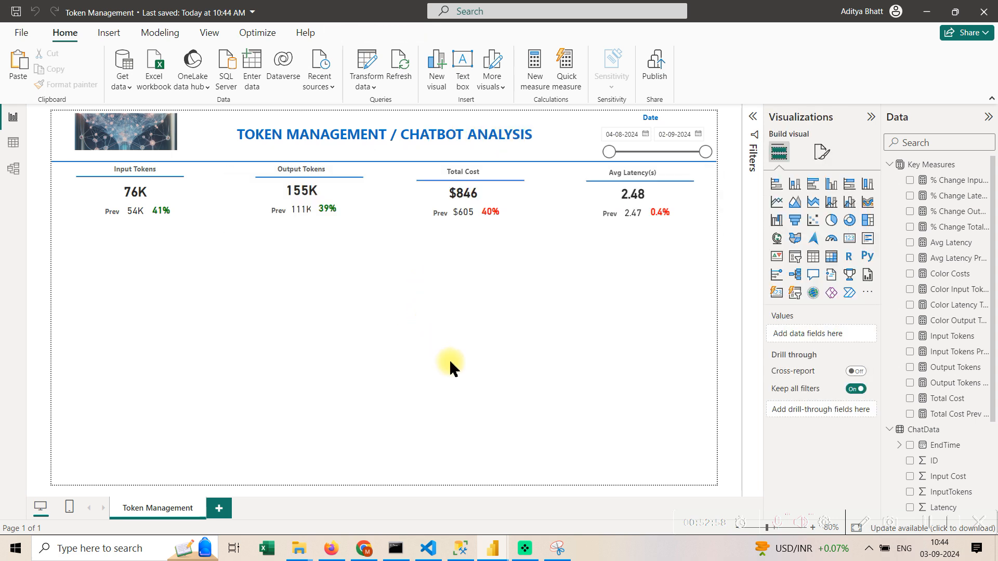
click(467, 134)
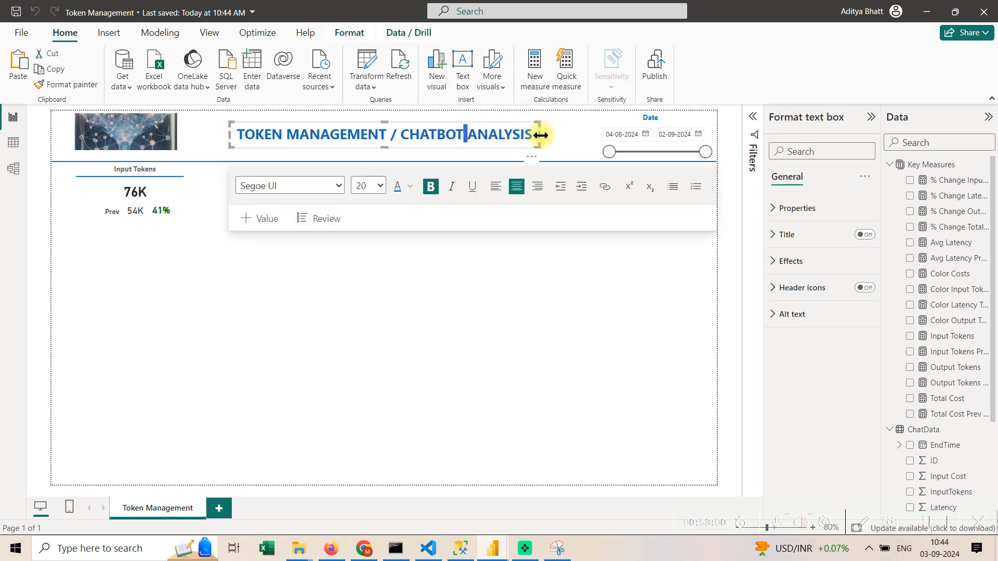
key(Delete)
key(Delete)
key(Delete)
key(Delete)
key(Delete)
key(Delete)
key(Delete)
key(Delete)
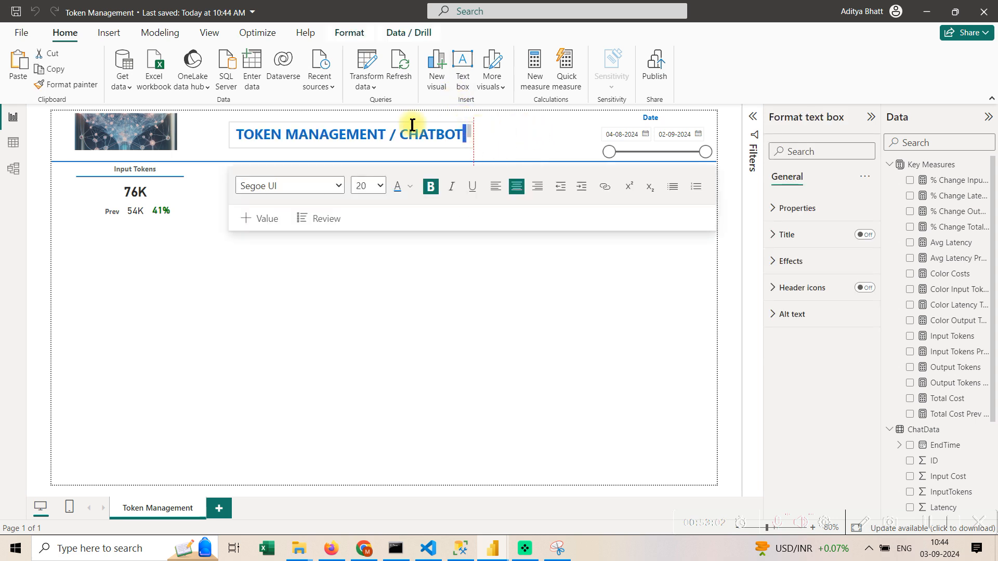
Slightly widen the report title's text box and set the whole title's font size to 18.
triple_click(406, 134)
click(380, 186)
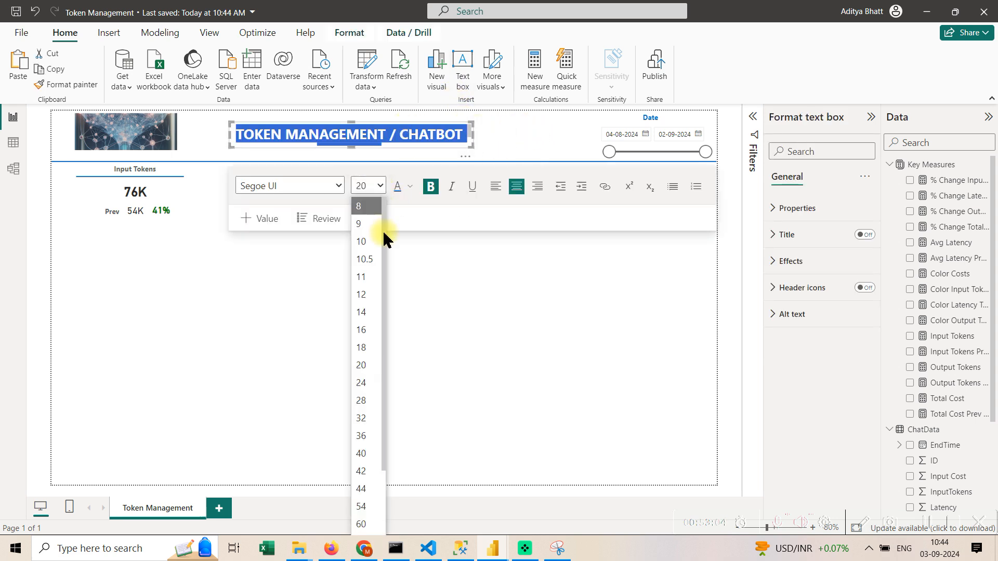
click(366, 313)
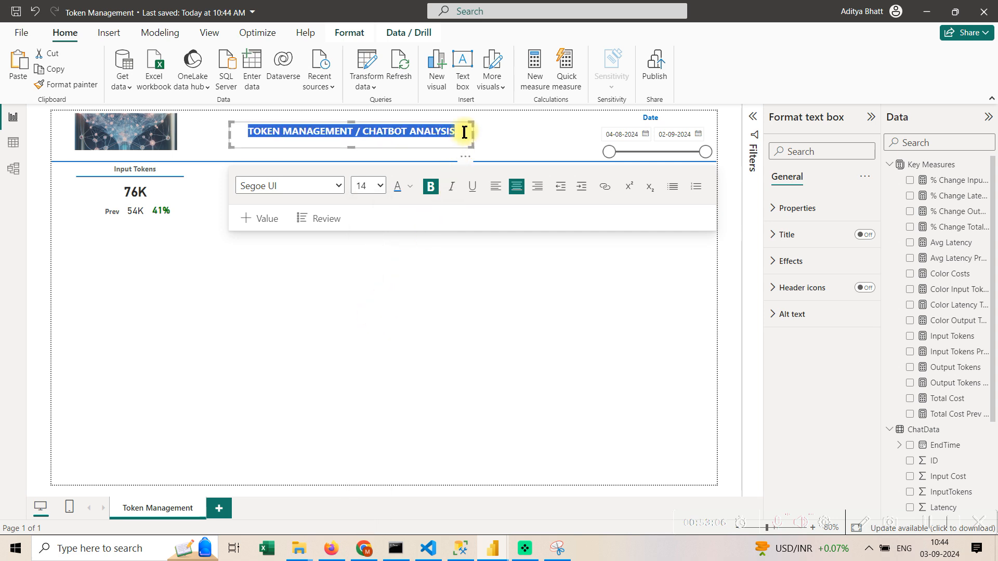
drag(472, 135, 480, 134)
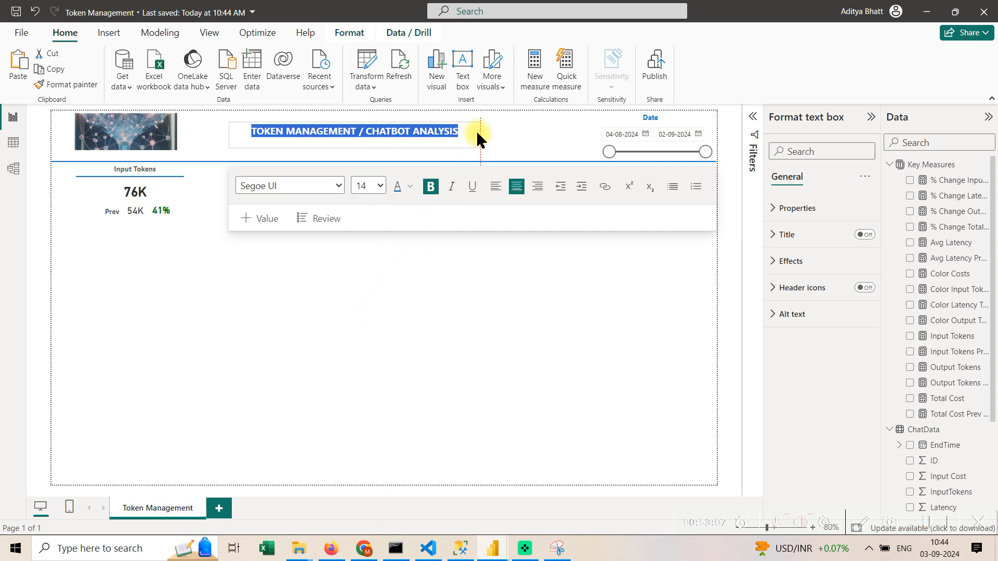
click(381, 186)
click(366, 348)
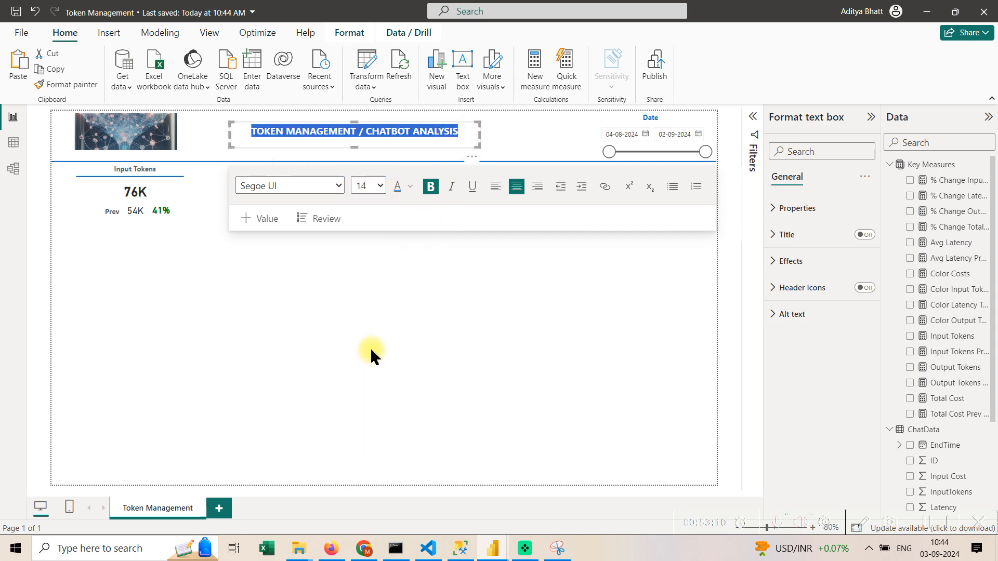
click(453, 325)
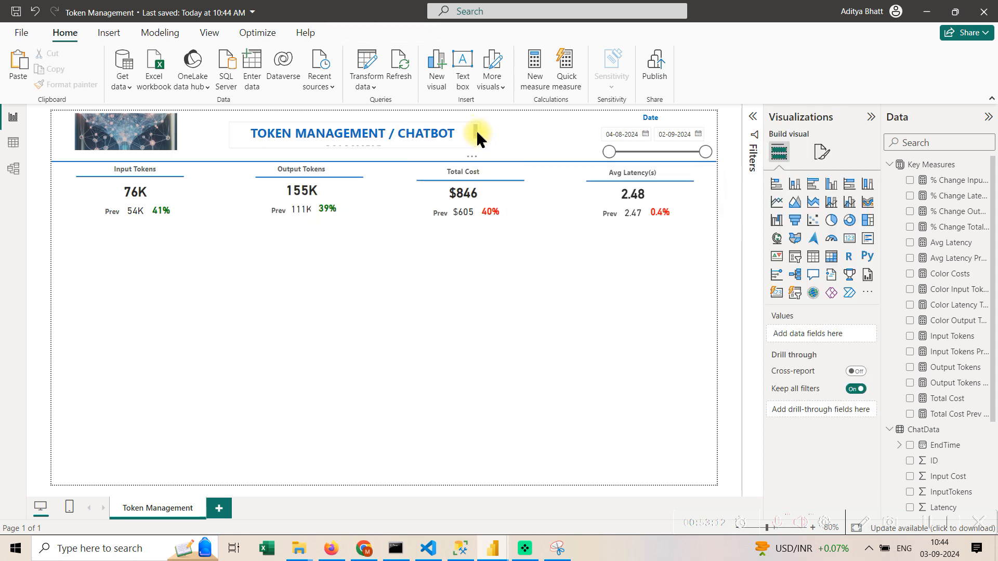
Enlarge the report title's text box so the title fits on one line, and shift it closer to the header image.
drag(476, 145, 526, 142)
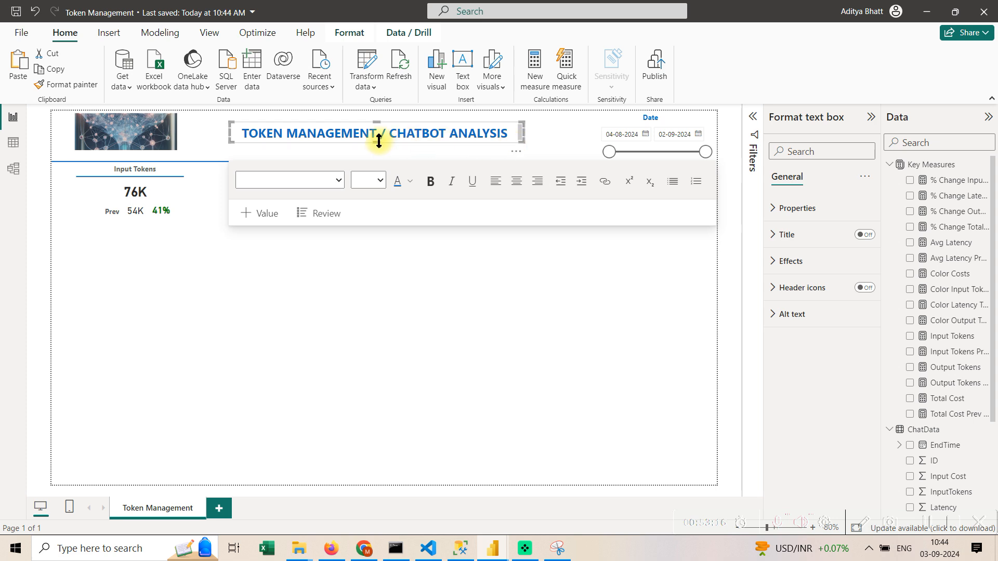
drag(379, 142, 379, 151)
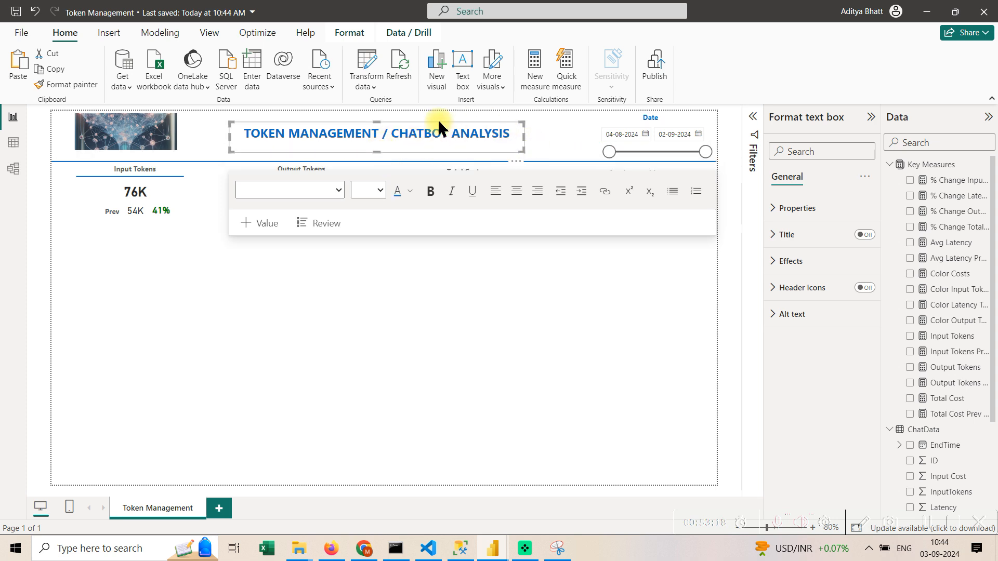
drag(441, 130, 403, 124)
click(399, 339)
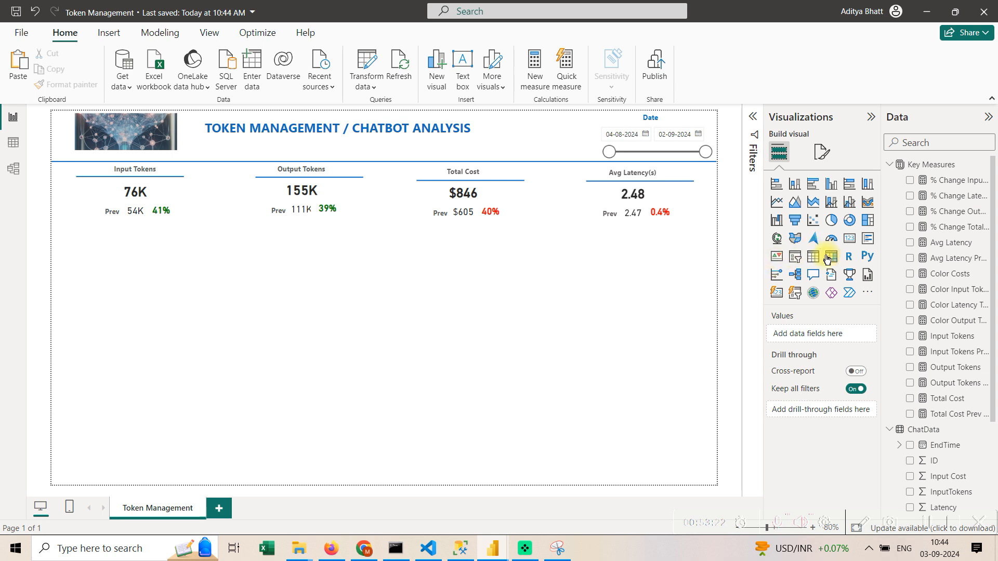
Add an empty line chart directly below the KPI cards, sized to about half the page width and made slightly taller.
scroll(931, 330, down, 3)
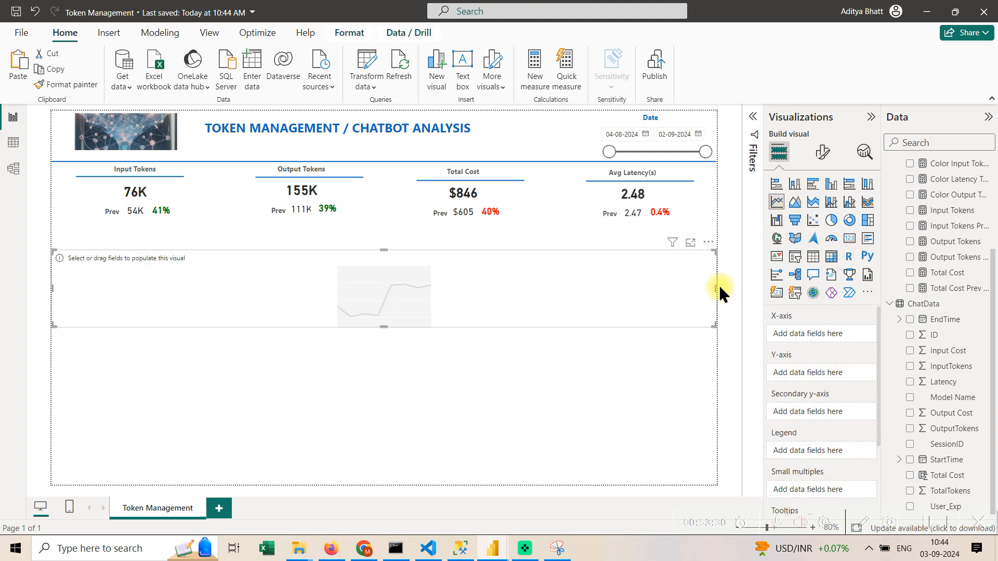
drag(716, 285, 384, 281)
drag(241, 285, 245, 267)
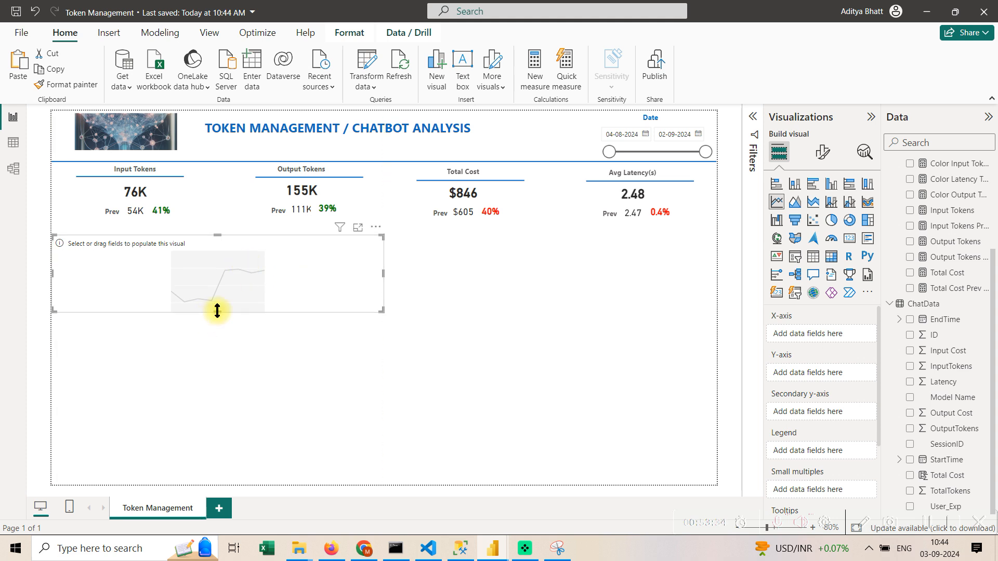
drag(216, 312, 230, 348)
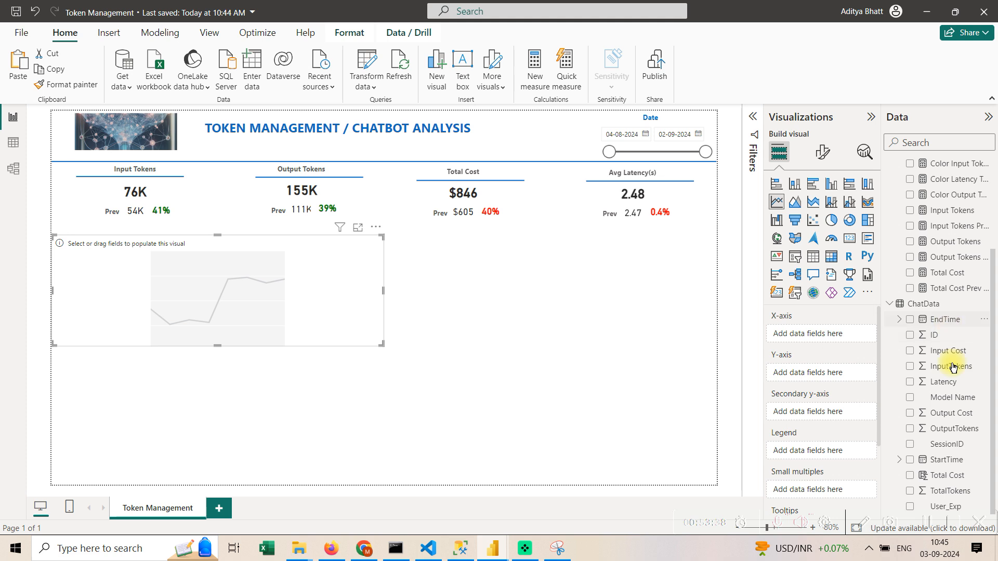
Put StartTime on the line chart's x-axis as plain dates instead of the date hierarchy.
drag(885, 378, 860, 337)
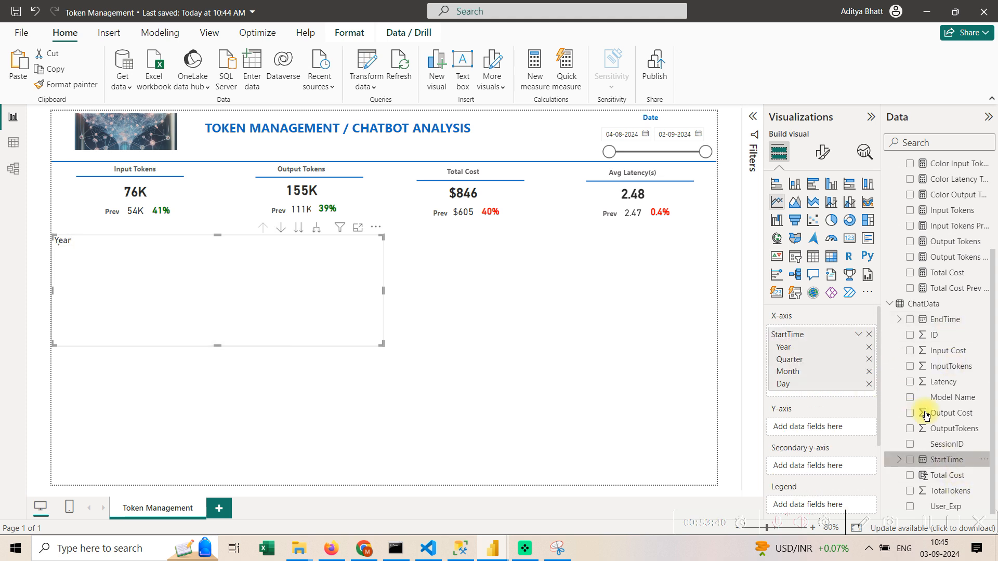
click(860, 337)
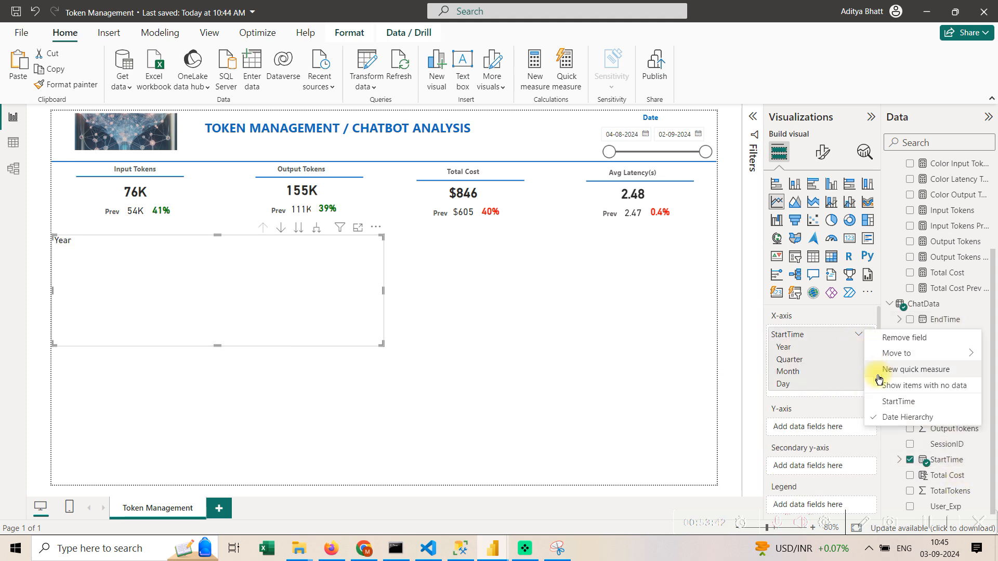
click(903, 406)
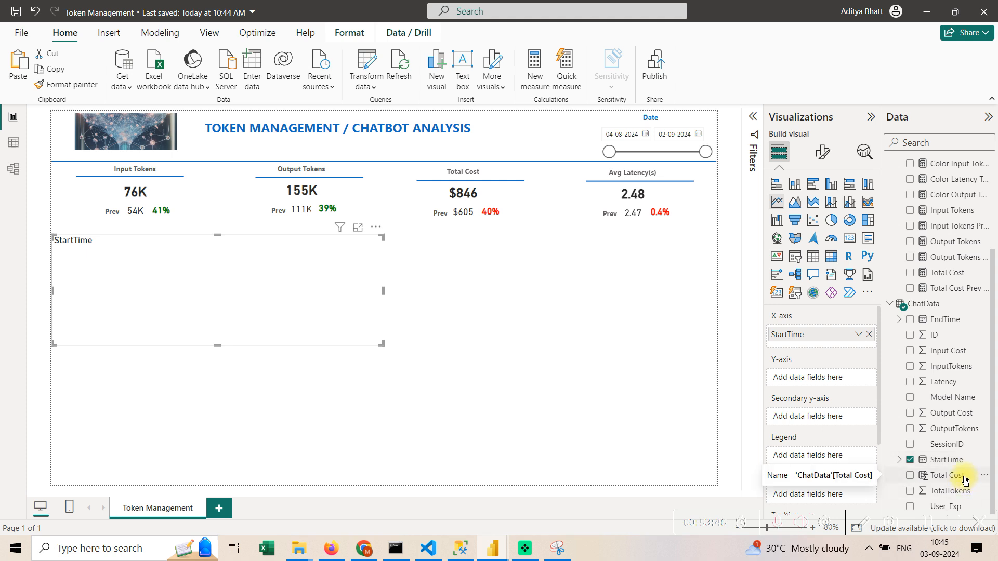
Plot InputTokens on the y-axis and OutputTokens on the secondary y-axis, and make the line chart taller.
drag(958, 369, 862, 379)
drag(960, 429, 829, 419)
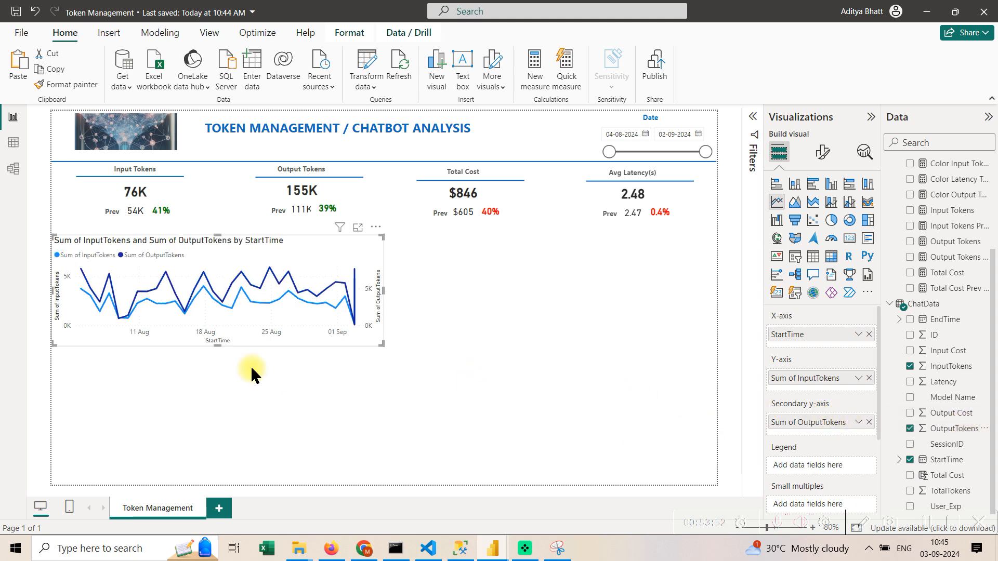
drag(218, 345, 222, 382)
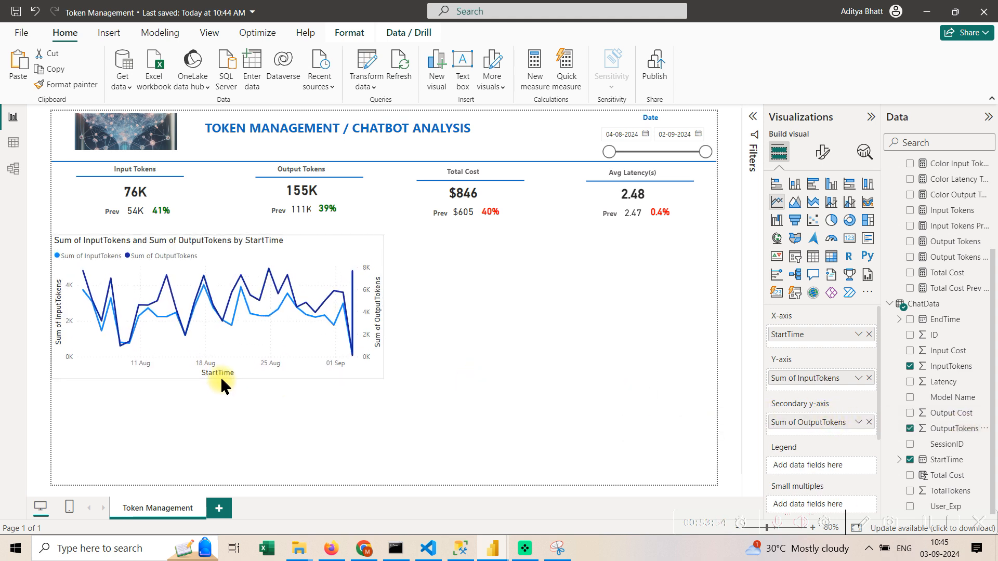
Move the line chart up close beneath the KPI cards and reduce its height.
drag(205, 249, 205, 240)
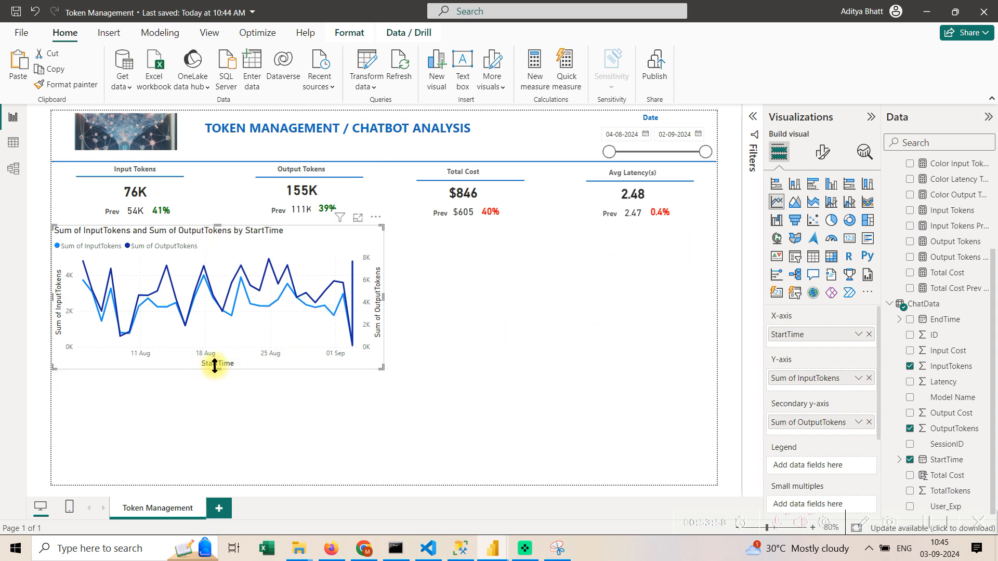
drag(217, 368, 218, 341)
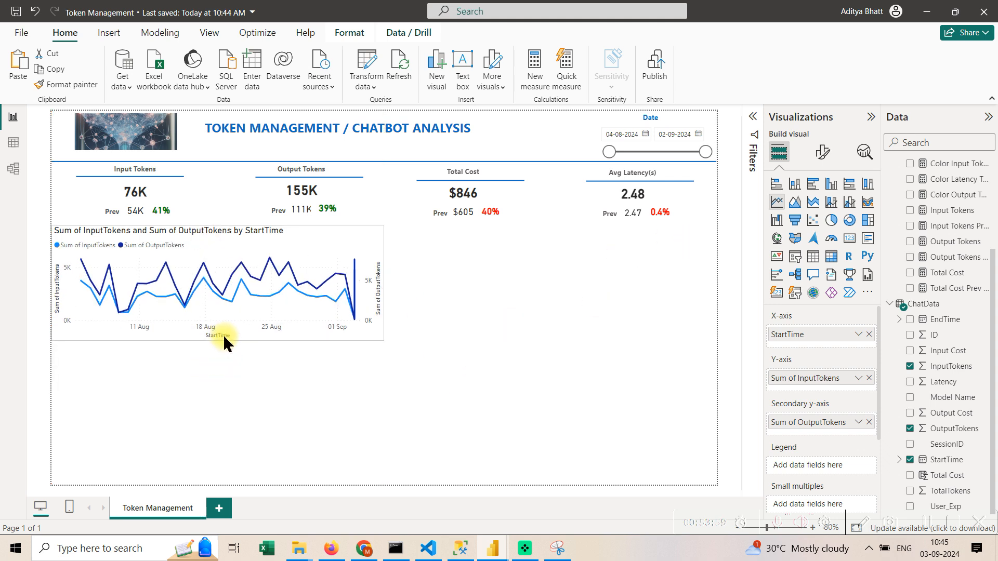
Change the line chart's title to "Input / Output Token Trend" and save the report.
click(824, 151)
click(821, 210)
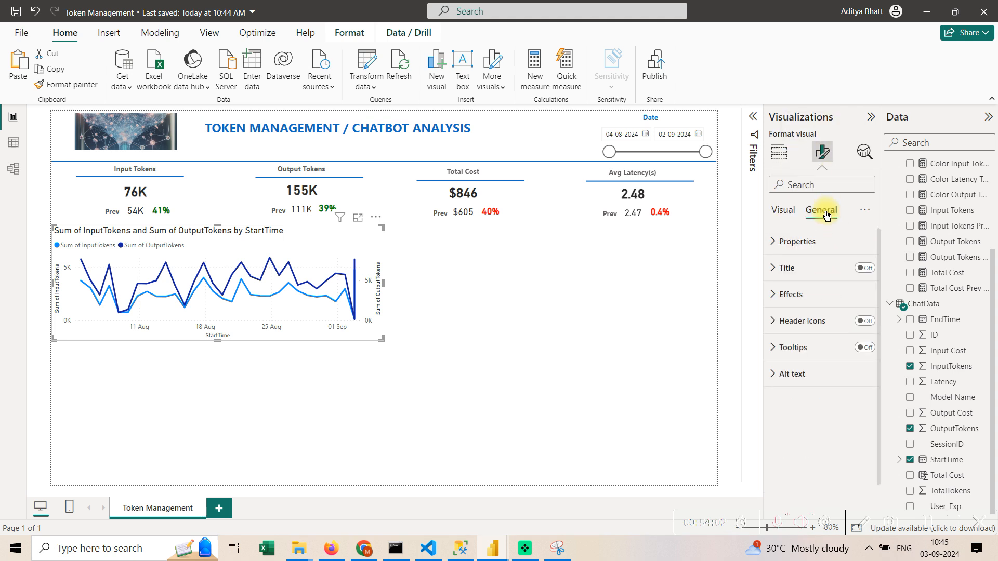
click(830, 293)
click(824, 269)
click(829, 332)
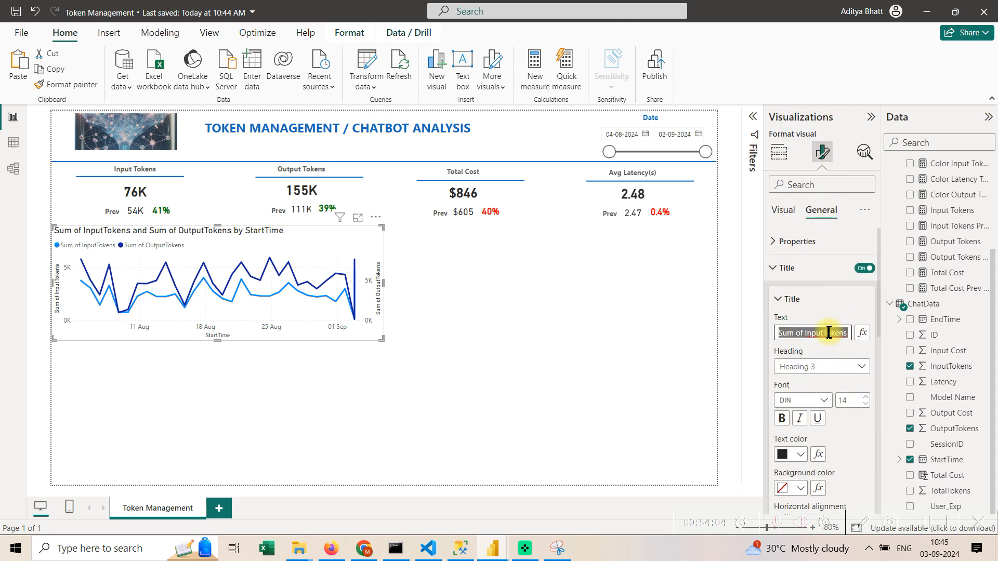
key(BackSpace)
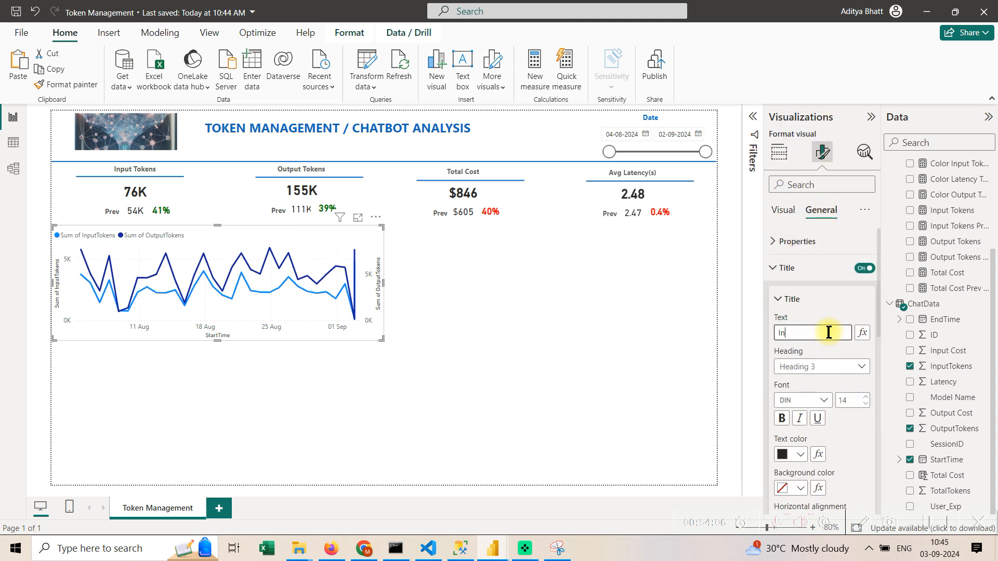
text(Input/Outp)
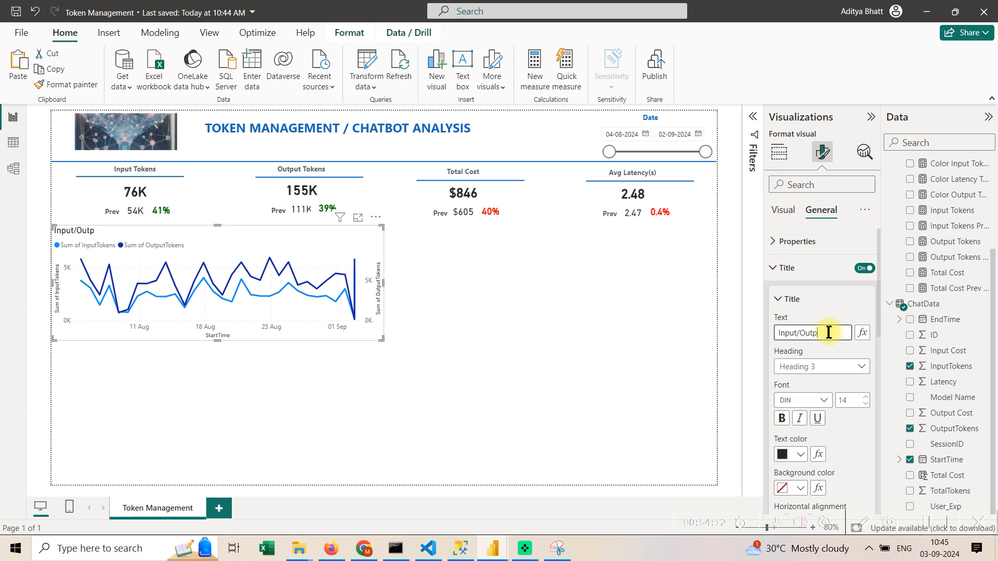
text(ut Token Trend)
key(Left)
key(Left)
key(Left)
key(Left)
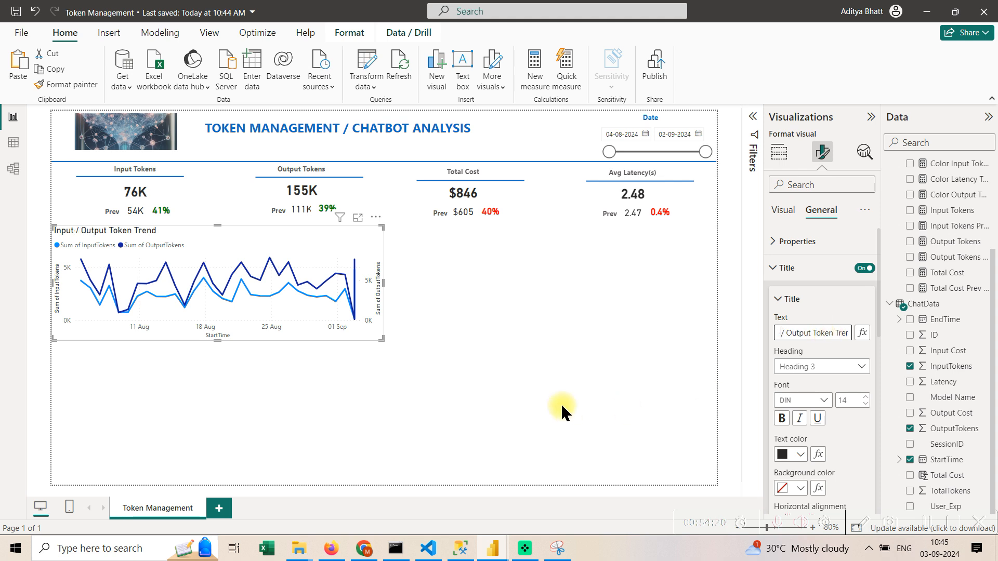
click(454, 312)
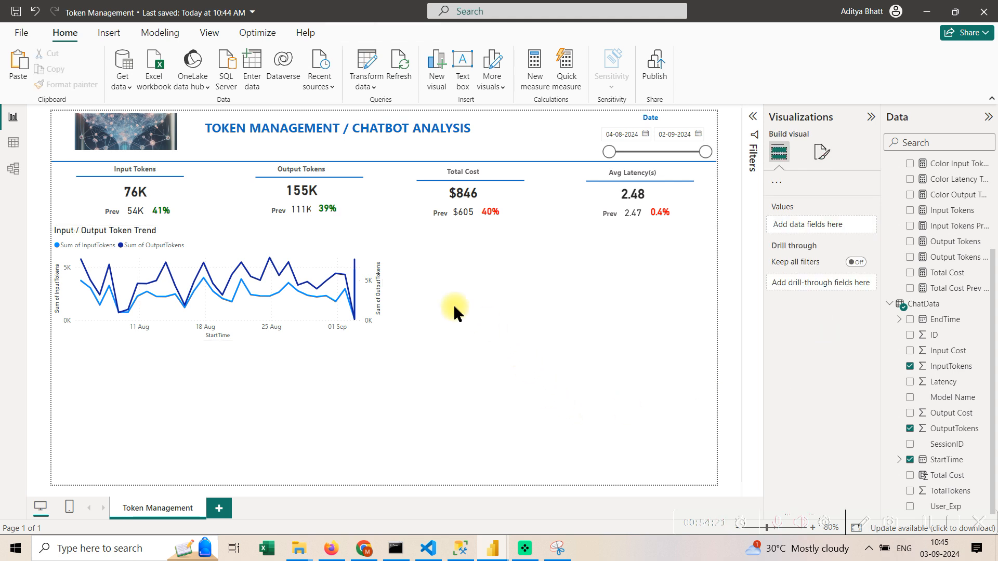
click(343, 244)
key(ctrl+s)
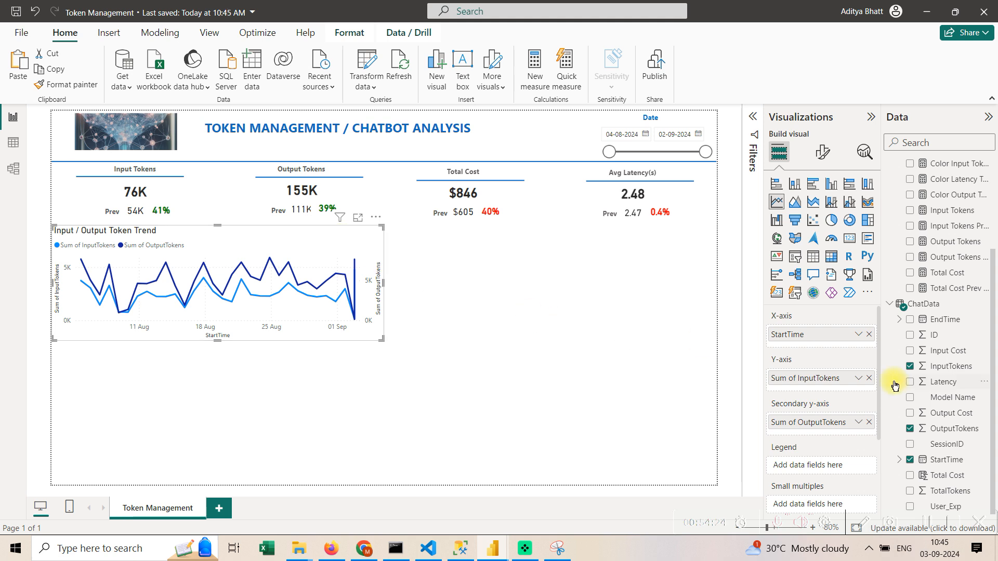
Rename the line chart's y-axis field to "Input Tokens" for this visual.
double_click(804, 385)
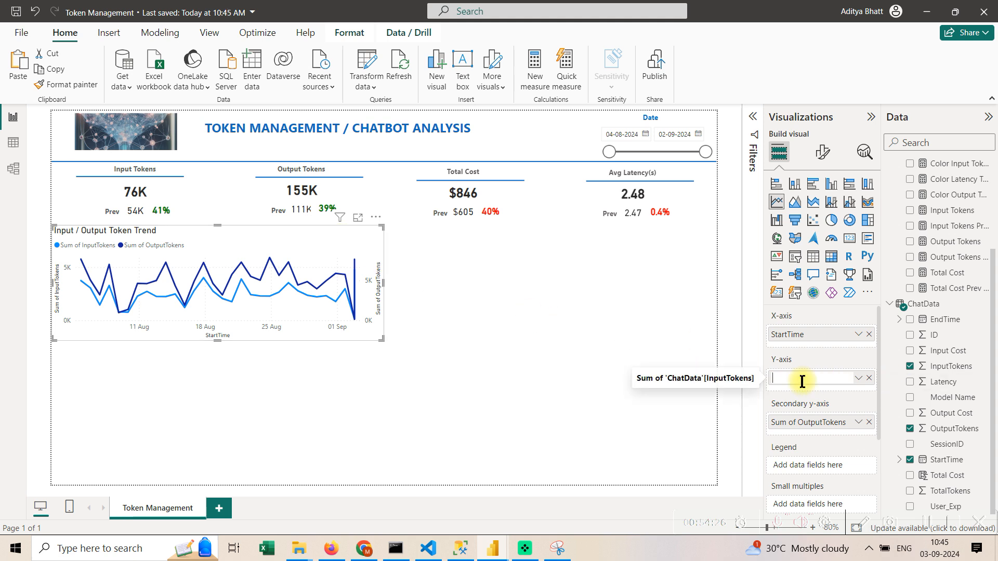
text(Input )
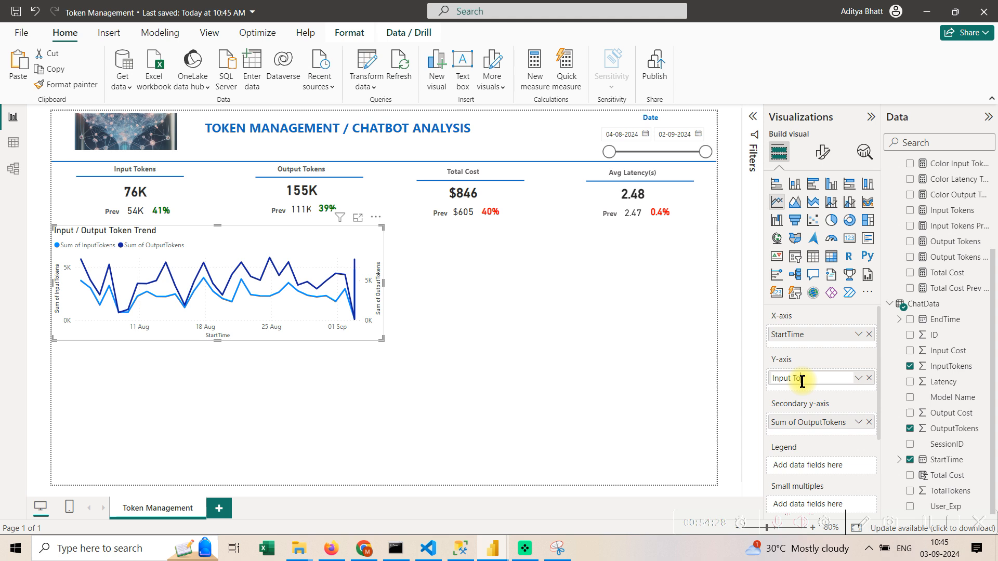
text(Tokens)
key(Return)
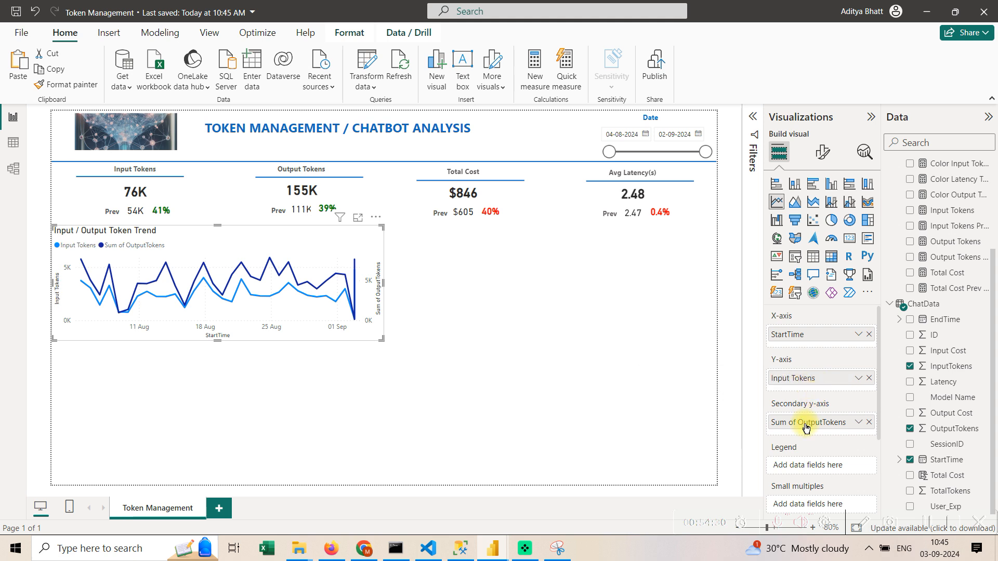
Rename the secondary y-axis field to "Output Tpokens" and make the line chart slightly taller.
double_click(805, 423)
key(BackSpace)
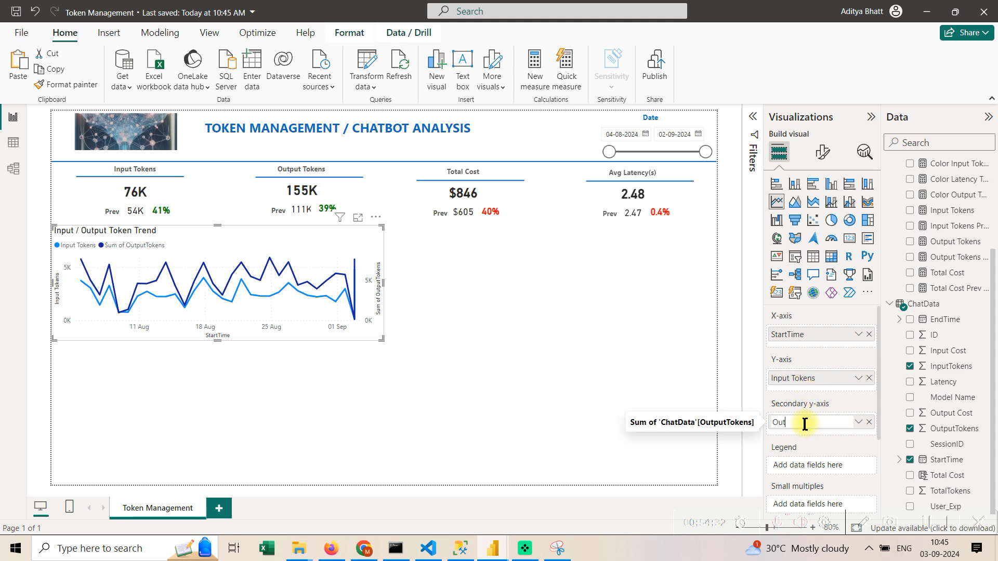
text(Output Tokens)
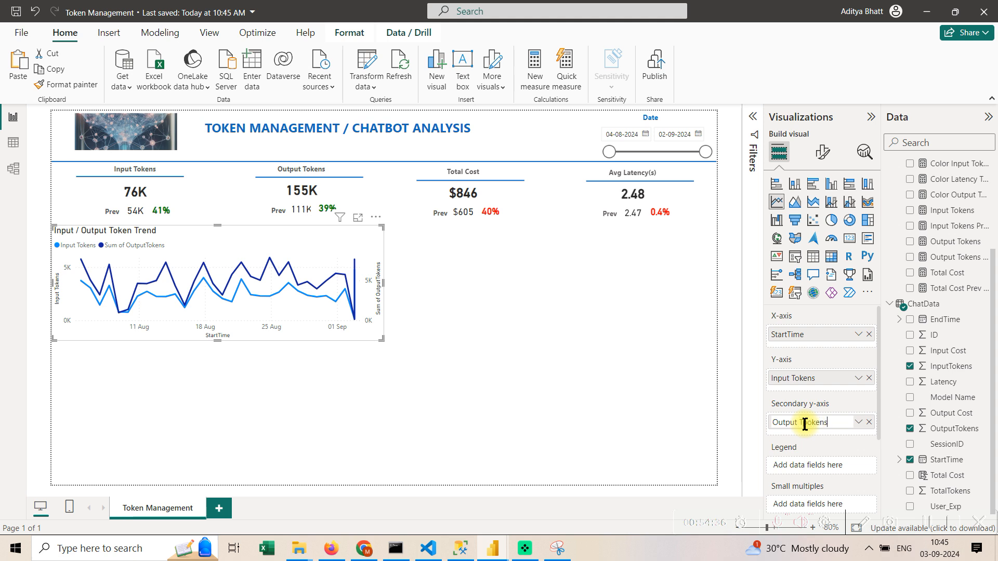
key(Return)
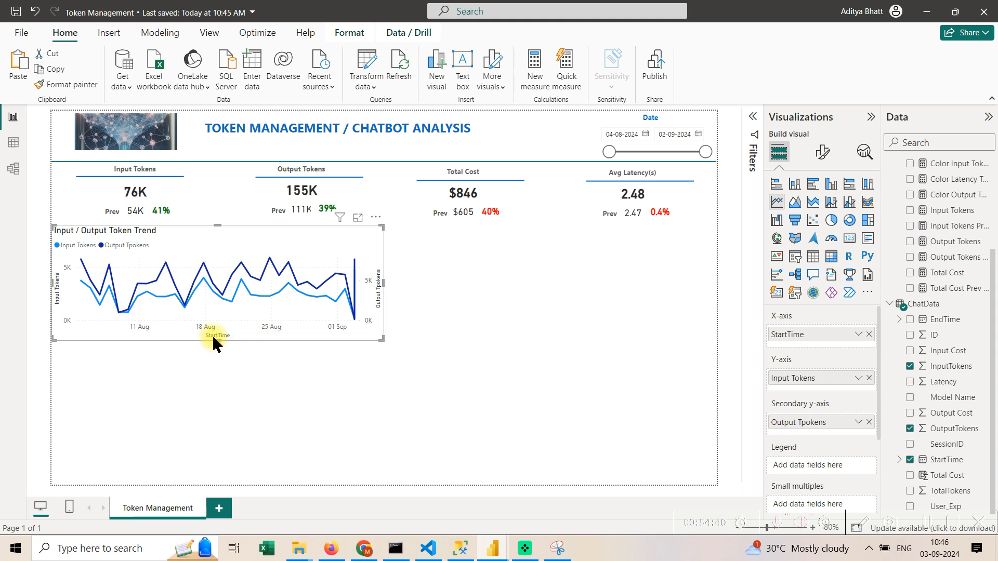
drag(213, 338, 225, 350)
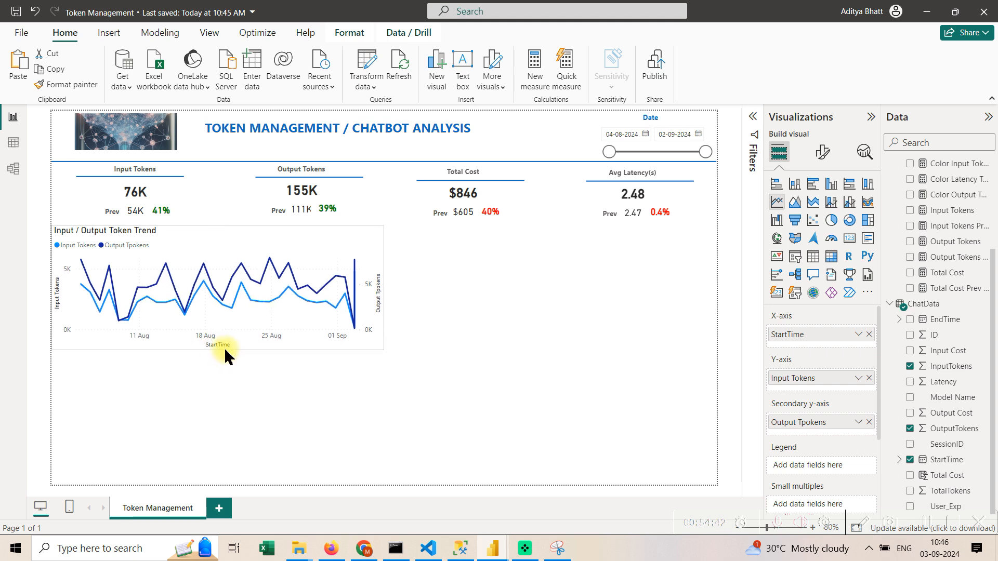
Format the line chart's title as bold blue text with left horizontal alignment.
click(826, 153)
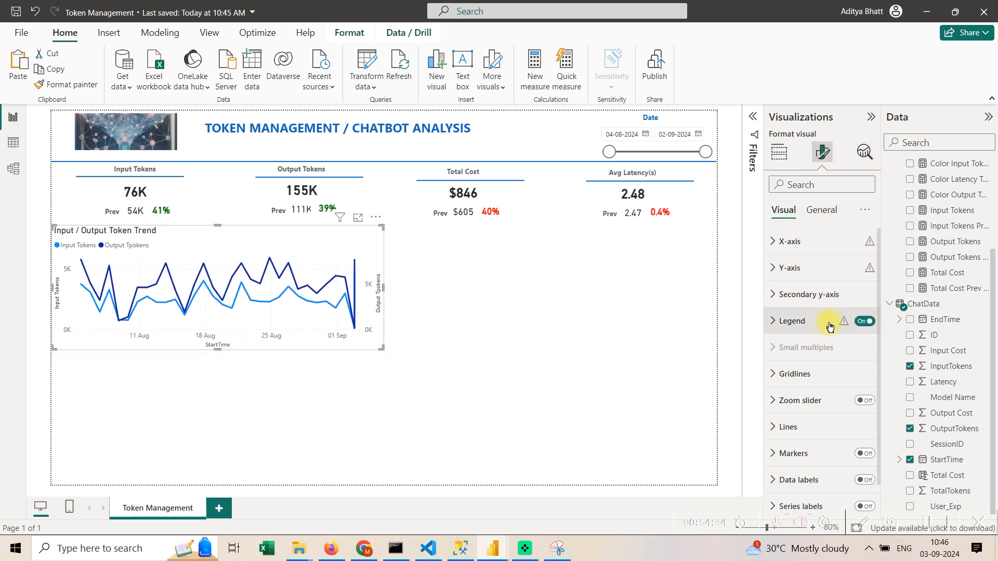
click(821, 209)
click(827, 268)
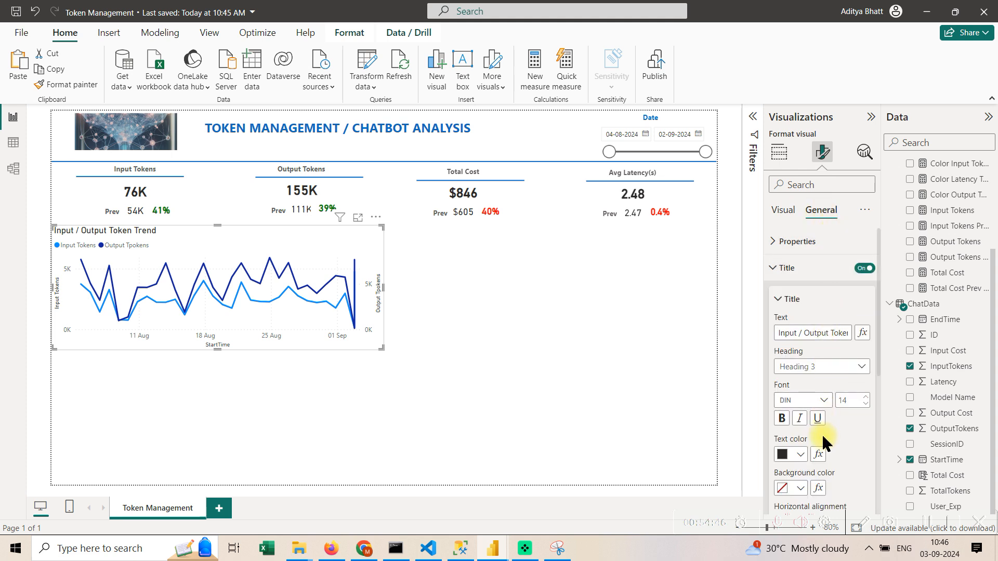
scroll(824, 442, down, 3)
click(798, 394)
scroll(815, 359, up, 3)
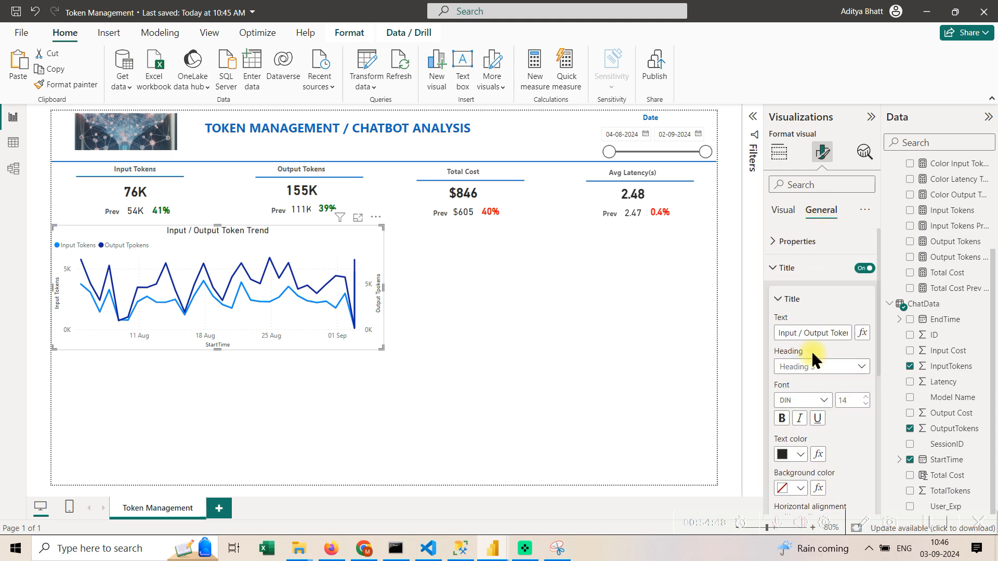
scroll(811, 440, down, 3)
click(781, 398)
scroll(795, 398, up, 2)
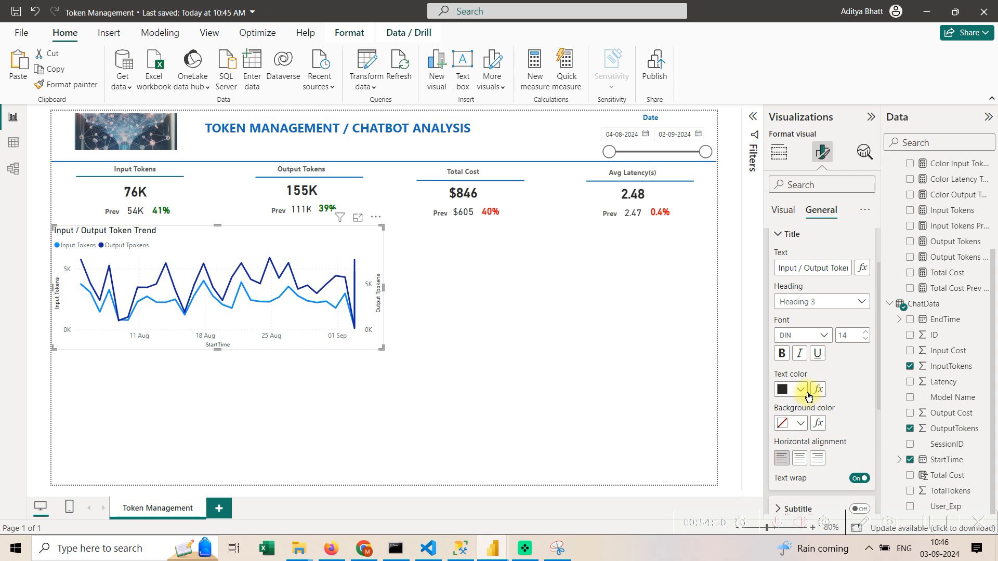
click(803, 394)
click(785, 331)
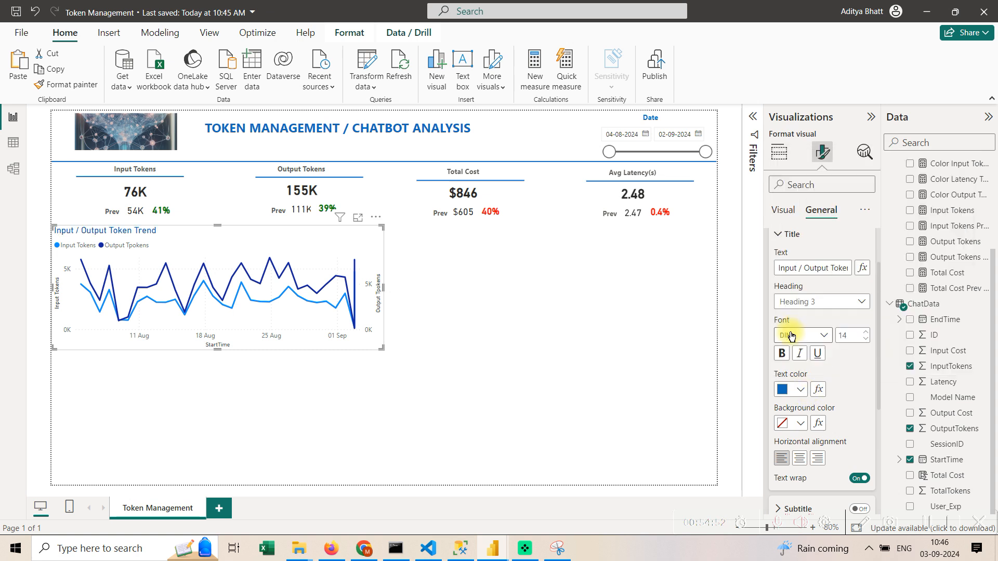
click(781, 354)
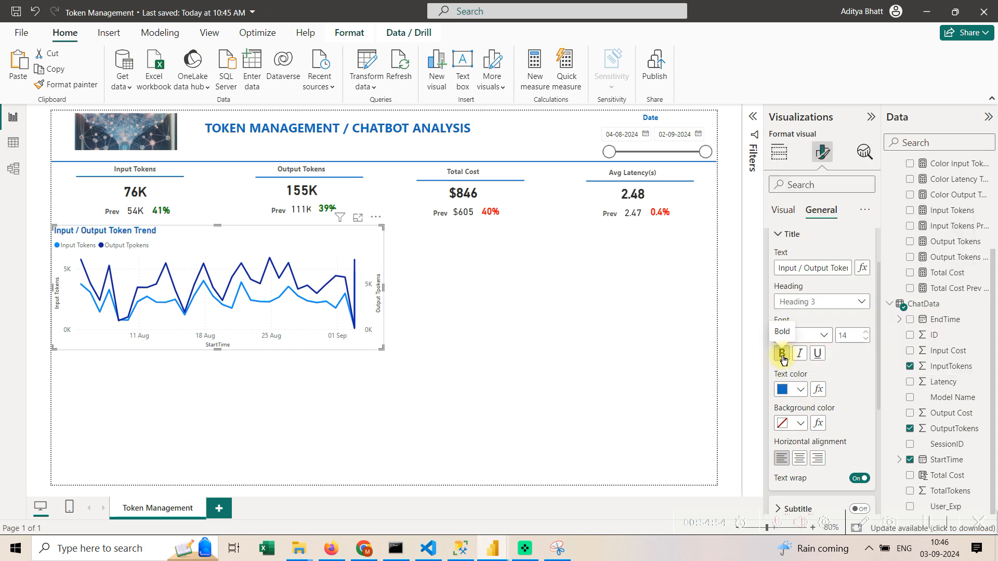
Turn on the line chart's visual border and give it a very light colour.
scroll(832, 333, down, 6)
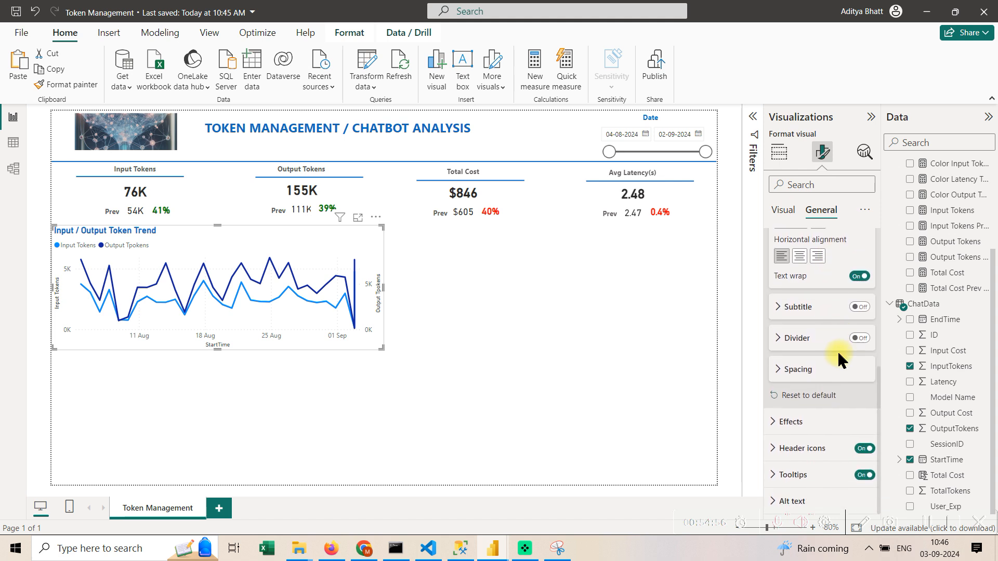
click(832, 421)
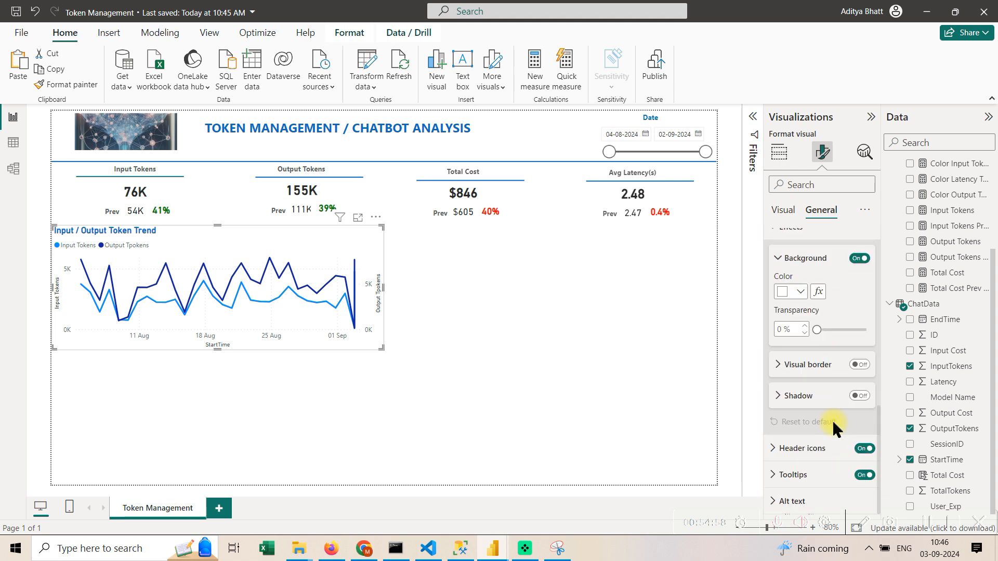
click(859, 364)
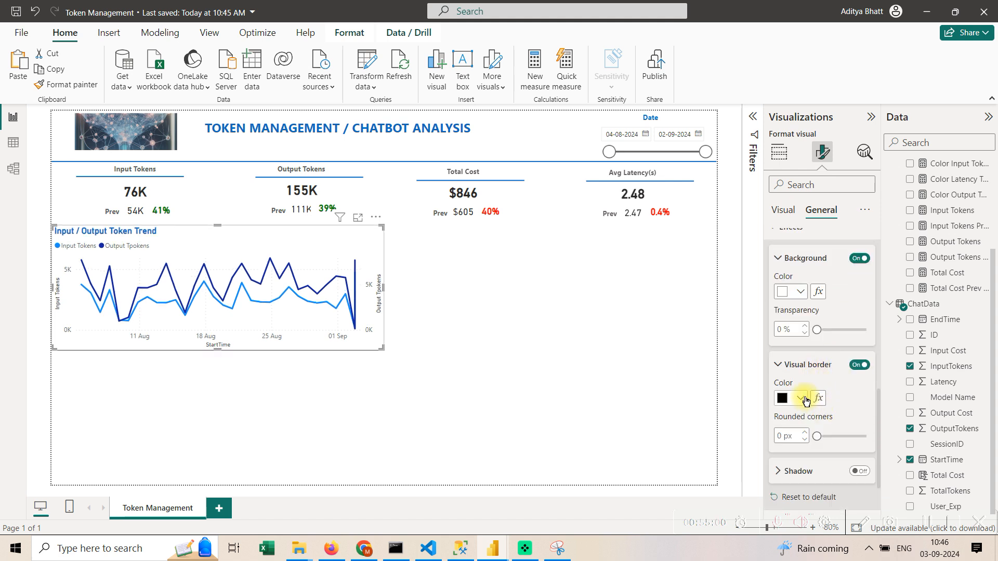
click(795, 399)
click(789, 221)
click(563, 339)
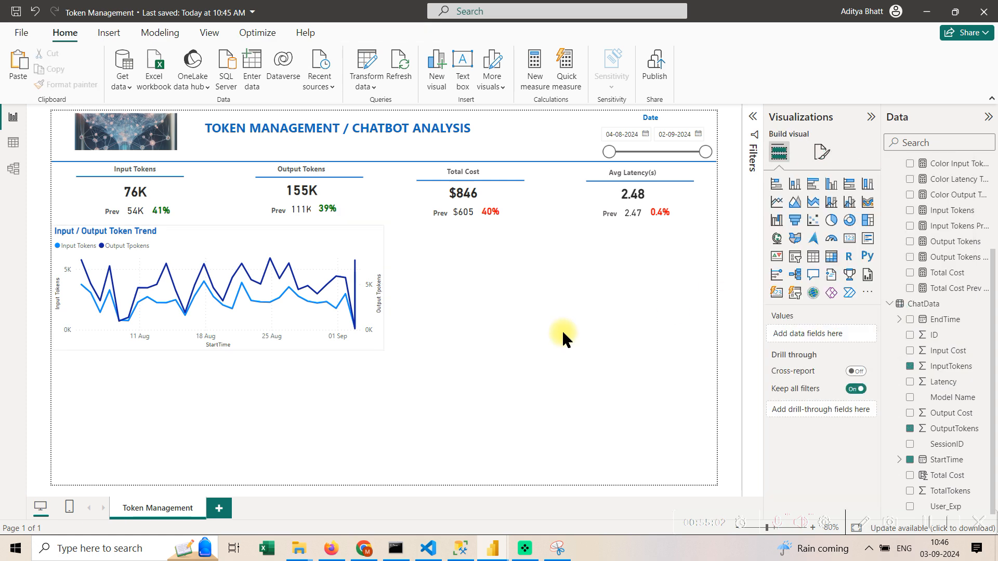
Shift the line chart slightly inward from the page edge, align the header image's left edge with it, and save the report.
drag(298, 251, 304, 252)
click(142, 118)
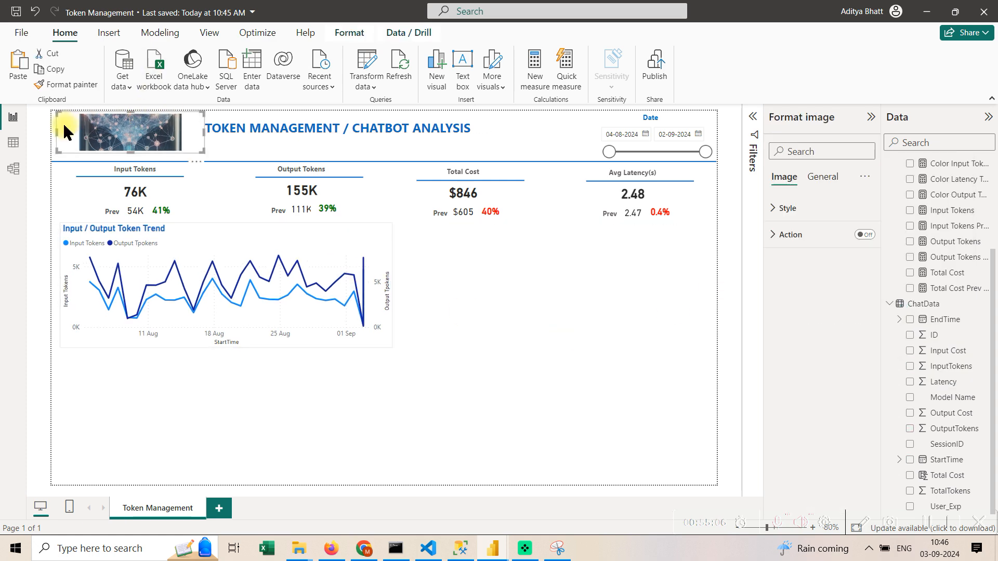
drag(57, 132, 62, 132)
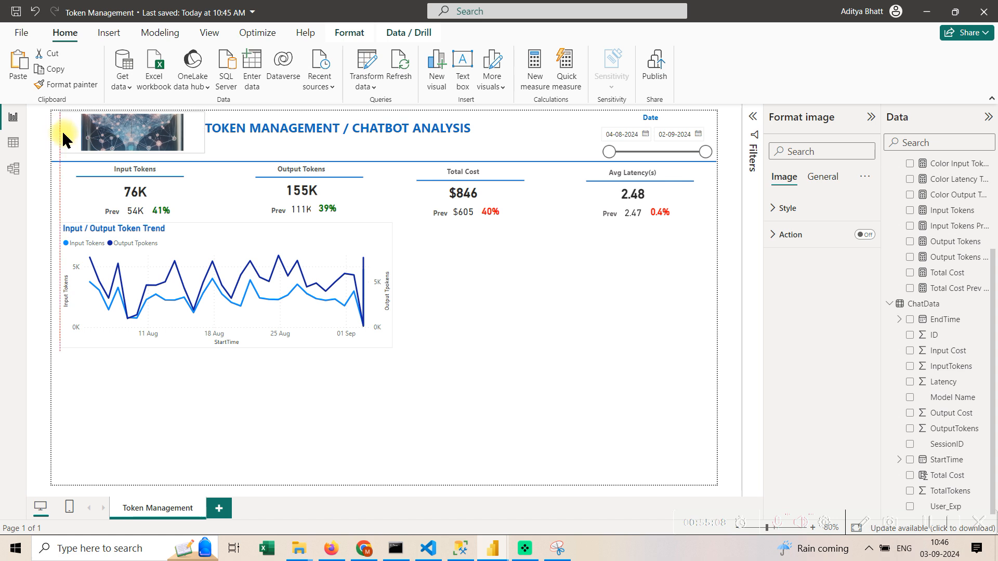
click(544, 355)
key(ctrl+s)
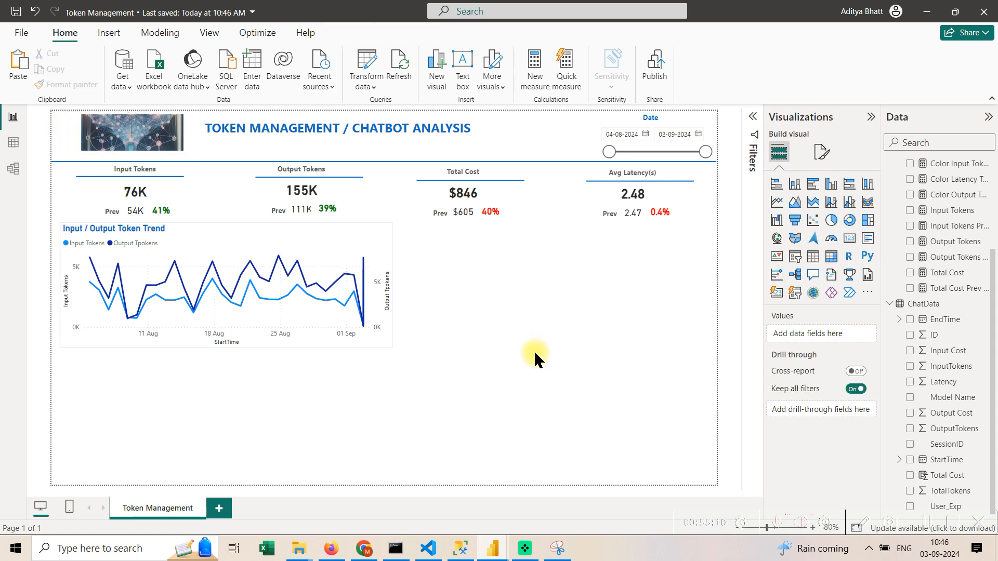
Extend the line chart's lower edge to make it taller, trimming the height back slightly.
click(385, 343)
drag(226, 347, 235, 381)
click(508, 395)
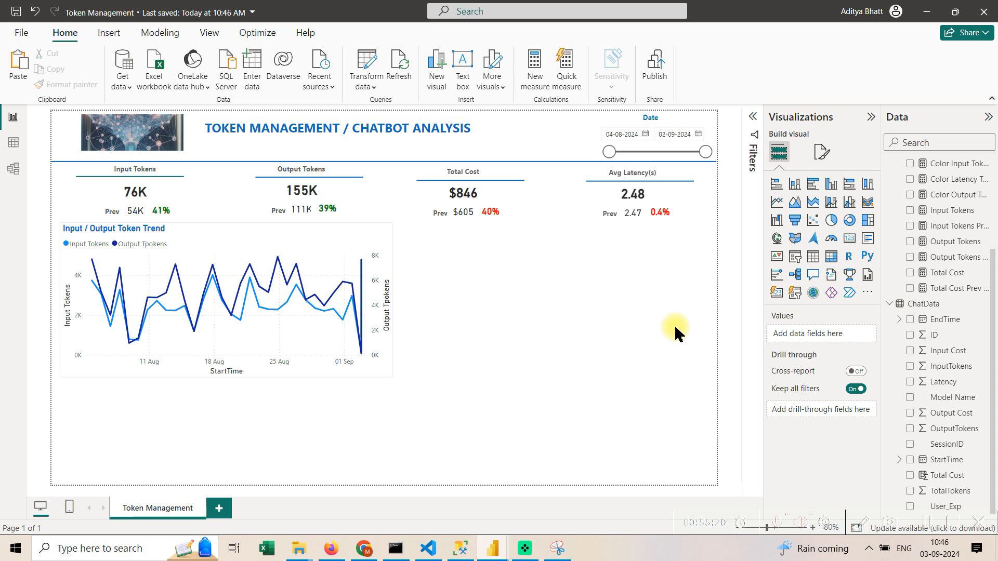
click(345, 354)
mouse_move(224, 374)
mouse_down()
mouse_move(223, 364)
mouse_move(232, 366)
mouse_up()
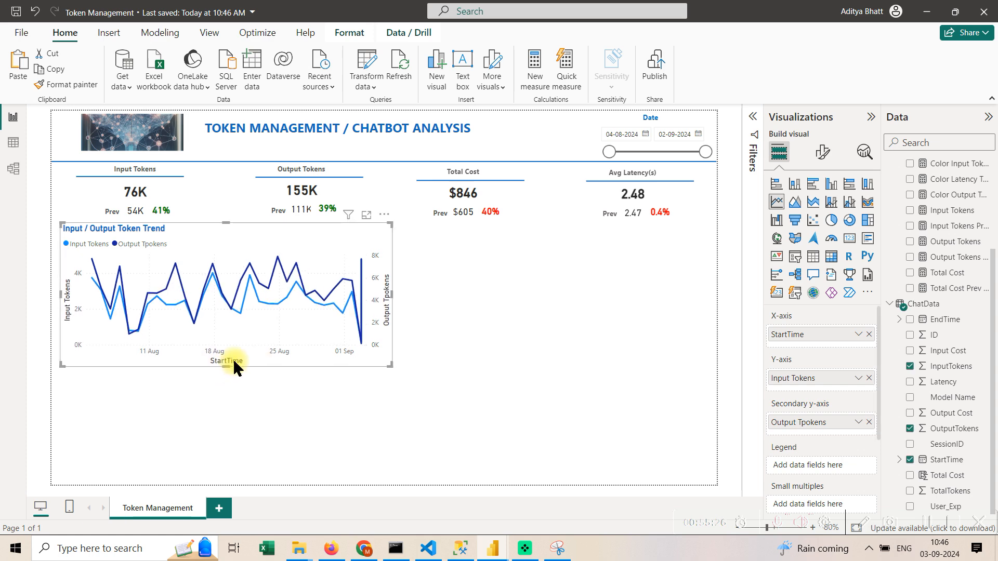
Duplicate the line chart beside the original and resize the copy to match its height, leaving a small gap between them.
key(ctrl+c)
key(ctrl+v)
drag(291, 356, 632, 345)
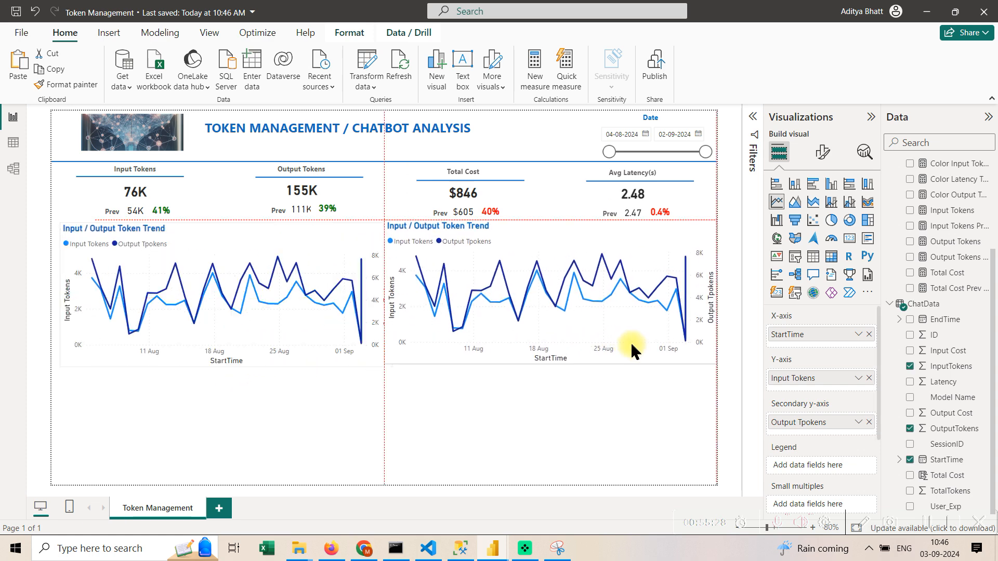
drag(385, 364, 408, 371)
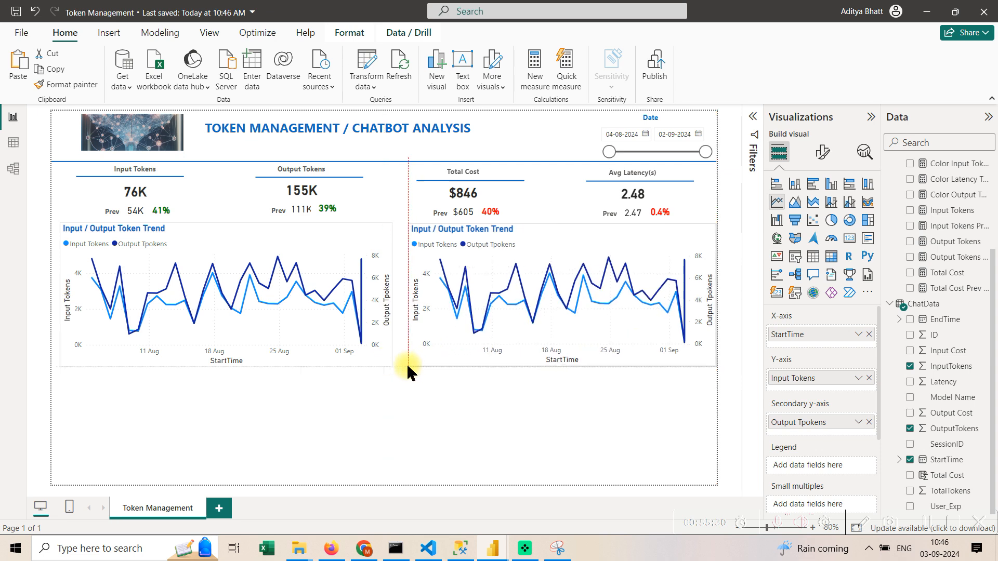
Remove the input and output token fields from the copied chart's y-axis and secondary y-axis.
click(869, 378)
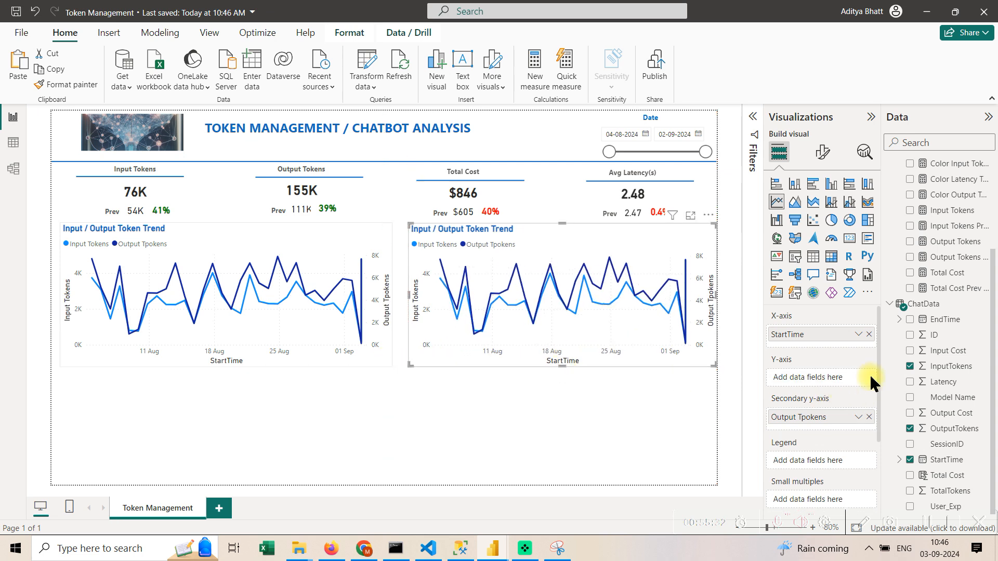
click(869, 418)
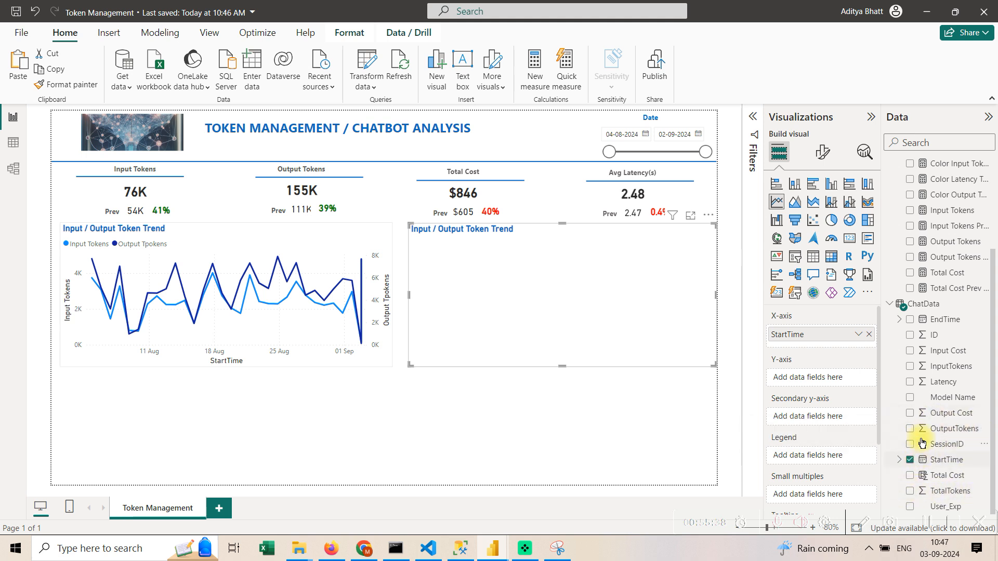
Add Input Cost and Output Cost to the copied chart's y-axis and Total Cost to its secondary y-axis.
click(911, 352)
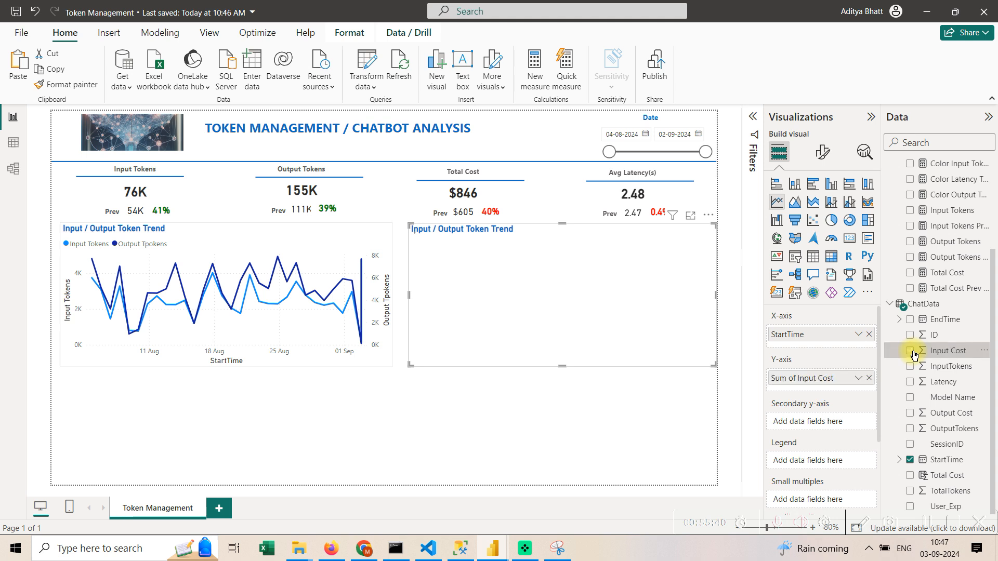
click(918, 416)
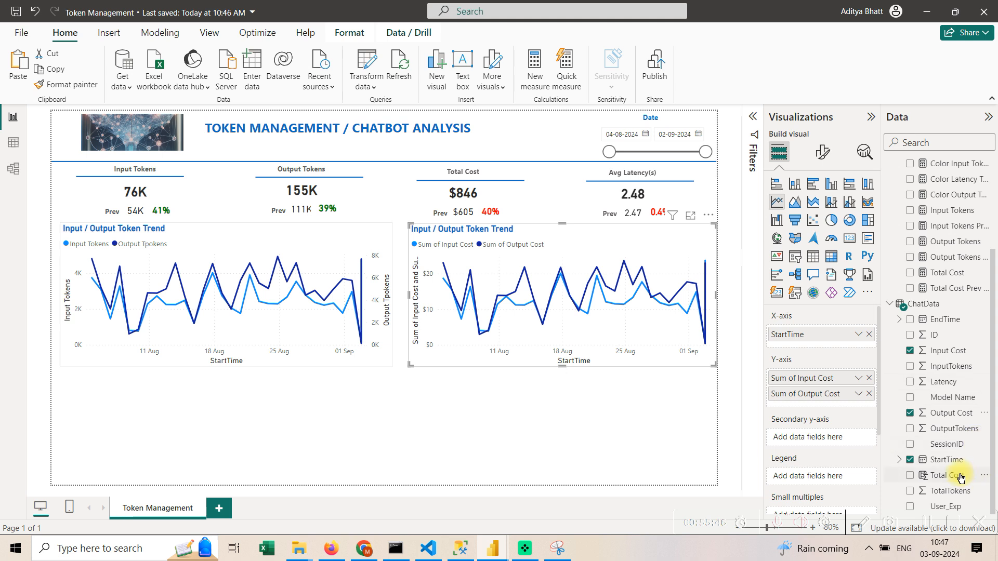
drag(960, 476, 851, 438)
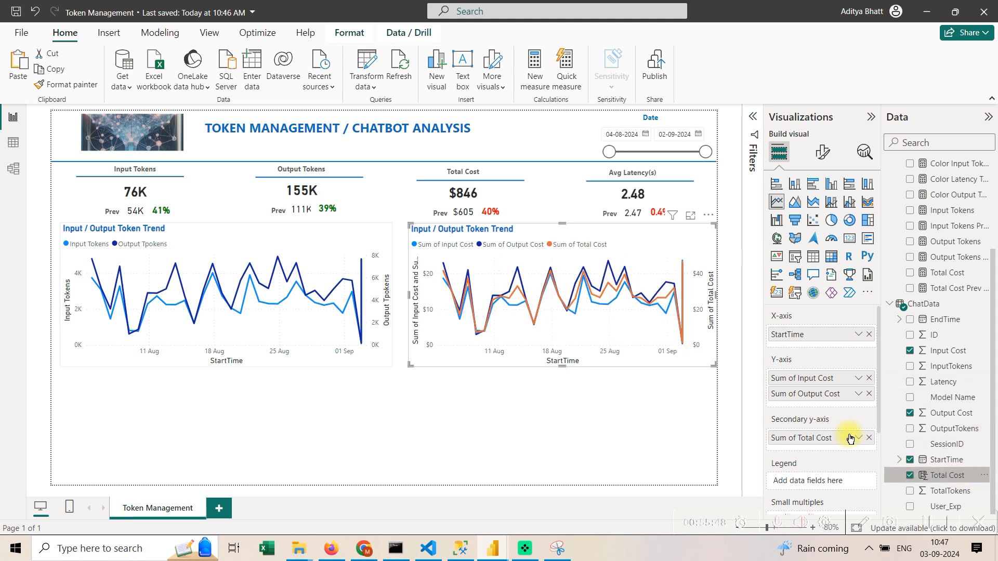
Change the copied chart's title to "Input / Output Cost Trend" and save the report.
click(823, 158)
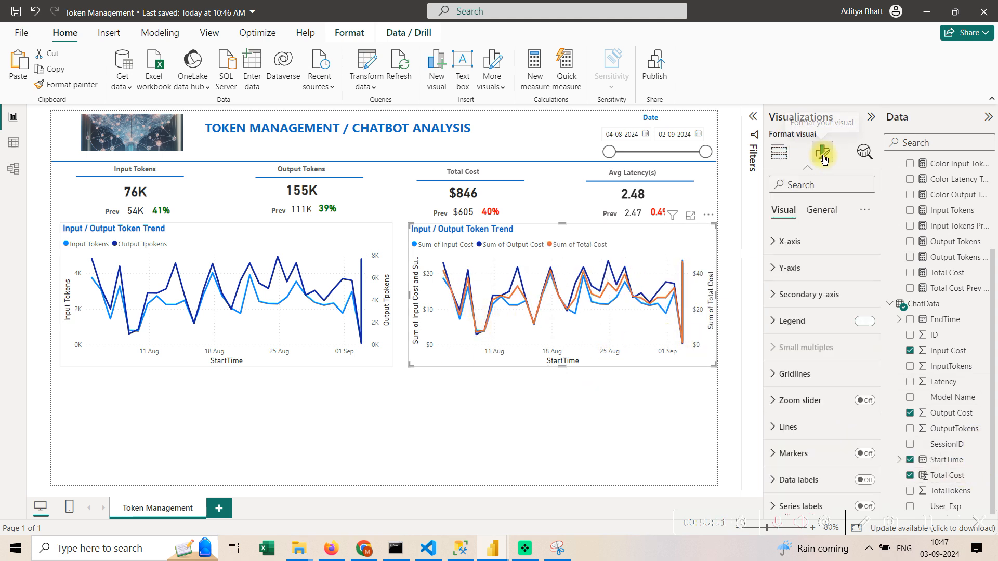
click(827, 213)
click(824, 293)
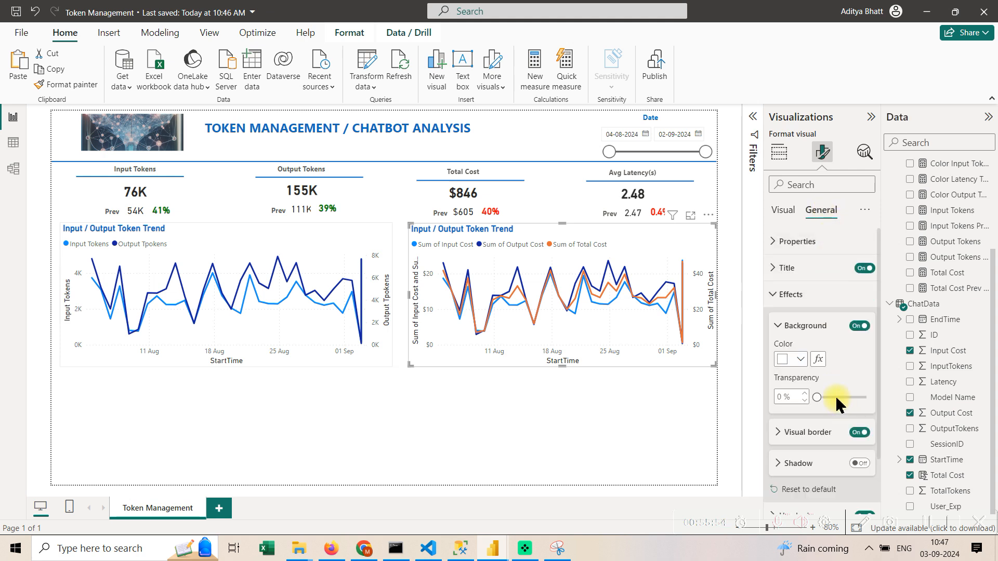
scroll(837, 403, down, 2)
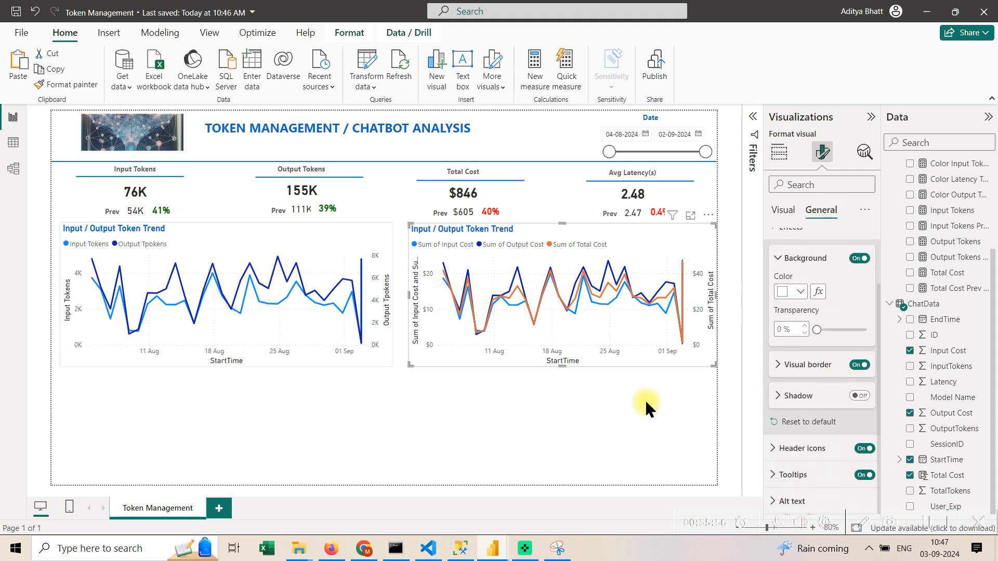
scroll(834, 302, up, 2)
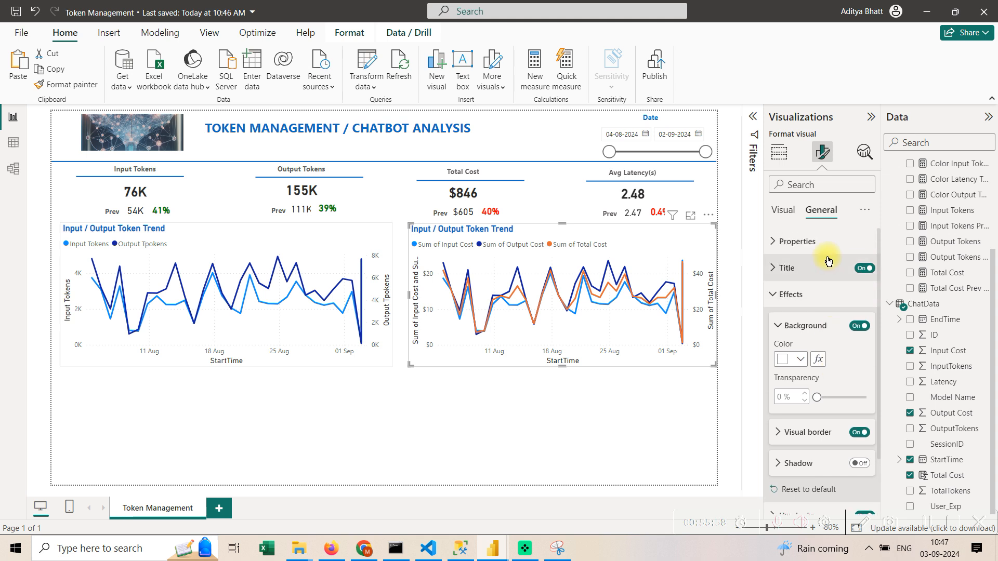
scroll(832, 393, down, 2)
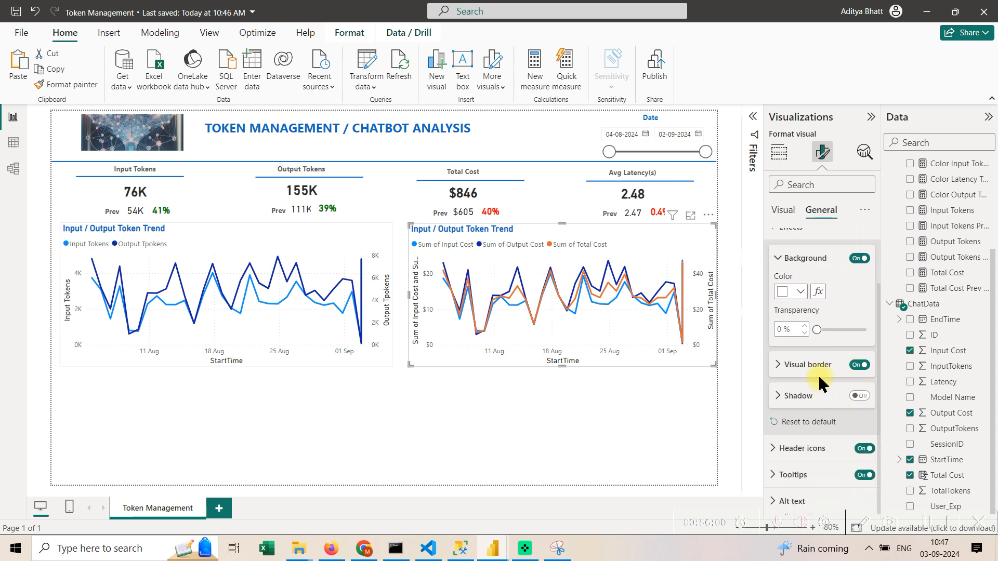
scroll(820, 383, up, 2)
click(799, 265)
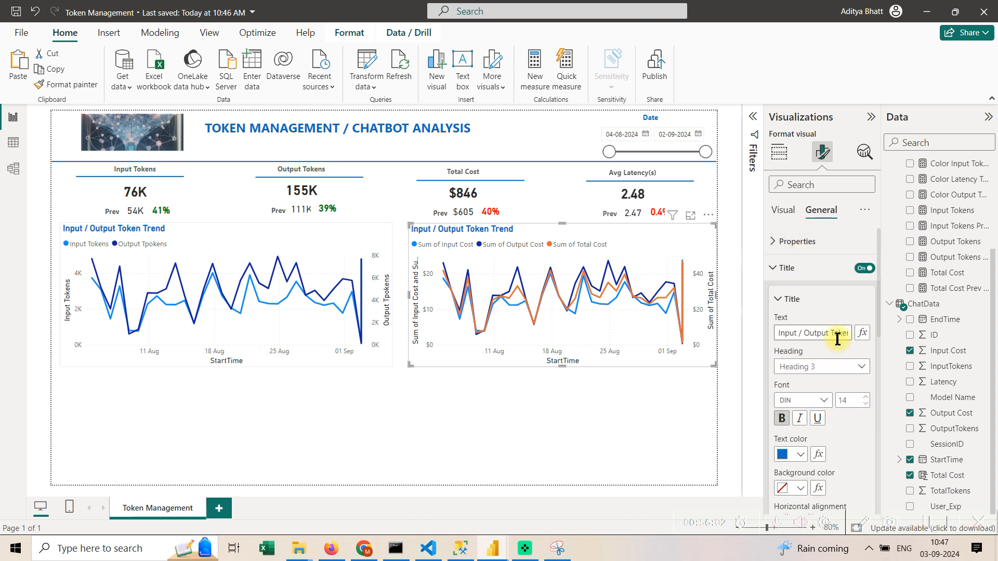
drag(835, 339, 918, 335)
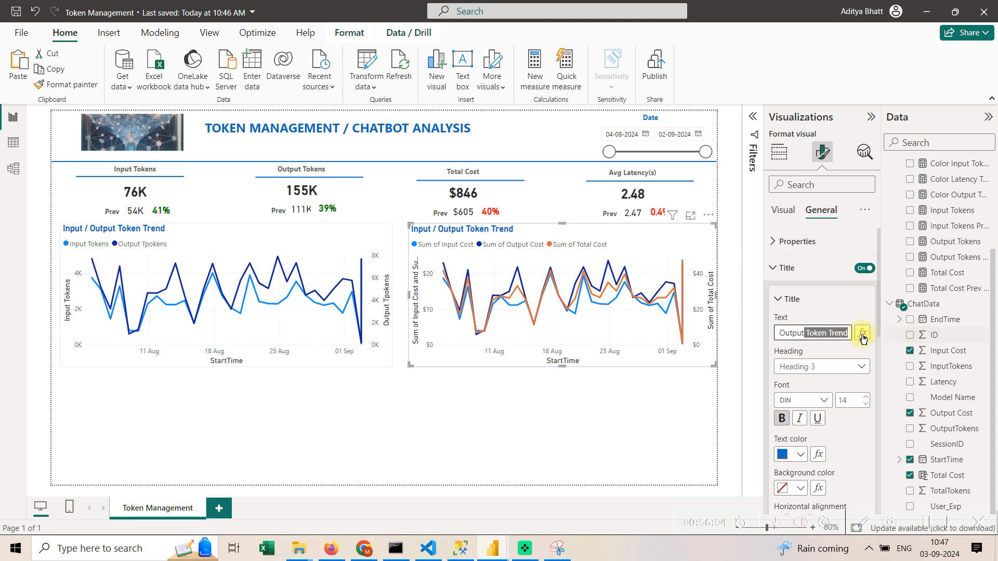
click(827, 336)
drag(827, 337, 812, 336)
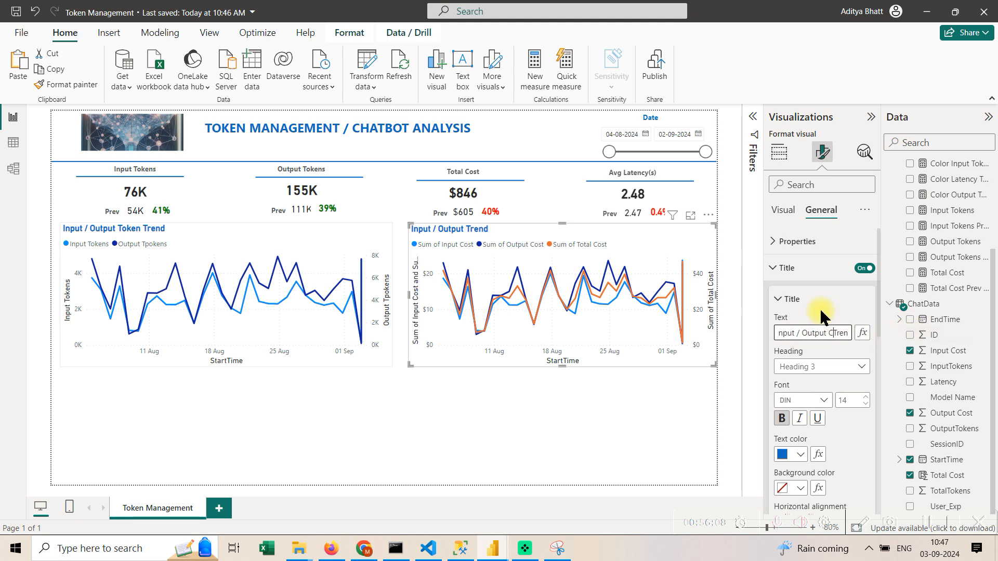
click(543, 423)
key(ctrl+s)
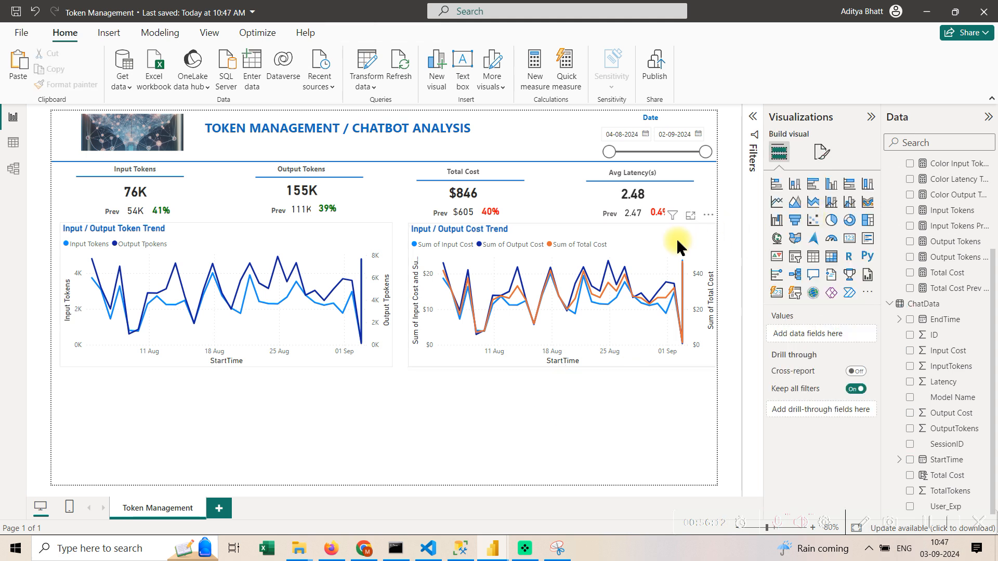
Rename the cost chart's y-axis fields to "Input Cost" and "Output Cost".
click(699, 239)
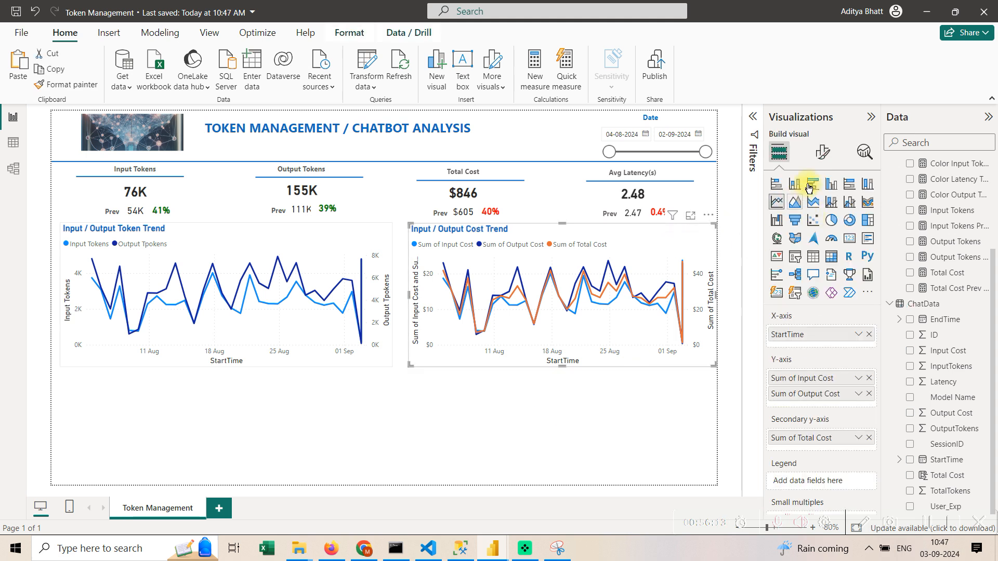
double_click(791, 379)
click(800, 378)
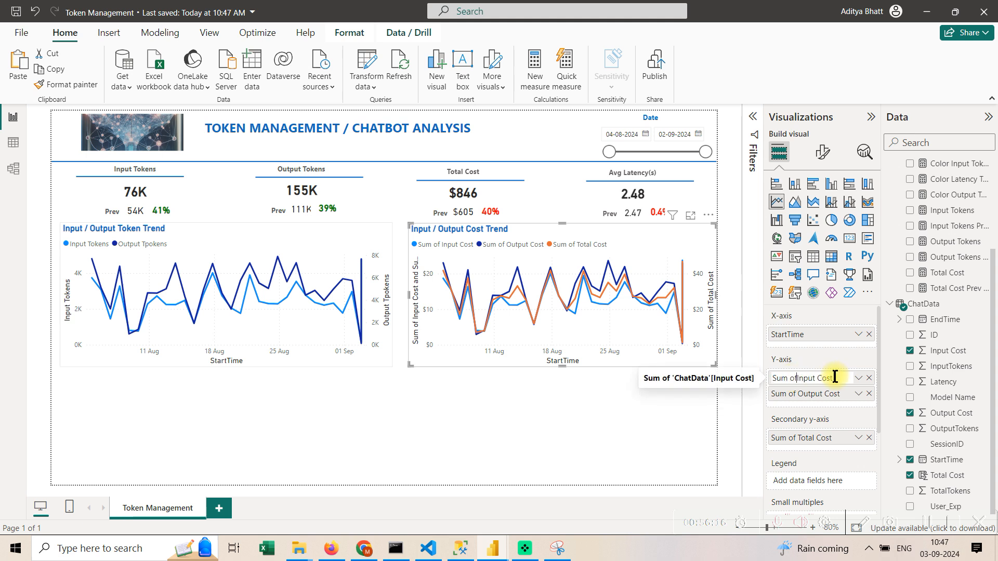
key(BackSpace)
key(BackSpace)
key(Return)
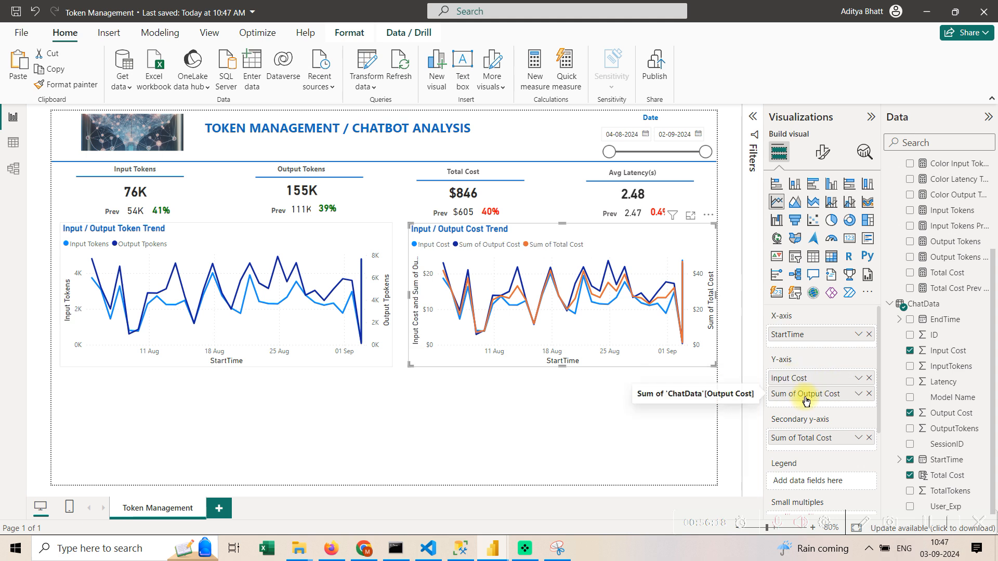
double_click(805, 395)
click(819, 396)
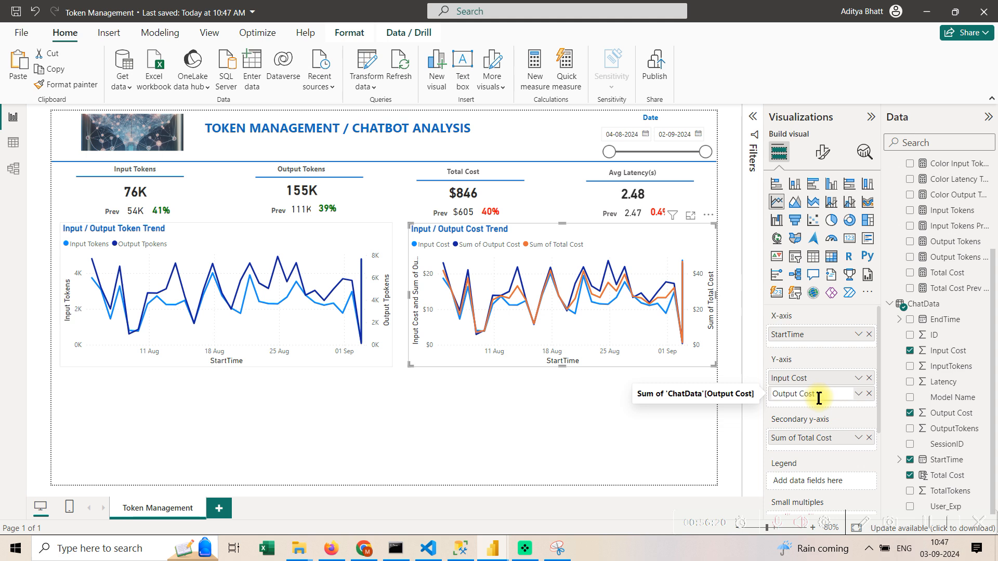
key(Return)
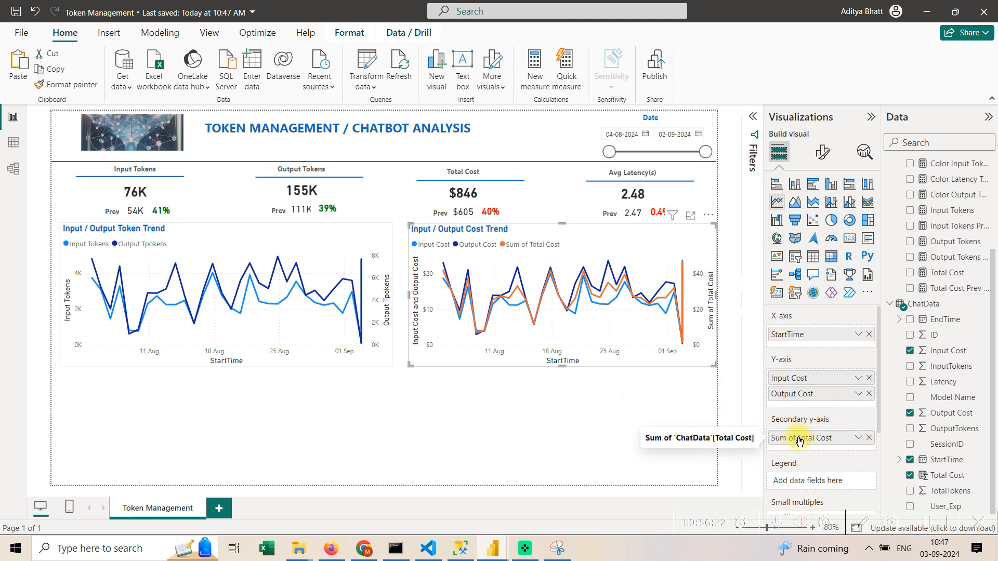
Rename the cost chart's secondary y-axis field to "Total Cost" and deselect the chart.
double_click(799, 439)
click(796, 438)
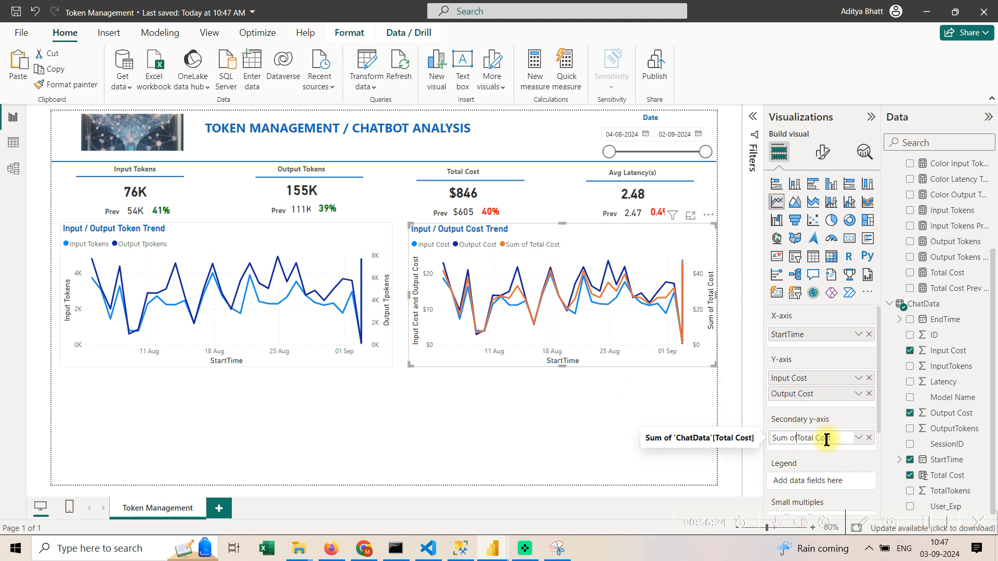
key(Return)
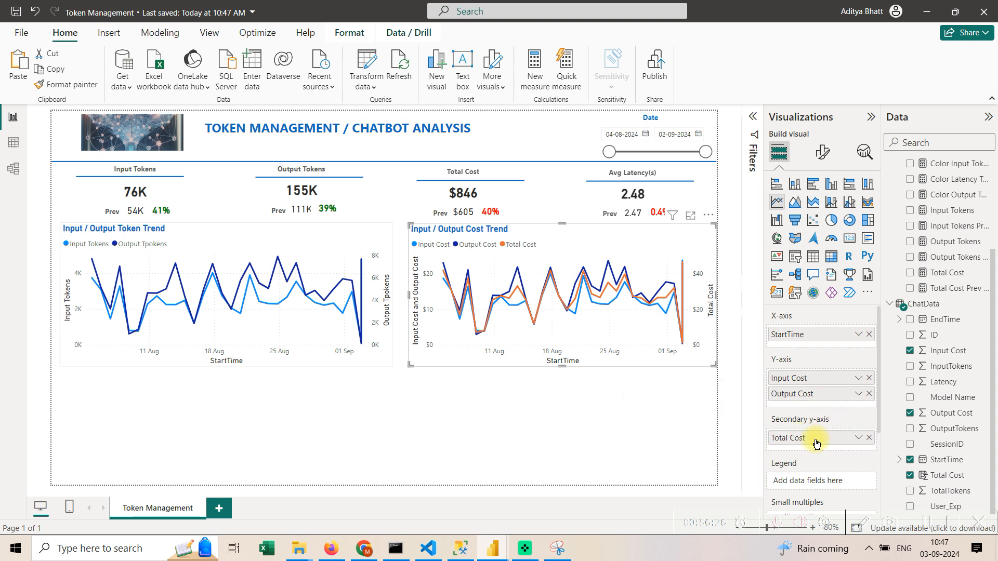
click(593, 419)
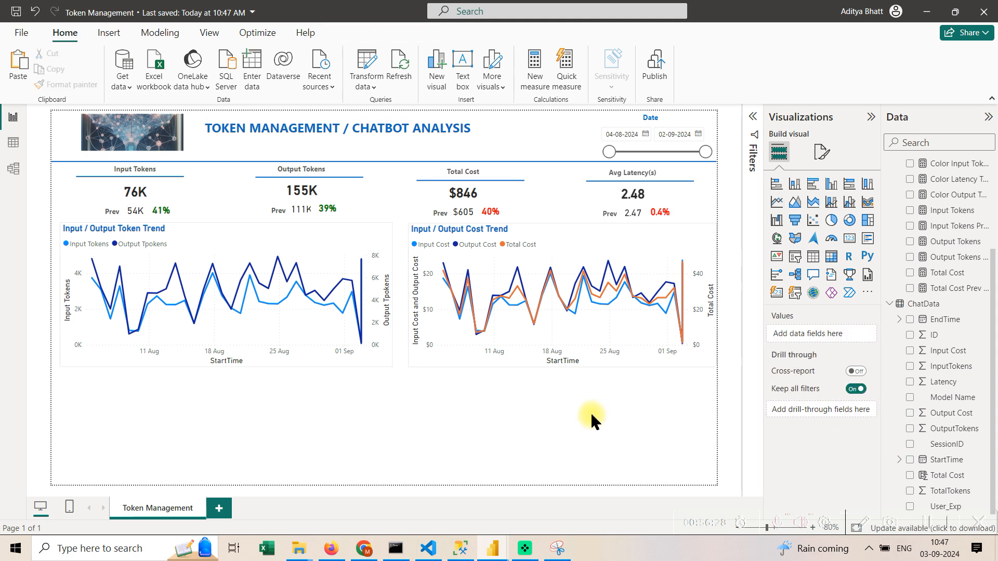
Shift the report title text box slightly toward the date slicer.
click(352, 130)
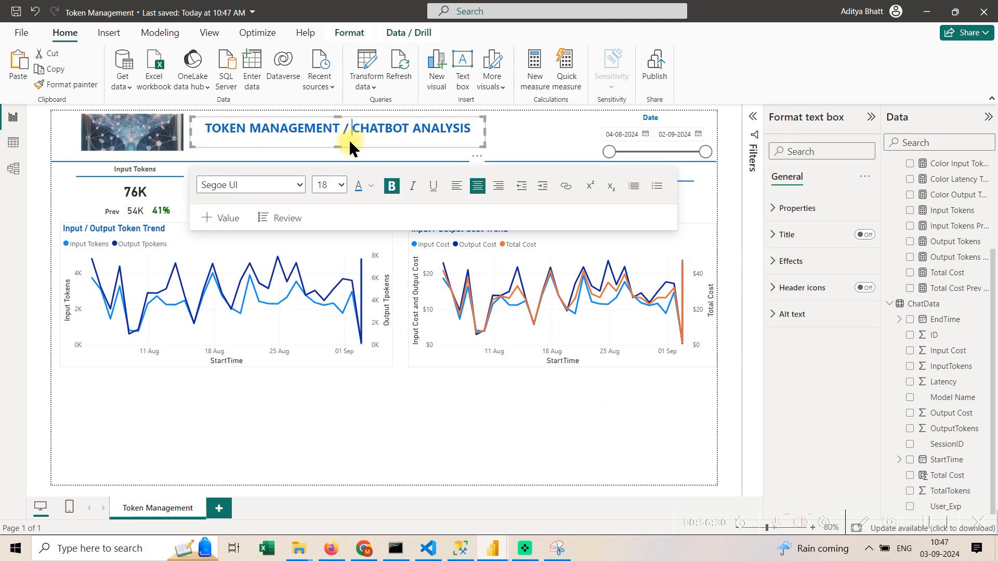
drag(468, 151, 497, 156)
click(511, 440)
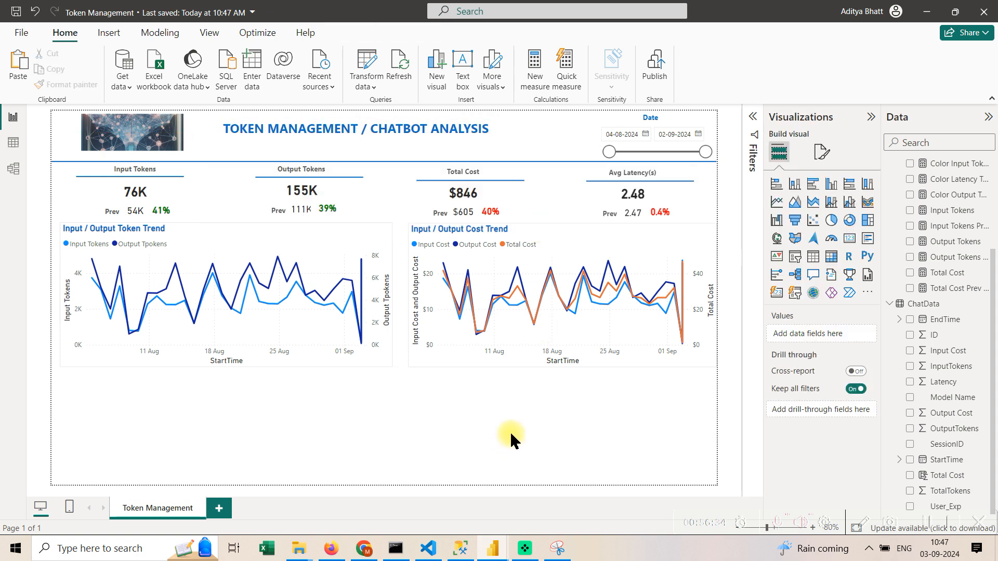
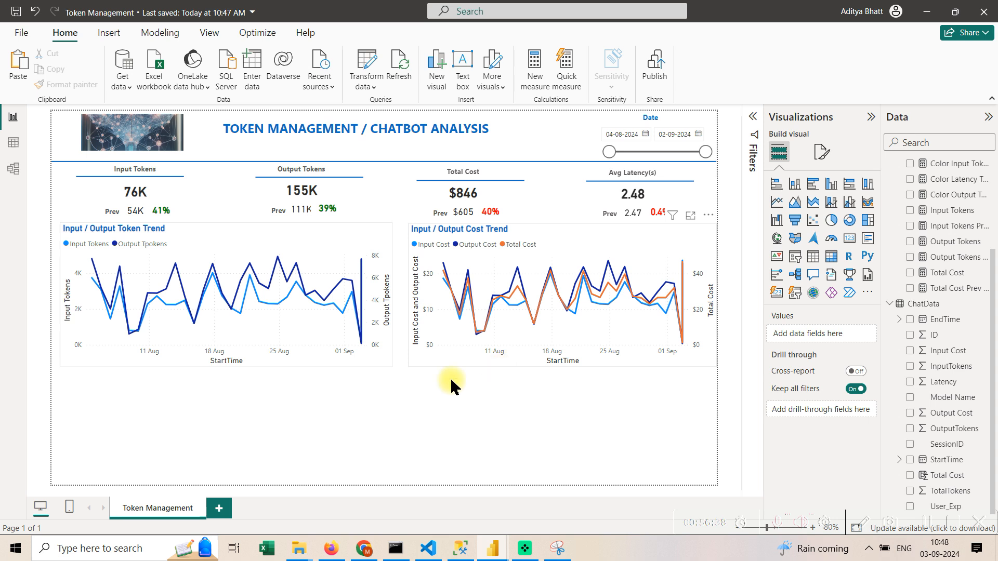
Insert a table below the line charts, stretched across the page width, and convert it to a matrix.
click(820, 266)
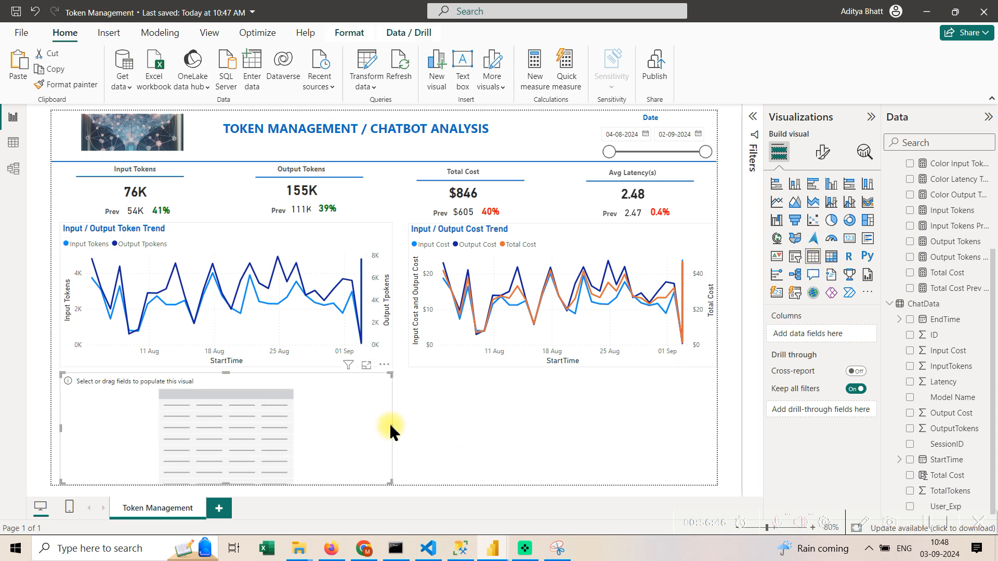
drag(390, 432, 716, 419)
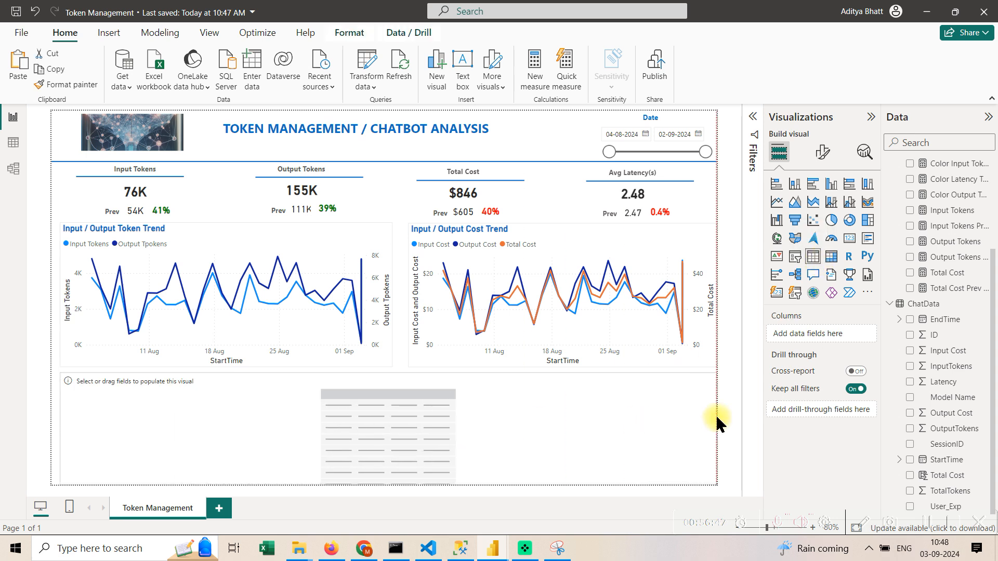
click(834, 258)
scroll(935, 411, up, 1)
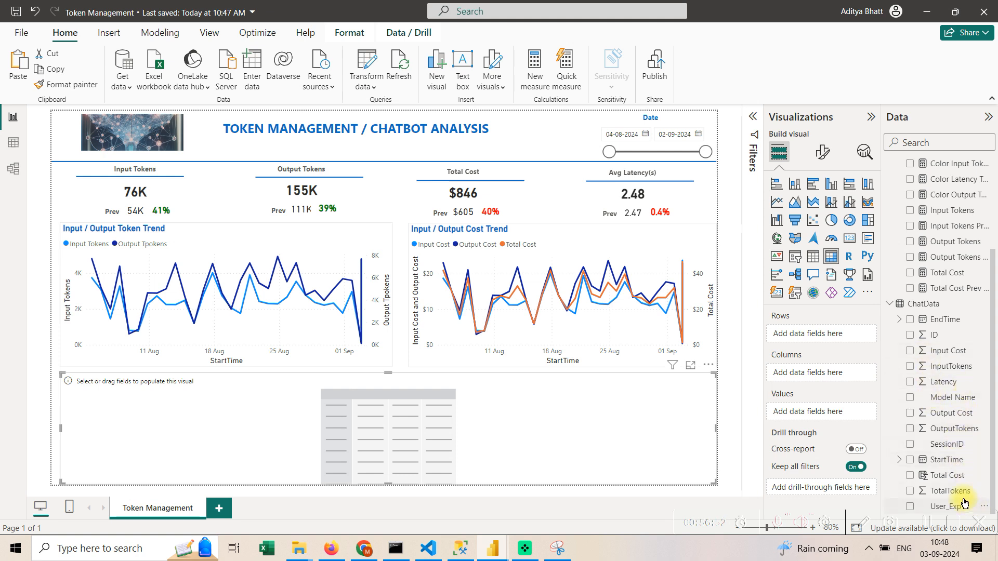
Fill the matrix with SessionID and User_Exp as rows, Model Name as columns, and Latency, Input Cost, InputTokens and Total Cost as values.
click(910, 446)
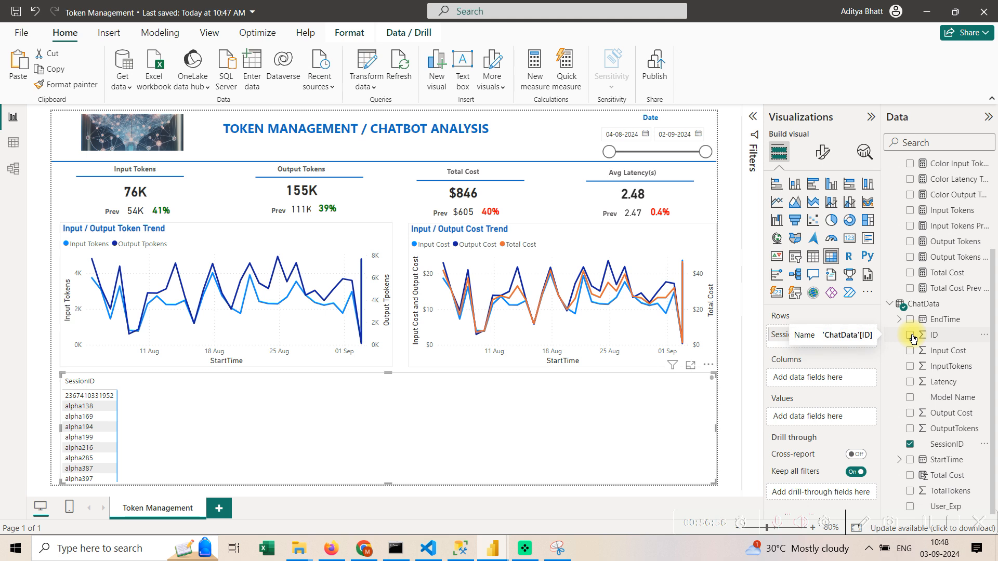
click(911, 399)
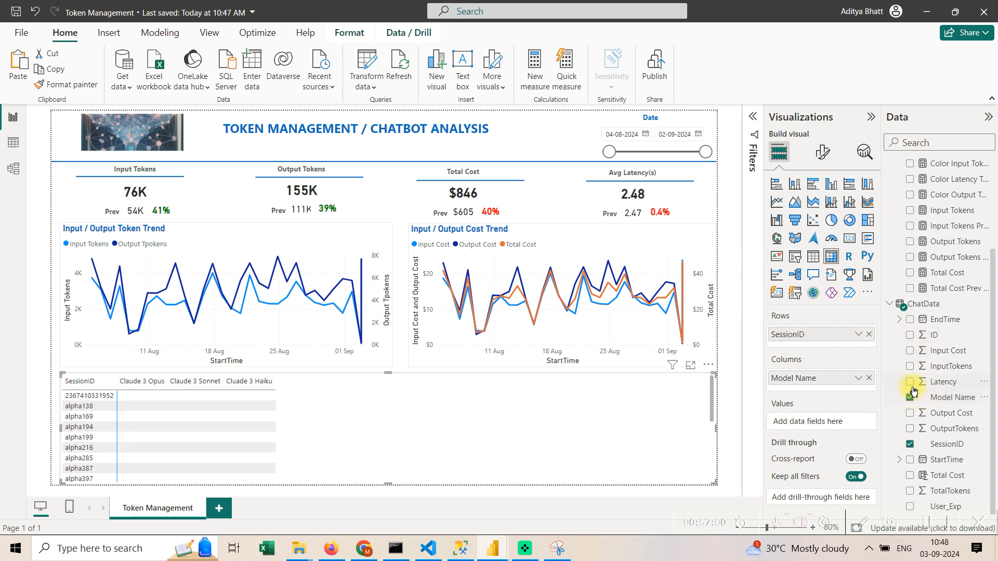
click(910, 382)
click(909, 351)
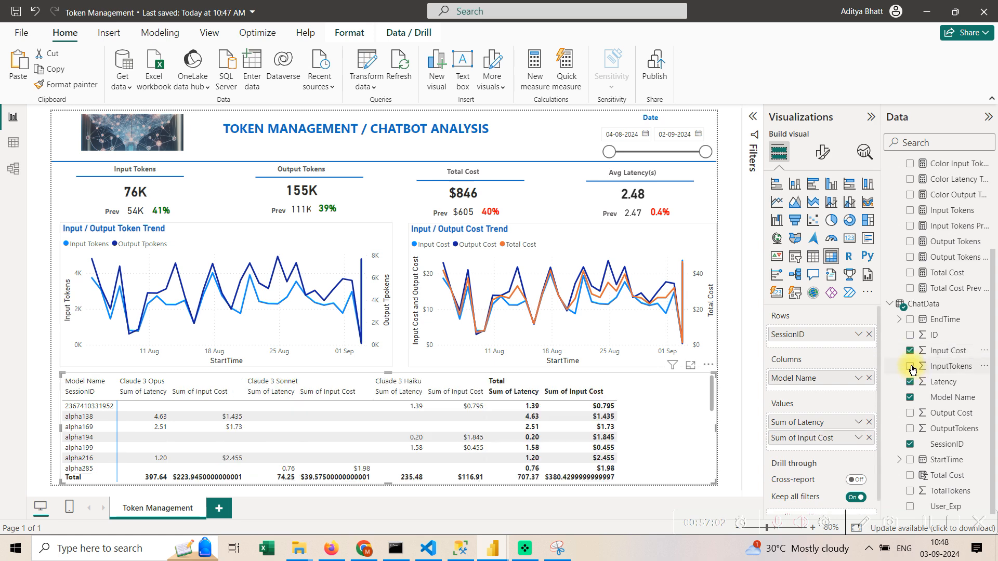
click(910, 366)
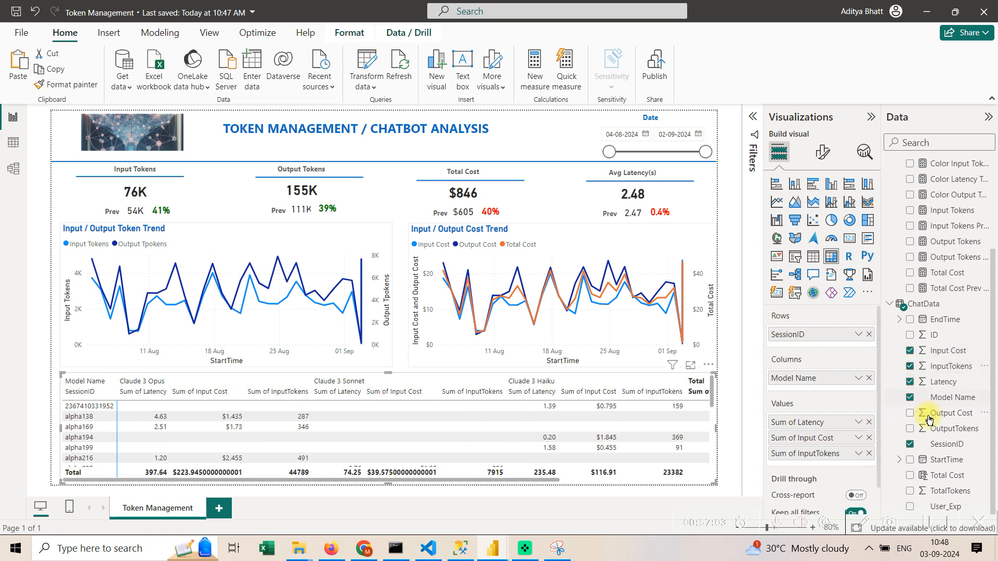
click(910, 476)
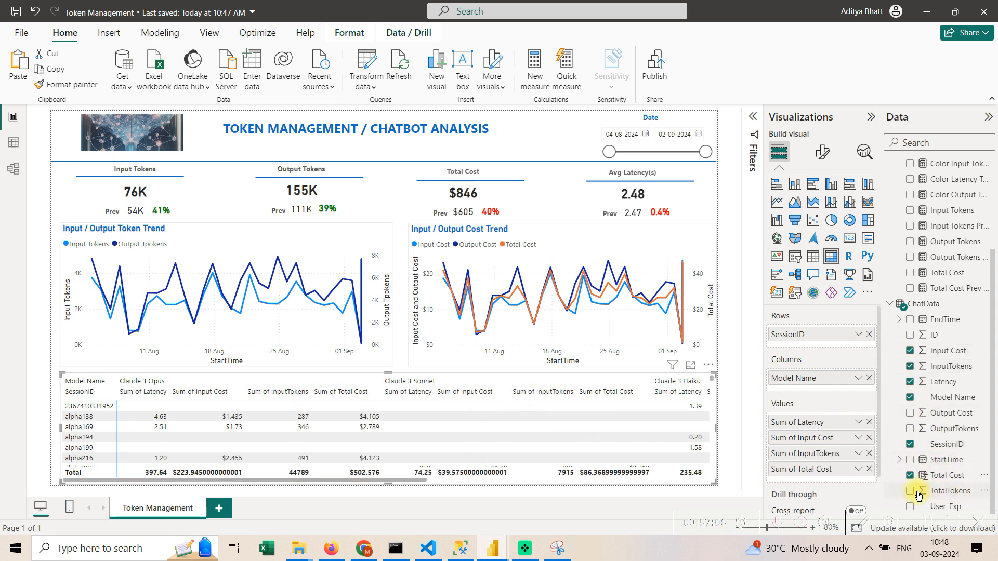
click(910, 506)
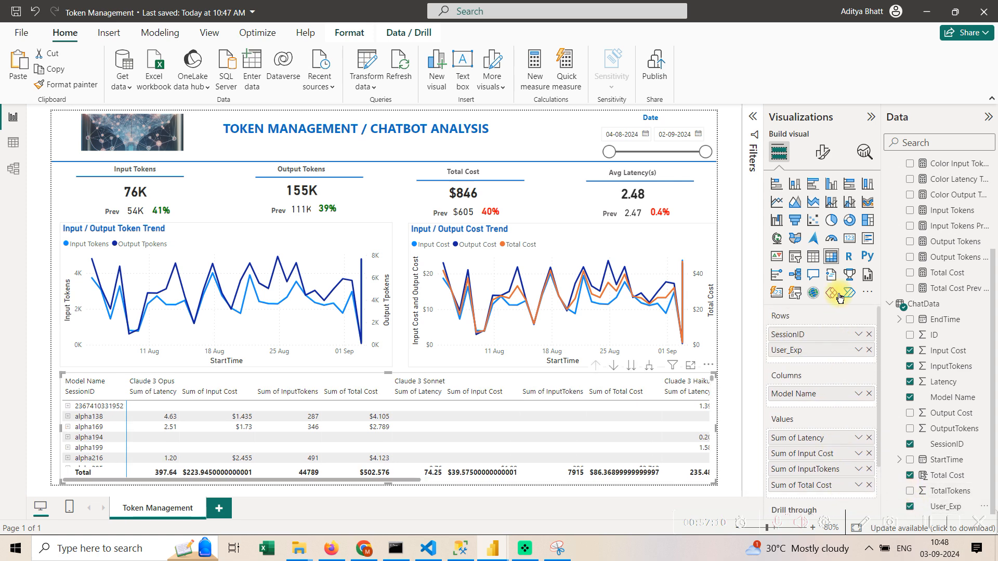
Convert the matrix to a table and widen its SessionID, Model Name and Sum of Latency columns.
click(814, 260)
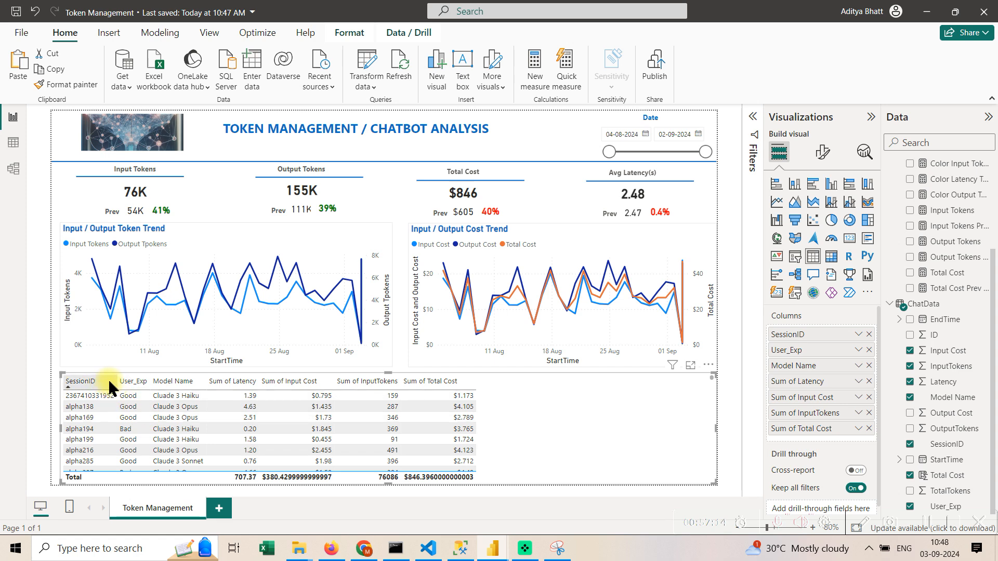
drag(113, 381, 148, 381)
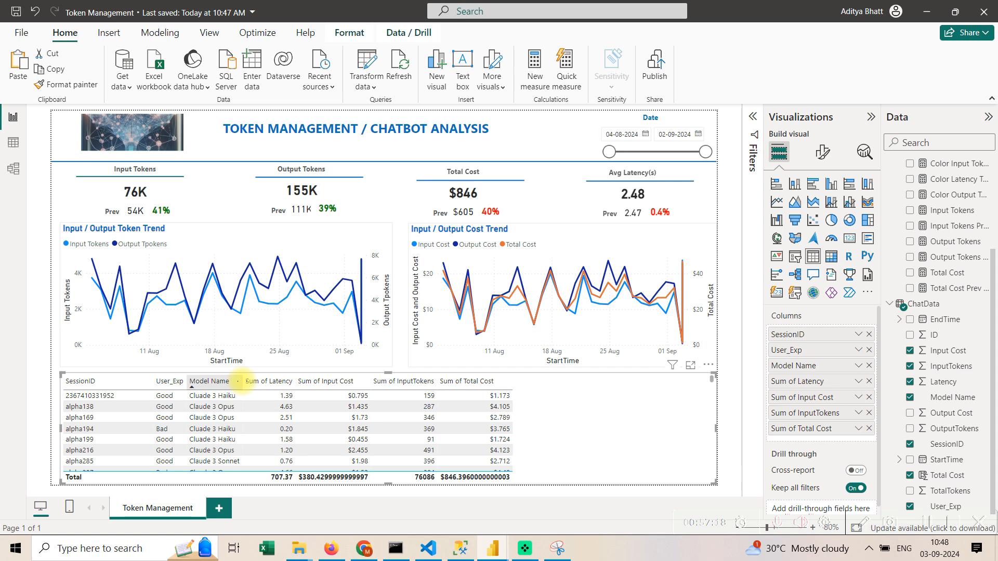
drag(243, 381, 406, 381)
Aggregate the table's Latency column by average and widen the Input Cost, InputTokens and Total Cost columns.
click(859, 381)
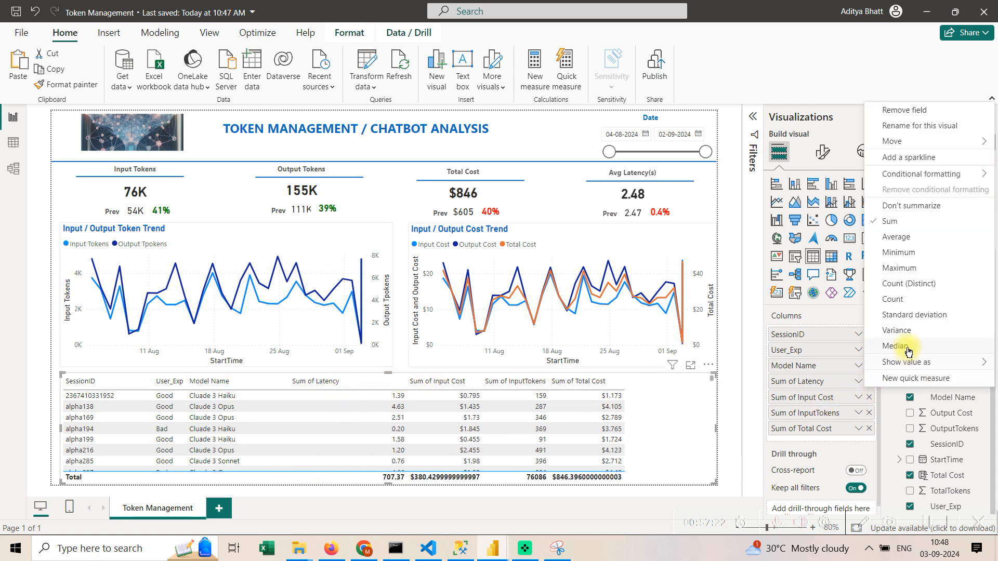
click(897, 236)
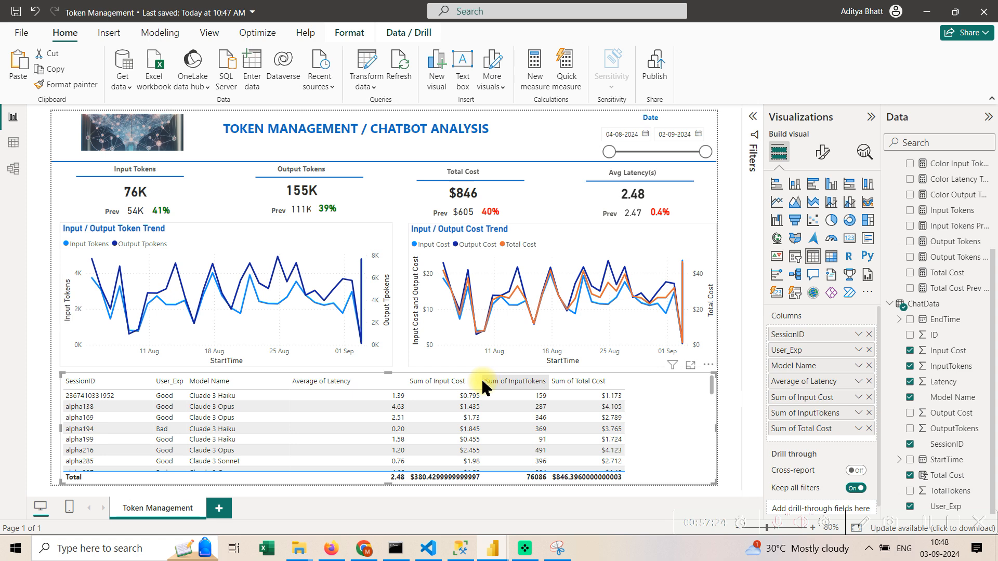
drag(483, 388, 512, 388)
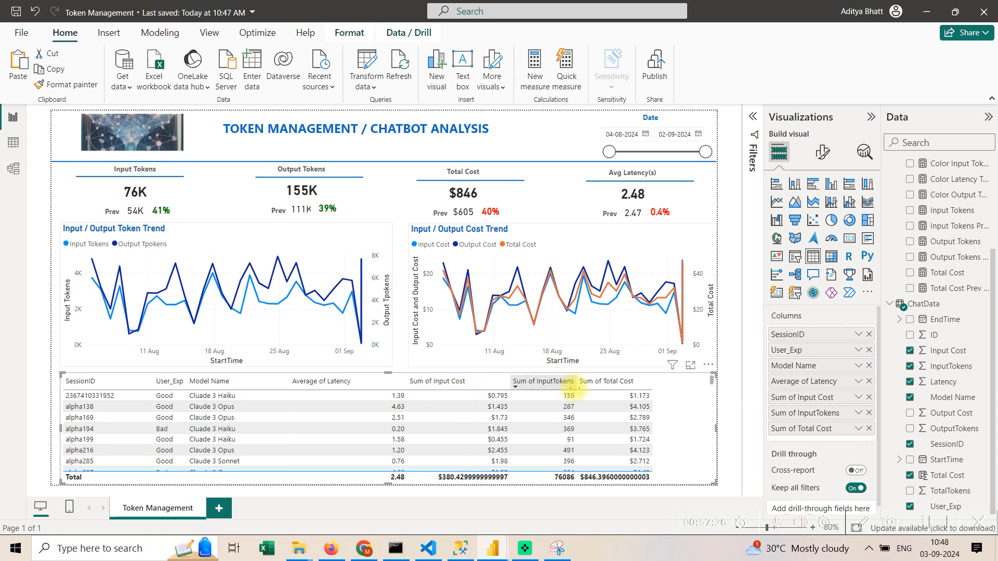
drag(574, 389, 606, 383)
drag(680, 384, 710, 384)
Apply the Minimal style preset to the session detail table.
click(823, 151)
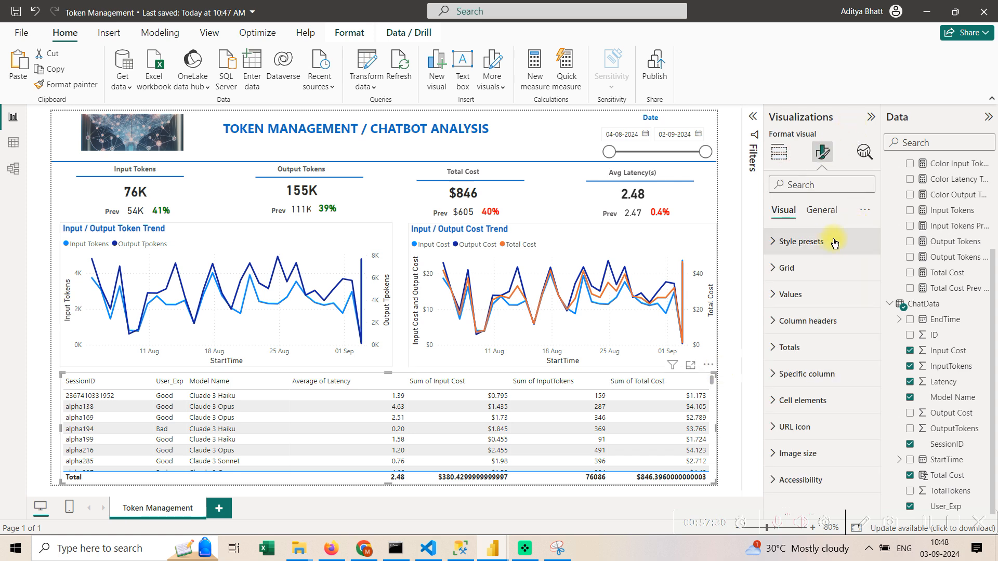
click(834, 243)
click(835, 272)
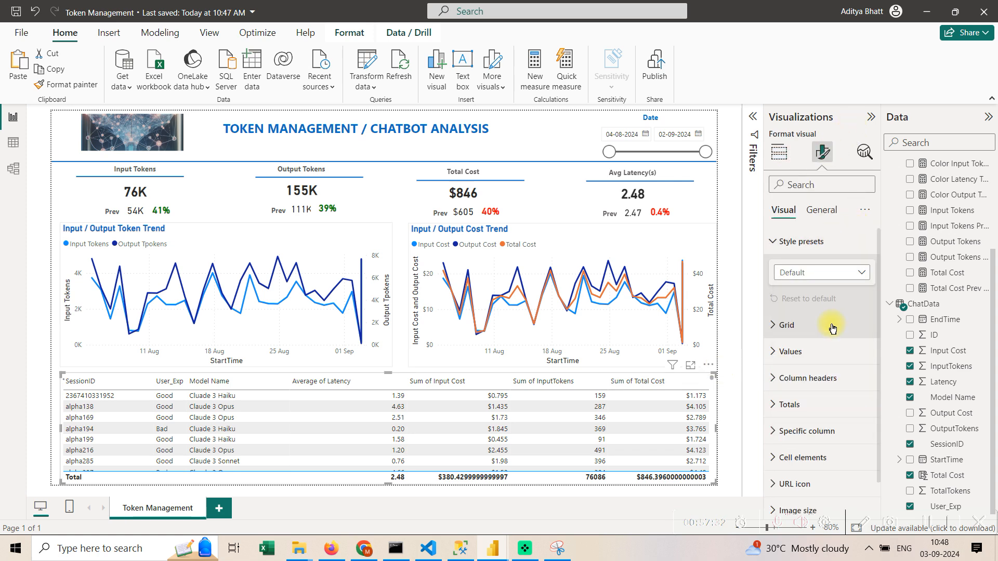
click(826, 327)
Turn on the table's vertical gridlines and set their width to 3.
scroll(823, 358, down, 3)
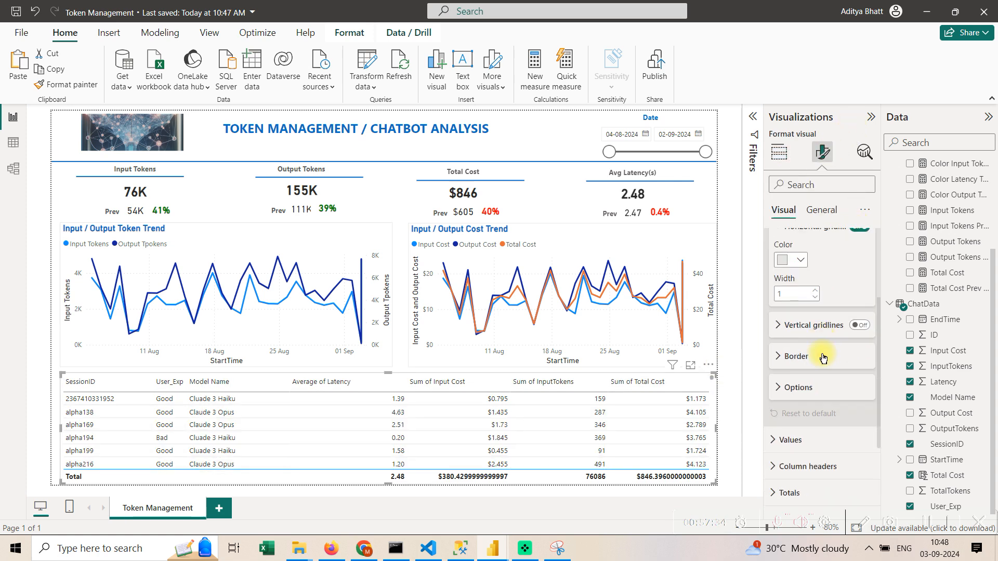
click(861, 328)
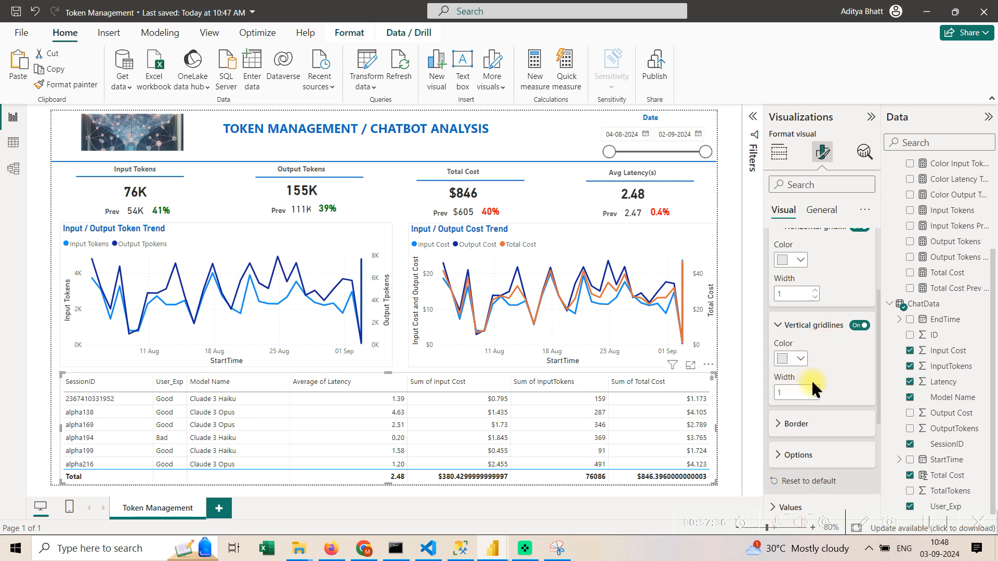
click(813, 389)
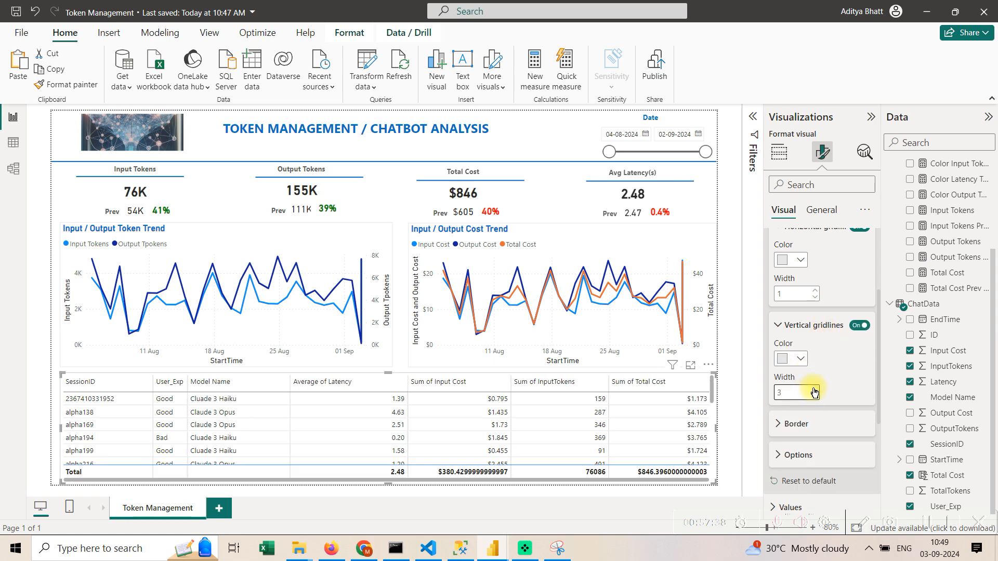
Turn off the totals row of the session detail table.
scroll(818, 395, down, 5)
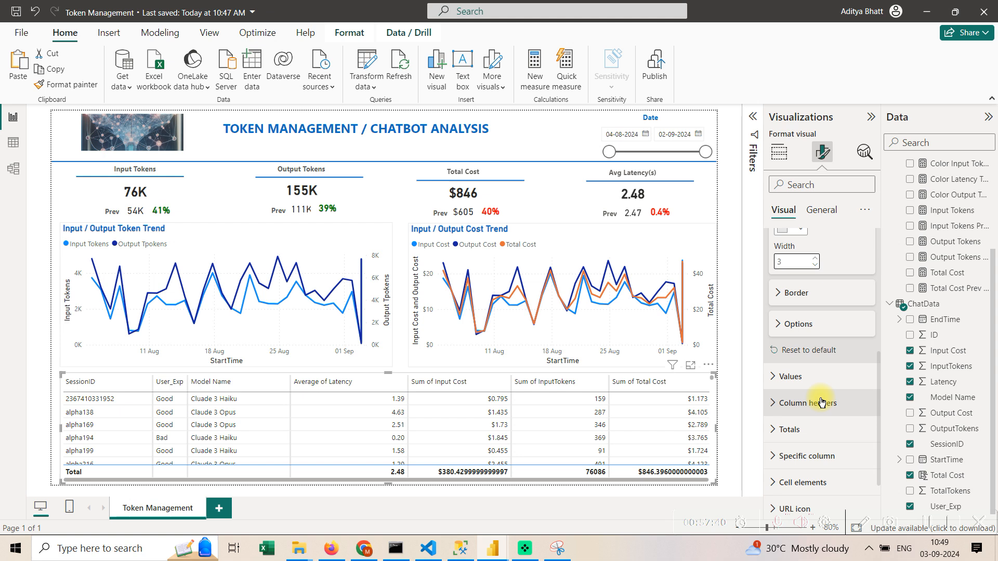
scroll(820, 383, up, 5)
click(821, 210)
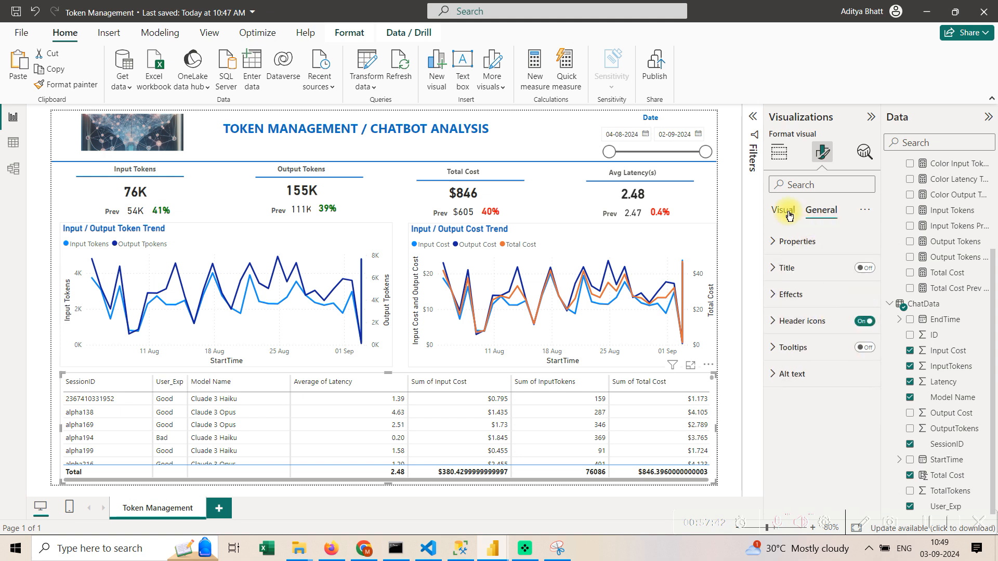
click(789, 214)
scroll(845, 371, down, 6)
click(842, 393)
click(847, 370)
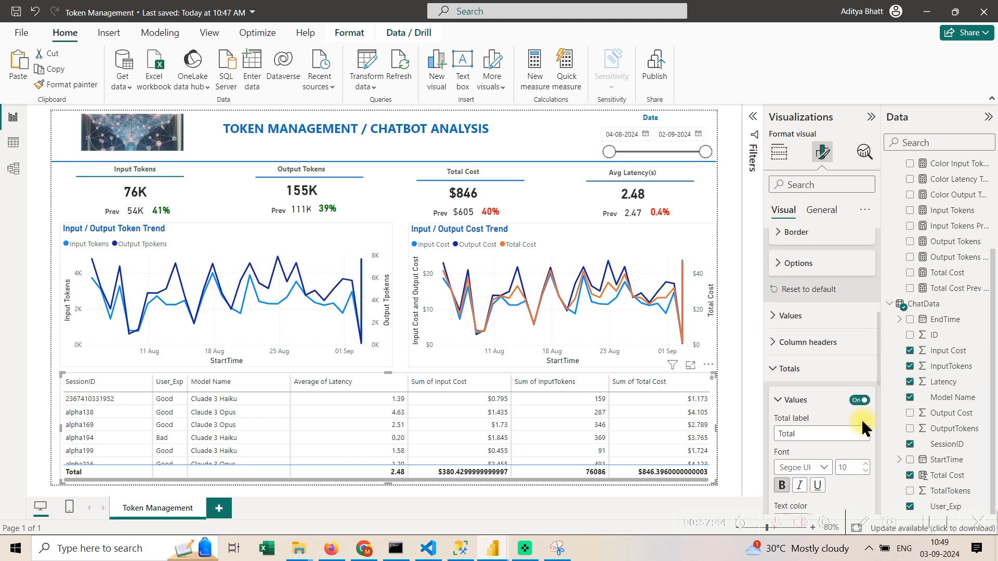
click(858, 400)
scroll(457, 461, down, 2)
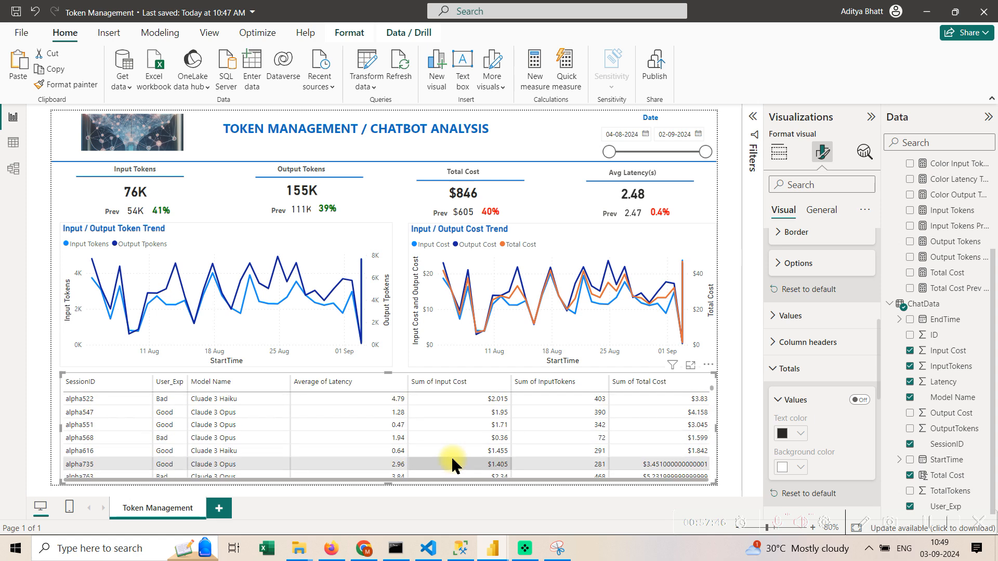
scroll(454, 466, up, 2)
scroll(820, 345, up, 5)
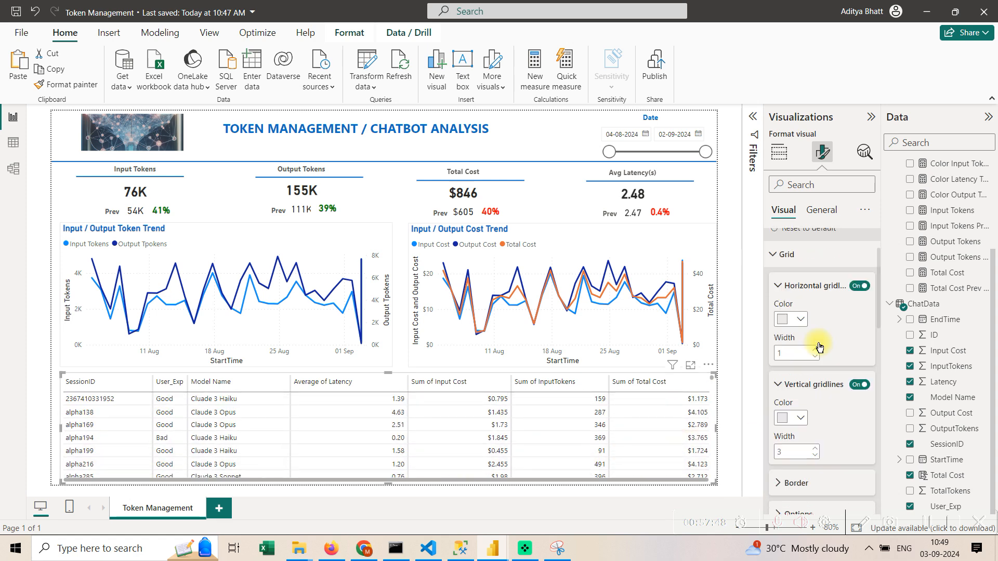
Rename the table's Sum of Input Cost column as Input Cost.
click(779, 152)
double_click(819, 399)
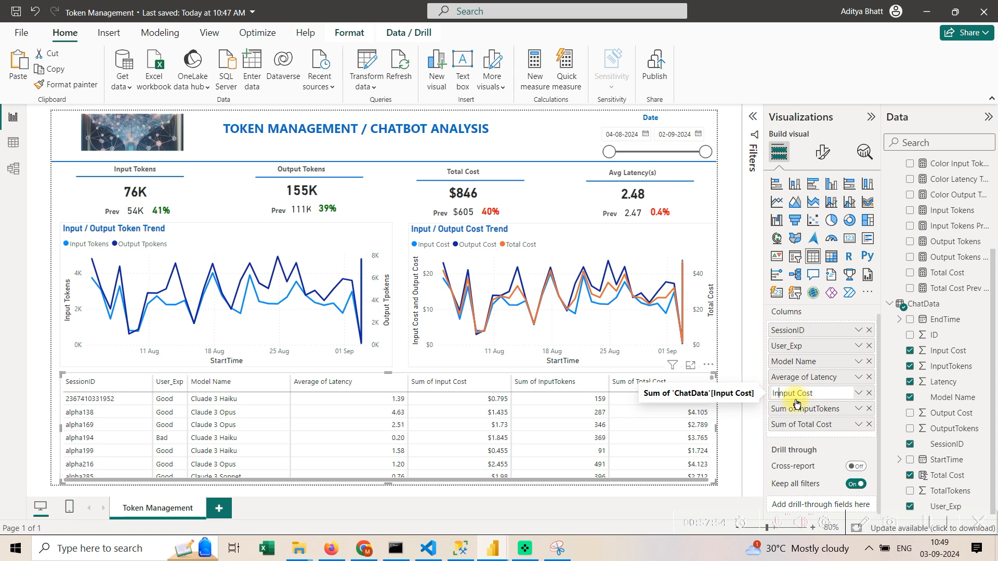
key(Return)
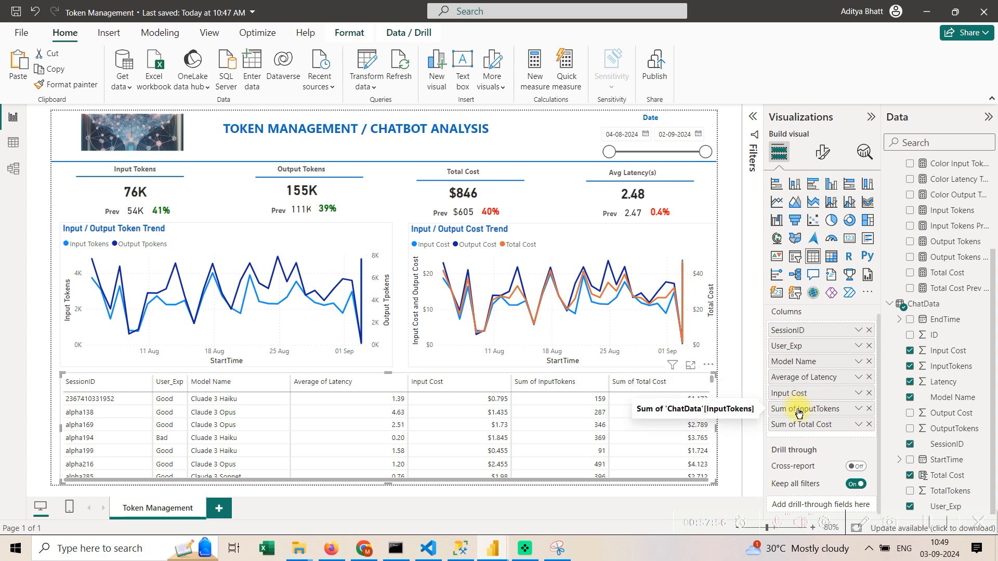
Rename the table's Sum of InputTokens column as InputTokens.
double_click(798, 410)
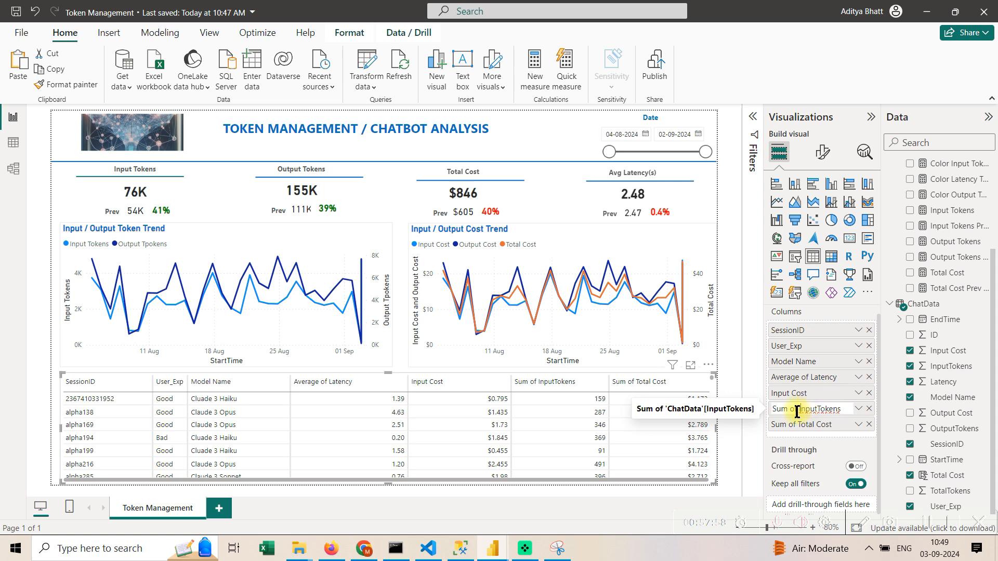
drag(797, 411, 770, 417)
key(BackSpace)
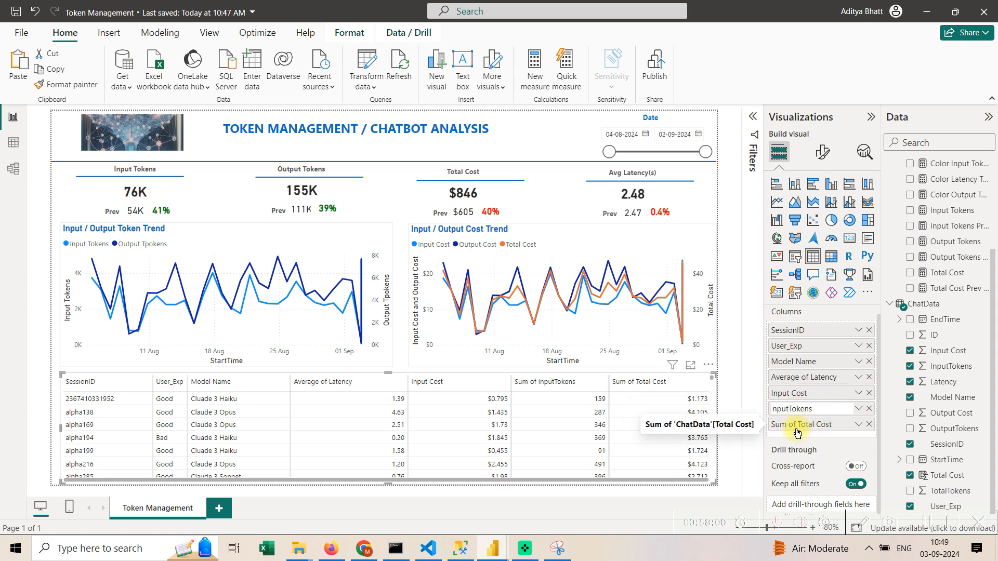
key(Return)
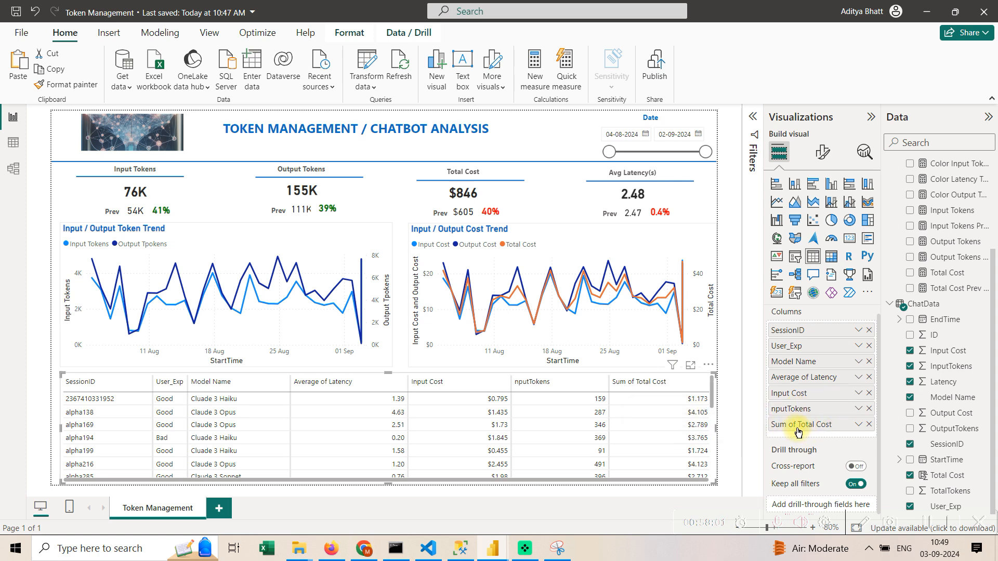
double_click(773, 412)
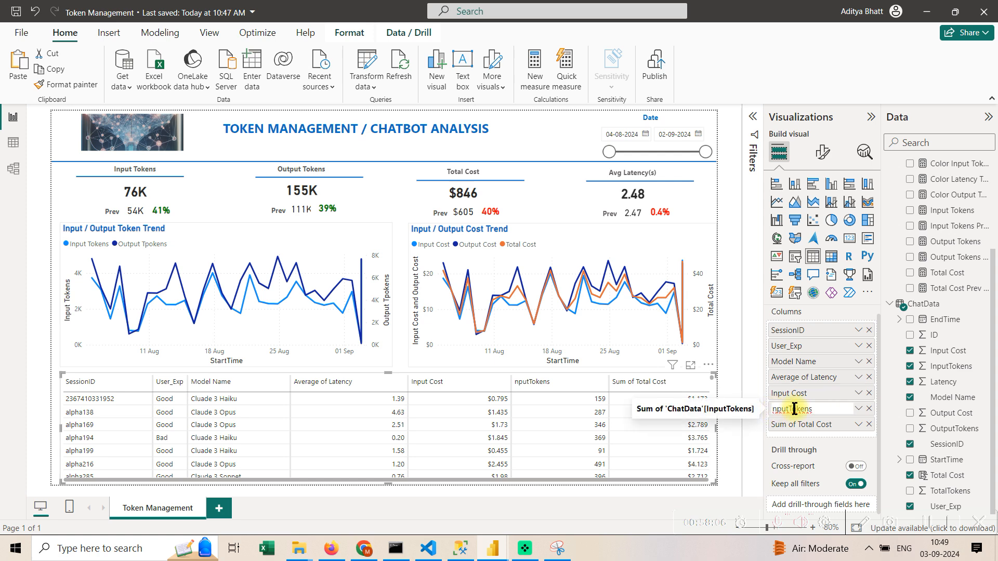
text(InputTokens)
key(Return)
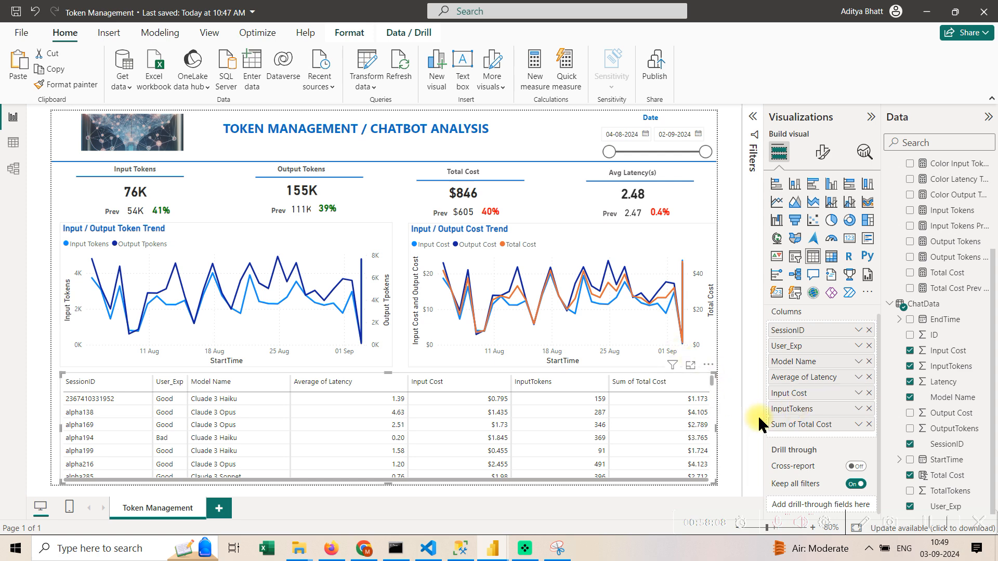
Rename the table's Sum of Total Cost column as Total Cost.
double_click(800, 426)
click(800, 427)
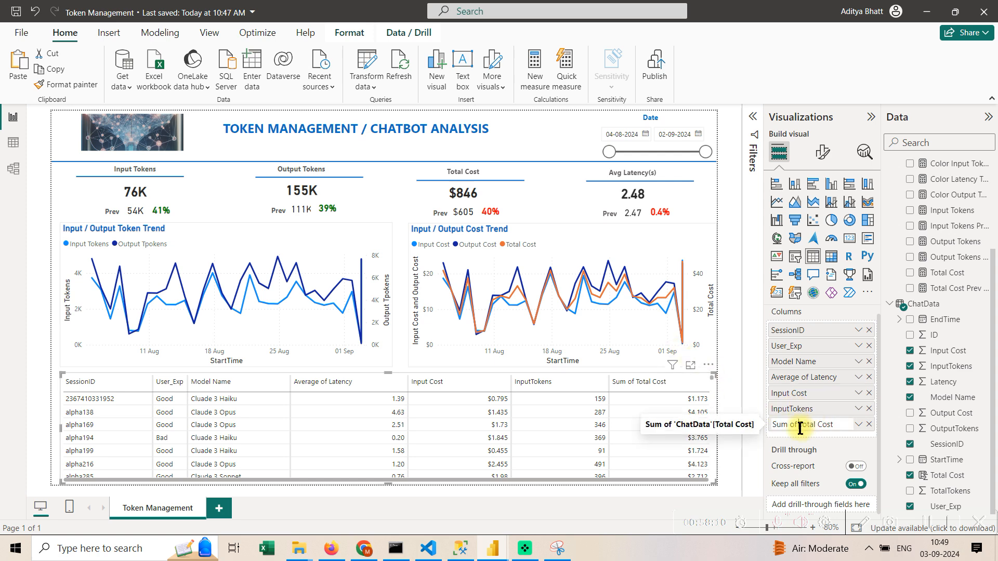
drag(780, 431, 772, 430)
key(BackSpace)
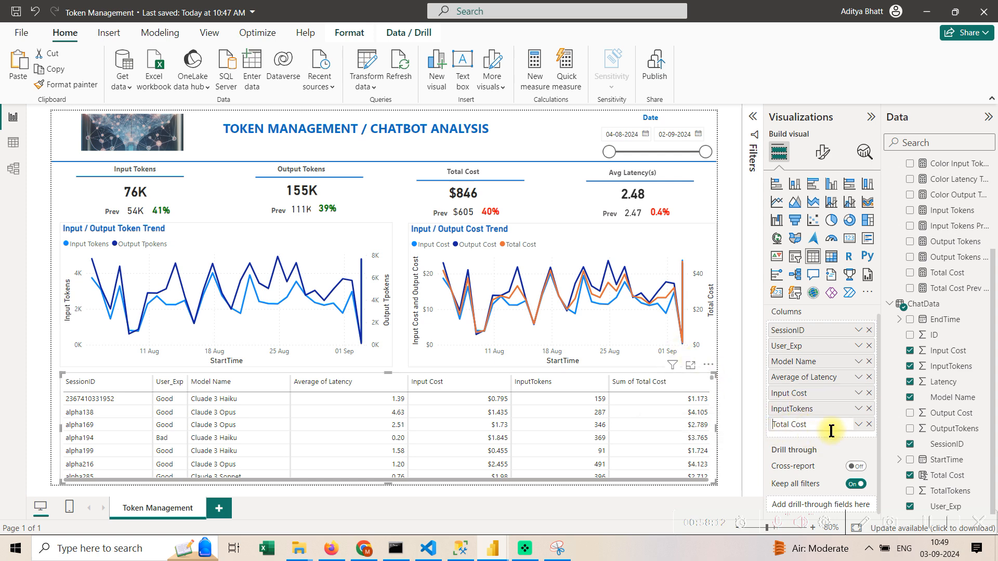
key(Return)
Examine the table's totals, cell elements and grid formatting options, including the series available for cell elements.
click(823, 151)
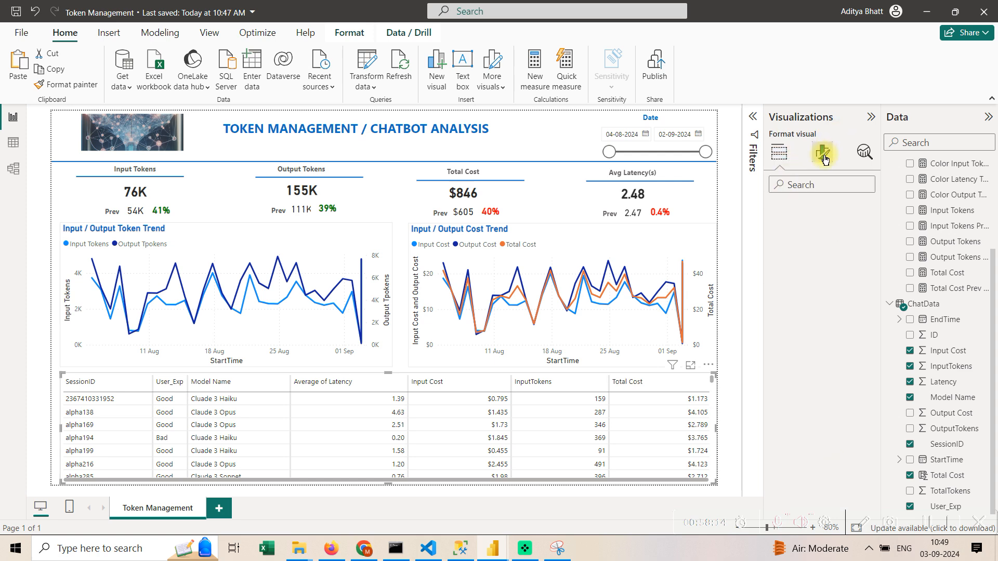
click(817, 346)
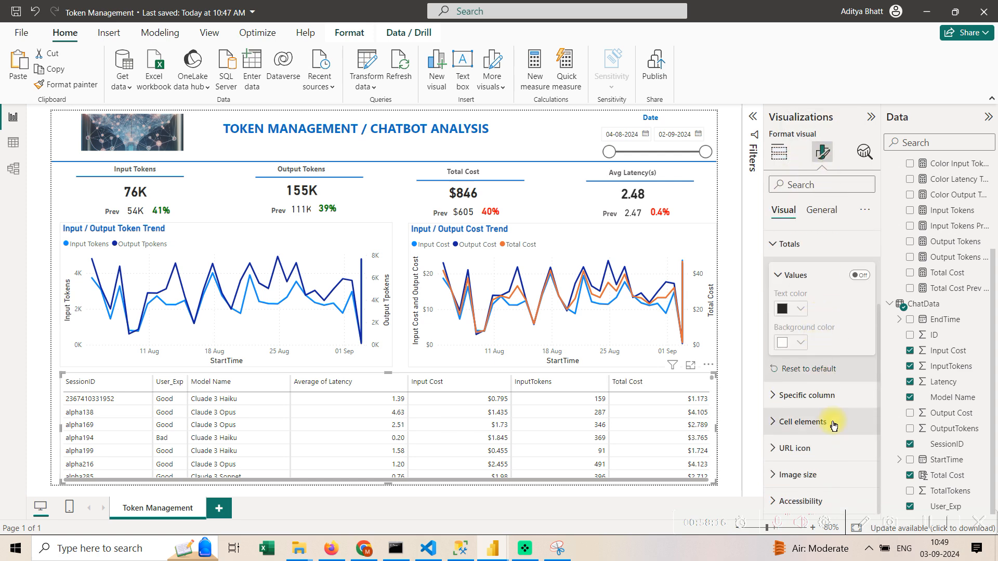
click(832, 423)
scroll(835, 413, down, 2)
click(838, 293)
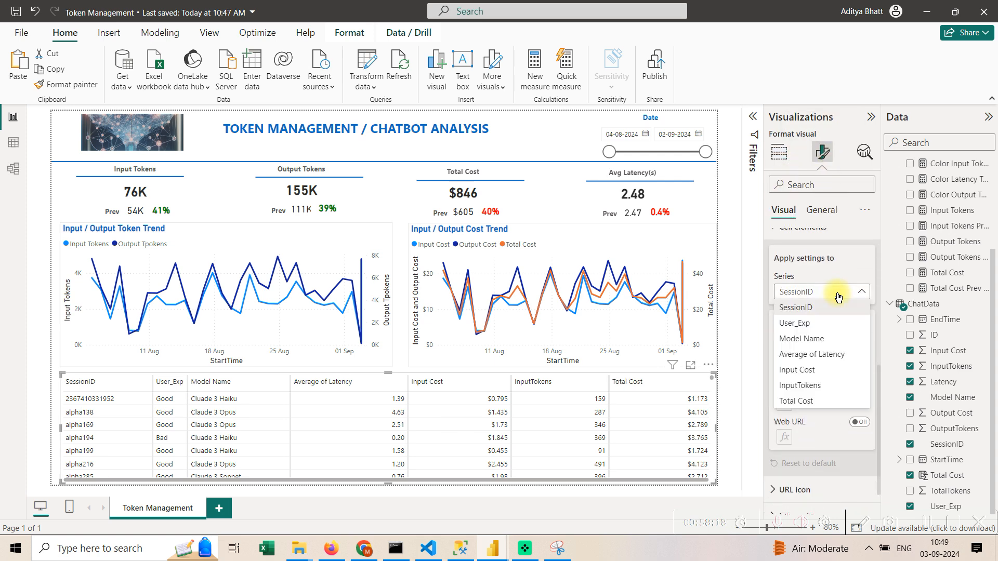
scroll(838, 297, up, 5)
click(833, 271)
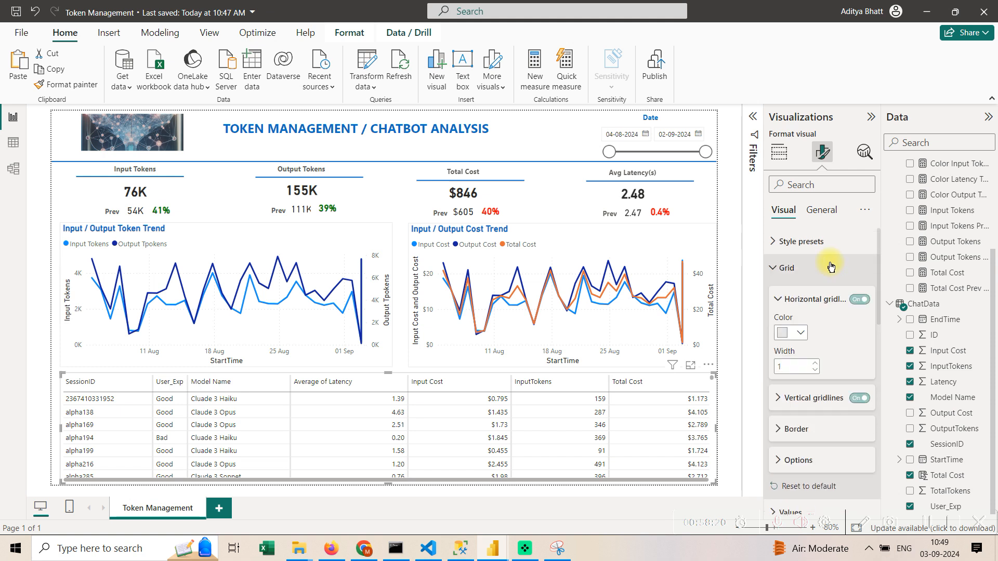
scroll(829, 271, down, 3)
scroll(830, 278, up, 2)
scroll(831, 297, up, 3)
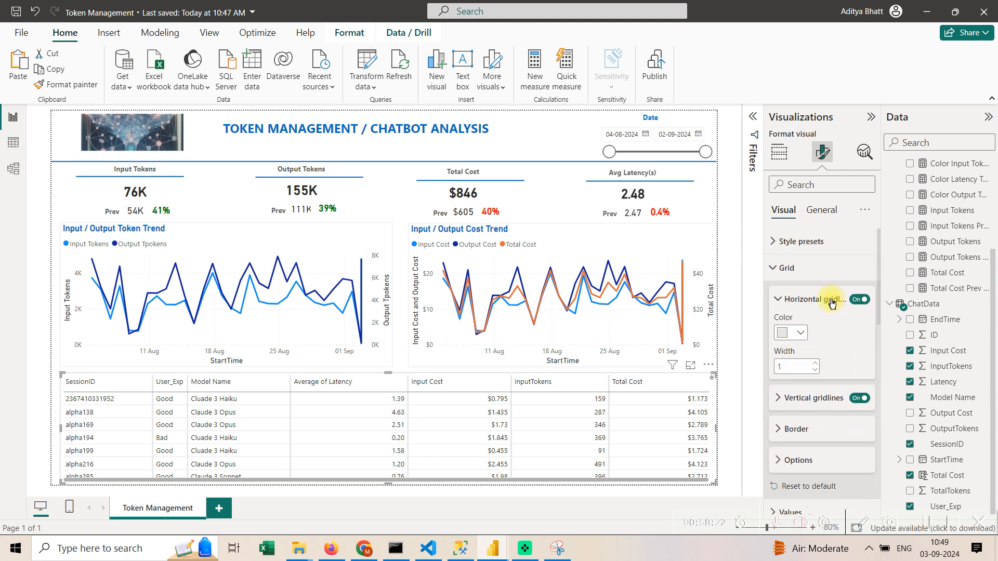
scroll(832, 312, down, 7)
scroll(831, 359, up, 4)
Examine the table's values, specific column, style preset and border formatting options.
click(831, 384)
scroll(830, 388, down, 8)
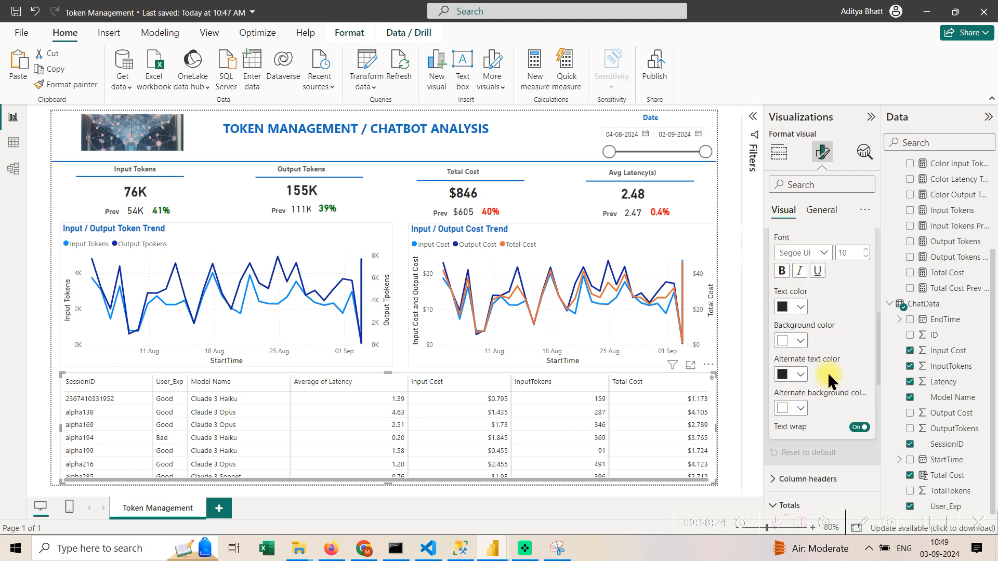
scroll(814, 357, down, 5)
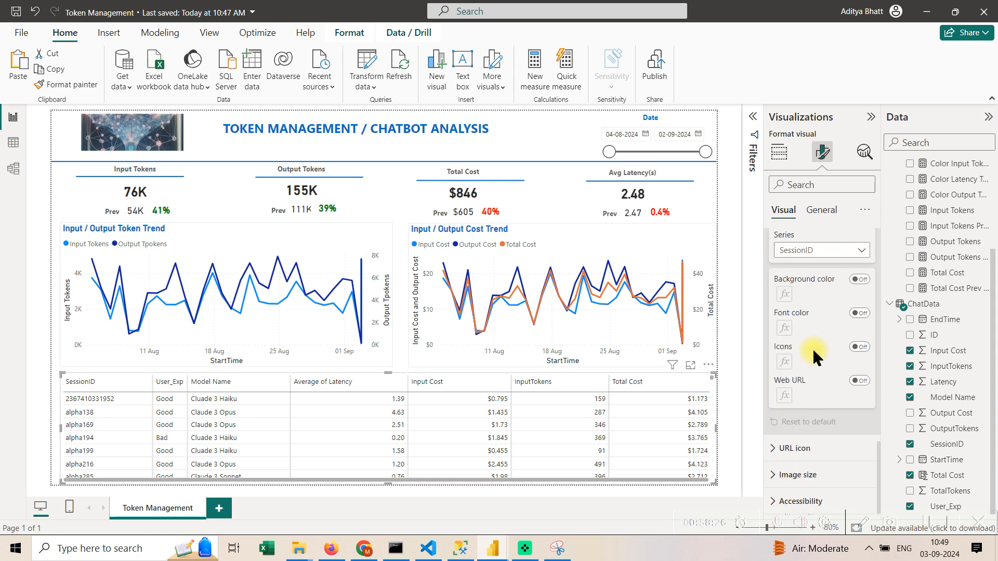
click(833, 290)
scroll(832, 296, down, 3)
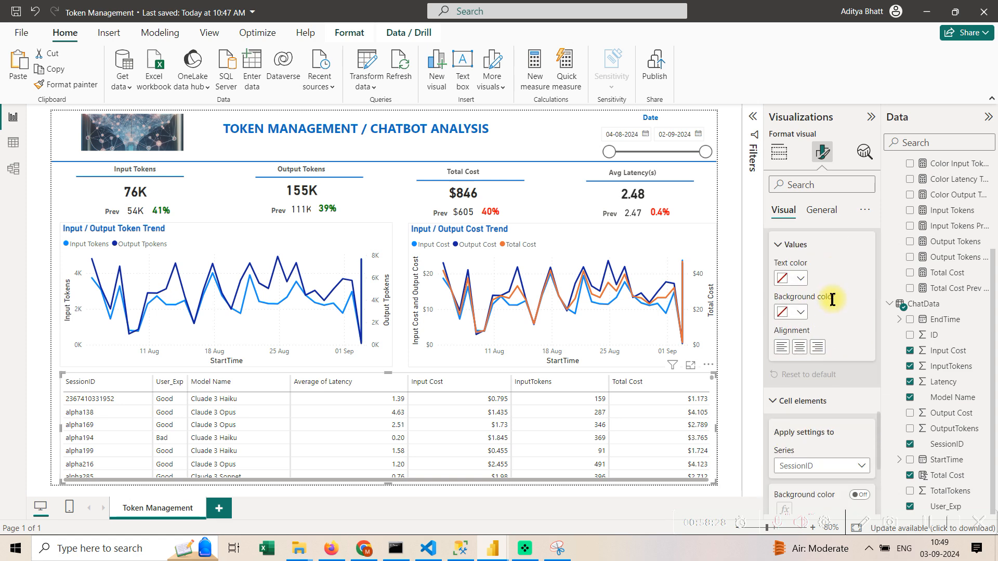
scroll(832, 297, up, 3)
scroll(834, 302, down, 5)
scroll(833, 306, up, 5)
scroll(832, 307, down, 7)
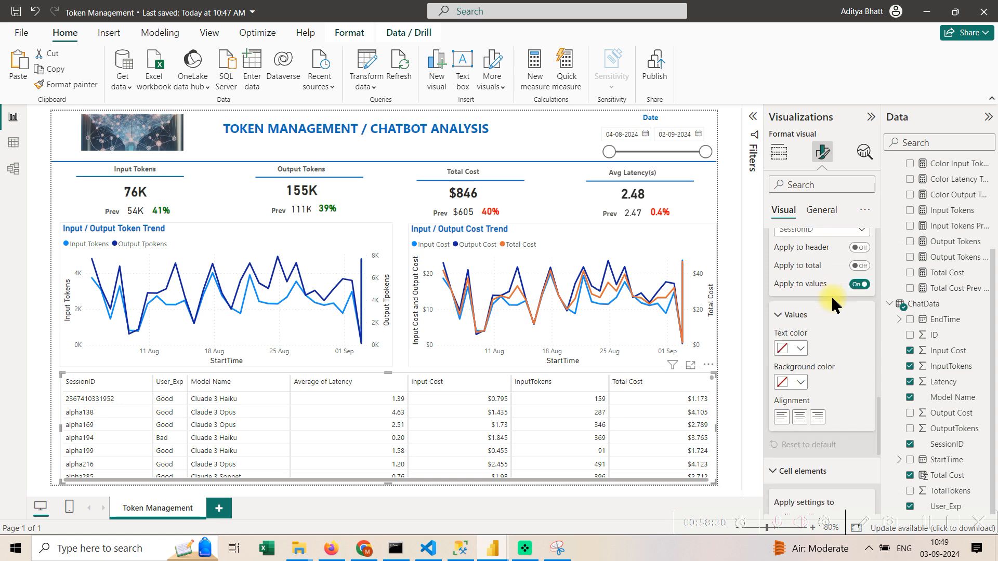
scroll(837, 364, up, 15)
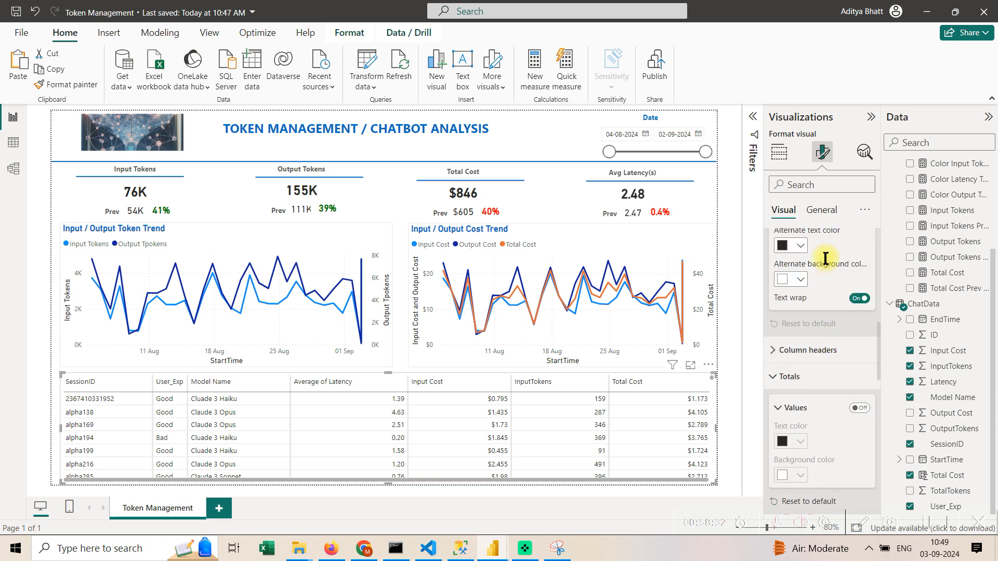
click(826, 245)
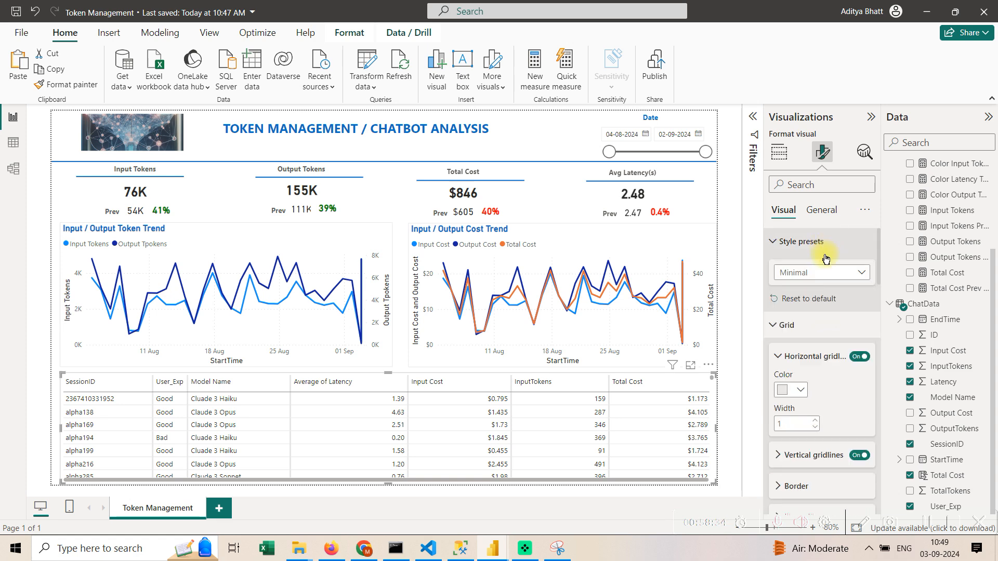
scroll(828, 278, down, 3)
click(837, 294)
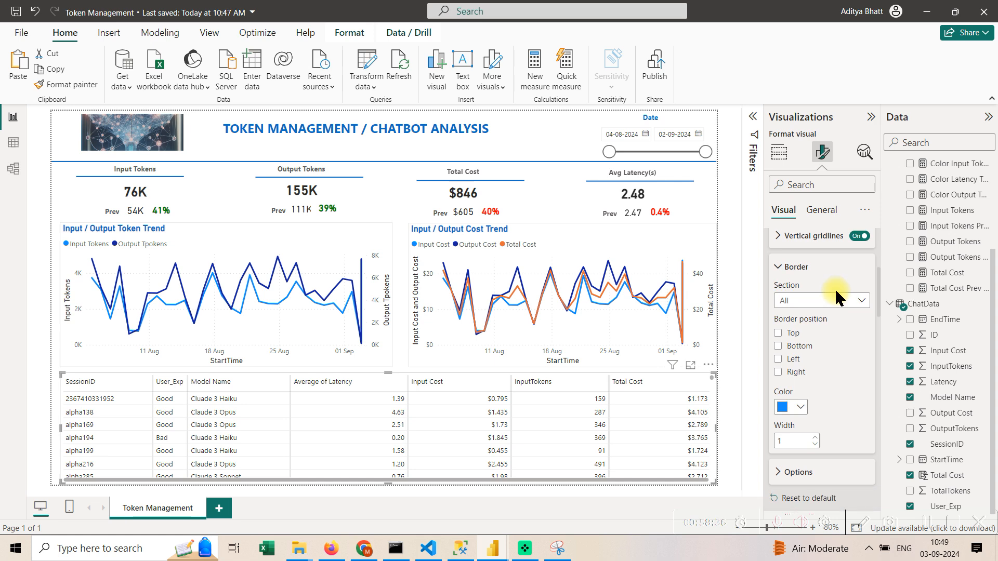
scroll(835, 290, down, 6)
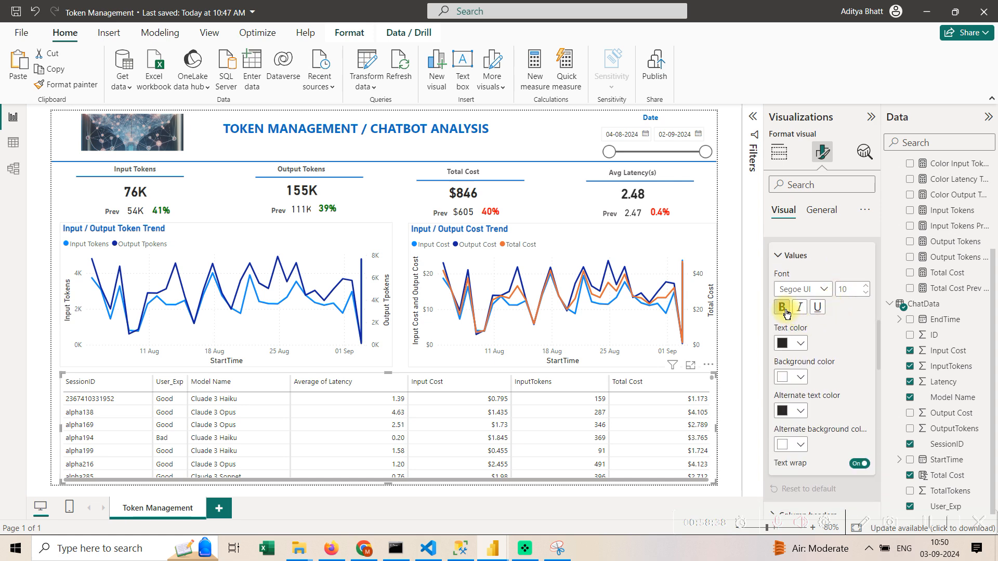
Make the table's column headers bold and set their text color to blue.
click(783, 308)
click(787, 312)
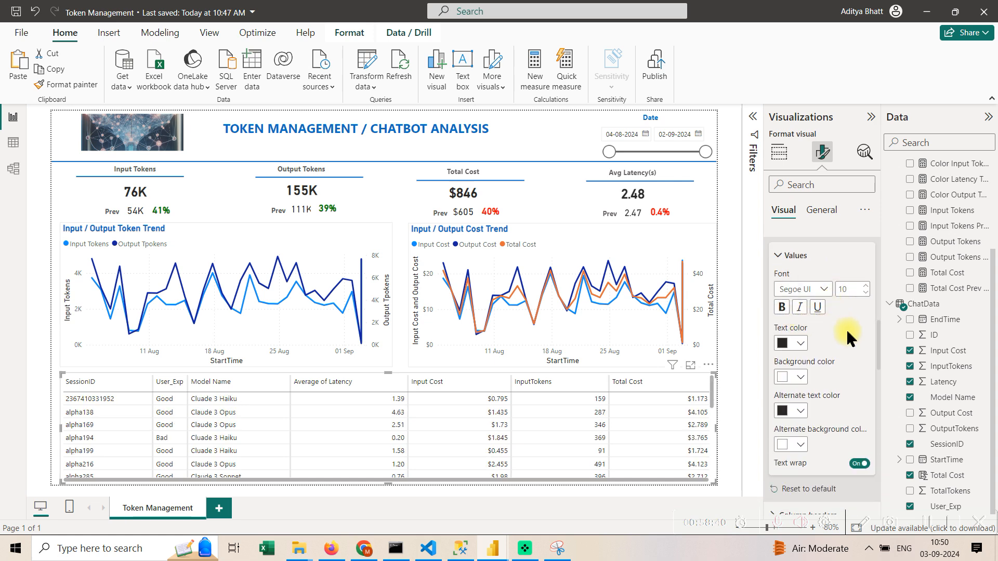
scroll(848, 337, down, 2)
scroll(848, 343, down, 3)
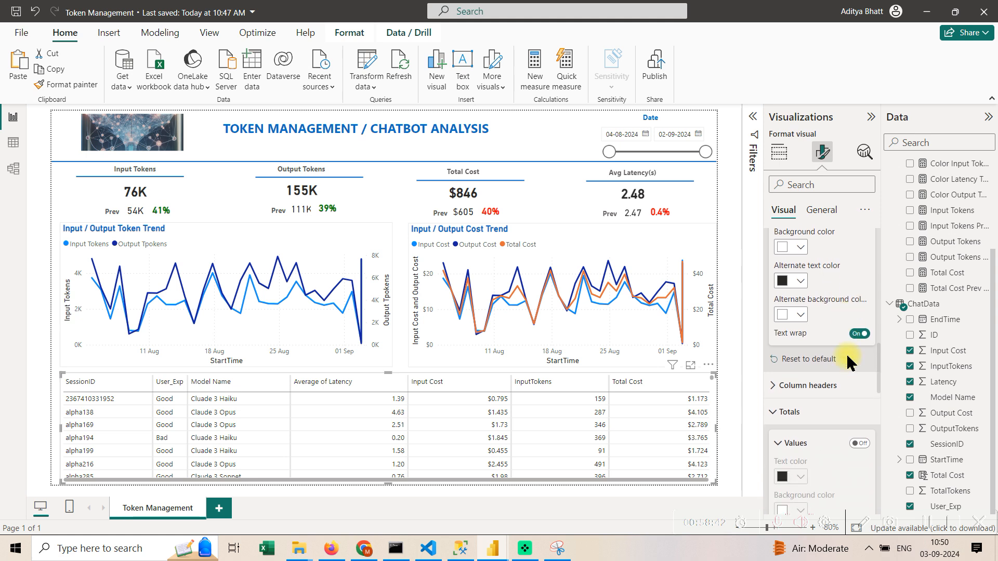
click(832, 321)
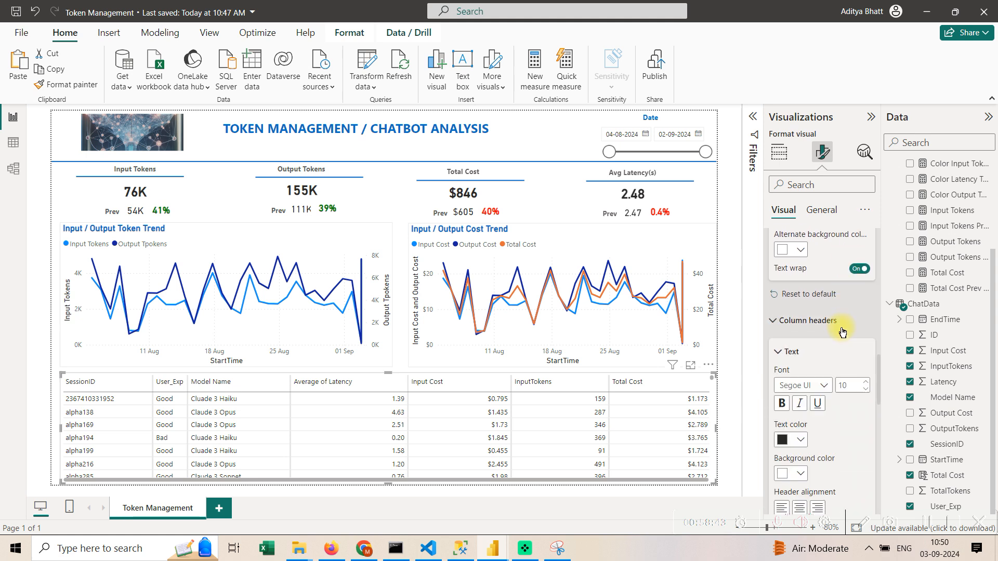
click(785, 408)
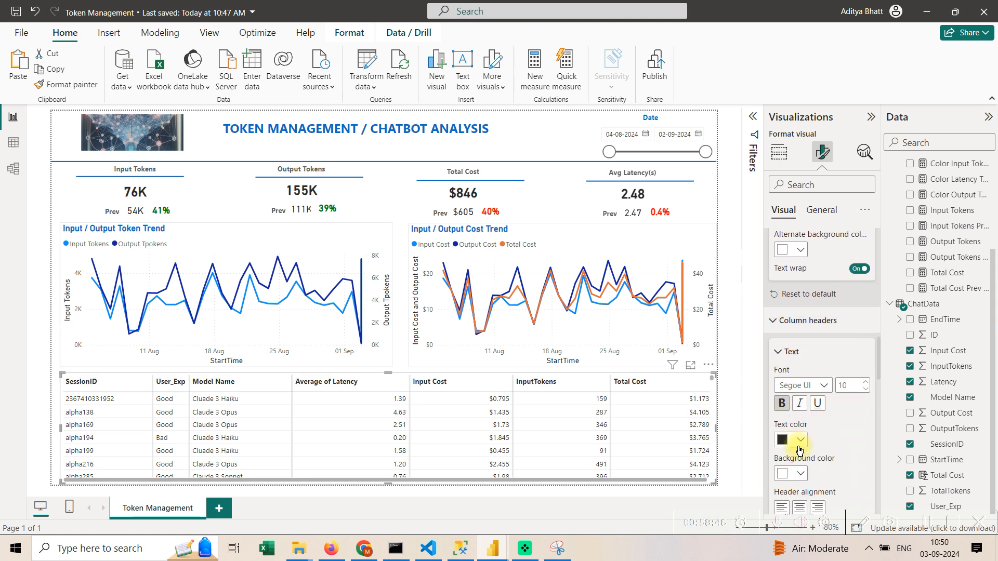
click(802, 440)
click(807, 386)
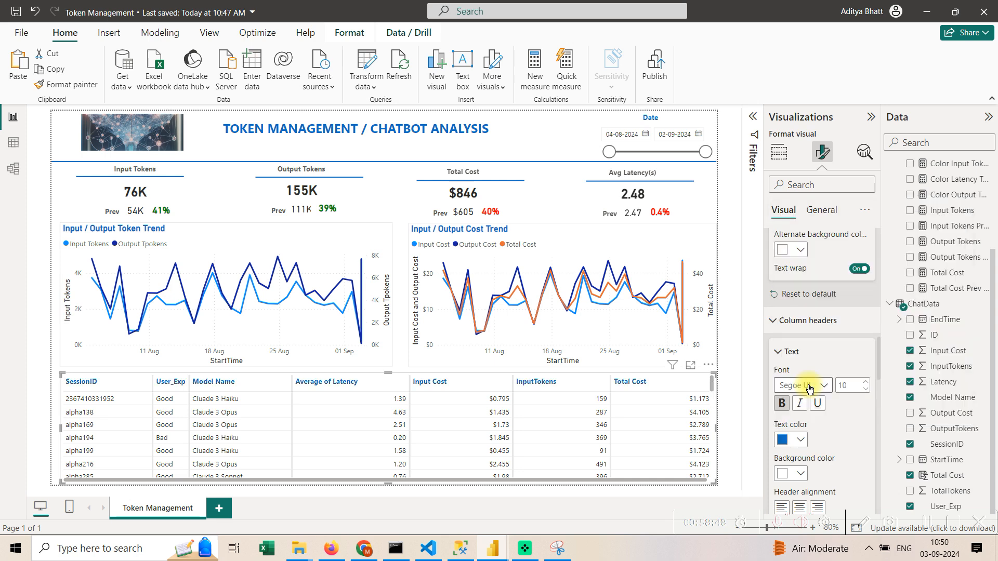
Turn on conditional formatting icons for the table's Input Cost column.
scroll(810, 390, down, 6)
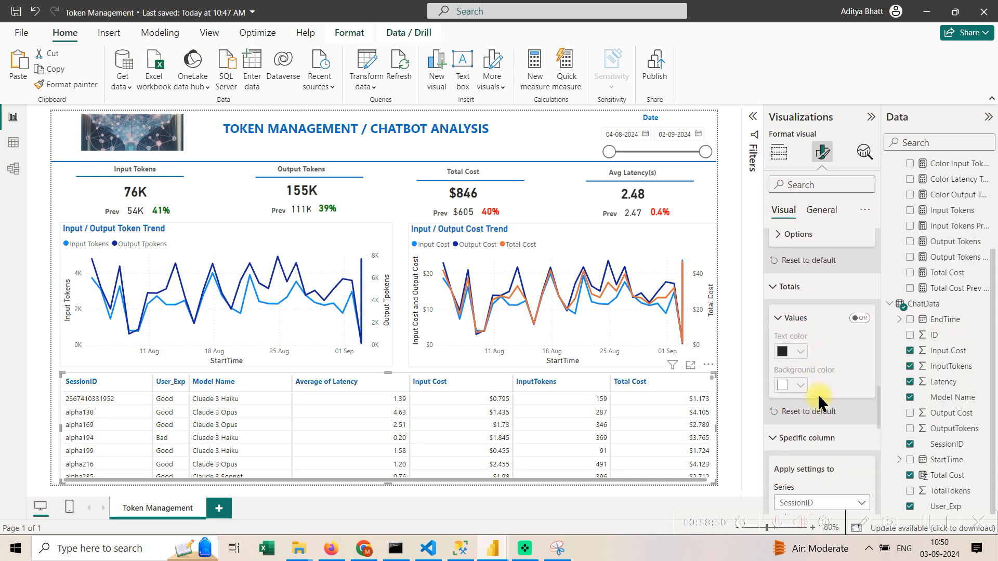
scroll(820, 397, down, 10)
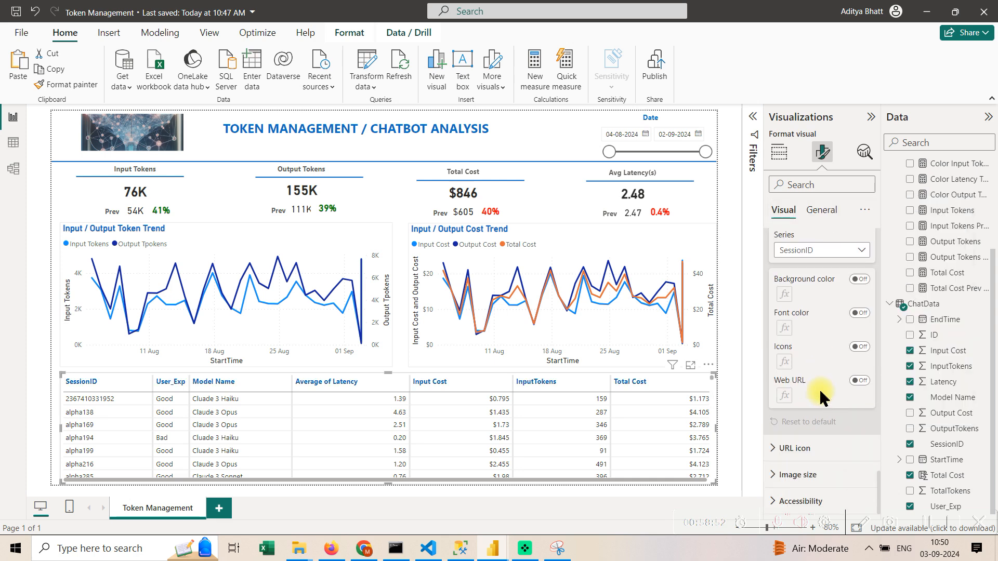
click(832, 378)
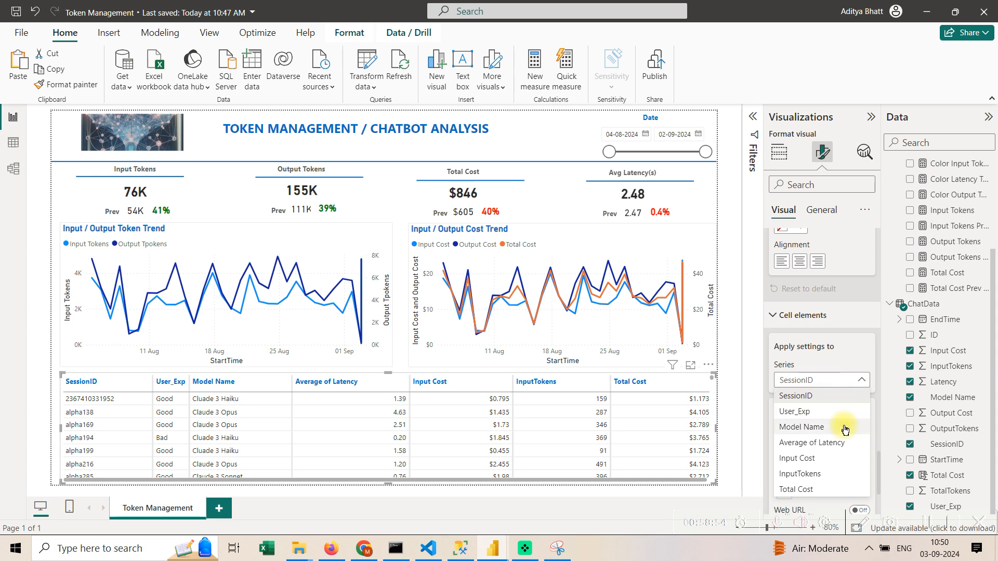
click(844, 459)
scroll(847, 398, down, 3)
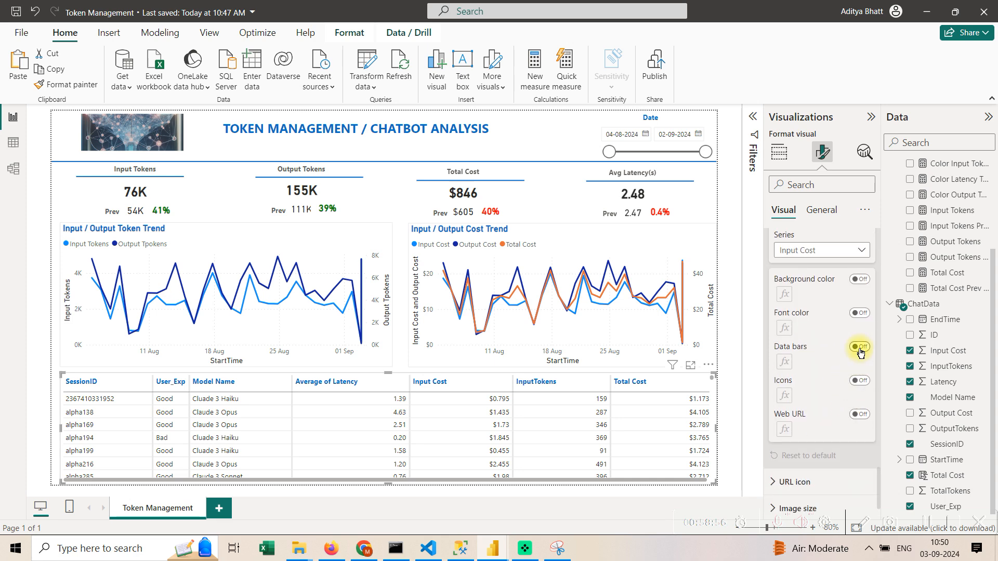
scroll(861, 383, up, 2)
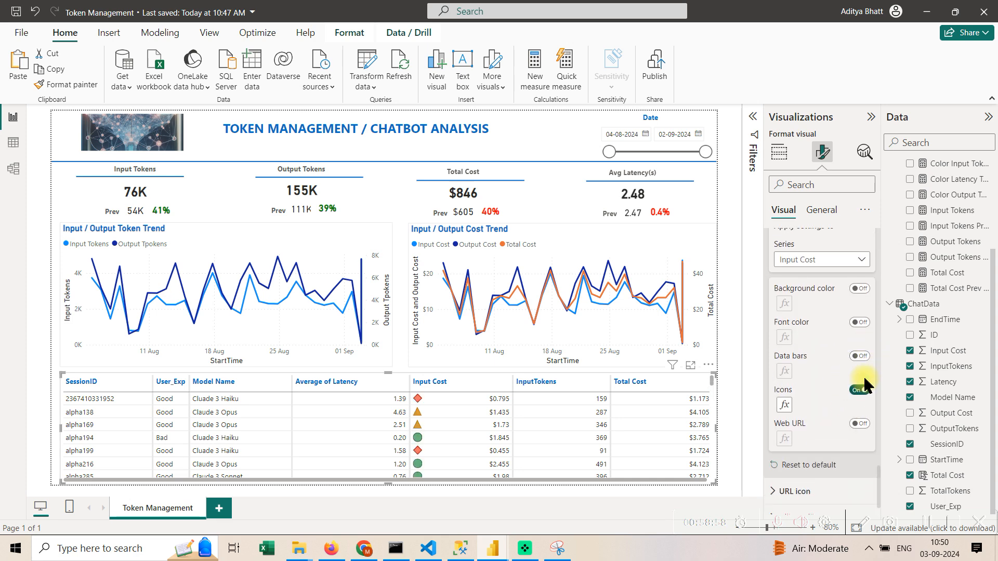
Turn on conditional formatting icons for the table's InputTokens column.
click(847, 315)
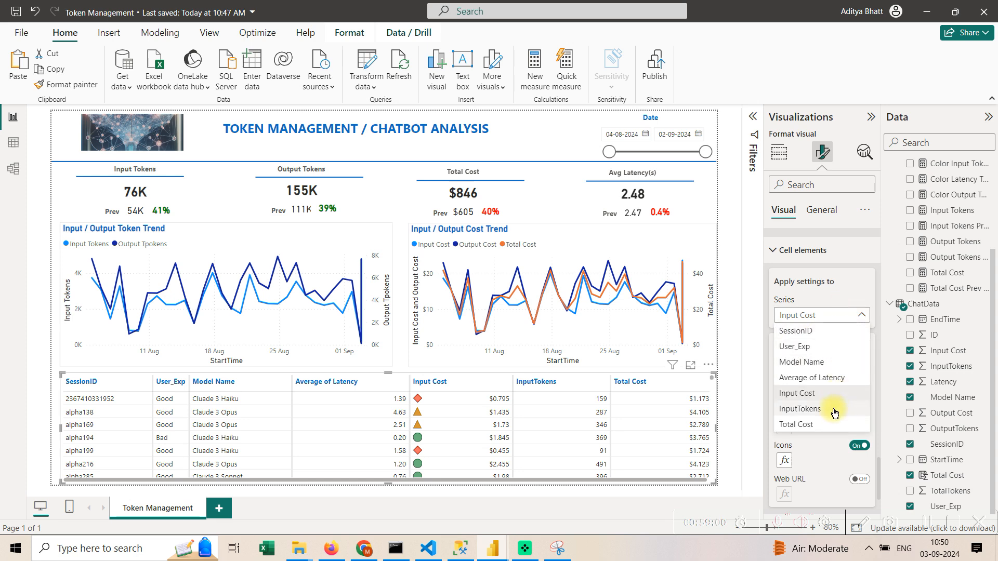
click(832, 409)
scroll(837, 409, down, 2)
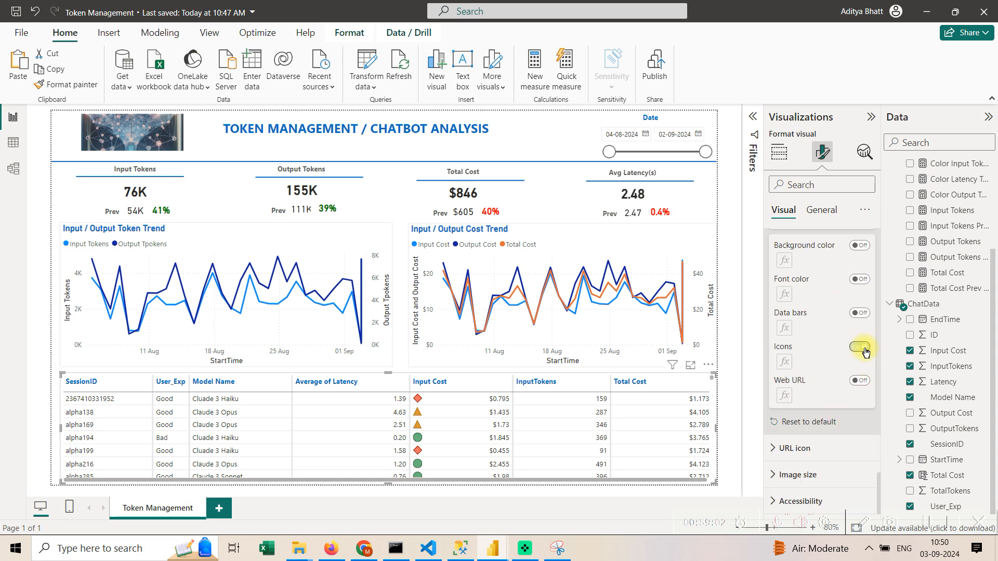
click(865, 352)
Turn on conditional formatting icons for the Total Cost column and reverse the icon order in its rules.
click(835, 283)
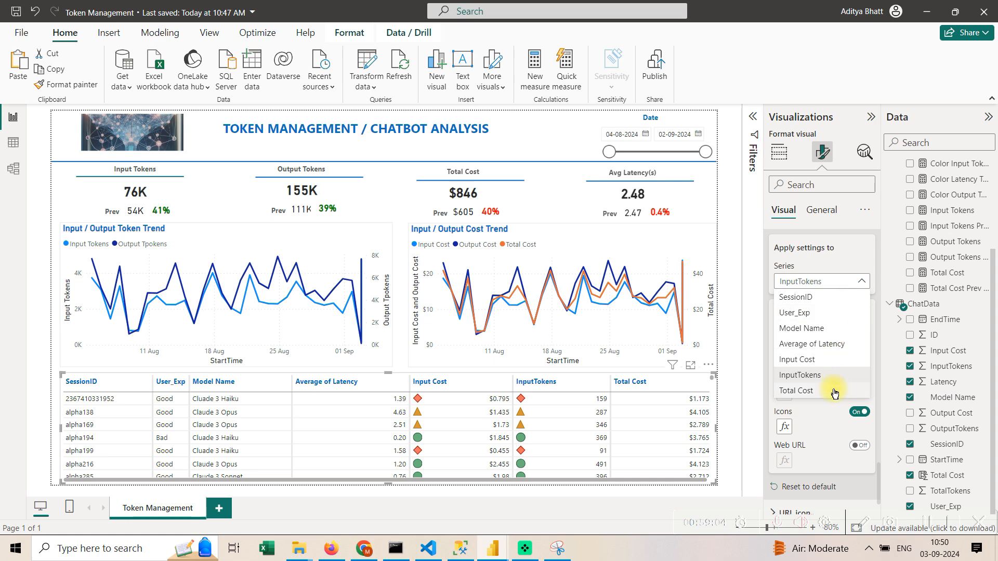
click(832, 391)
click(860, 413)
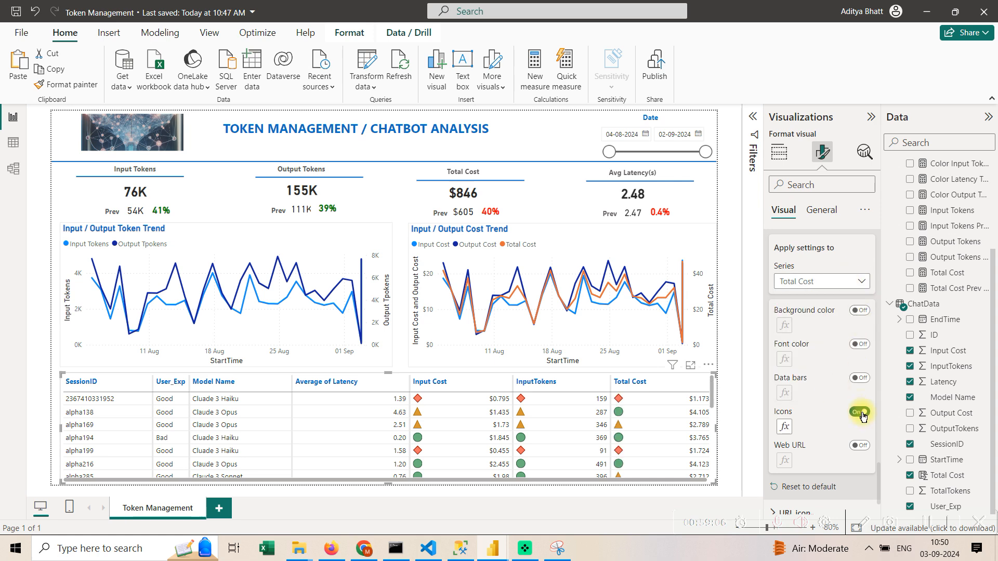
click(789, 425)
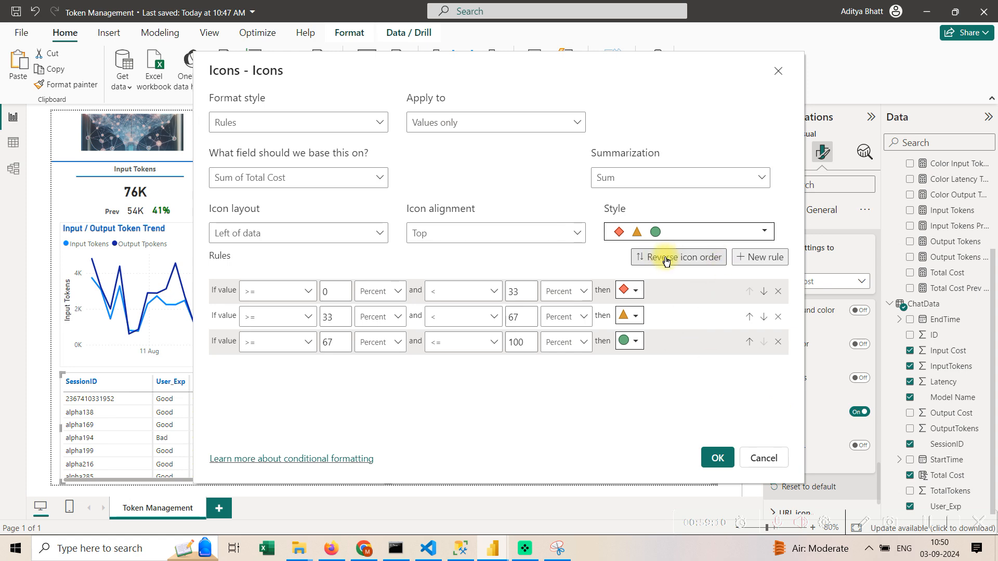
click(718, 456)
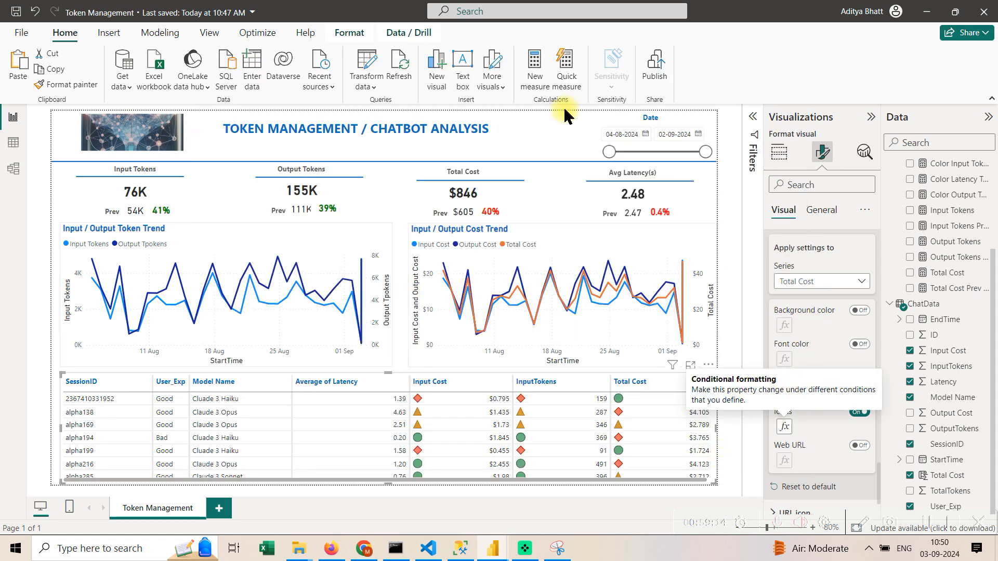
click(742, 268)
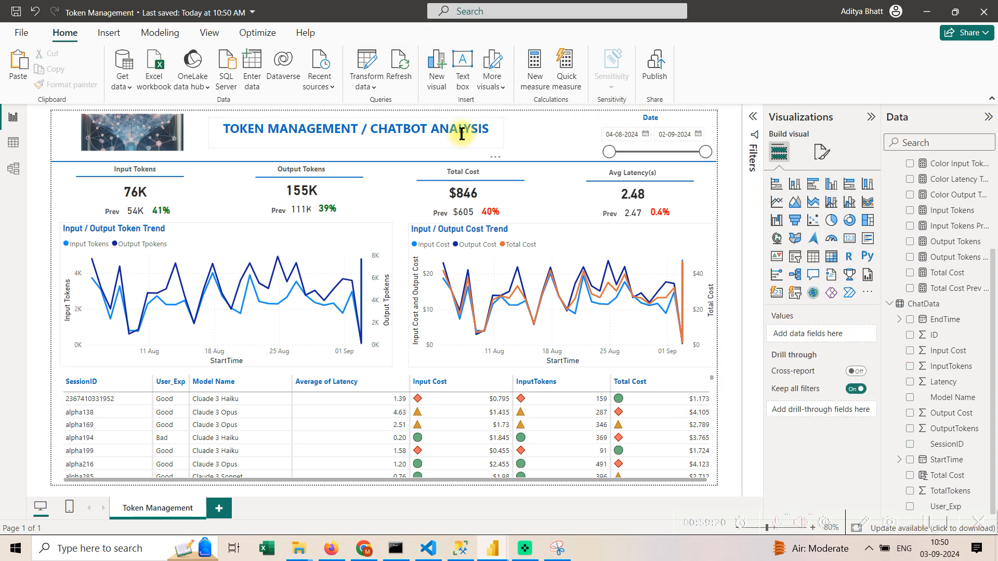
Narrow the header image's frame from its right side so it ends just past the picture.
drag(460, 141, 447, 140)
click(132, 133)
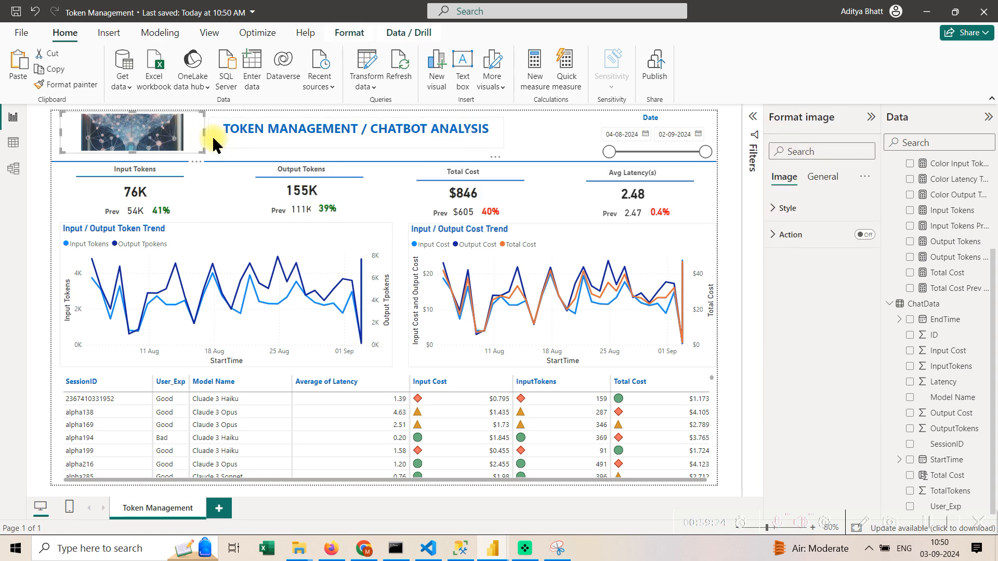
drag(205, 131, 165, 132)
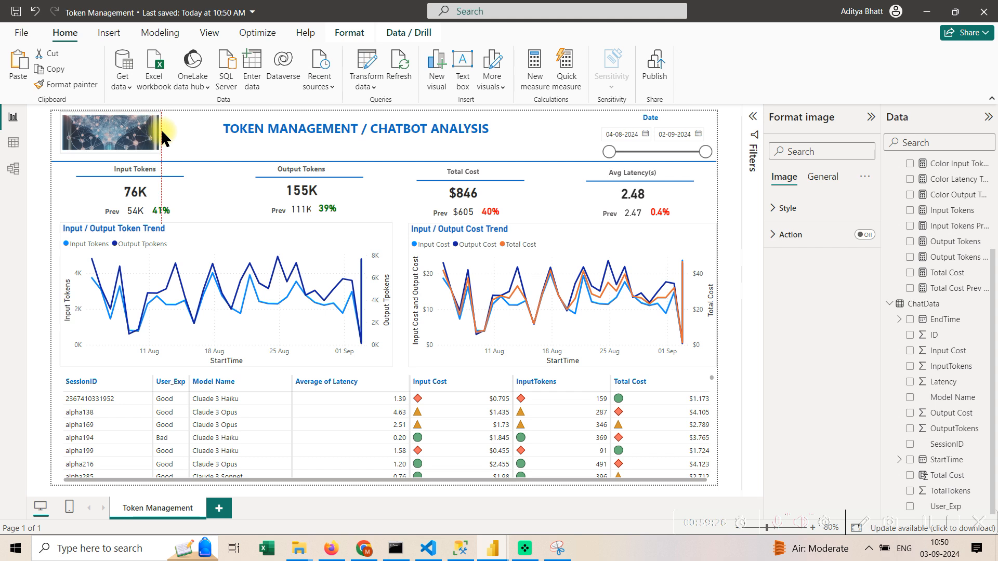
Try a narrower and taller title text box that wraps the title onto two lines.
click(278, 129)
drag(502, 135, 379, 146)
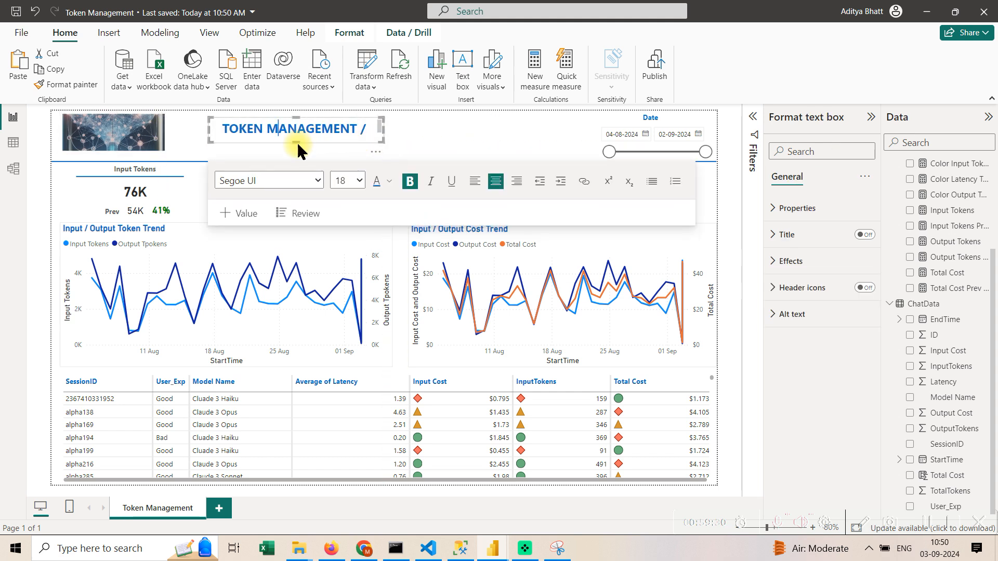
drag(295, 142, 294, 155)
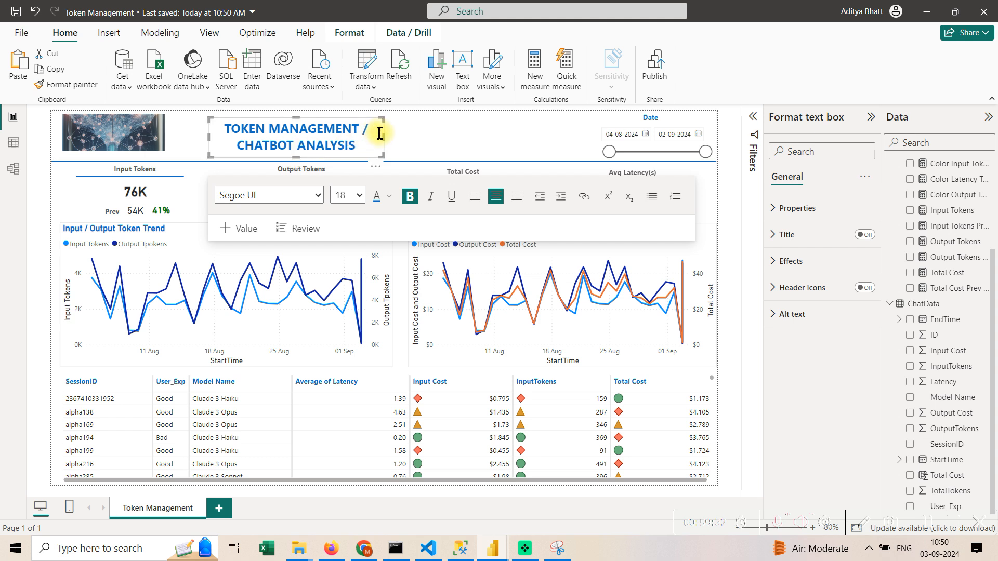
Widen the title text box so the title fits on one line and place it directly beside the header image.
drag(377, 132, 533, 134)
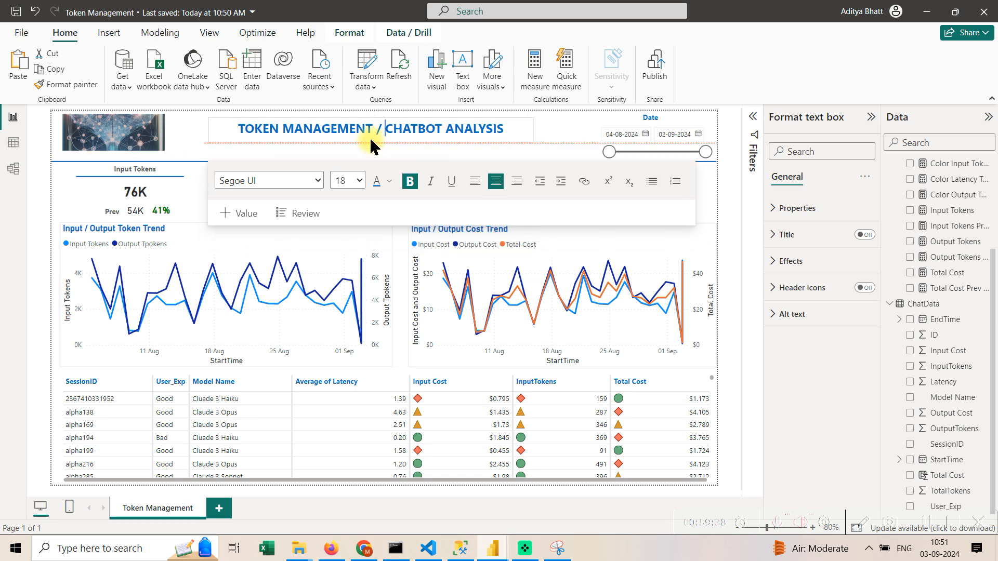
drag(532, 154, 491, 153)
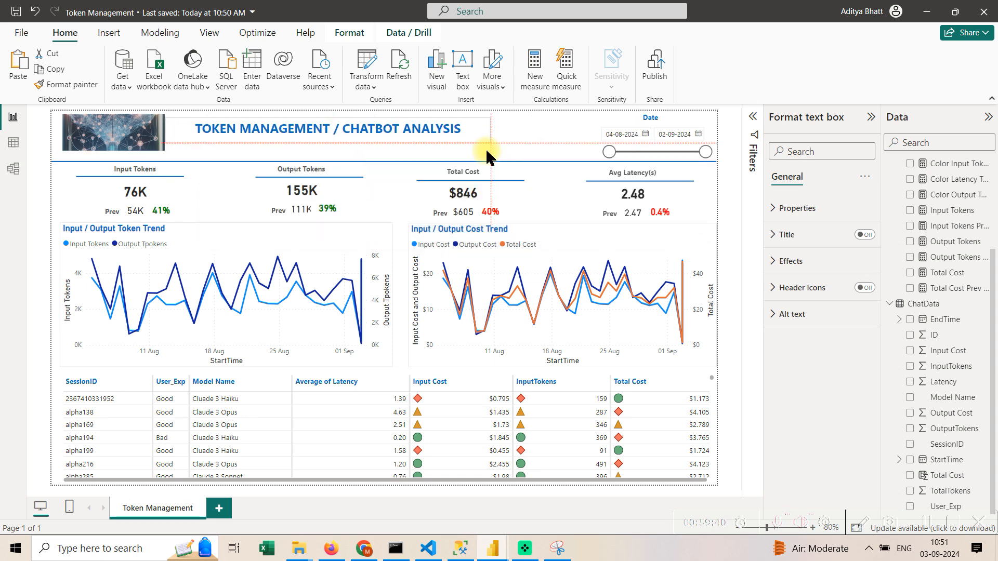
click(555, 142)
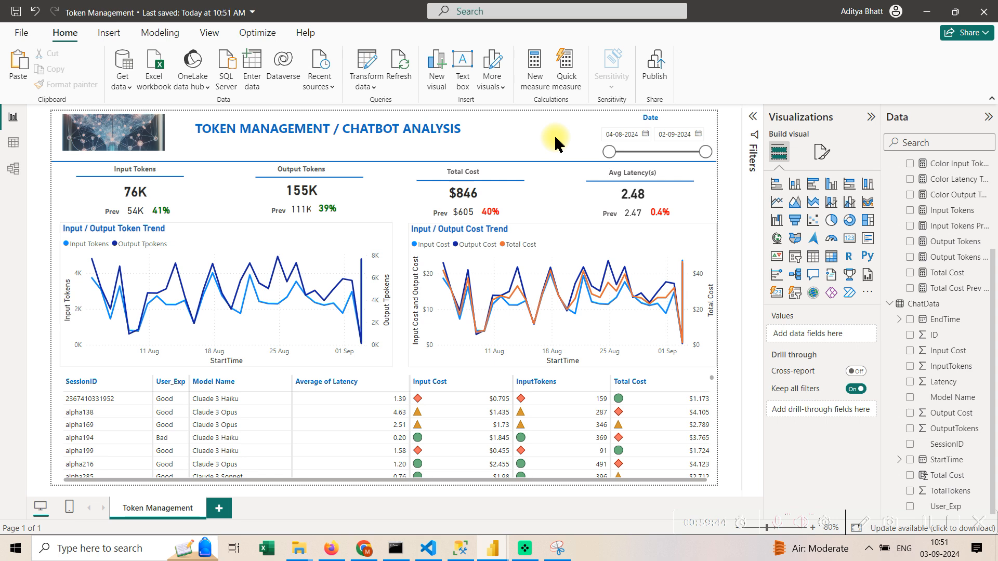
scroll(523, 405, down, 5)
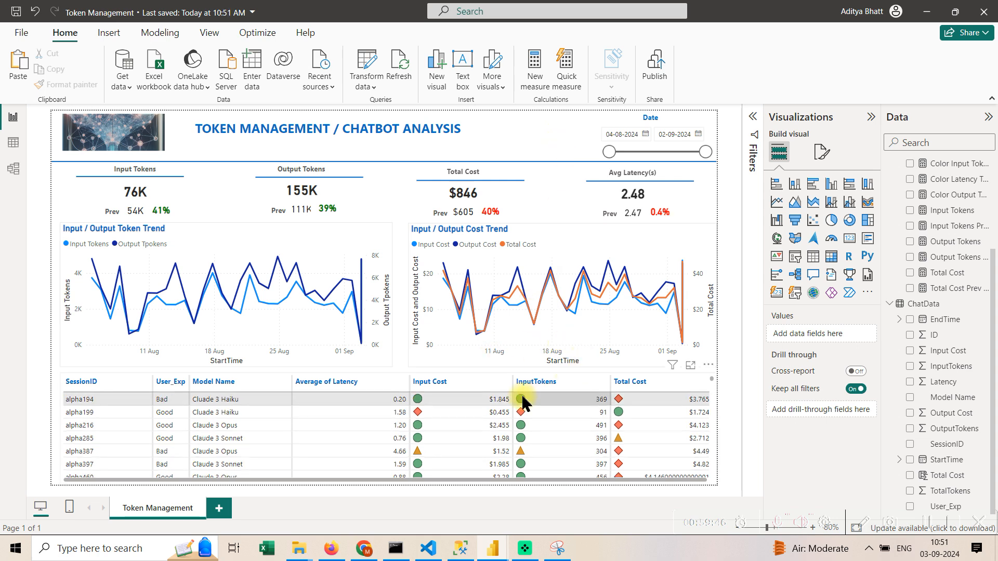
scroll(523, 405, up, 5)
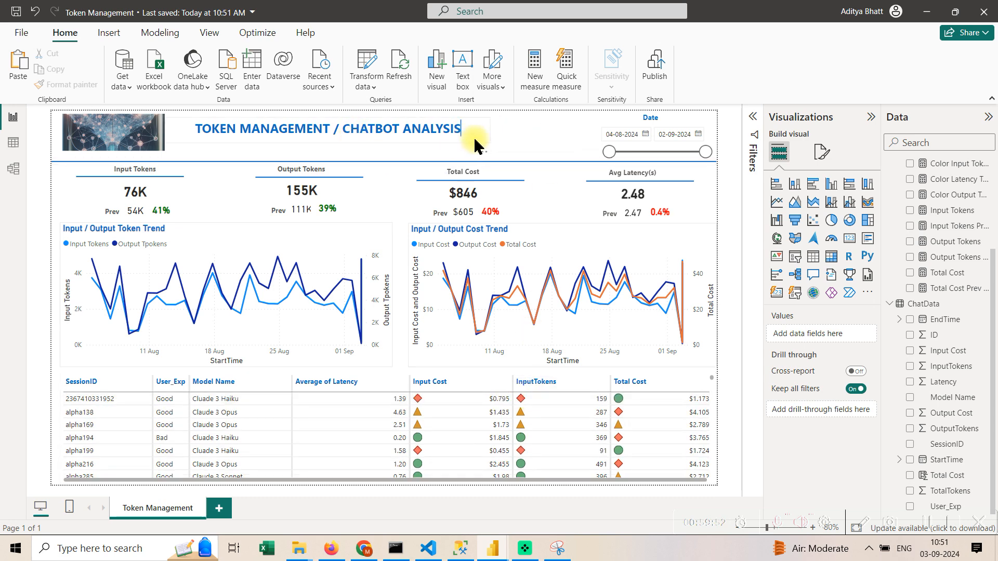
click(525, 138)
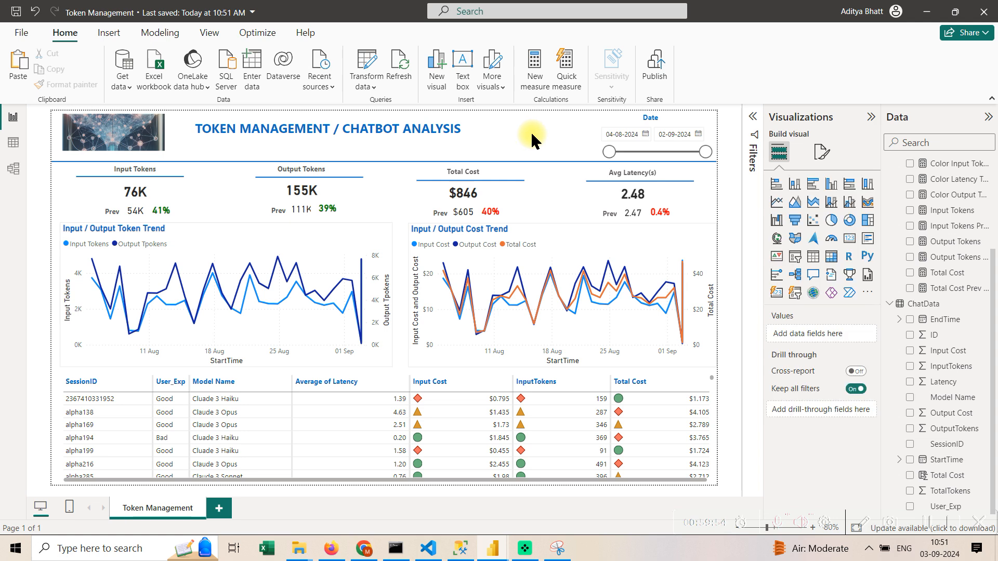
Insert a Q&A button and place it in the header between the title and the Date slicer.
click(106, 33)
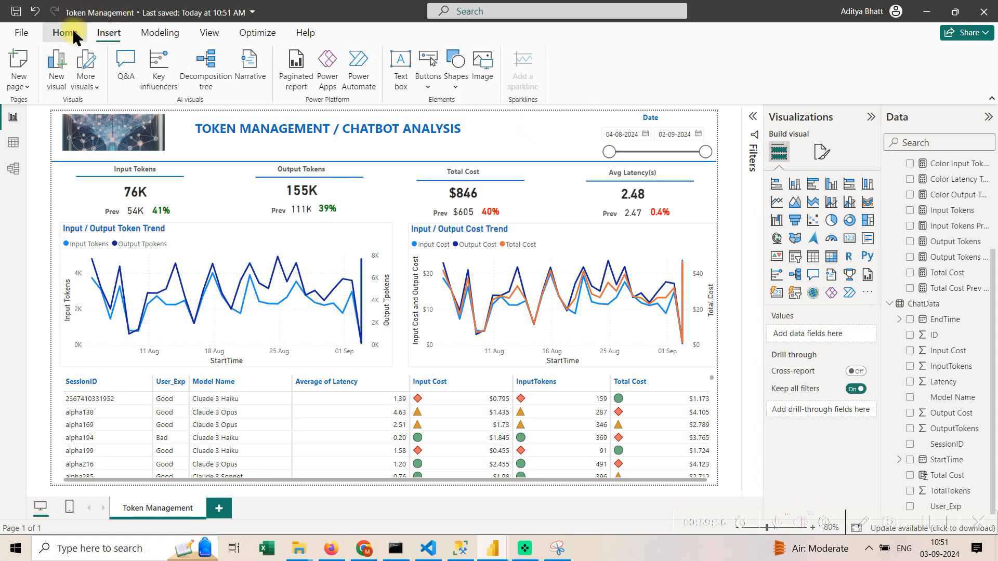
click(72, 34)
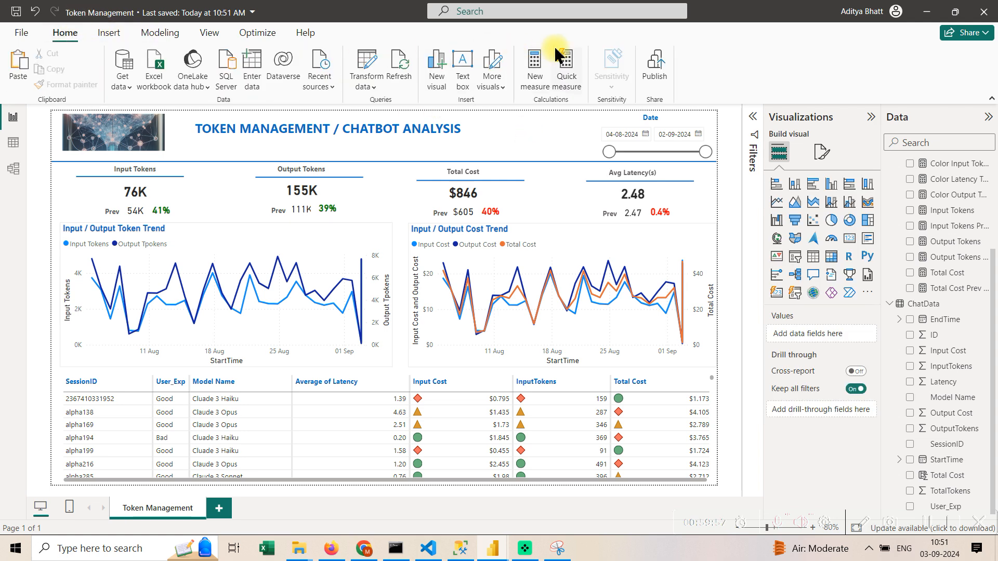
click(124, 34)
click(456, 73)
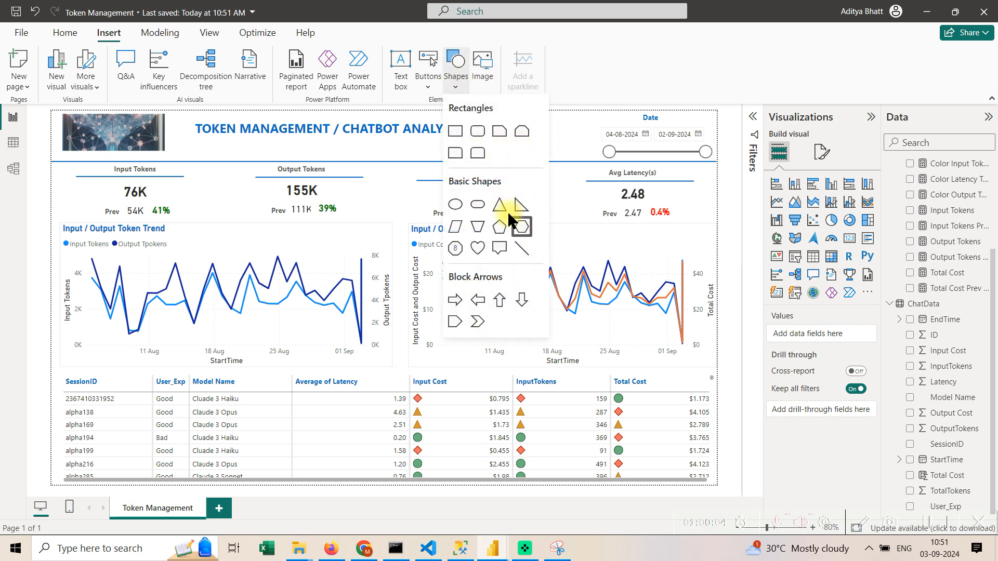
click(569, 130)
click(428, 67)
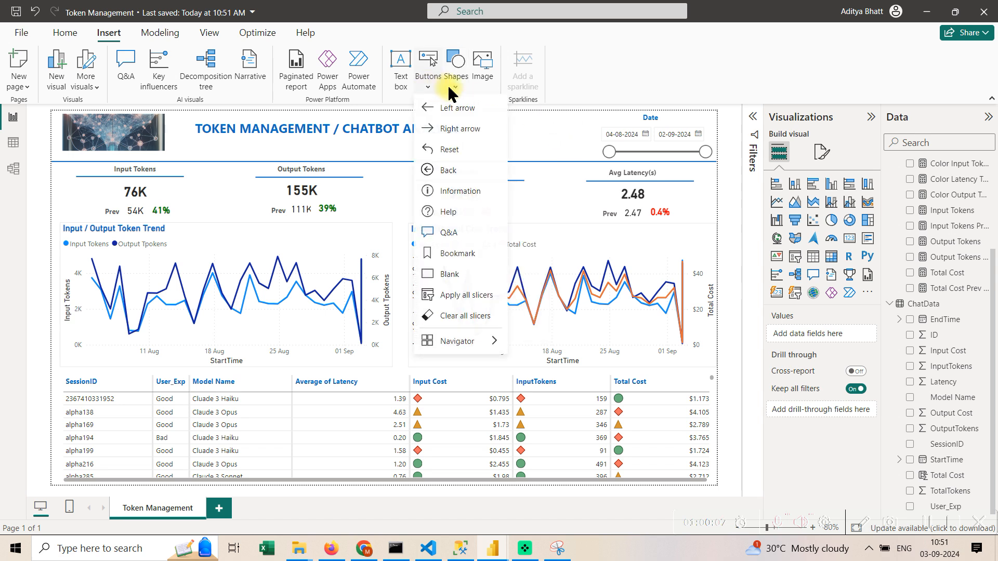
click(483, 237)
drag(106, 143, 543, 134)
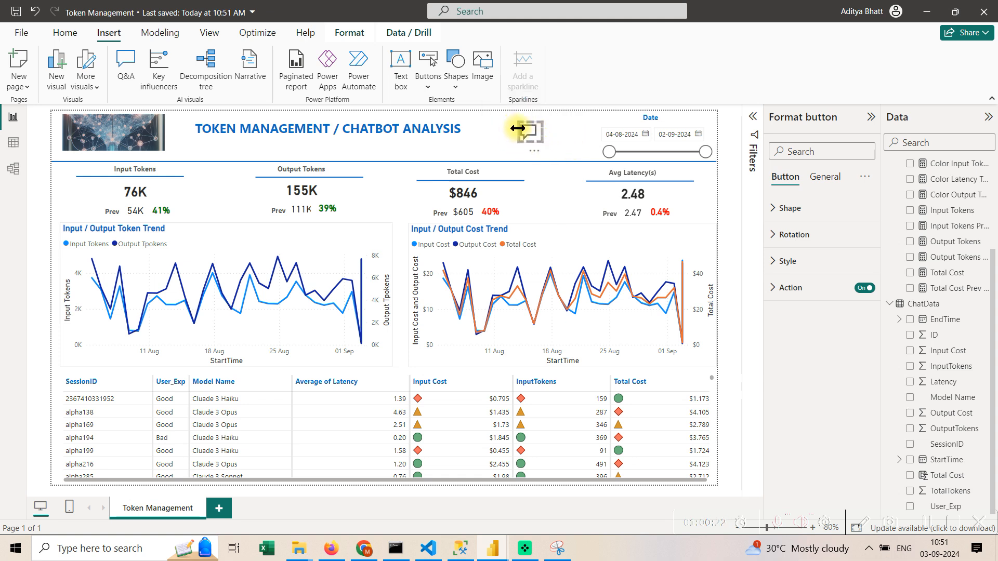
Set the Q&A button's action type to Bookmark and test the button on the page.
click(793, 287)
click(842, 353)
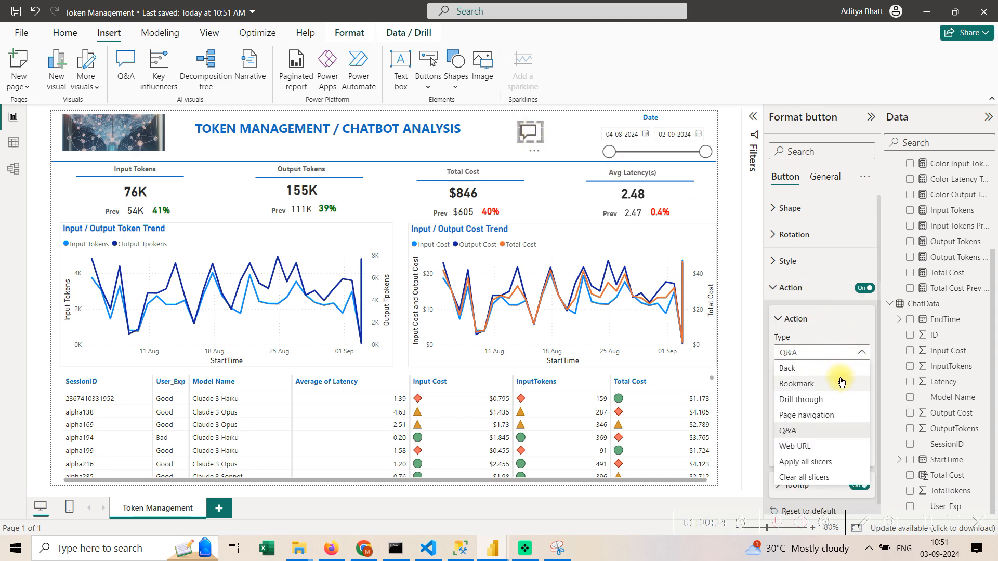
click(841, 383)
ctrl+click(530, 135)
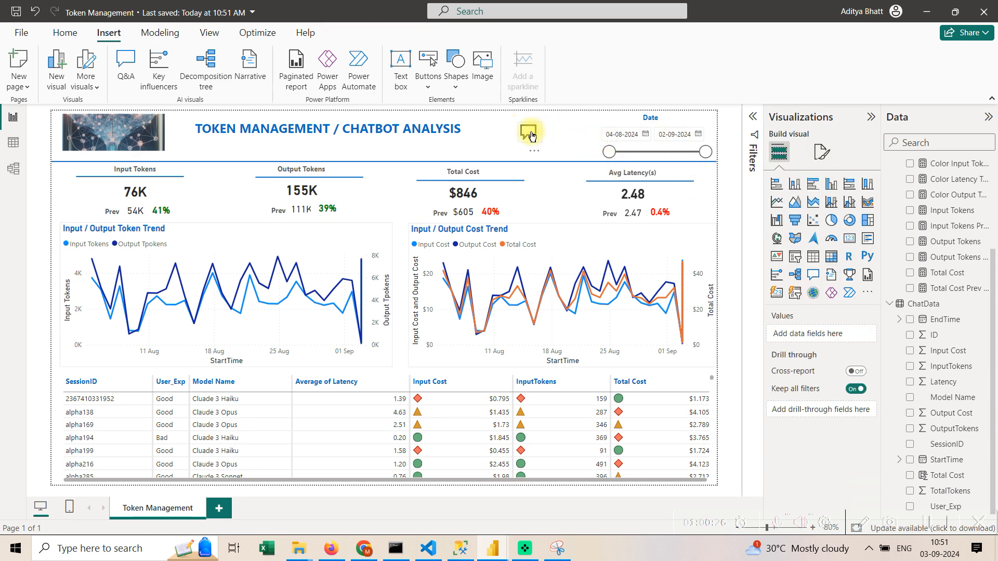
click(530, 135)
click(561, 136)
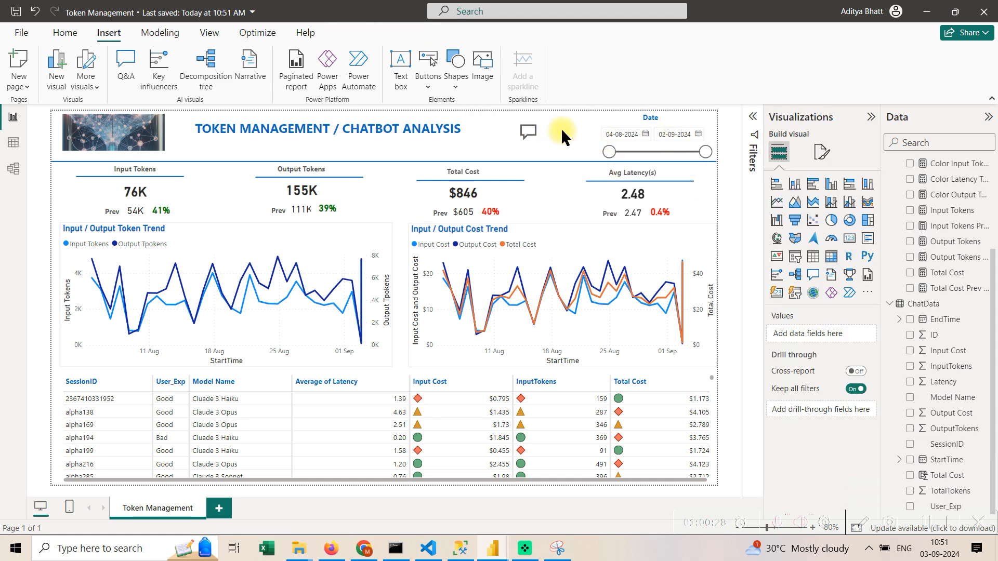
Select every visual on the page and add a new bookmark.
key(ctrl+a)
click(209, 33)
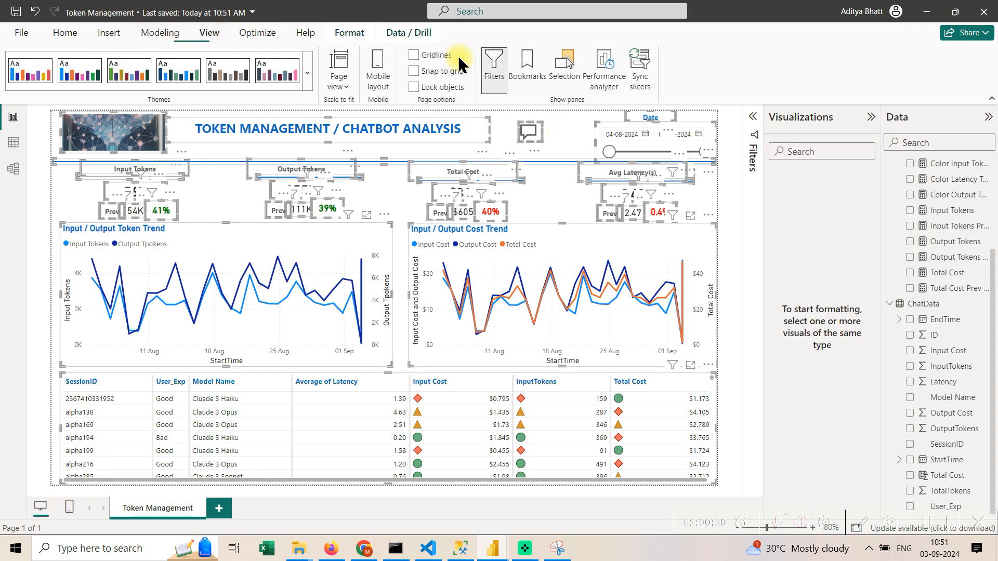
click(565, 70)
click(533, 73)
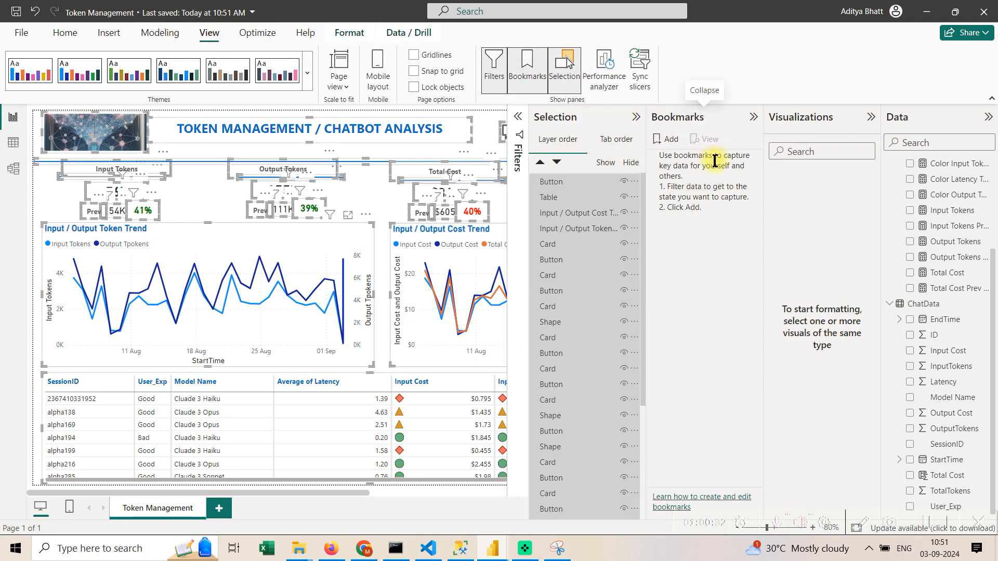
click(668, 139)
Group all the selected visuals on the page into one group.
right_click(601, 227)
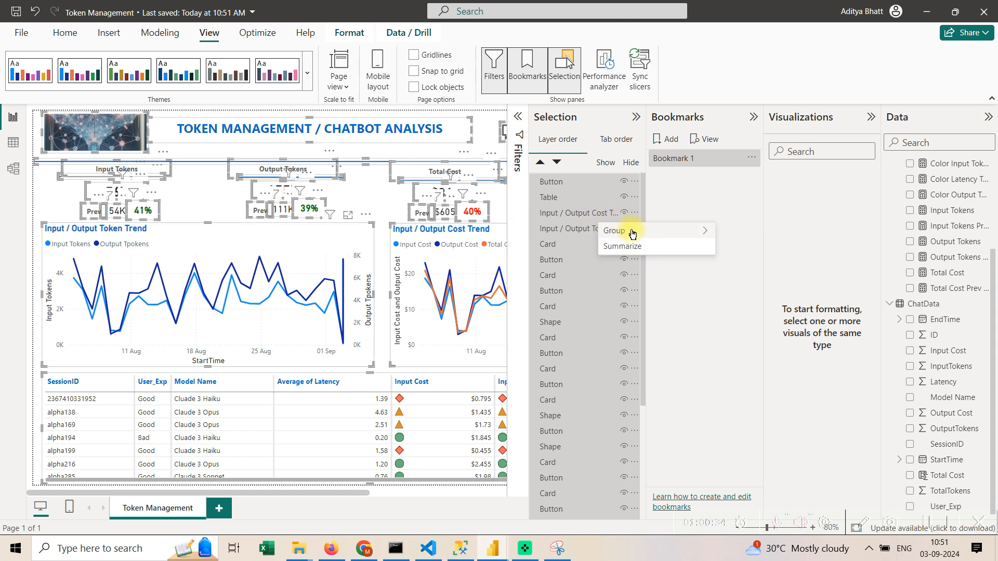
mouse_move(632, 234)
click(726, 231)
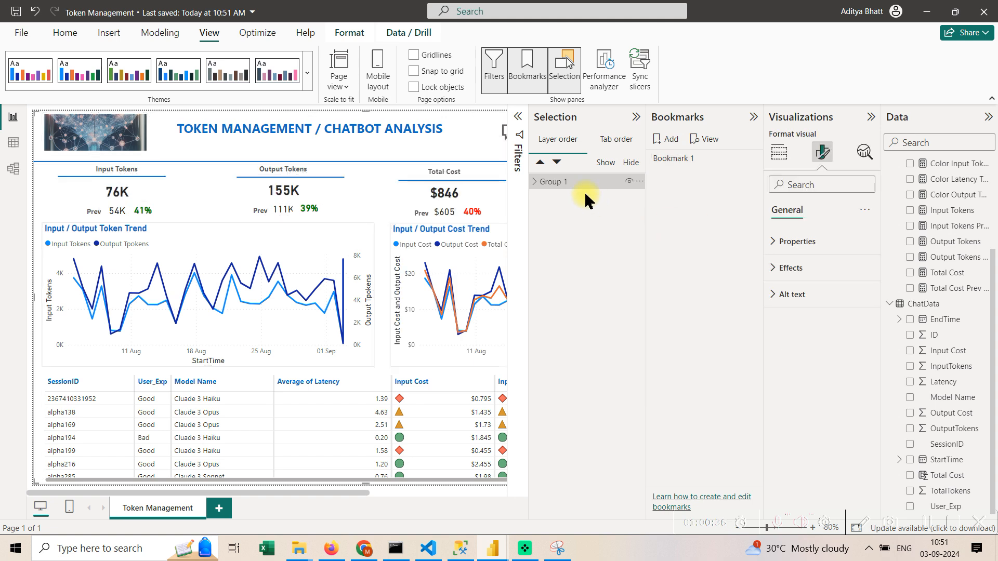
click(561, 181)
right_click(562, 181)
mouse_move(614, 190)
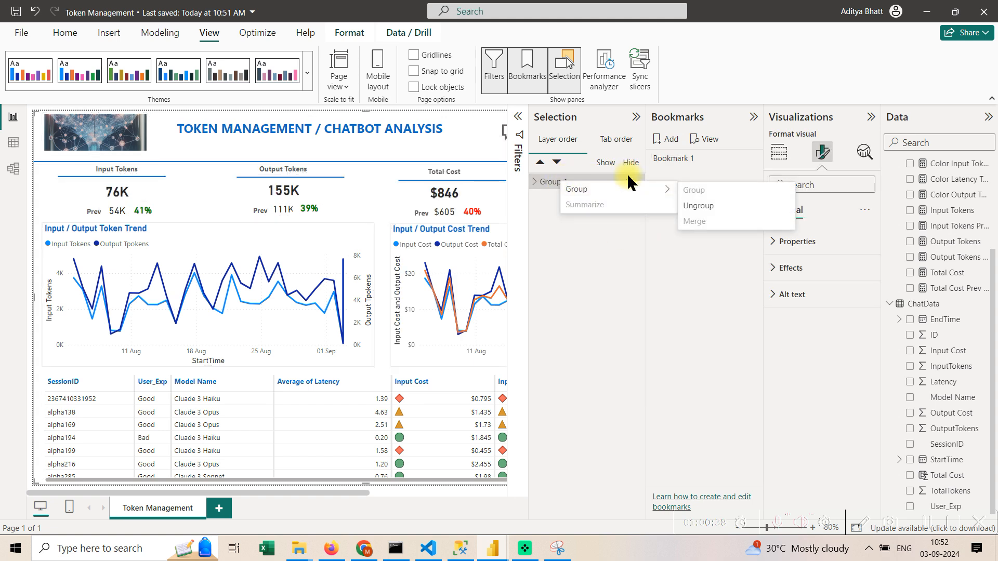
click(601, 253)
right_click(544, 180)
mouse_move(572, 191)
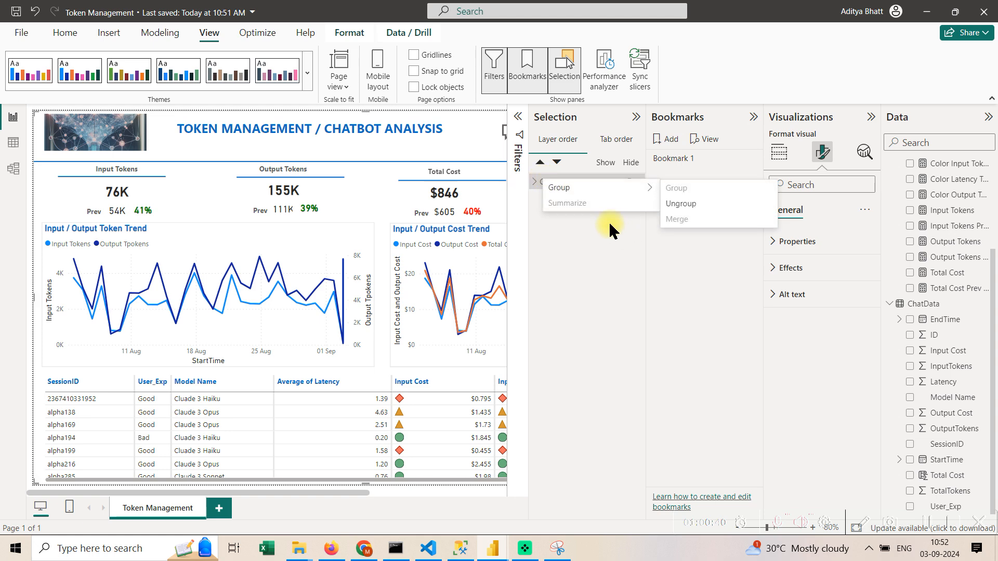
click(610, 225)
double_click(561, 182)
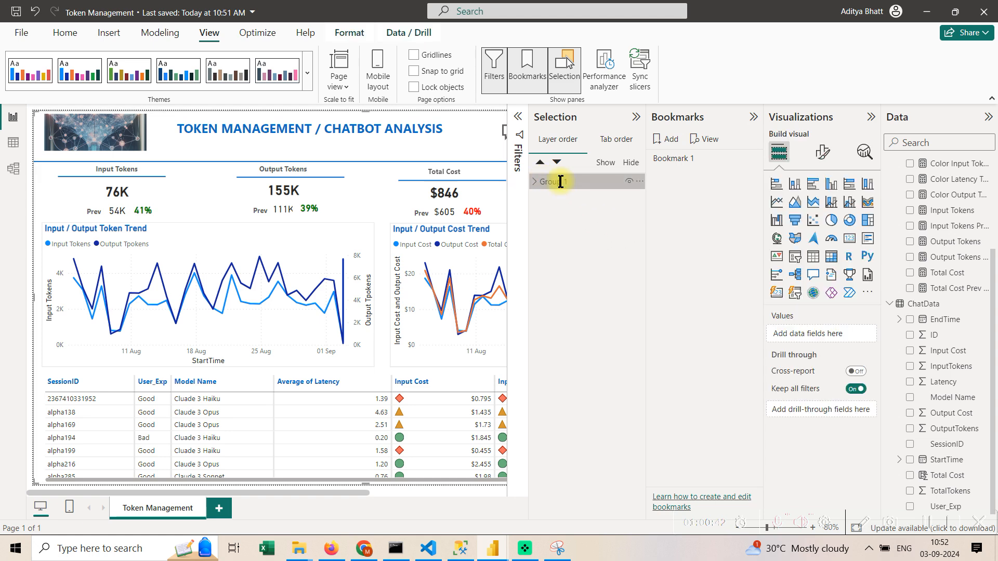
click(561, 183)
click(562, 183)
click(563, 182)
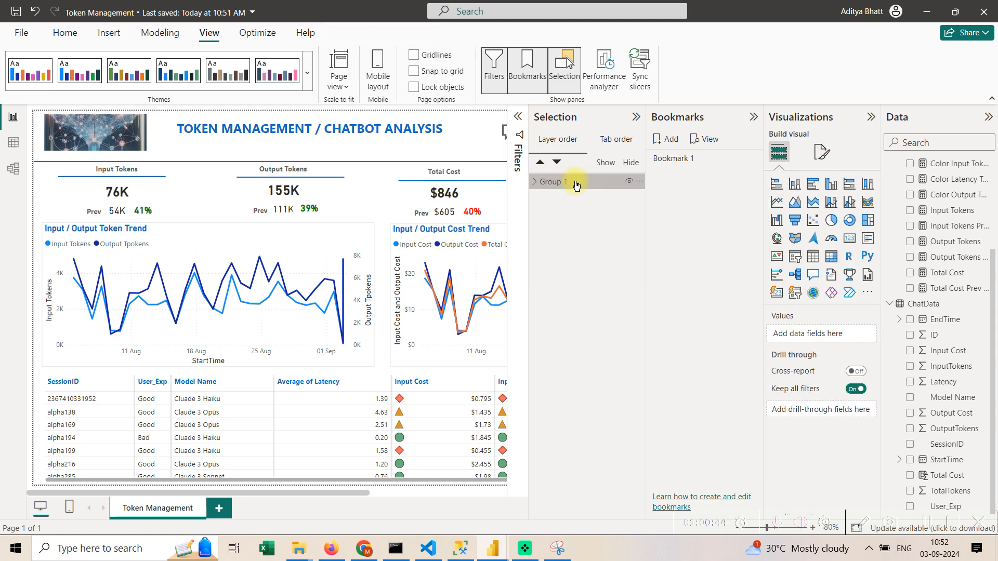
click(575, 184)
right_click(575, 183)
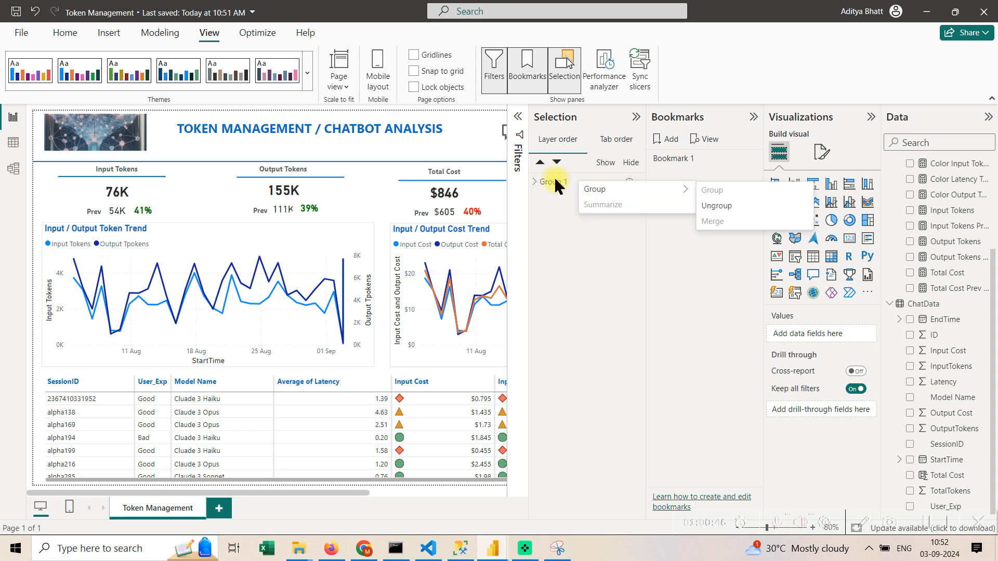
click(556, 183)
click(559, 184)
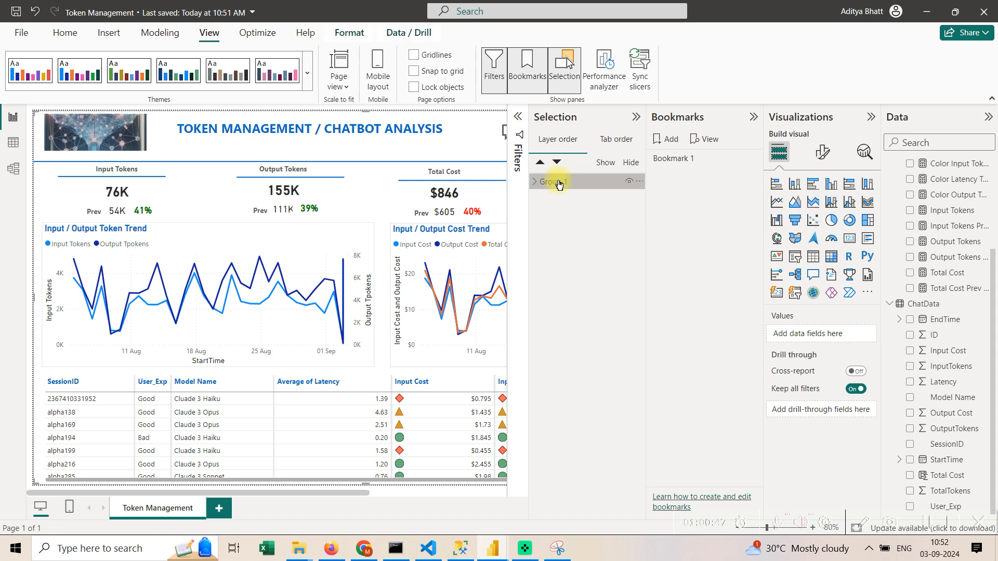
right_click(559, 184)
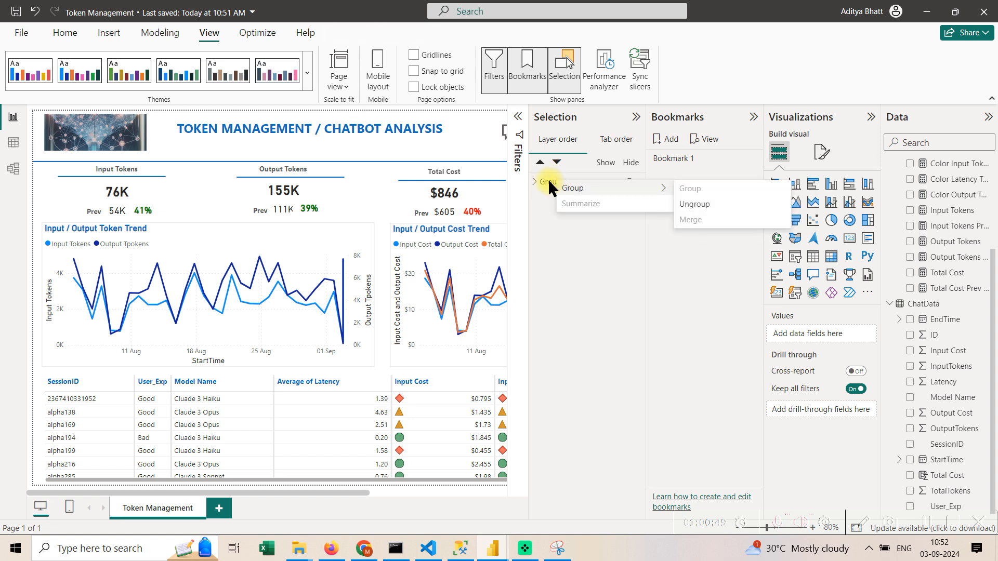
click(567, 168)
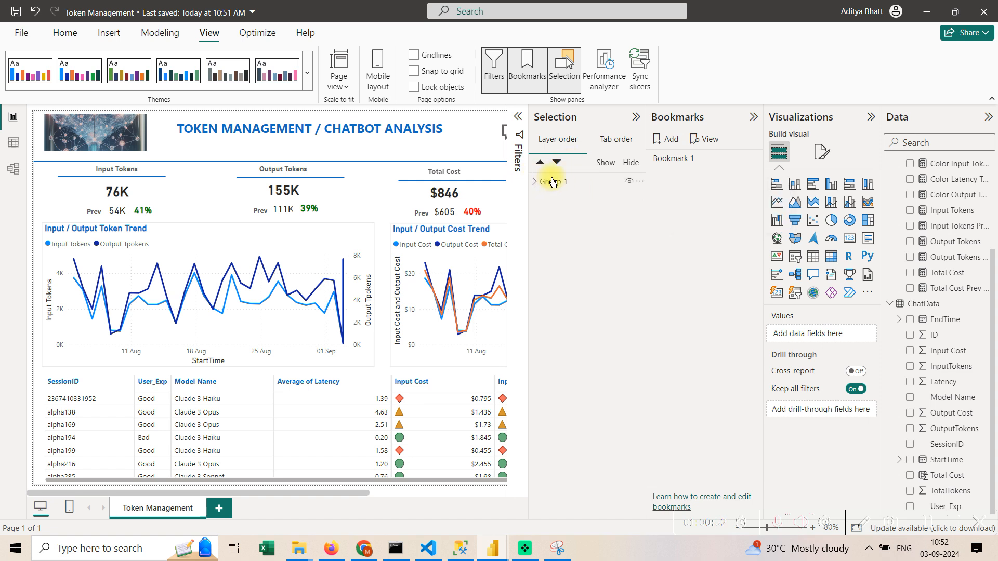
Rename the group of page visuals as Front Side.
click(552, 182)
click(584, 185)
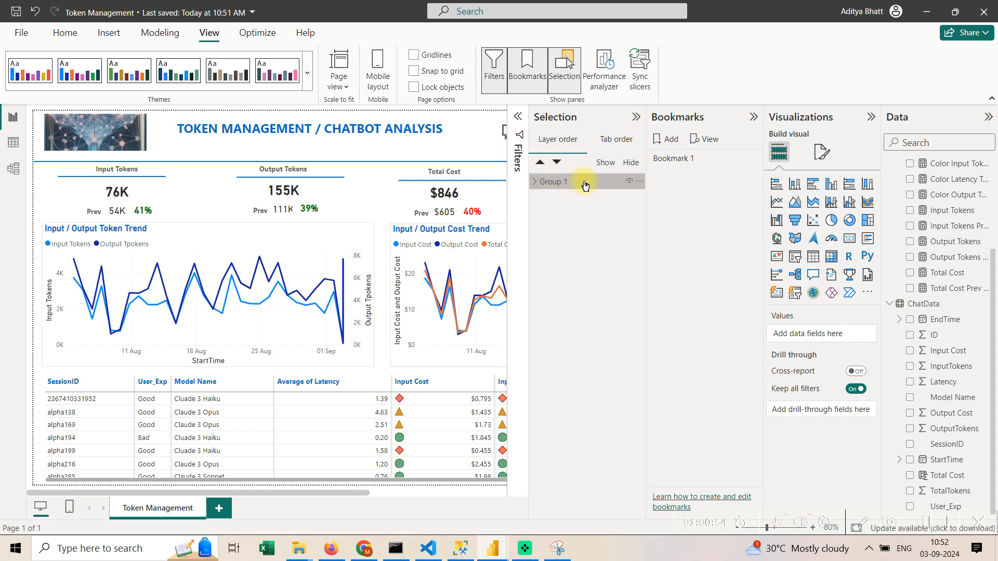
click(590, 182)
right_click(586, 182)
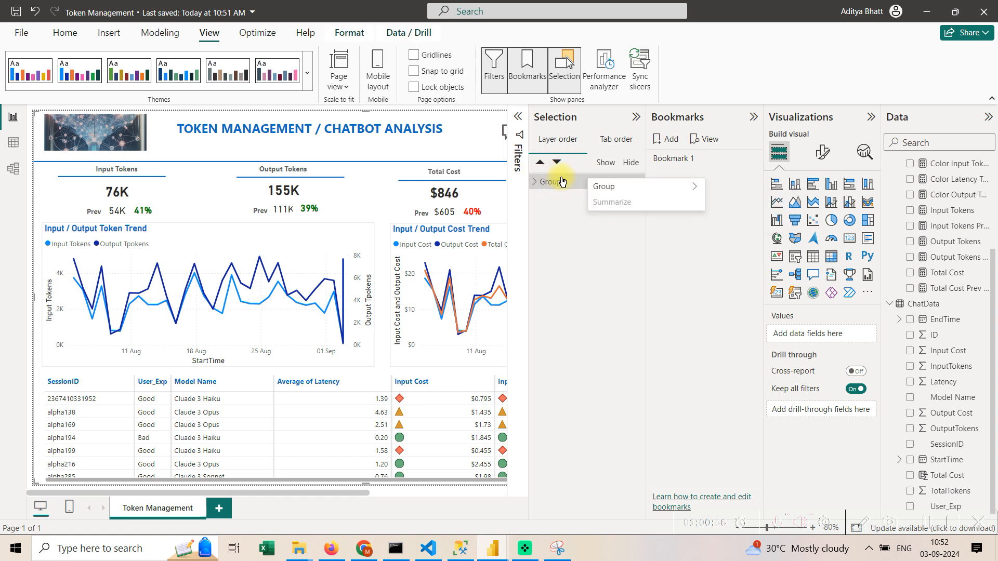
click(563, 182)
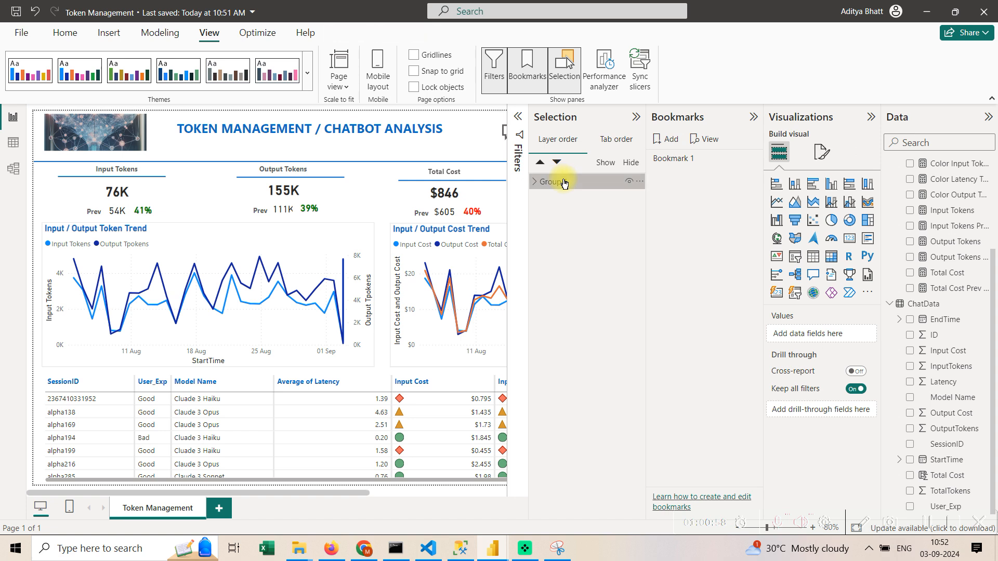
double_click(565, 186)
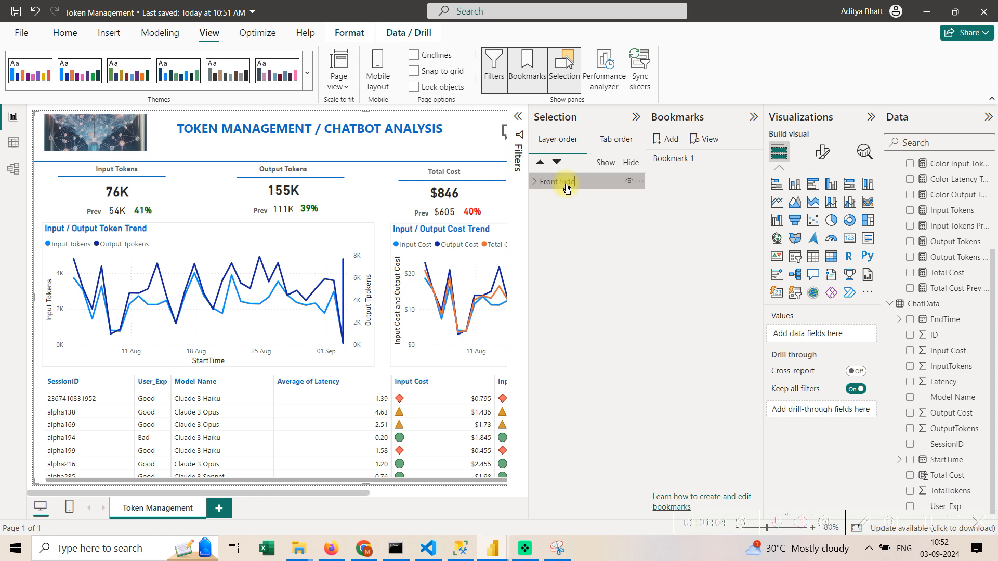
Adjust which settings Bookmark 1 captures while the Front Side group is selected.
click(663, 159)
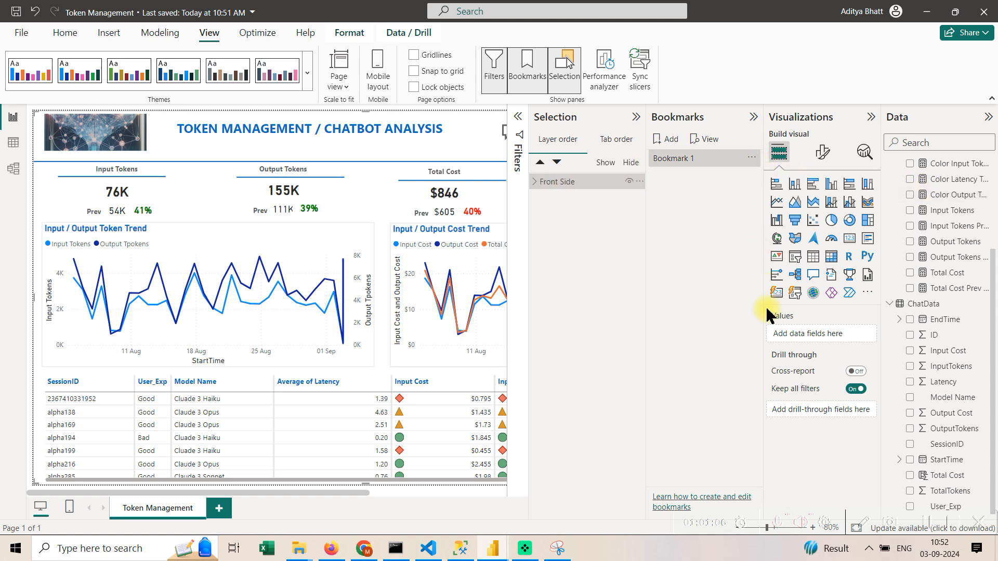
click(752, 159)
click(763, 299)
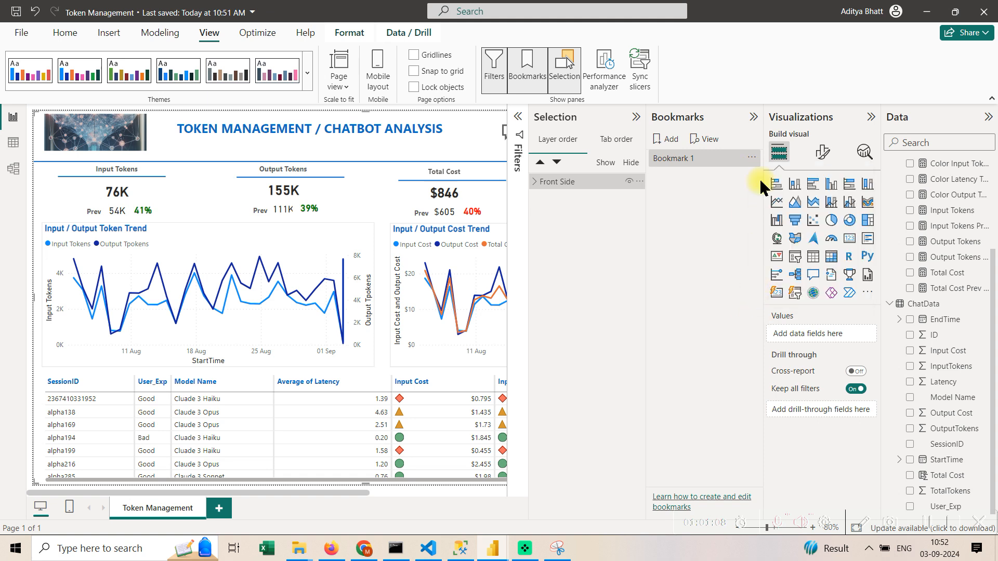
click(752, 159)
click(763, 232)
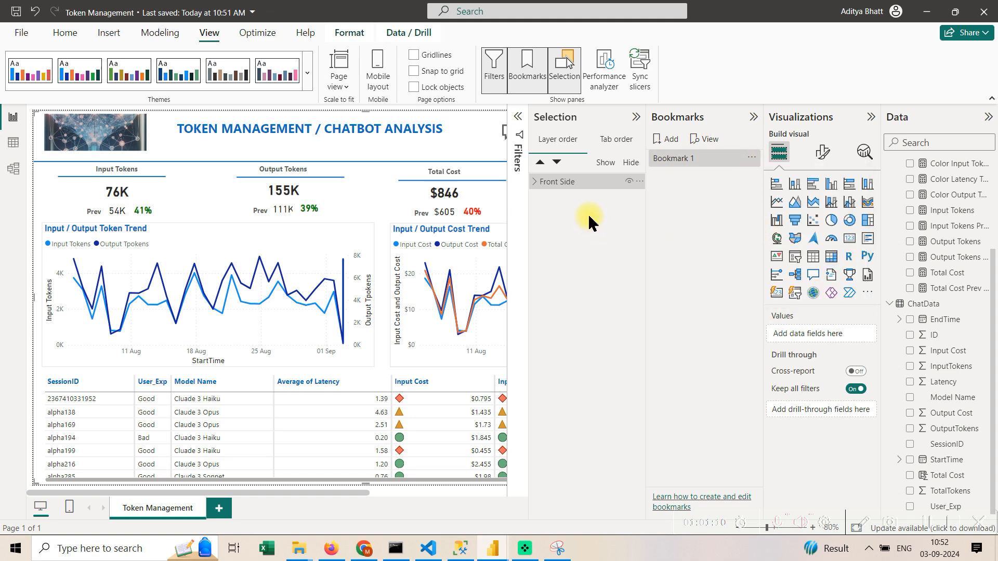
Hide the Front Side group on the page and collapse the selection and bookmark lists.
click(629, 181)
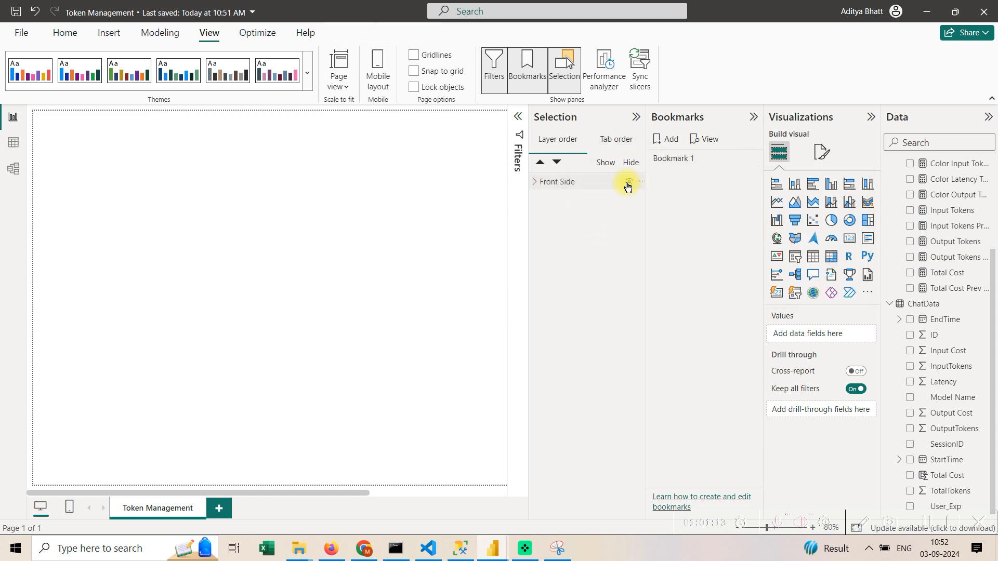
click(634, 122)
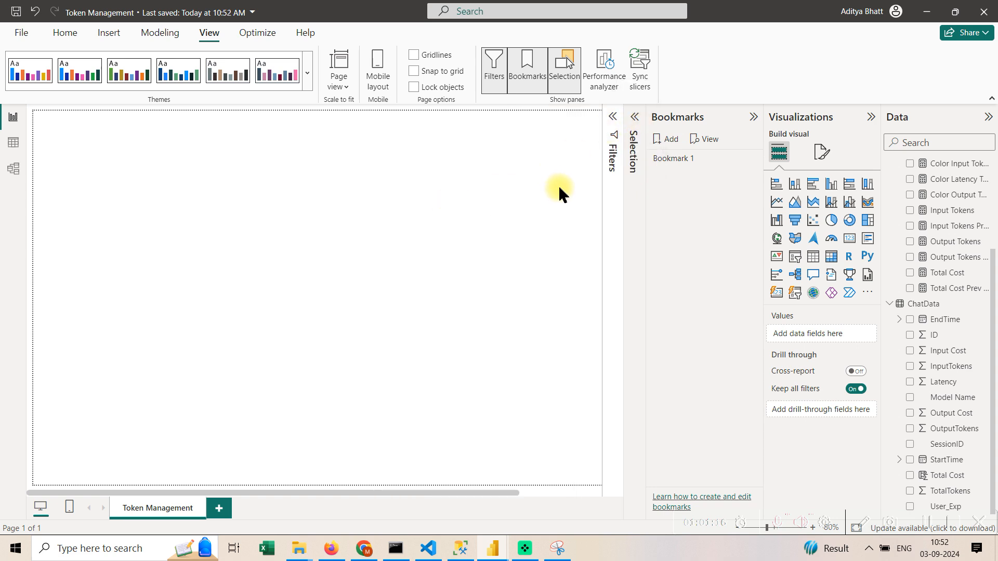
click(753, 118)
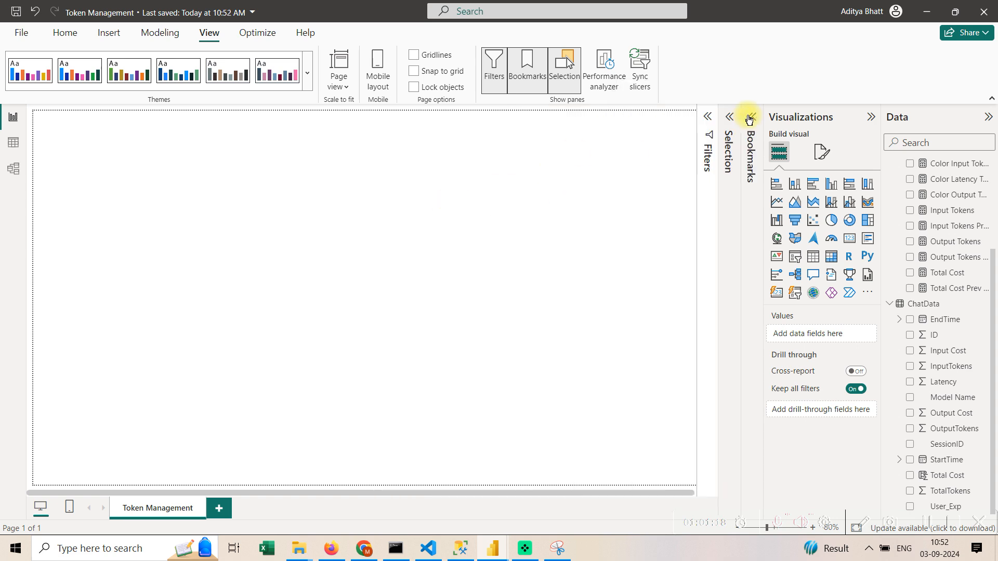
Insert a rectangle shape and stretch it to cover the whole report page.
click(75, 35)
click(108, 34)
click(459, 85)
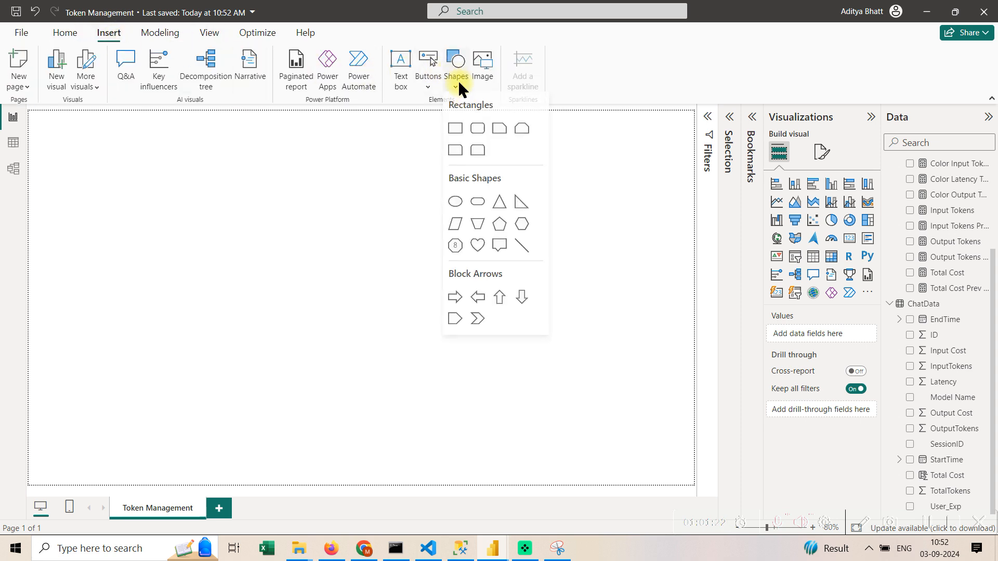
click(455, 129)
drag(138, 218, 71, 156)
drag(185, 266, 238, 298)
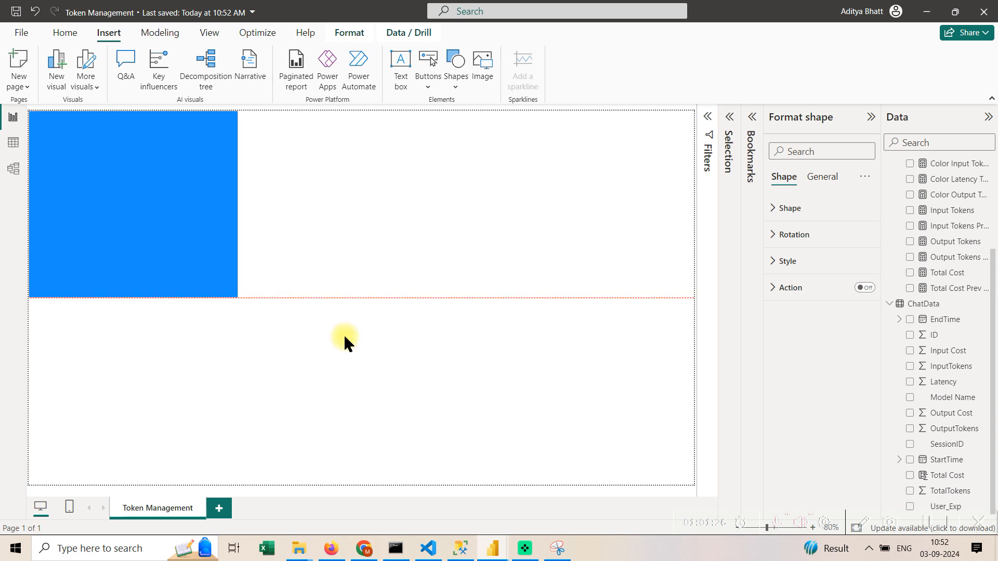
drag(345, 341, 684, 483)
Set the full-page rectangle's fill color to light grey.
click(821, 266)
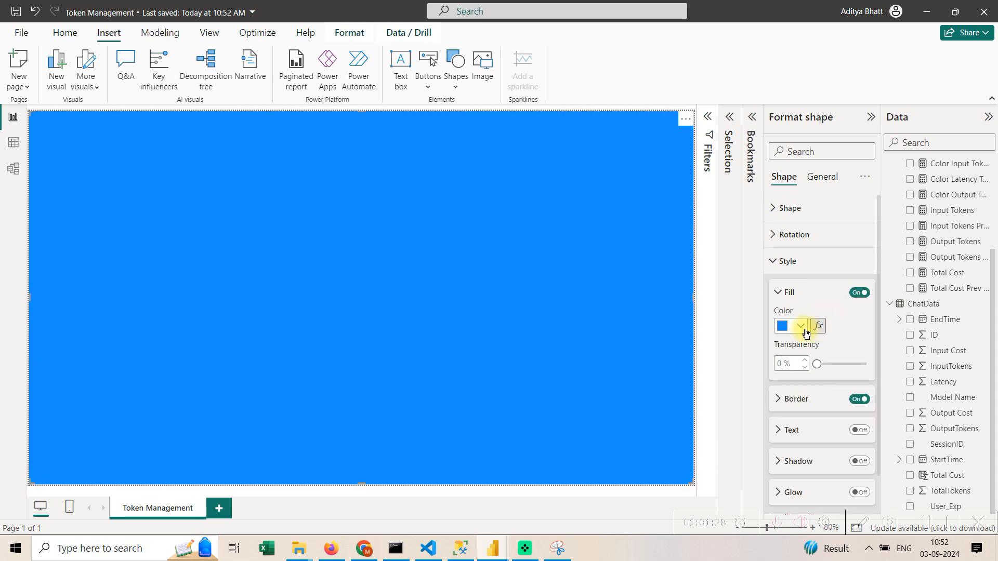
click(804, 331)
click(809, 269)
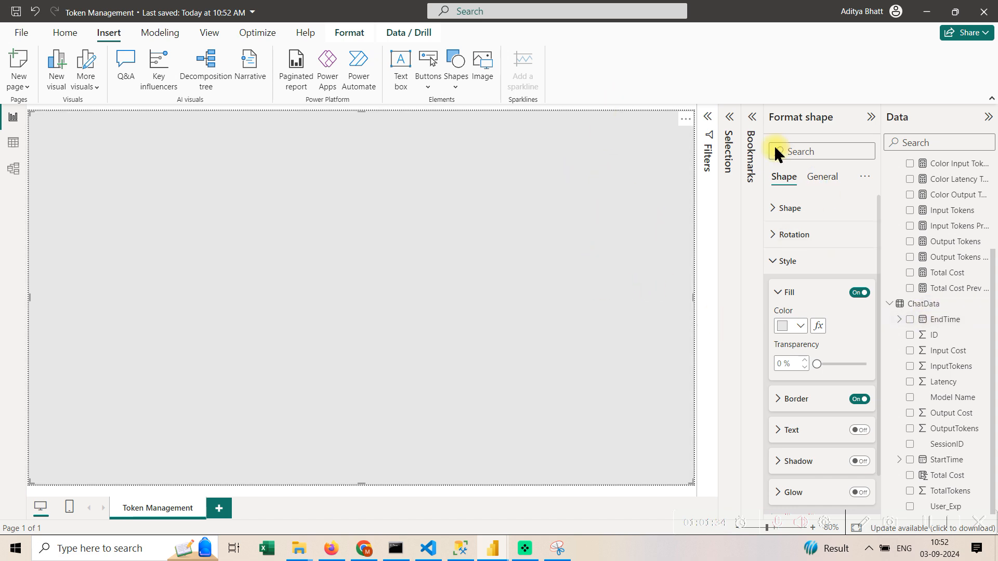
click(872, 122)
click(869, 120)
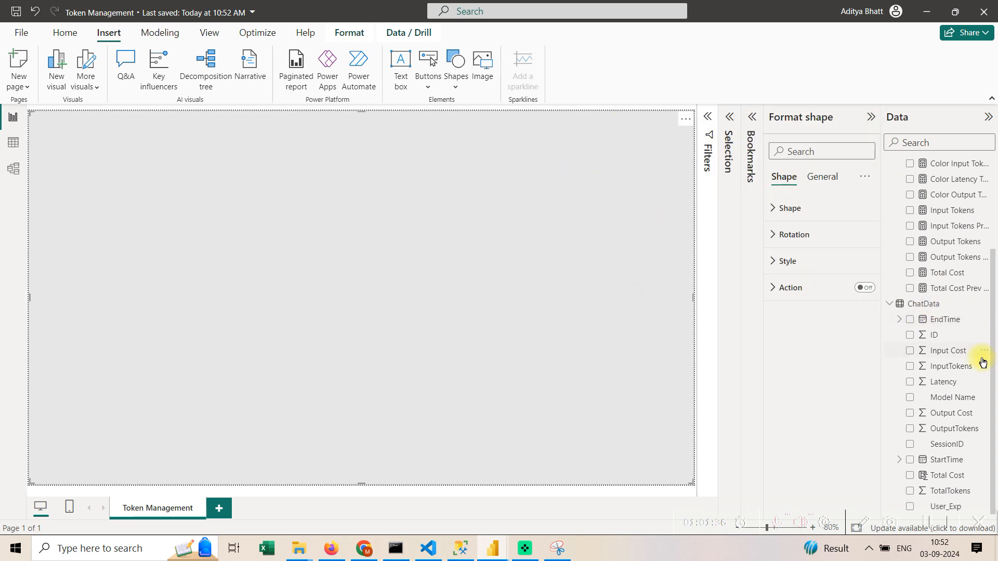
Add a slicer on the Model Name field over the grey background.
click(904, 399)
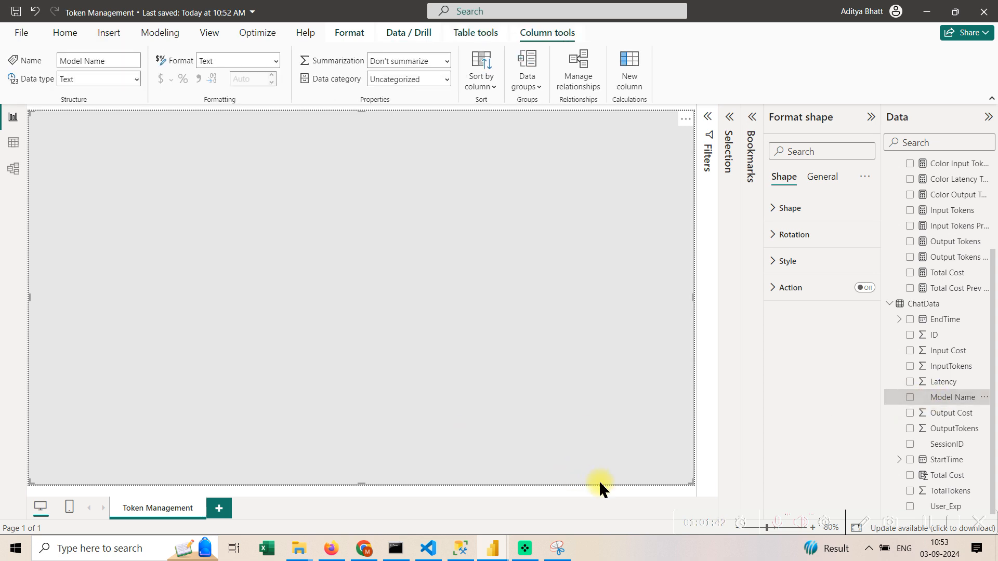
click(605, 497)
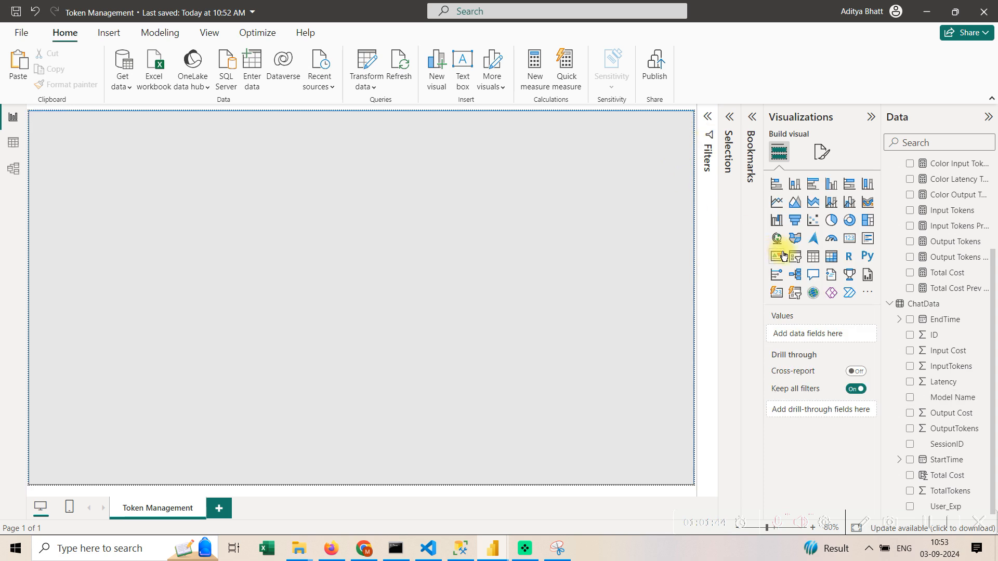
click(788, 256)
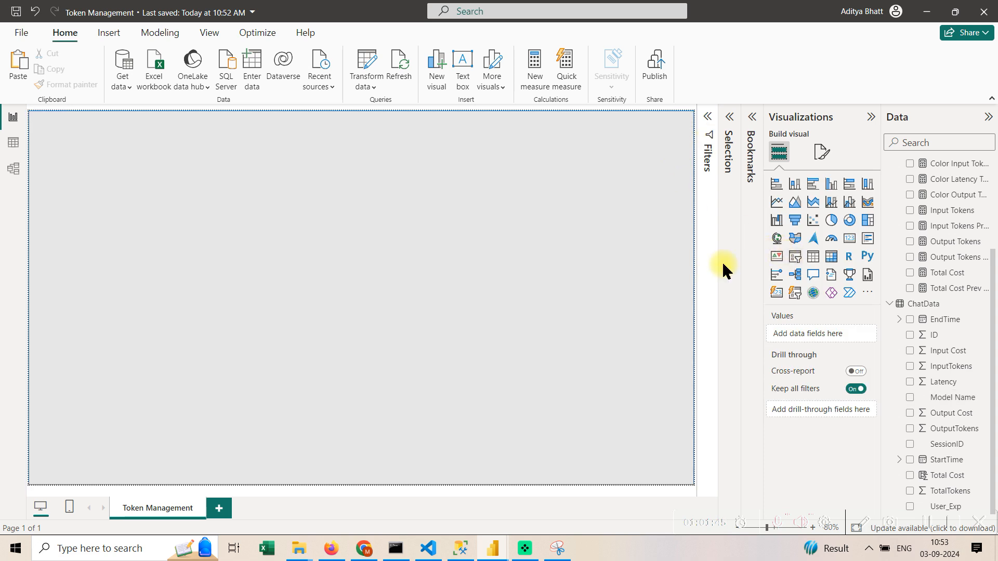
click(911, 398)
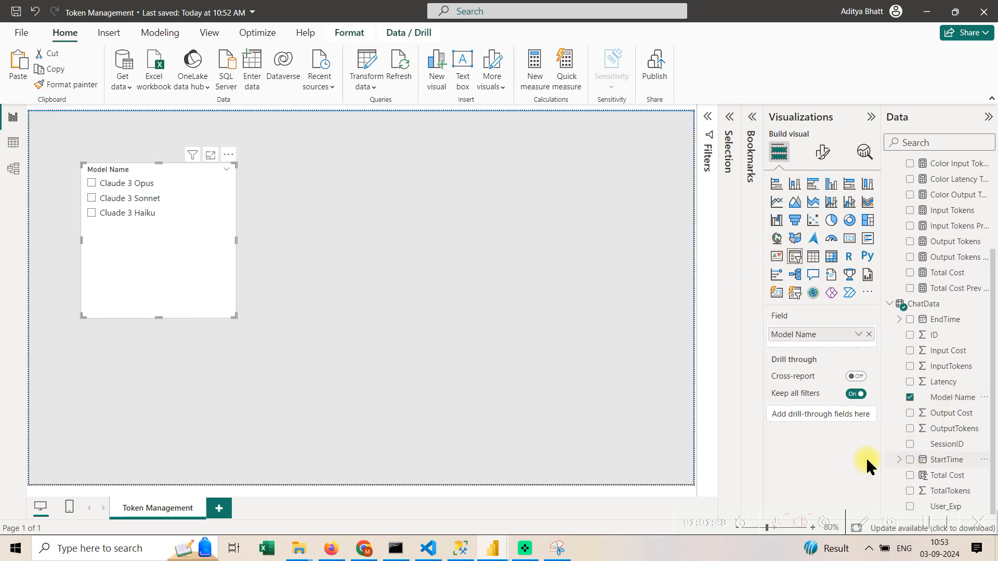
Place a copy of the Model Name slicer beside the original as a shorter slicer on the User_Exp field.
key(ctrl+v)
drag(182, 292, 437, 286)
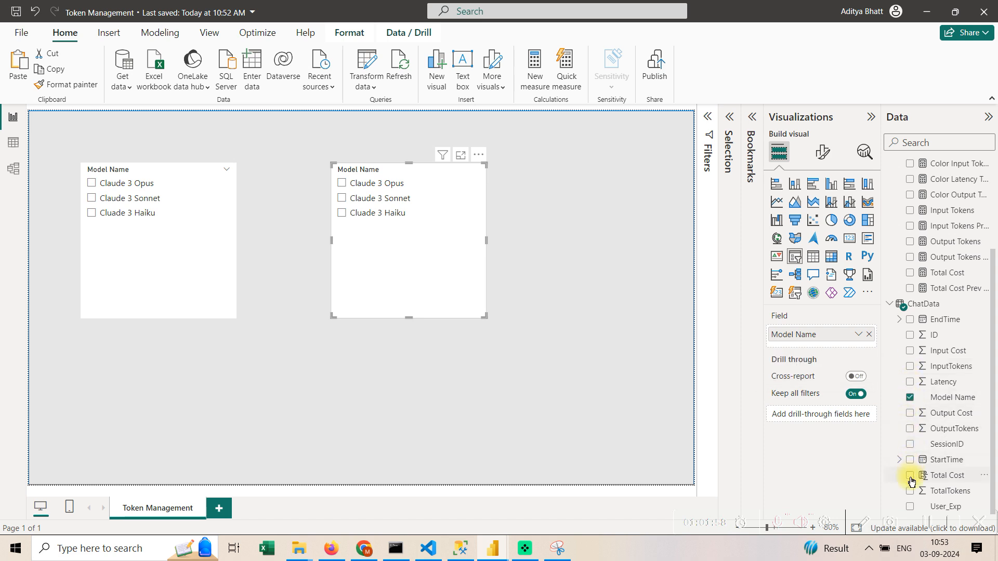
click(909, 507)
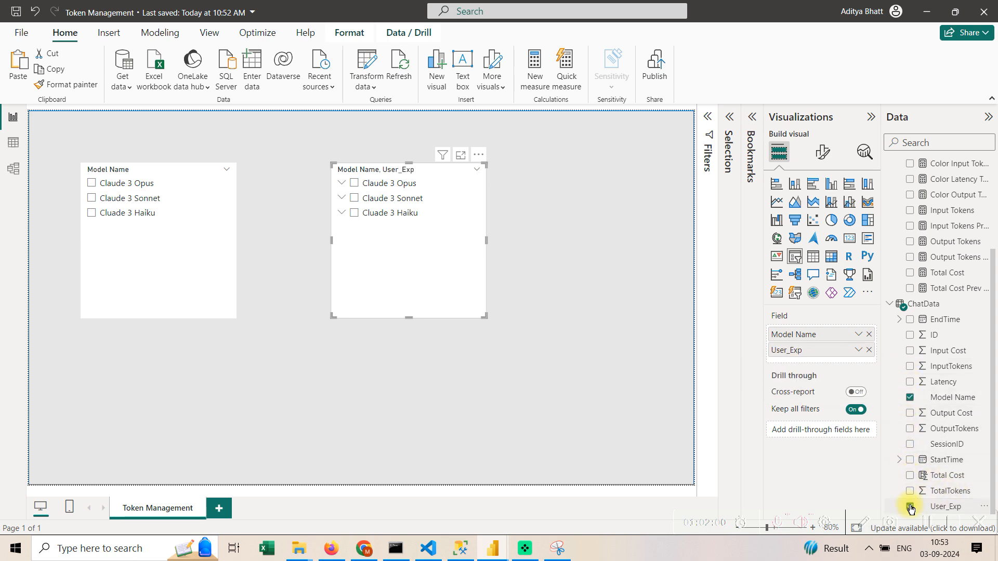
click(869, 334)
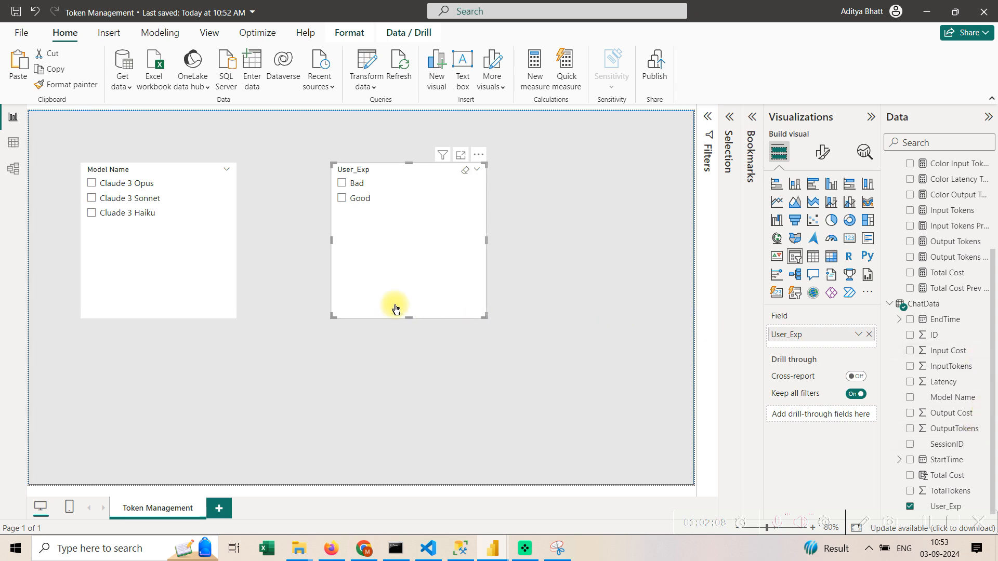
drag(409, 315, 424, 219)
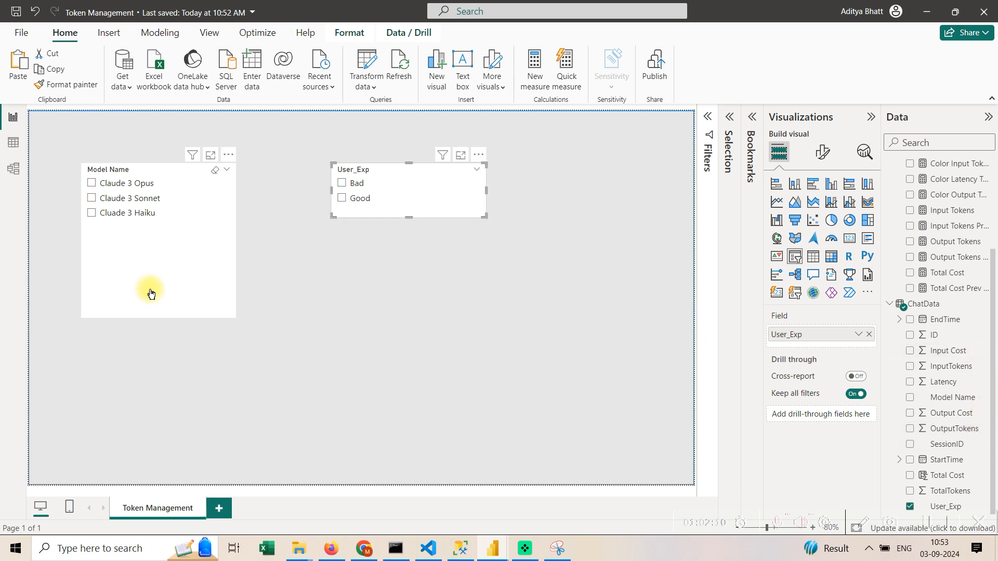
Shorten the Model Name slicer to fit its three entries and set its style to Dropdown.
click(157, 312)
drag(158, 317, 190, 227)
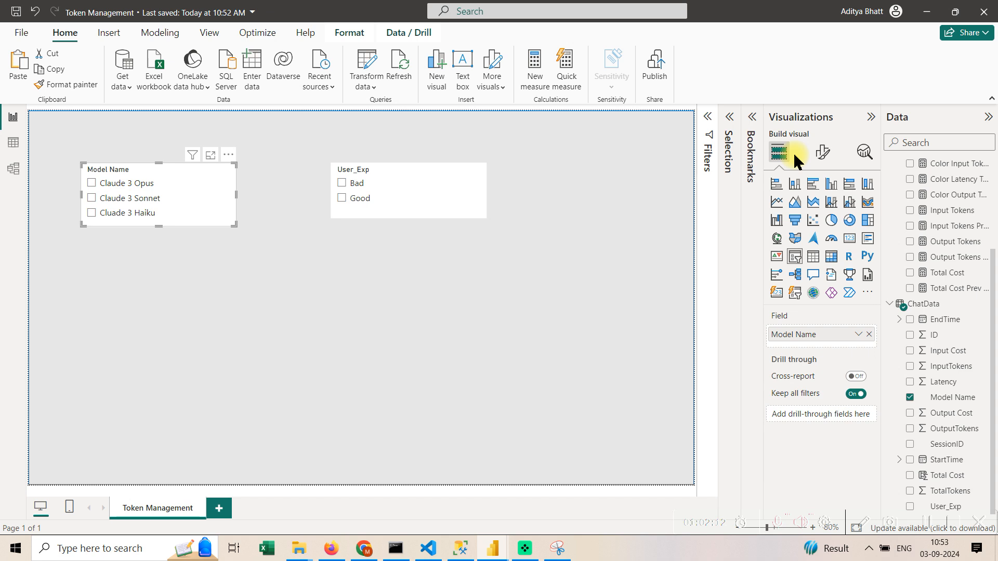
click(821, 154)
click(804, 241)
click(832, 306)
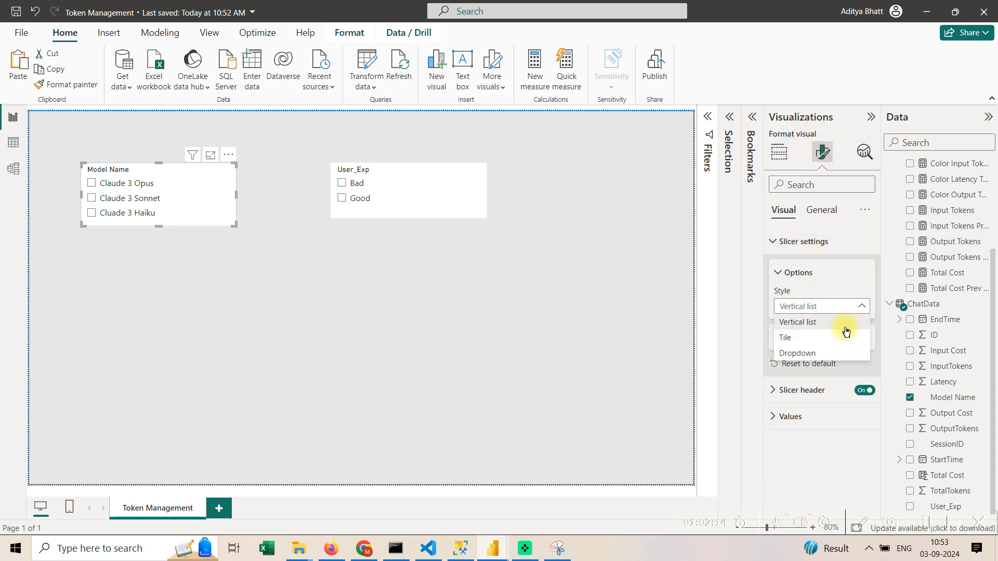
click(829, 354)
click(842, 339)
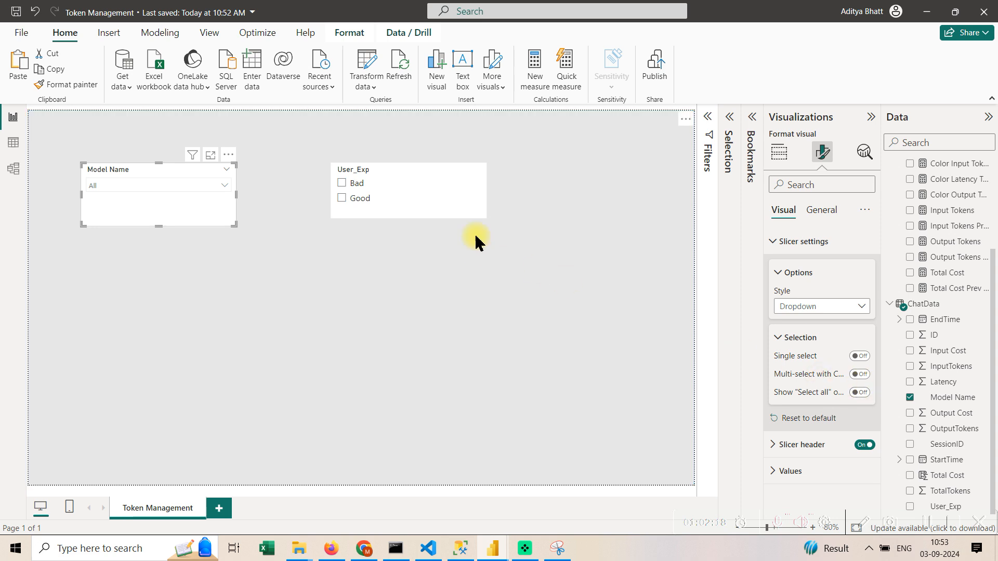
Turn on the Select all option for the Model Name and User_Exp slicers and set the User_Exp slicer's style to Dropdown.
click(452, 187)
click(214, 200)
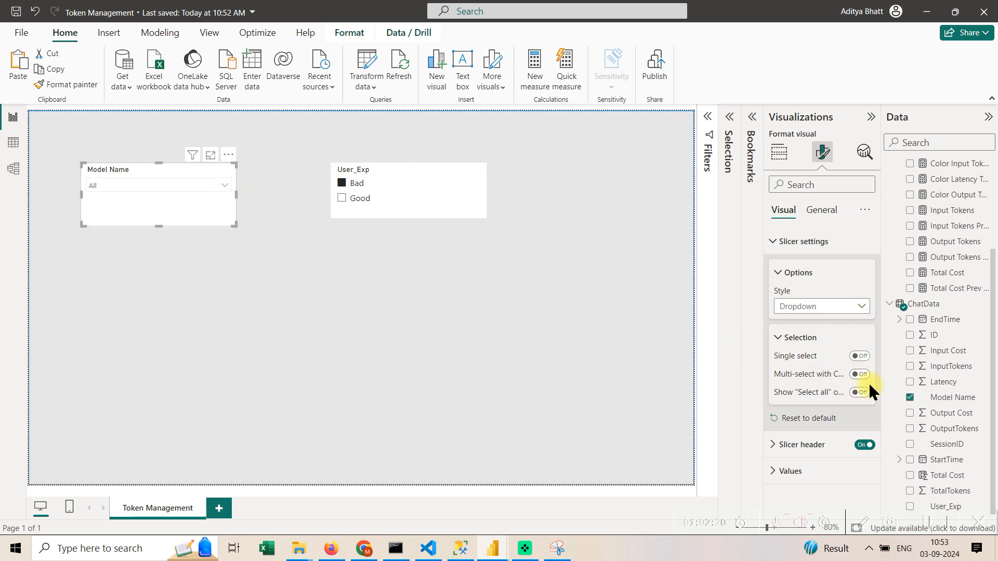
click(424, 207)
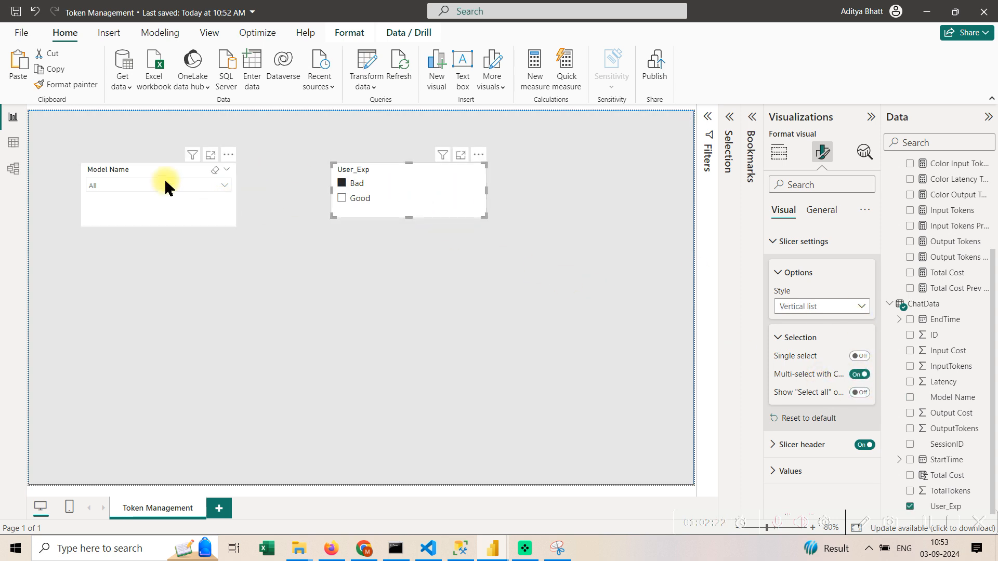
click(156, 216)
click(441, 208)
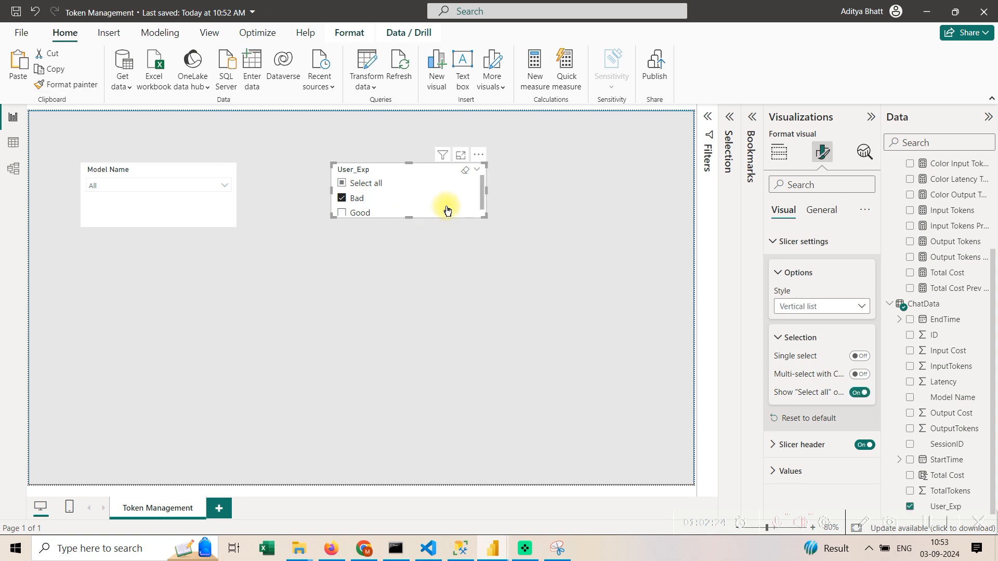
click(816, 308)
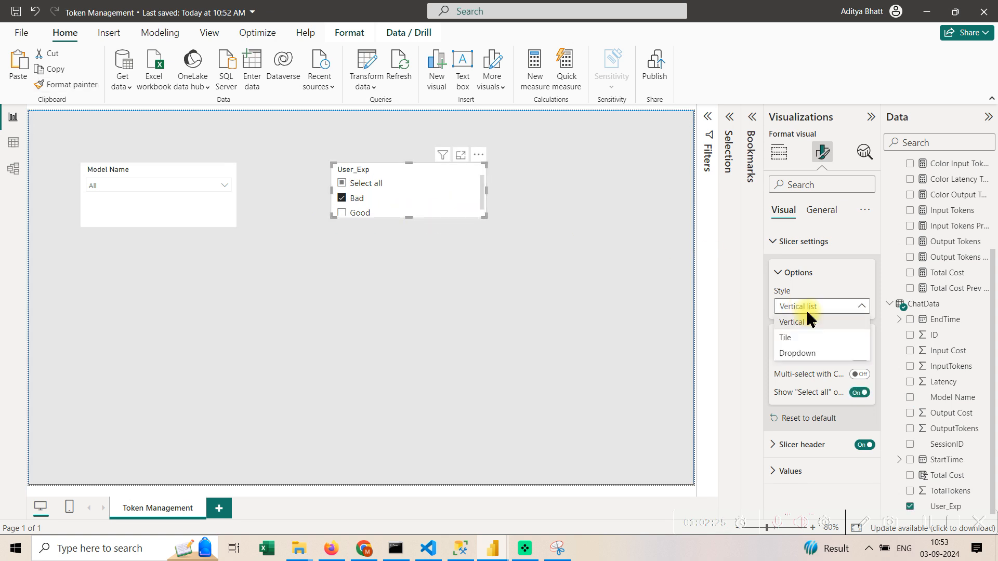
click(811, 352)
Move the User_Exp slicer to the page's right edge and the Model Name slicer to the page's upper middle.
drag(380, 206, 586, 201)
drag(212, 207, 400, 204)
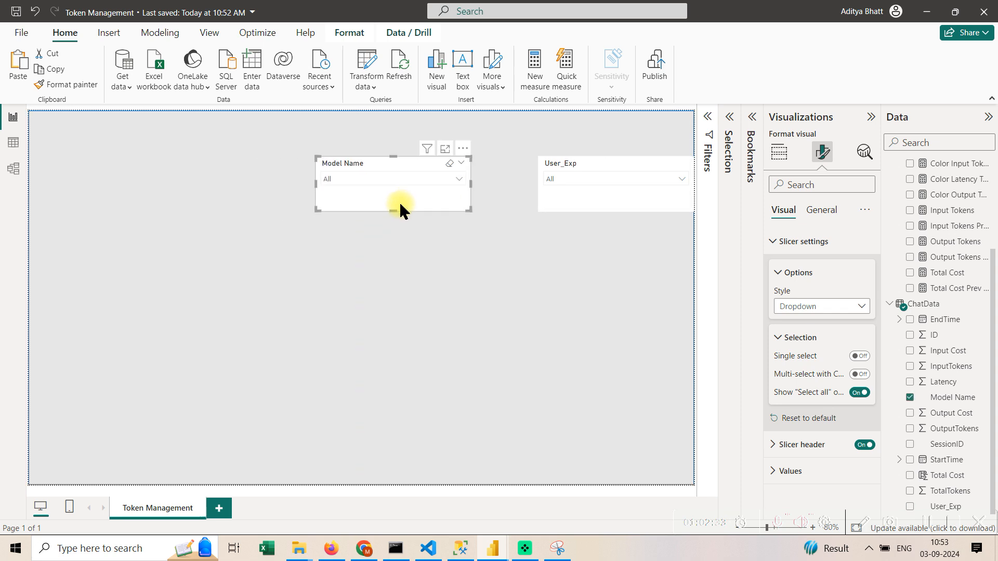
Try to group the two slicers with the full-page grey rectangle.
click(498, 267)
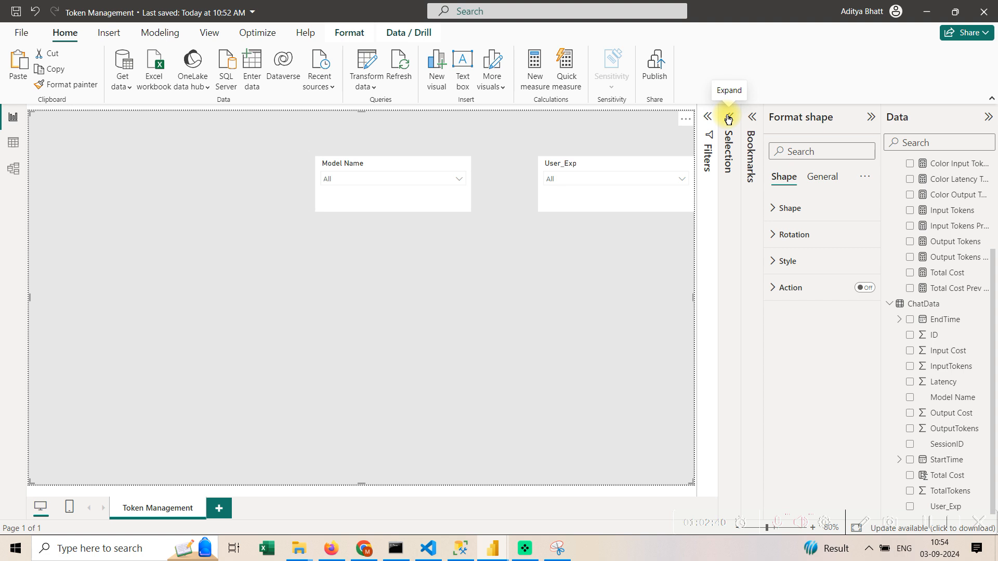
click(729, 118)
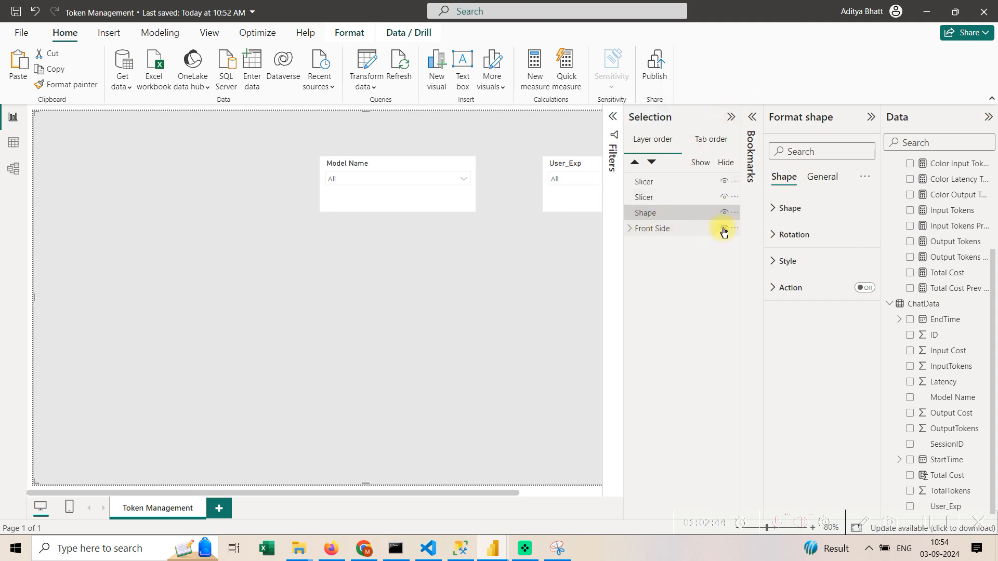
click(666, 230)
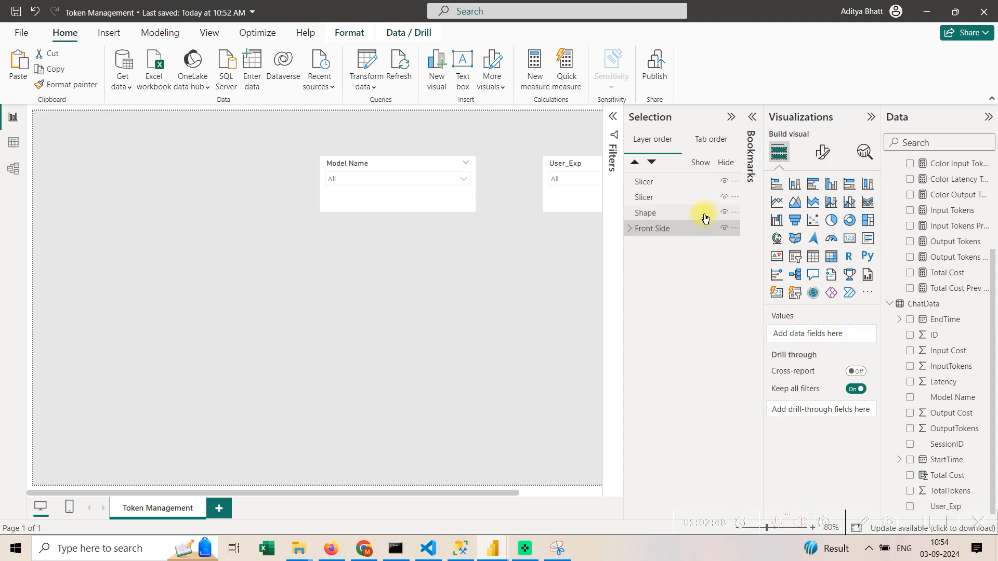
click(679, 215)
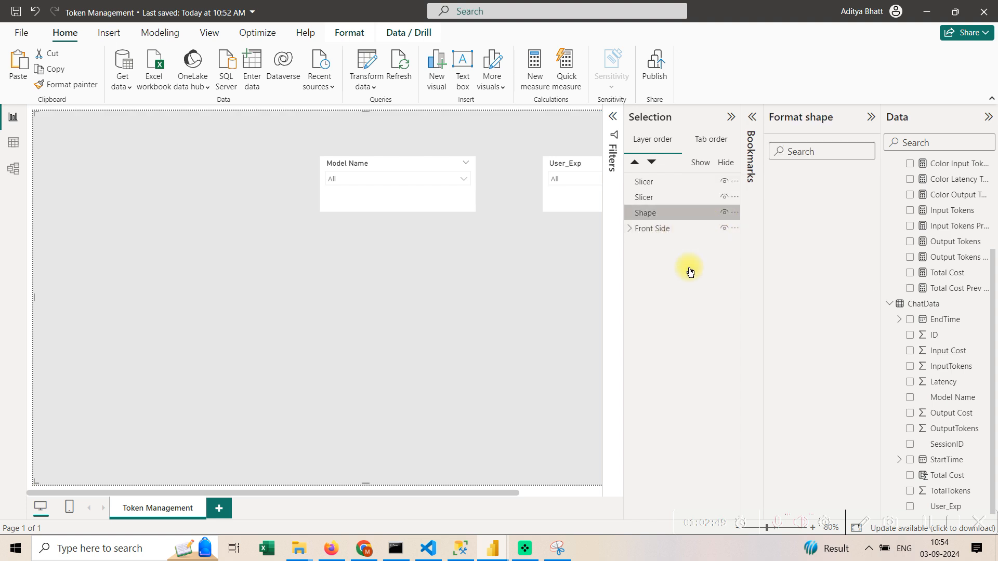
right_click(663, 215)
ctrl+click(654, 200)
click(652, 197)
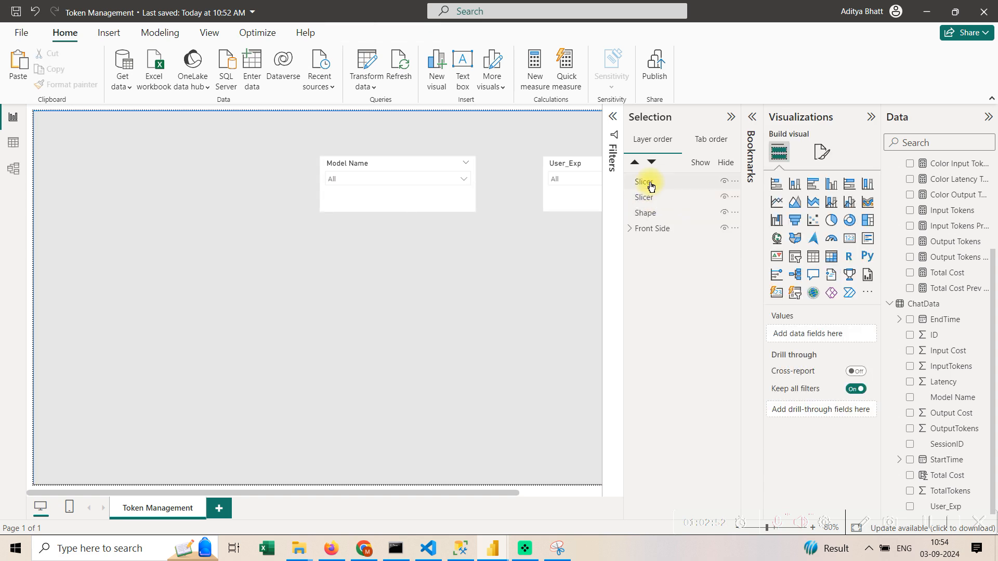
click(649, 184)
ctrl+click(649, 200)
ctrl+click(657, 214)
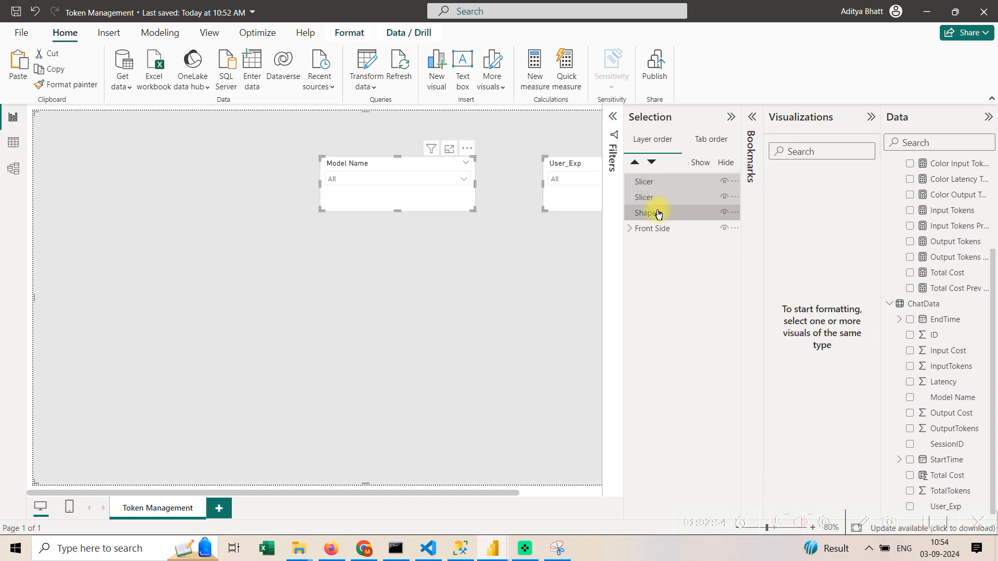
right_click(659, 214)
mouse_move(679, 215)
click(660, 188)
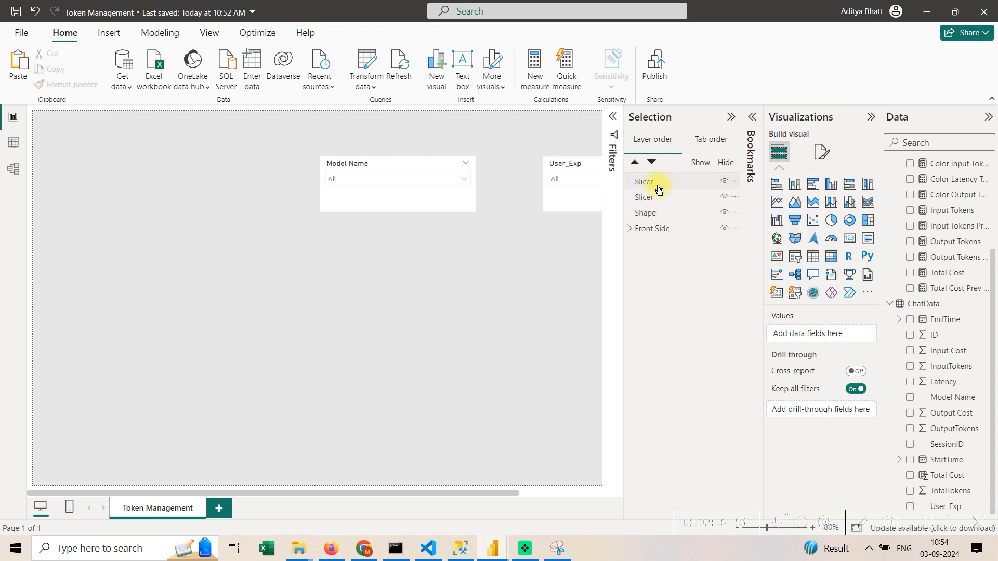
Delete both slicers and the full-page grey rectangle, leaving only the Front Side group on the page.
click(659, 188)
ctrl+click(650, 198)
ctrl+click(652, 214)
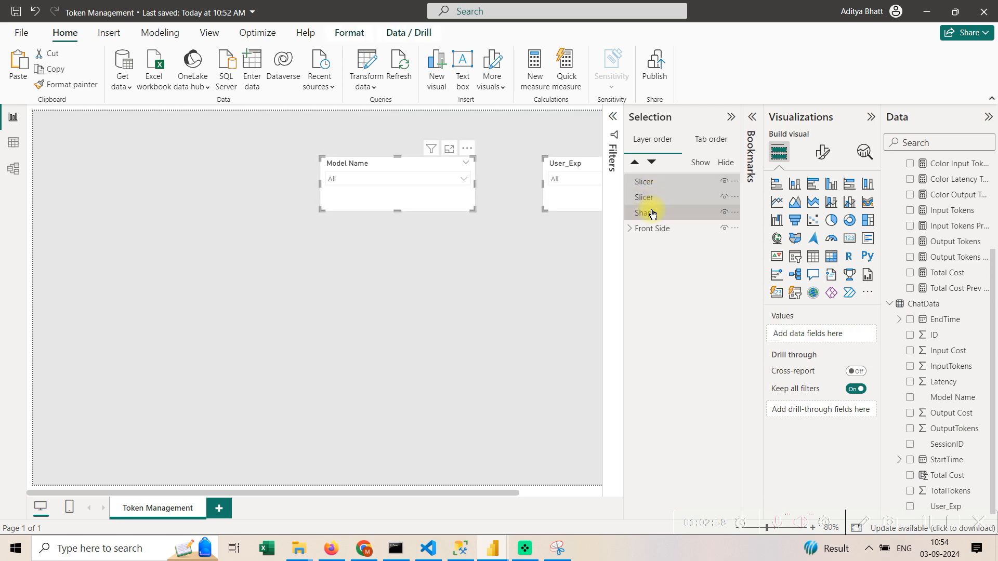
right_click(654, 214)
mouse_move(654, 214)
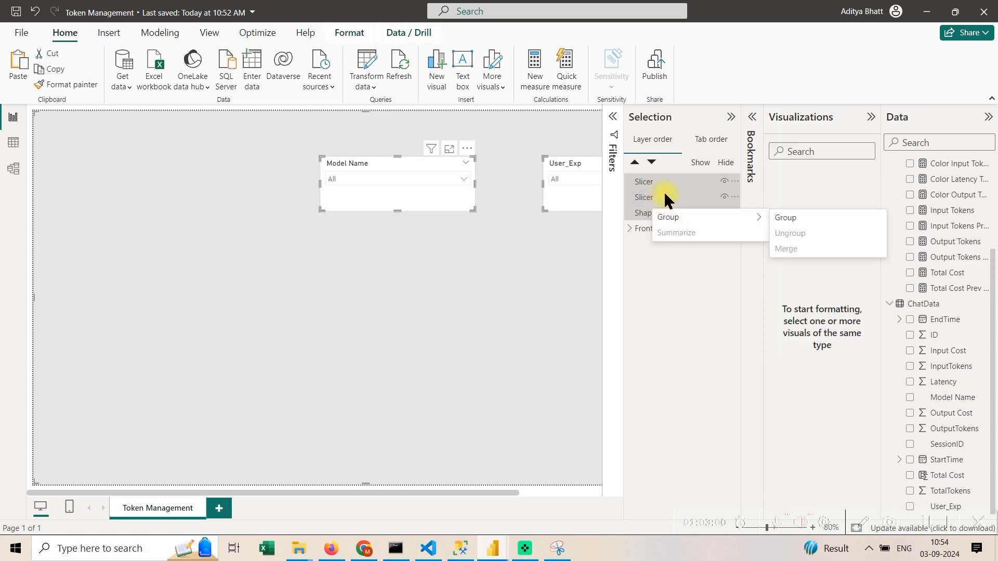
click(660, 319)
click(731, 117)
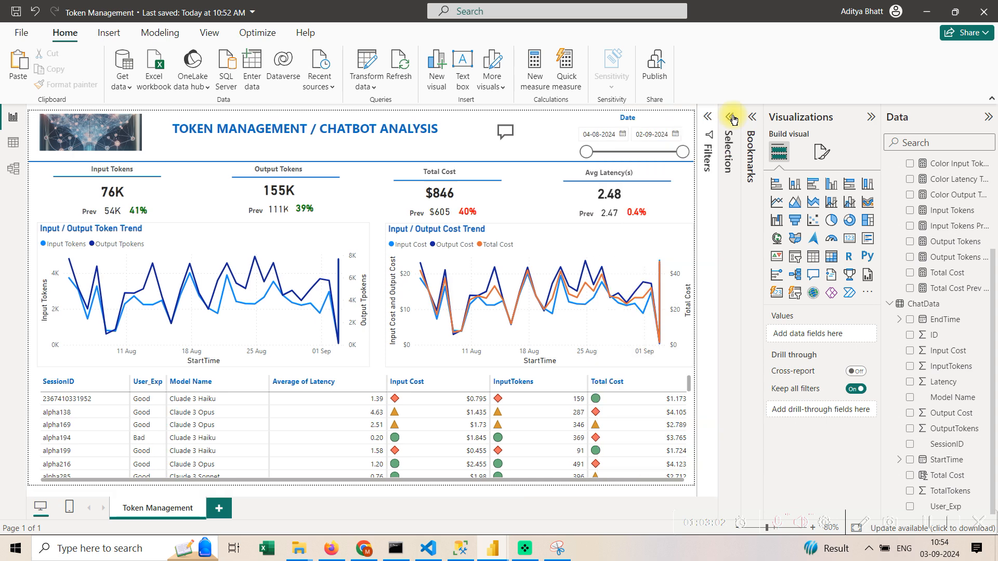
click(501, 139)
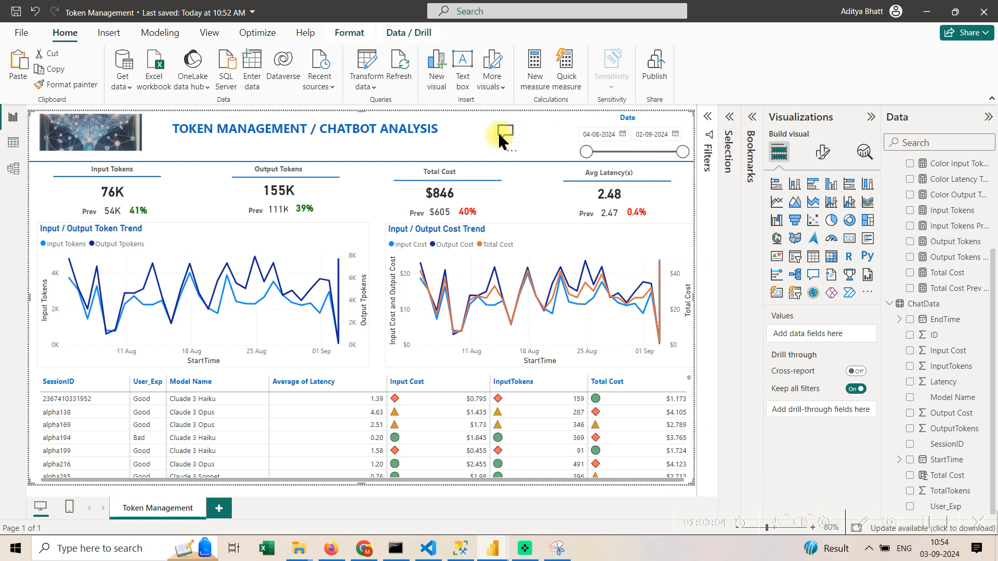
key(Delete)
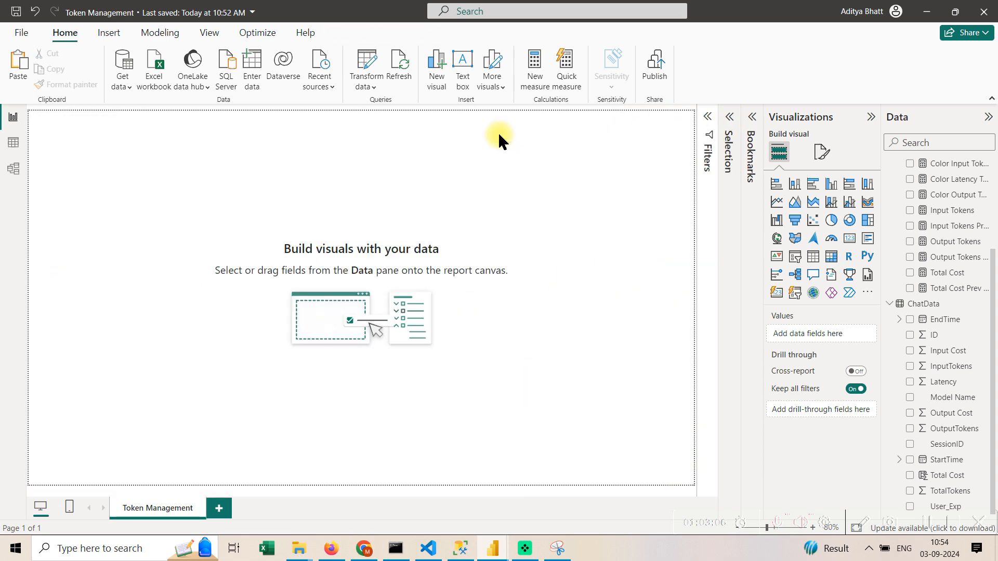
key(ctrl+z)
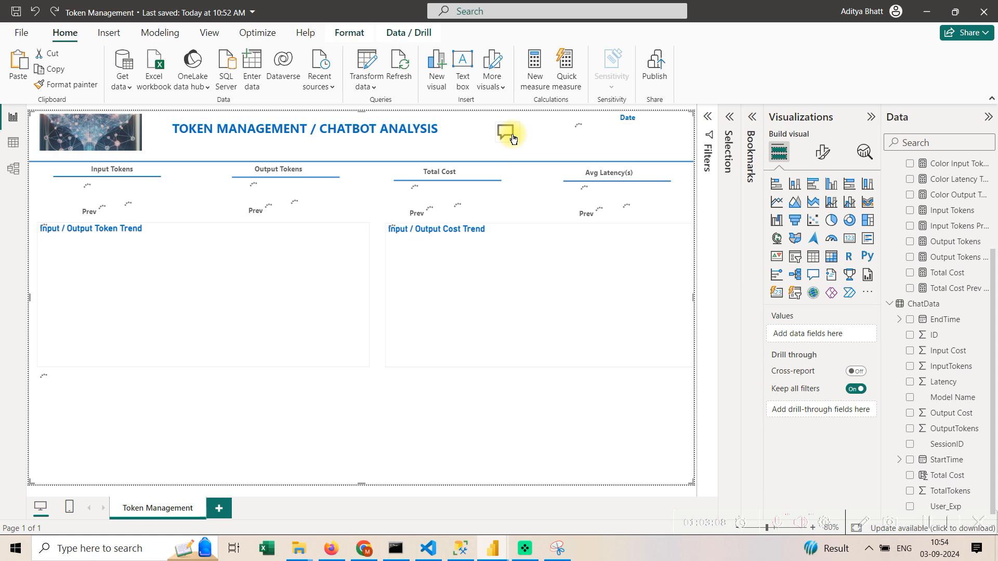
Delete the Q&A button and the banner image from the report header.
click(512, 138)
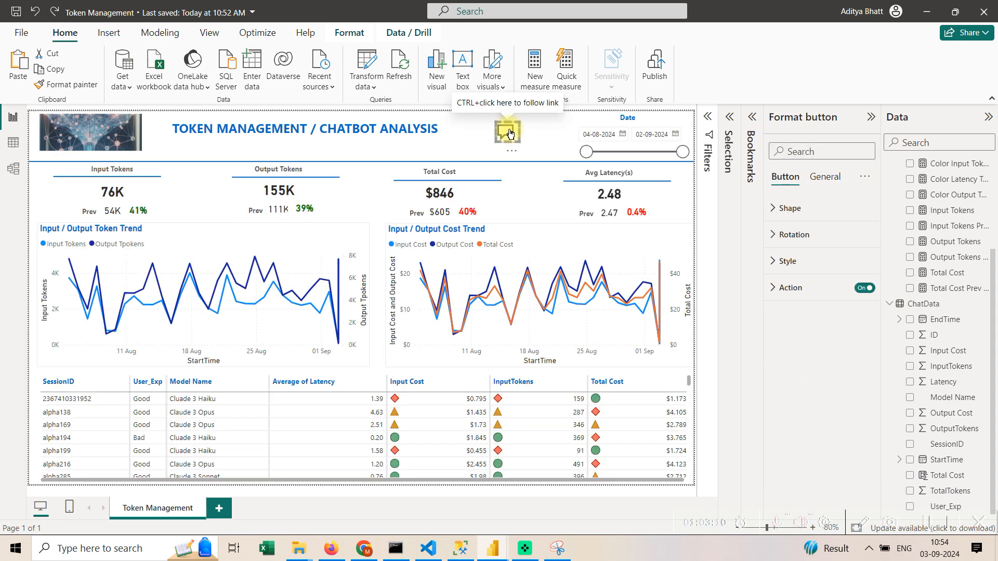
key(Delete)
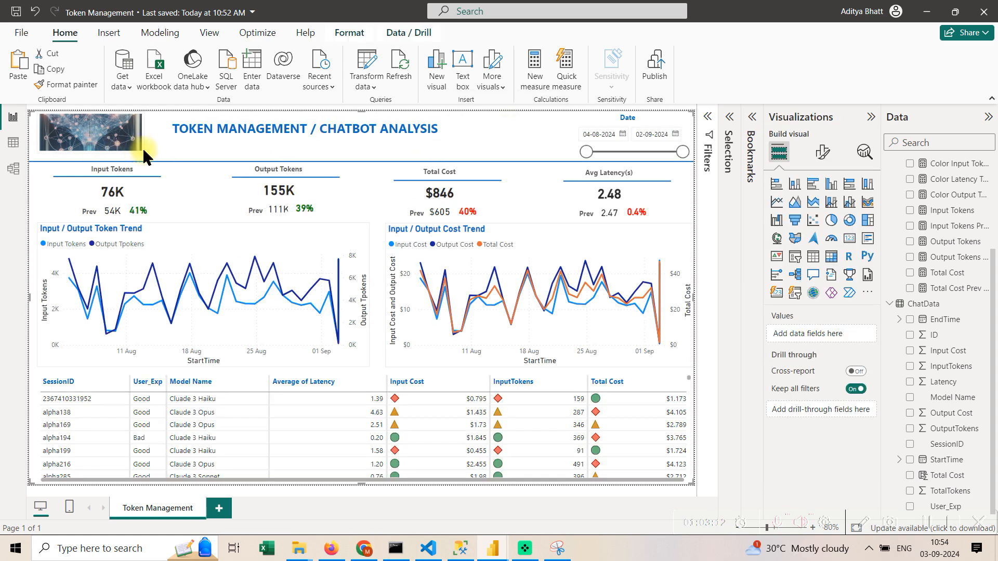
click(140, 151)
drag(141, 152, 106, 151)
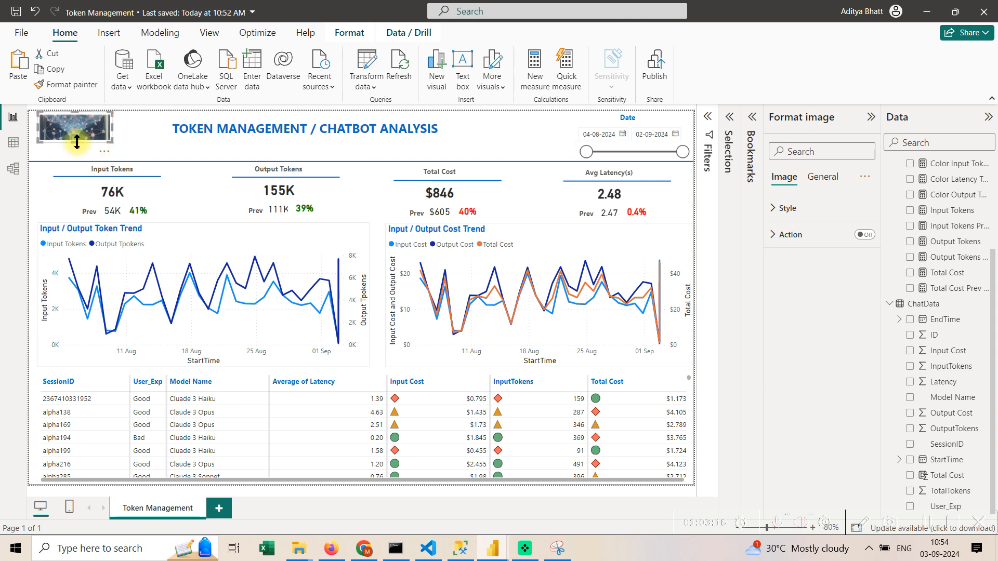
click(111, 152)
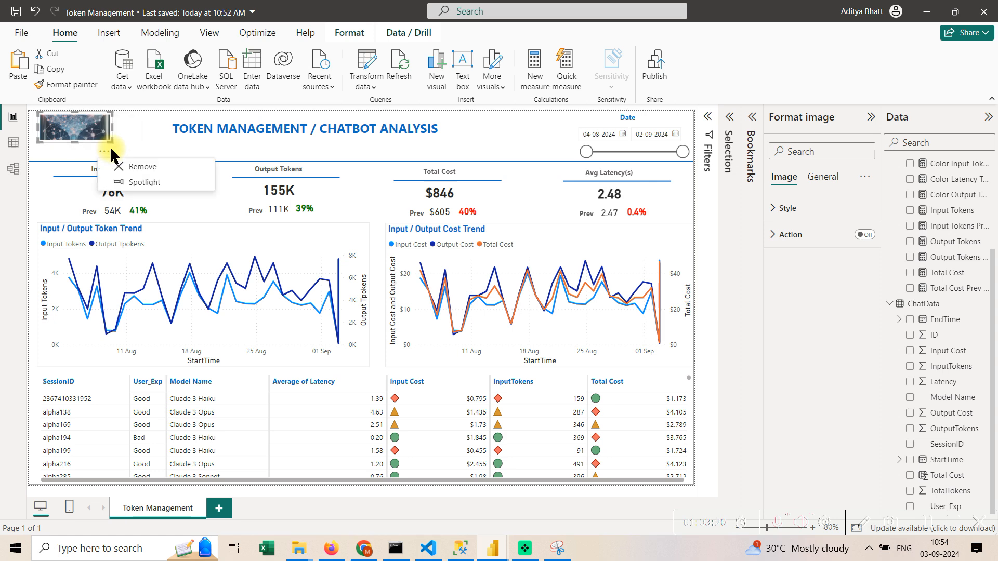
click(97, 133)
key(Delete)
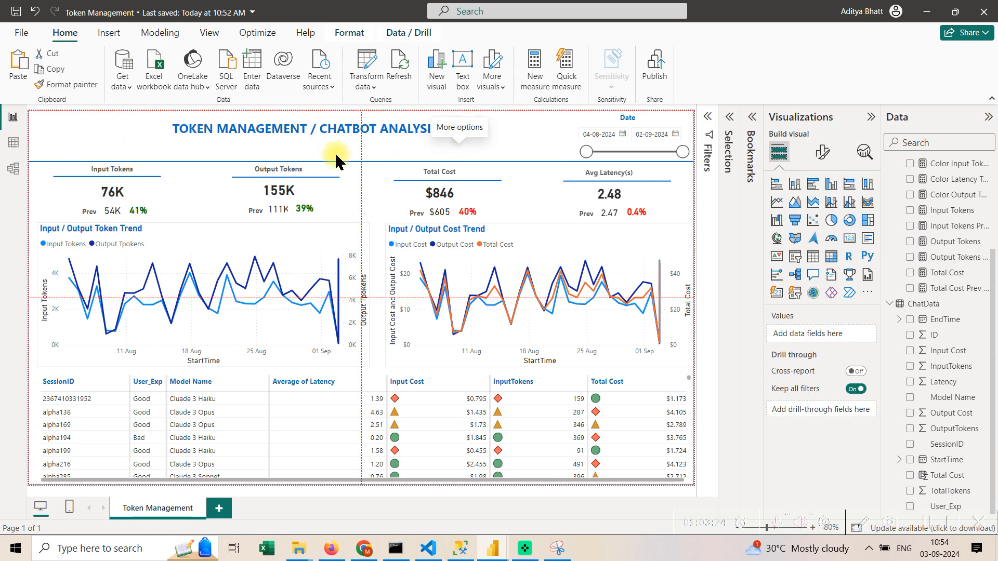
Move the TOKEN MANAGEMENT / CHATBOT ANALYSIS title text box left into the space of the removed banner image.
click(462, 154)
drag(462, 155, 348, 161)
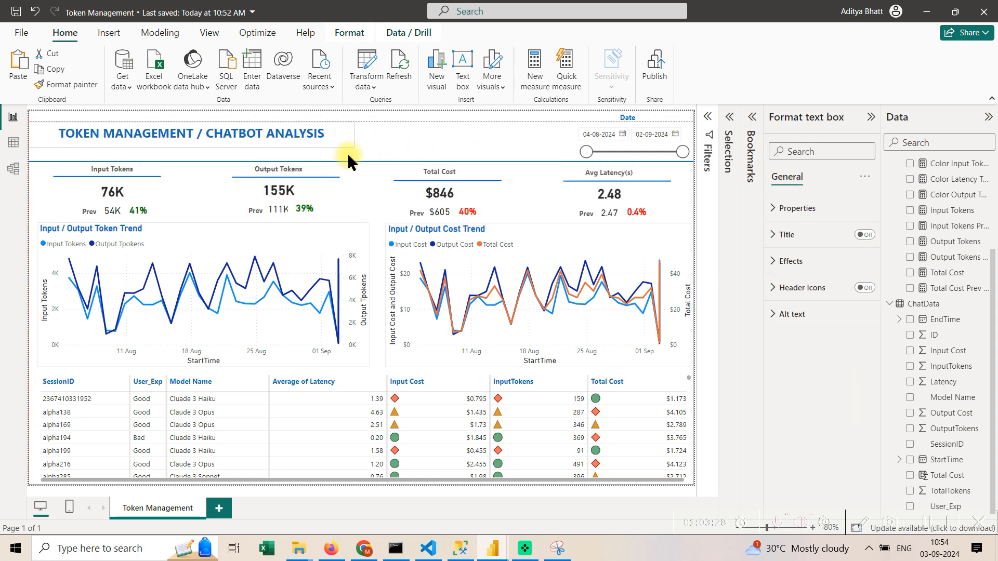
click(415, 148)
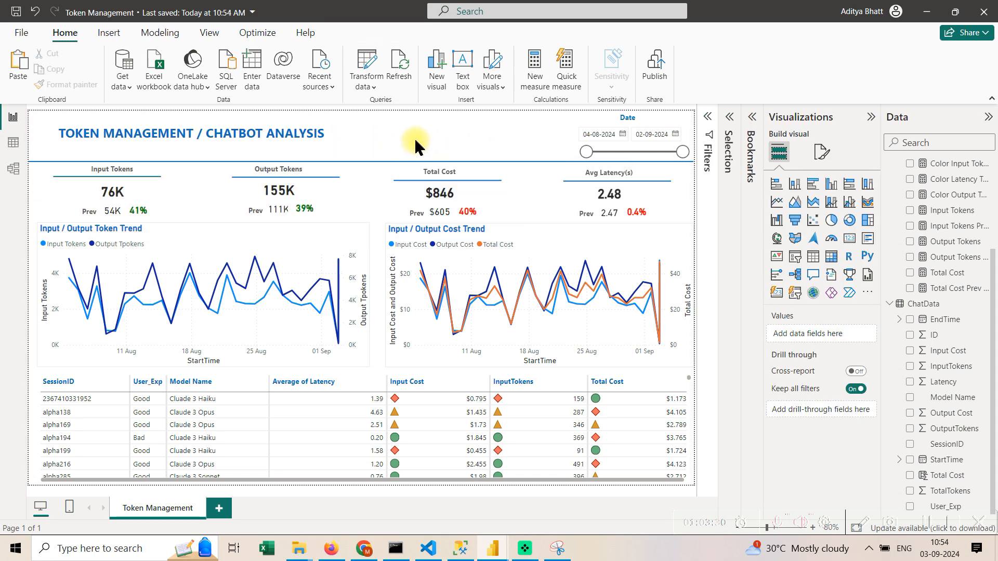
Nudge the report title text box slightly up and to the right within the header.
click(199, 151)
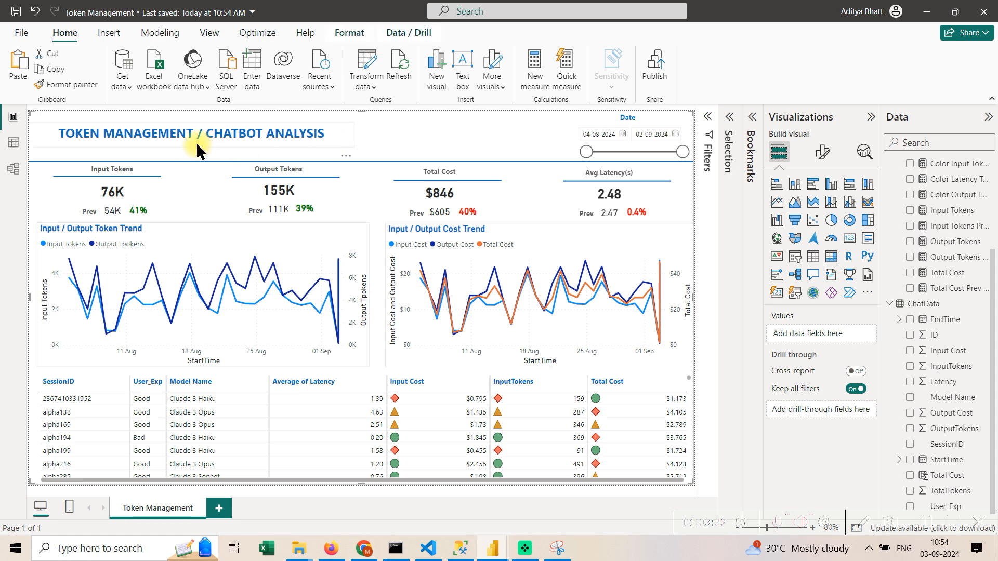
click(199, 150)
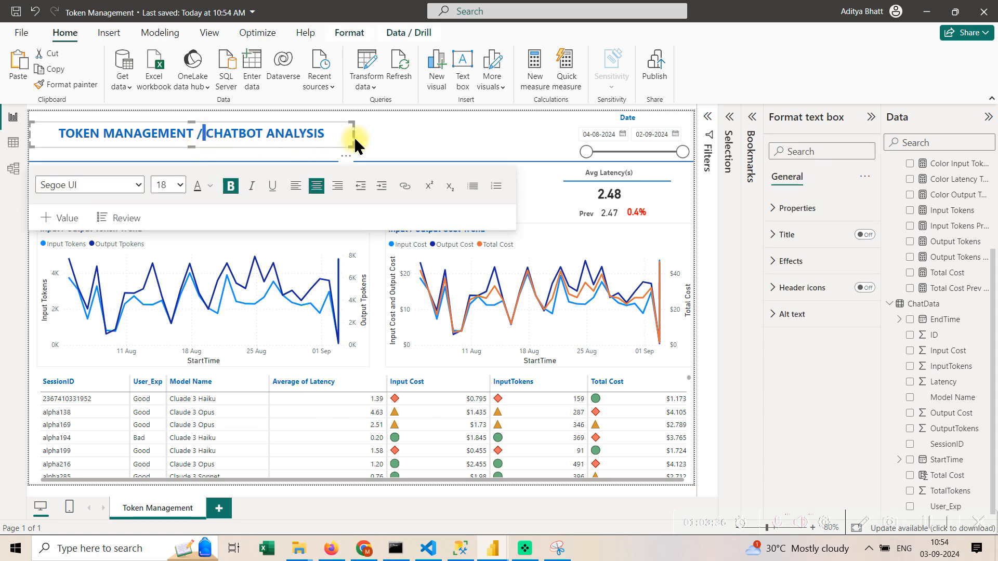
click(346, 156)
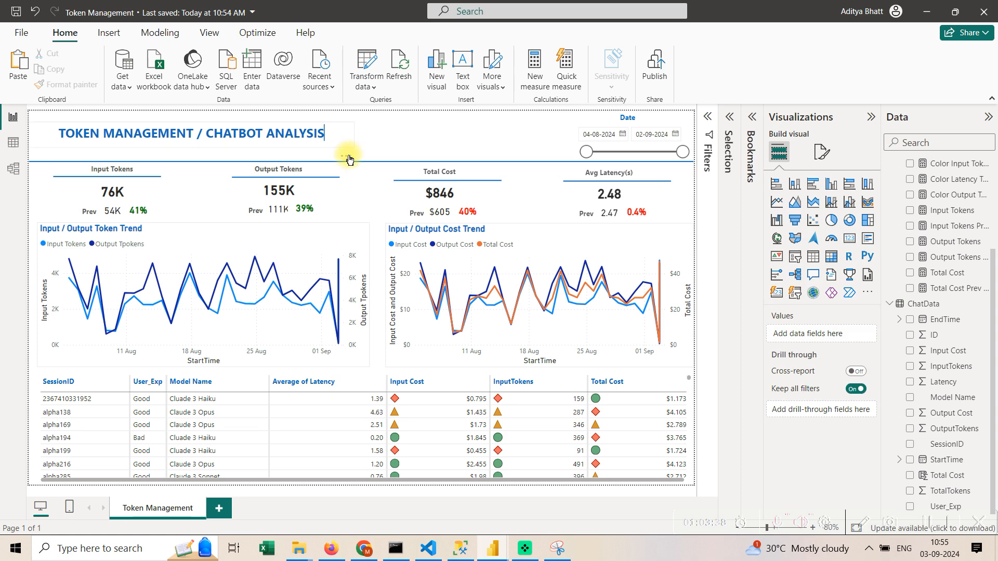
click(345, 153)
click(352, 156)
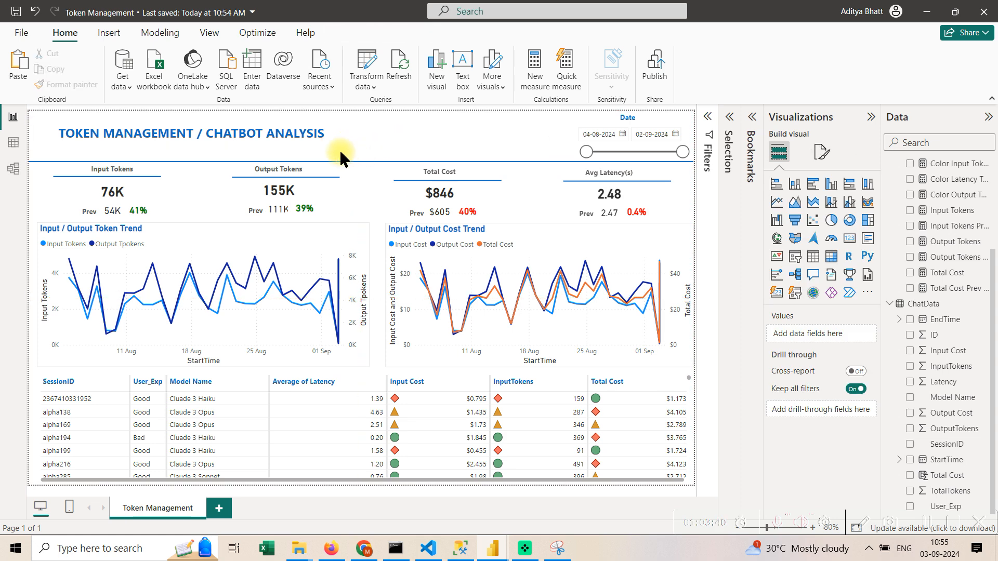
click(343, 155)
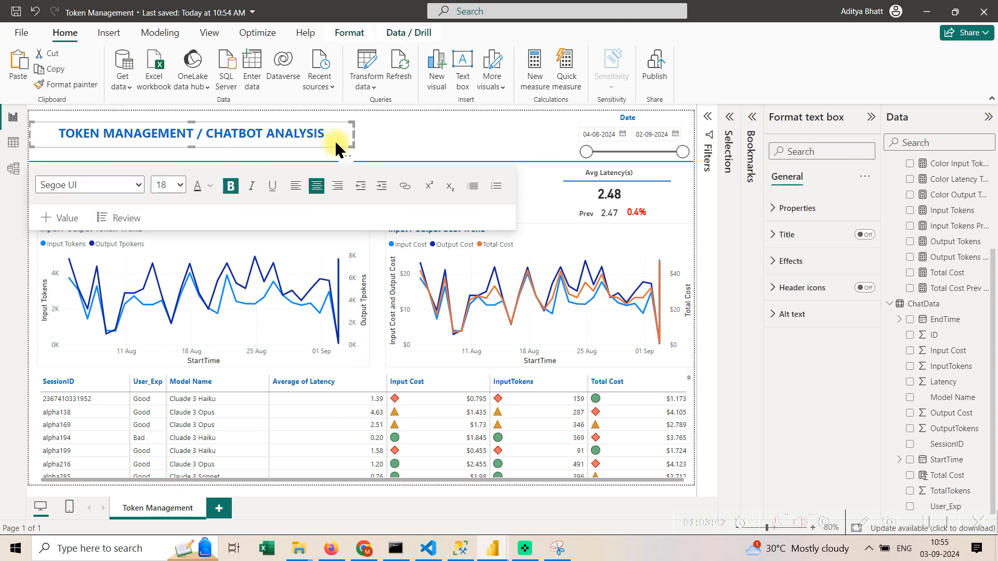
click(350, 151)
drag(349, 146, 351, 151)
click(377, 137)
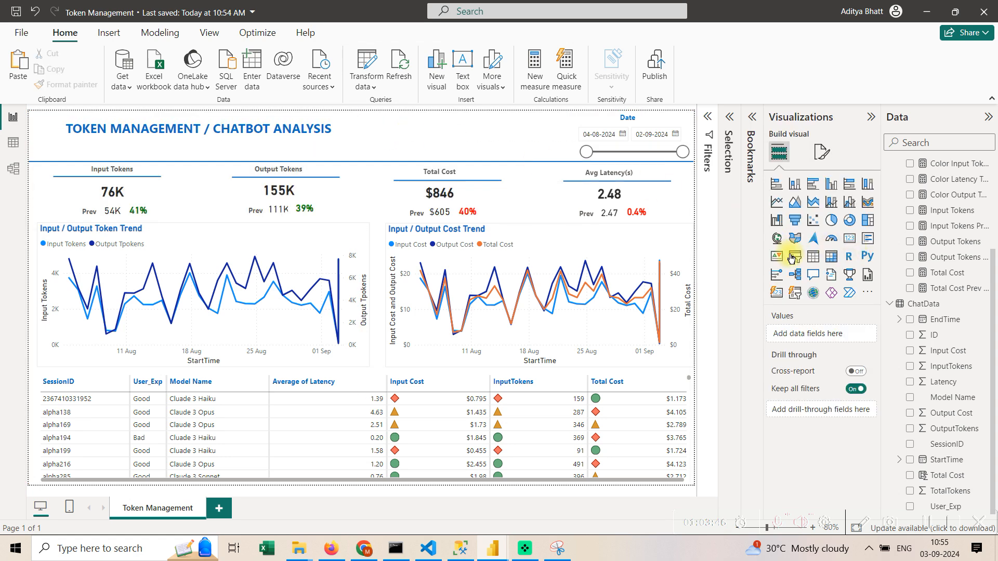
Add a slicer to the page and populate it with the Model Name field from ChatData.
click(798, 261)
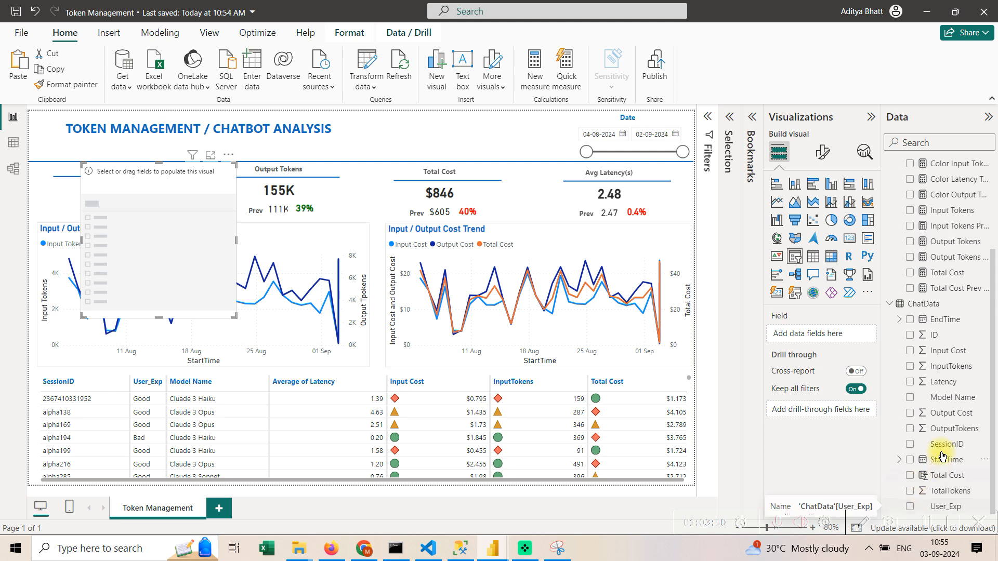
click(911, 398)
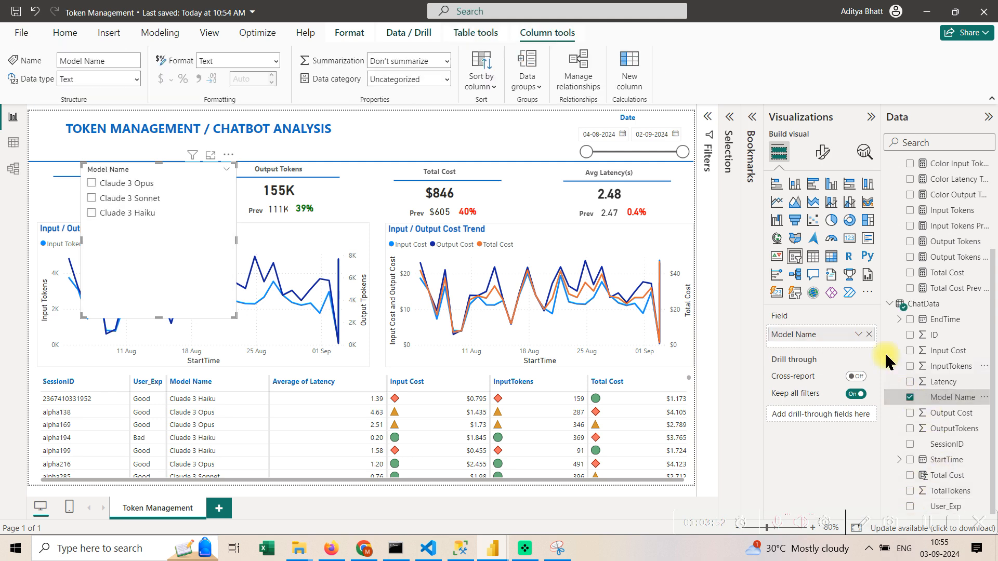
click(731, 120)
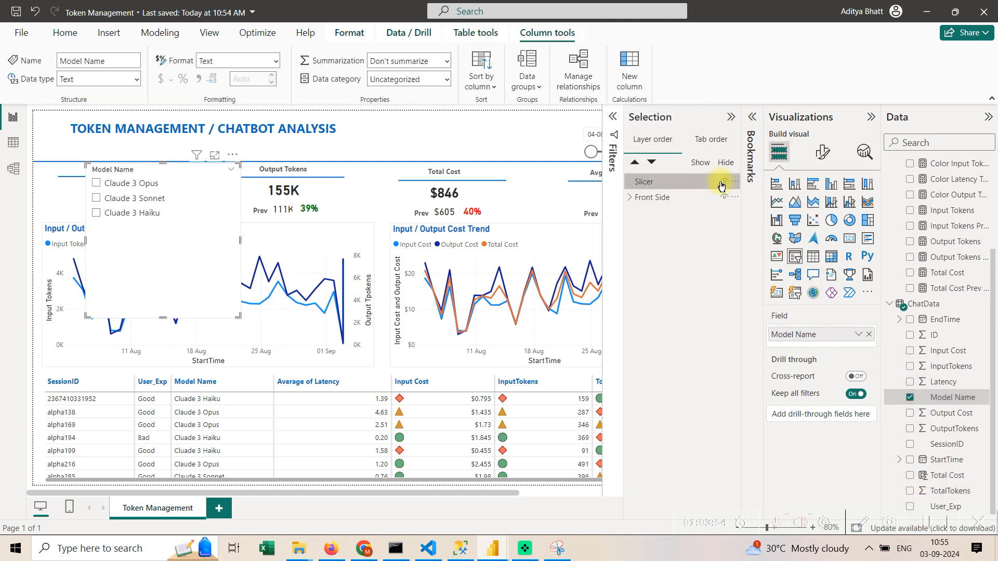
right_click(707, 183)
click(670, 182)
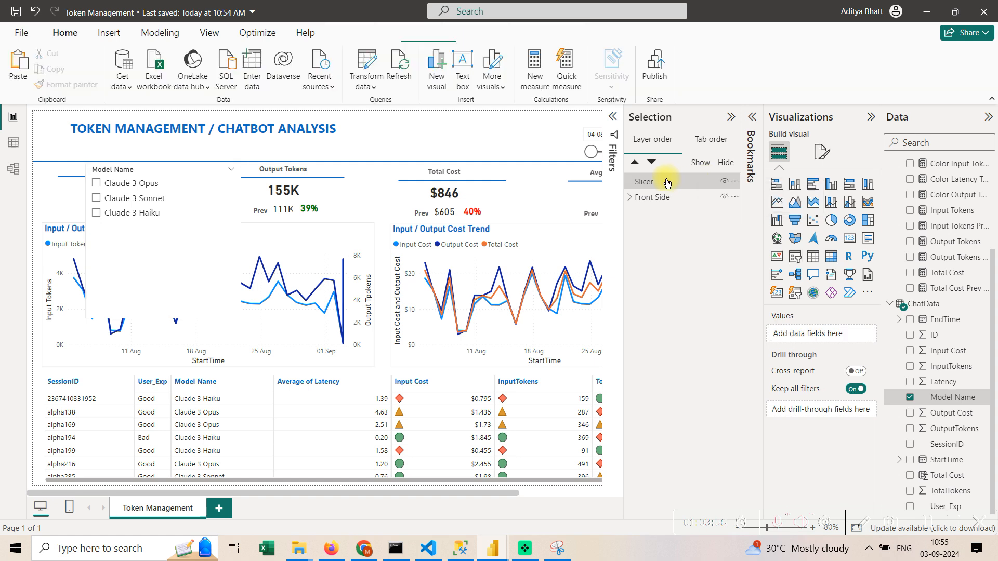
right_click(666, 181)
Format the Model Name slicer's header text as bold and blue.
click(181, 245)
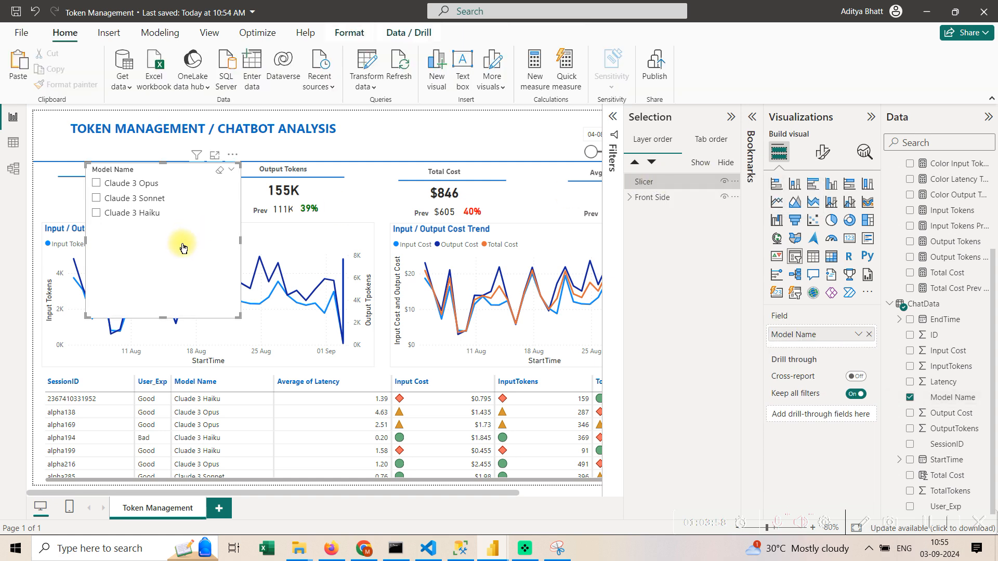
click(822, 152)
click(819, 278)
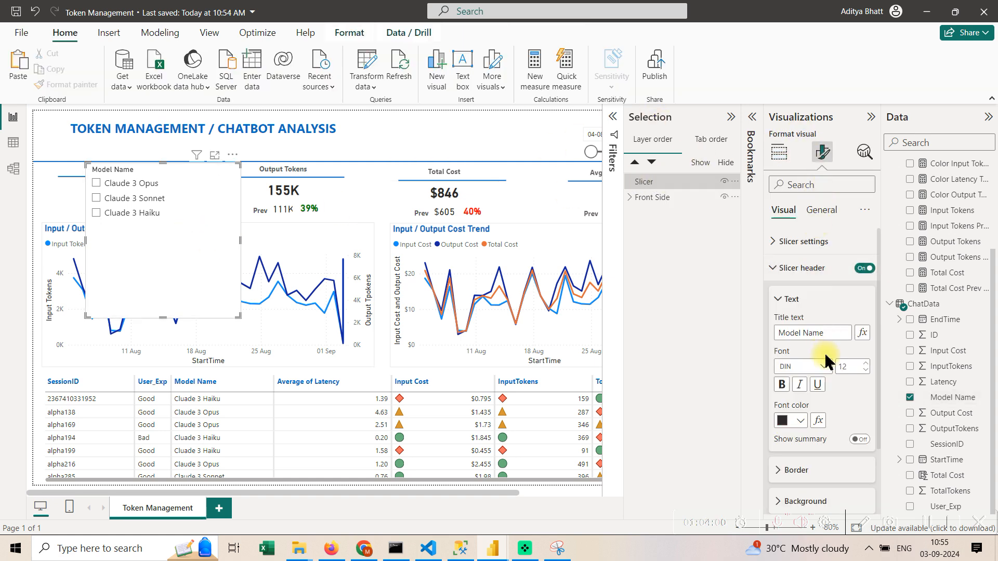
click(784, 389)
click(800, 420)
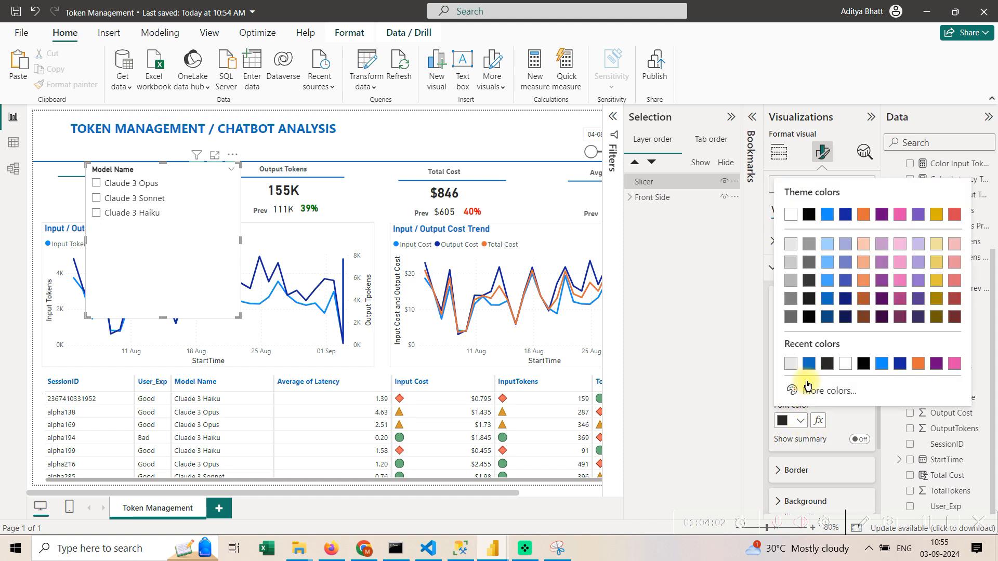
click(772, 363)
Set the Model Name slicer's style to Dropdown, enable its "Select all" option, and check the resulting list.
click(833, 253)
click(821, 306)
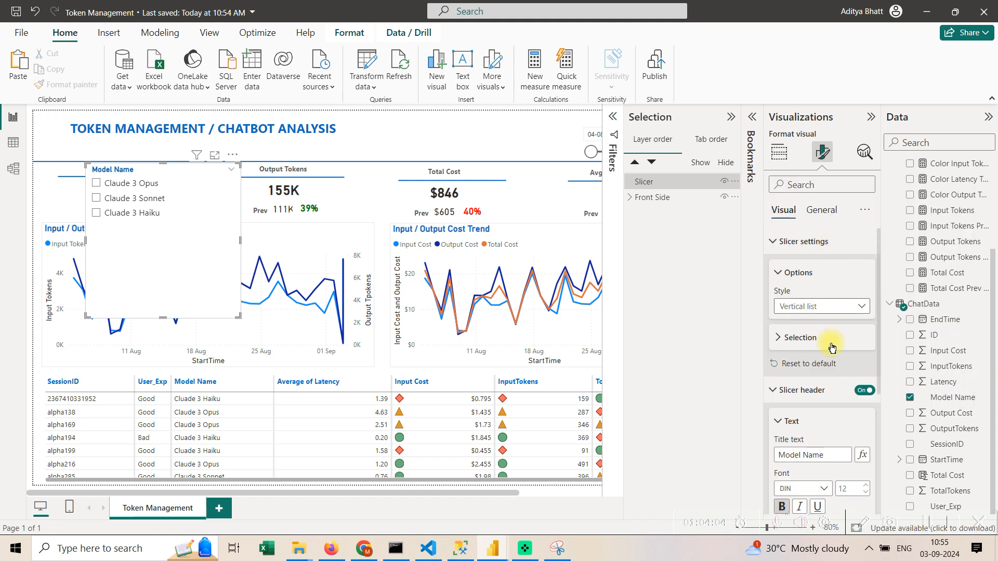
click(830, 352)
scroll(827, 312, down, 1)
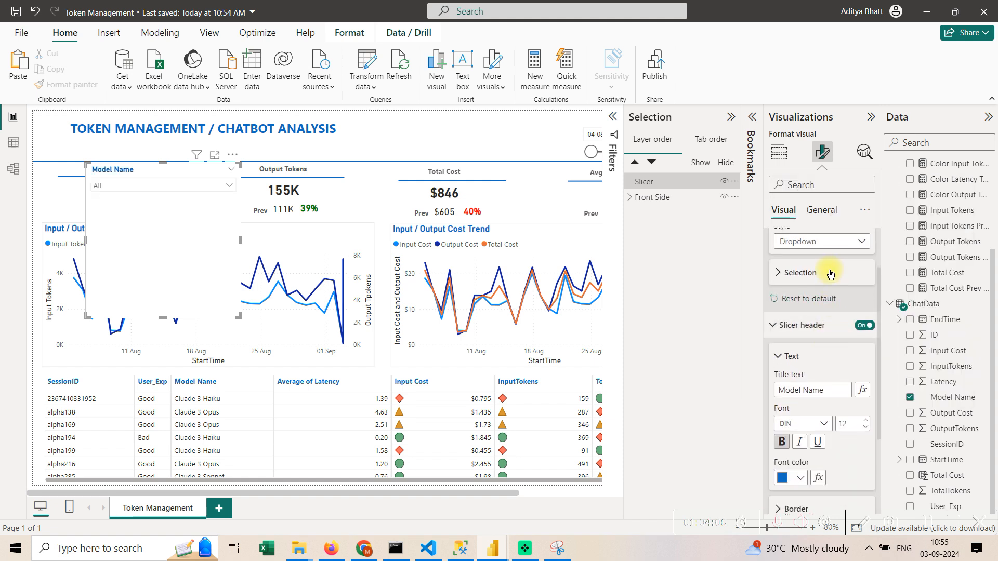
click(827, 271)
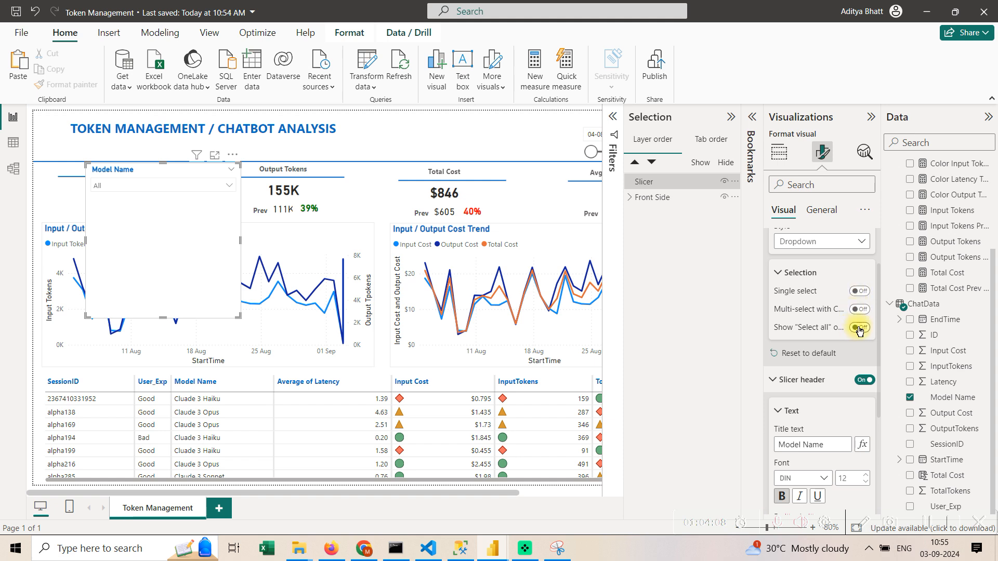
click(859, 328)
click(172, 187)
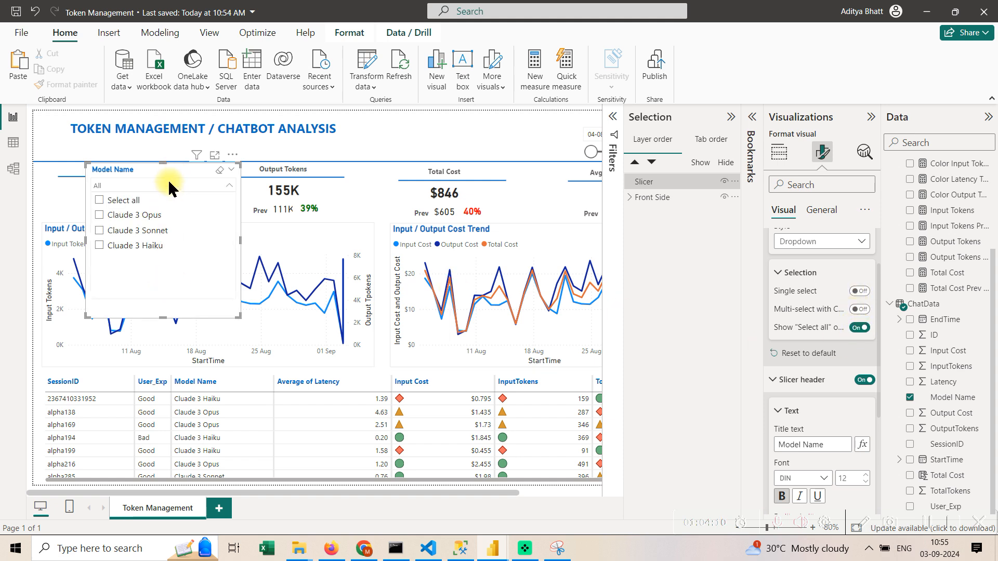
click(171, 187)
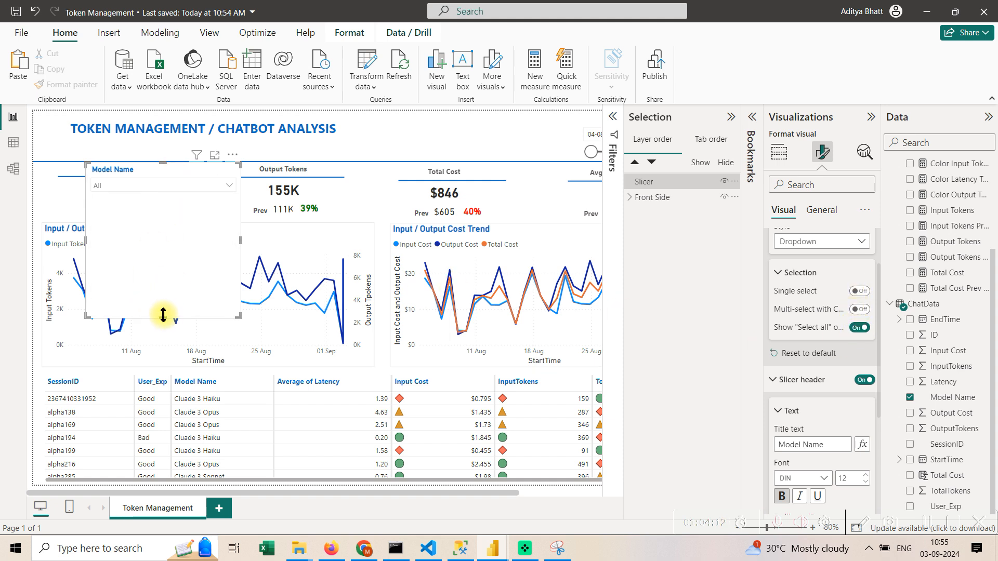
Shrink the Model Name slicer and place it in the report header between the title and the Date slicer.
drag(163, 315, 452, 126)
click(731, 116)
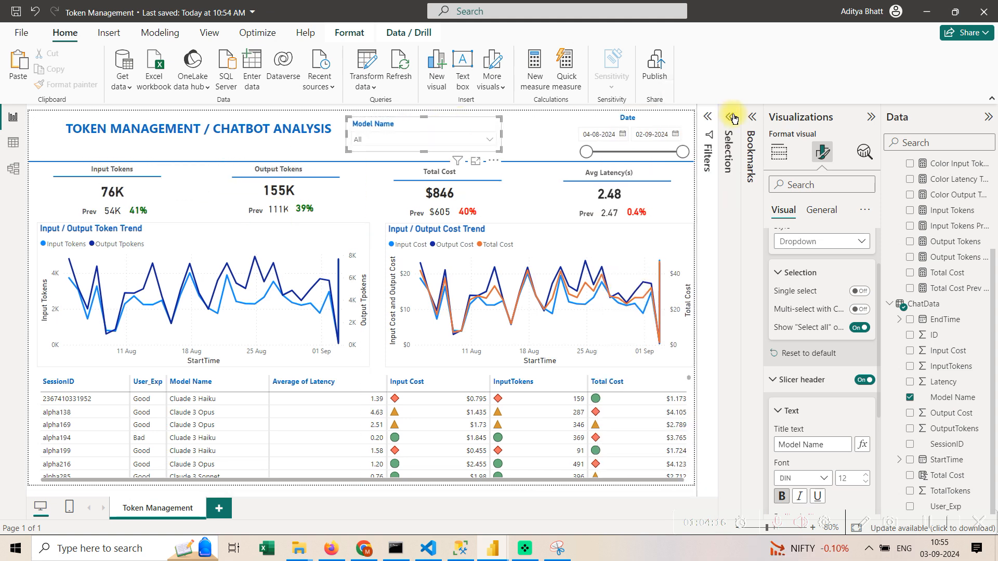
mouse_move(501, 134)
mouse_down()
mouse_move(412, 130)
mouse_move(510, 115)
mouse_move(499, 119)
mouse_up()
Duplicate the Model Name slicer beside the original and replace the copy's field with User_Exp.
key(ctrl+v)
scroll(829, 289, up, 2)
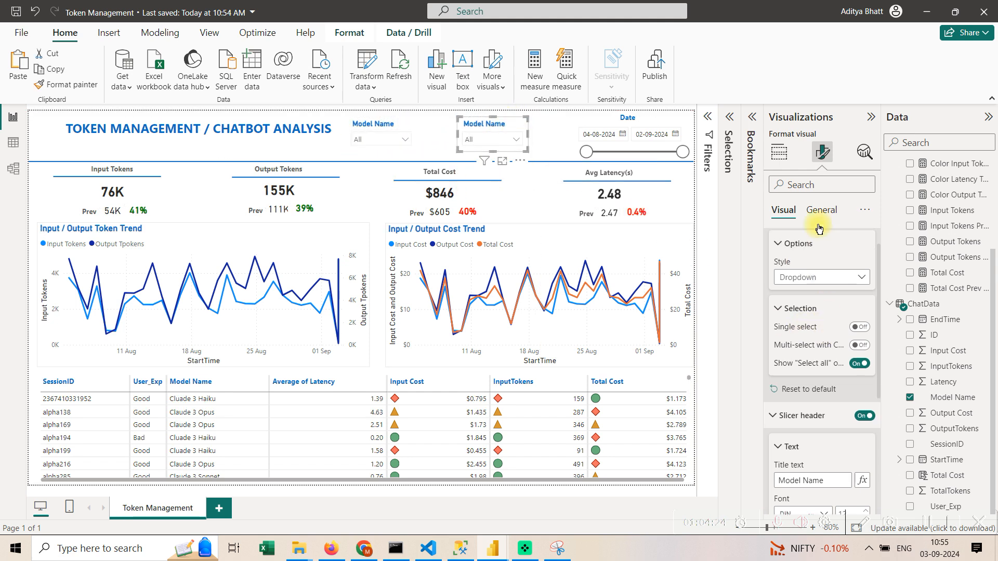
click(778, 152)
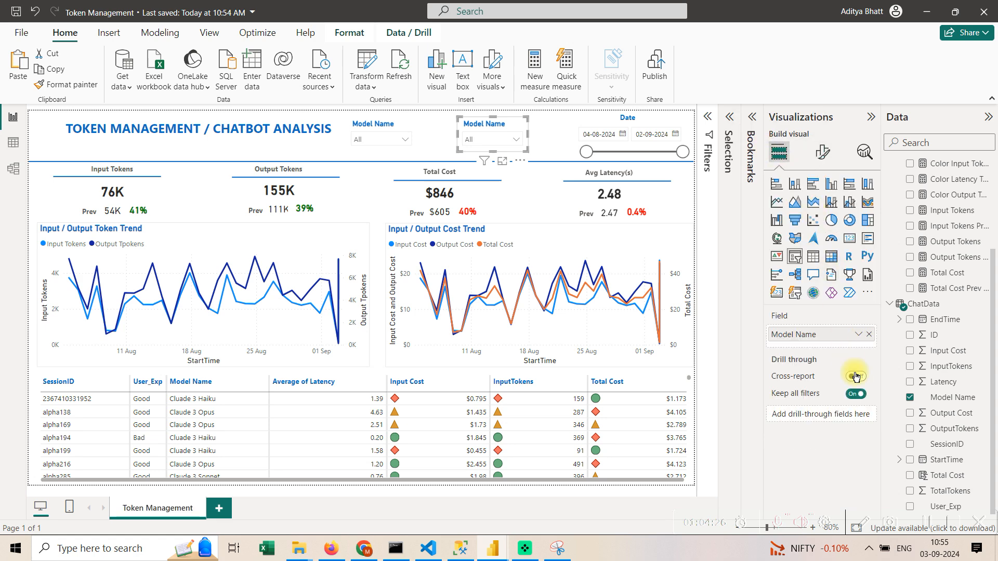
click(869, 335)
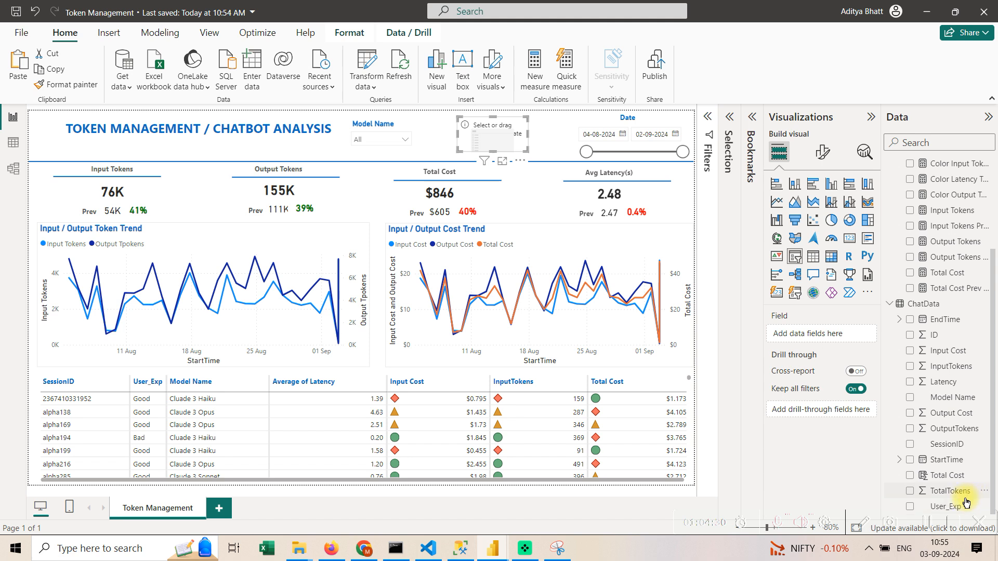
drag(964, 504, 843, 337)
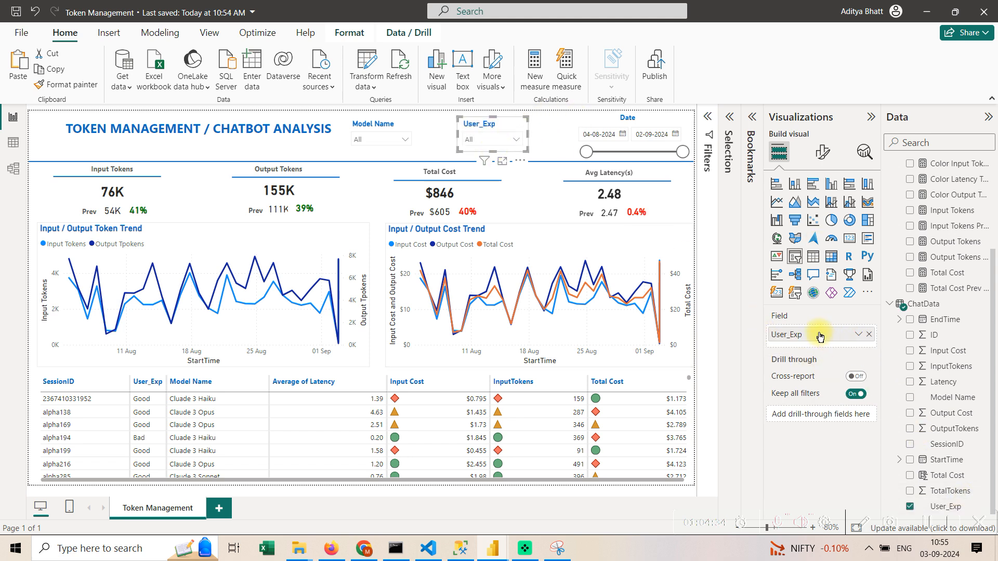
Rename the User_Exp field in the second slicer to User Experience.
double_click(820, 336)
click(819, 334)
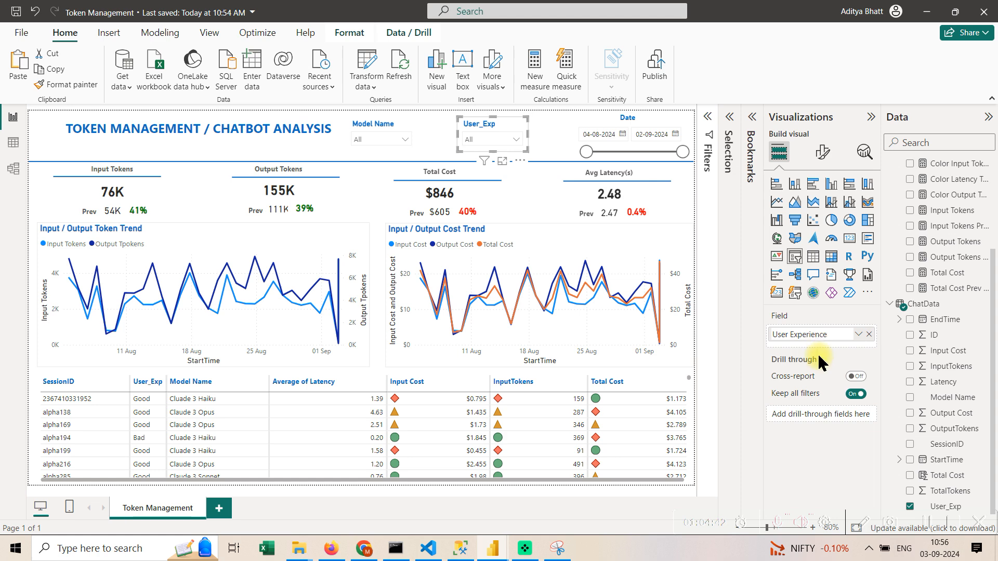
key(Return)
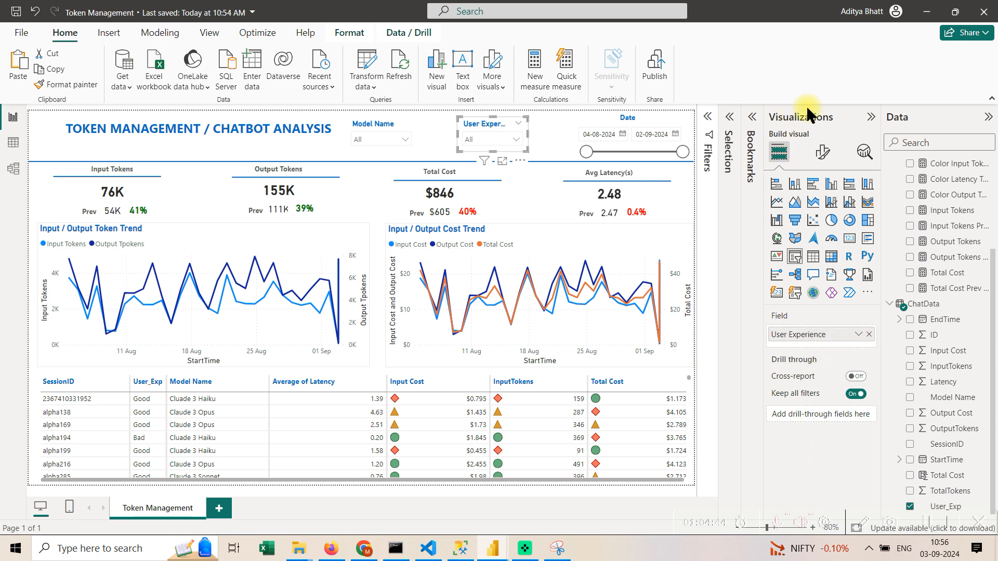
Widen the User Experience slicer so its full header fits, and save the report.
click(872, 118)
click(988, 117)
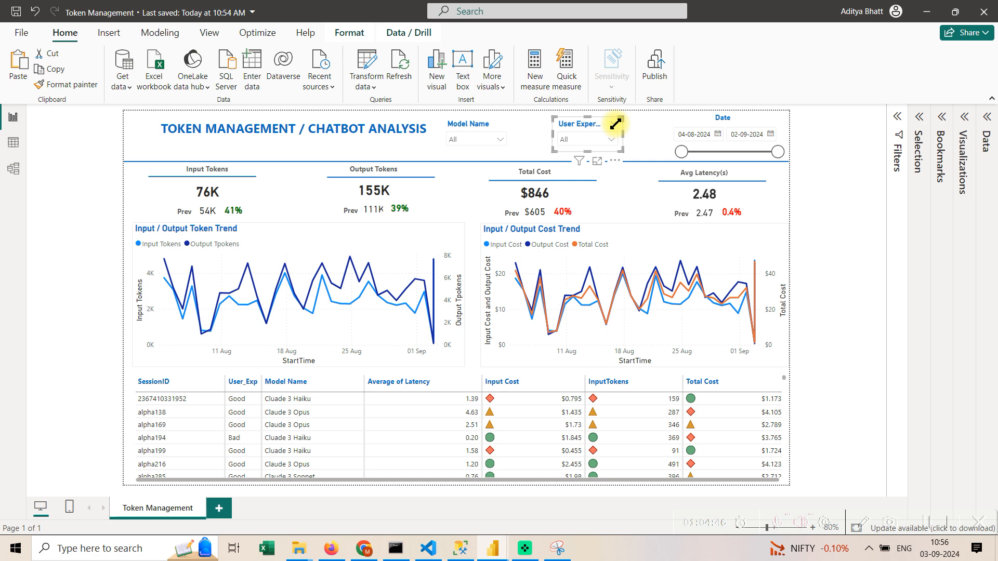
drag(622, 136, 641, 137)
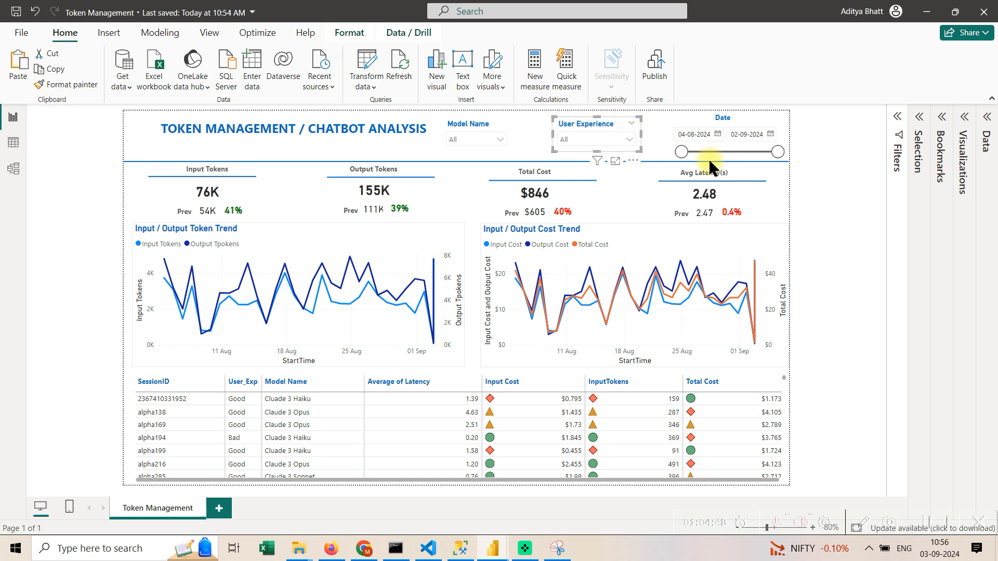
click(839, 238)
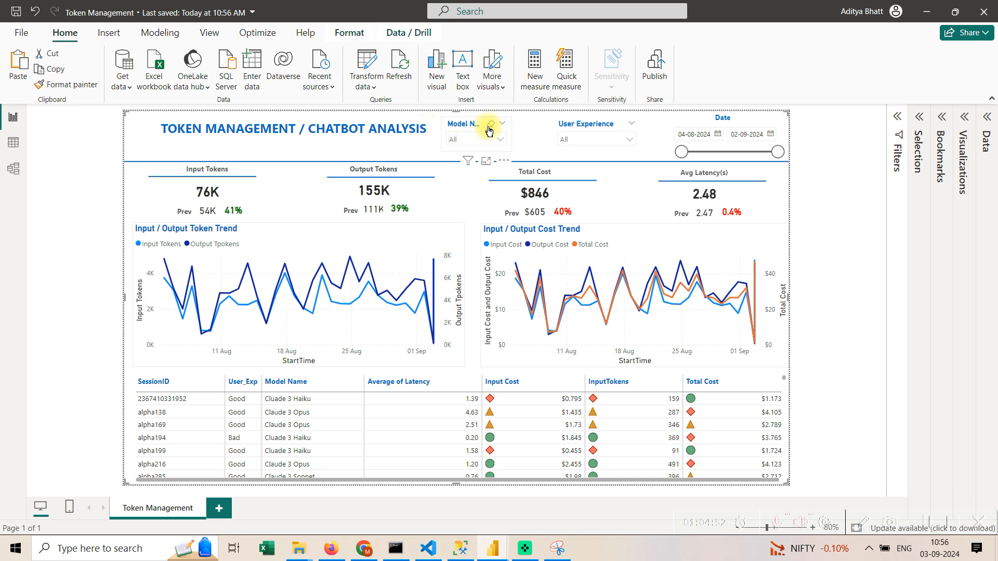
Widen the Model Name slicer so its header and model names fit in full.
click(484, 139)
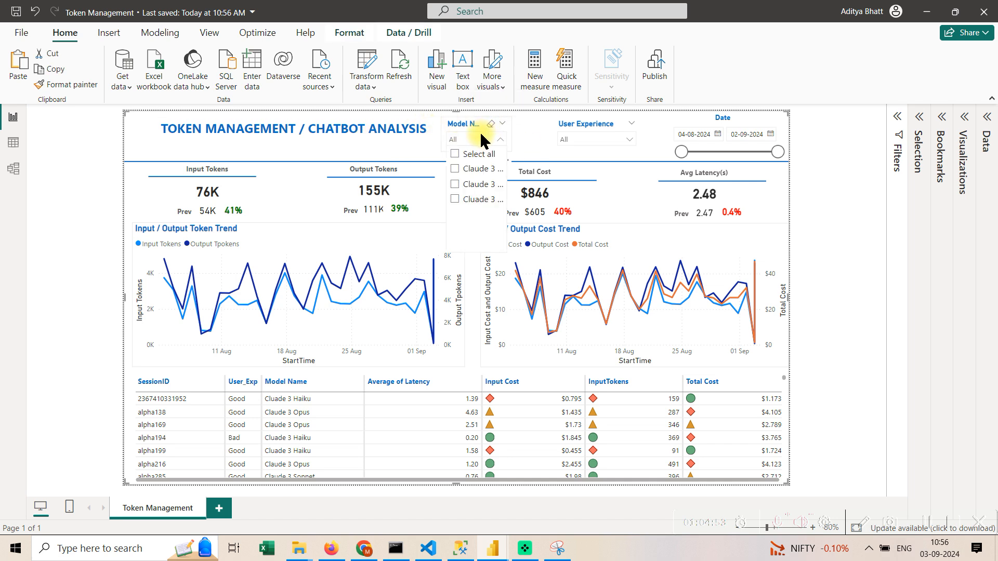
click(509, 140)
click(509, 134)
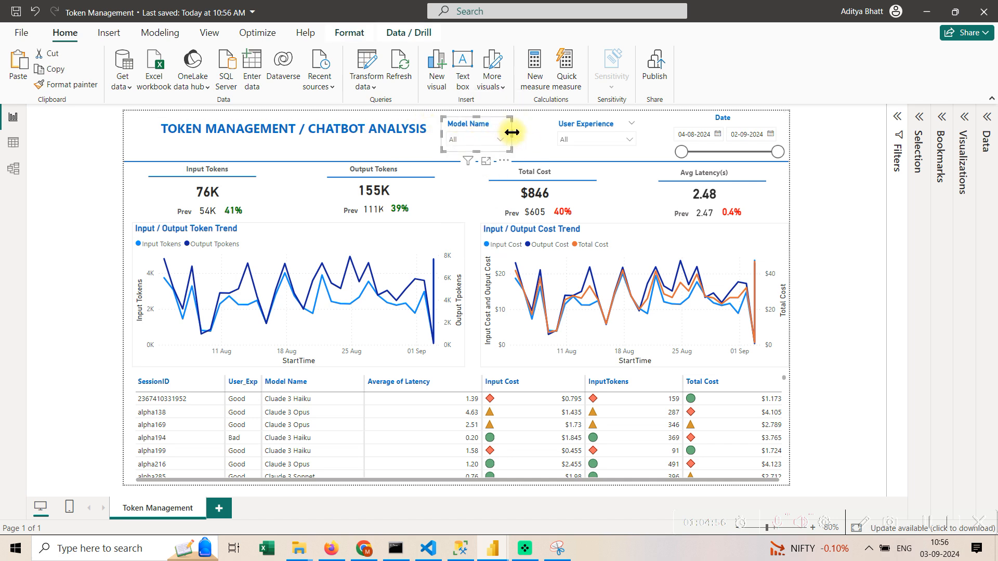
drag(512, 133, 535, 134)
Test the Model Name slicer by filtering on Cluade 3 Haiku and on Claude 3 Sonnet, clearing each selection.
click(524, 138)
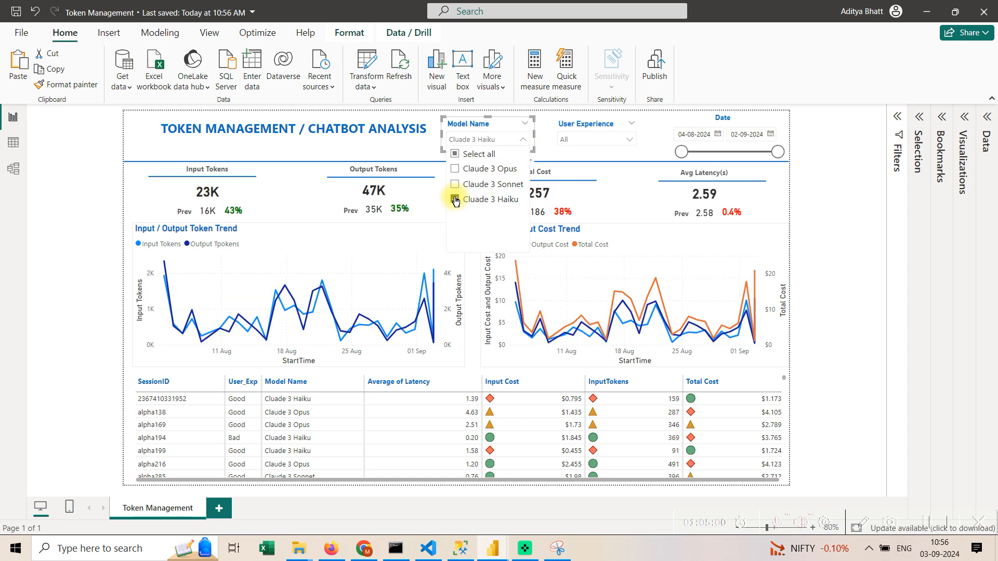
click(456, 200)
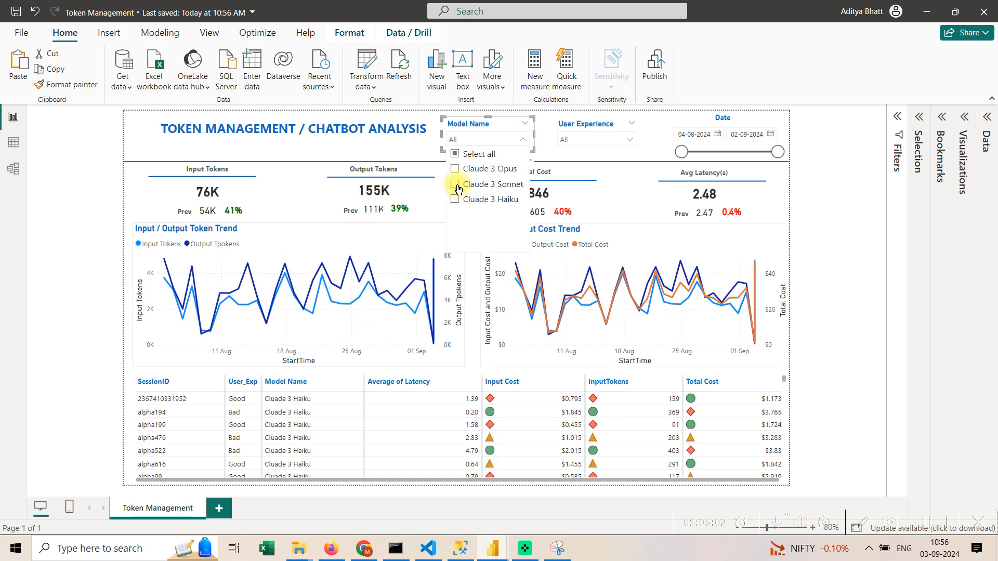
click(456, 186)
click(456, 185)
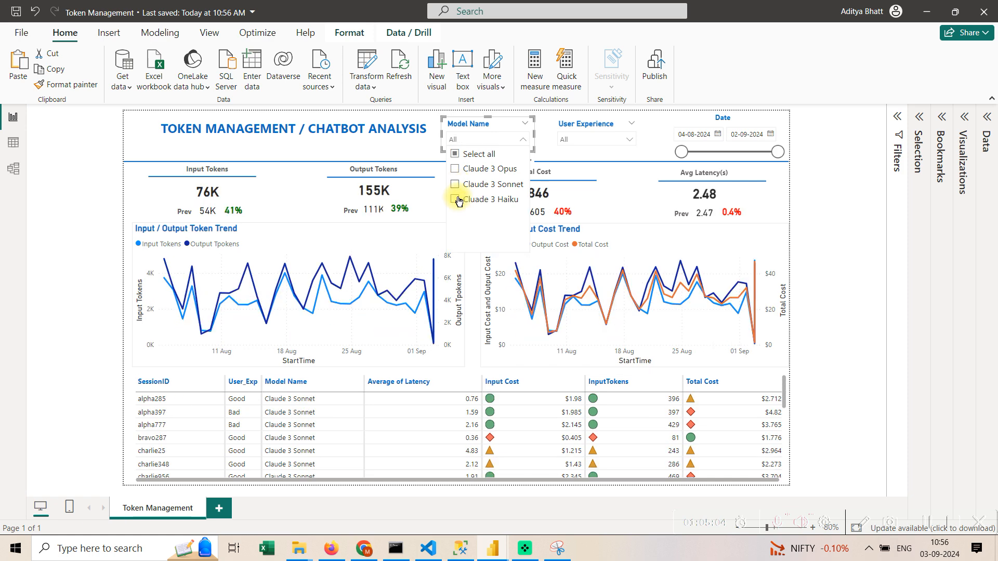
click(352, 152)
Test the User Experience slicer by filtering on Good and on Bad, clearing each selection.
click(617, 141)
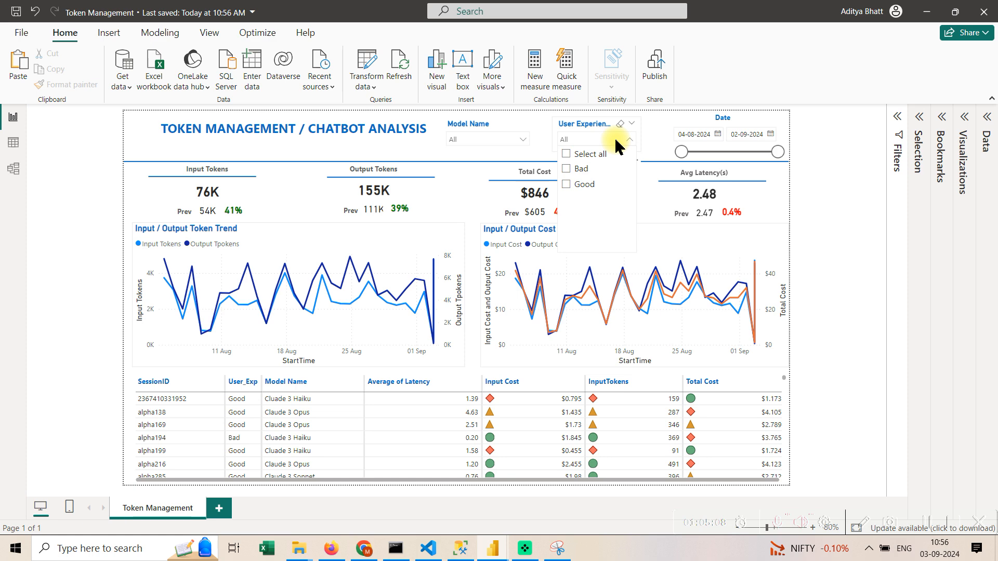
click(582, 185)
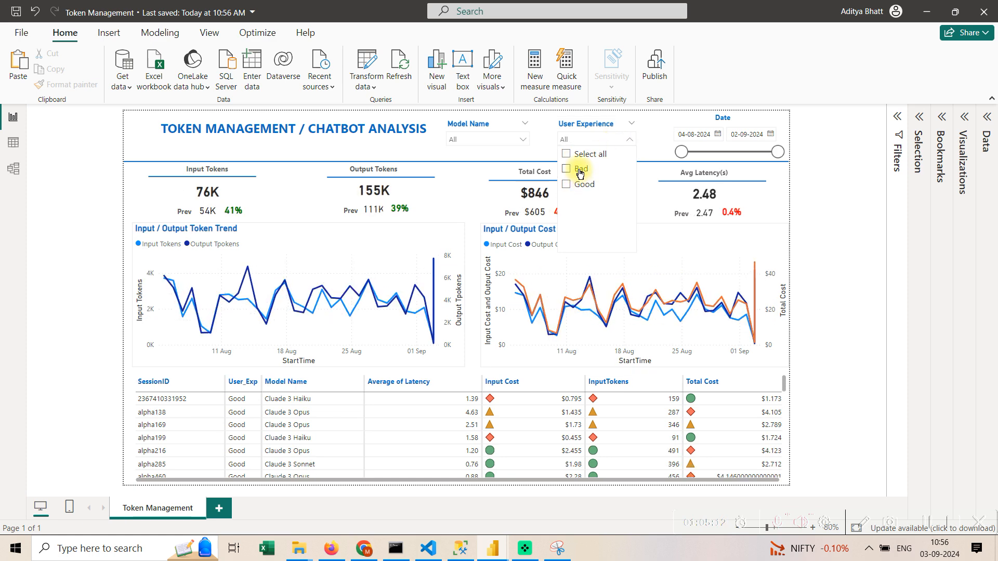
click(581, 169)
click(580, 170)
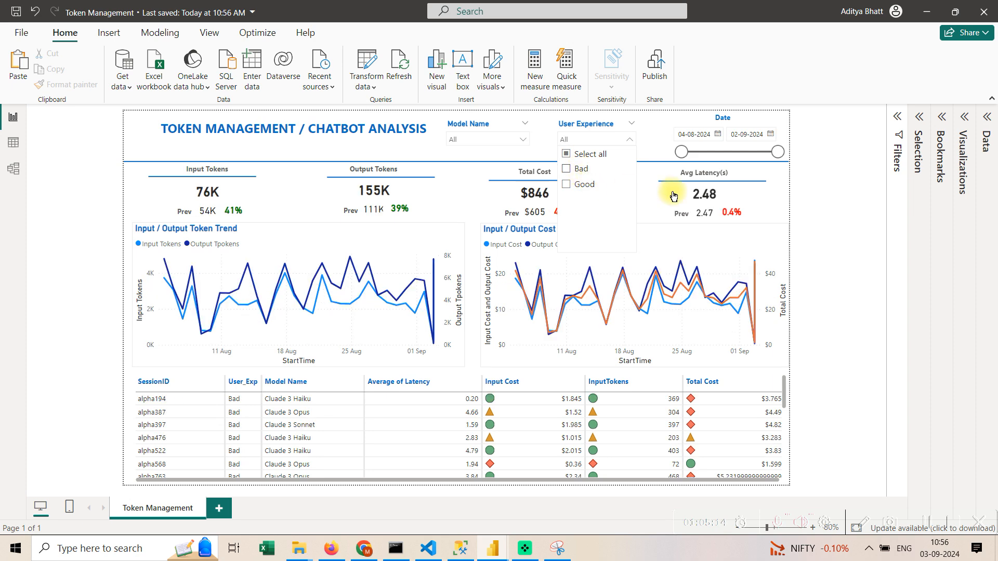
click(830, 206)
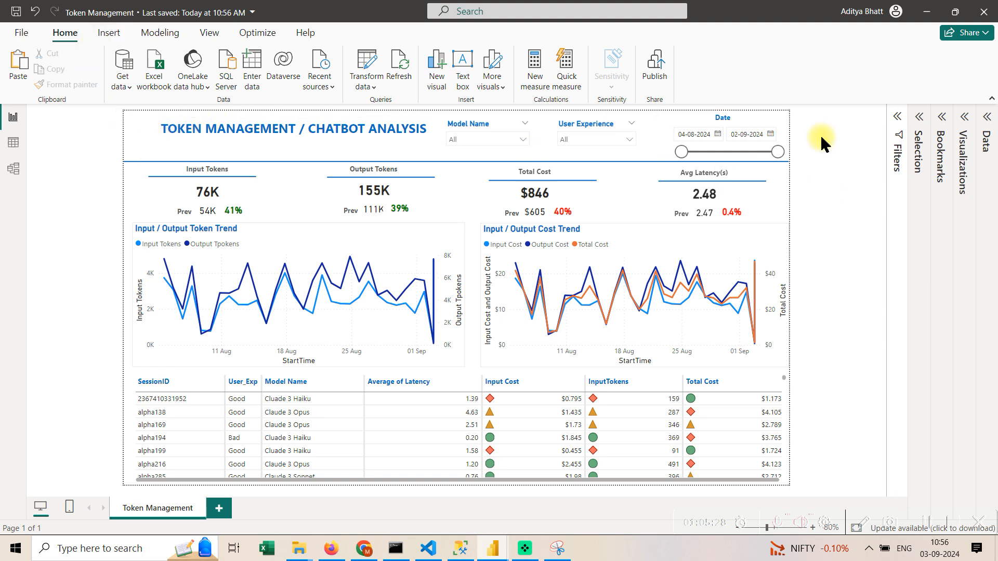
Set the page's canvas background color to light grey.
click(943, 118)
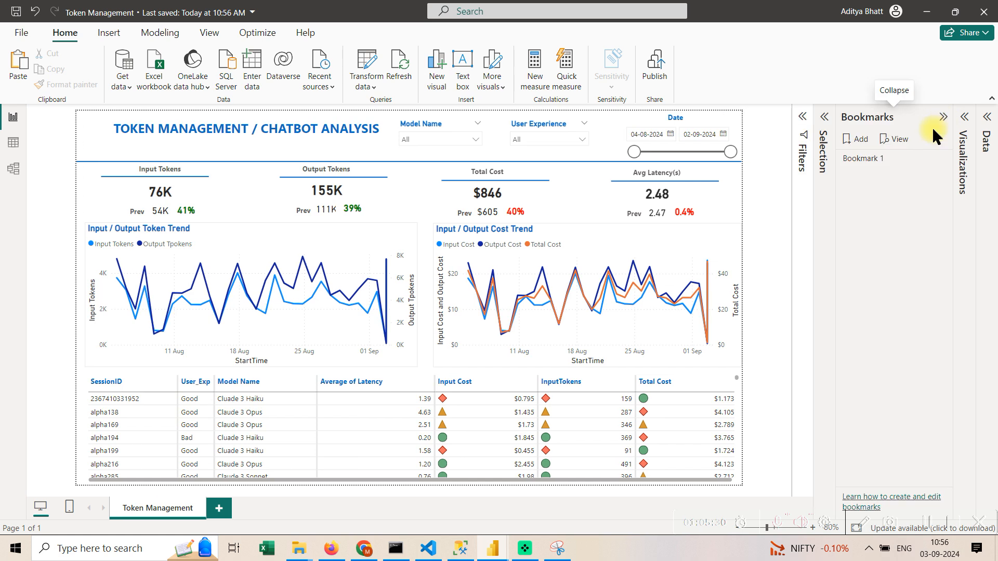
click(964, 117)
click(917, 152)
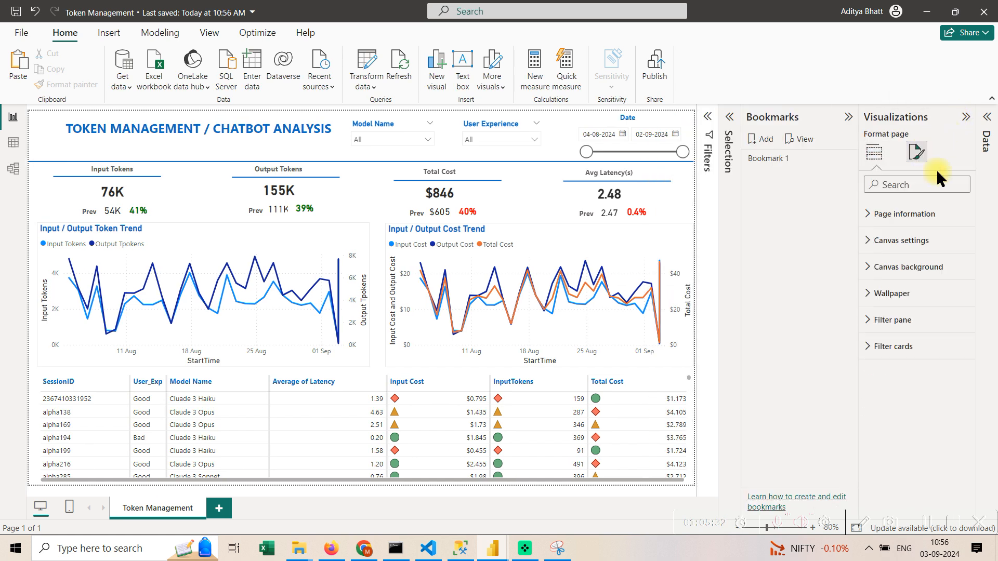
click(921, 261)
click(890, 311)
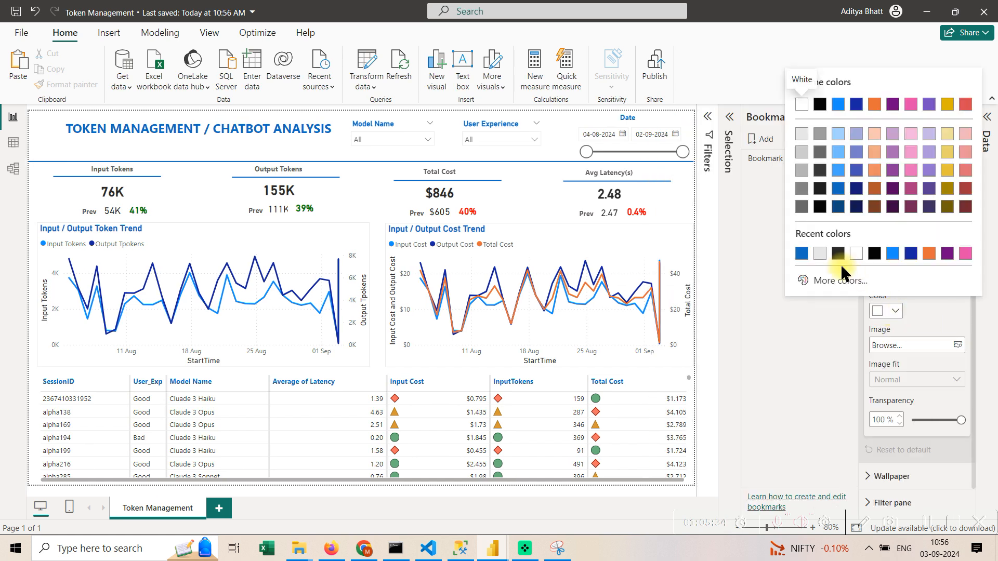
click(821, 257)
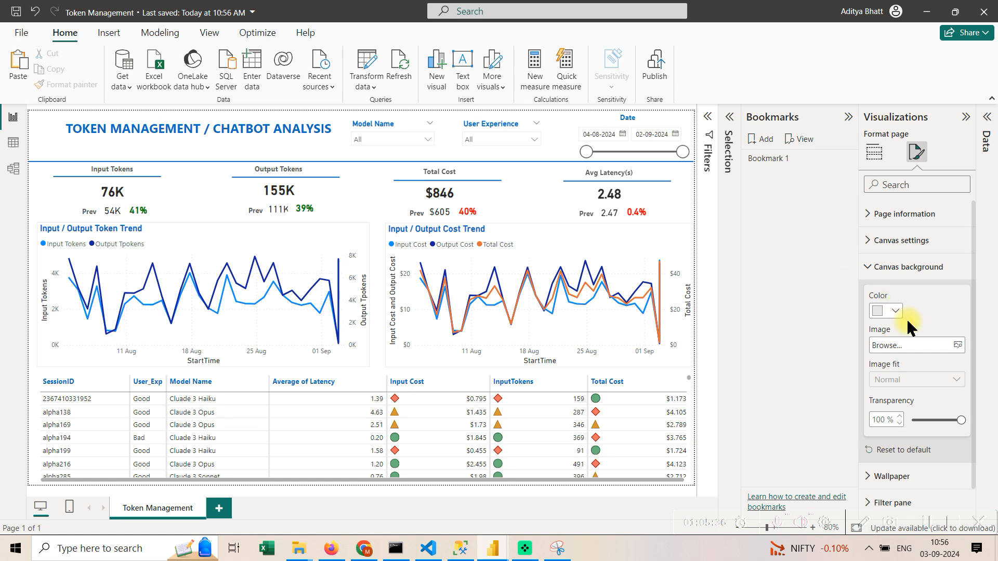
Try a lower transparency for the page's canvas background and bring it back to 100%.
drag(961, 420, 929, 423)
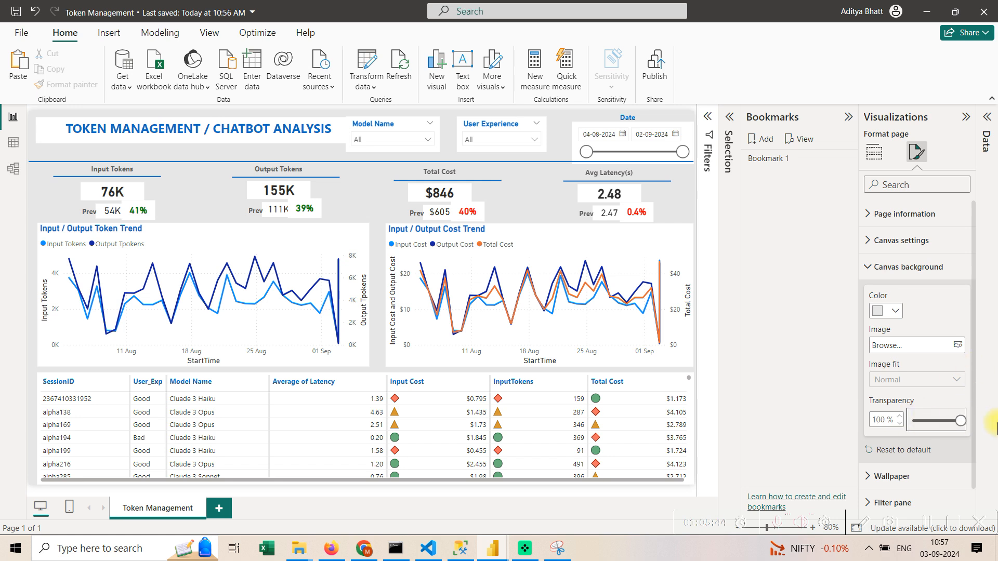
drag(997, 423, 997, 424)
Collapse the Bookmarks and Visualizations panes to leave more room for the report page.
click(848, 117)
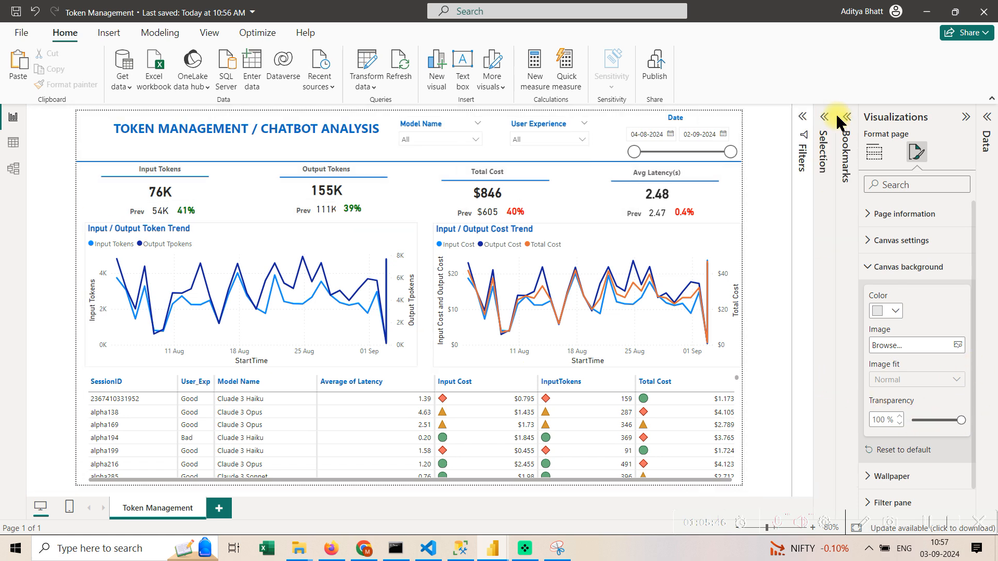
click(957, 118)
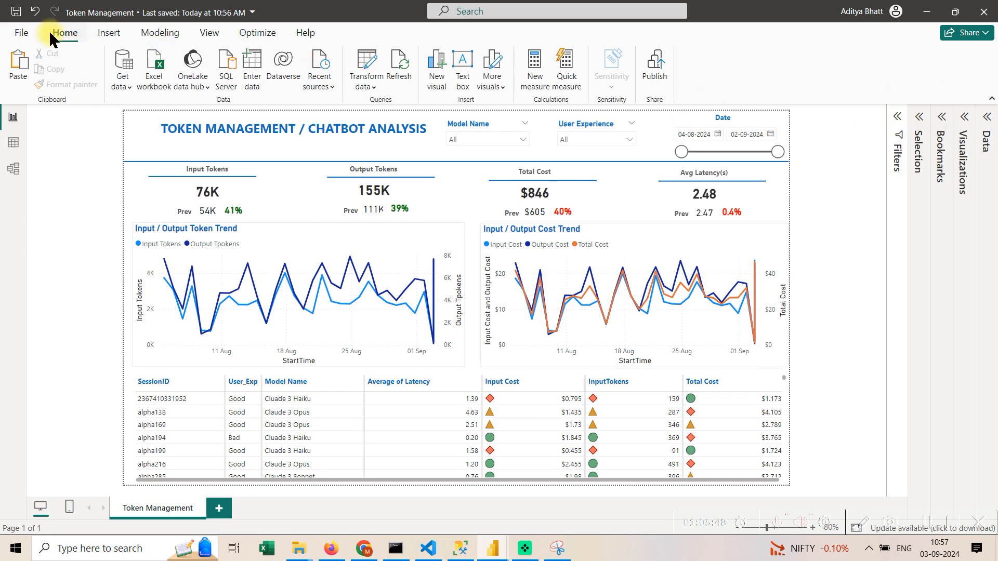
Browse the gallery of accessible and Power BI themes available for the report.
click(108, 34)
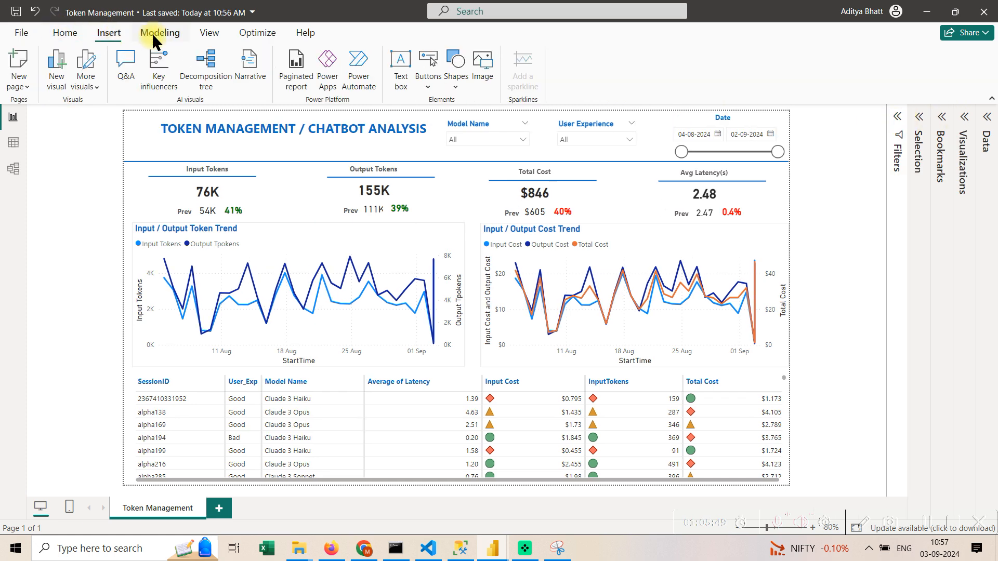
click(206, 36)
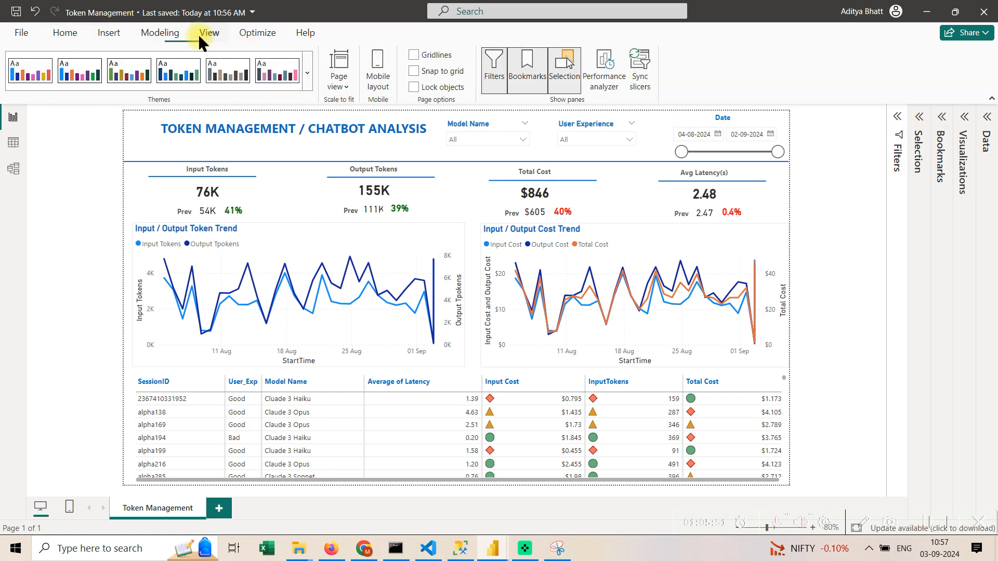
click(307, 73)
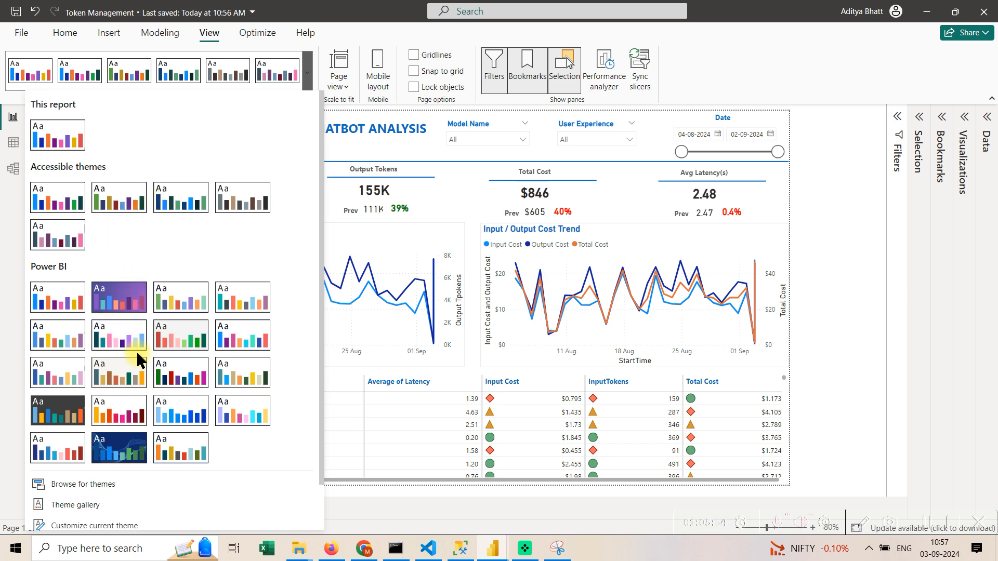
click(71, 216)
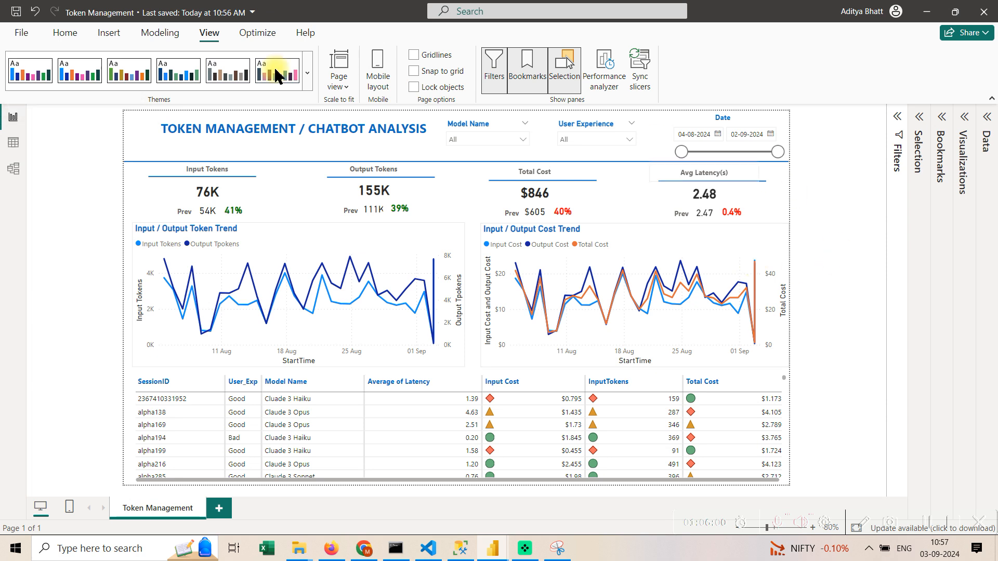
click(63, 33)
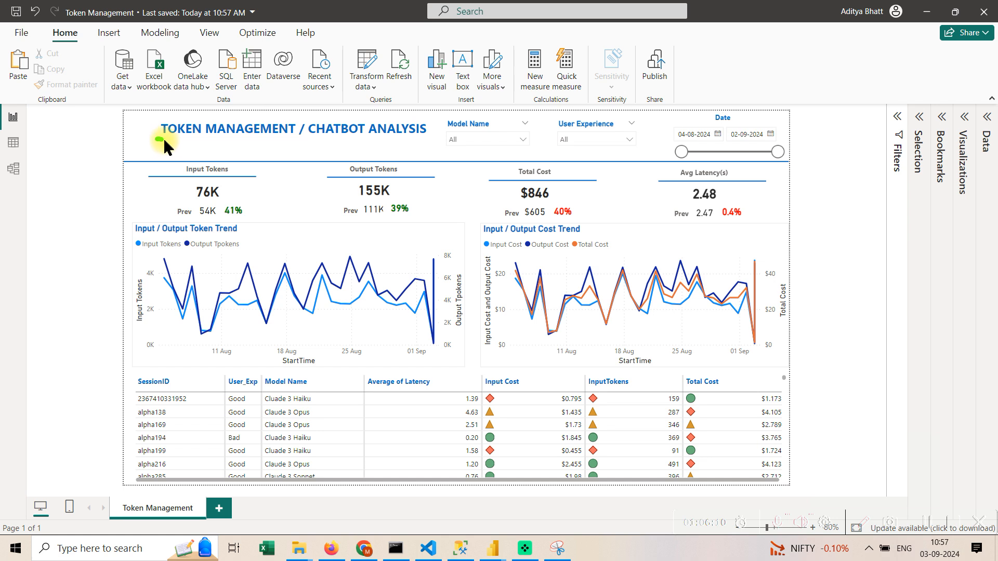
mouse_move(156, 139)
mouse_down()
mouse_move(383, 151)
mouse_move(444, 129)
mouse_move(328, 110)
mouse_move(147, 127)
mouse_move(139, 148)
mouse_move(177, 136)
mouse_up()
mouse_move(62, 140)
mouse_down()
mouse_move(43, 146)
mouse_move(41, 173)
mouse_move(98, 151)
mouse_move(63, 140)
mouse_up()
mouse_move(46, 204)
mouse_down()
mouse_move(51, 167)
mouse_move(67, 209)
mouse_up()
mouse_move(88, 193)
mouse_down()
mouse_move(100, 195)
mouse_move(42, 283)
mouse_move(73, 282)
mouse_move(40, 312)
mouse_move(89, 286)
mouse_move(82, 335)
mouse_move(105, 331)
mouse_up()
mouse_move(64, 357)
mouse_down()
mouse_move(92, 352)
mouse_move(63, 360)
mouse_move(89, 364)
mouse_move(60, 383)
mouse_move(68, 419)
mouse_move(107, 409)
mouse_up()
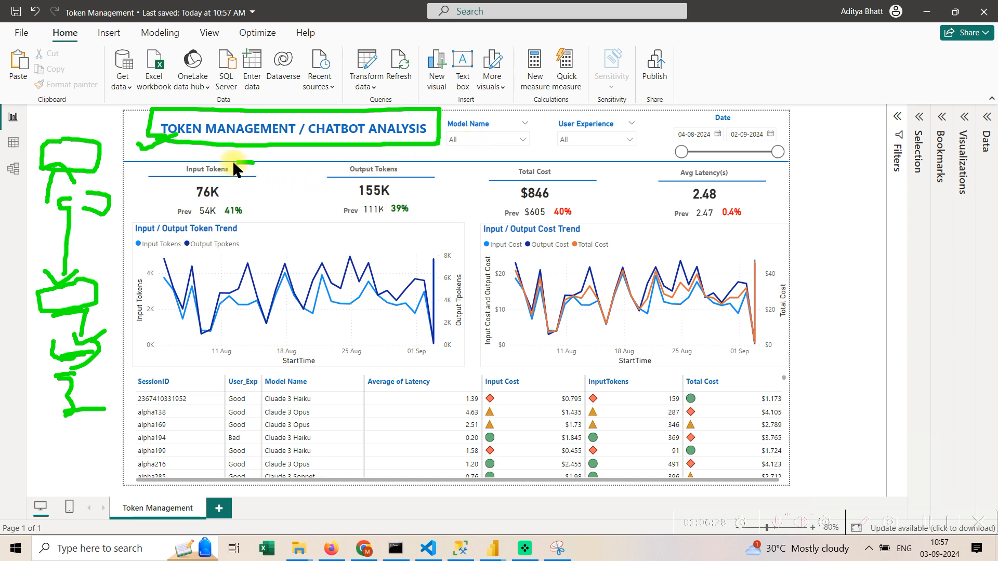
mouse_move(254, 162)
mouse_down()
mouse_move(136, 229)
mouse_move(285, 167)
mouse_move(214, 156)
mouse_up()
mouse_move(375, 174)
mouse_down()
mouse_move(353, 157)
mouse_move(363, 217)
mouse_move(439, 169)
mouse_move(364, 161)
mouse_move(345, 174)
mouse_up()
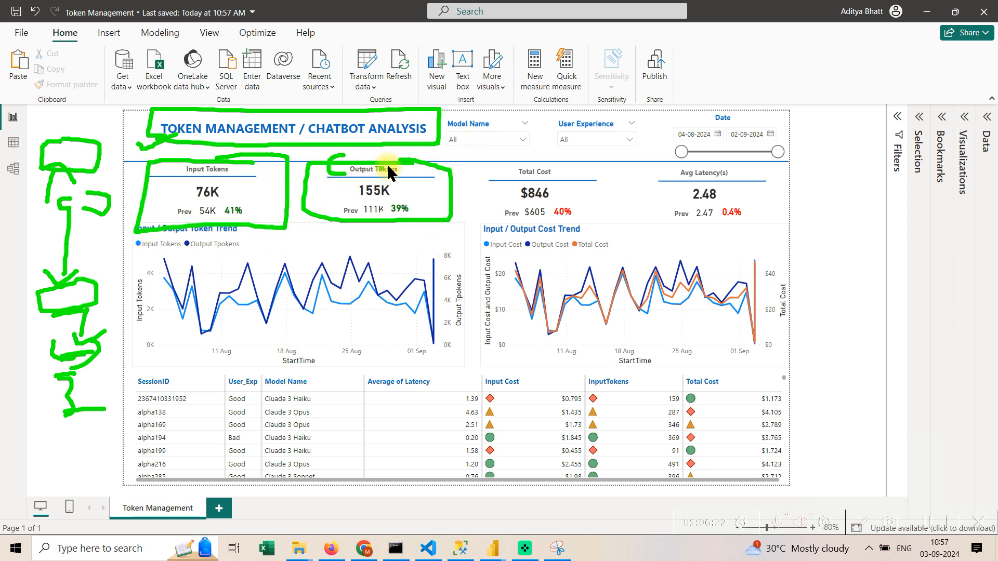
drag(400, 159, 408, 176)
mouse_move(513, 163)
mouse_down()
mouse_move(507, 177)
mouse_move(571, 174)
mouse_move(559, 202)
mouse_move(512, 182)
mouse_move(538, 200)
mouse_up()
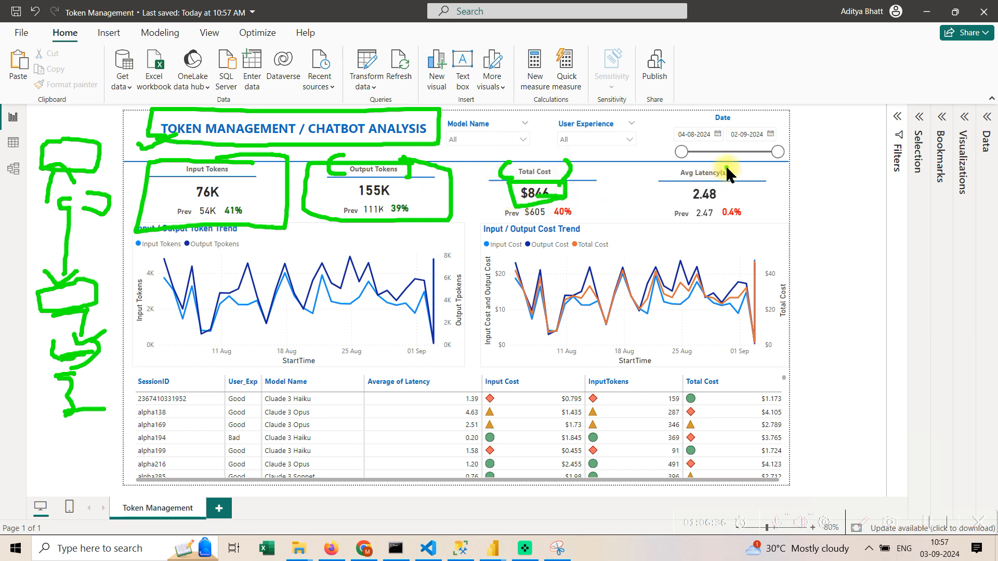
mouse_move(732, 165)
mouse_down()
mouse_move(656, 168)
mouse_move(789, 221)
mouse_move(773, 177)
mouse_move(738, 164)
mouse_up()
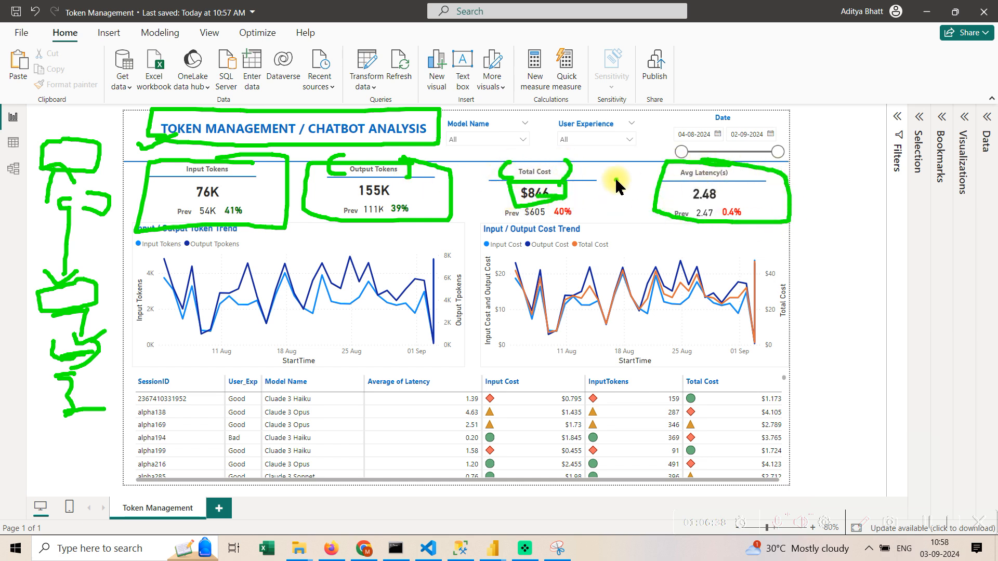
drag(614, 181, 648, 202)
mouse_move(261, 235)
mouse_down()
mouse_move(130, 225)
mouse_move(326, 237)
mouse_up()
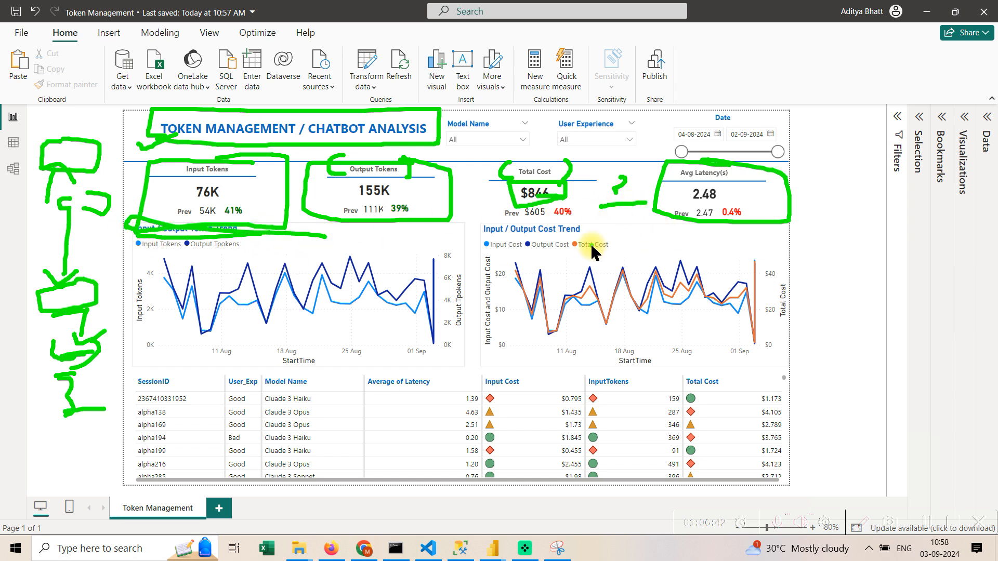
mouse_move(593, 237)
mouse_down()
mouse_move(485, 228)
mouse_move(624, 242)
mouse_up()
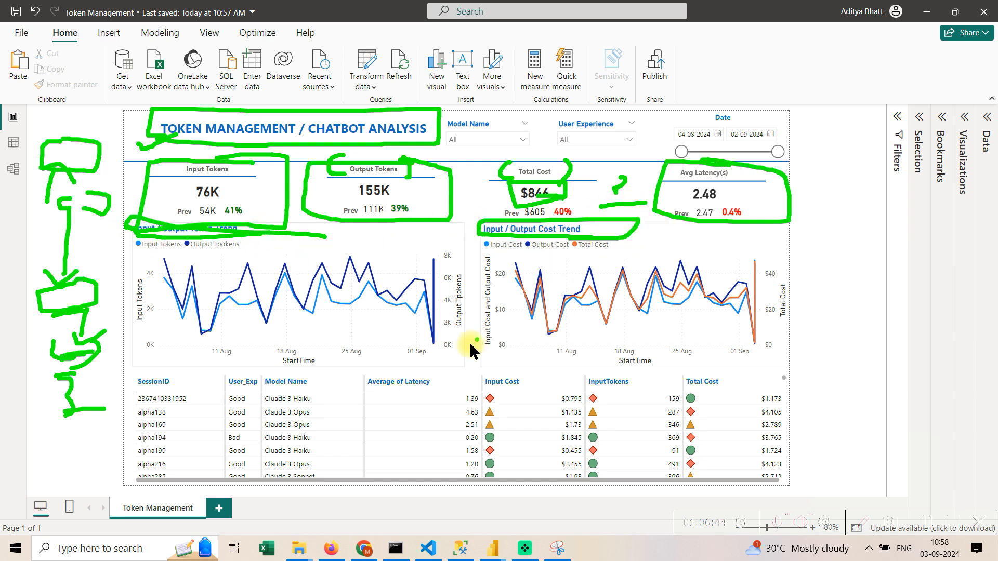
drag(434, 379, 503, 375)
drag(330, 384, 365, 375)
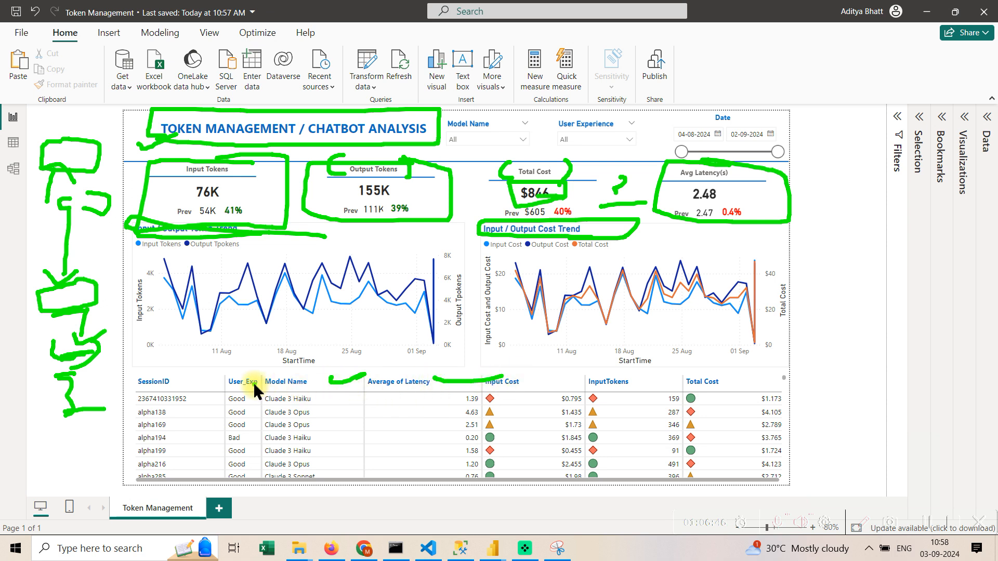
drag(252, 387, 281, 380)
mouse_move(645, 121)
mouse_down()
mouse_move(622, 138)
mouse_move(632, 115)
mouse_up()
mouse_move(479, 399)
mouse_down()
mouse_move(445, 400)
mouse_move(408, 445)
mouse_move(499, 451)
mouse_up()
click(416, 443)
mouse_move(782, 138)
mouse_down()
mouse_move(624, 102)
mouse_move(106, 98)
mouse_move(79, 460)
mouse_move(789, 471)
mouse_move(853, 156)
mouse_move(767, 120)
mouse_up()
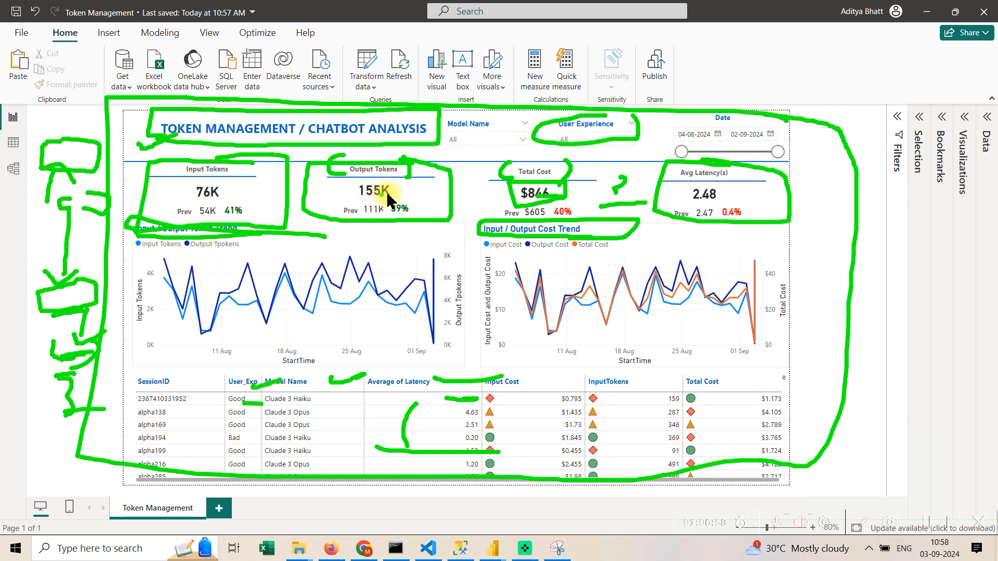
drag(231, 194, 260, 186)
drag(307, 202, 374, 167)
drag(484, 192, 516, 170)
drag(607, 195, 626, 178)
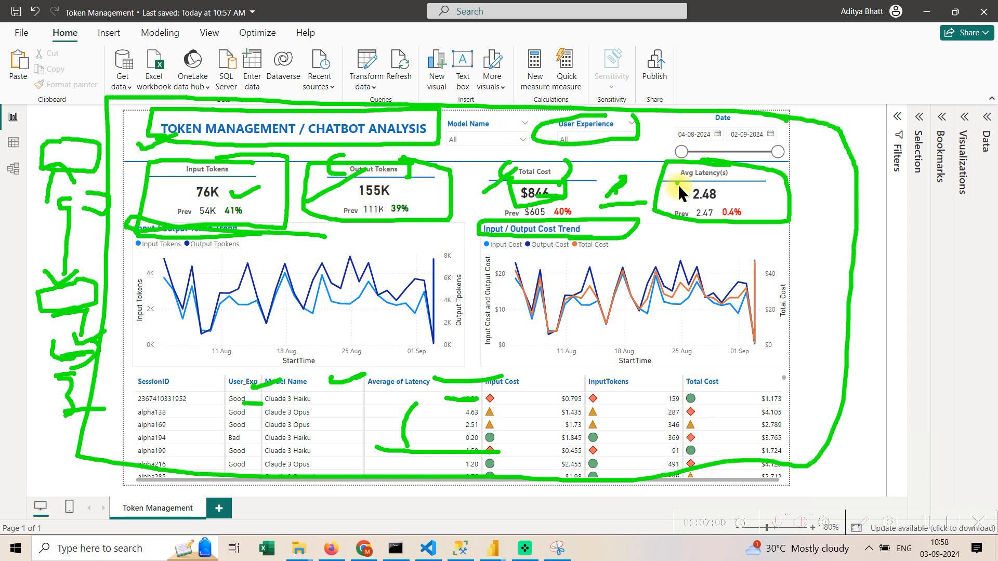
mouse_move(828, 161)
mouse_down()
mouse_move(827, 147)
mouse_move(821, 195)
mouse_up()
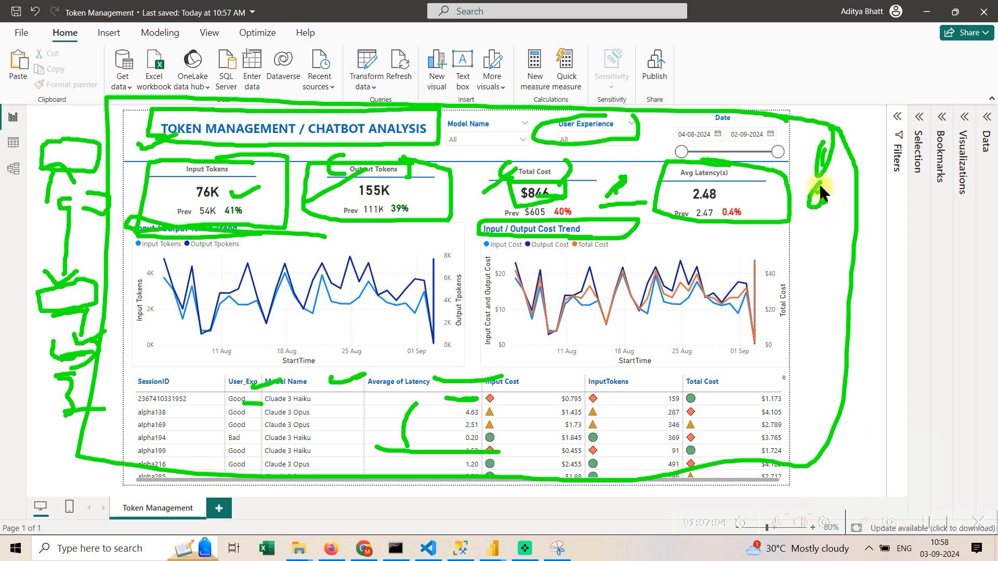
mouse_move(821, 238)
mouse_down()
mouse_move(814, 312)
mouse_move(838, 289)
mouse_up()
drag(816, 343, 855, 332)
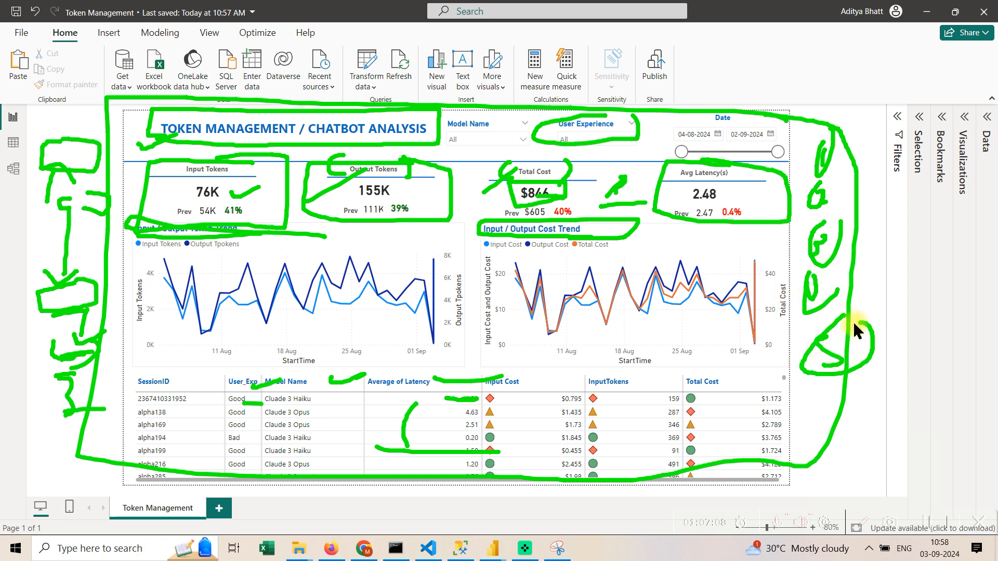
mouse_move(826, 394)
mouse_down()
mouse_move(848, 413)
mouse_move(846, 385)
mouse_up()
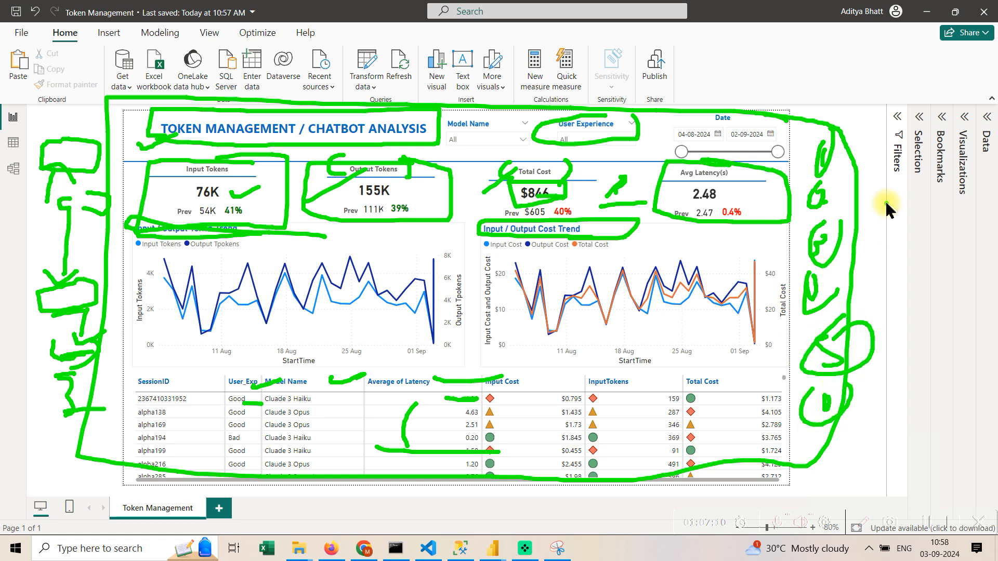
click(866, 521)
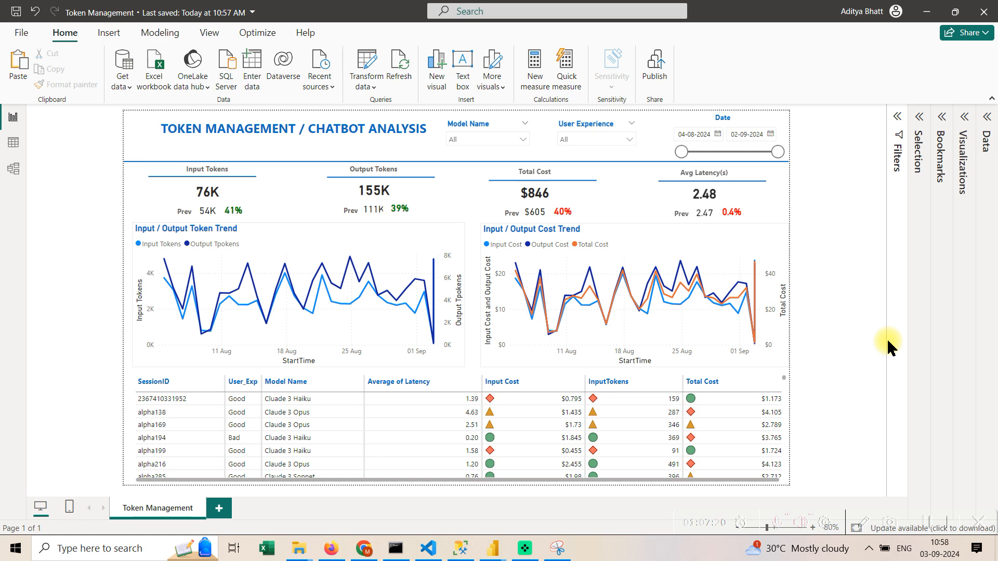
Check the ChatData and Key Measures tables in the data model and return to the report page.
click(11, 153)
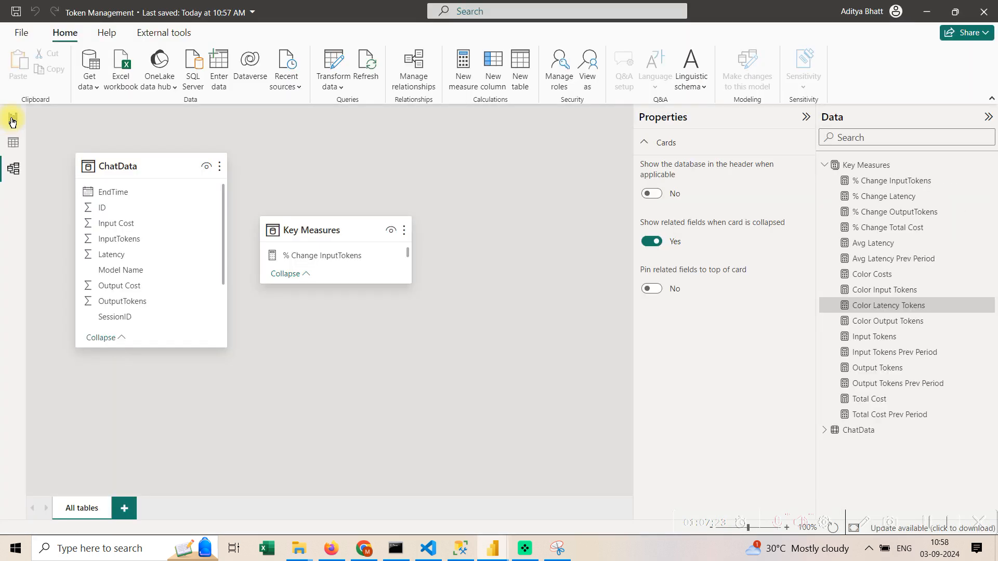
click(12, 118)
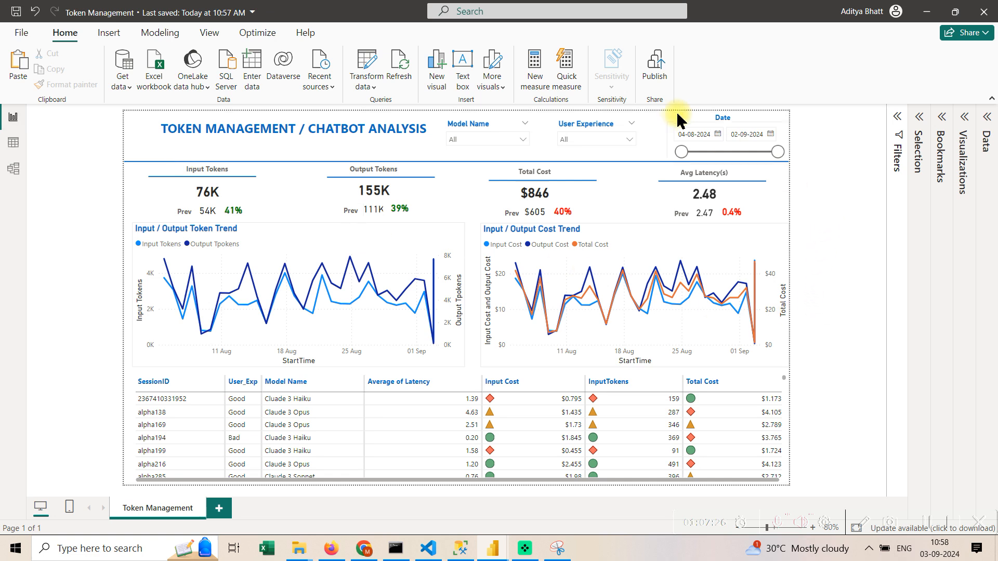
Publish the Token Management report to Power BI and close the publishing dialog.
click(656, 73)
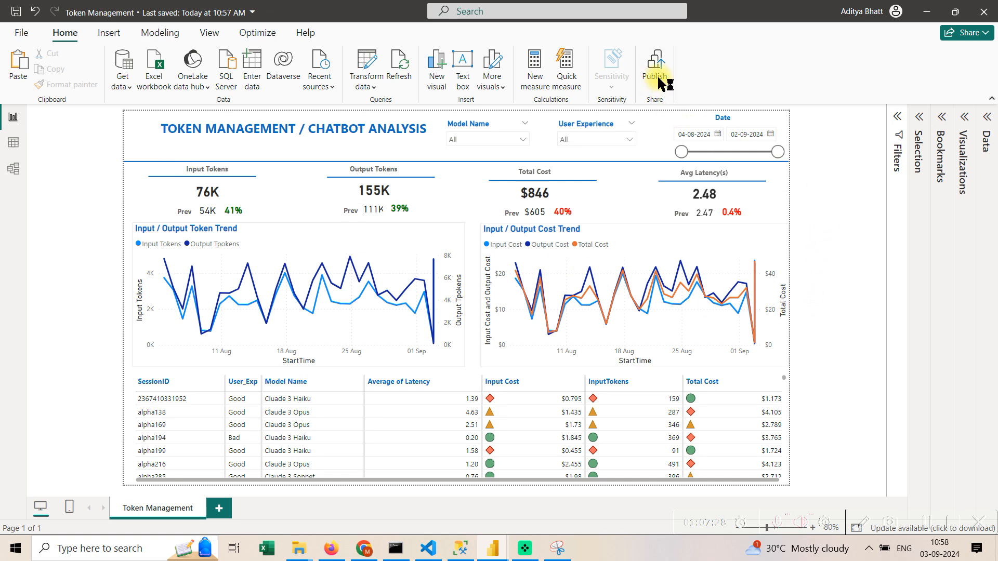
click(619, 370)
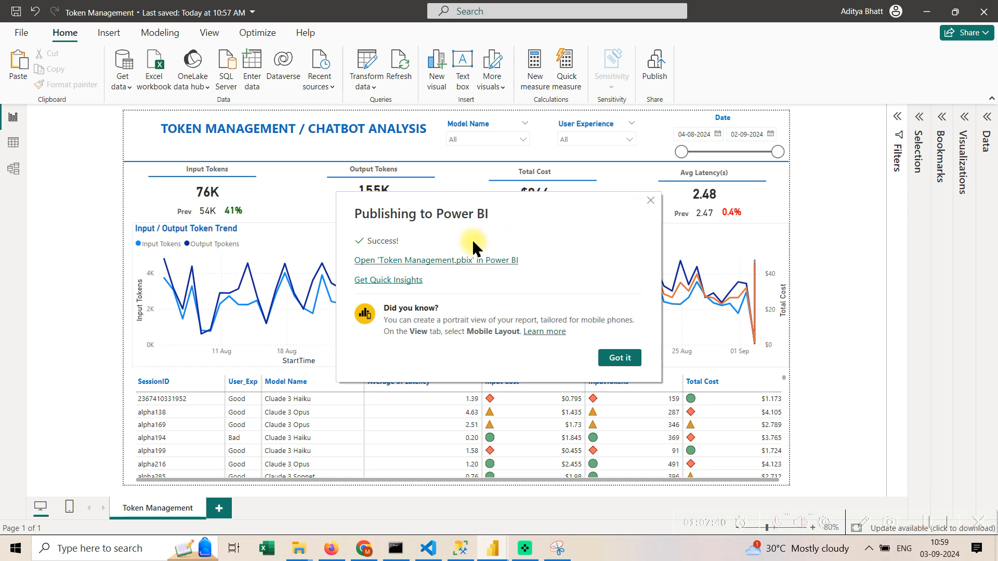
drag(484, 214, 433, 215)
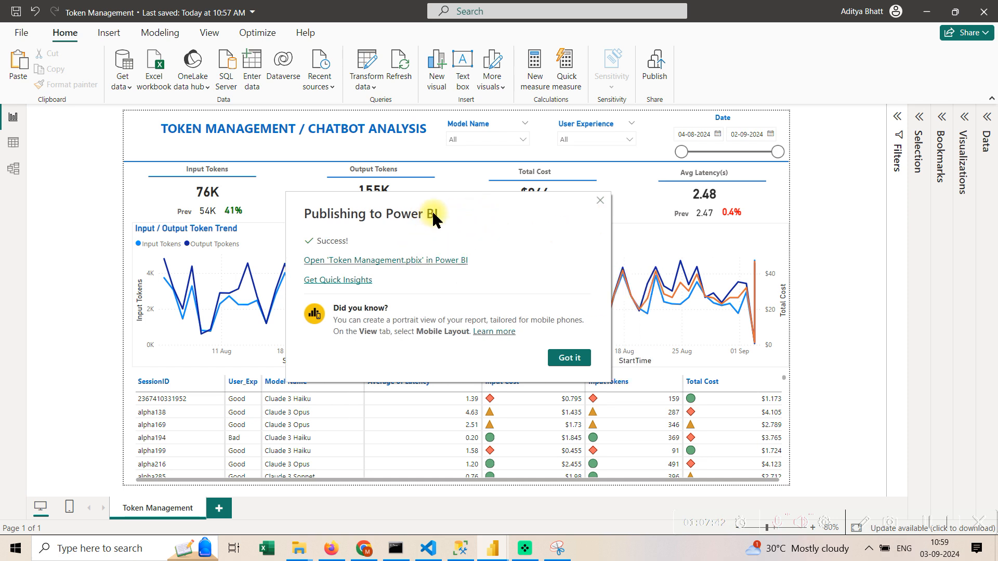
click(600, 201)
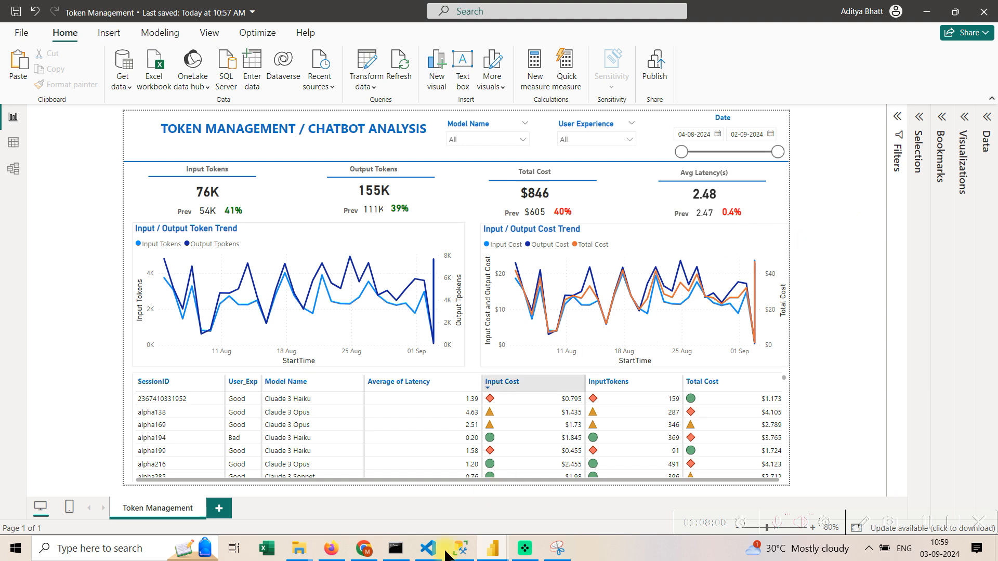
Switch to the SQLQuery1.sql query window in SQL Server Management Studio.
mouse_move(458, 554)
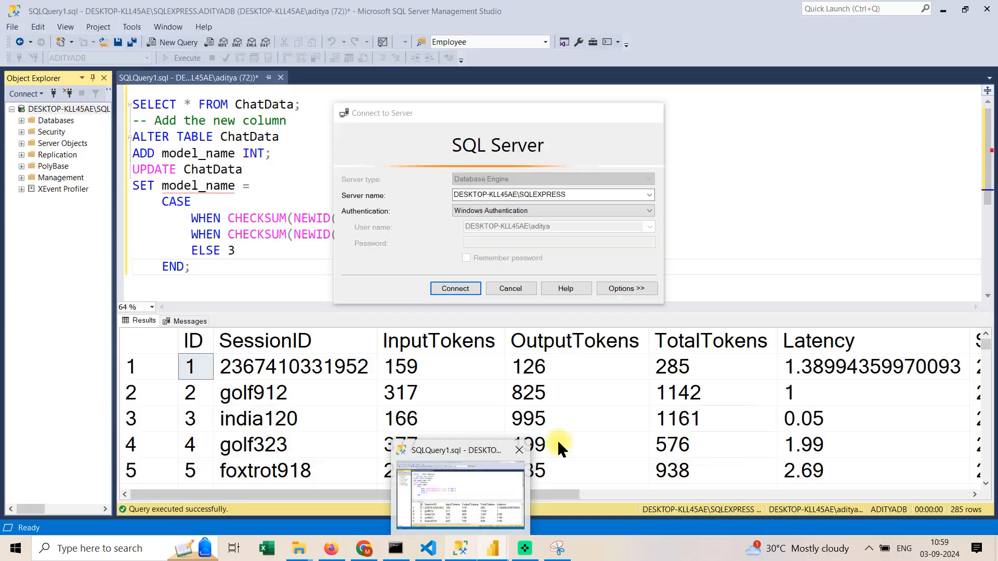